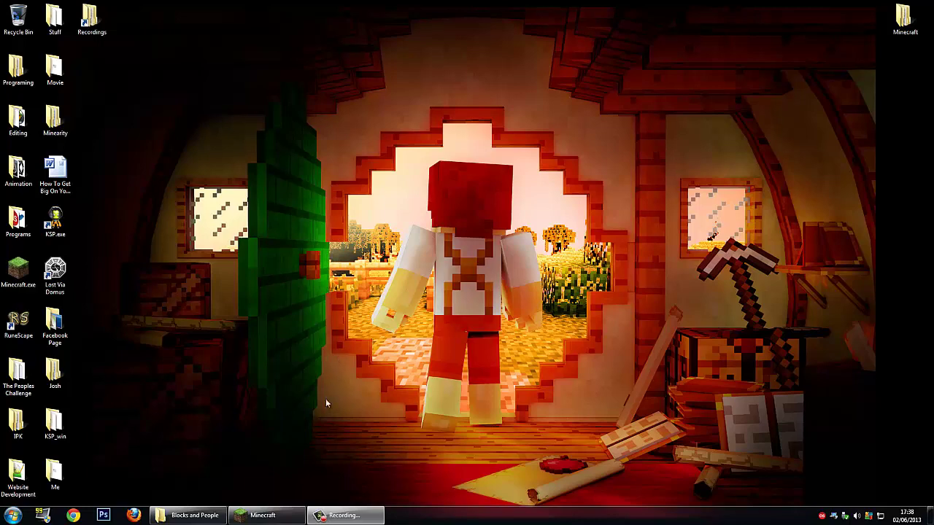
Step: Switch to the Minecraft window showing the Create New World screen
click(262, 515)
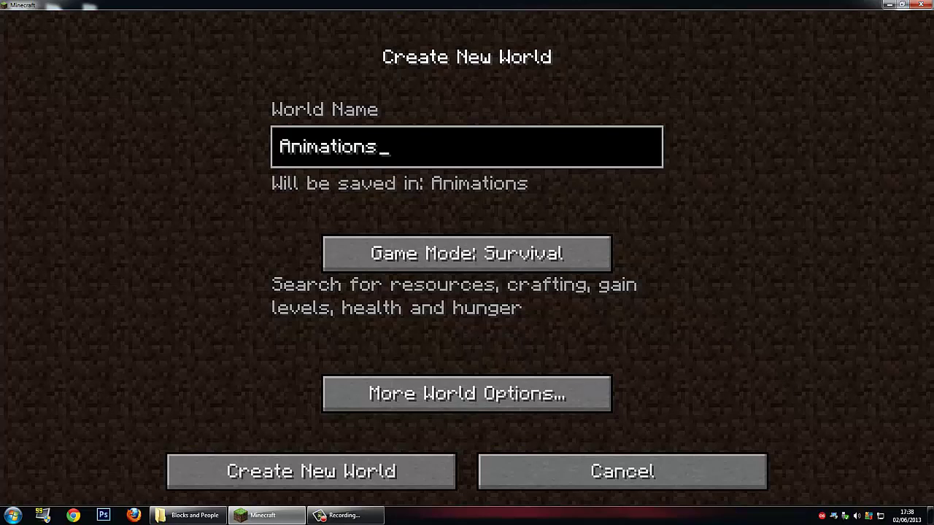
click(928, 516)
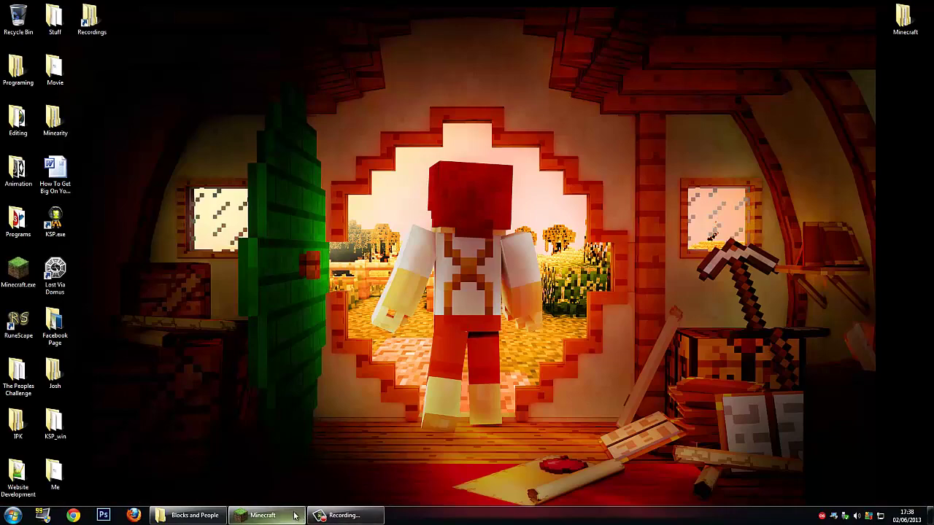
click(295, 516)
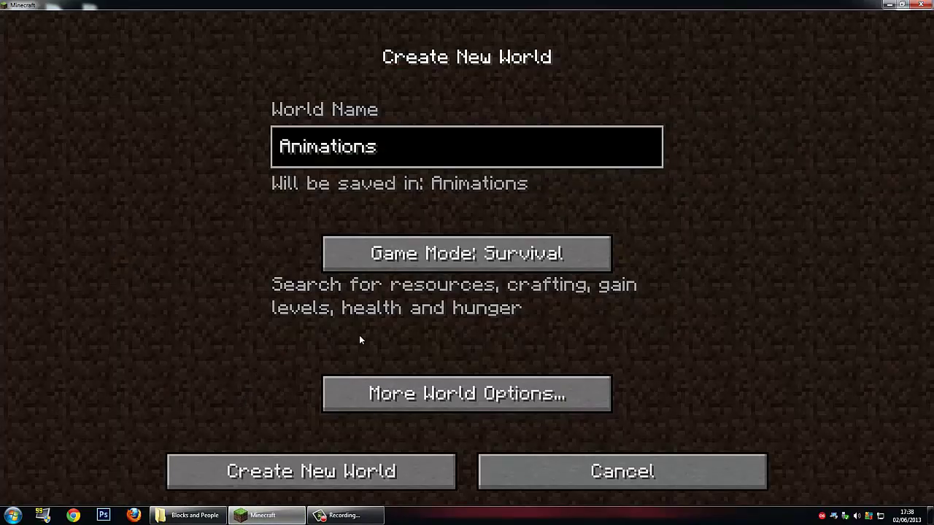
click(264, 515)
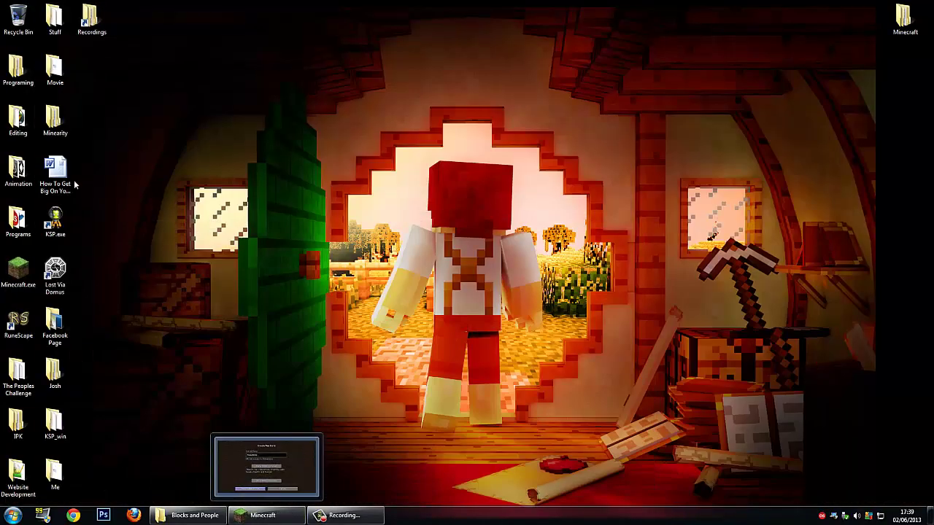
click(264, 515)
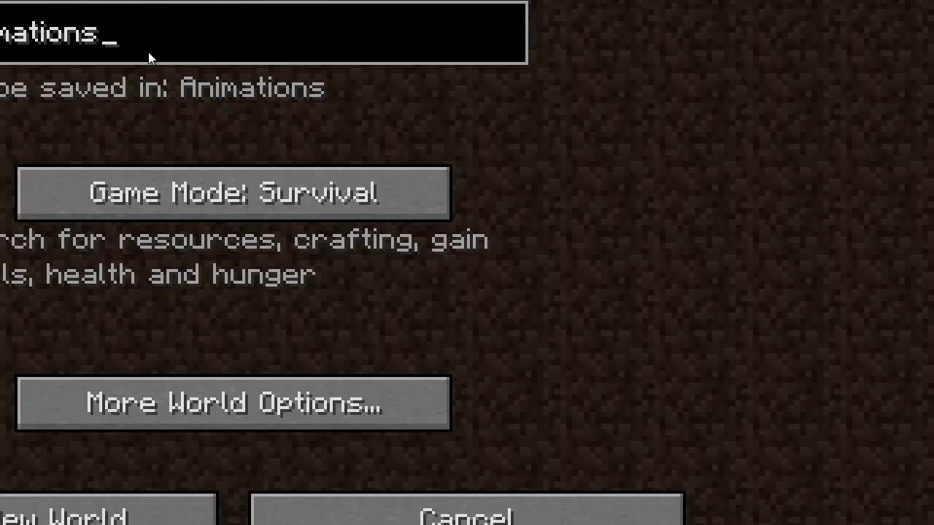
Step: Create the Animations world with the game mode set to Creative and the world type set to Superflat
click(271, 174)
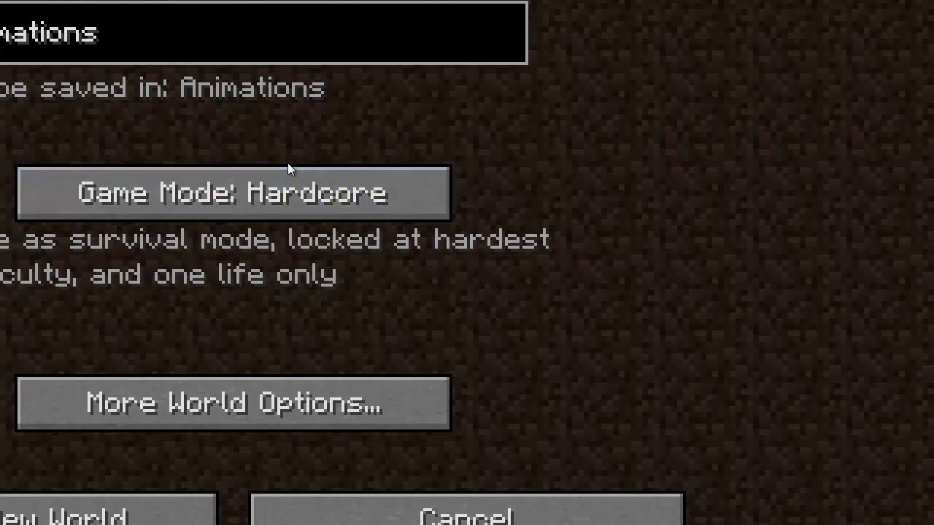
click(287, 175)
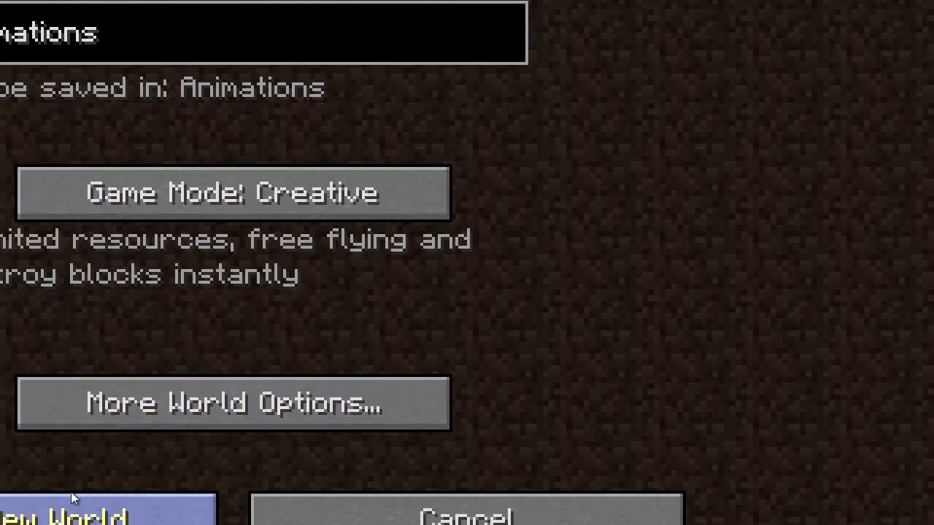
click(223, 397)
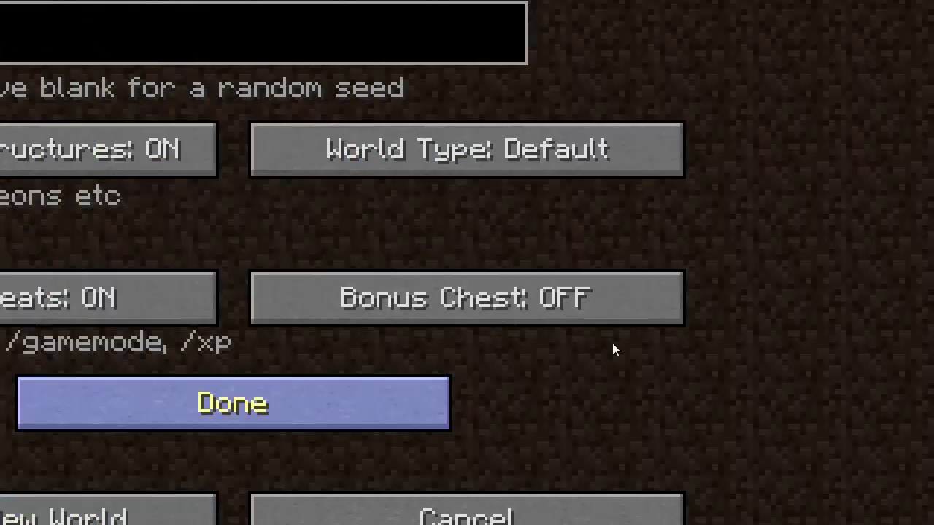
click(586, 177)
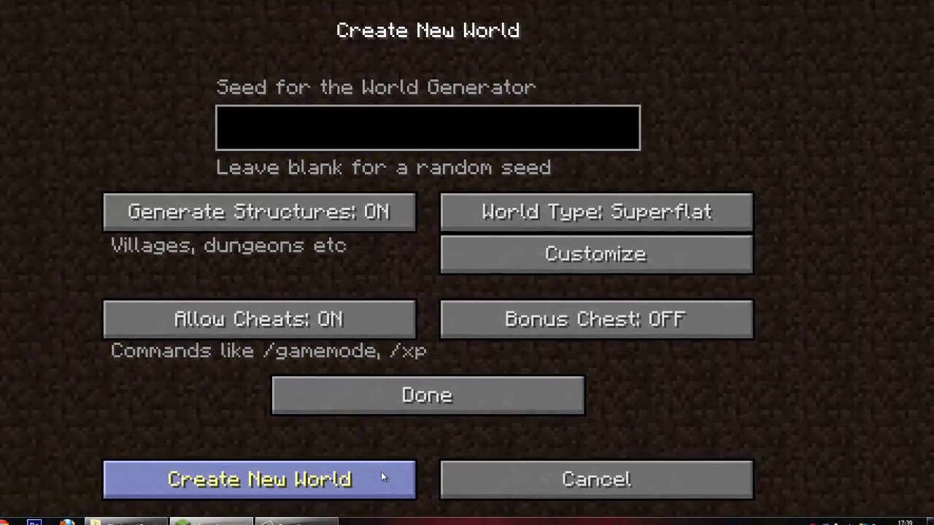
click(265, 502)
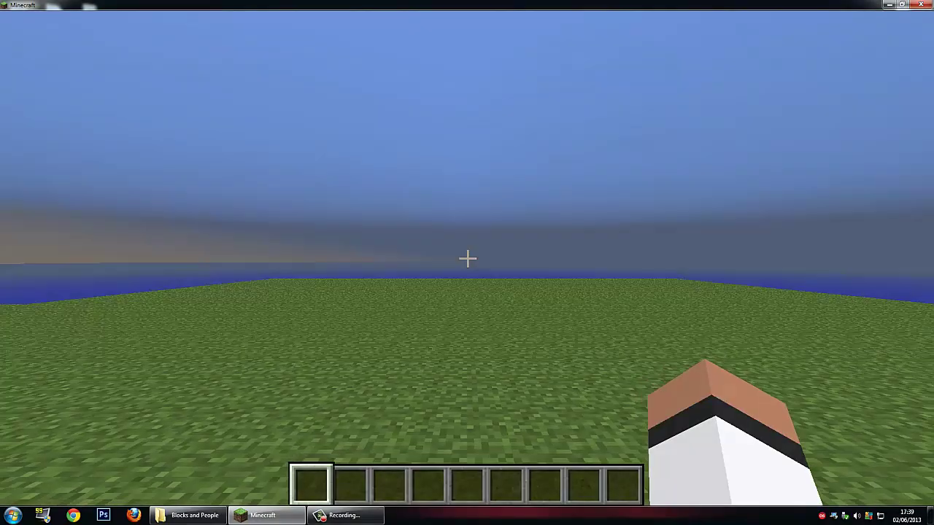
Step: Start flying over the grass and put a Stone block from Building Blocks into the first hotbar slot
key(e)
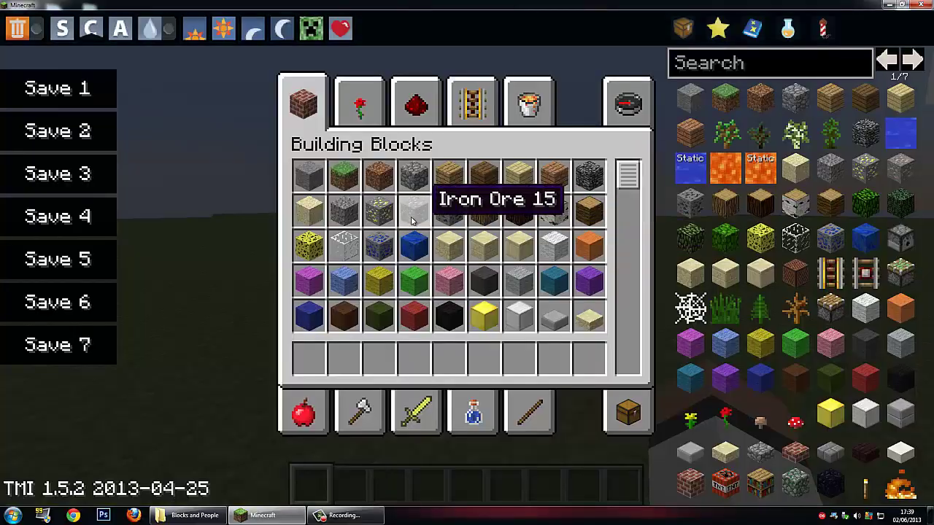
key(e)
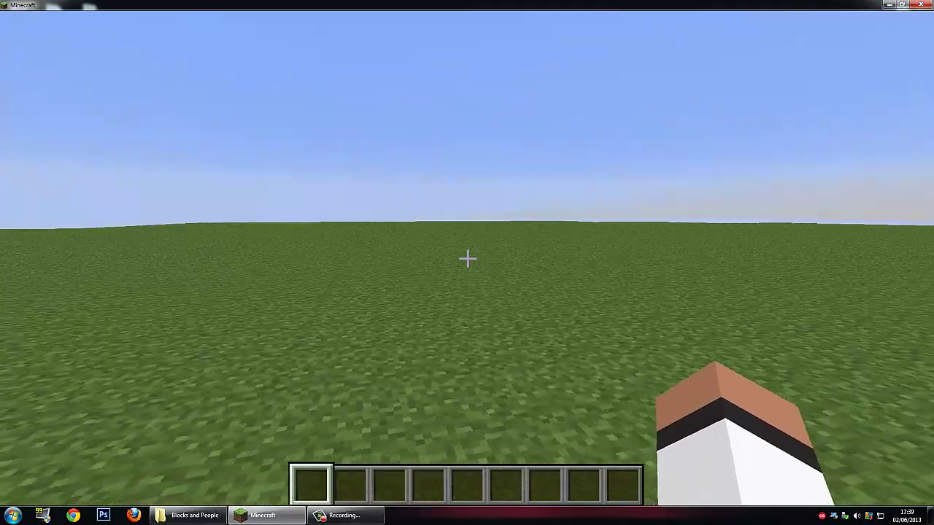
key(space)
key(space)
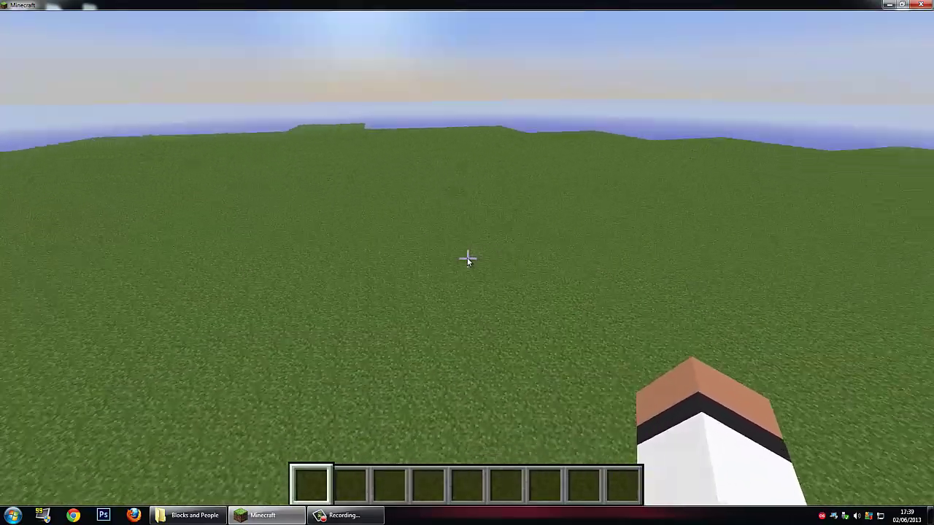
key(e)
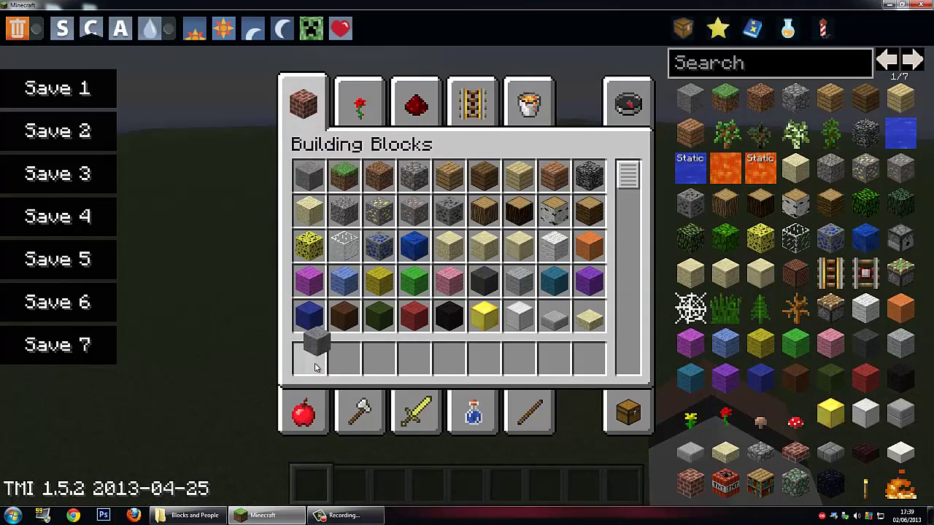
key(e)
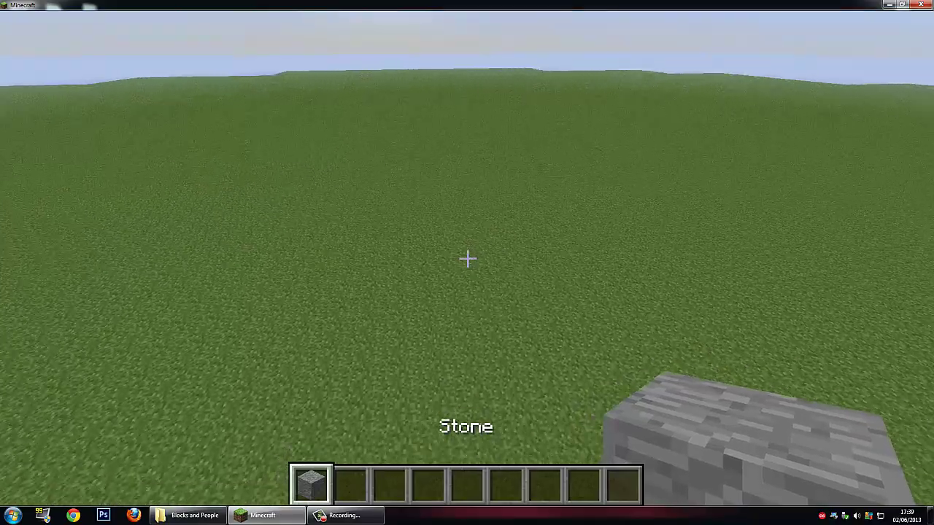
Step: Place adjoining stone blocks on the grass to start an irregular base for the structure
right_click(467, 259)
right_click(468, 258)
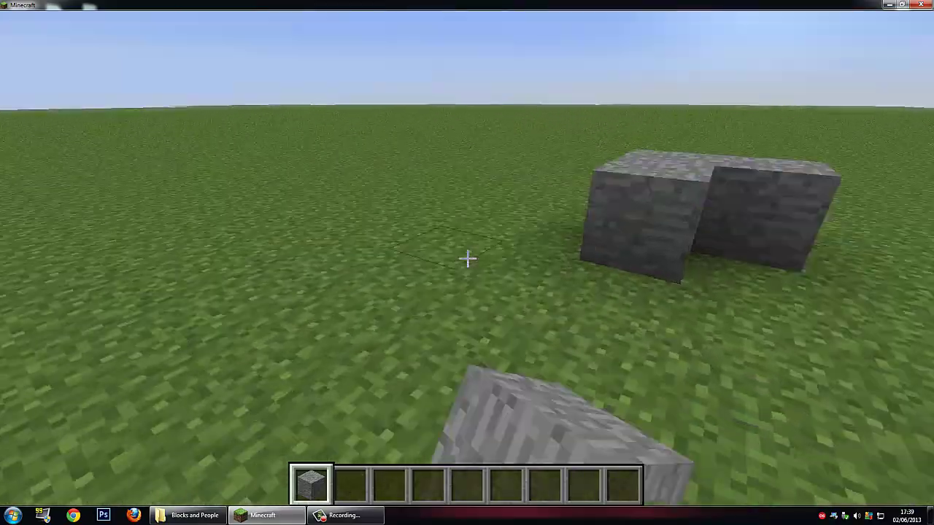
right_click(467, 258)
right_click(468, 258)
right_click(467, 259)
right_click(468, 258)
right_click(467, 258)
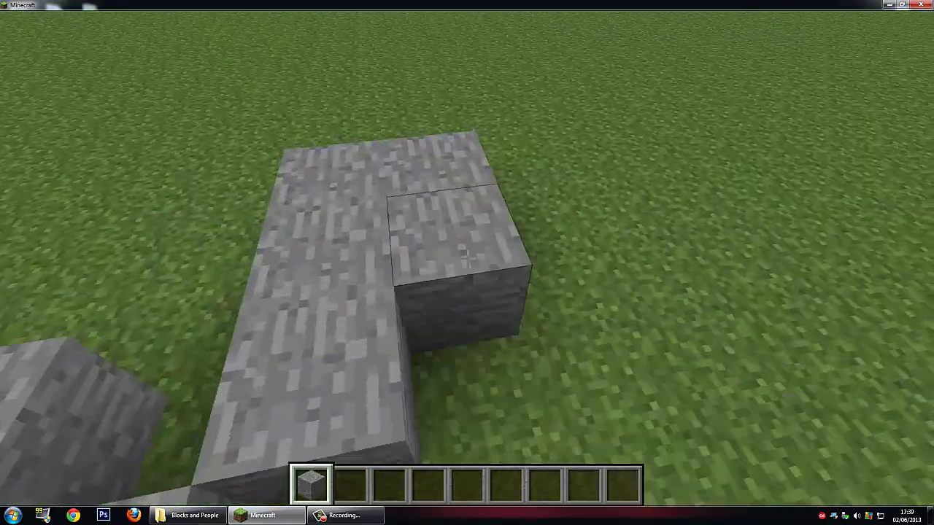
Step: Extend the stone wall around the grass area and add a single low block at its far end
right_click(467, 258)
right_click(467, 259)
right_click(468, 259)
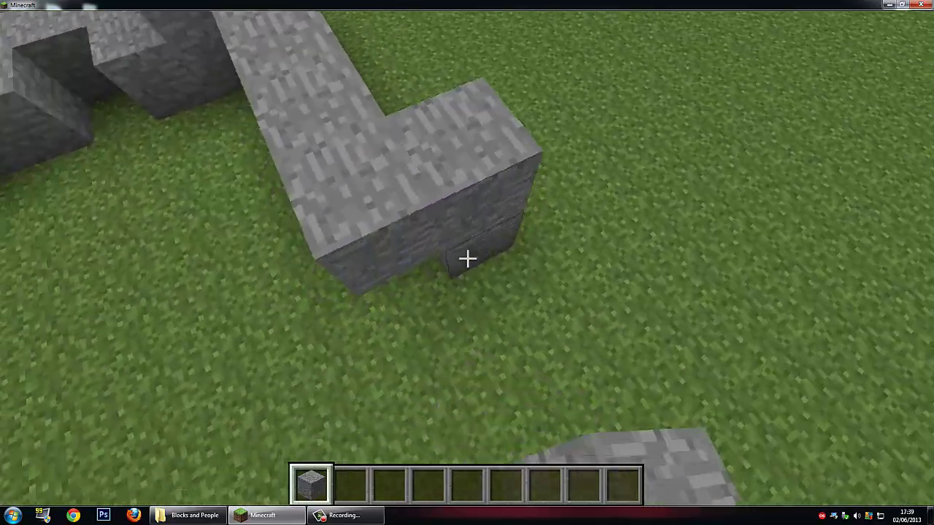
right_click(468, 258)
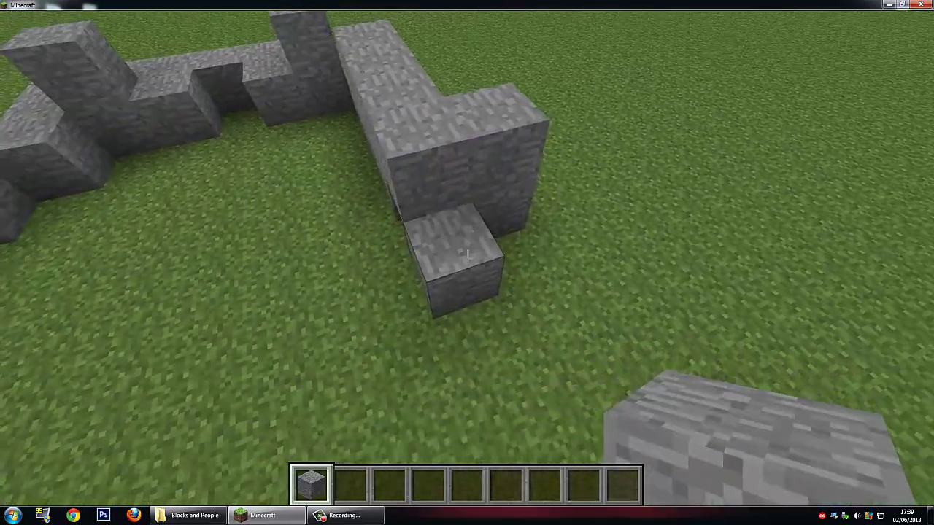
Step: Break several stone blocks out of the uneven wall
click(467, 259)
click(468, 258)
click(468, 258)
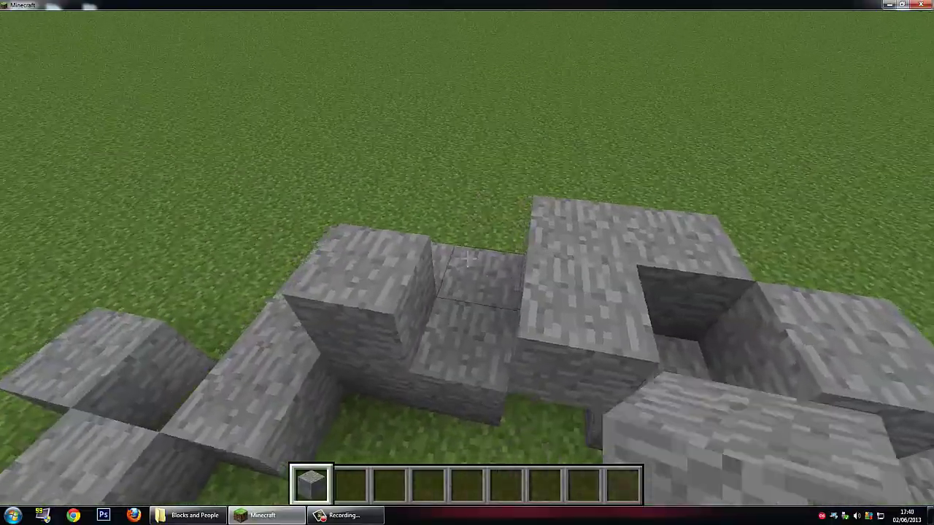
click(467, 259)
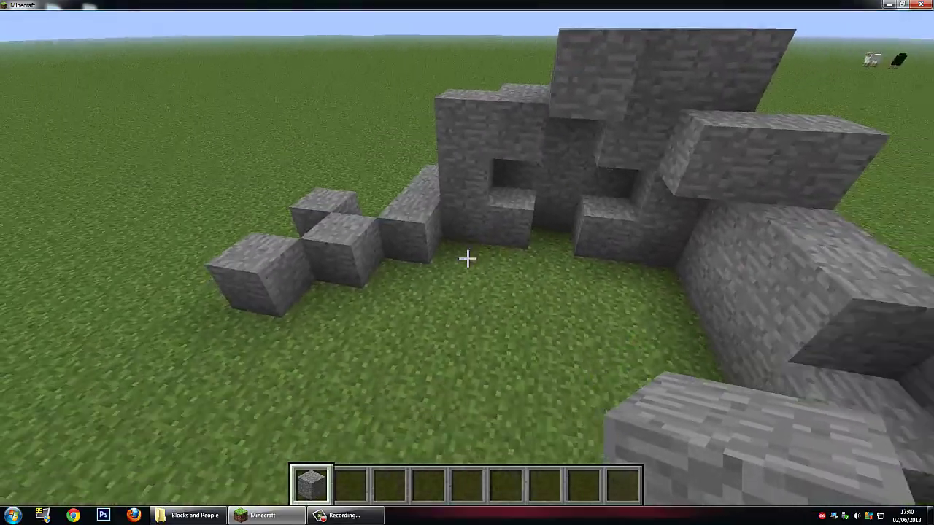
Step: Extend the low stone row on the open side of the grass area and break the surplus block at its end
right_click(468, 259)
right_click(468, 258)
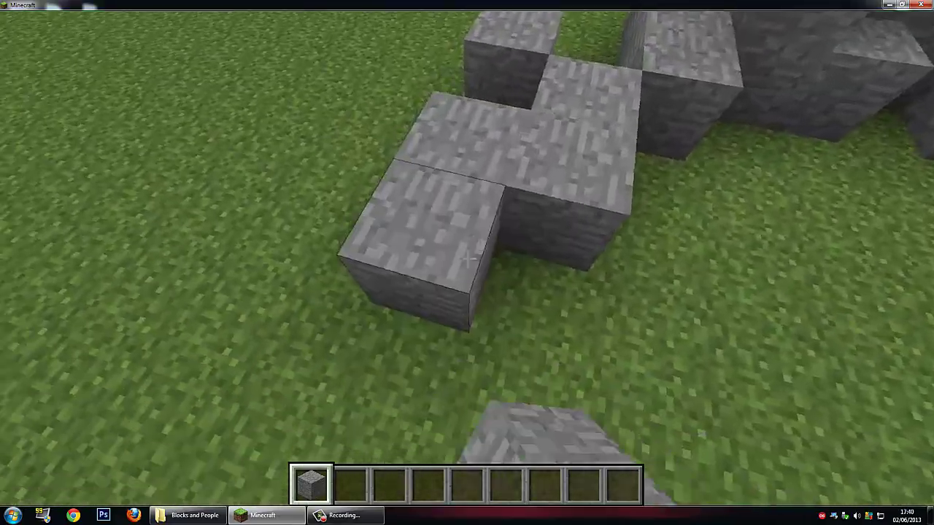
right_click(468, 259)
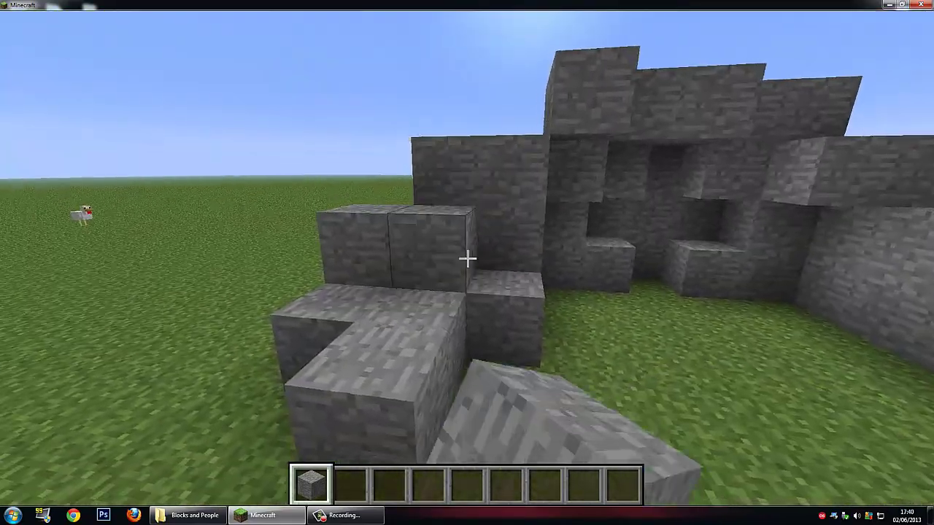
right_click(467, 259)
right_click(468, 258)
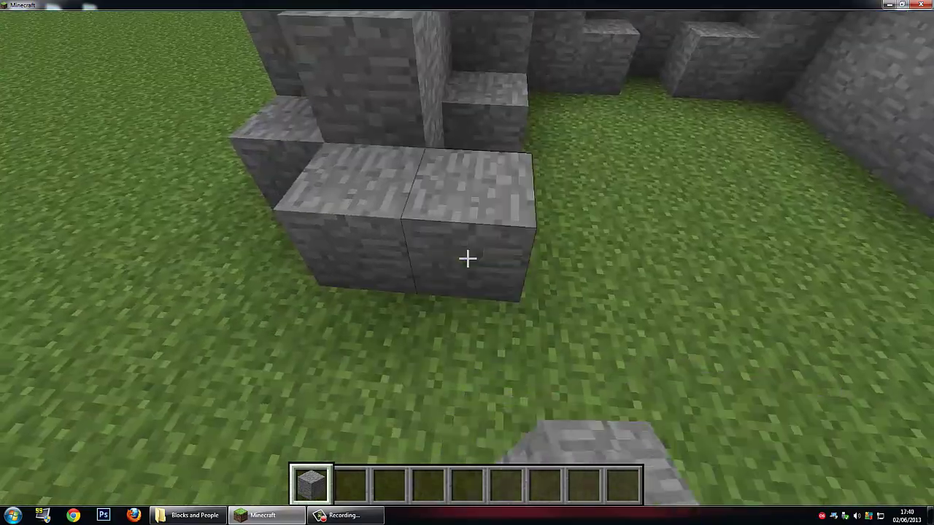
click(468, 258)
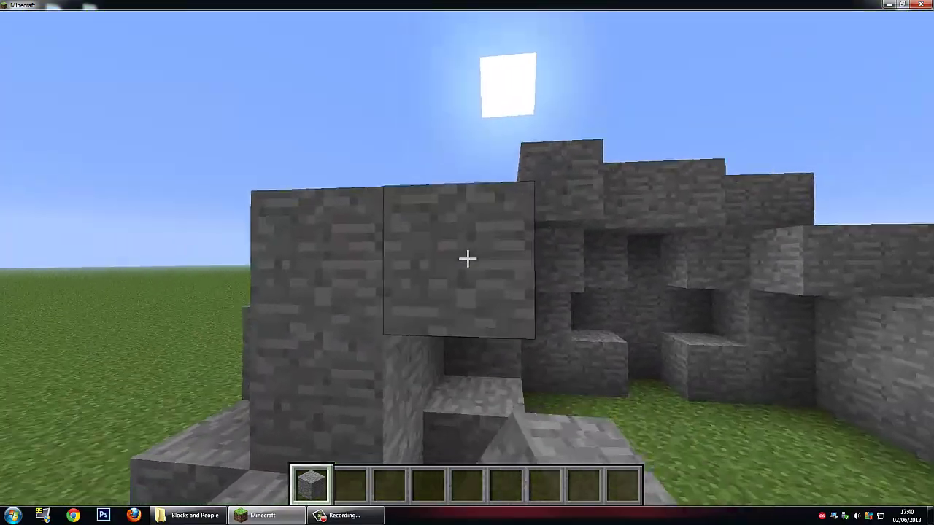
Step: Raise the new side wall with stone blocks overhanging the interior, breaking out the ones that do not fit
click(468, 258)
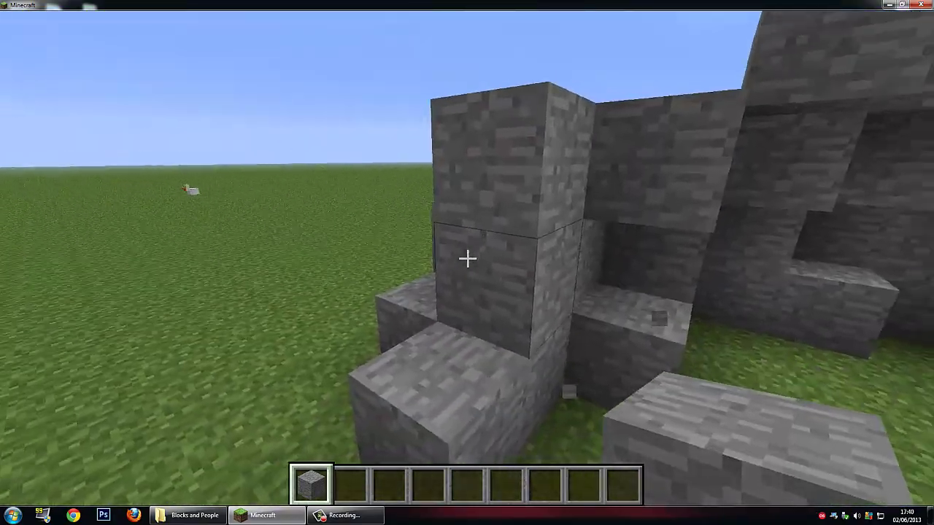
key(space)
right_click(467, 258)
right_click(467, 258)
click(467, 257)
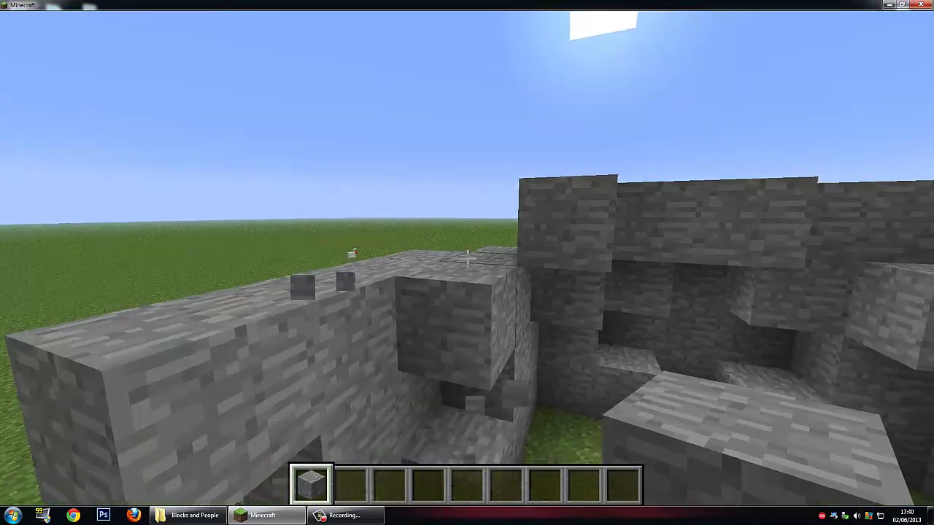
right_click(467, 257)
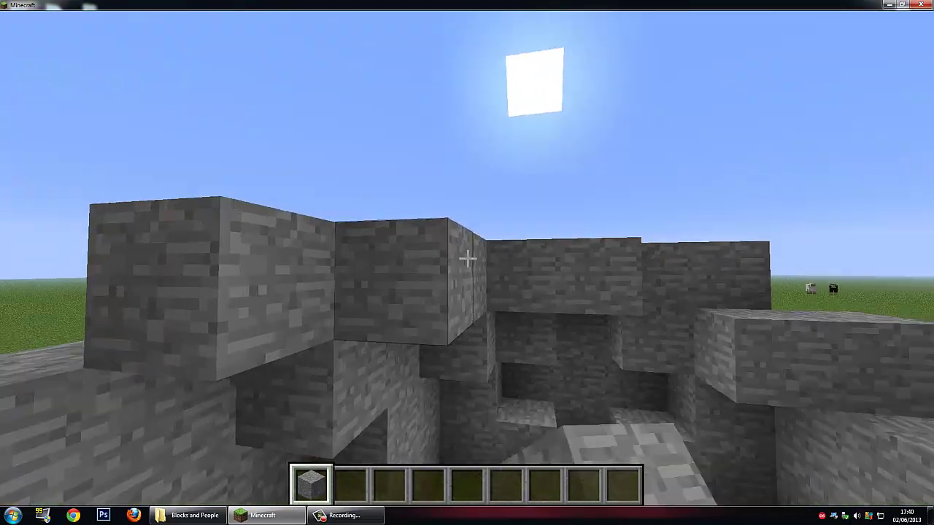
click(467, 256)
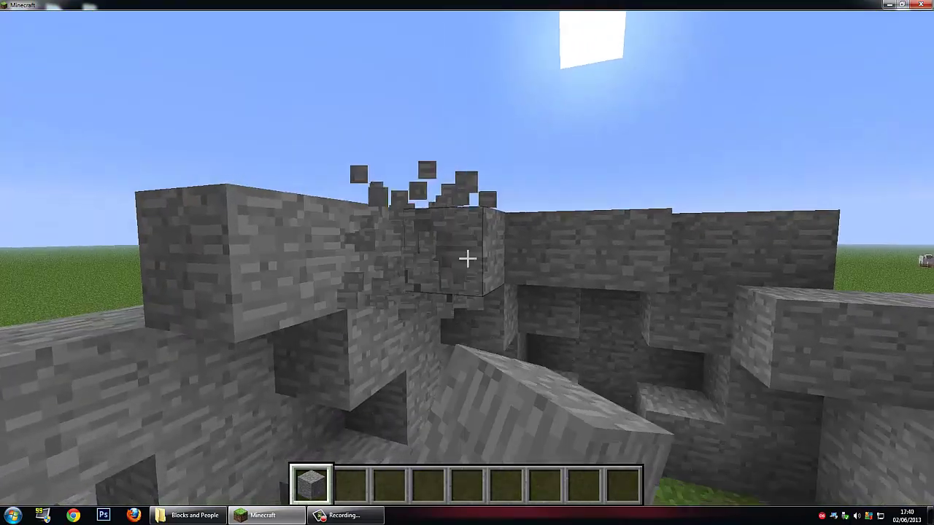
Step: Extend the side wall's top layer with stone blocks and raise the back wall to the same height
right_click(468, 258)
right_click(468, 258)
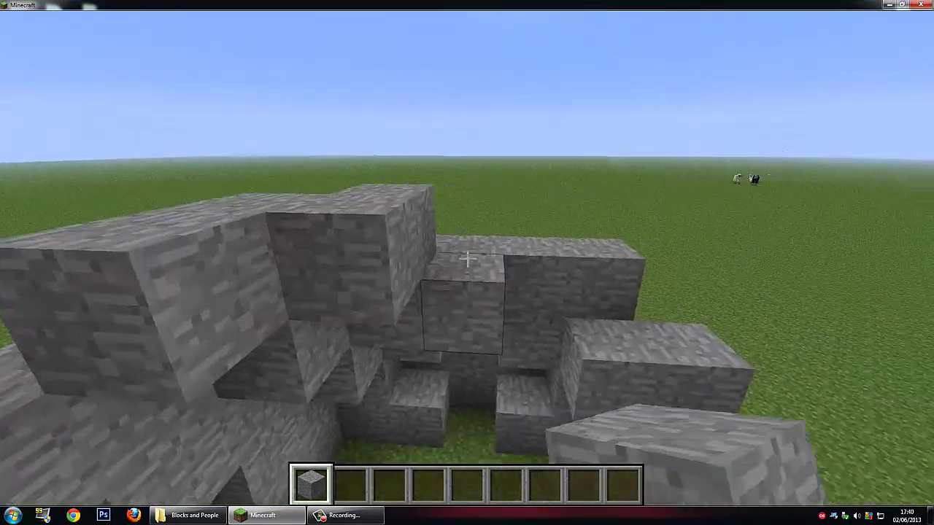
right_click(468, 258)
right_click(468, 259)
right_click(468, 259)
right_click(468, 258)
right_click(467, 258)
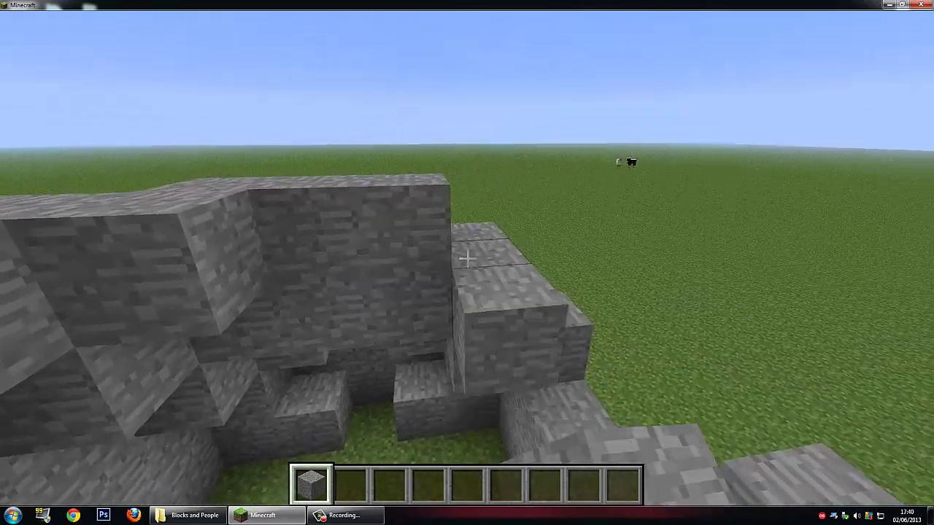
Step: Build up the corner between the back wall and the opposite side wall with more stone blocks
right_click(467, 258)
right_click(467, 258)
right_click(468, 258)
right_click(468, 258)
right_click(468, 258)
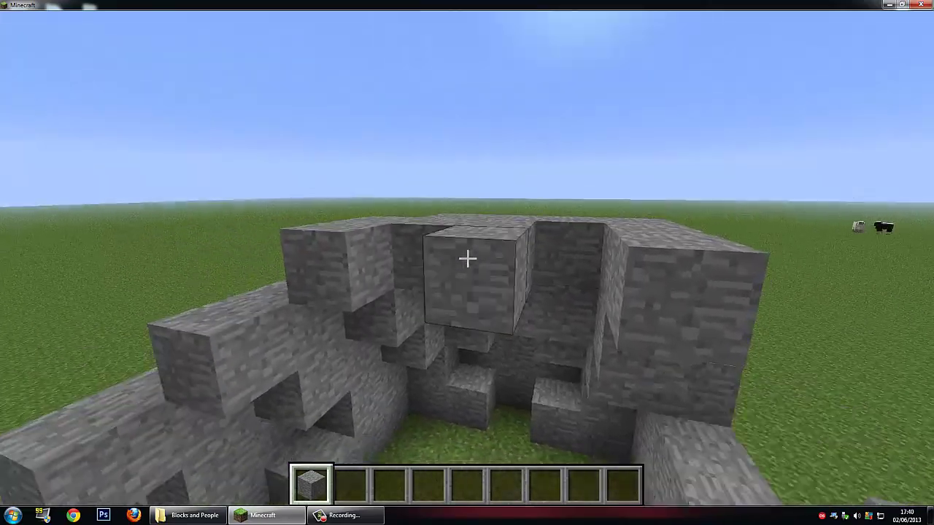
right_click(467, 258)
Step: Break the surplus stone blocks above the side wall and start a higher overhanging layer there
click(467, 257)
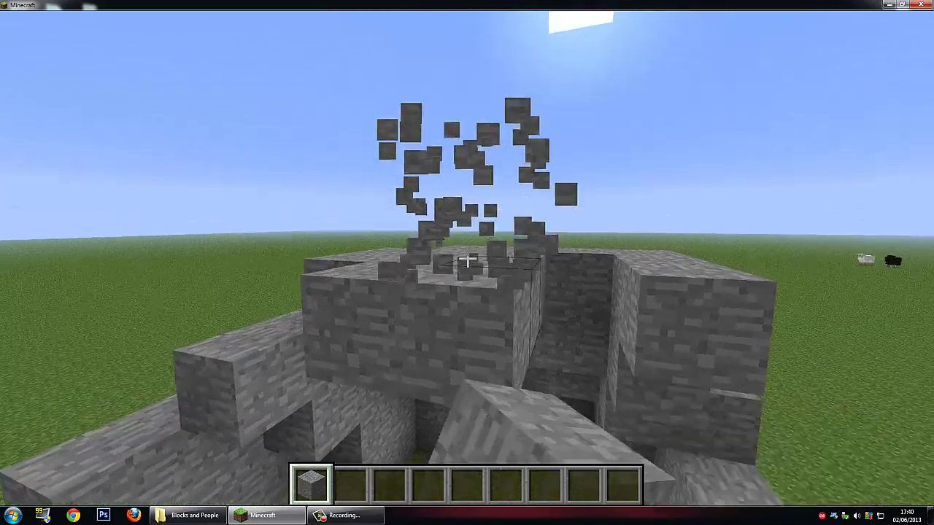
right_click(467, 256)
click(467, 258)
key(shift)
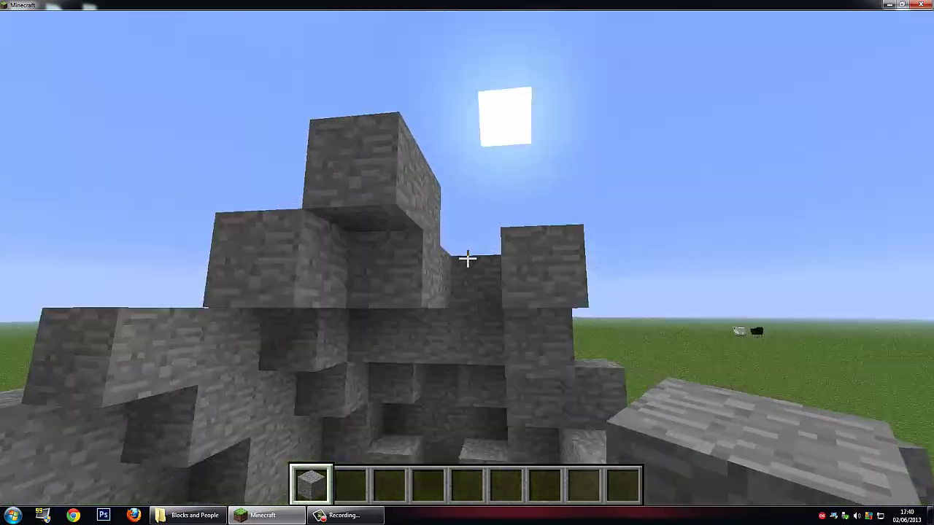
Step: Place stone blocks across the top from the raised ledge, overhanging the interior toward the opposite side wall
key(w)
key(d)
right_click(467, 258)
right_click(468, 258)
key(d)
key(w)
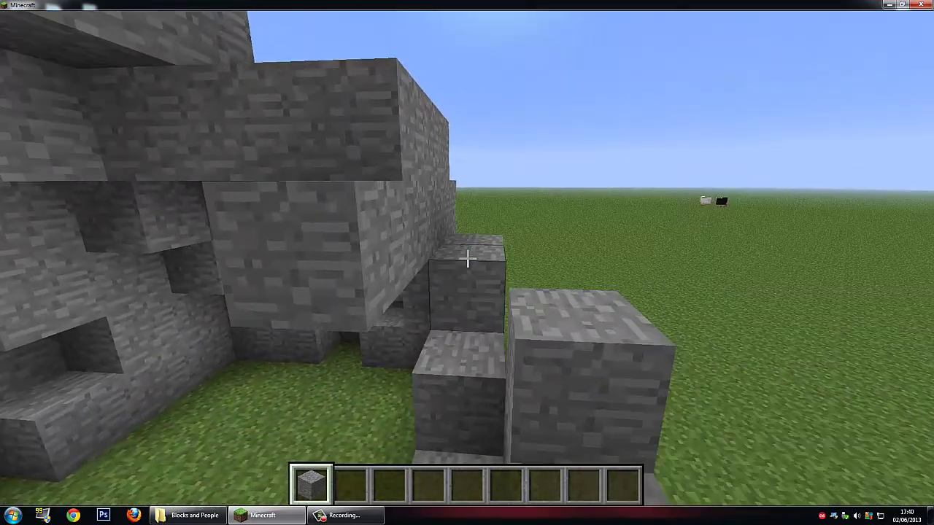
Step: Extend the side wall toward the open front with more stone blocks at its upper level
right_click(468, 258)
key(s)
right_click(468, 258)
key(s)
key(a)
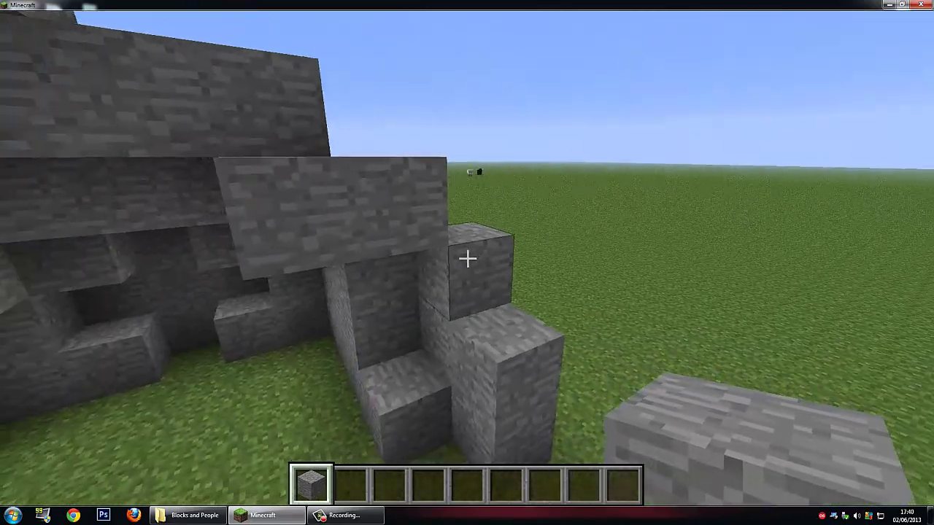
right_click(467, 258)
right_click(468, 258)
key(w)
Step: Break the surplus stone blocks on the top layer and reshape the overhang above the interior
click(468, 258)
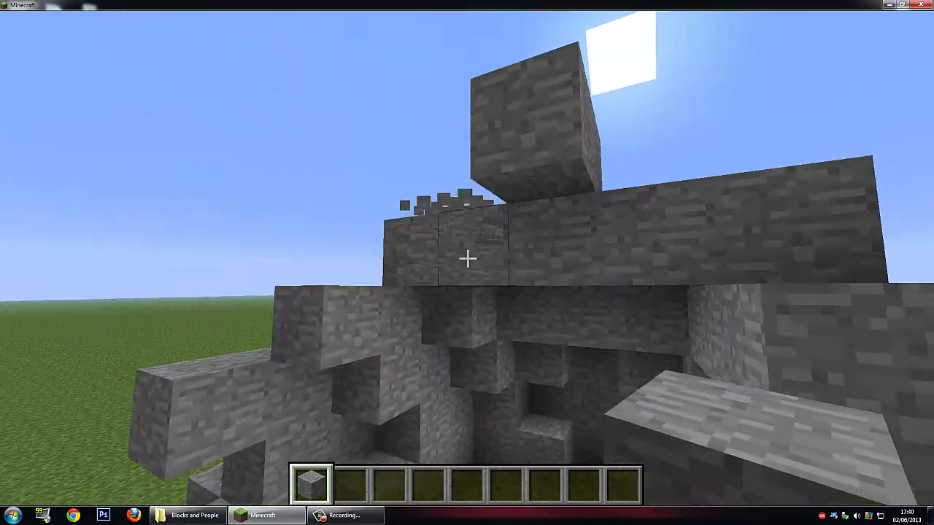
click(467, 258)
click(468, 259)
right_click(468, 258)
key(shift)
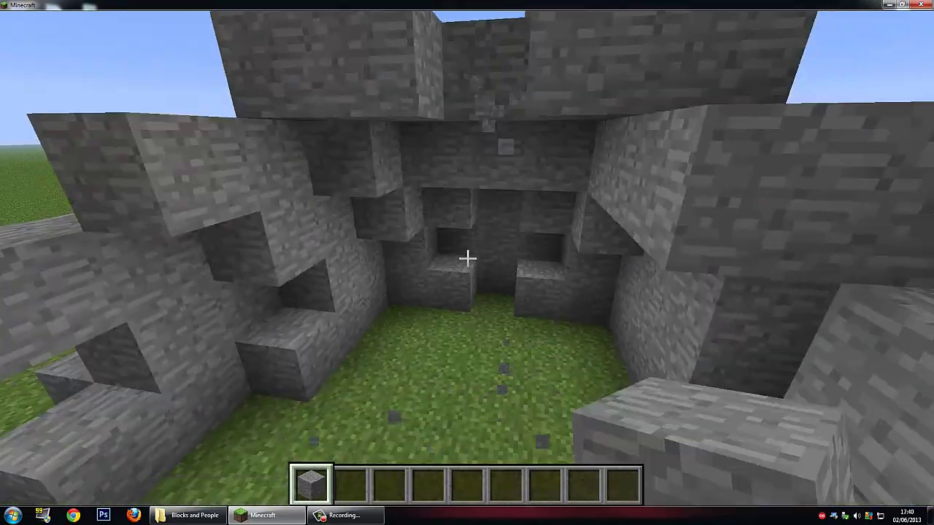
Step: Place a stone block on the grass near the front end of the side wall and back out of the structure
key(s)
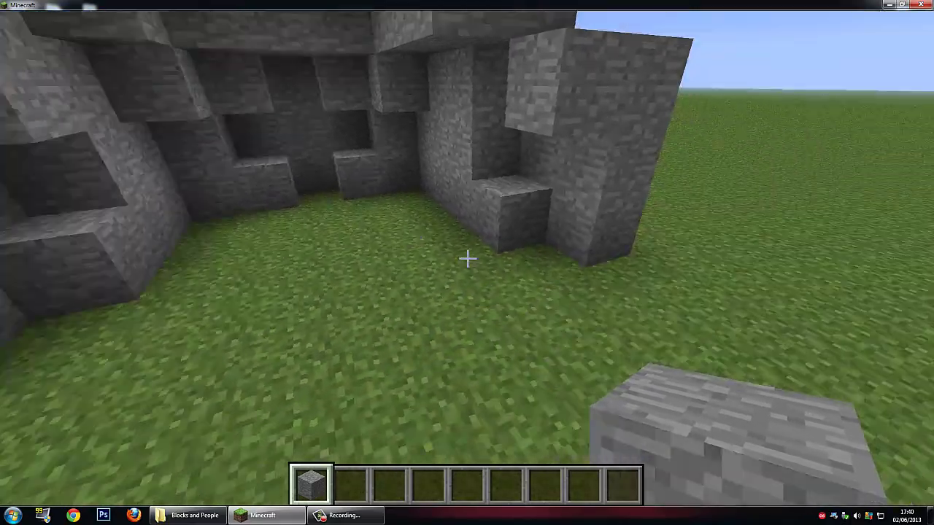
right_click(467, 259)
key(s)
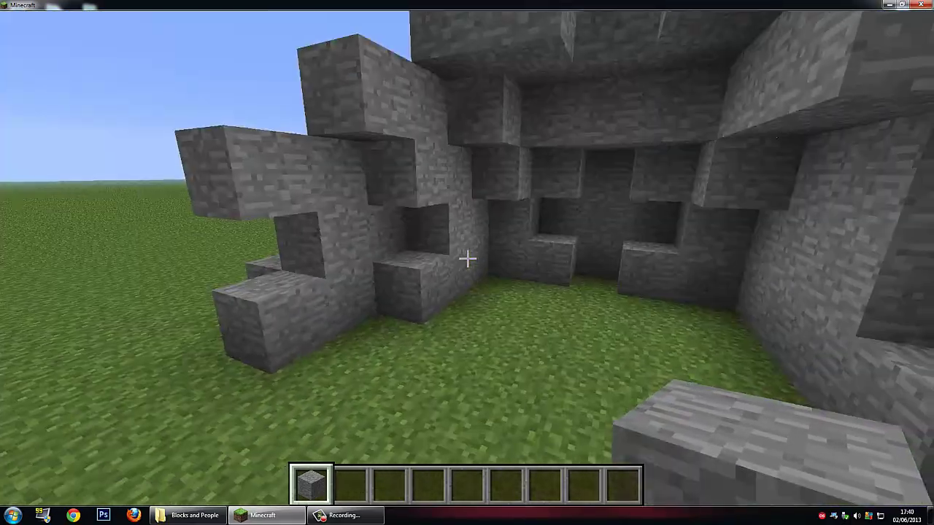
key(s)
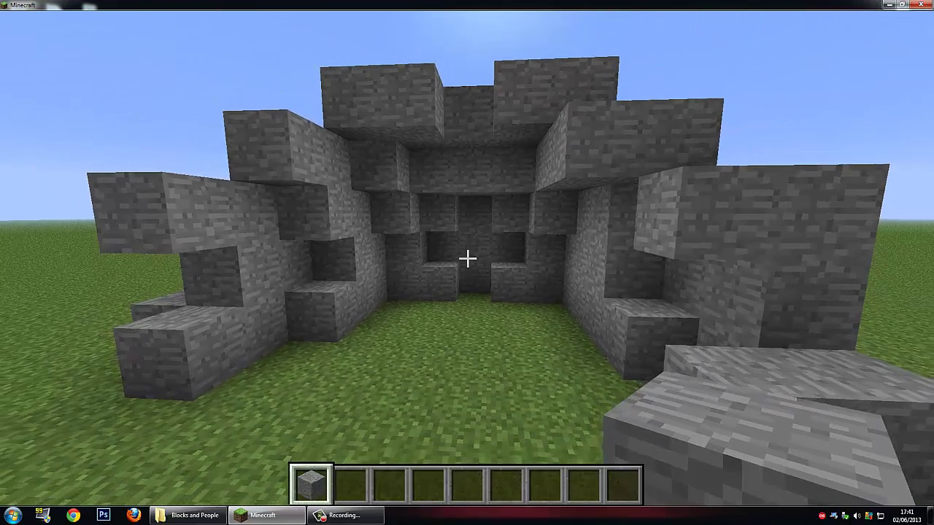
Step: Review the items in the inventory, equip the torch and inspect the torch and ore patch inside the cave
key(e)
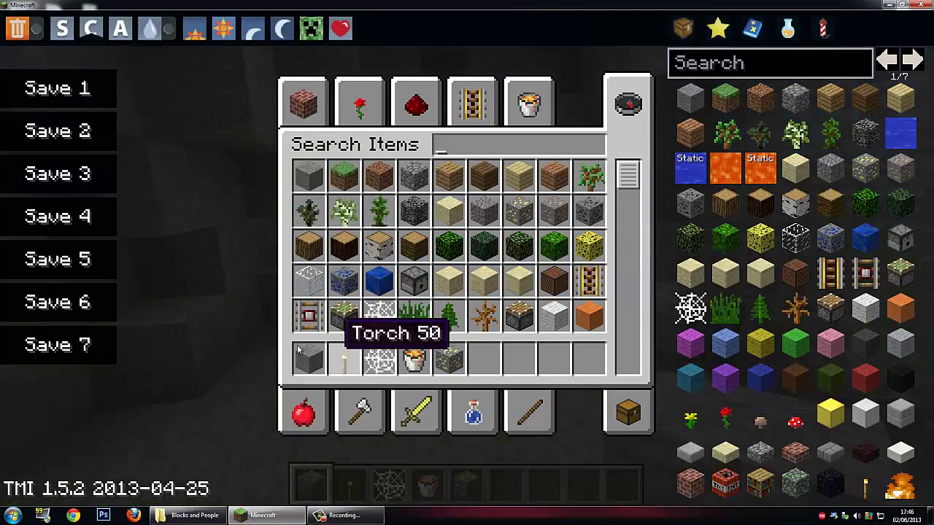
key(e)
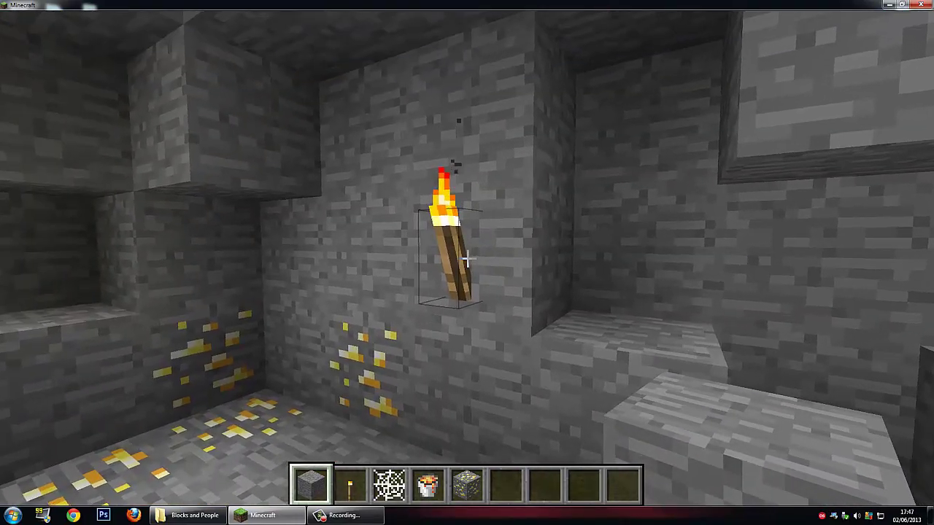
key(2)
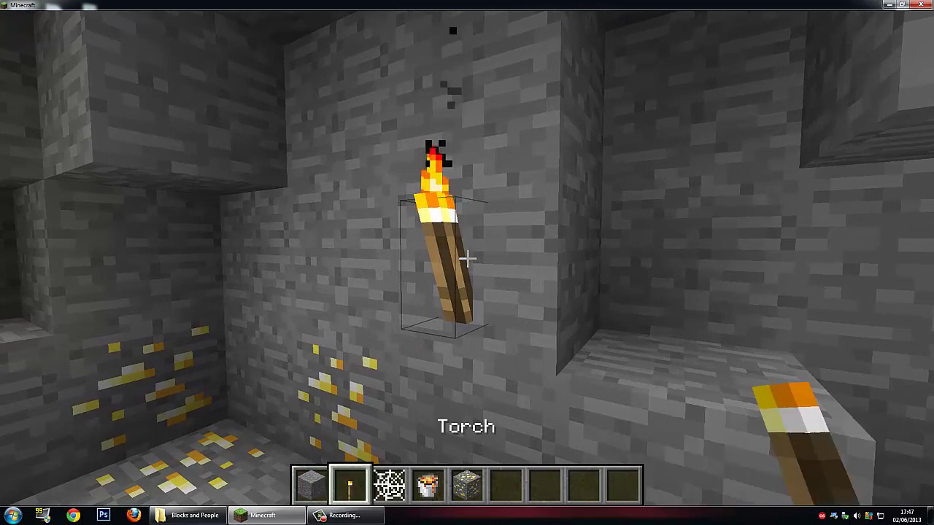
key(2)
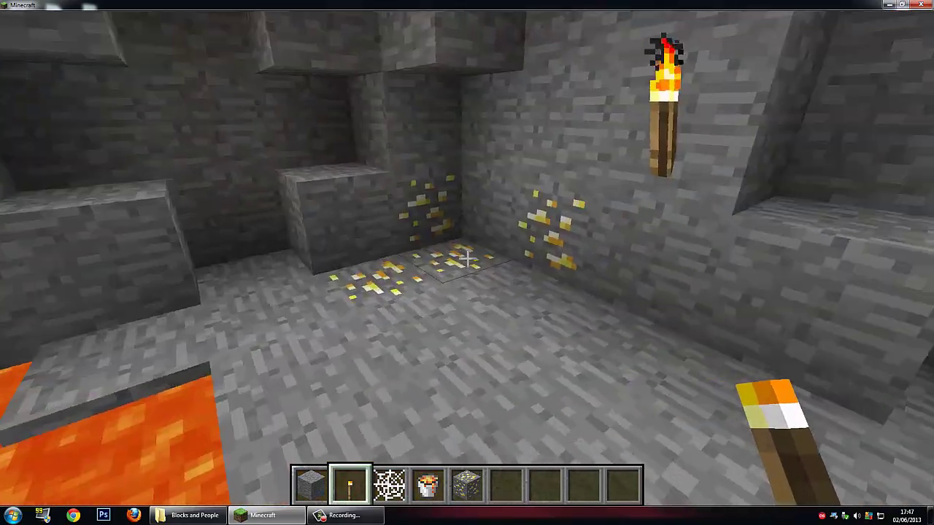
Step: Add Bricks Slab and Bricks to the hotbar and stack brick blocks beside the stone block at the side wall
key(e)
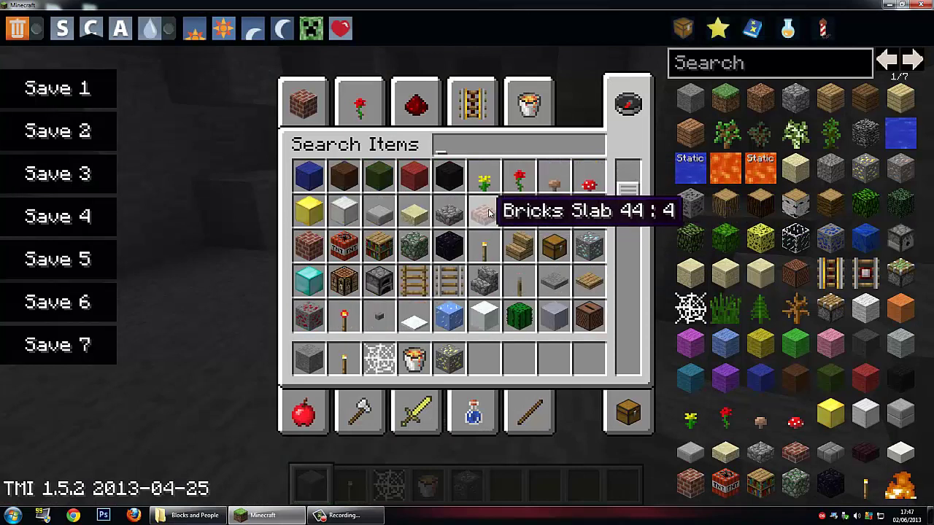
click(515, 359)
key(e)
scroll(467, 263, down, 6)
right_click(467, 257)
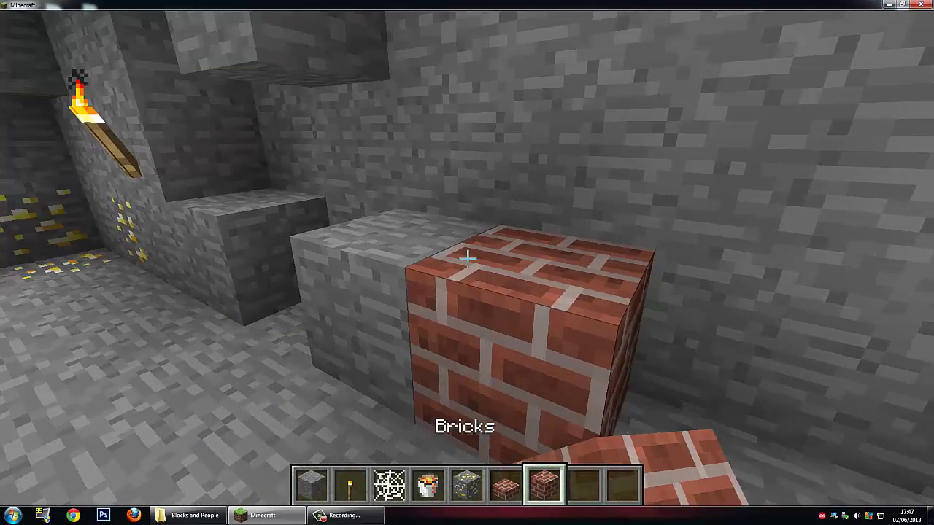
right_click(468, 259)
right_click(468, 258)
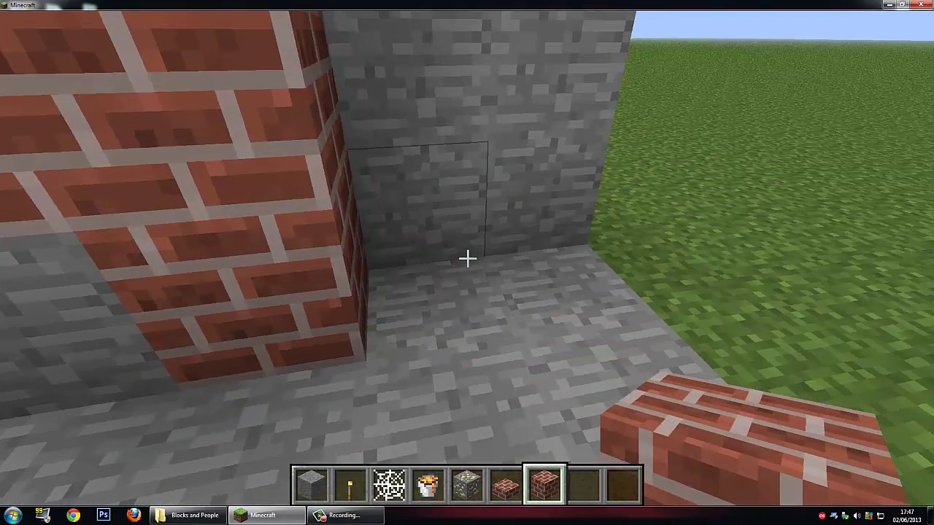
right_click(467, 257)
Step: Lay brick slabs on the floor in front of the brick stack, raising one end to double height
scroll(467, 257, up, 1)
right_click(467, 257)
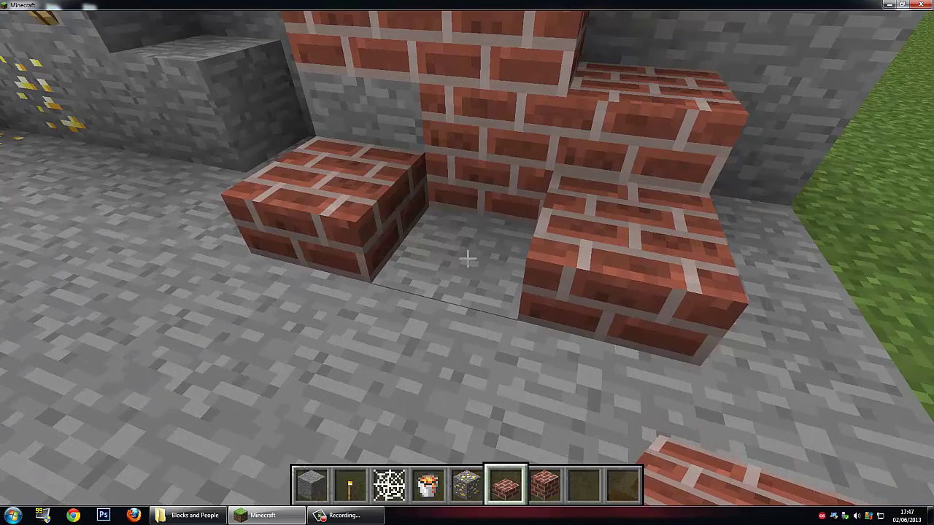
right_click(466, 259)
right_click(467, 259)
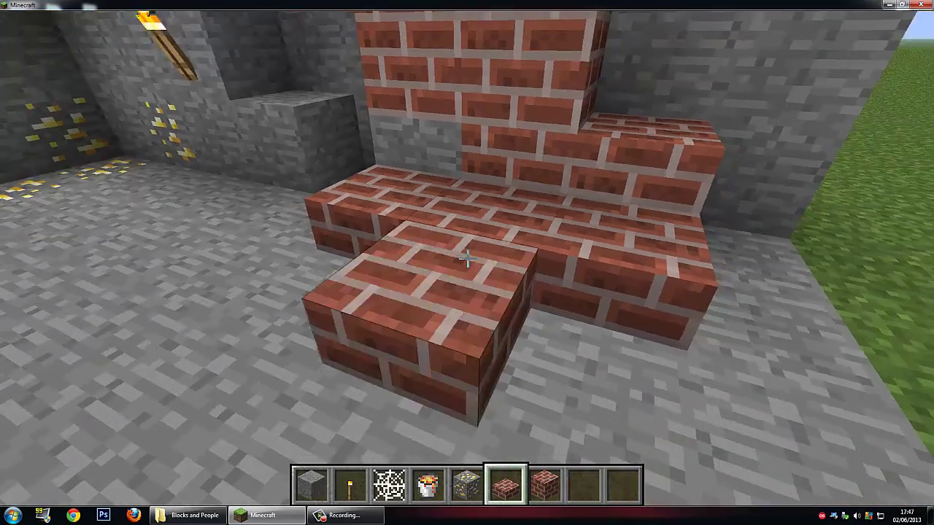
key(s)
right_click(467, 257)
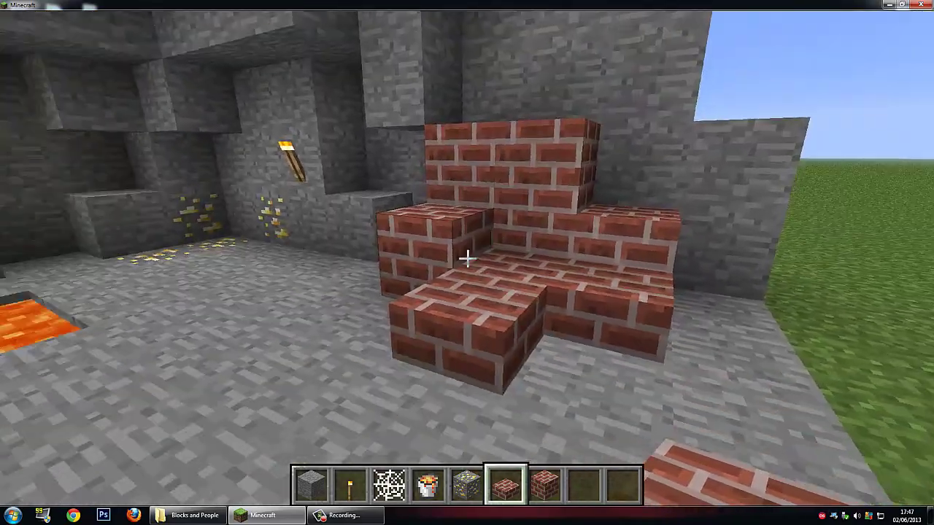
Step: Break all the brick blocks and slabs beside the cave's side wall
click(467, 257)
click(467, 256)
click(467, 257)
click(466, 256)
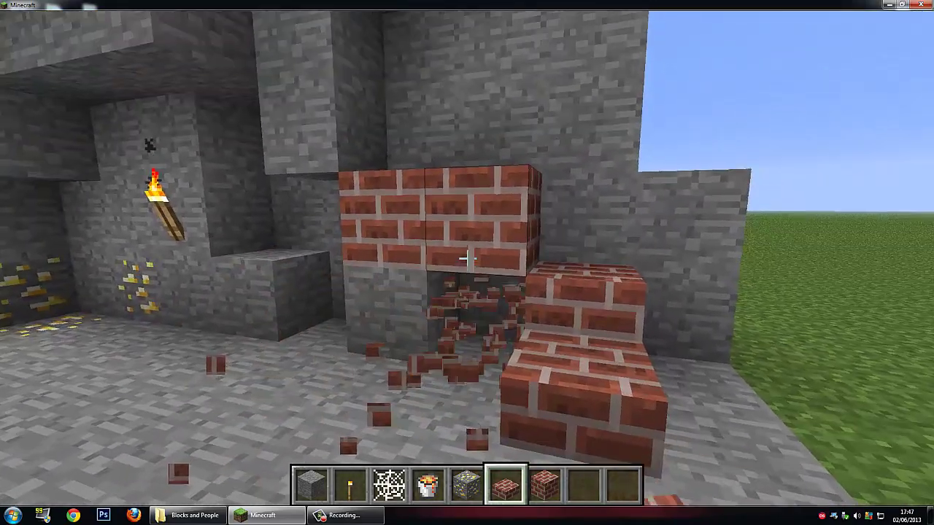
click(467, 258)
click(467, 258)
click(467, 258)
click(467, 258)
key(s)
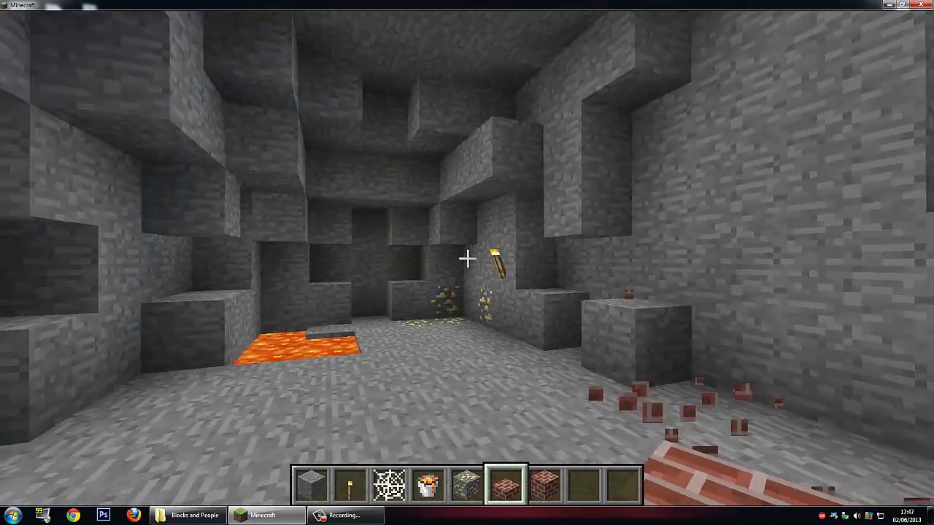
Step: Try out brick blocks and a brick slab on the floor near the side wall, and remove them again
scroll(467, 257, down, 1)
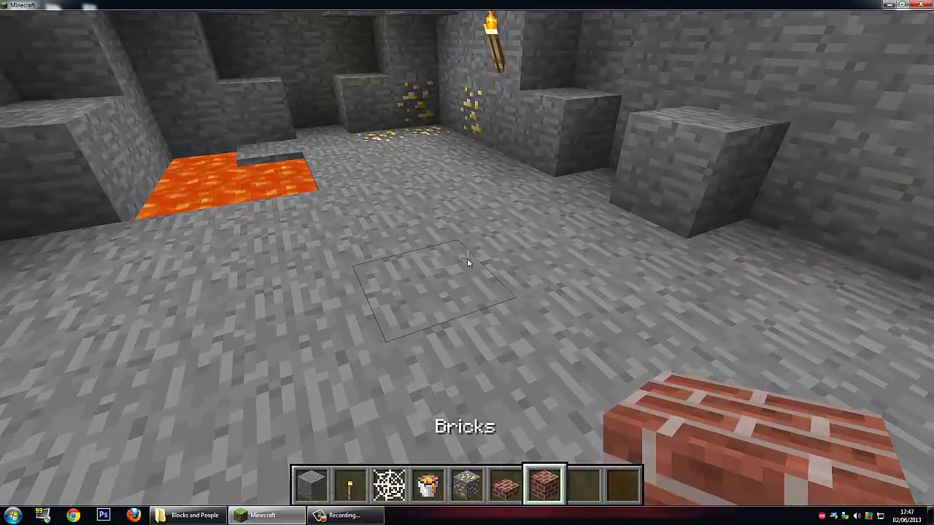
key(e)
key(Escape)
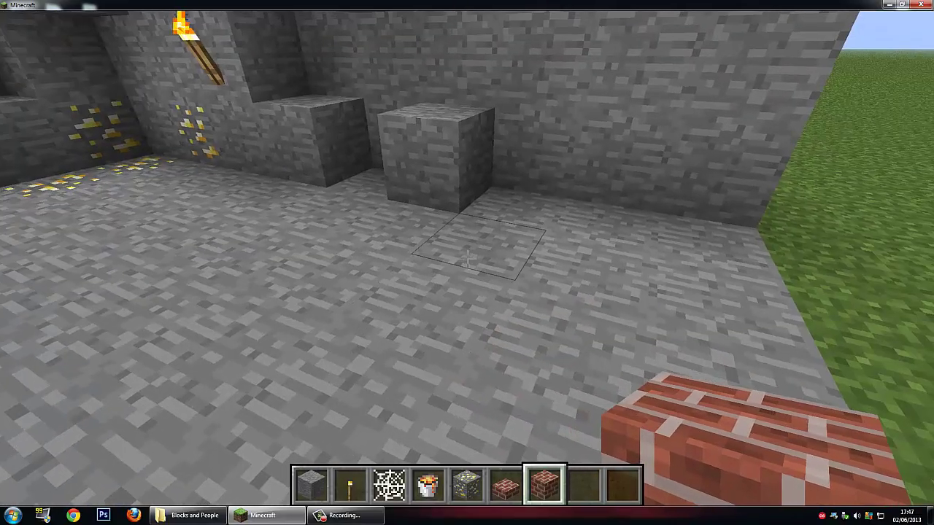
right_click(466, 257)
right_click(466, 257)
key(w)
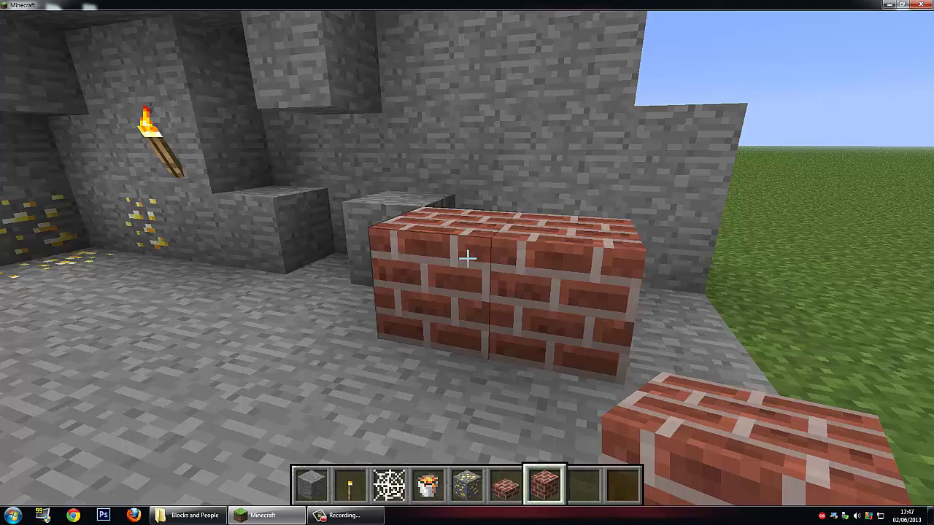
click(467, 256)
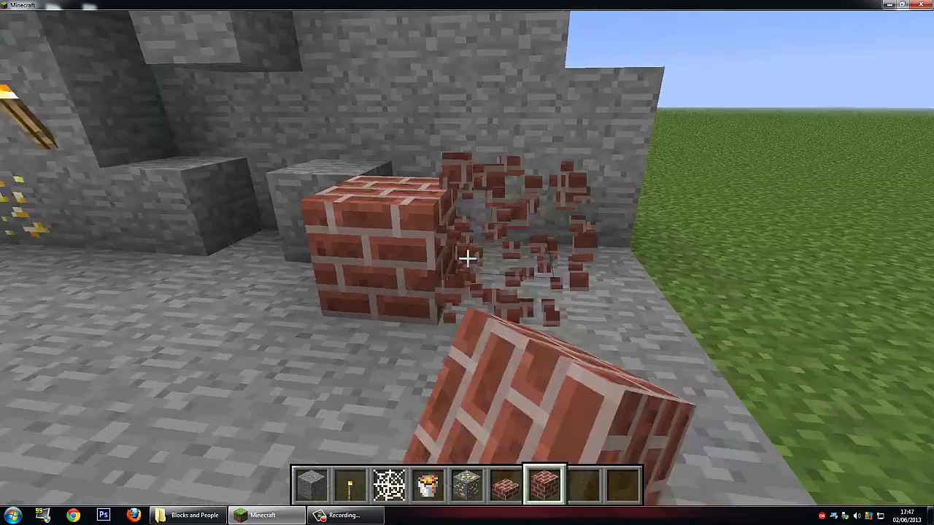
click(467, 257)
scroll(467, 256, up, 1)
right_click(466, 257)
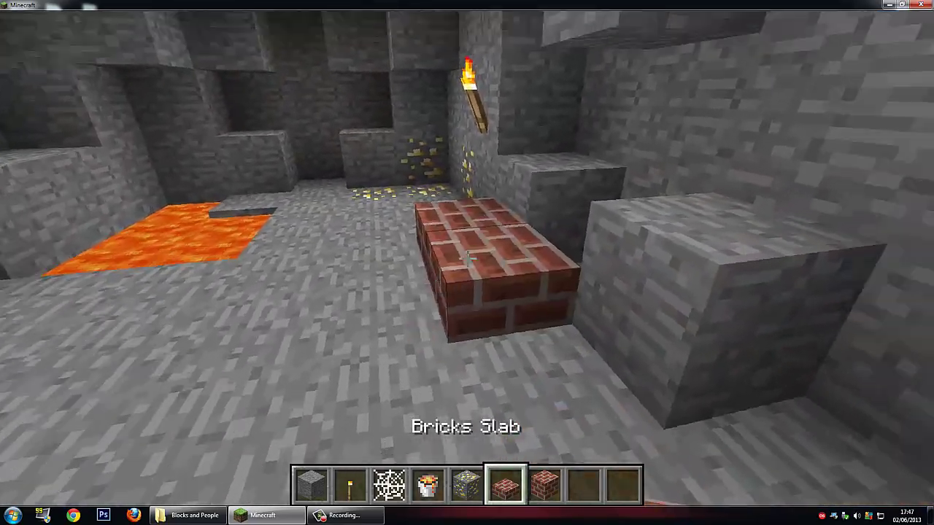
click(467, 257)
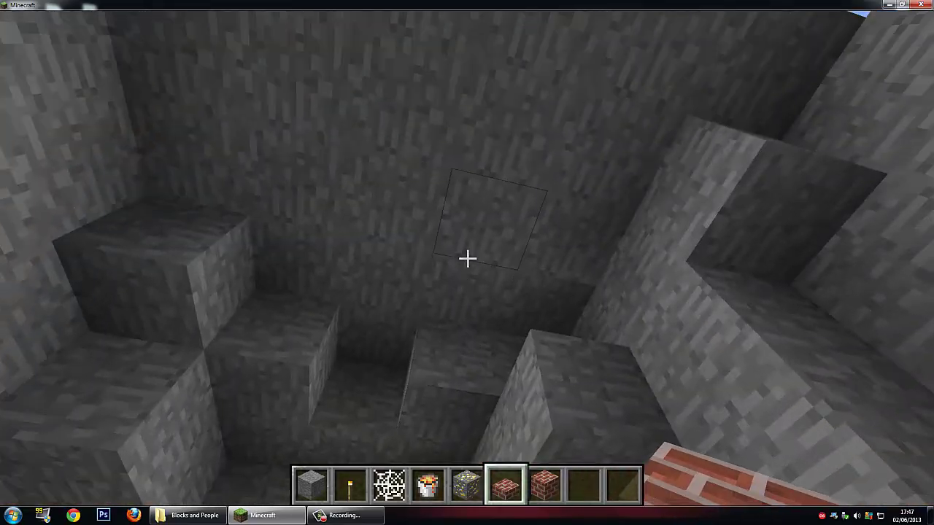
Step: Look over the finished cave interior, including the lava pool, ore patch and ceiling
key(s)
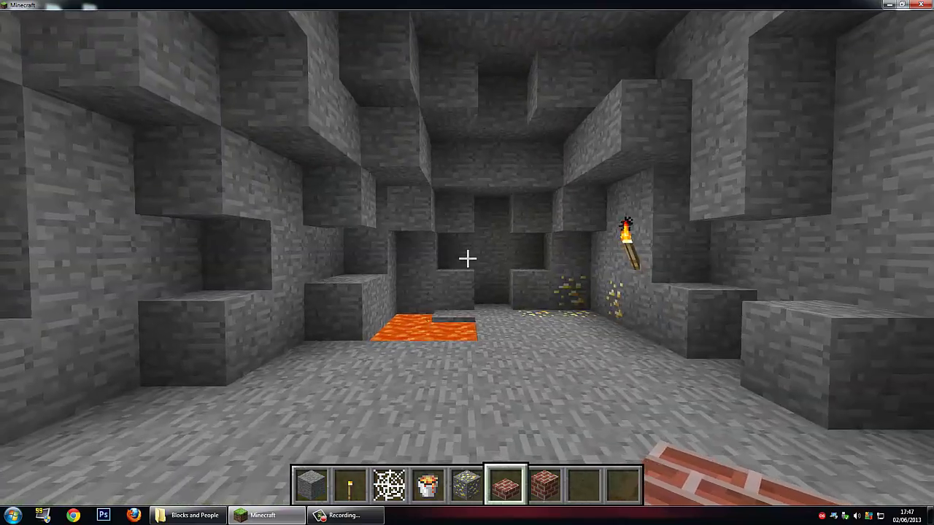
key(w)
key(w)
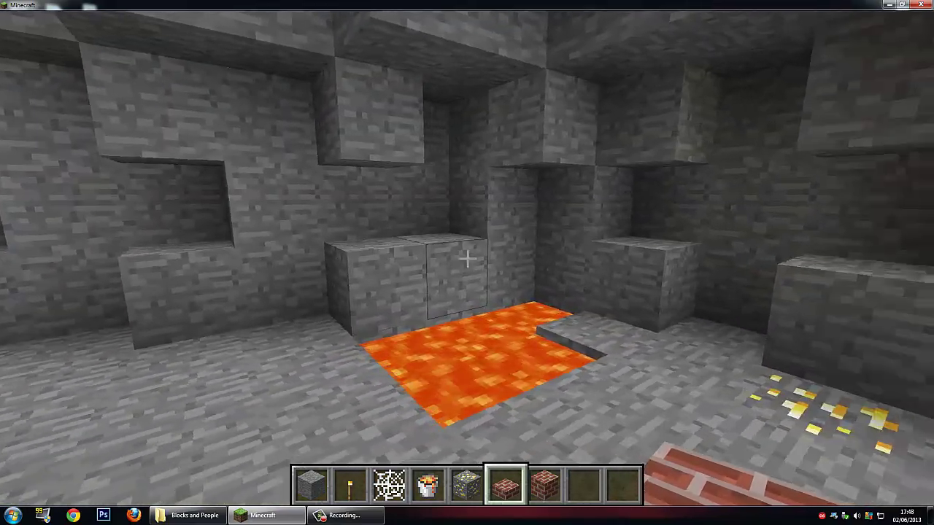
key(s)
key(s)
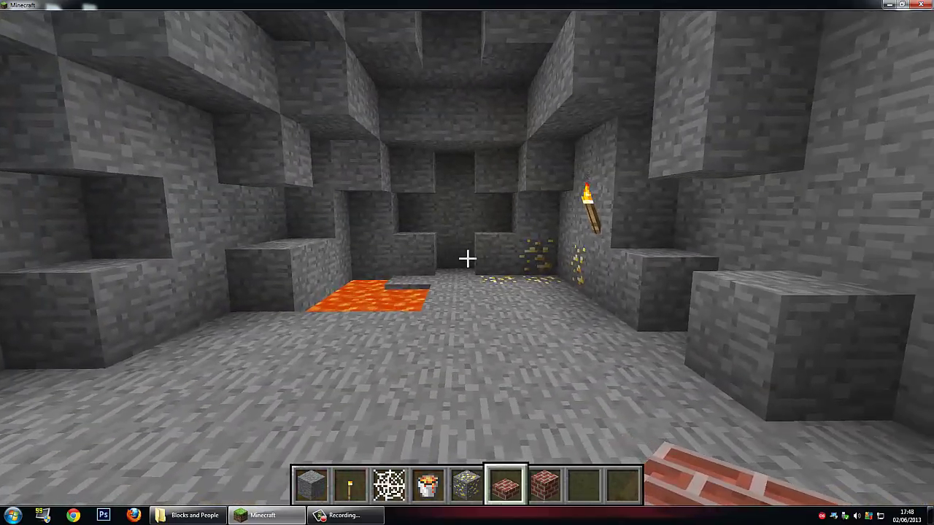
Step: Save and quit the world to the title screen and close Minecraft
key(Escape)
click(449, 323)
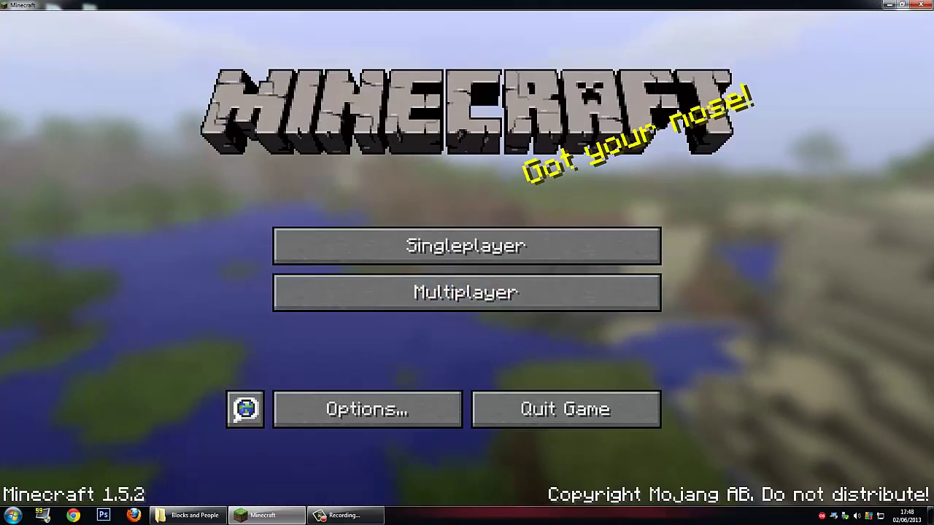
click(921, 4)
Step: Search the computer for mineways, launch Mineways.exe and move its window fully into view
click(15, 519)
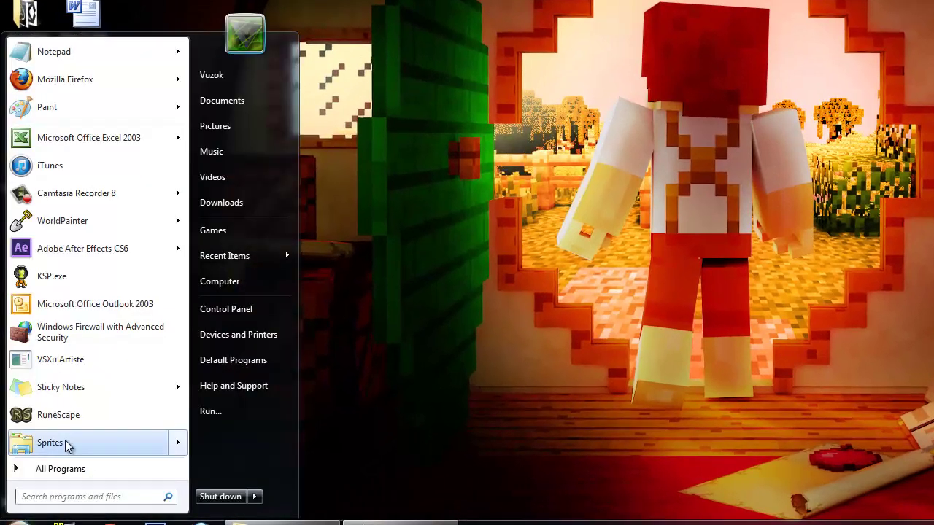
text(mineways)
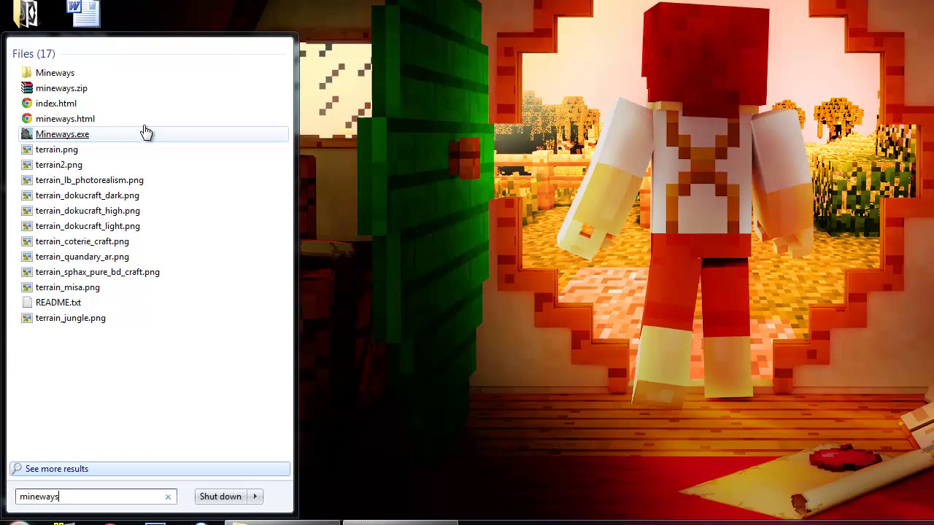
click(100, 134)
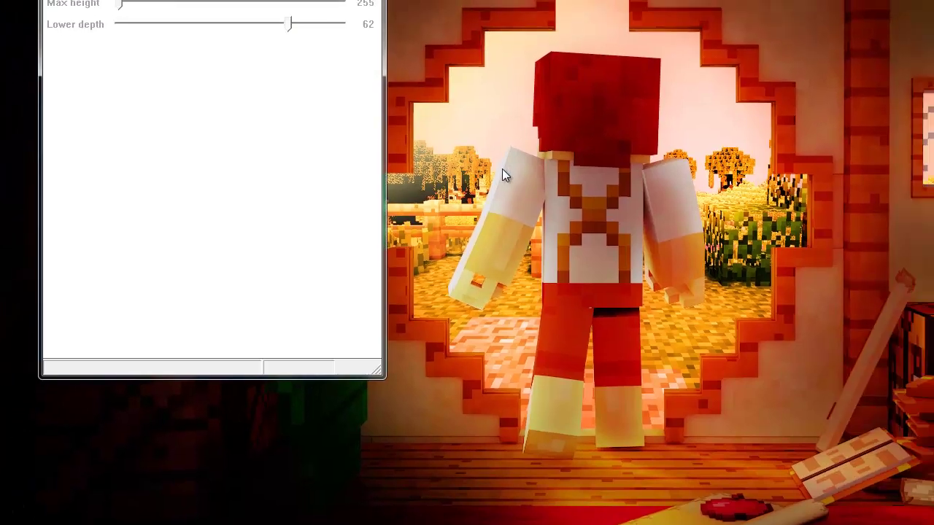
drag(126, 45, 418, 67)
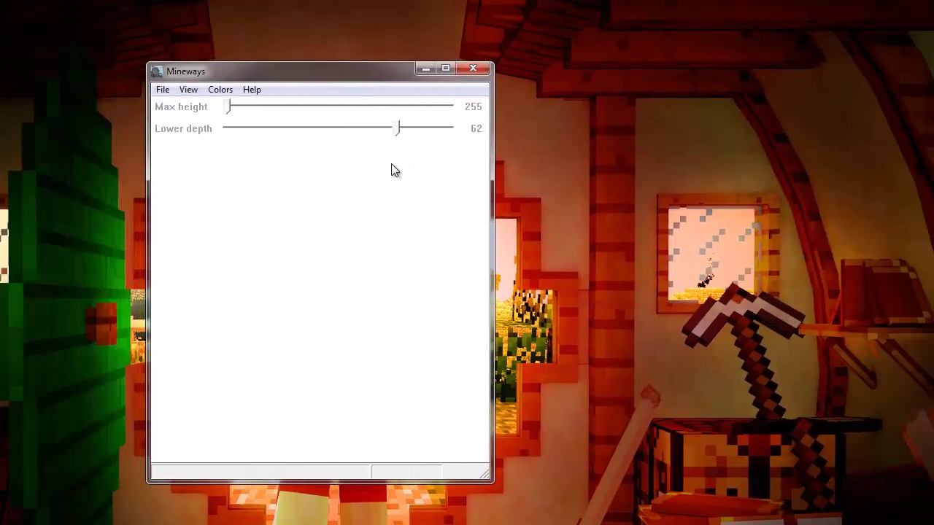
Step: Open the Animations world in Mineways and bring the stone structure into close view on the map
click(166, 90)
mouse_move(197, 107)
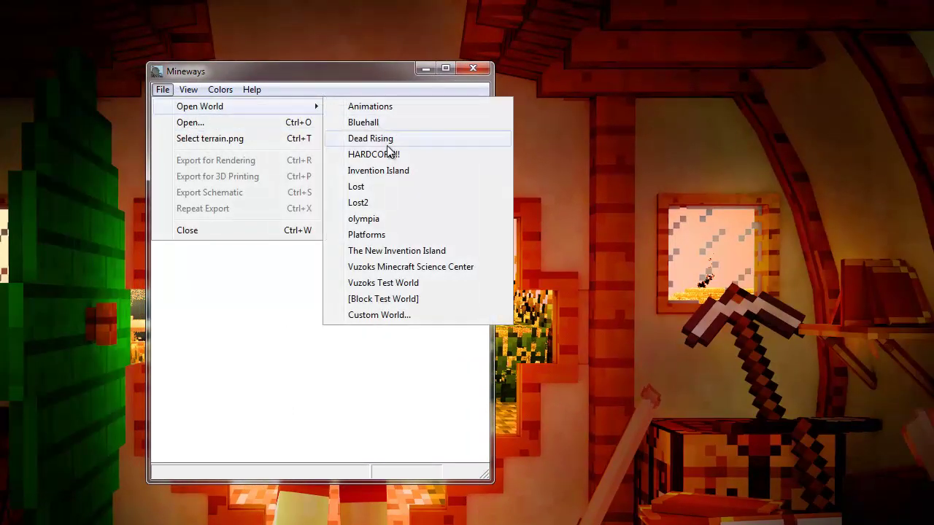
click(384, 109)
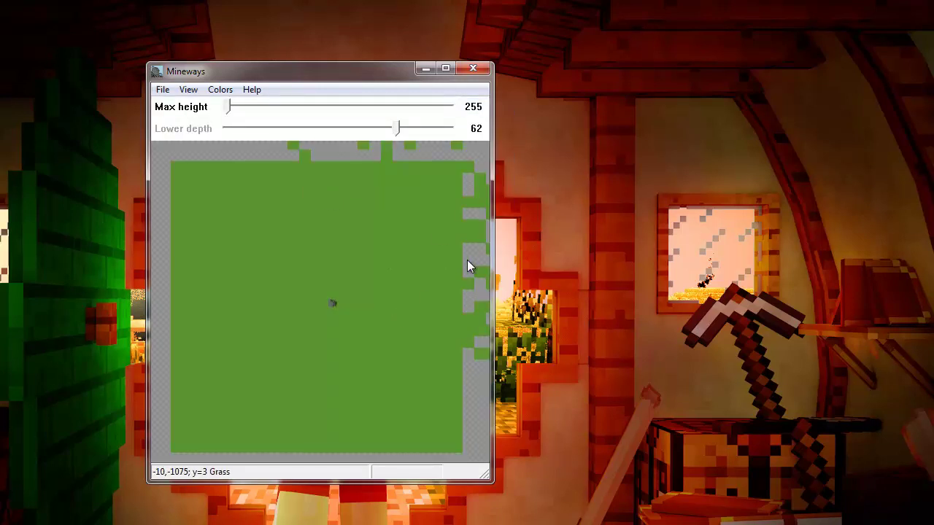
scroll(340, 303, up, 5)
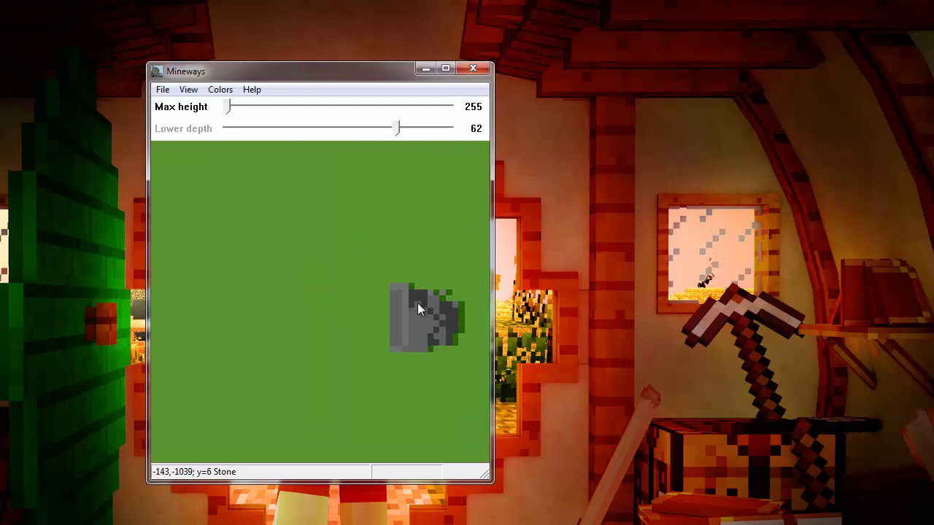
Step: Set the map's maximum height to 12 and the lower depth to 69 around the stone structure
drag(416, 304, 354, 286)
scroll(343, 295, up, 1)
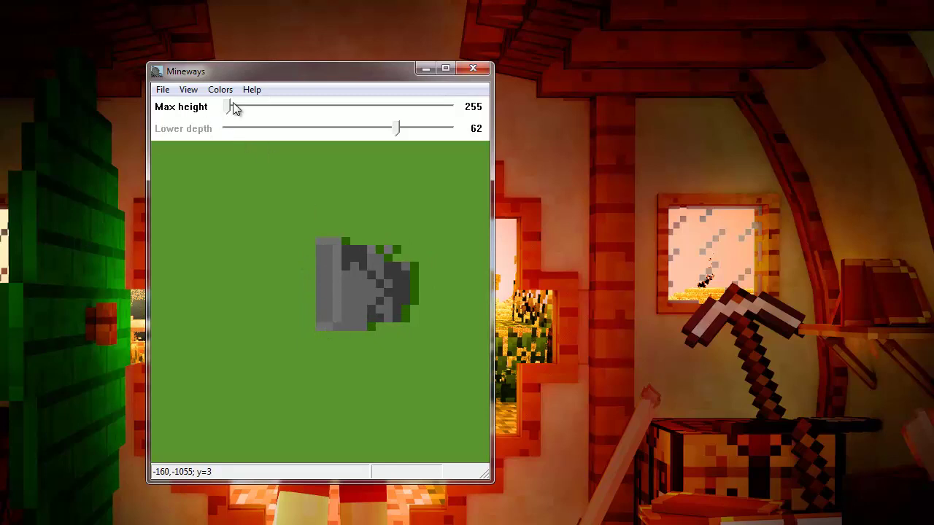
drag(229, 107, 438, 127)
mouse_move(398, 132)
mouse_down()
mouse_move(380, 130)
mouse_move(392, 134)
mouse_up()
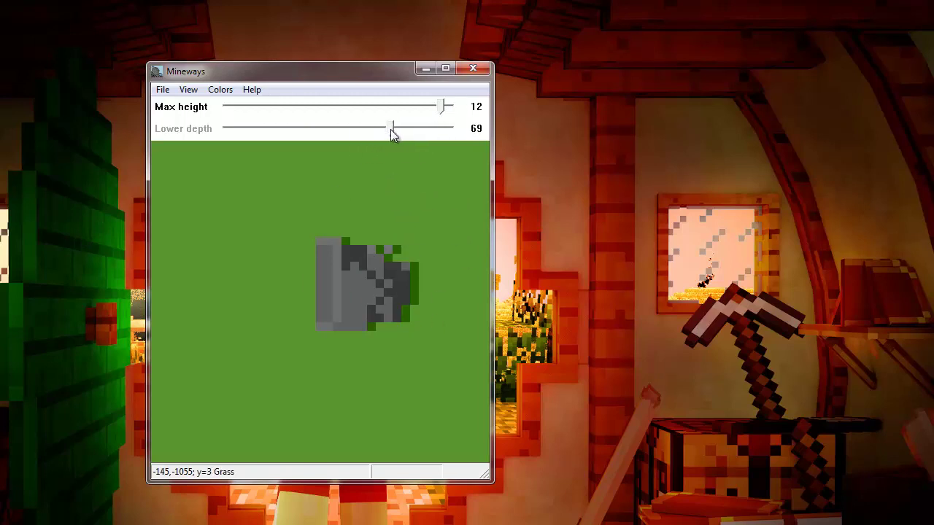
click(162, 90)
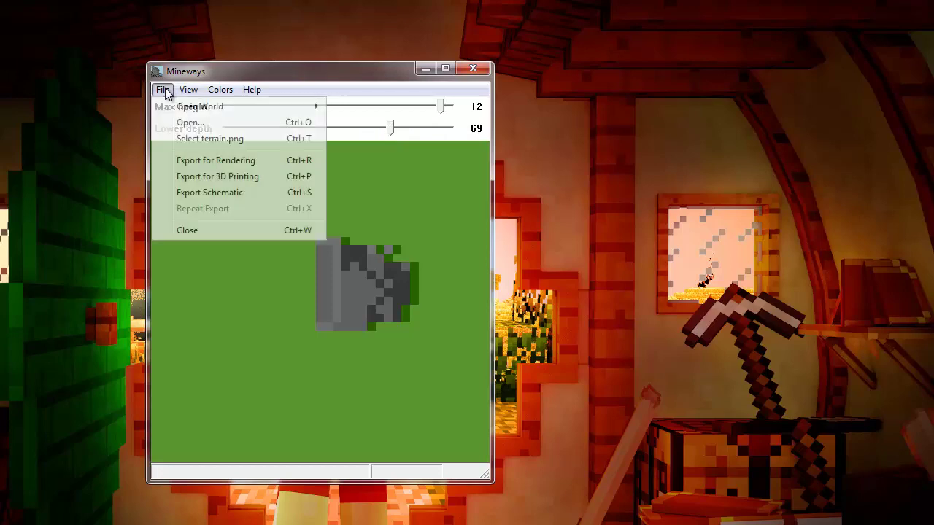
click(229, 141)
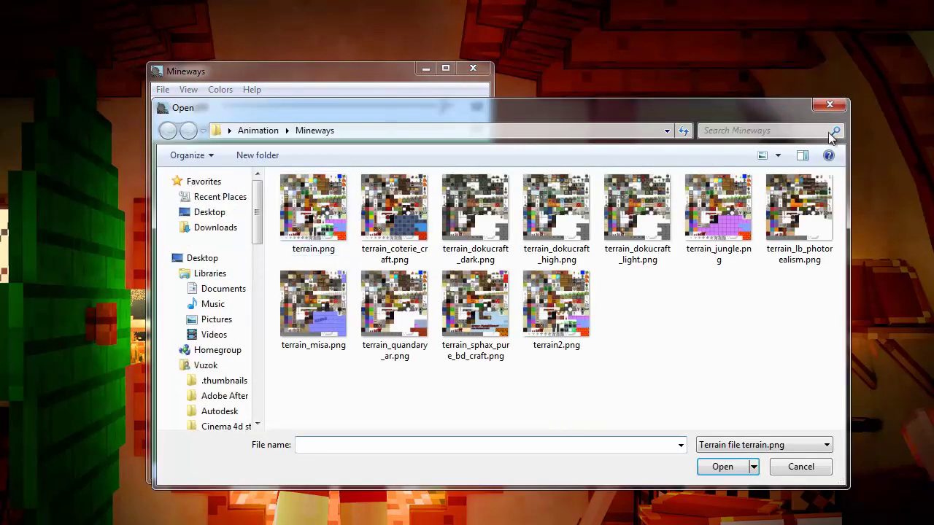
click(829, 105)
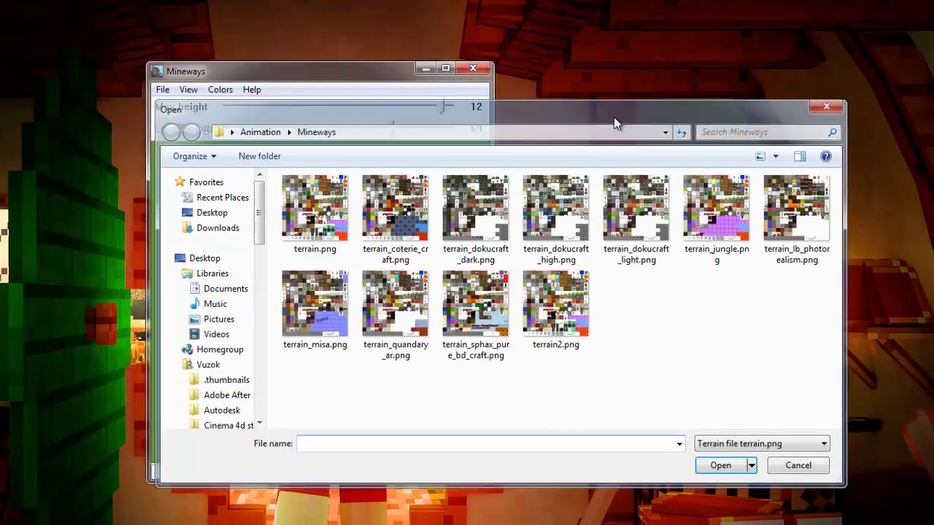
Step: Browse the terrain texture files in the Mineways folder and select terrain.png after comparing it with terrain2.png
click(163, 90)
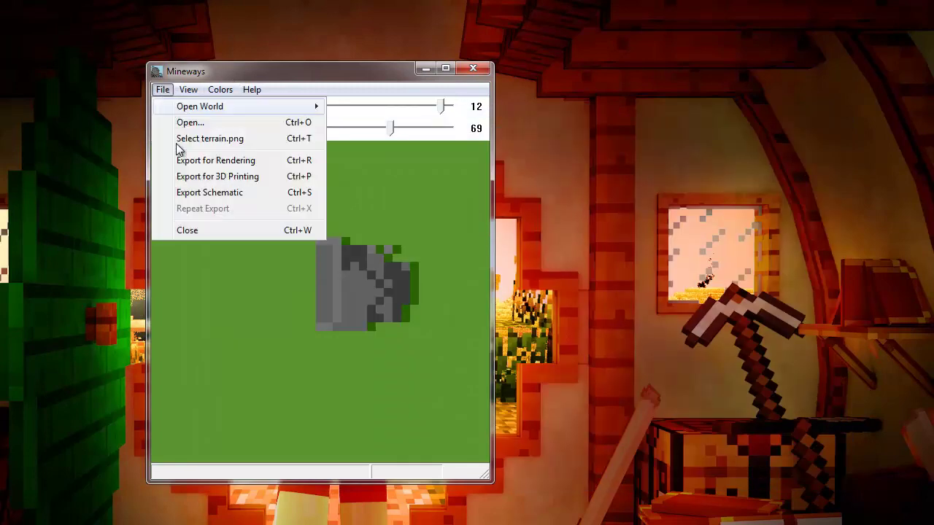
click(213, 141)
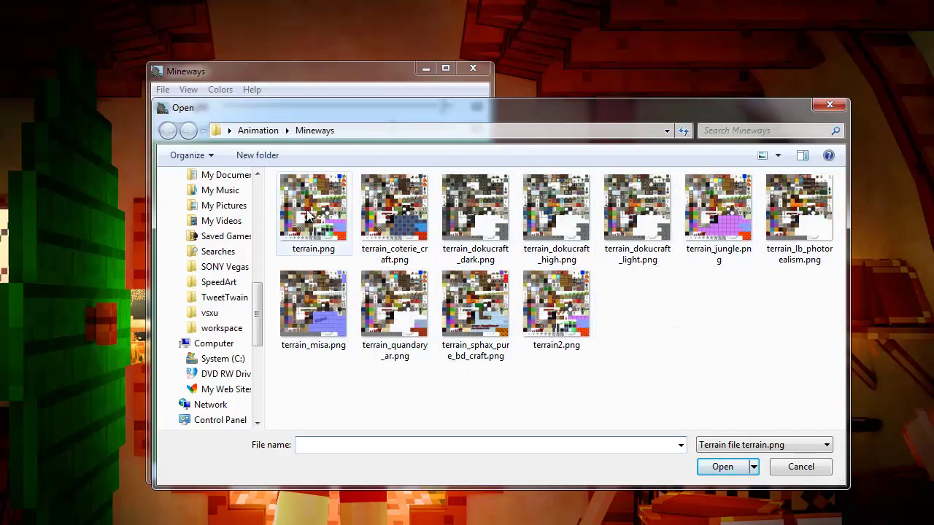
right_click(698, 430)
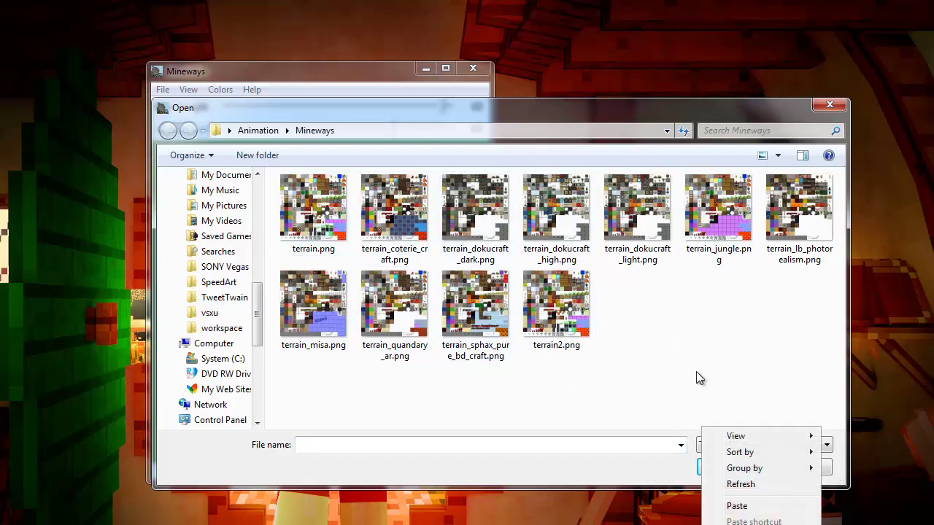
click(694, 370)
click(325, 218)
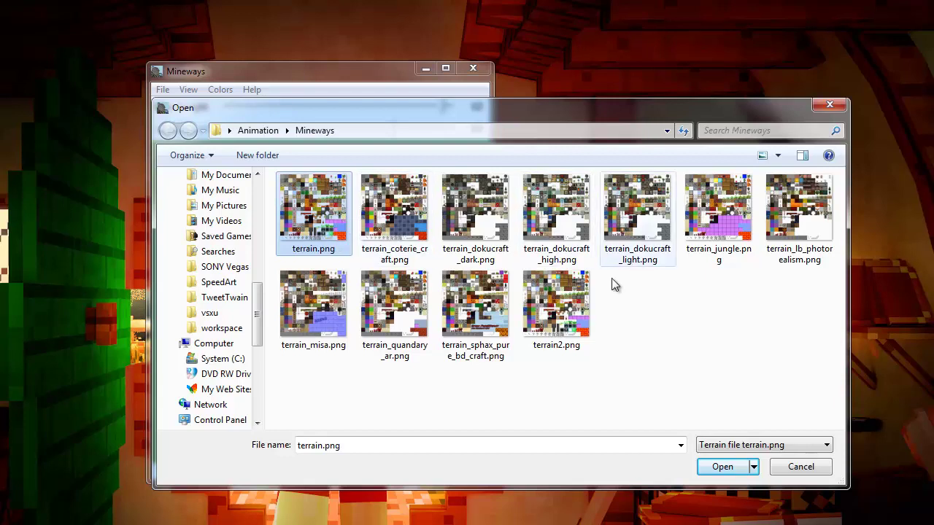
click(576, 332)
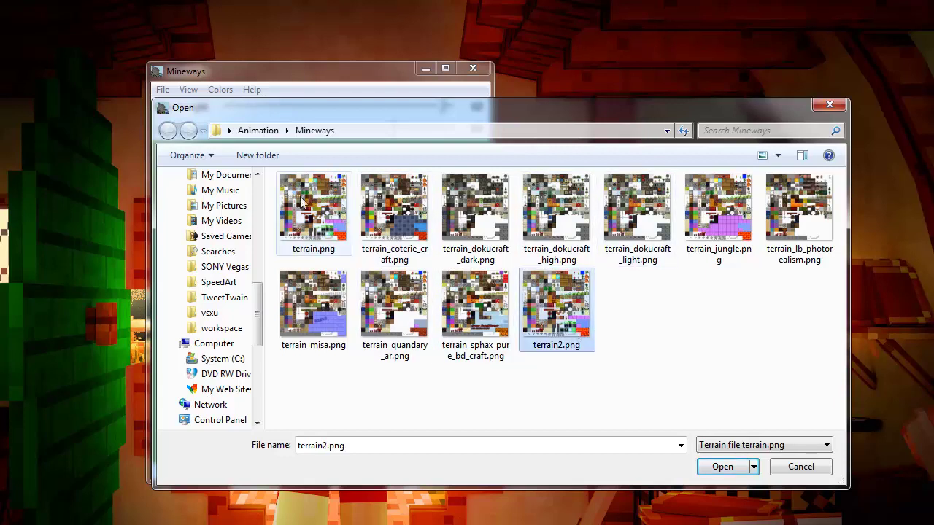
click(323, 208)
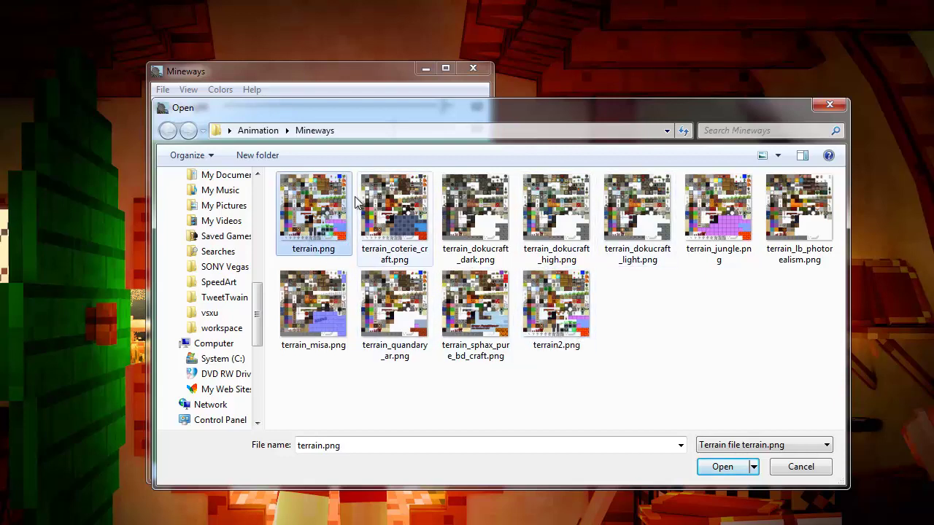
Step: Enlarge the file thumbnails, look through the terrain textures and load one for the export
right_click(581, 388)
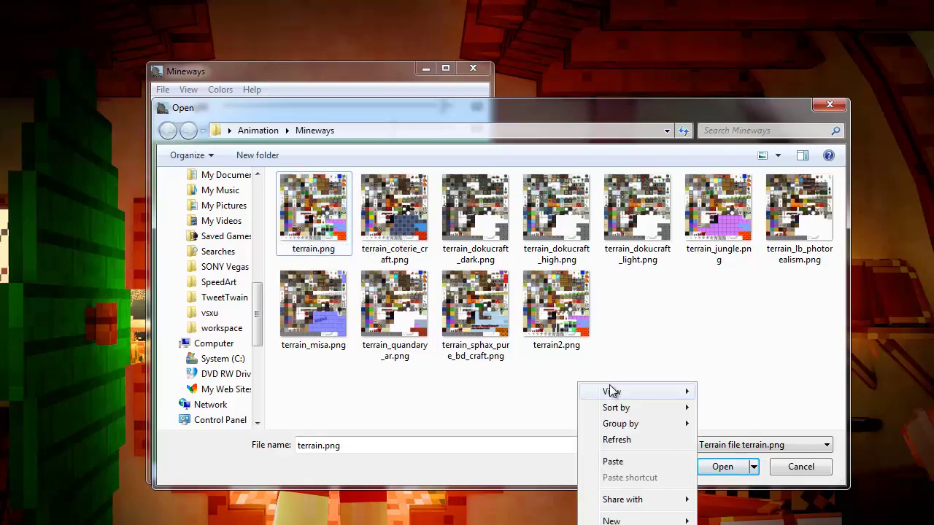
mouse_move(613, 390)
click(730, 389)
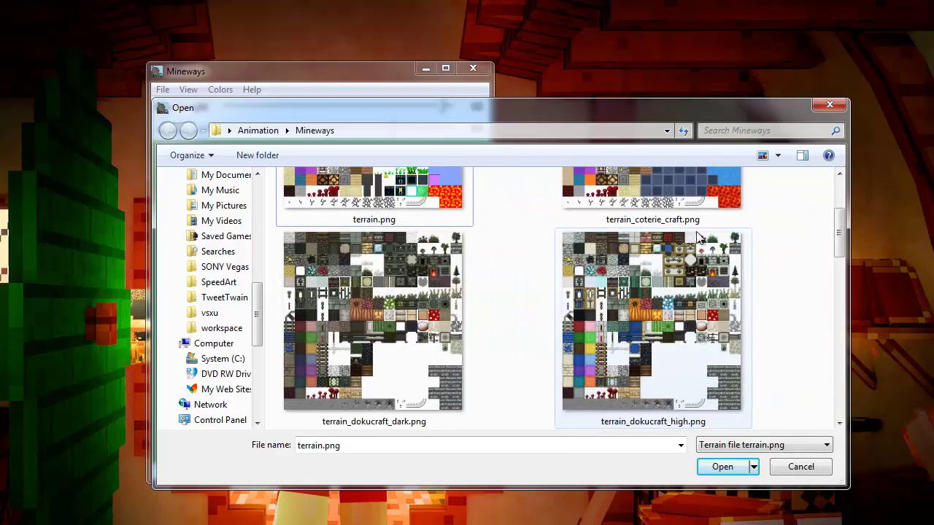
scroll(700, 328, up, 1)
scroll(696, 231, down, 5)
double_click(433, 297)
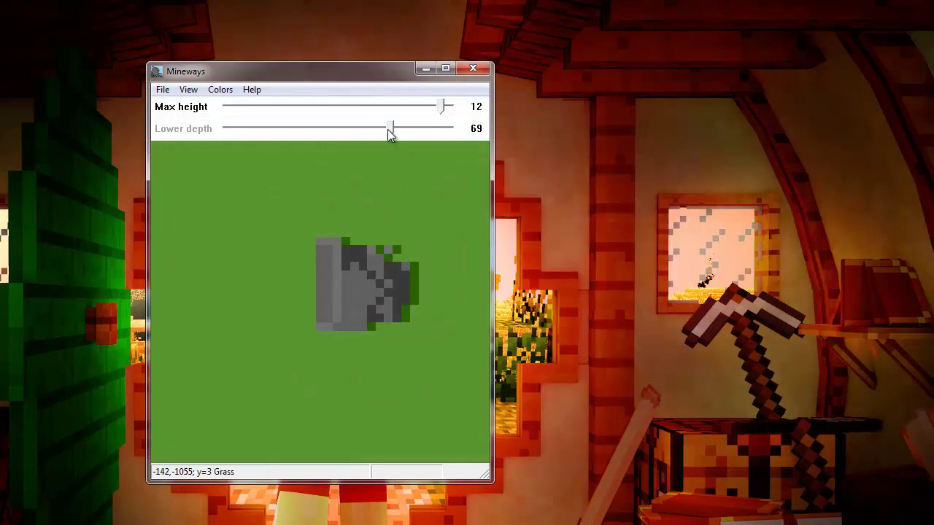
Step: Try to export the model for rendering without an area selected
click(162, 89)
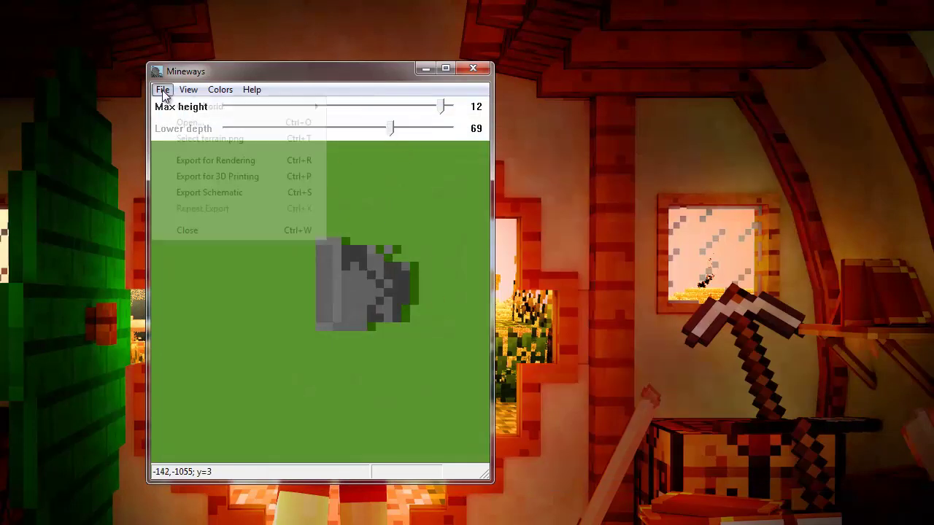
click(221, 162)
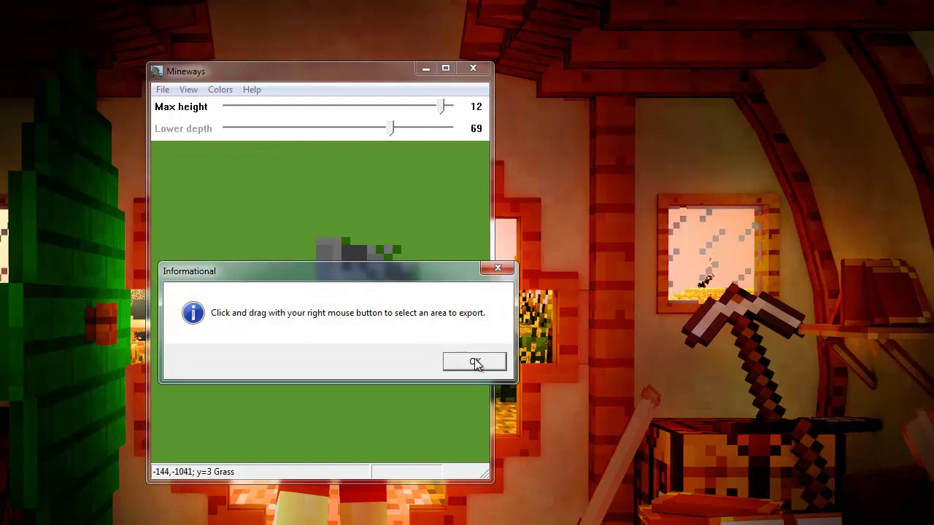
click(475, 363)
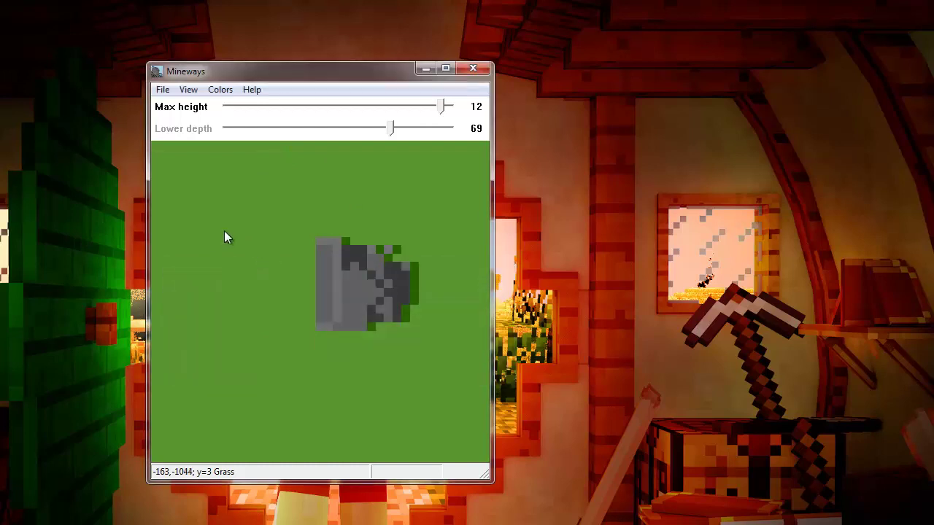
Step: Select the rectangular area around the stone structure for export and set the lower depth to 3
drag(175, 164, 177, 178)
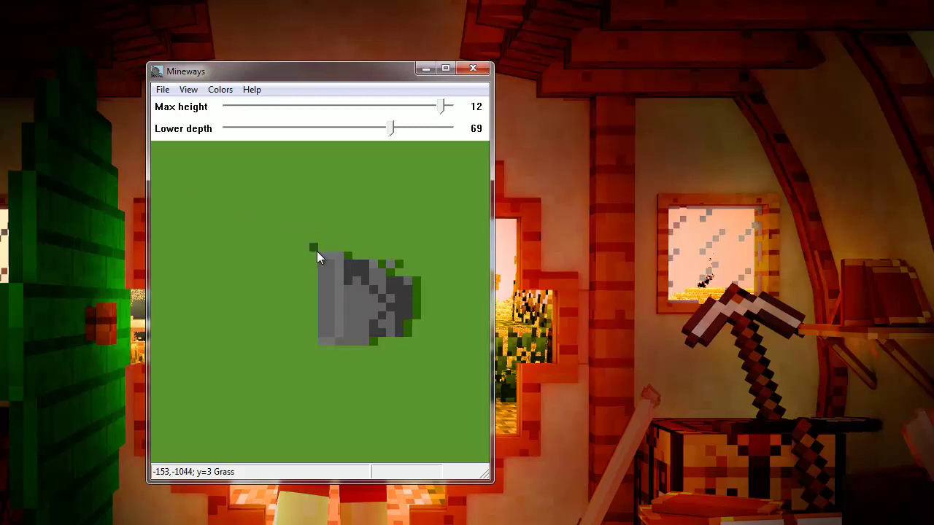
drag(317, 252, 426, 358)
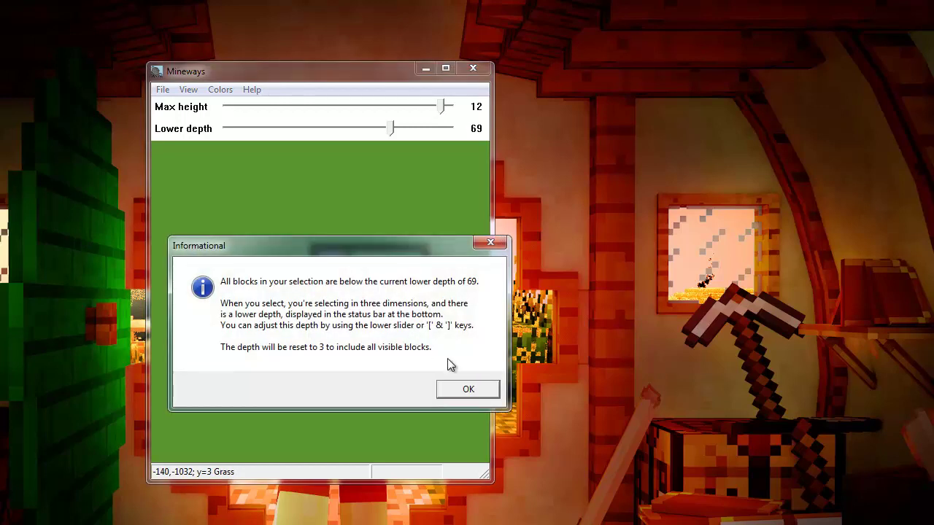
click(468, 389)
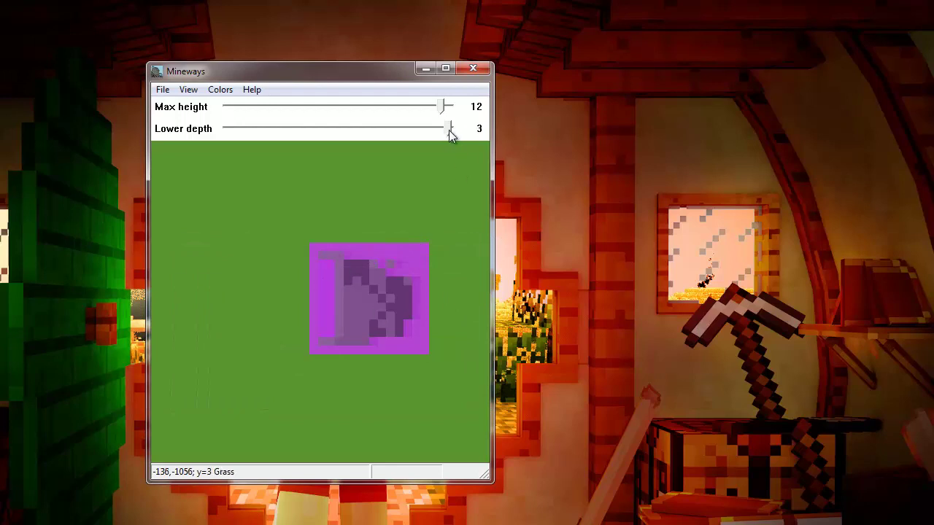
drag(449, 130, 437, 139)
drag(275, 135, 450, 149)
Step: Start an export for rendering as Wavefront OBJ, absolute (*.obj), and name the file Cave
click(162, 89)
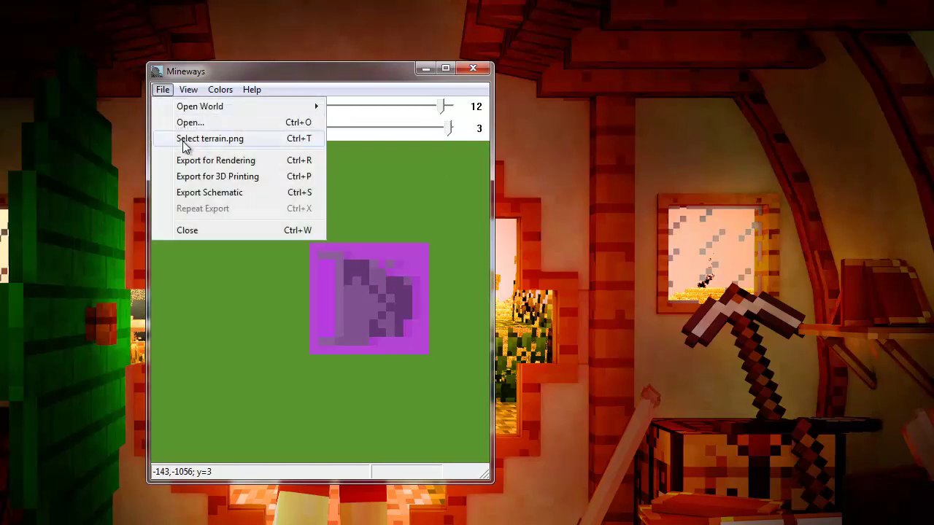
click(196, 161)
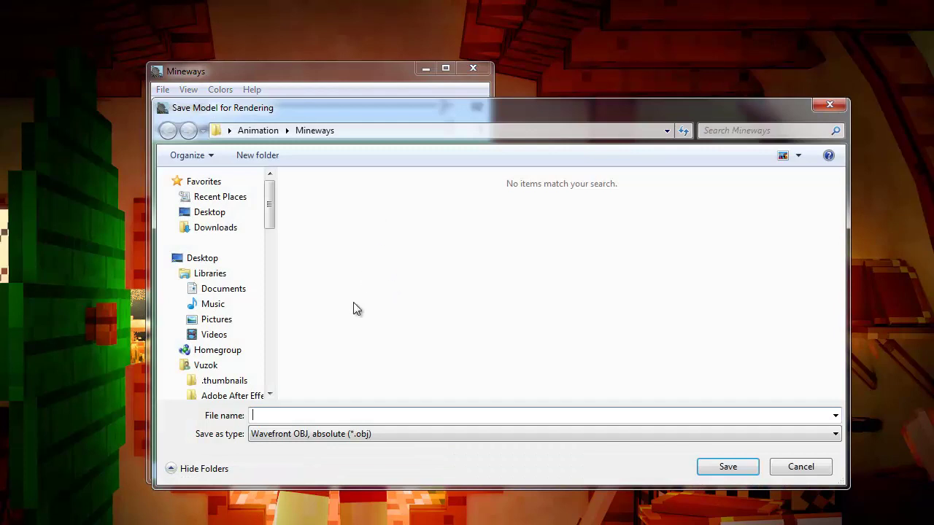
click(321, 434)
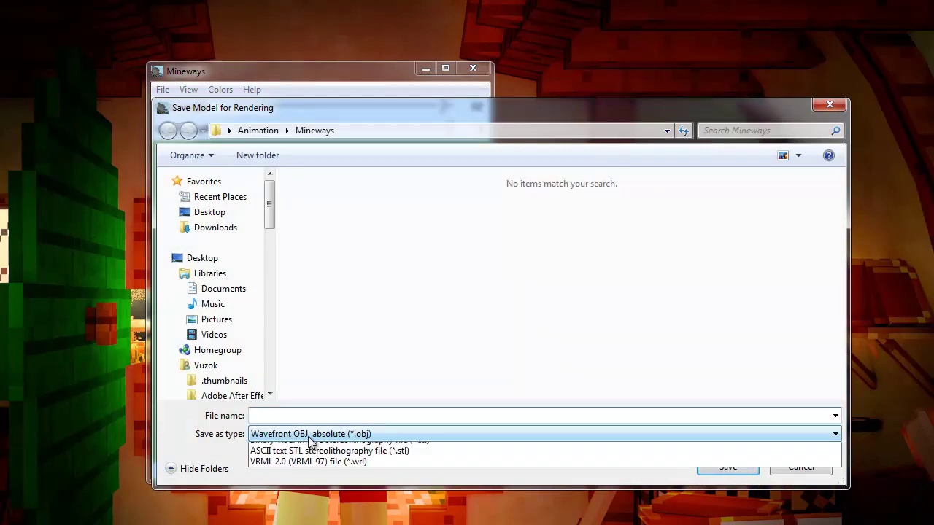
click(308, 436)
click(330, 413)
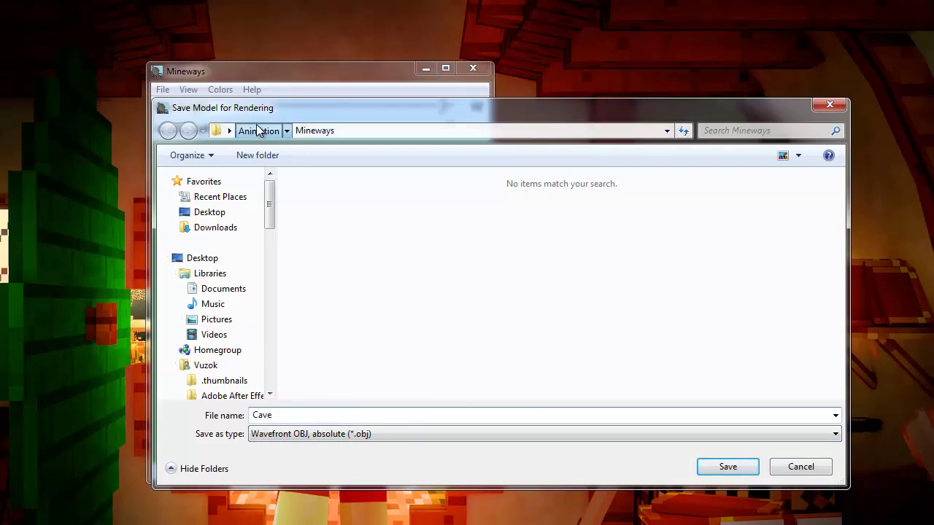
Step: Create a folder named Tutorial inside the Animation folder and open it as the save location
click(259, 130)
right_click(350, 286)
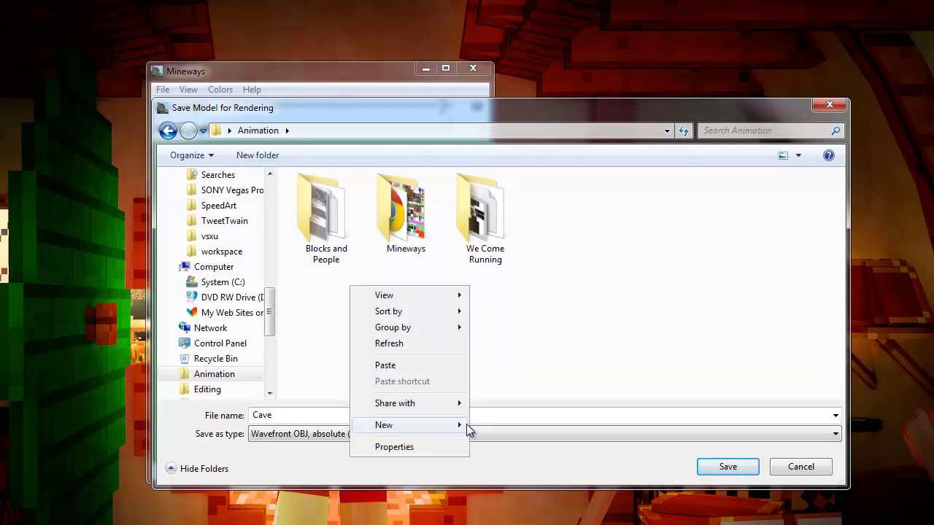
mouse_move(461, 429)
click(510, 425)
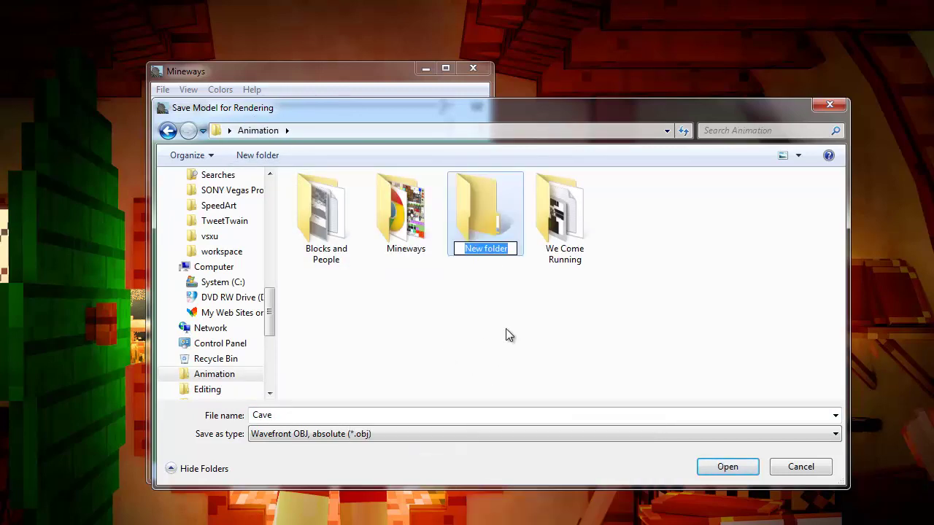
text(Tu)
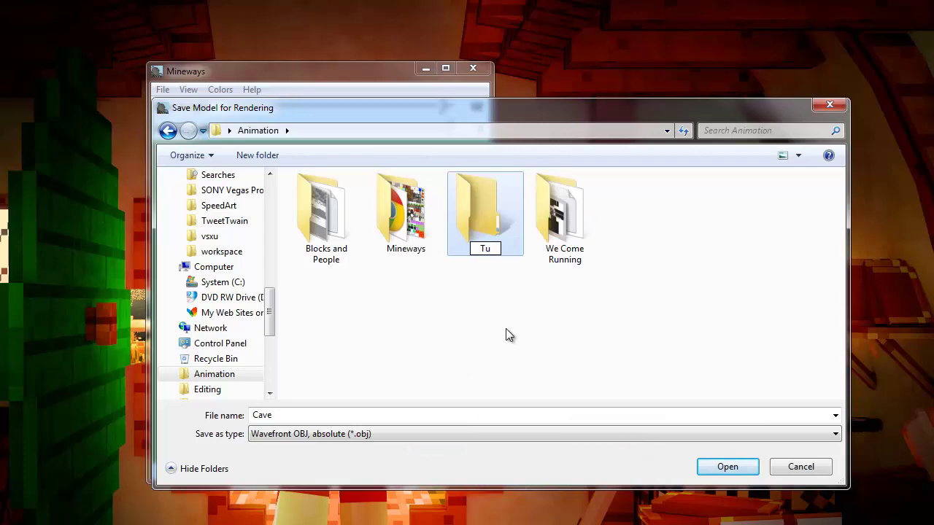
text(torial)
key(Return)
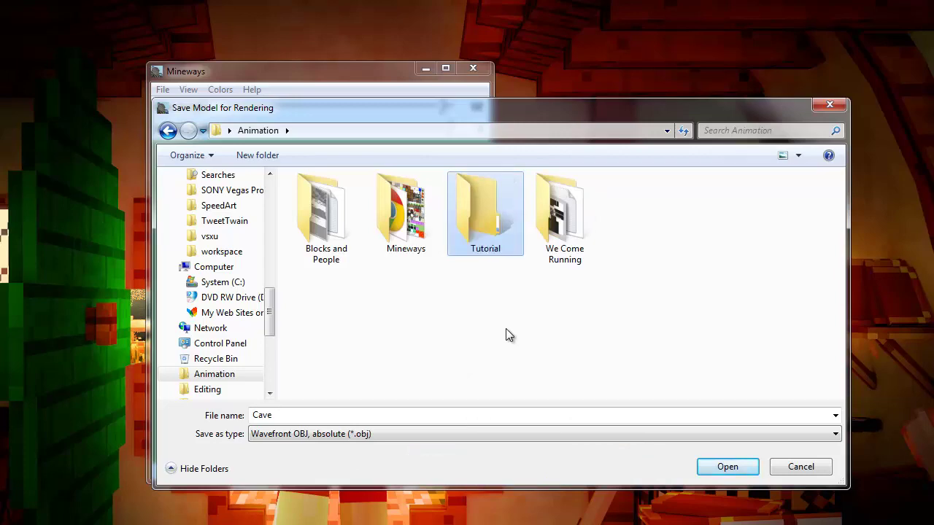
key(Return)
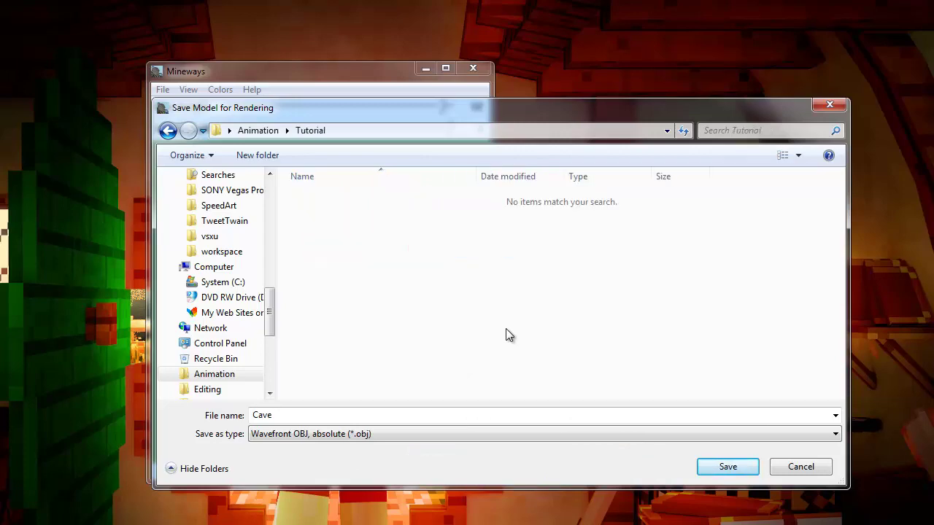
Step: Export the Cave model with full color texture patterns and 100 mm blocks, and close Mineways
click(726, 470)
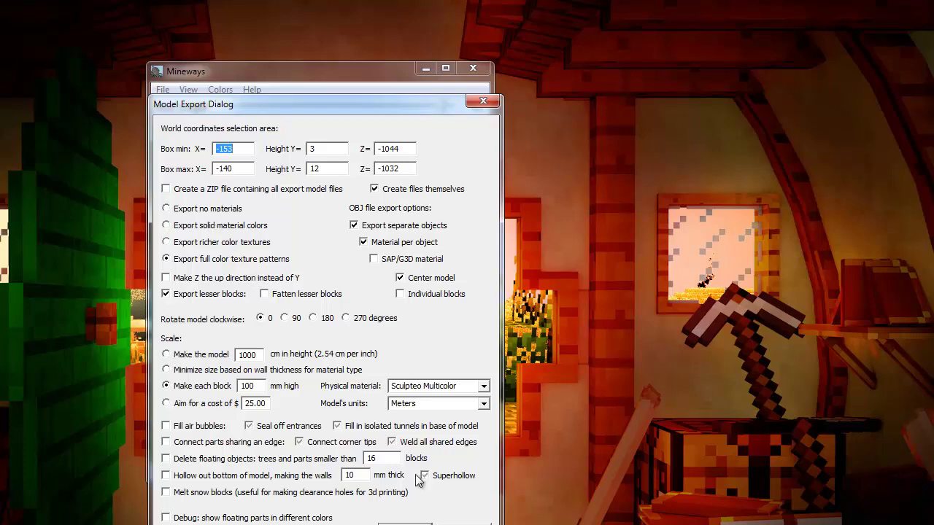
click(404, 523)
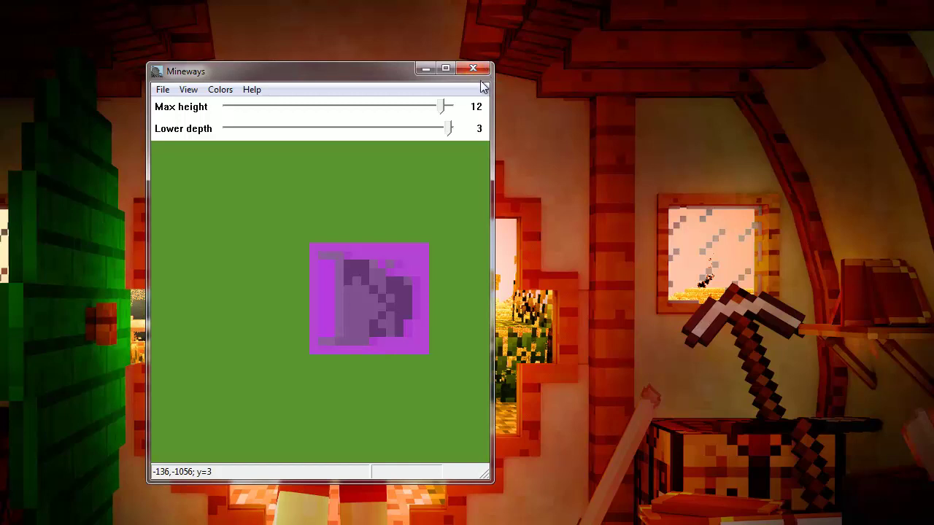
click(484, 70)
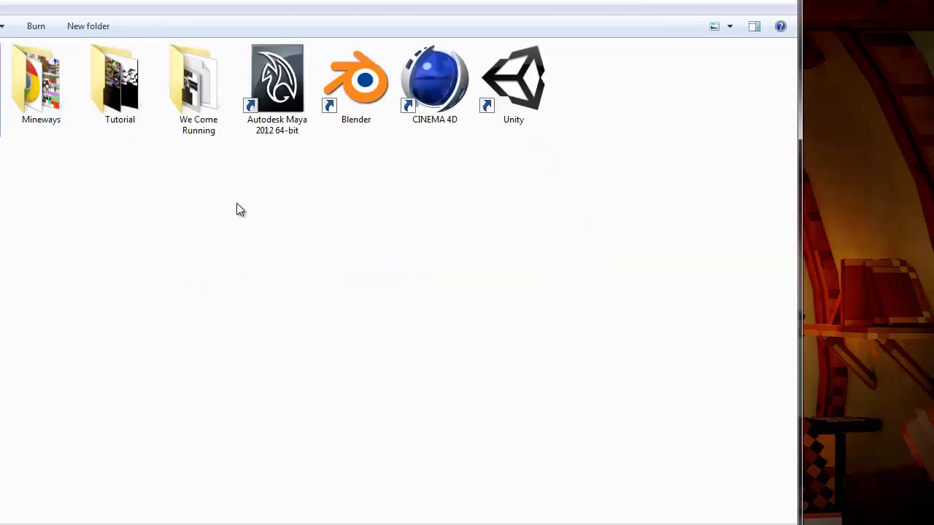
Step: Open the Tutorial folder in the file browser and open the exported Cave.obj file
click(133, 116)
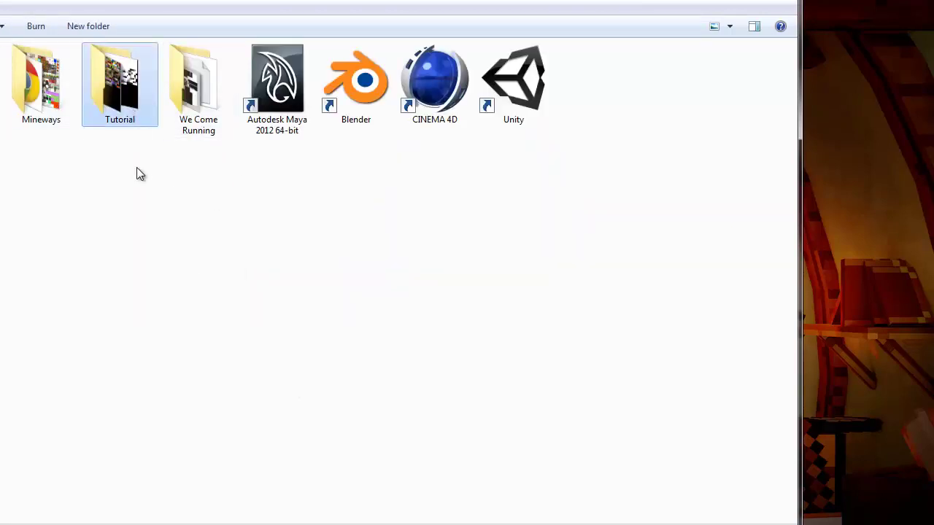
double_click(129, 117)
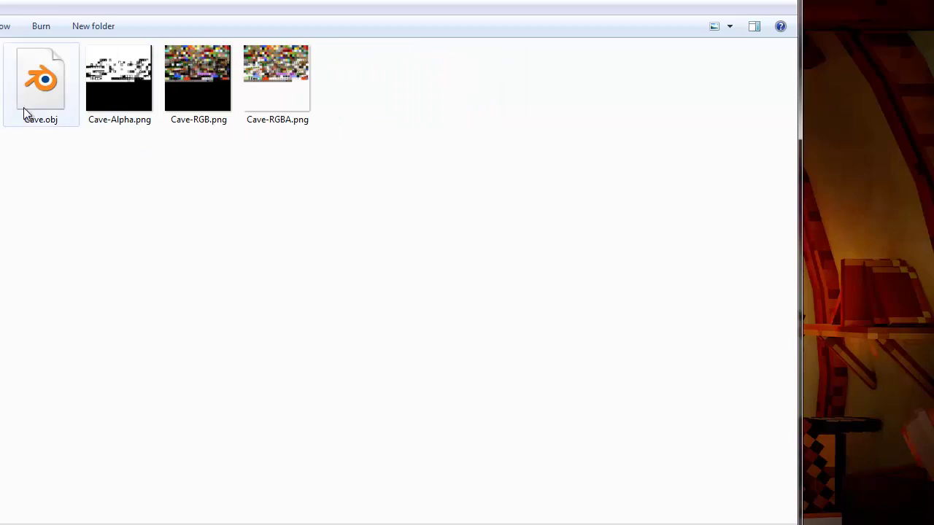
double_click(39, 108)
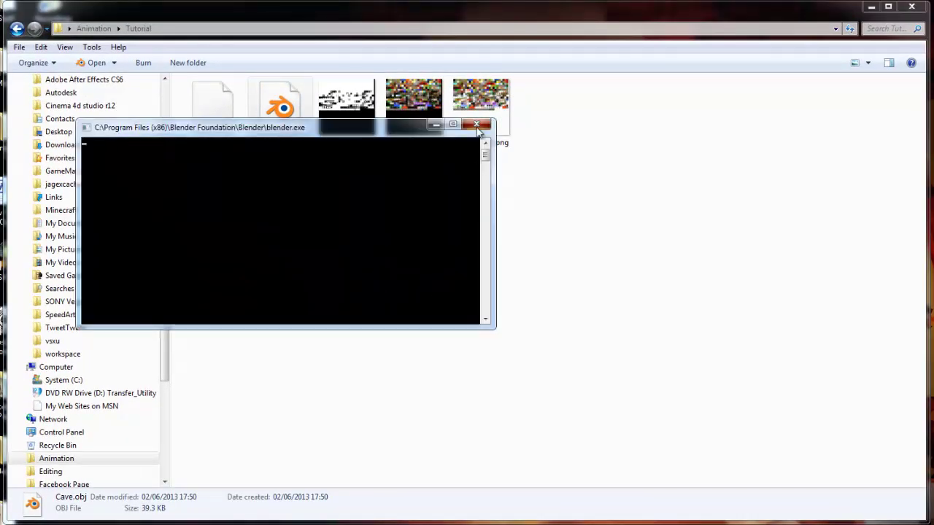
Step: Close the console window, return to the Animation folder and launch Blender from its shortcut, dismissing the splash screen
click(476, 124)
click(17, 28)
double_click(540, 138)
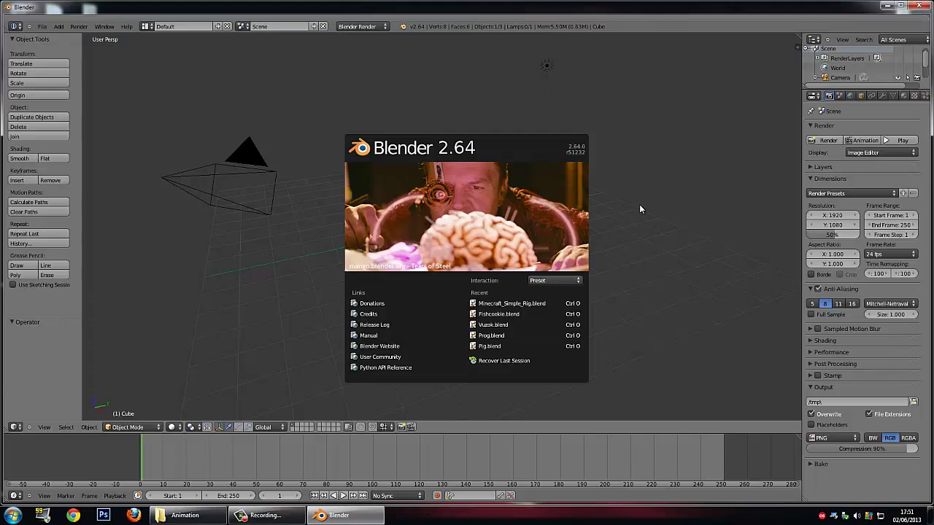
click(639, 210)
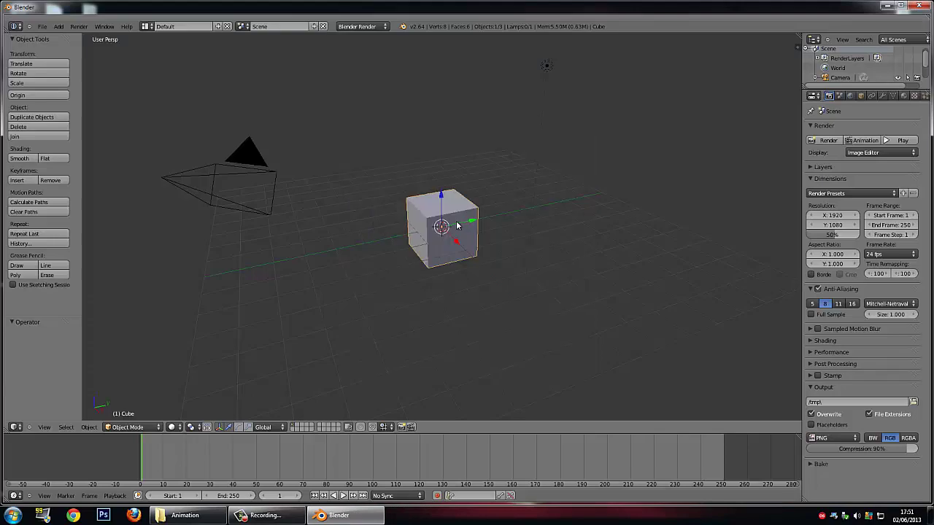
Step: Delete the default cube, lamp and camera from the scene
key(x)
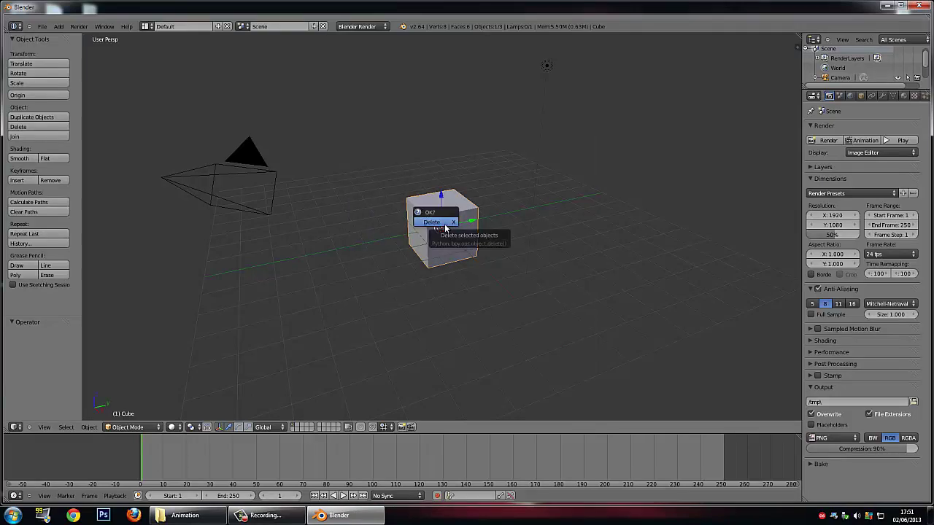
click(436, 223)
right_click(547, 68)
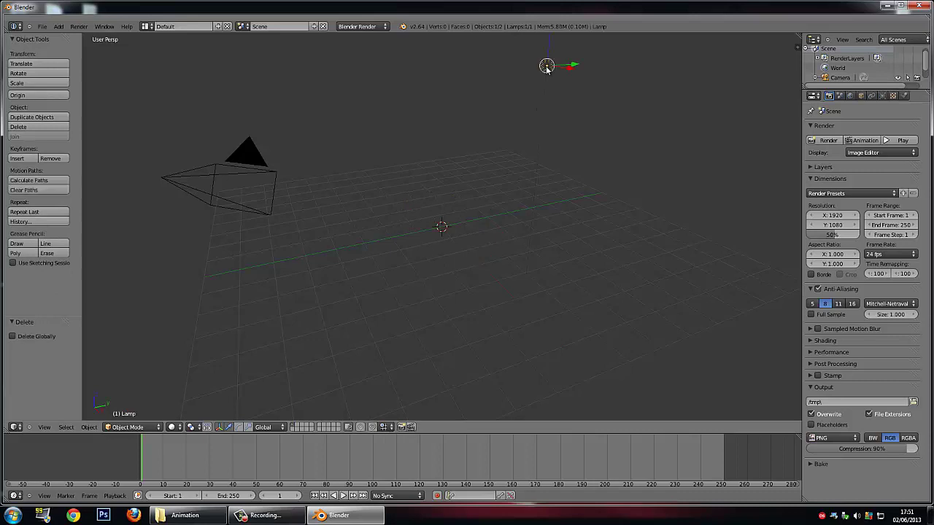
key(x)
click(535, 77)
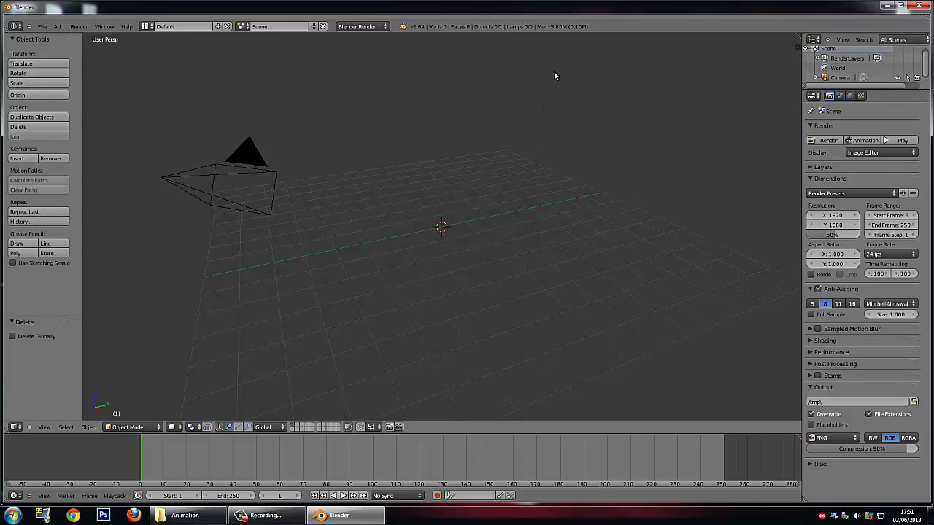
right_click(224, 183)
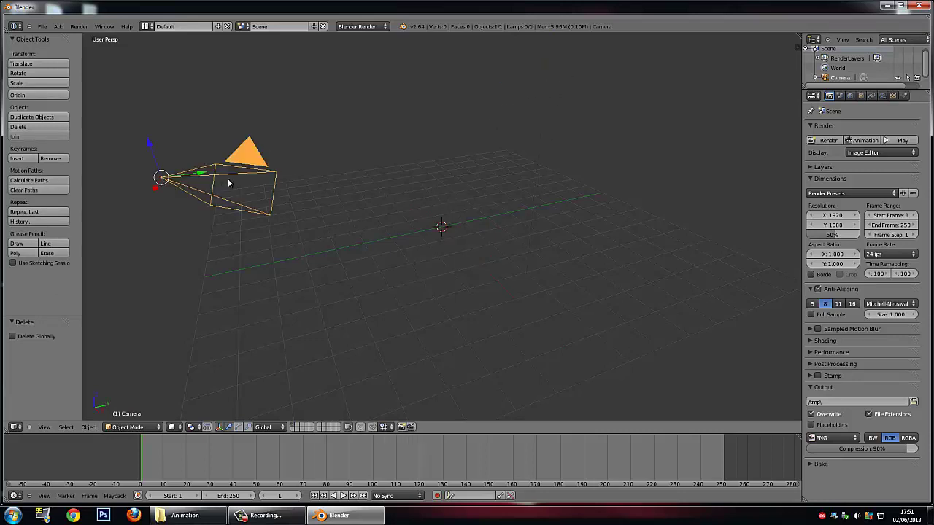
key(x)
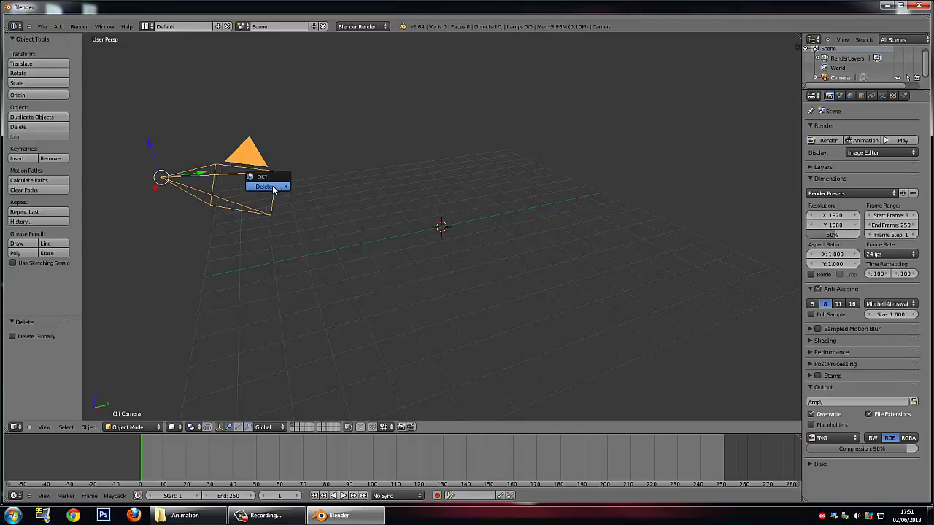
click(270, 188)
Step: Import Cave.obj from the Tutorial folder as a Wavefront (.obj) model
click(41, 27)
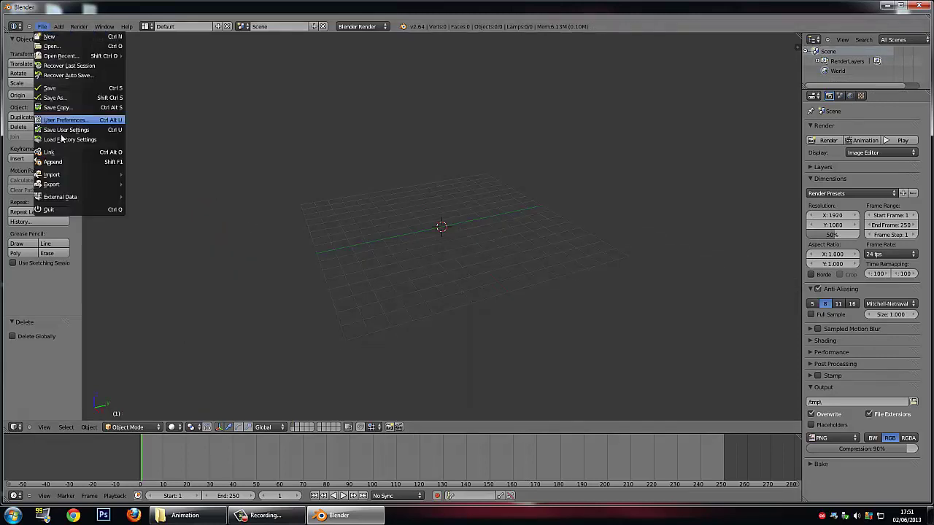
mouse_move(62, 178)
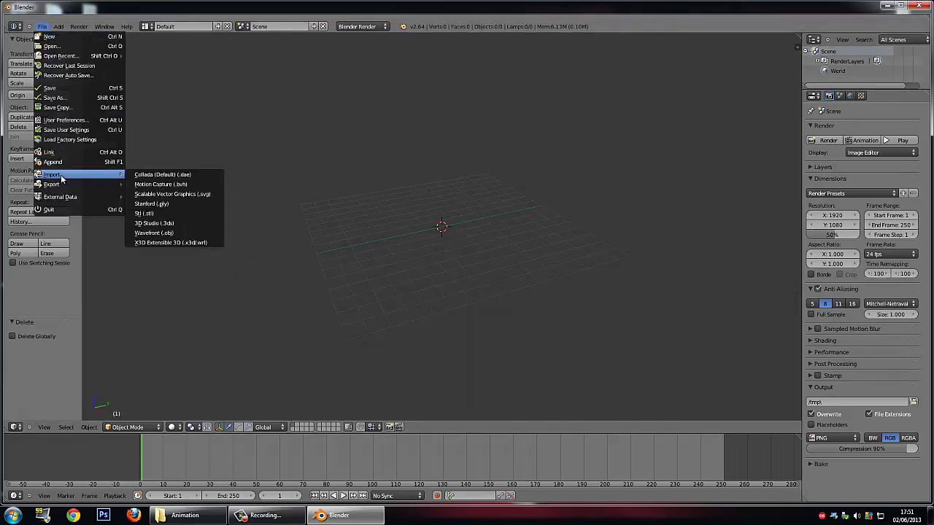
click(187, 235)
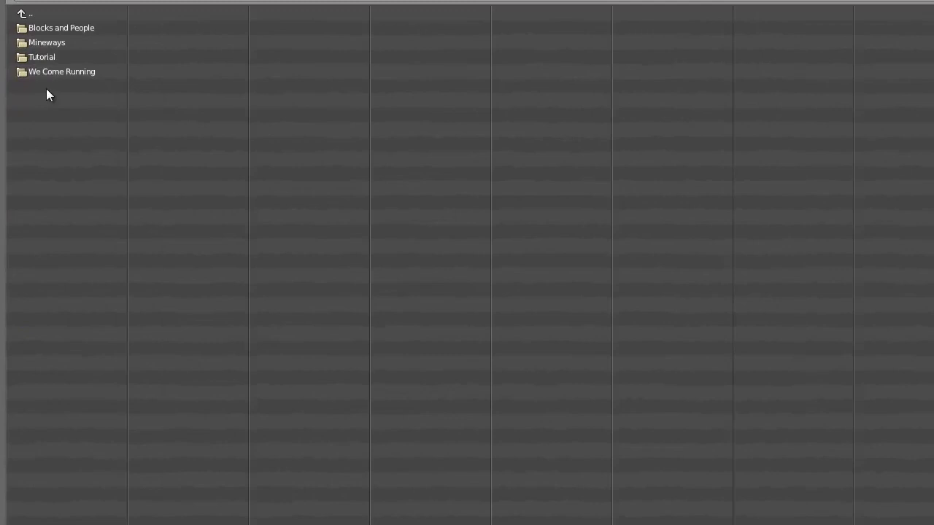
click(47, 57)
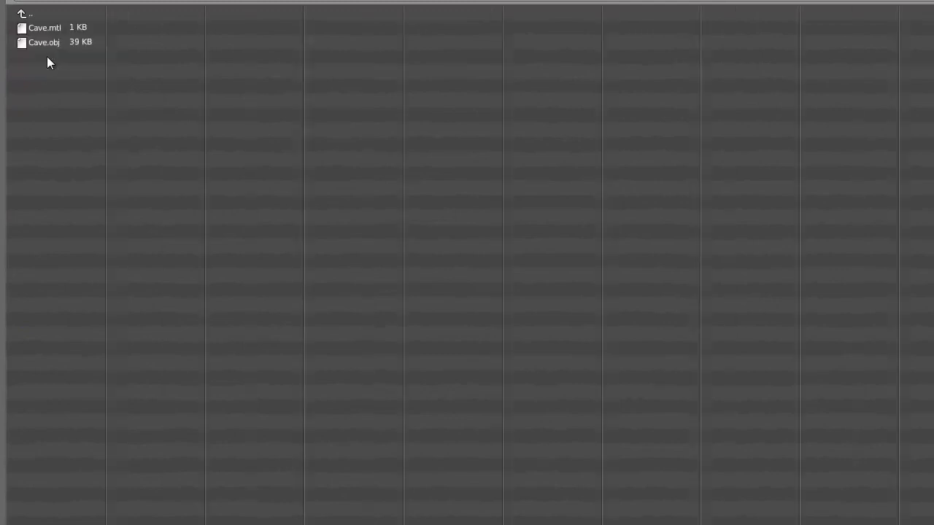
click(49, 47)
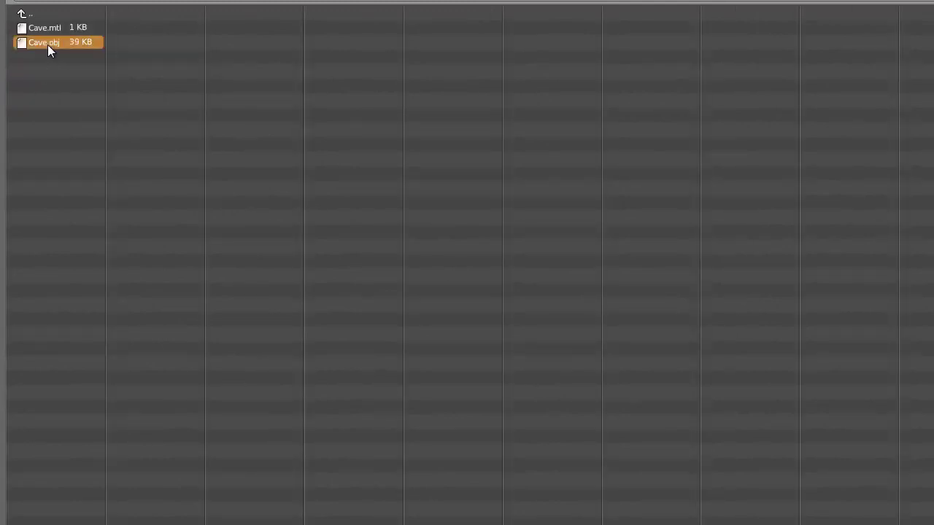
double_click(49, 44)
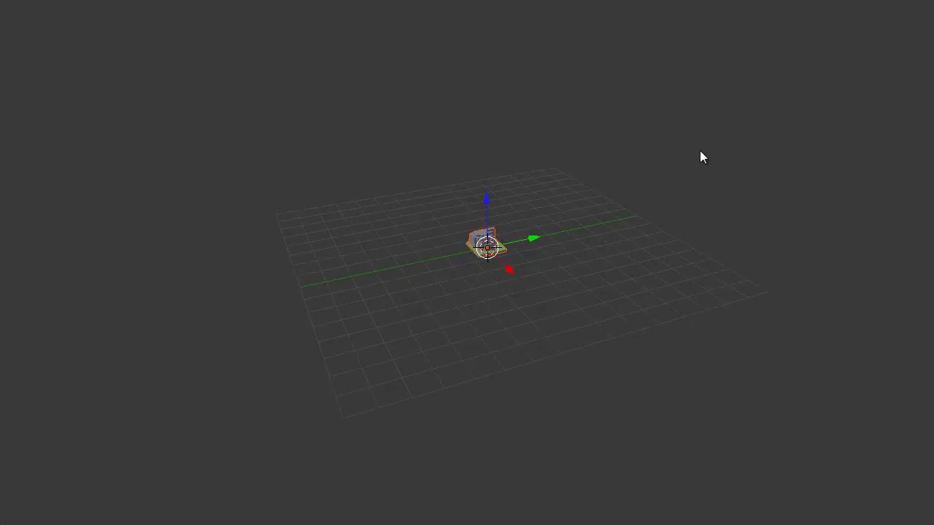
Step: Scale the imported cave model up uniformly by about 11.86
key(s)
key(s)
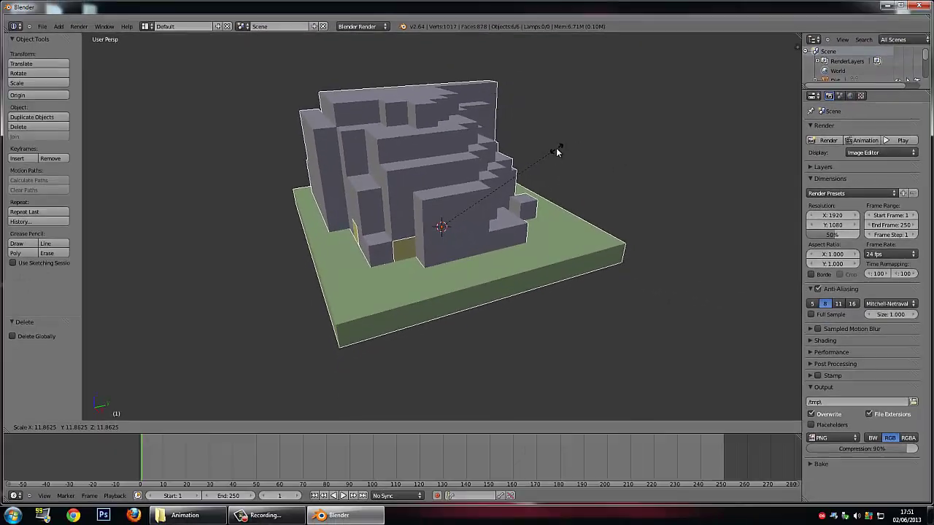
click(658, 127)
Step: Delete the torch object on the wall inside the cave
middle_drag(674, 126, 834, 141)
mouse_move(674, 163)
middle_down()
mouse_move(572, 175)
mouse_move(580, 157)
mouse_move(531, 151)
middle_up()
scroll(562, 178, up, 4)
right_click(530, 150)
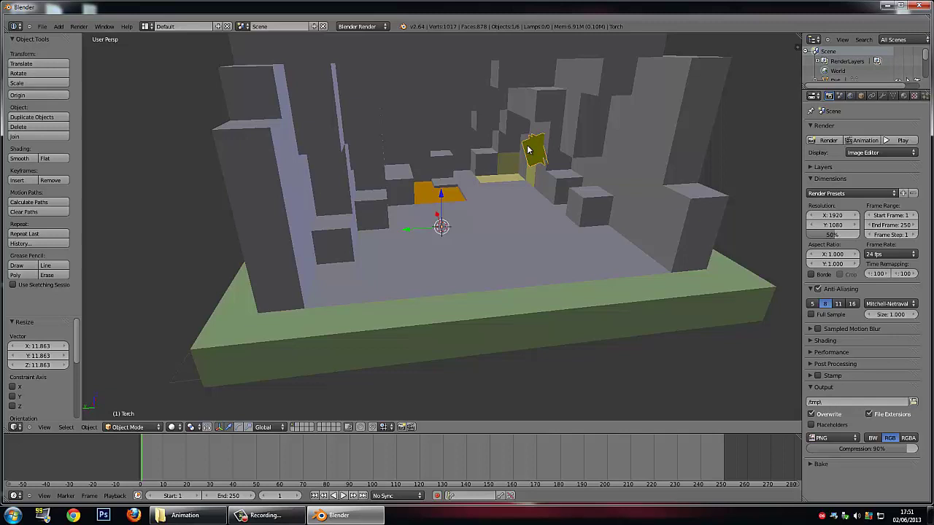
key(x)
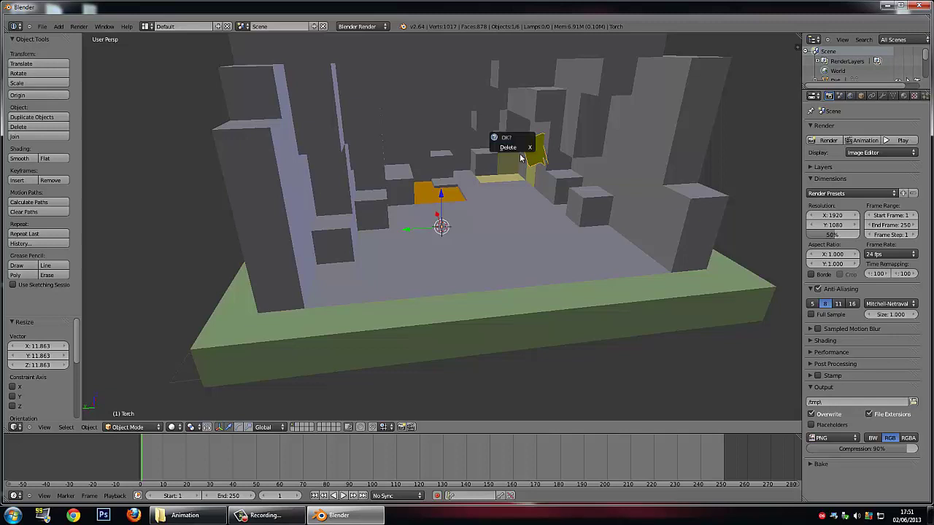
click(521, 148)
mouse_move(520, 149)
middle_down()
mouse_move(504, 185)
mouse_move(518, 167)
middle_up()
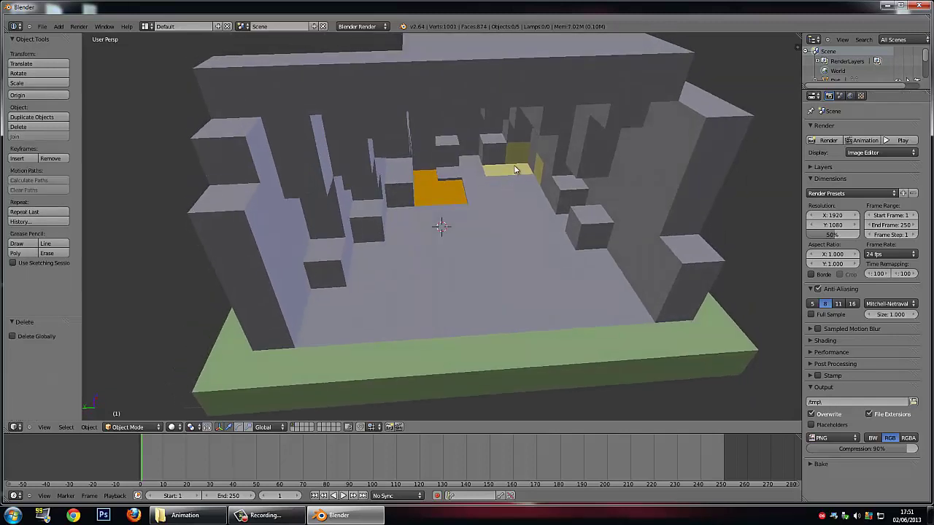
Step: Switch the viewport shading to Texture to show the cave's block textures
scroll(521, 164, up, 4)
scroll(521, 165, down, 4)
click(171, 428)
click(190, 392)
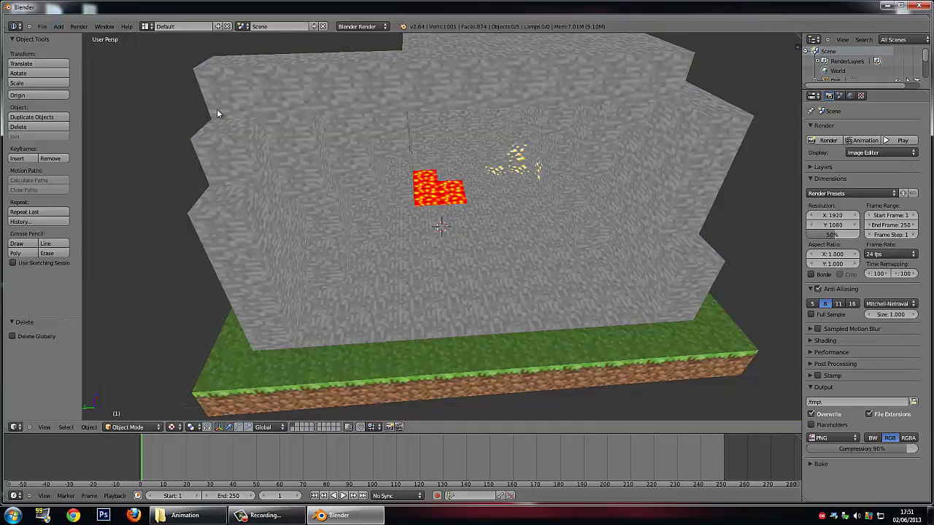
Step: Undo the torch deletion to check its texture, and delete the torch again
key(ctrl+z)
middle_drag(569, 160, 588, 155)
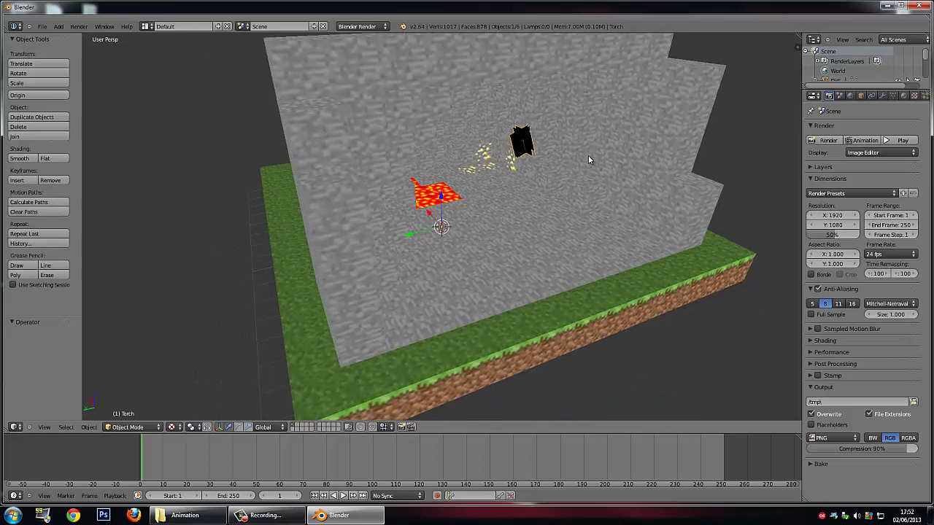
key(x)
click(517, 159)
Step: Examine how the textured cave is divided into objects by selecting the stone, the grass base and the lava in turn
middle_drag(516, 159, 496, 173)
middle_drag(436, 204, 535, 196)
scroll(587, 179, down, 3)
right_click(534, 196)
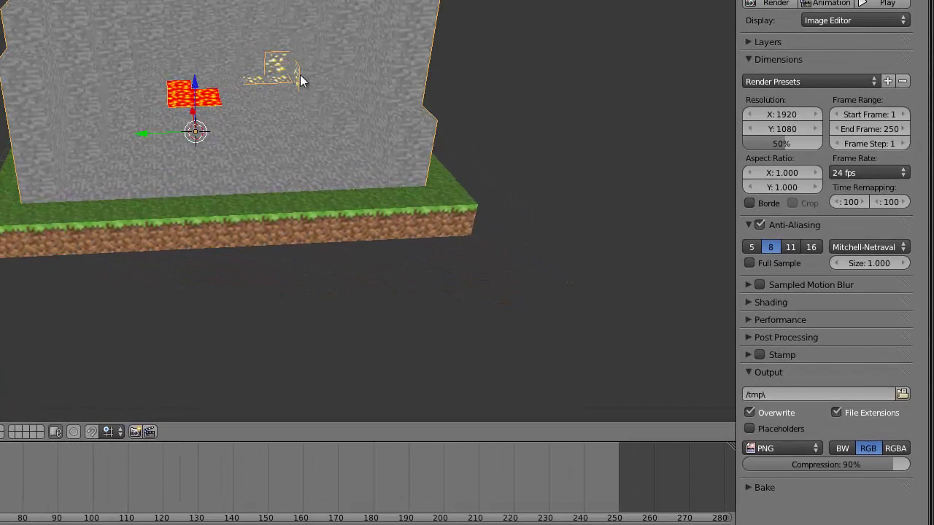
middle_drag(300, 75, 299, 167)
right_click(298, 185)
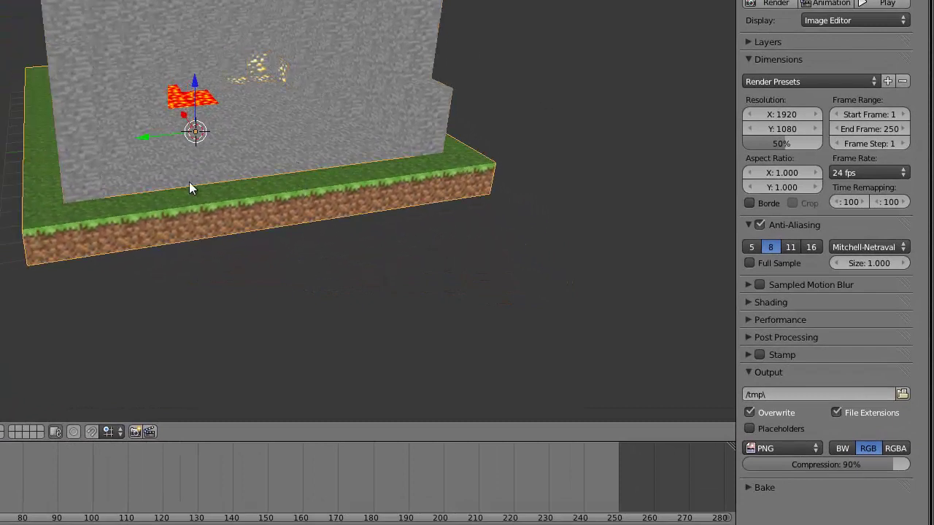
right_click(129, 95)
right_click(107, 64)
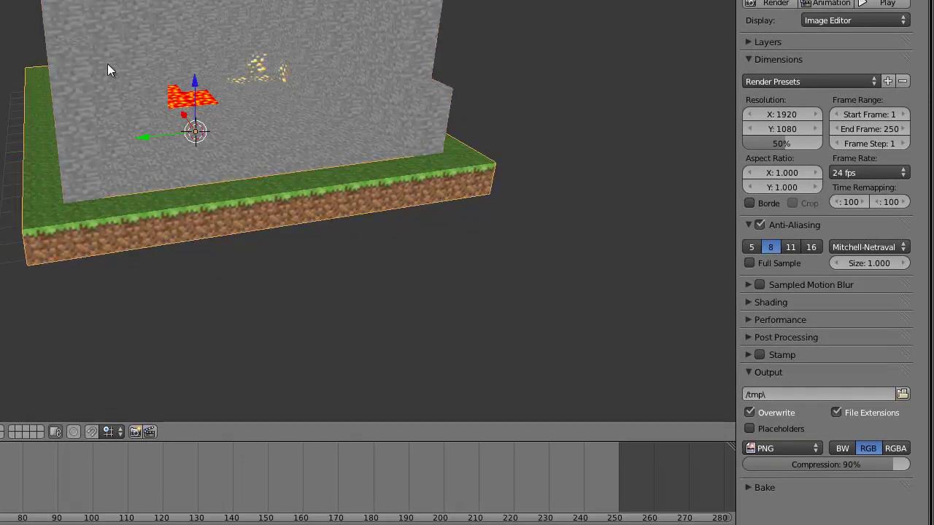
right_click(108, 63)
middle_drag(197, 46, 284, 85)
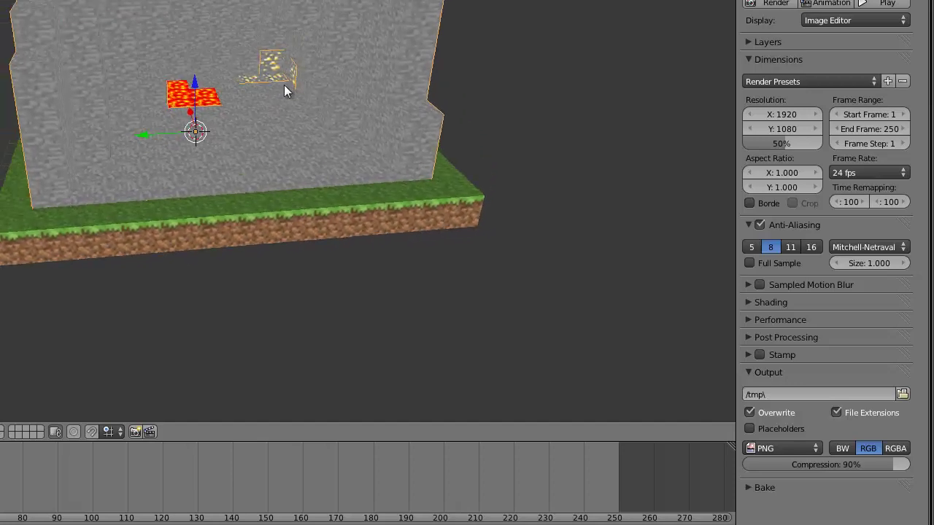
right_click(275, 71)
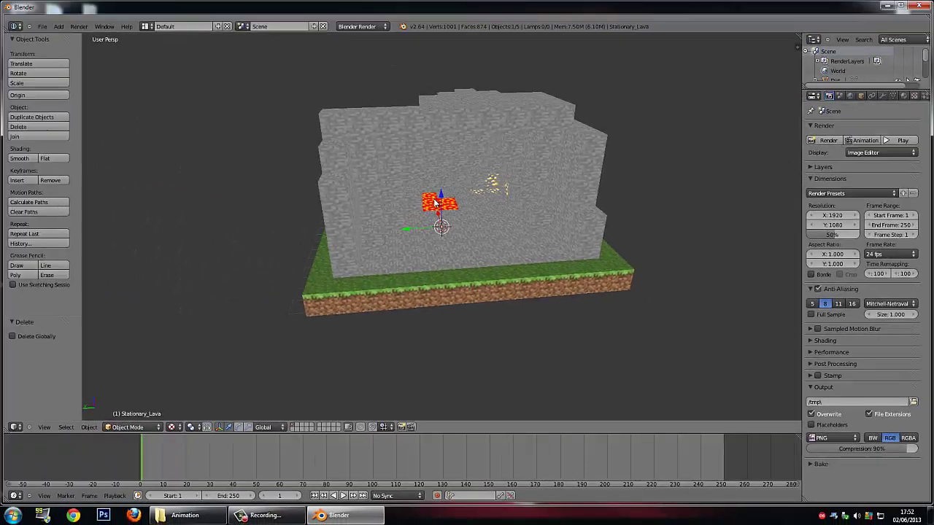
right_click(447, 209)
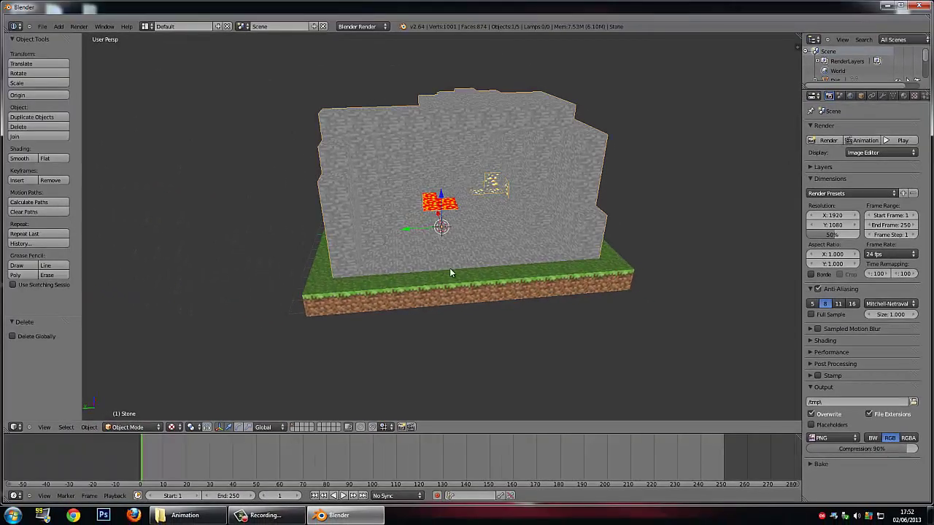
Step: Compare Solid and Texture viewport shading on the cave, and leave the viewport in Solid
click(149, 427)
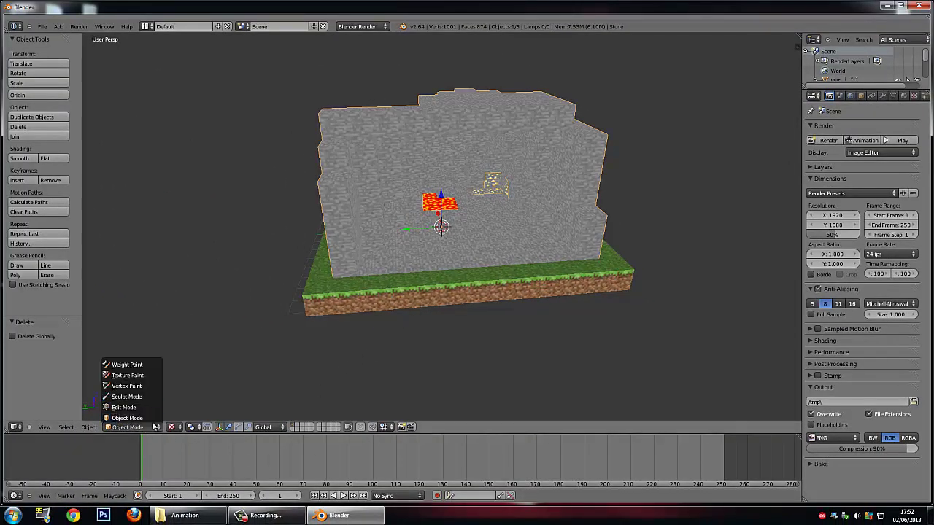
click(171, 427)
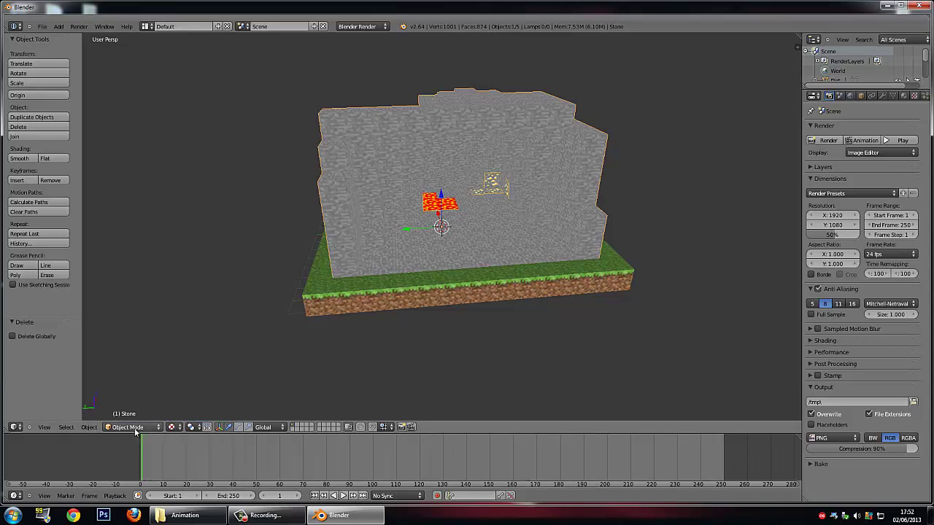
click(172, 428)
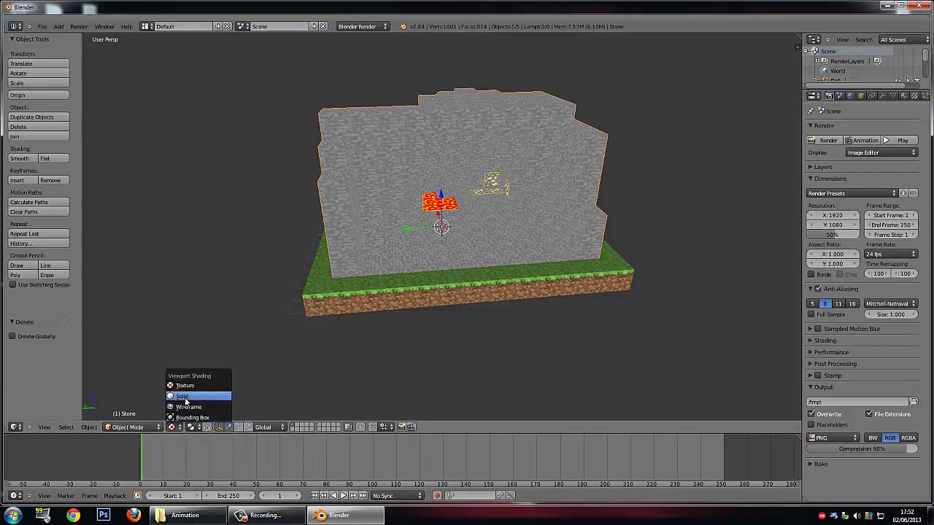
click(182, 396)
click(173, 428)
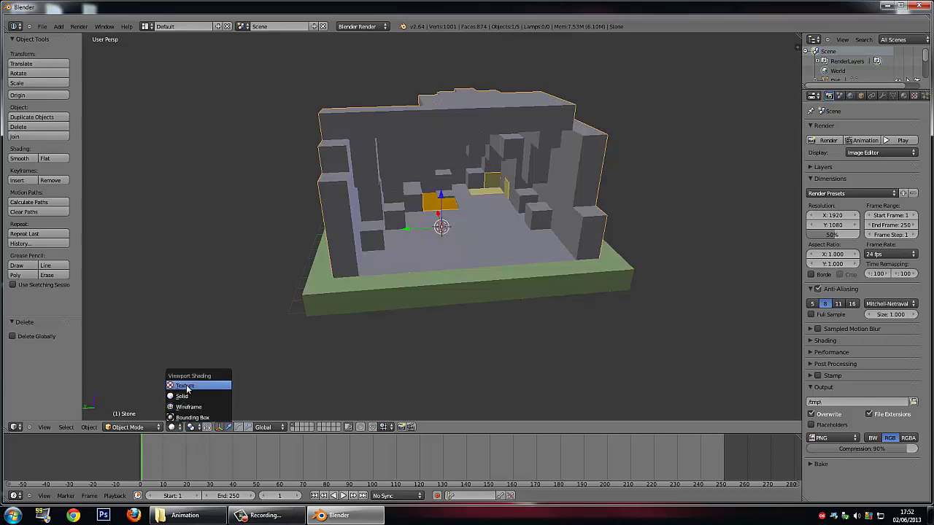
click(184, 389)
click(180, 427)
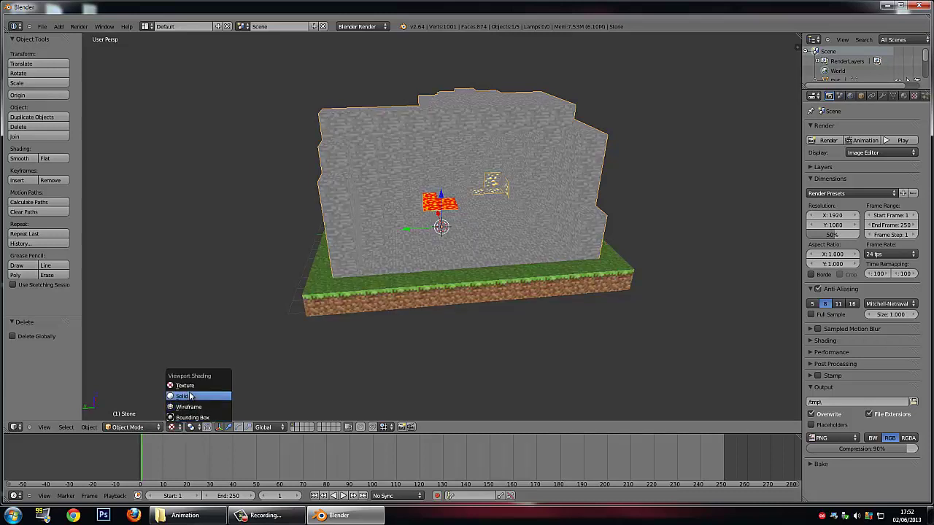
click(189, 396)
mouse_move(500, 191)
middle_down()
mouse_move(494, 174)
mouse_move(515, 193)
middle_up()
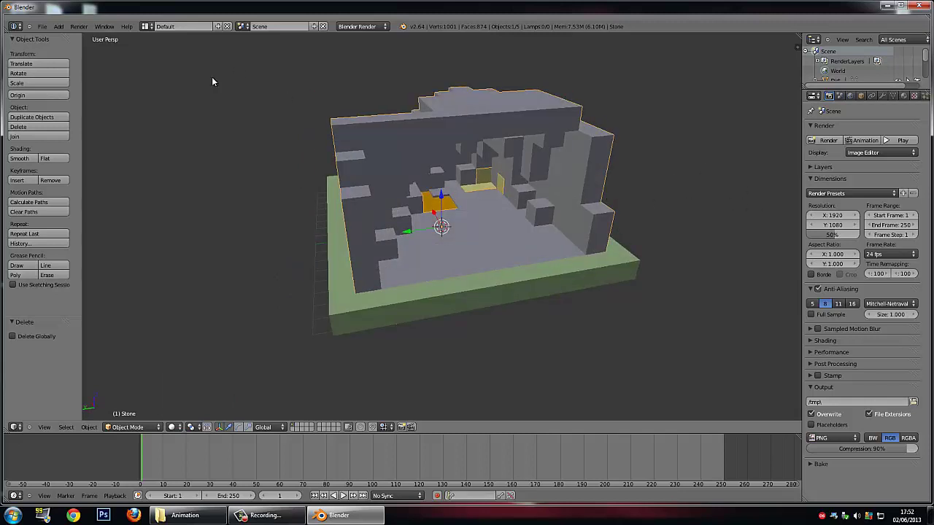
mouse_move(436, 228)
middle_down()
mouse_move(438, 205)
mouse_move(431, 228)
middle_up()
Step: Switch to the file explorer, open the Blocks and People folder and look over its character and block .blend files
click(280, 515)
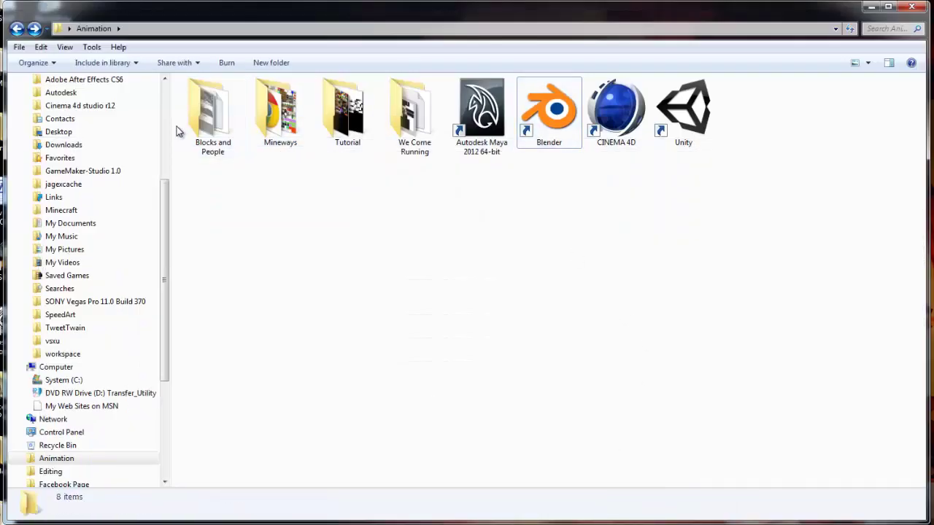
double_click(211, 113)
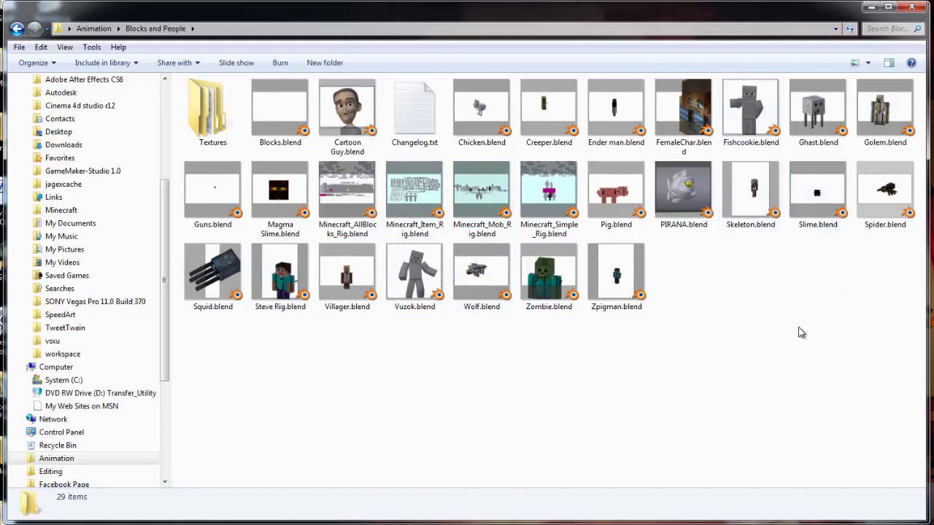
drag(754, 363, 437, 378)
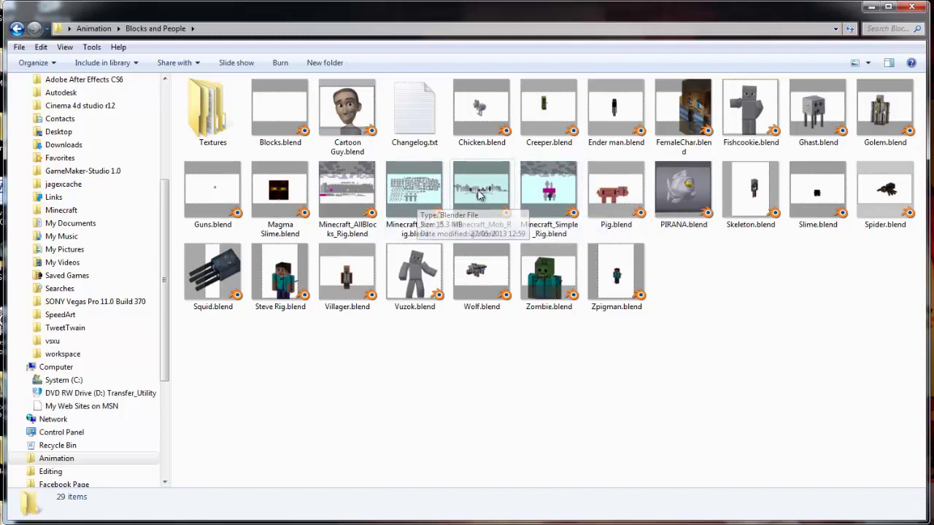
right_click(483, 314)
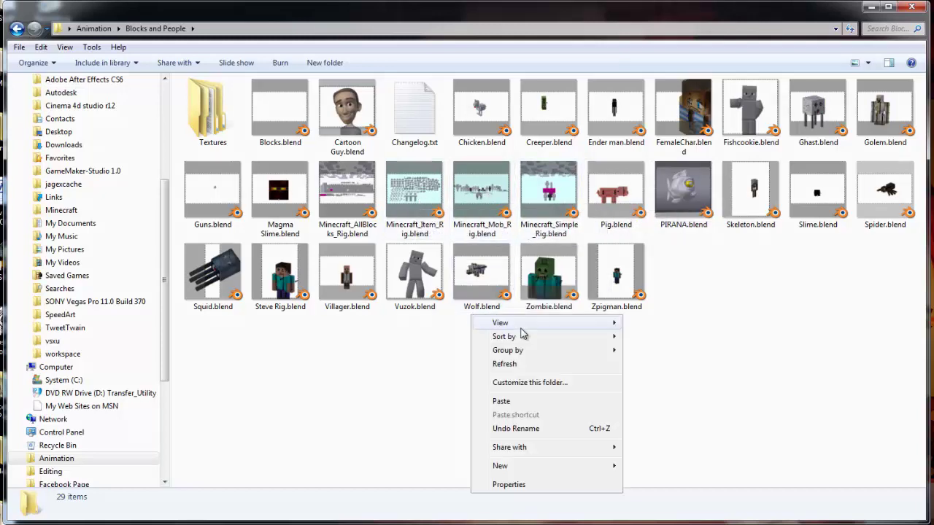
Step: Examine the Minecraft rig files in the Blocks and People folder at a larger thumbnail size, restore the smaller thumbnails and select Vuzok.blend
mouse_move(514, 323)
click(677, 333)
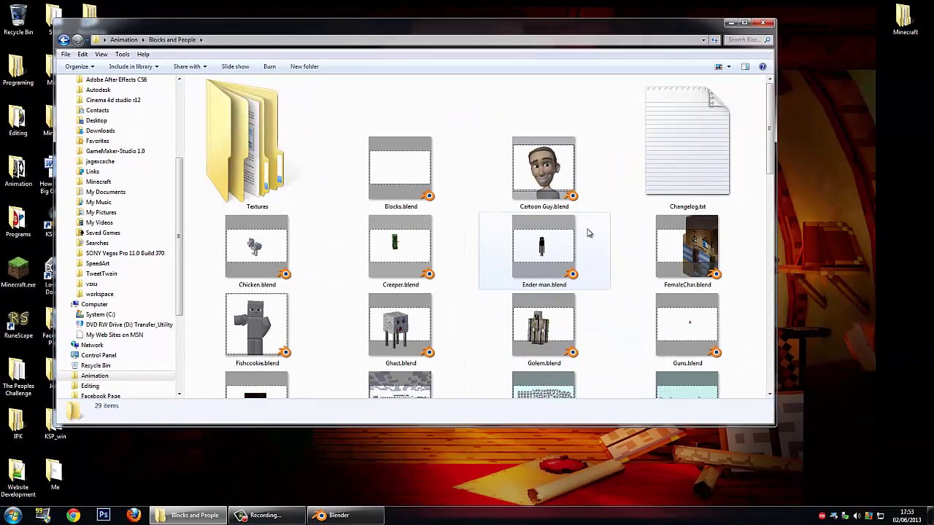
scroll(318, 175, down, 3)
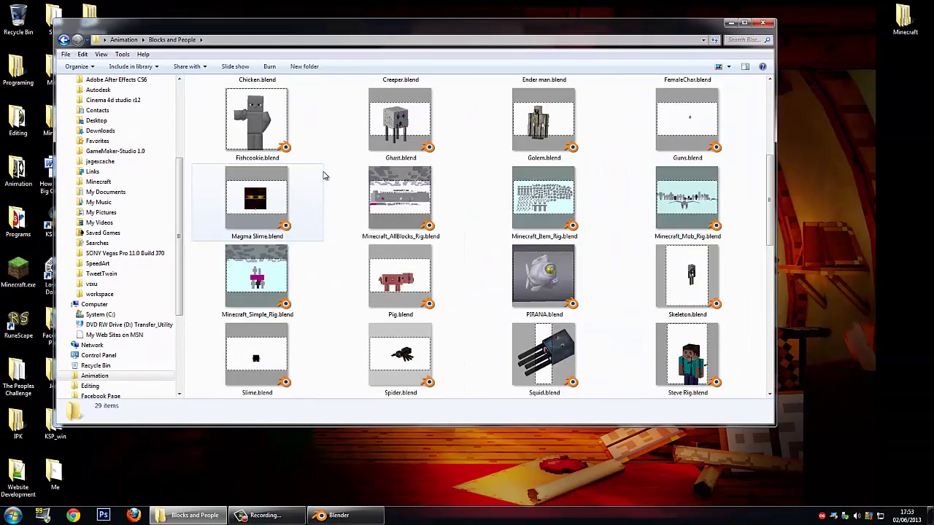
click(707, 217)
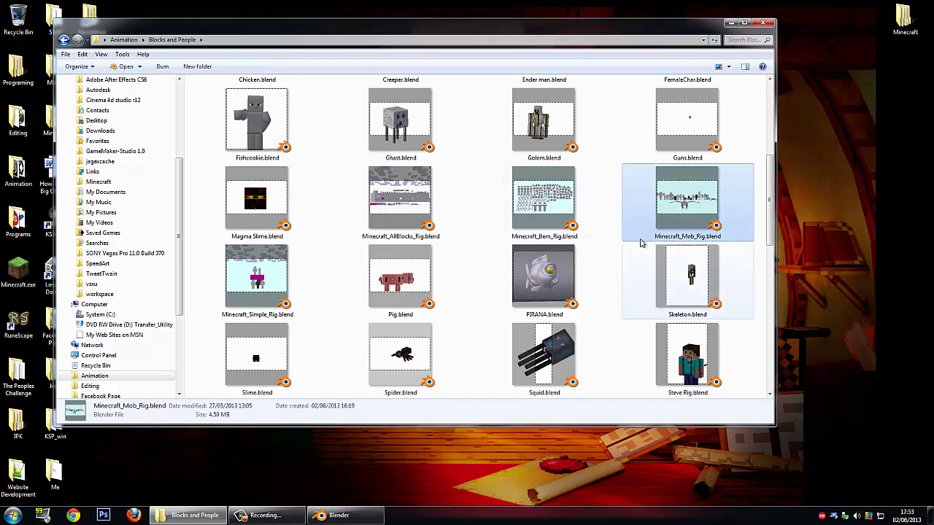
click(545, 213)
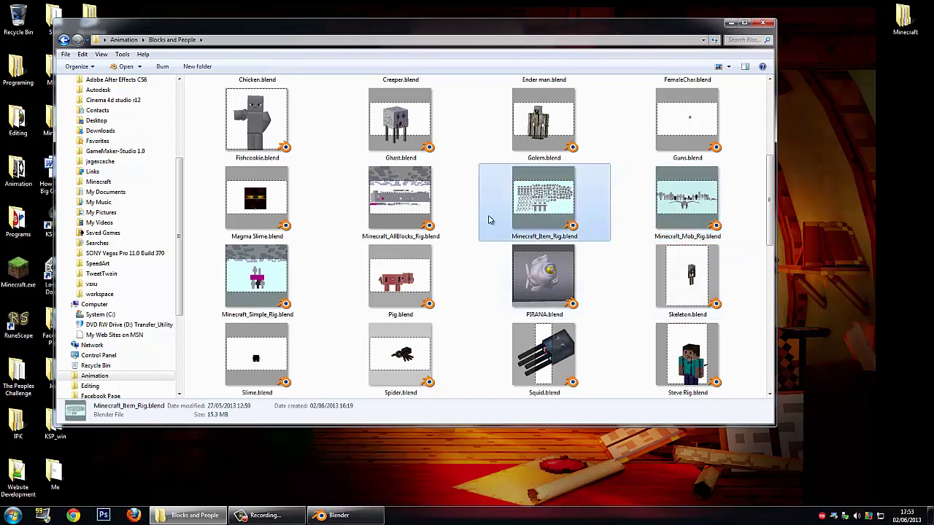
right_click(481, 269)
mouse_move(547, 277)
click(620, 291)
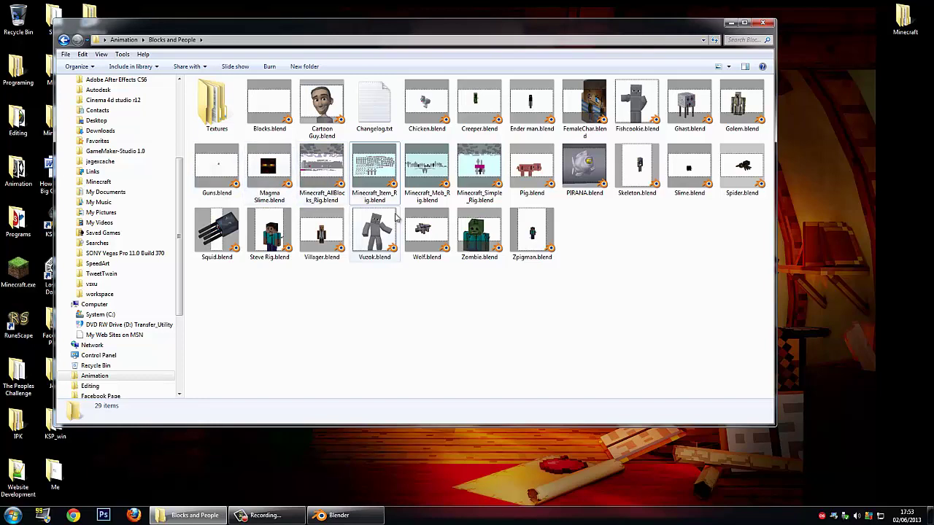
click(376, 243)
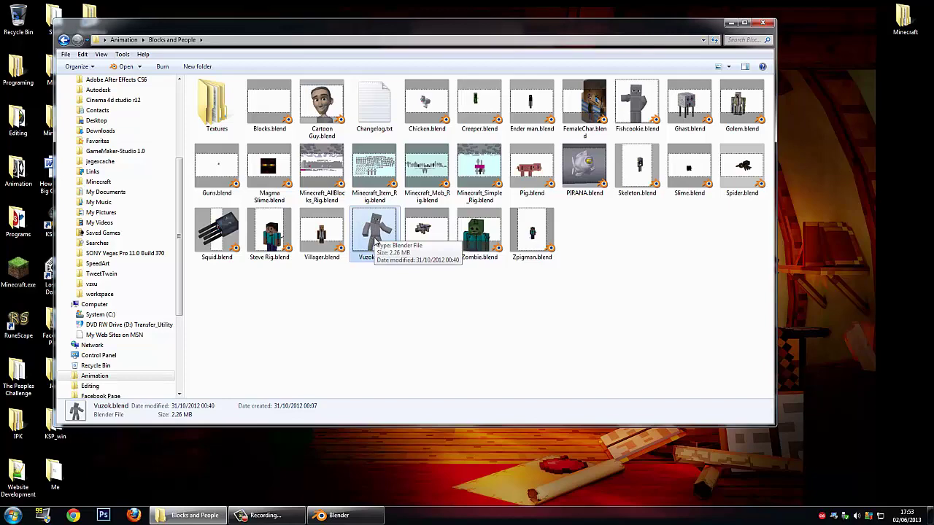
Step: Switch to Blender and append every item in the Object category of Vuzok.blend from the Blocks and People folder
click(339, 515)
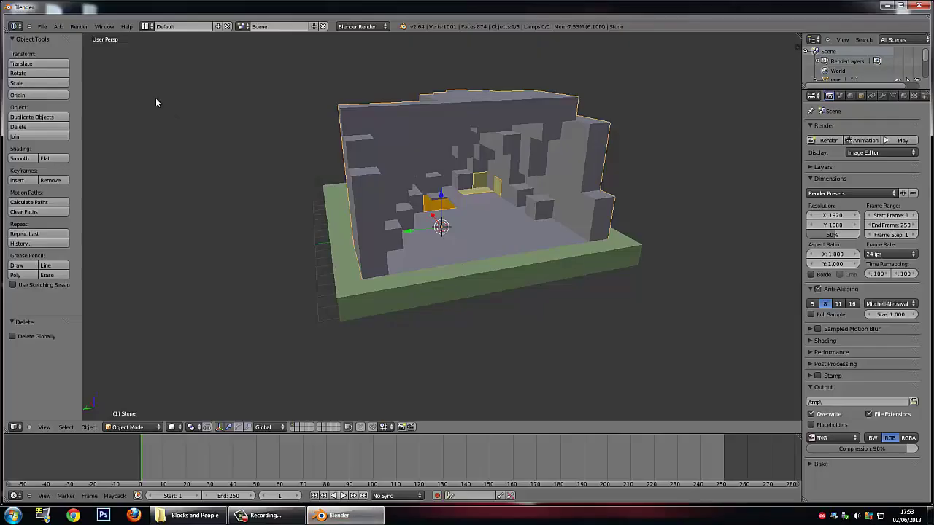
click(42, 26)
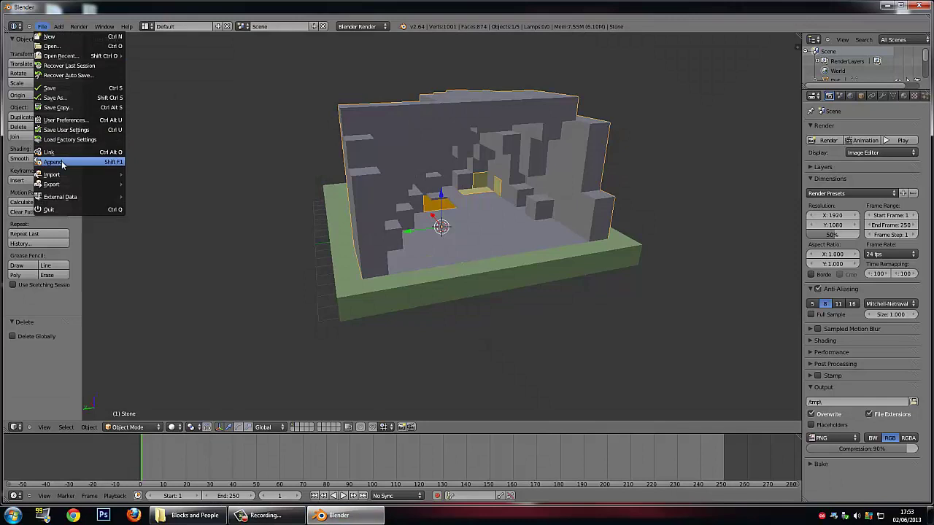
click(58, 162)
click(44, 140)
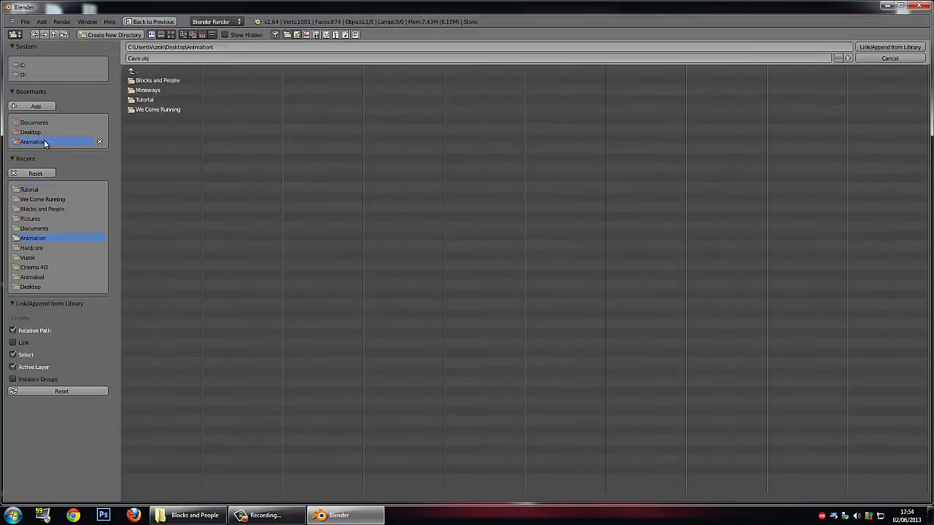
click(165, 81)
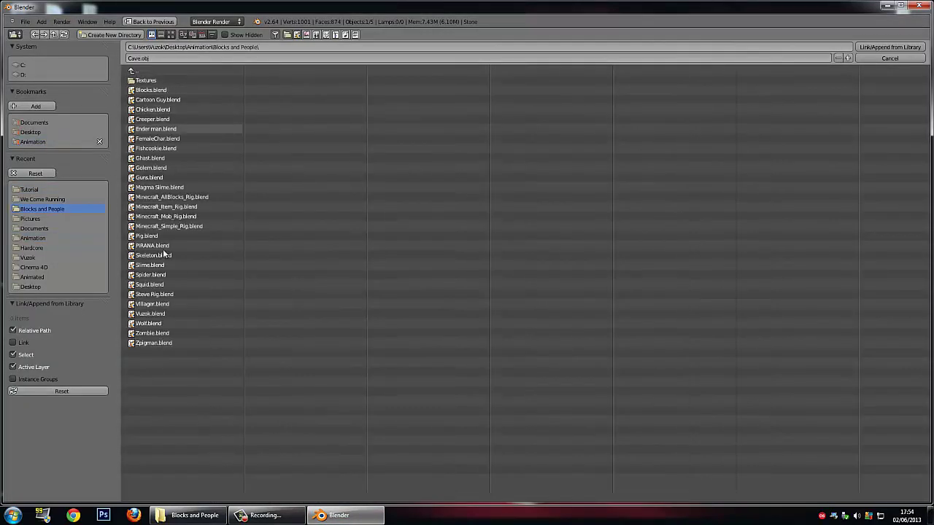
click(152, 313)
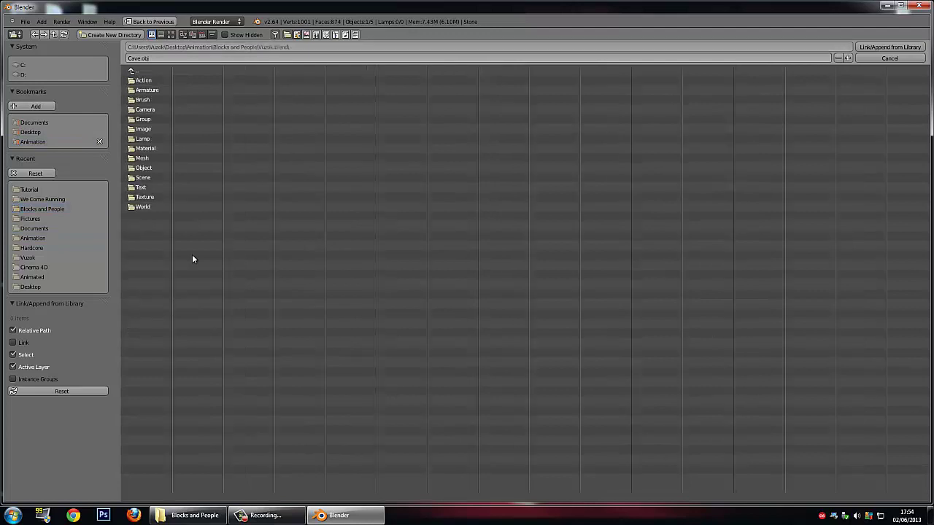
click(144, 168)
drag(150, 484, 311, 60)
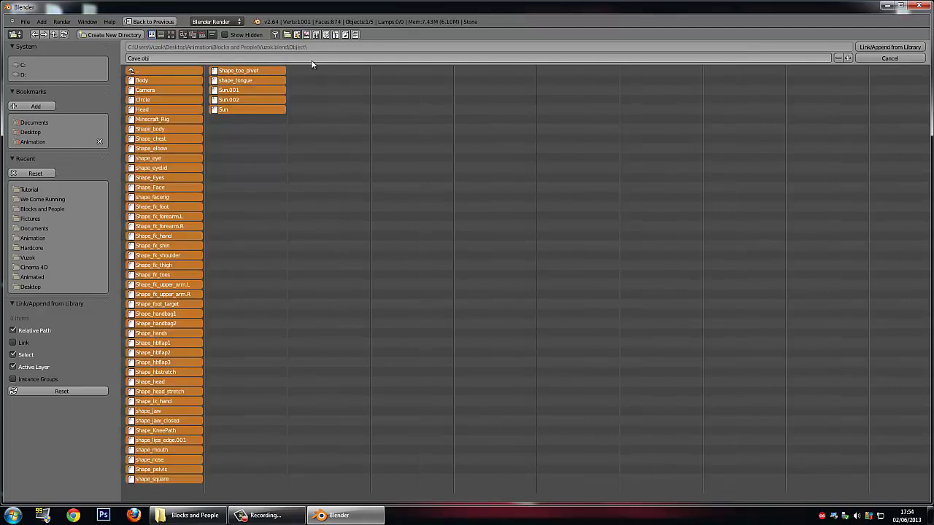
click(906, 48)
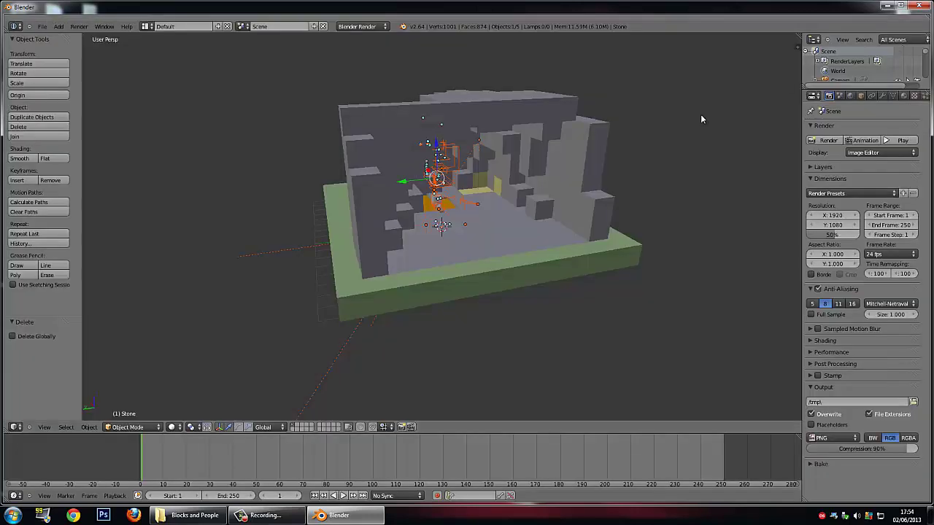
Step: Scale up the appended character rig slightly and move it out of the cave, beside the open front
key(s)
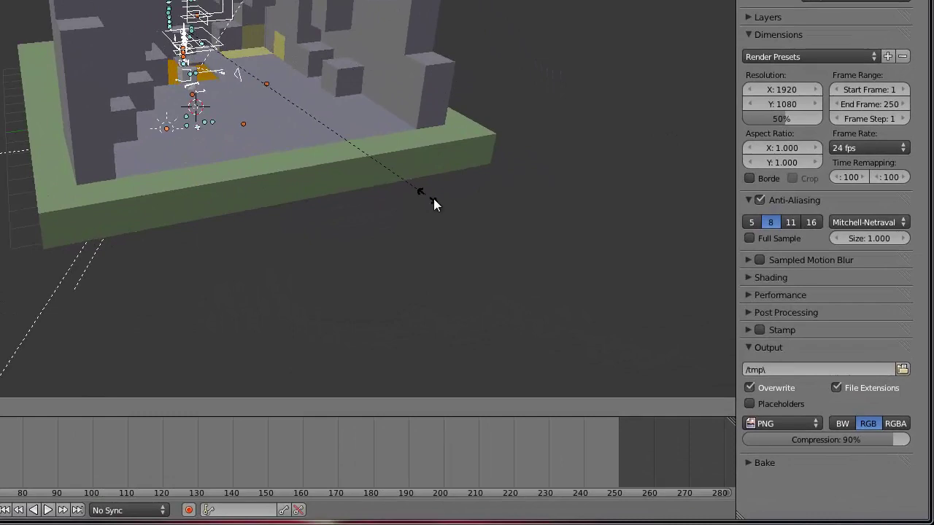
click(580, 285)
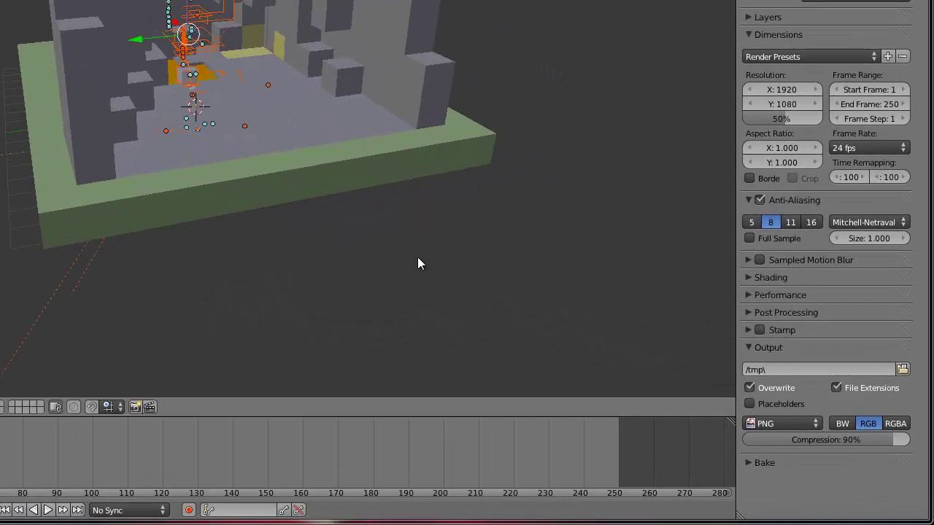
key(g)
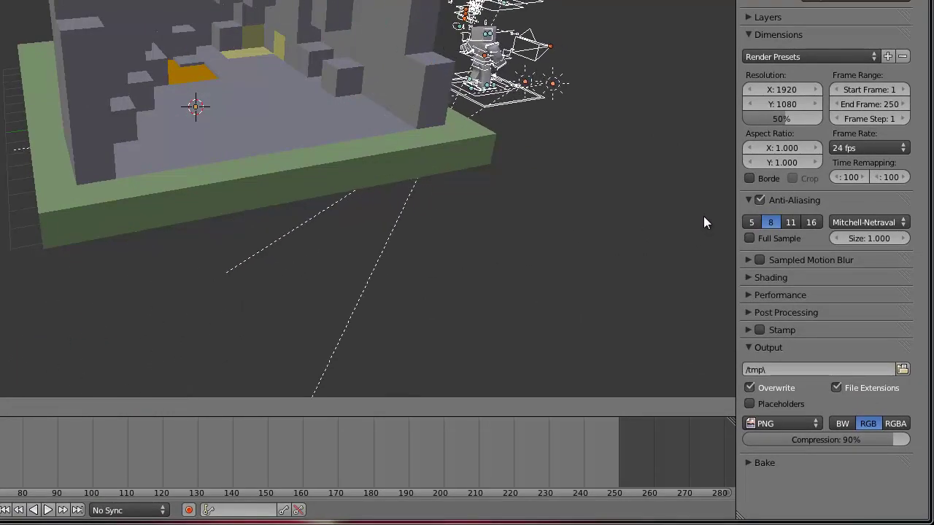
click(703, 216)
Step: Move the character rig back to the front of the cave, just inside its opening
middle_drag(615, 163, 567, 156)
key(g)
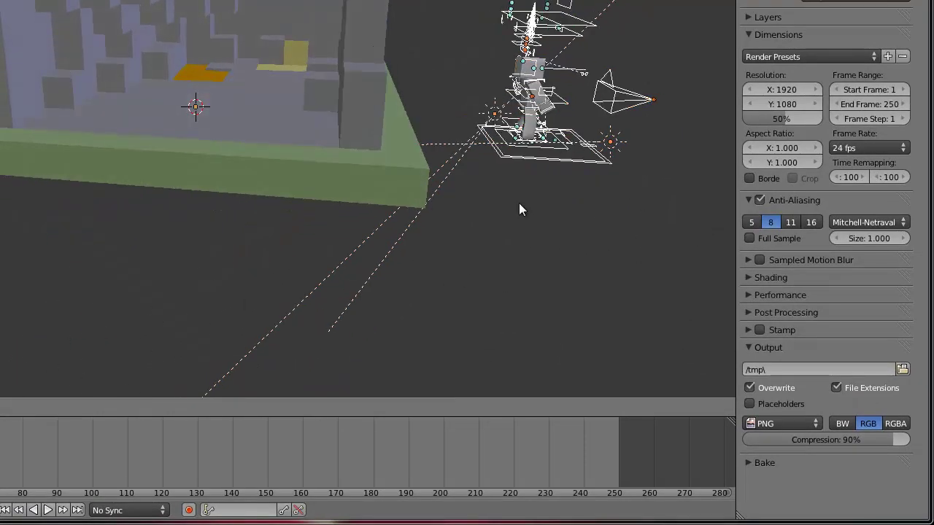
key(g)
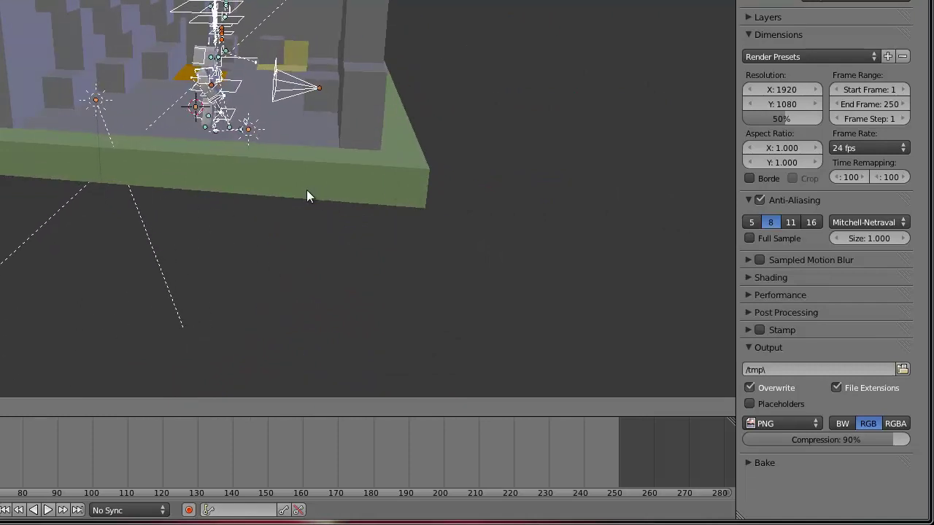
click(306, 182)
Step: Rotate the character rig from above to turn it toward the cave's opening, and adjust its tilt from the front
middle_drag(306, 182, 418, 174)
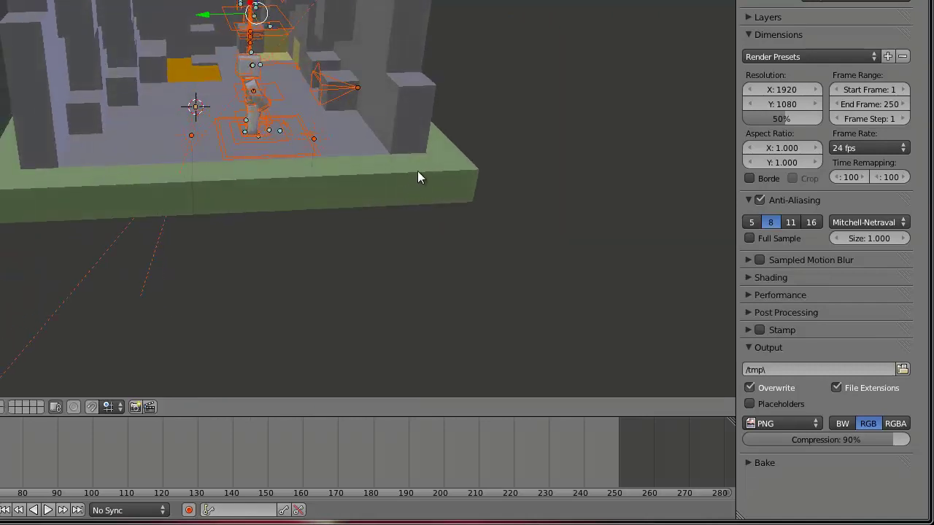
middle_drag(420, 115, 418, 248)
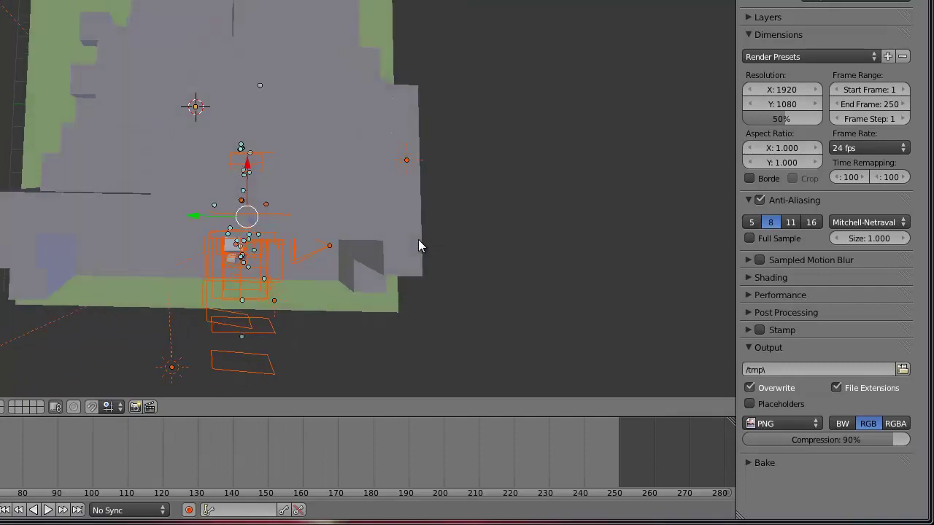
key(r)
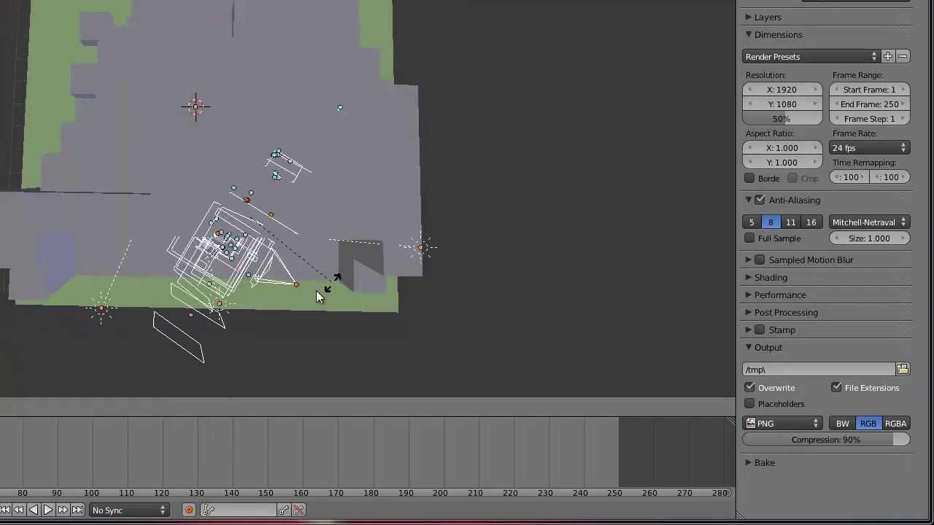
click(226, 302)
middle_drag(247, 299, 472, 245)
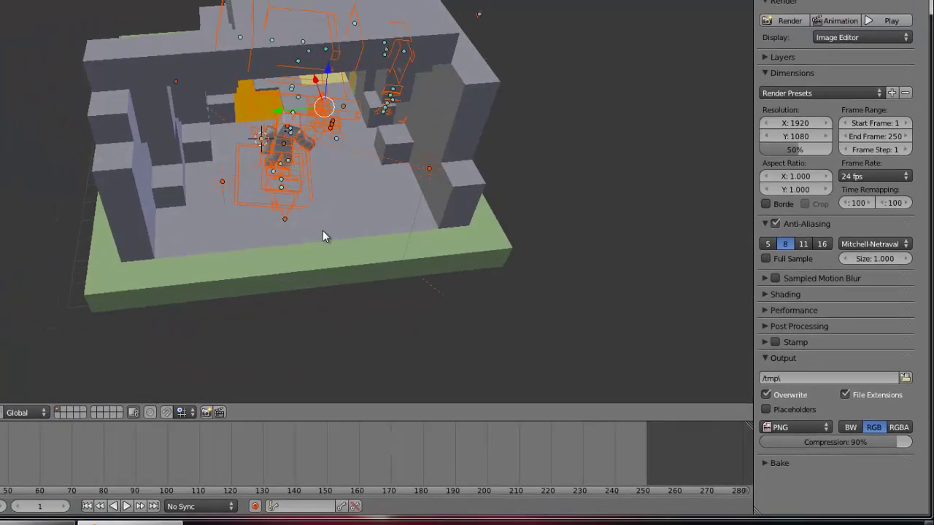
scroll(431, 255, up, 5)
key(r)
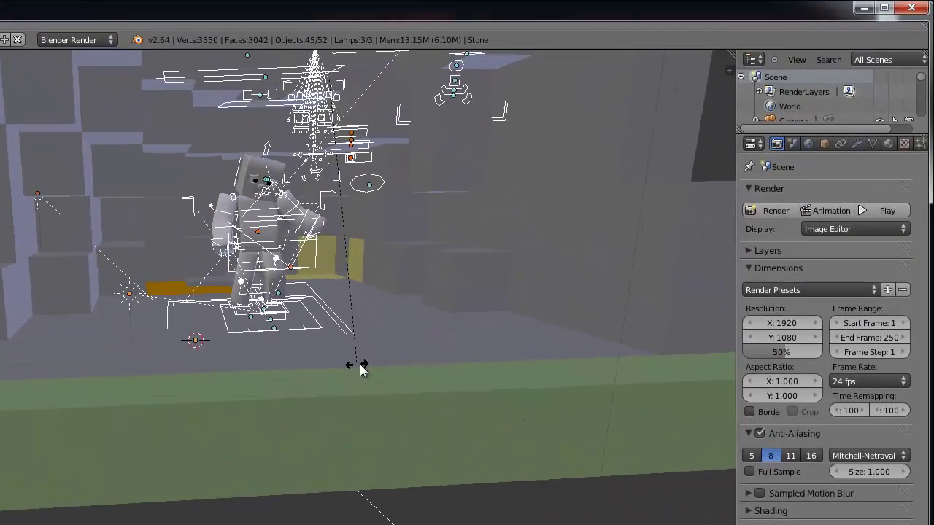
click(483, 287)
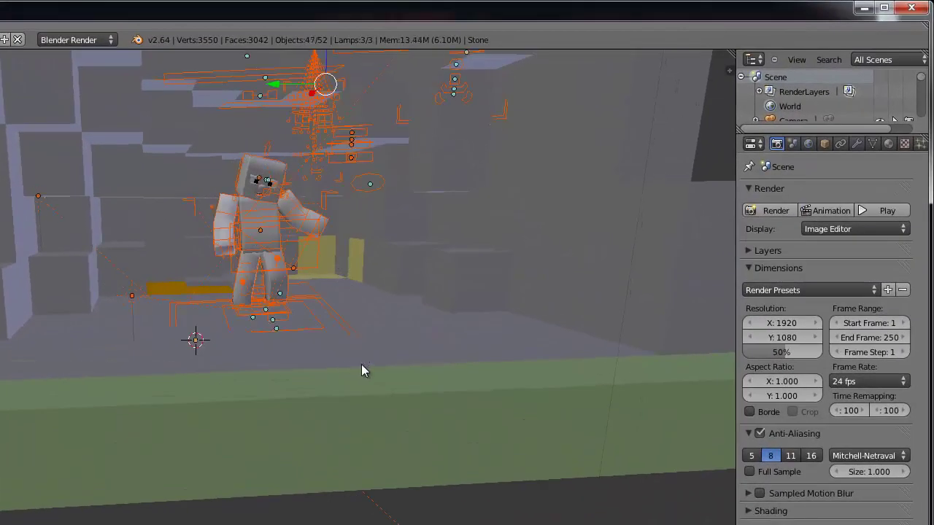
Step: Correct the character rig's remaining lean by rotating it from the side and from the front
middle_drag(483, 288, 609, 293)
middle_drag(522, 371, 524, 369)
key(r)
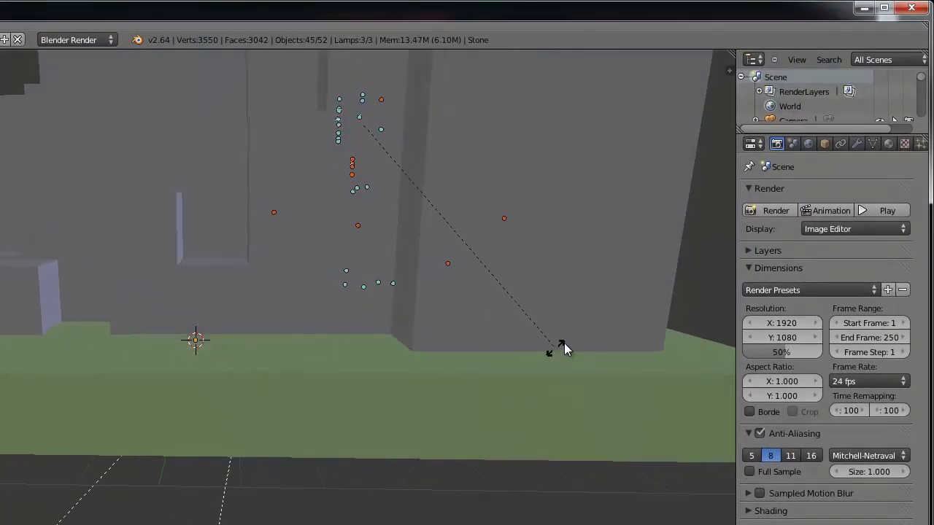
click(564, 343)
mouse_move(563, 342)
middle_down()
mouse_move(413, 365)
mouse_move(411, 340)
middle_up()
key(r)
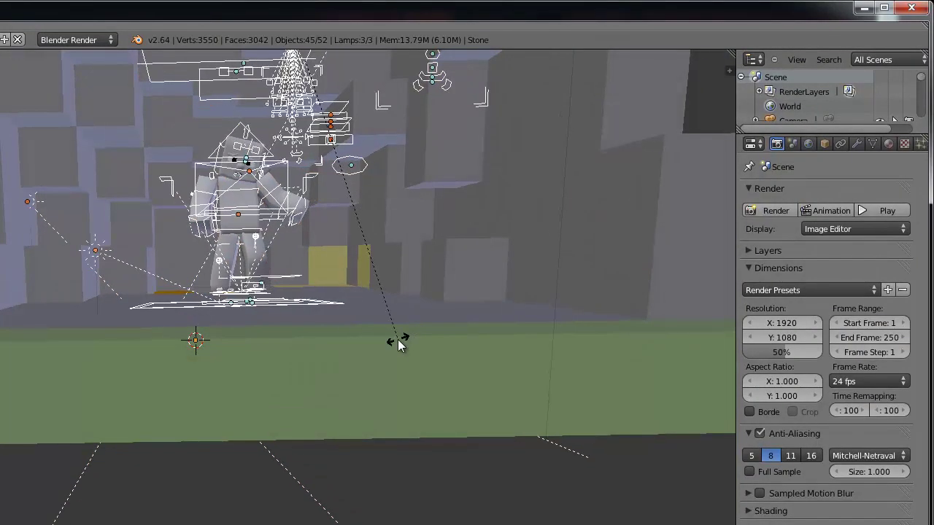
click(398, 339)
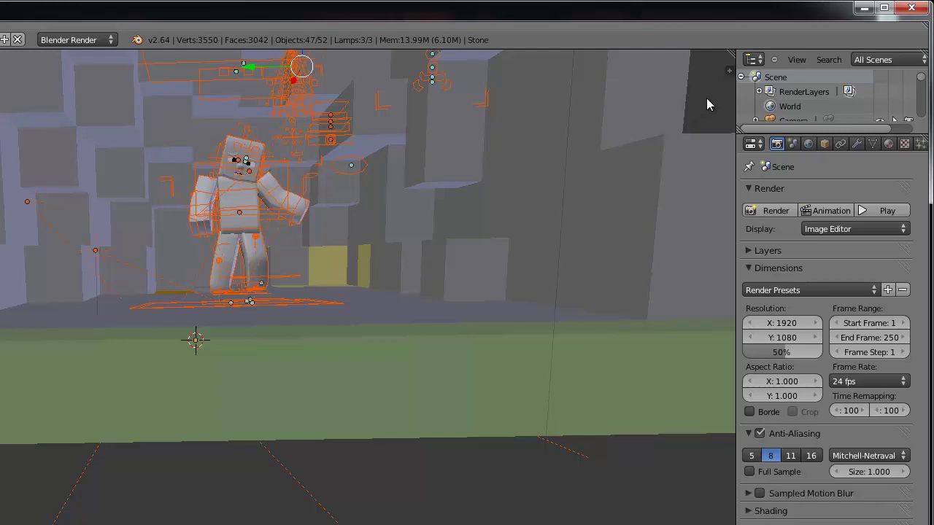
Step: Lower the character rig to the cave floor and adjust its position inside the cave
key(r)
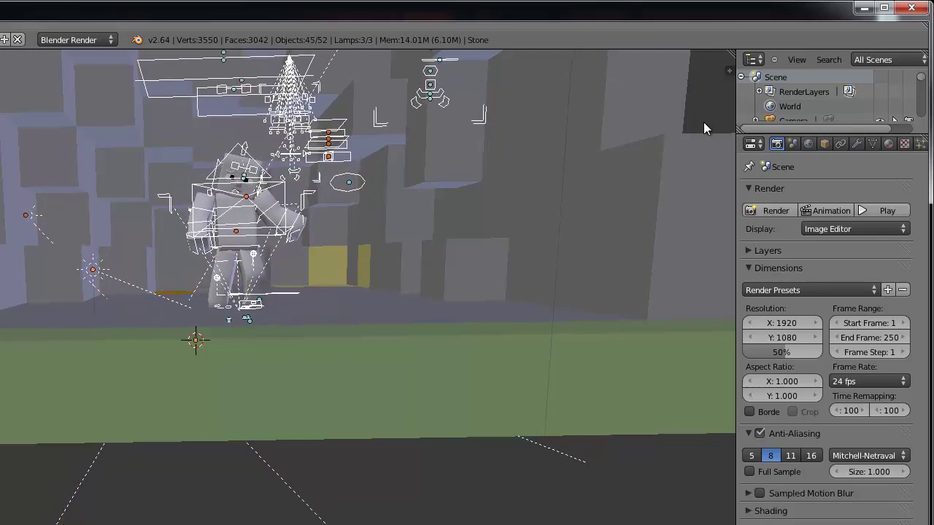
click(704, 113)
middle_drag(548, 171, 431, 230)
scroll(432, 230, down, 3)
key(g)
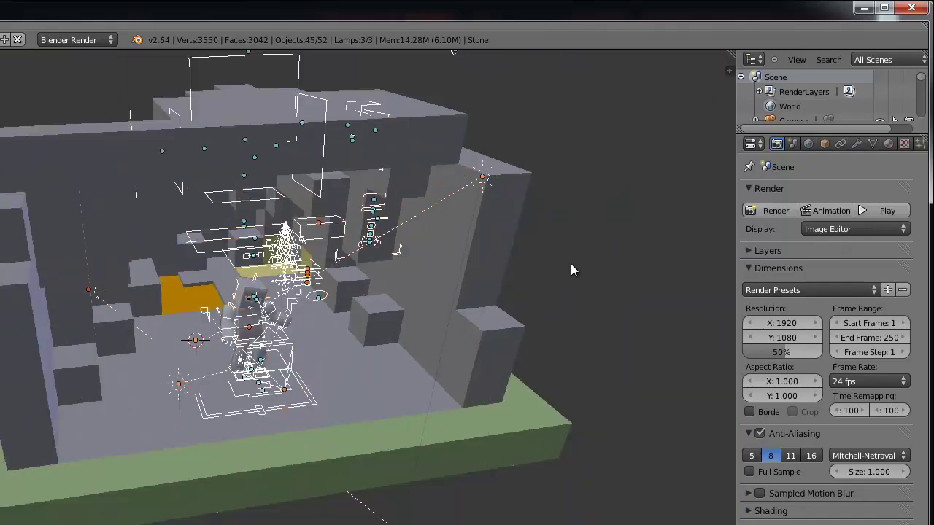
click(577, 194)
Step: Reposition the character rig inside the cave and rotate it by about -90.4° to face the side wall
middle_drag(576, 194, 622, 431)
key(g)
click(632, 289)
key(r)
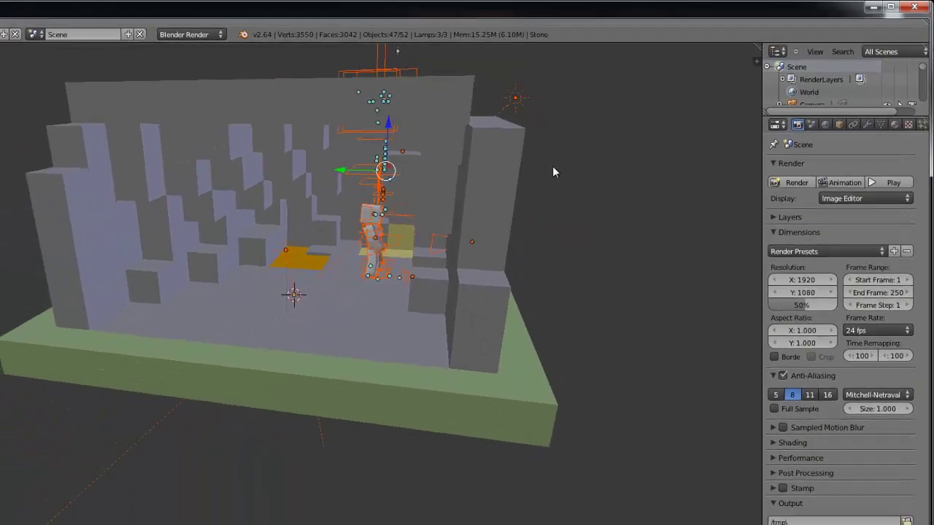
Step: Shift the character rig about 0.54 units along Y inside the cave
middle_drag(493, 190, 534, 201)
scroll(543, 194, up, 3)
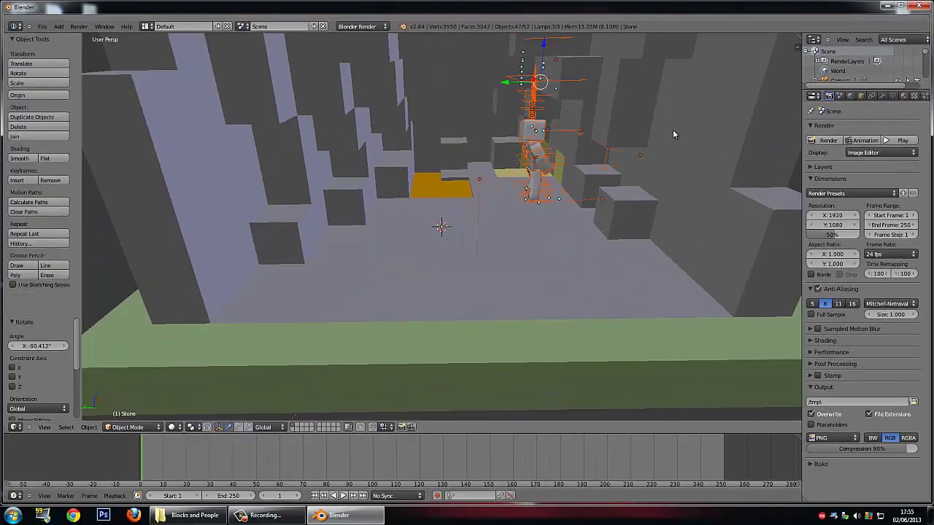
scroll(543, 194, down, 1)
key(g)
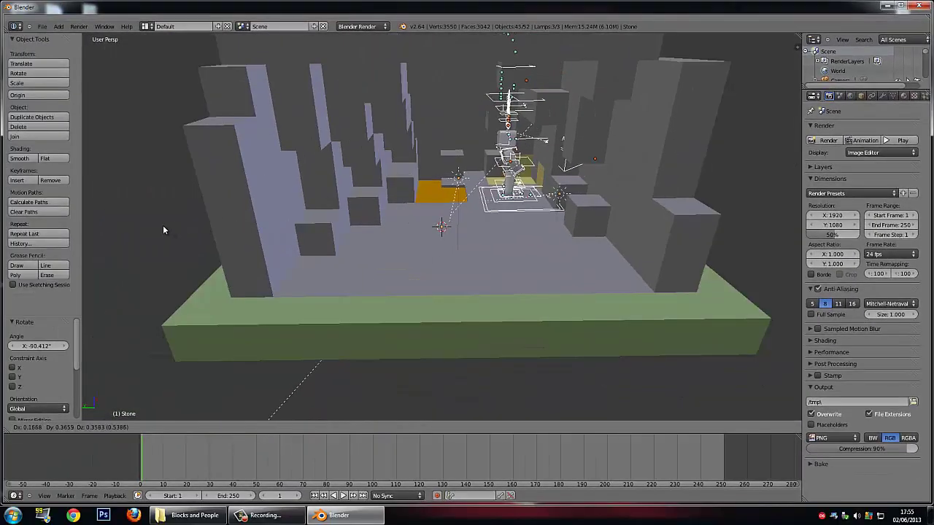
click(160, 236)
Step: Refine the character rig's position on the cave floor with shifts of about 1.8 units along X and 1.32 along Y
middle_drag(175, 221, 348, 185)
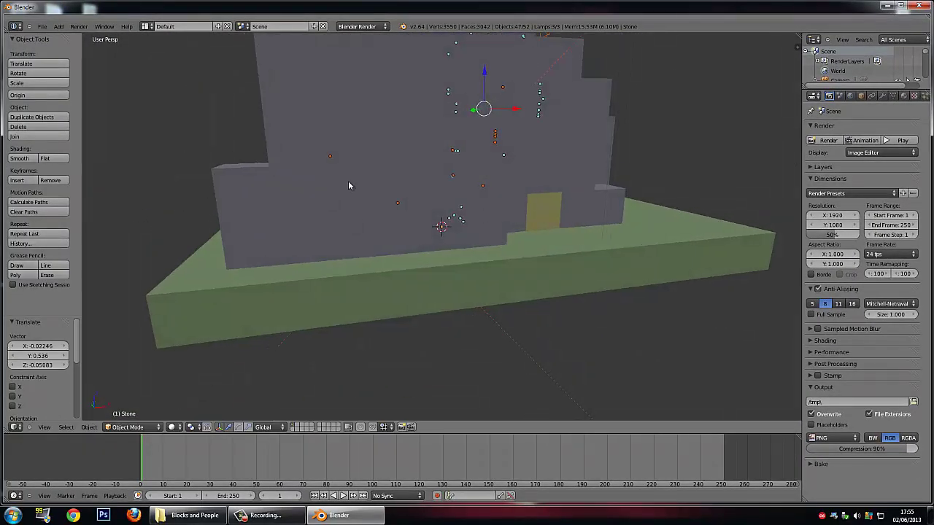
middle_drag(216, 135, 480, 156)
key(g)
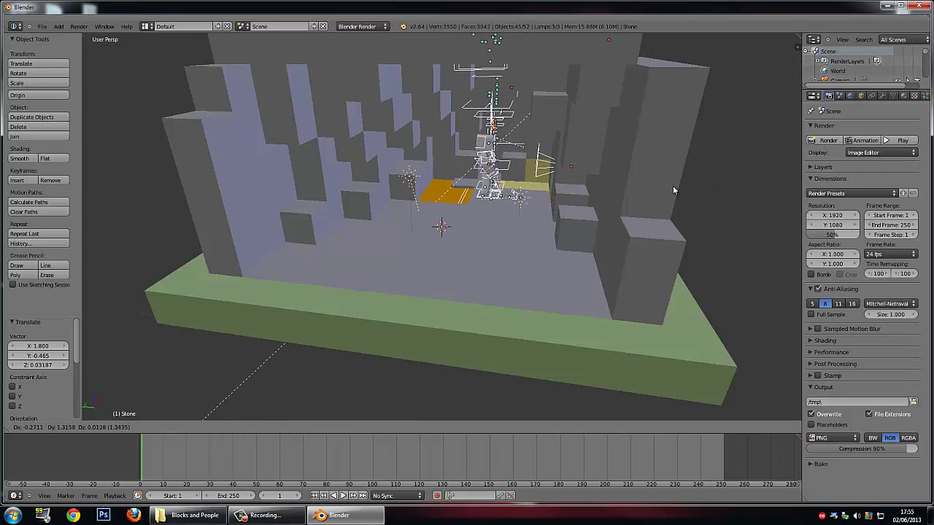
click(673, 186)
middle_drag(674, 189, 711, 188)
scroll(630, 181, down, 3)
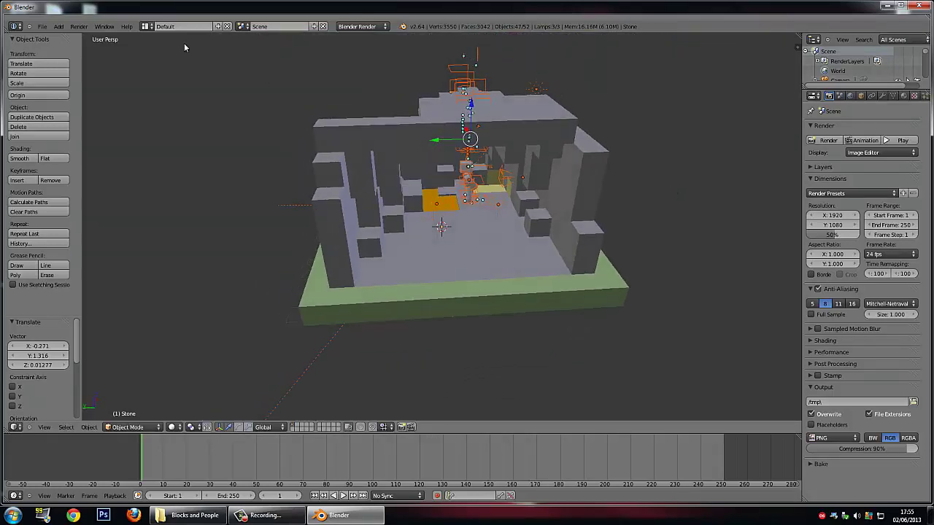
Step: Add a new camera to the scene and move it outside the cave model
click(41, 27)
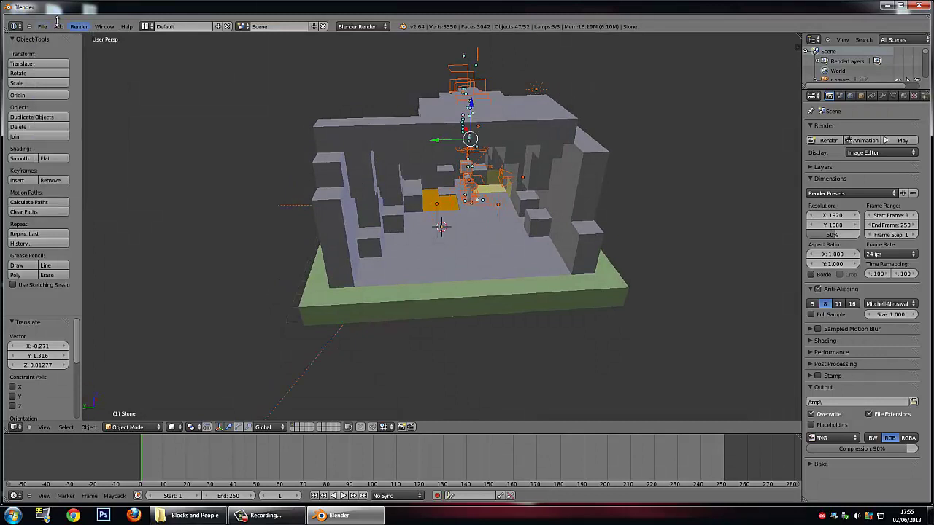
click(59, 27)
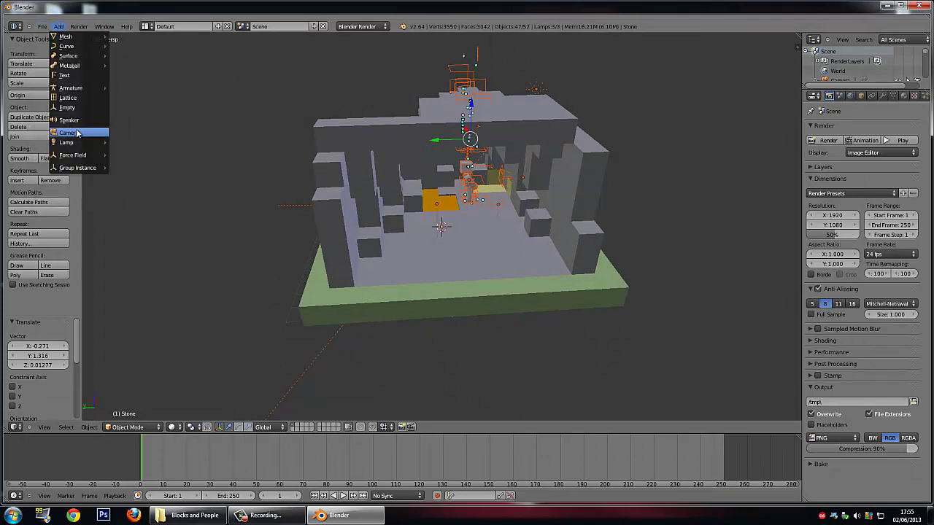
click(69, 132)
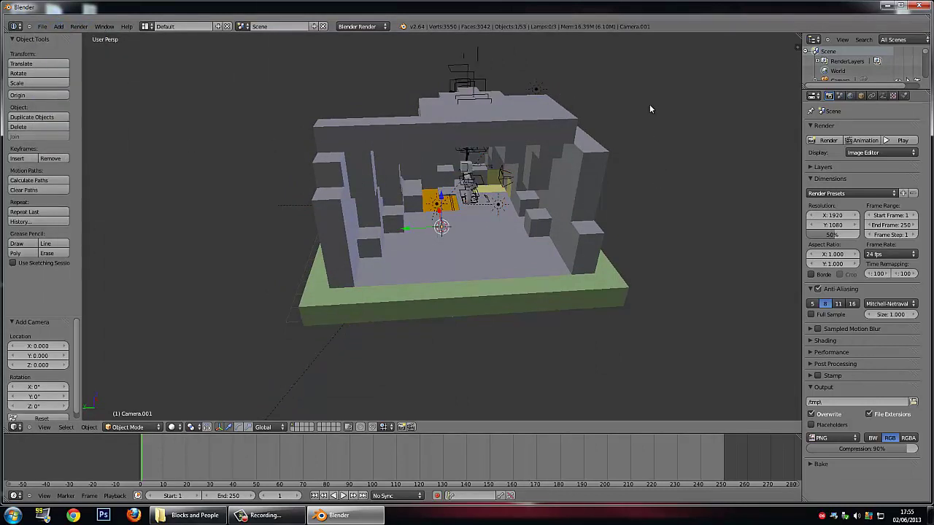
key(g)
click(723, 257)
Step: Scale up the new camera uniformly
middle_drag(720, 257, 792, 234)
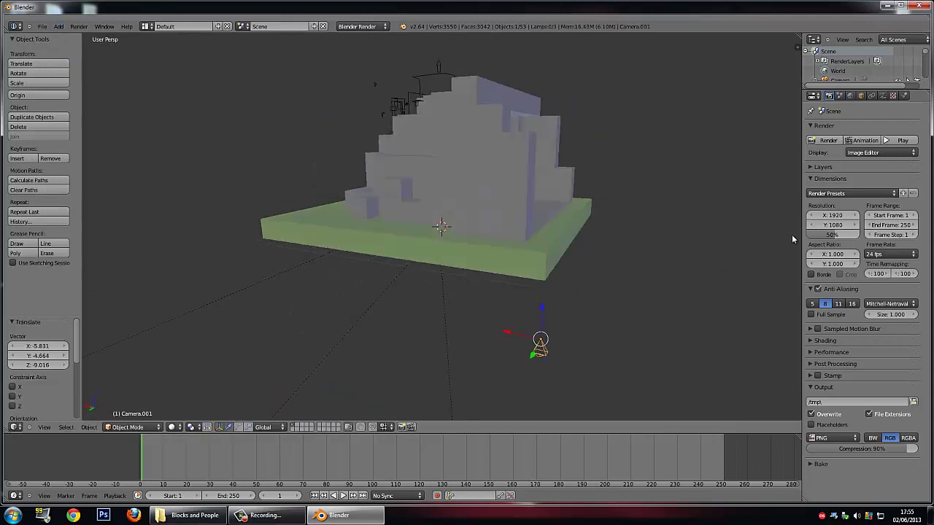
key(s)
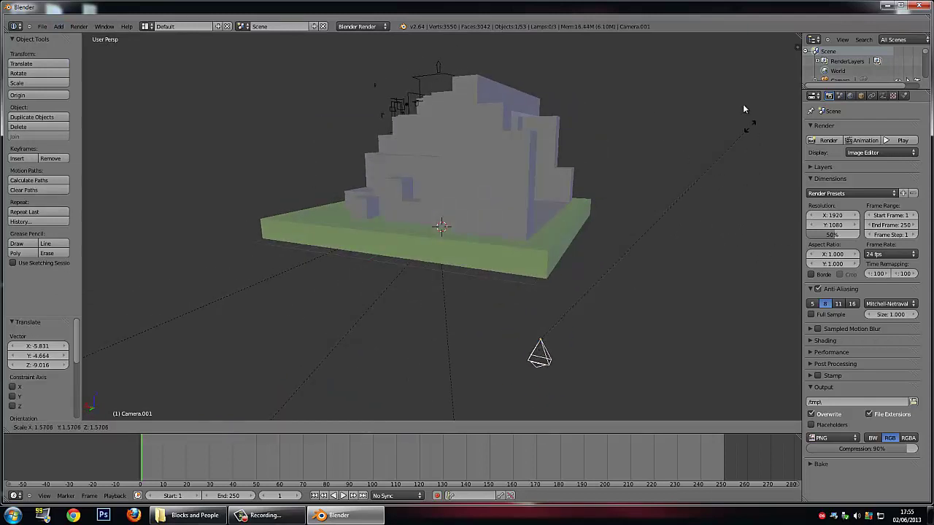
click(751, 53)
Step: Position the new camera in front of the cave's open side, near the side wall
middle_drag(763, 49, 655, 217)
key(g)
click(770, 170)
key(g)
click(732, 213)
key(g)
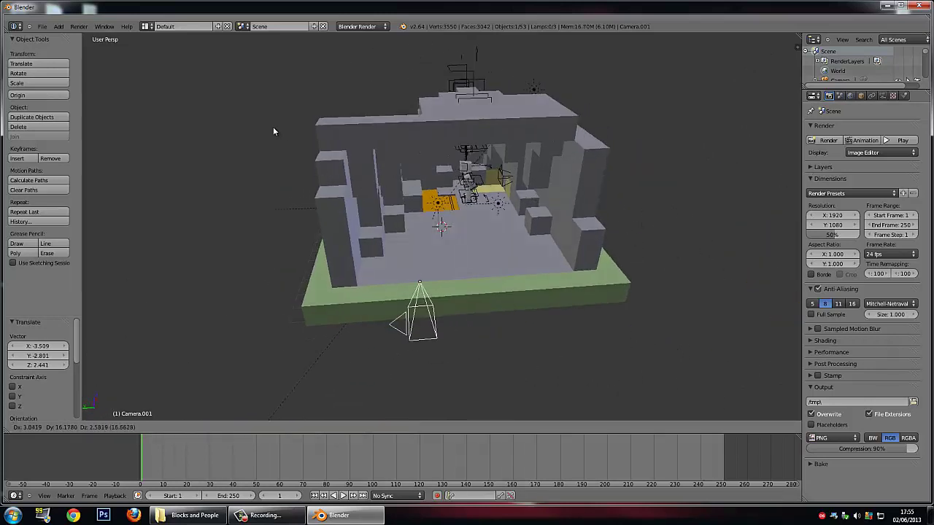
click(274, 120)
key(g)
click(779, 213)
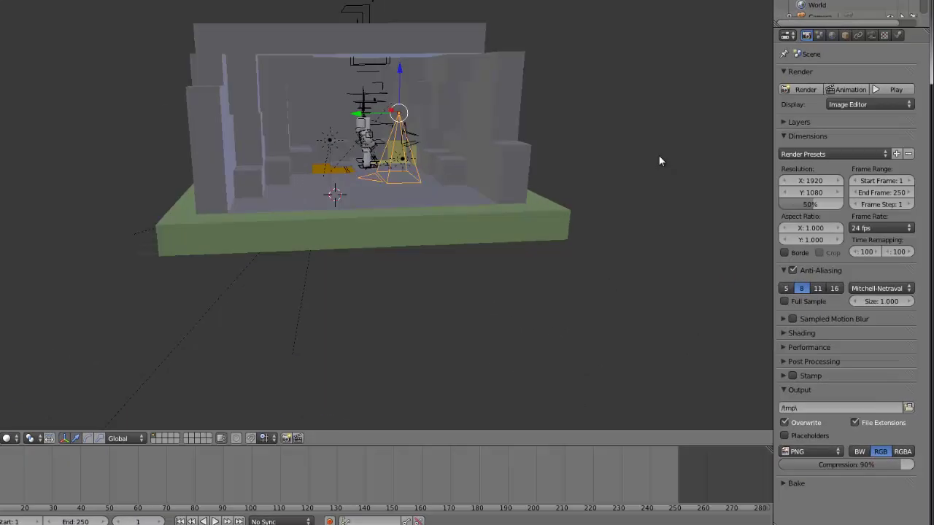
Step: Rotate the new camera from its downward orientation so that it points horizontally
middle_drag(659, 156, 700, 157)
middle_drag(646, 111, 598, 191)
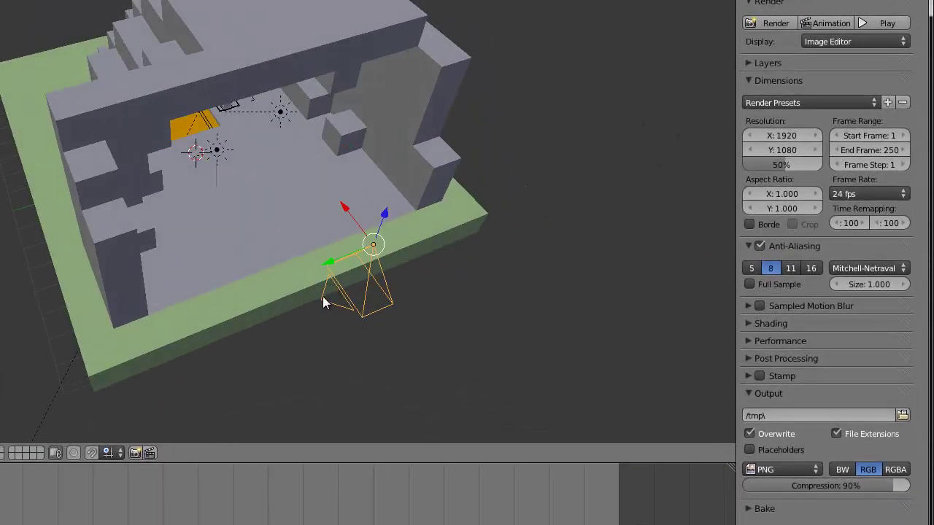
middle_drag(317, 304, 323, 242)
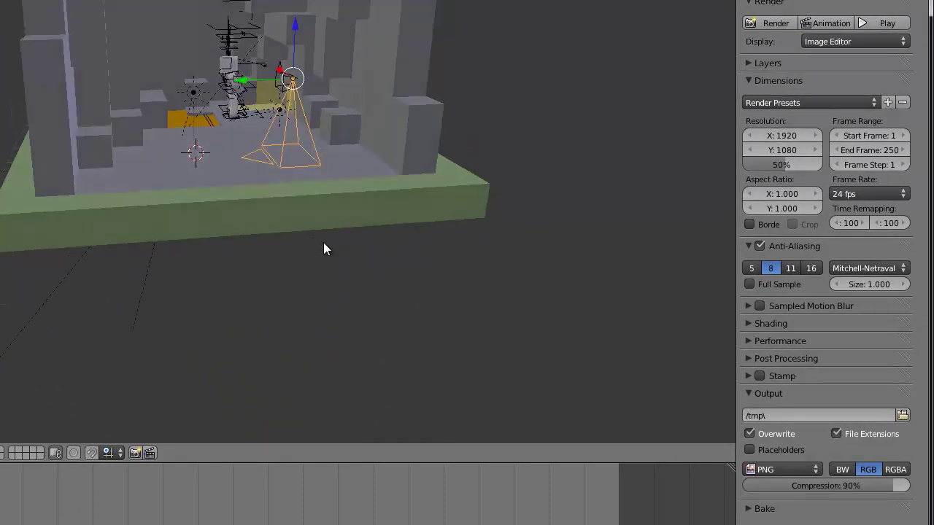
key(r)
click(137, 115)
Step: Rotate the new camera by 66.21° as seen from above so that it faces into the cave
middle_drag(308, 92, 394, 77)
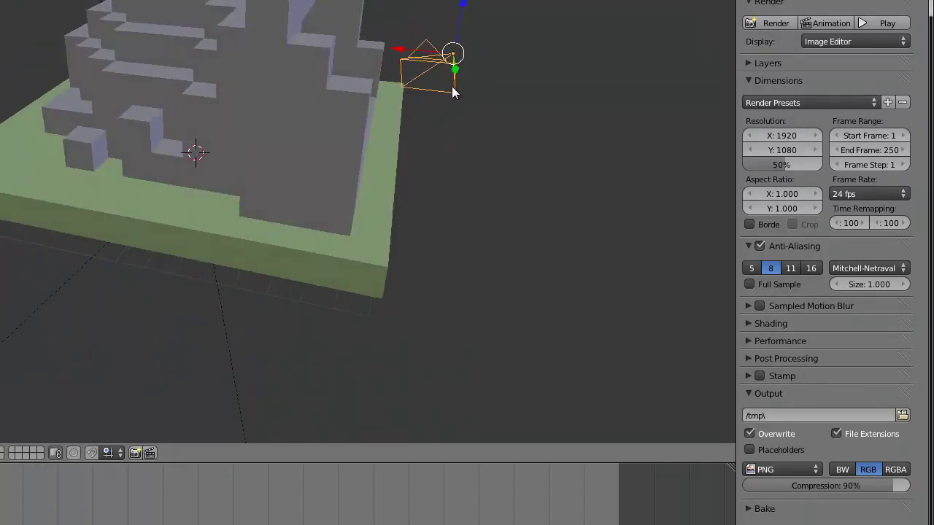
middle_drag(465, 80, 359, 194)
click(352, 103)
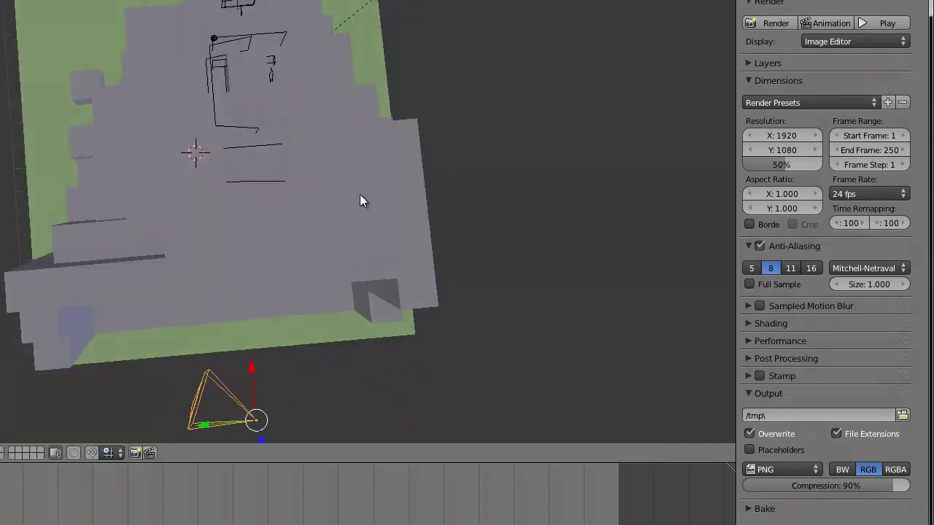
key(r)
click(661, 387)
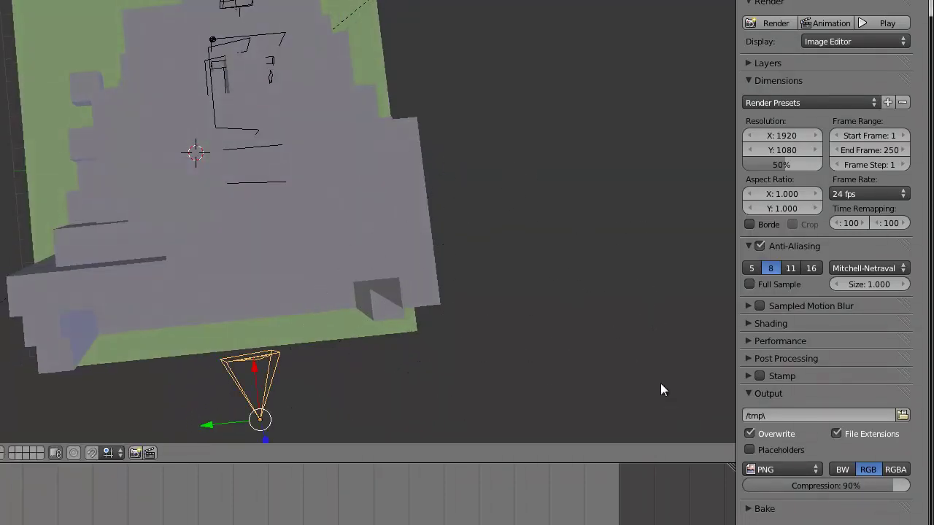
Step: Correct the camera's tilt at the cave entrance with a rotation of about -12.2°
middle_drag(661, 387, 711, 277)
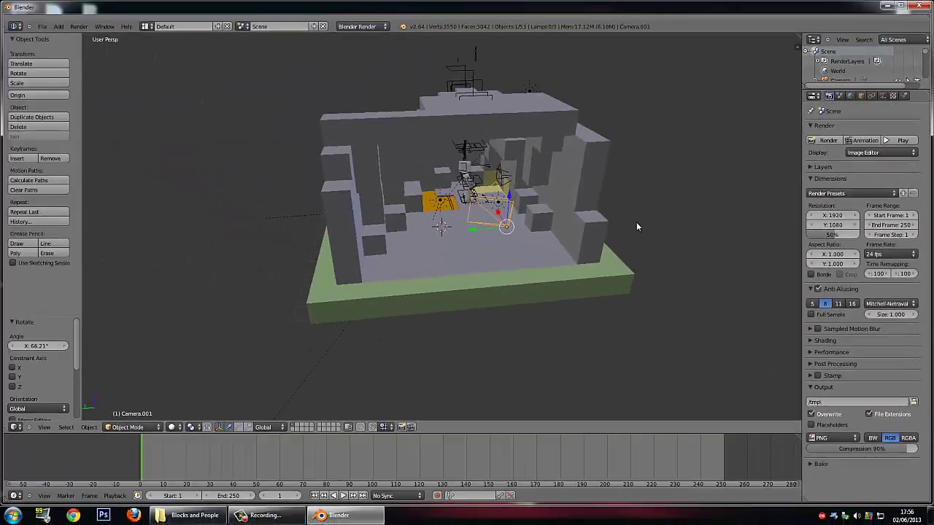
scroll(636, 224, up, 2)
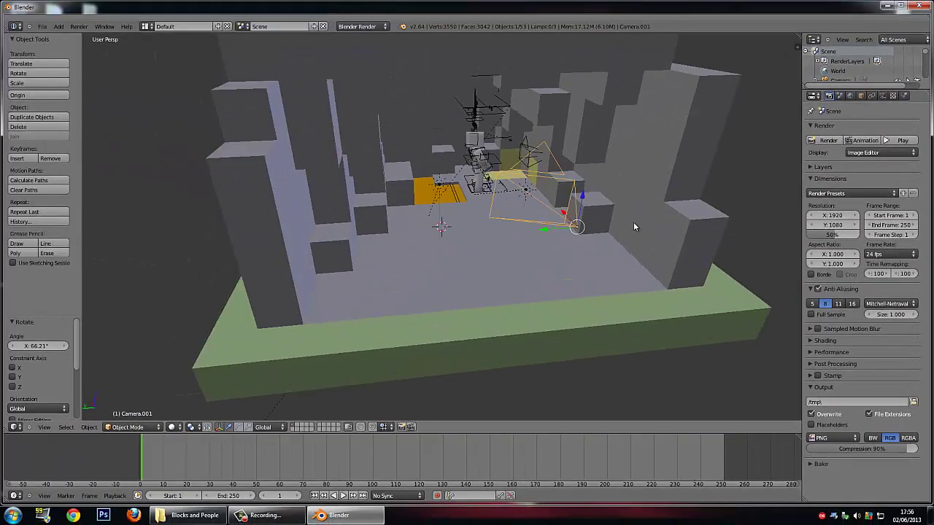
middle_drag(633, 223, 654, 259)
scroll(633, 217, up, 1)
key(r)
click(666, 219)
Step: Aim the camera at the character rig with rotations of about 16.7° and -9.6°
scroll(654, 259, down, 3)
key(r)
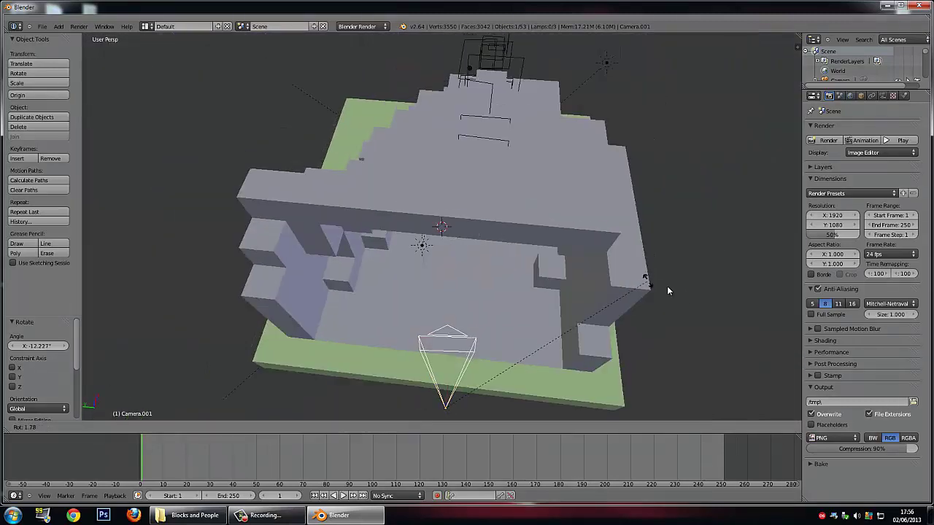
click(713, 324)
middle_drag(716, 300, 709, 269)
scroll(723, 274, up, 3)
key(r)
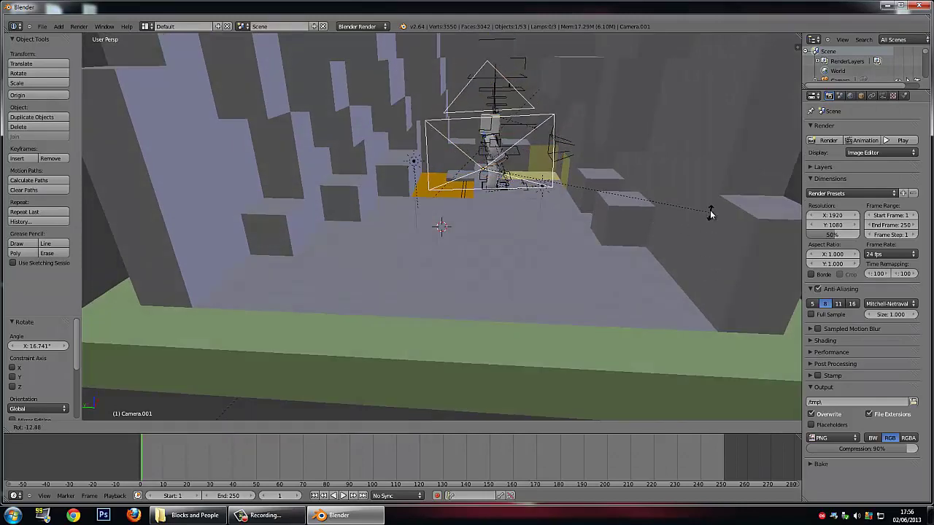
click(722, 232)
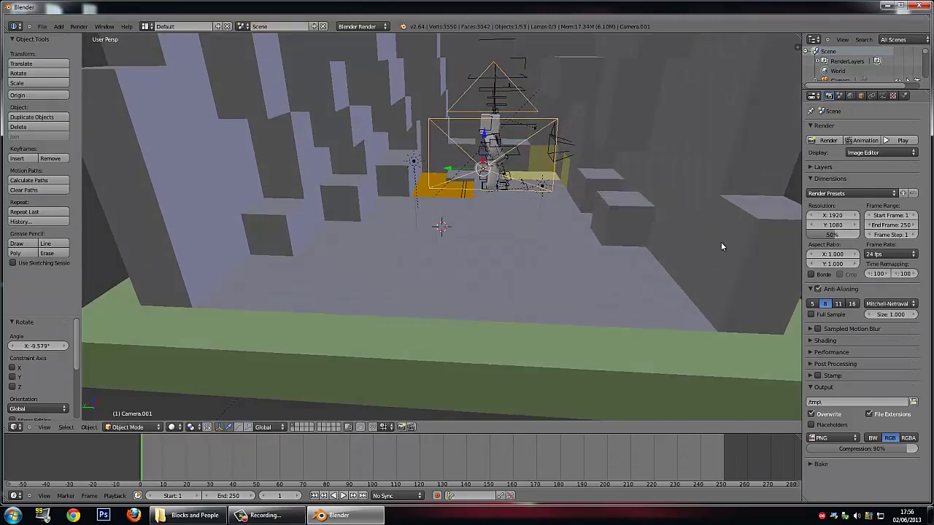
Step: Move the sun lamp at the cave's center about 3.19 units along negative Y toward the side wall and delete the original camera
scroll(720, 244, down, 5)
middle_drag(764, 223, 506, 198)
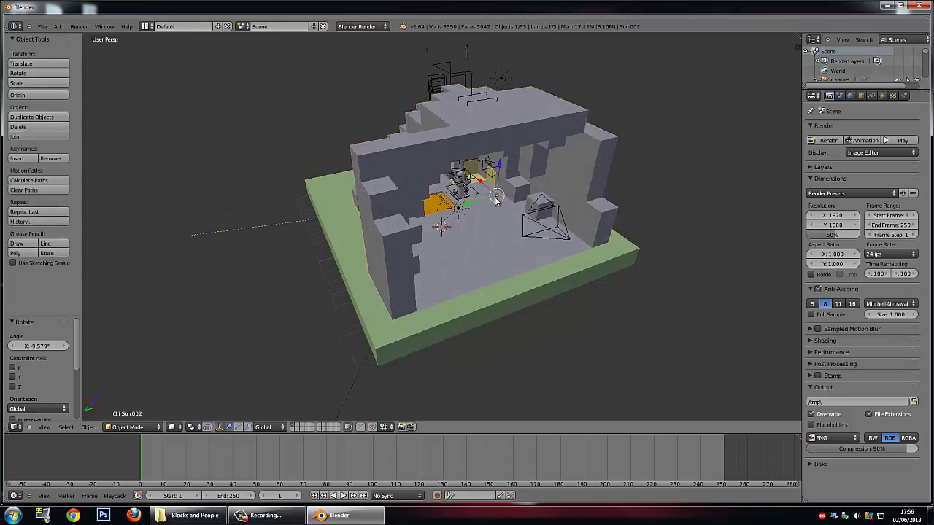
key(g)
click(548, 178)
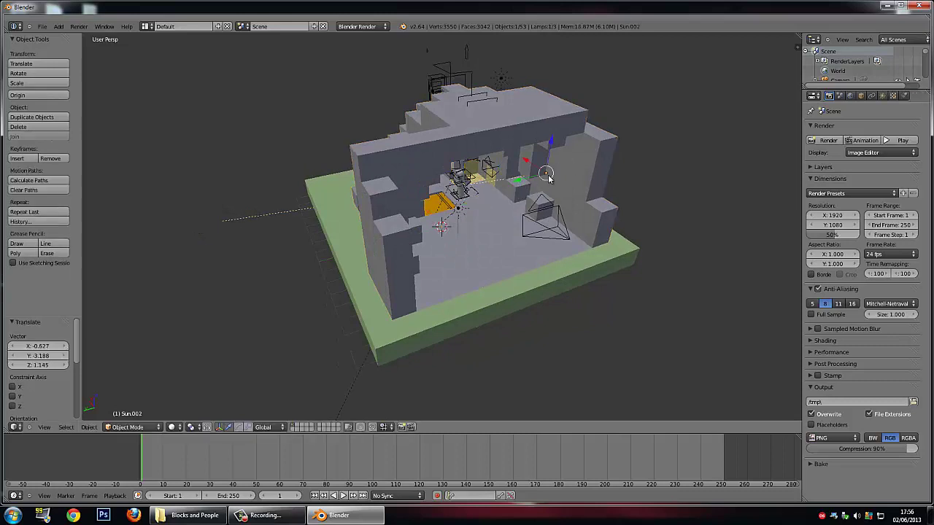
click(493, 168)
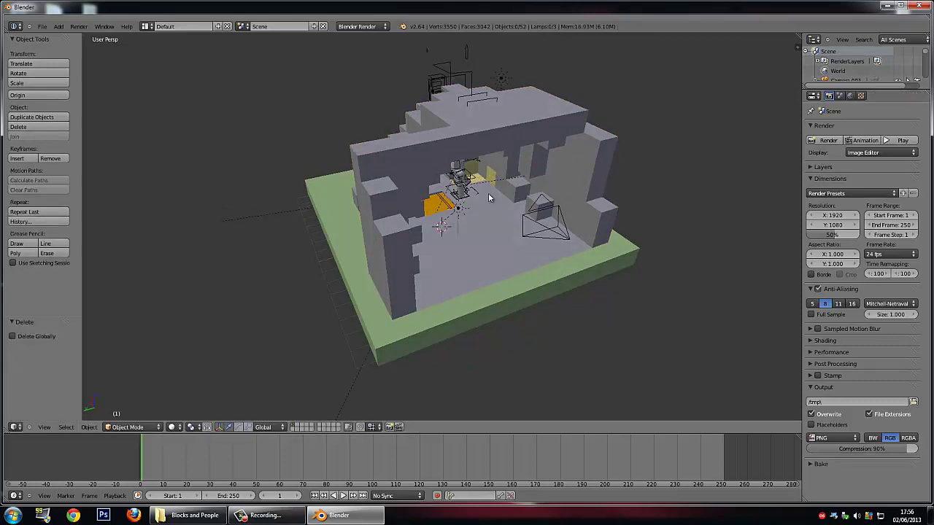
Step: Move the sun lamp near the lava out of the cave and place it high in front of the entrance, behind the camera
right_click(448, 221)
middle_drag(449, 224, 482, 193)
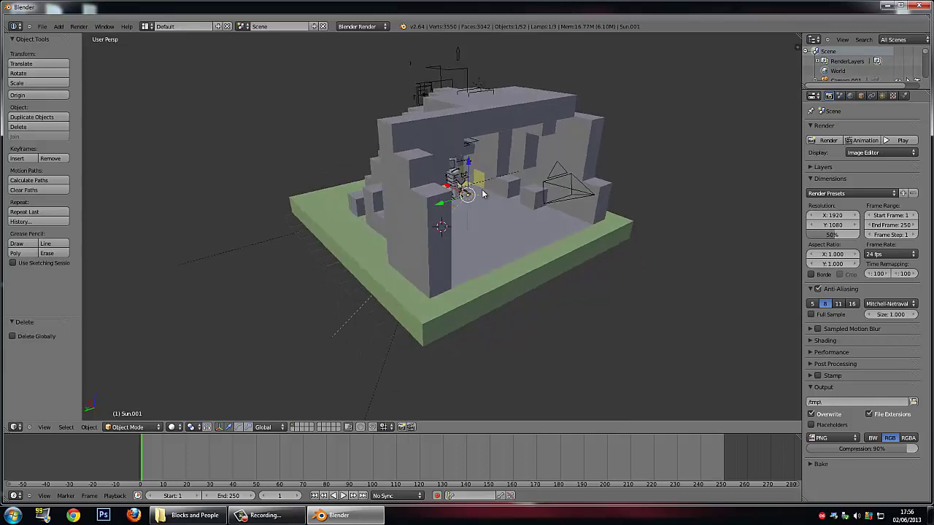
key(g)
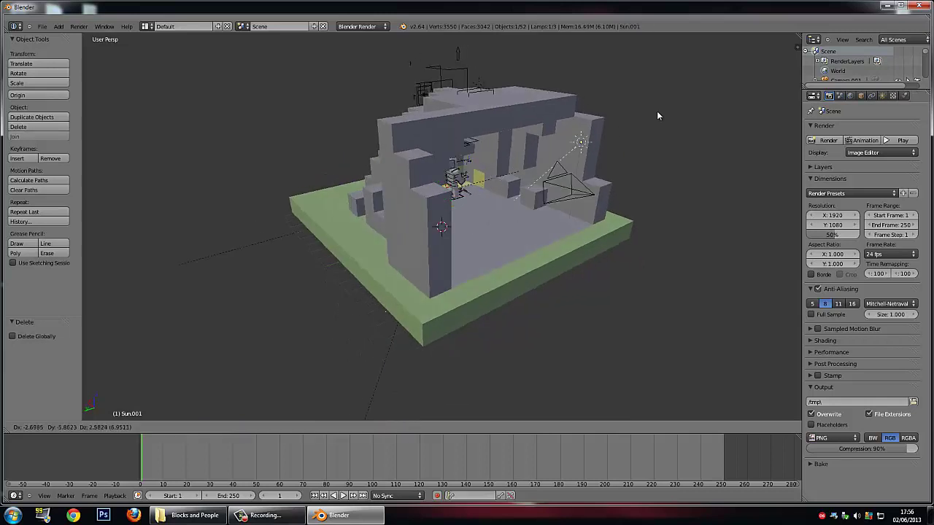
click(626, 109)
middle_drag(598, 128, 489, 192)
key(g)
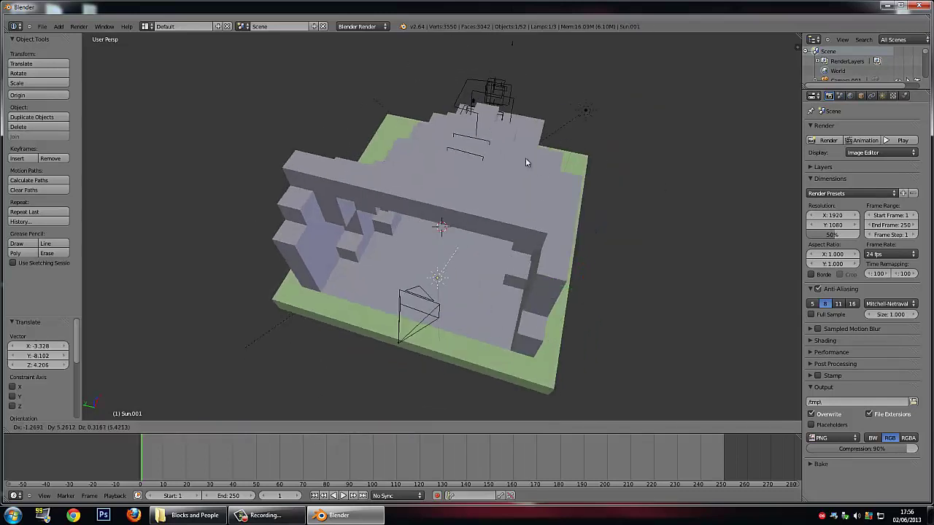
click(526, 159)
middle_drag(524, 154, 449, 119)
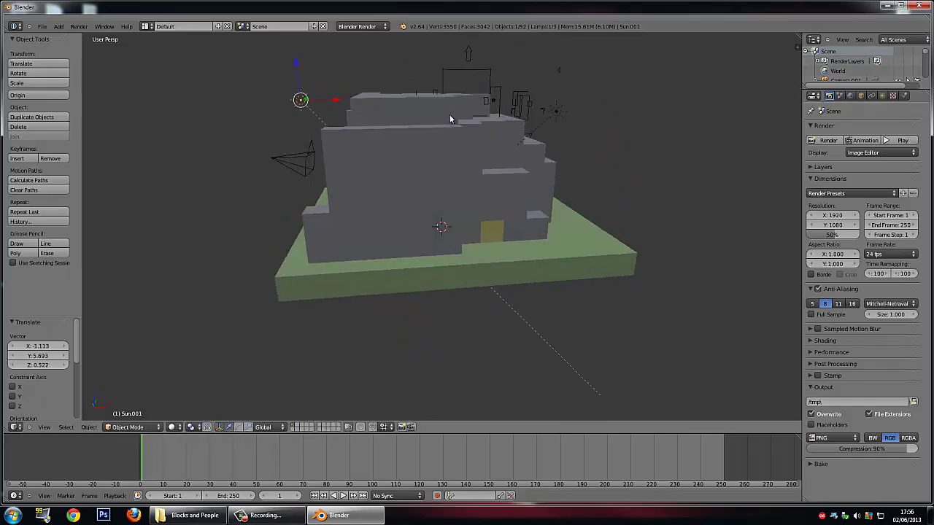
key(g)
click(153, 100)
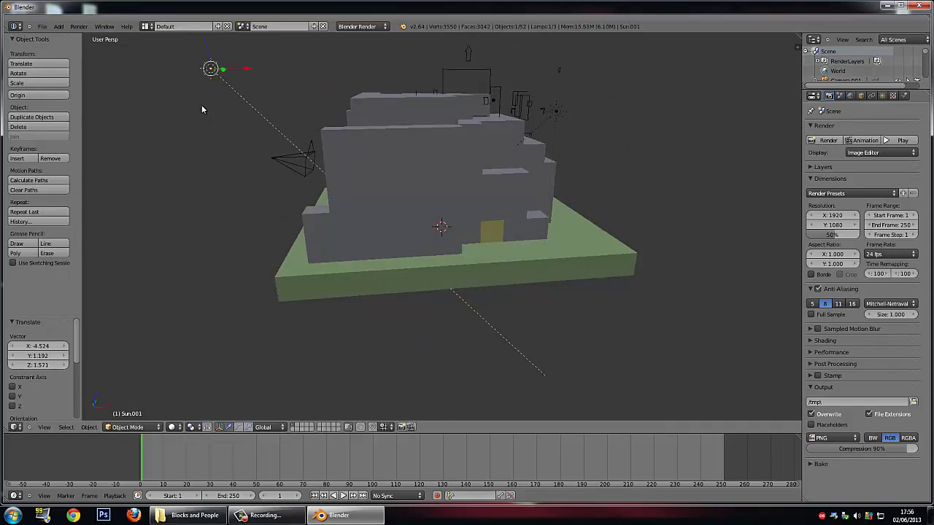
Step: Rotate the sun lamp in front of the entrance by about -21° and 17.5° so that it shines into the cave
key(r)
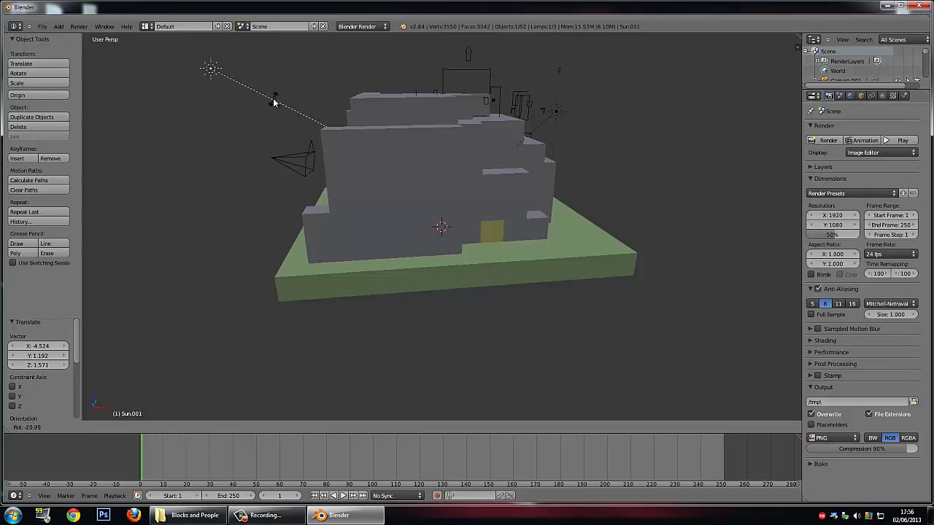
click(273, 102)
middle_drag(274, 102, 558, 184)
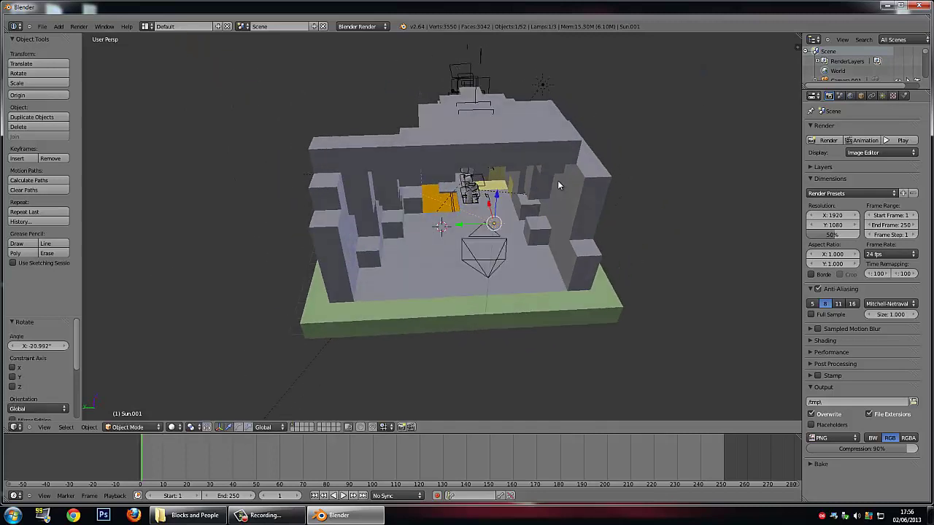
middle_drag(521, 234, 533, 265)
scroll(533, 265, down, 4)
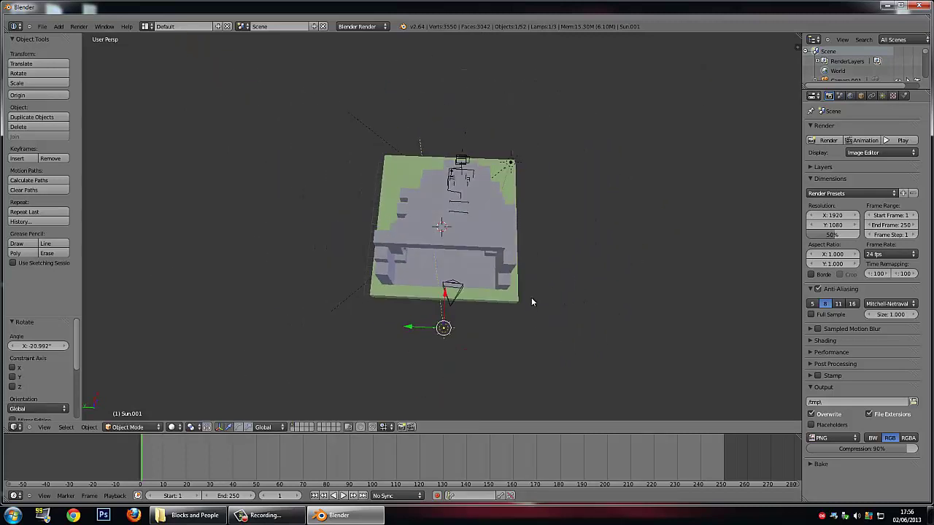
key(r)
click(554, 318)
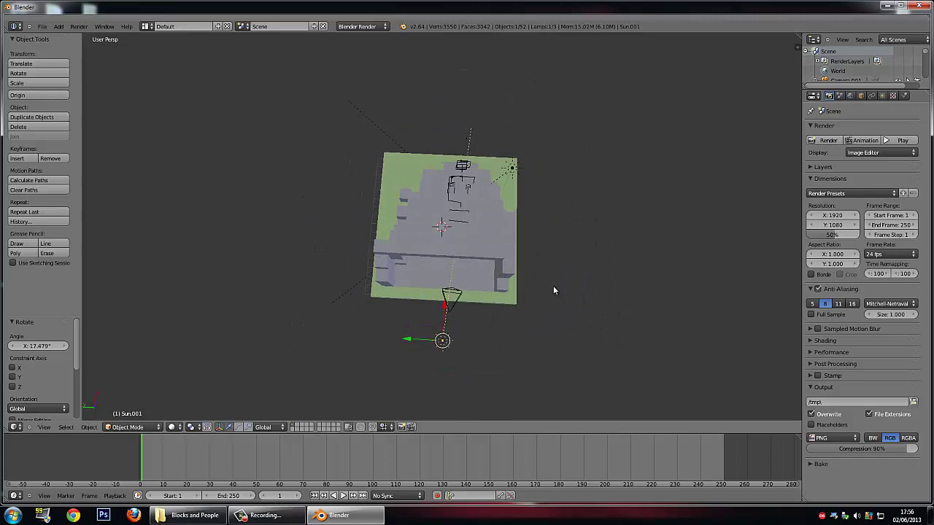
middle_drag(553, 285, 565, 234)
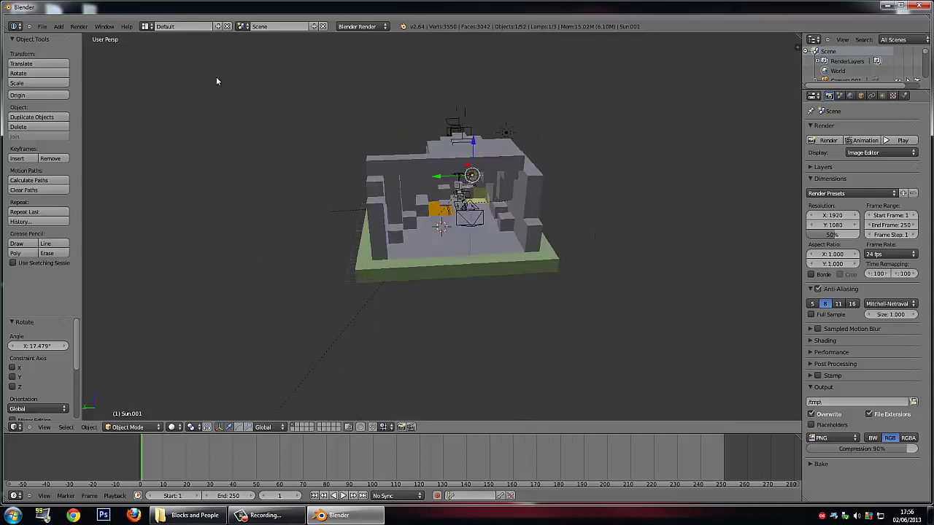
Step: Render a still image of the cave scene through the new camera
click(76, 27)
click(79, 27)
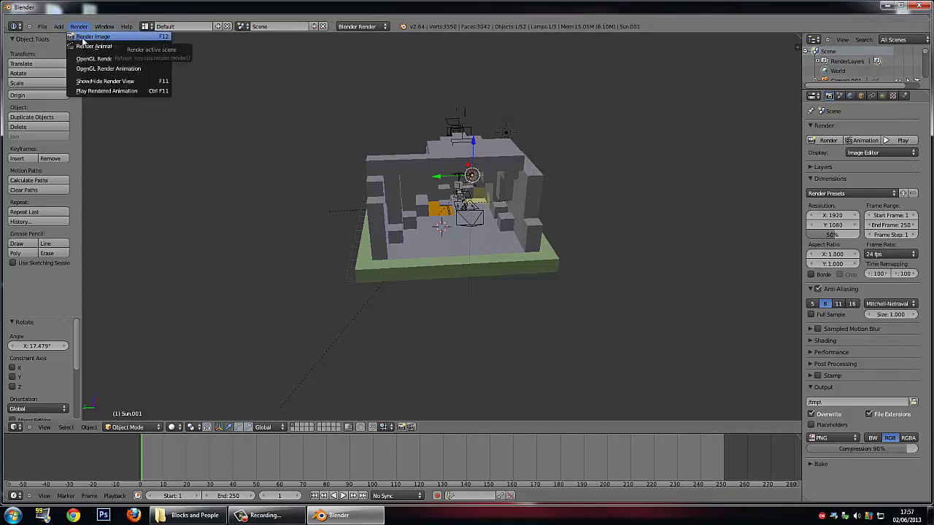
click(88, 36)
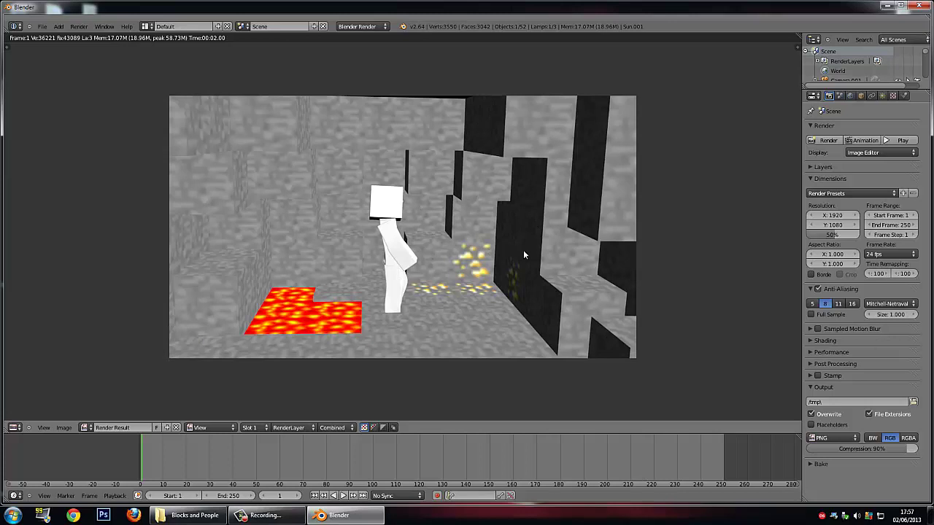
Step: Switch the render result area back to the 3D View of the cave
click(85, 427)
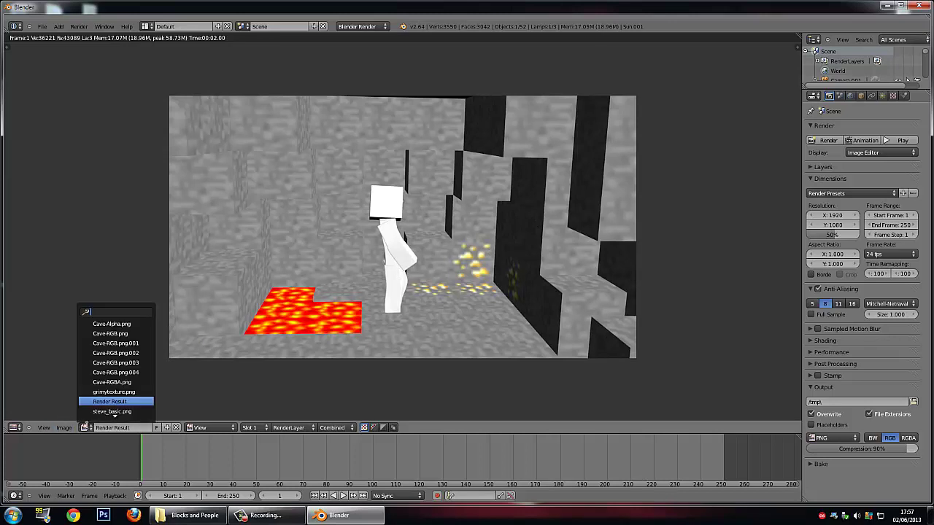
click(20, 428)
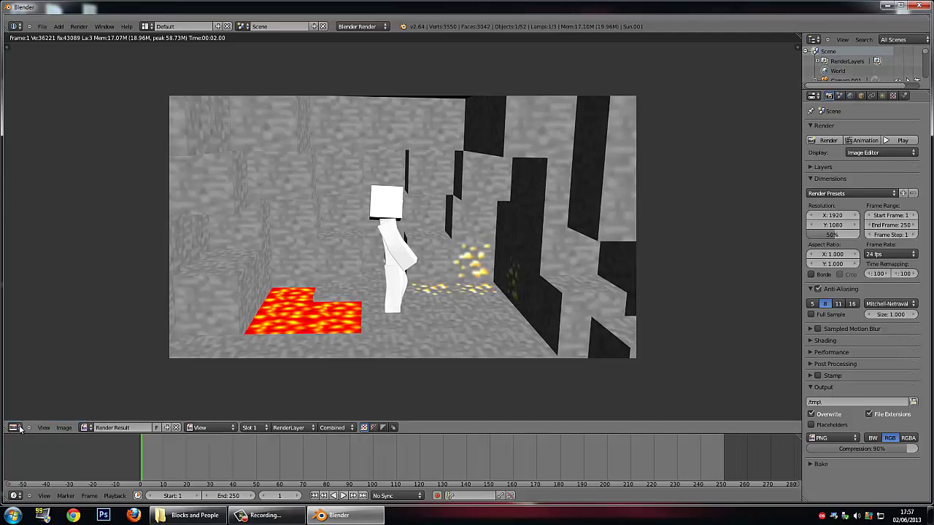
click(21, 429)
click(30, 418)
scroll(480, 211, up, 2)
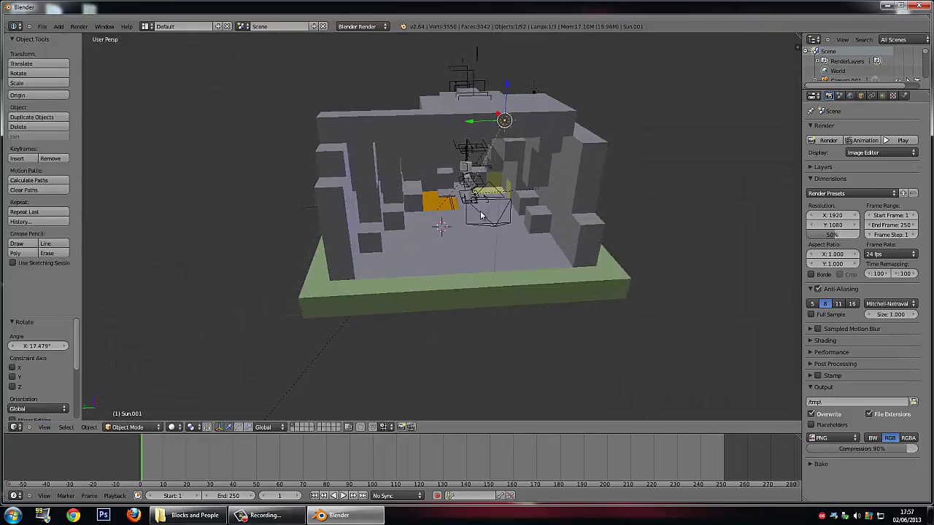
Step: Select the Minecraft_Rig armature and add a new texture of type Image or Movie
middle_drag(480, 213, 491, 175)
right_click(475, 203)
scroll(491, 175, up, 3)
right_click(497, 155)
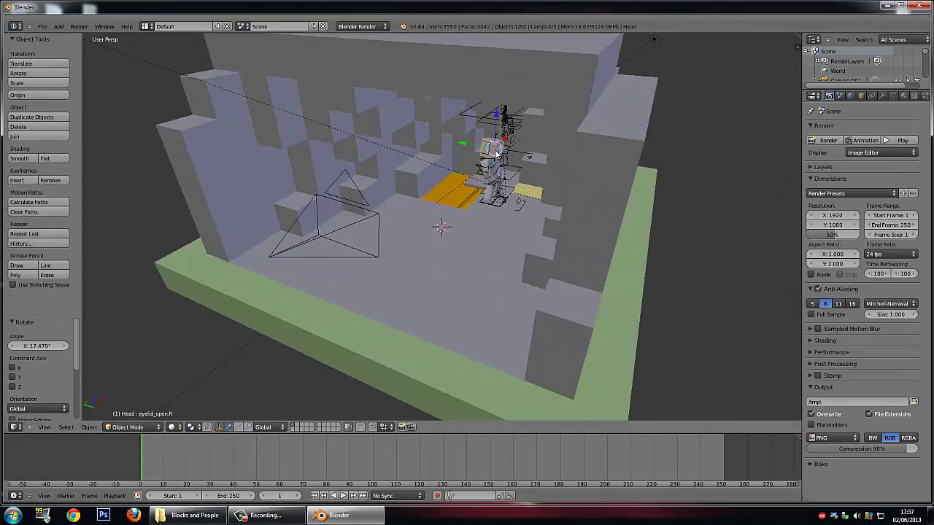
right_click(495, 165)
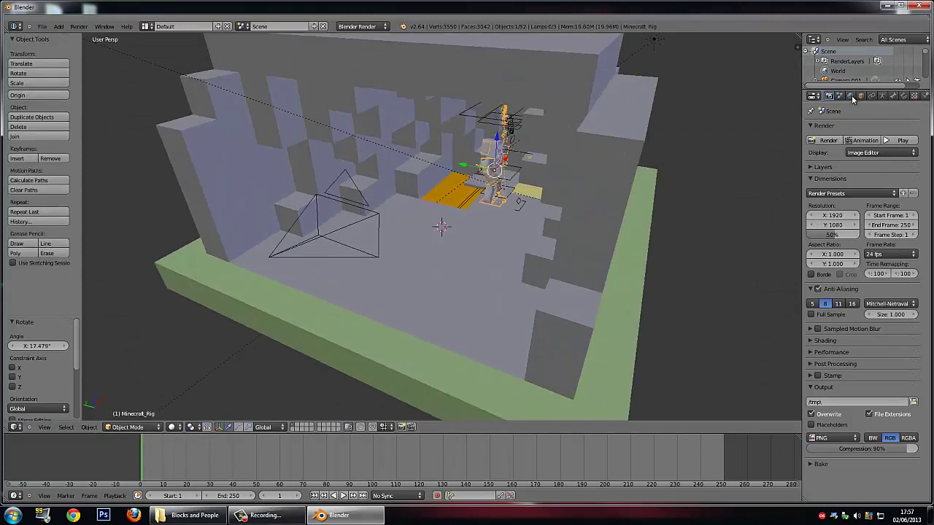
click(914, 97)
click(831, 140)
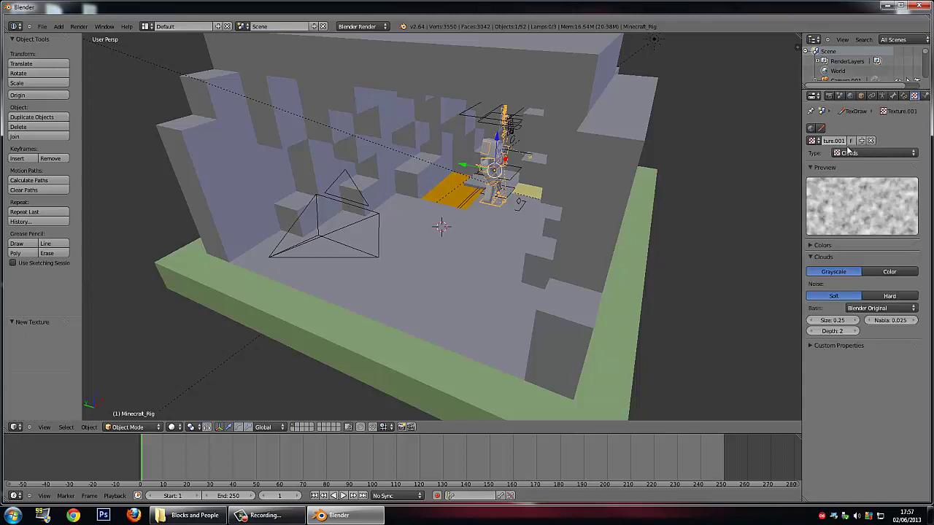
click(852, 155)
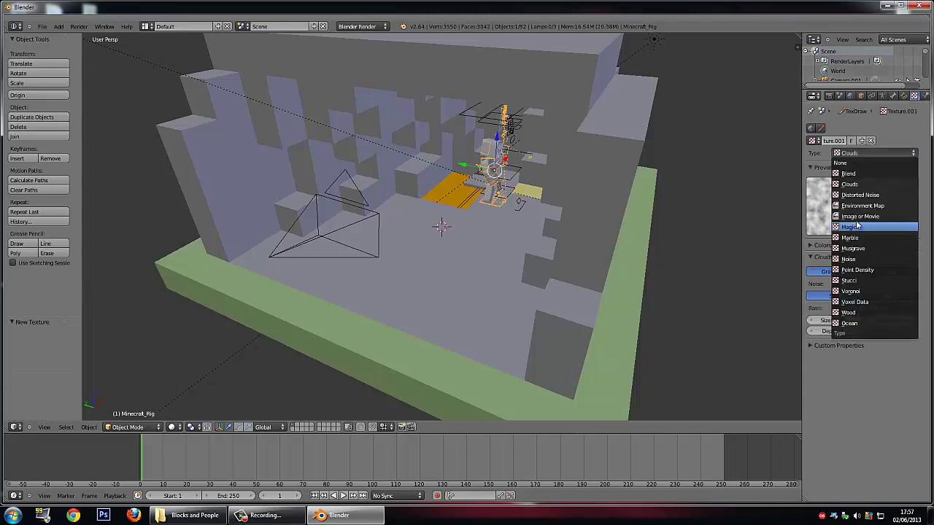
click(859, 216)
Step: Load 1.png from the Pictures\Youtube\t folder as the new texture's image
click(882, 277)
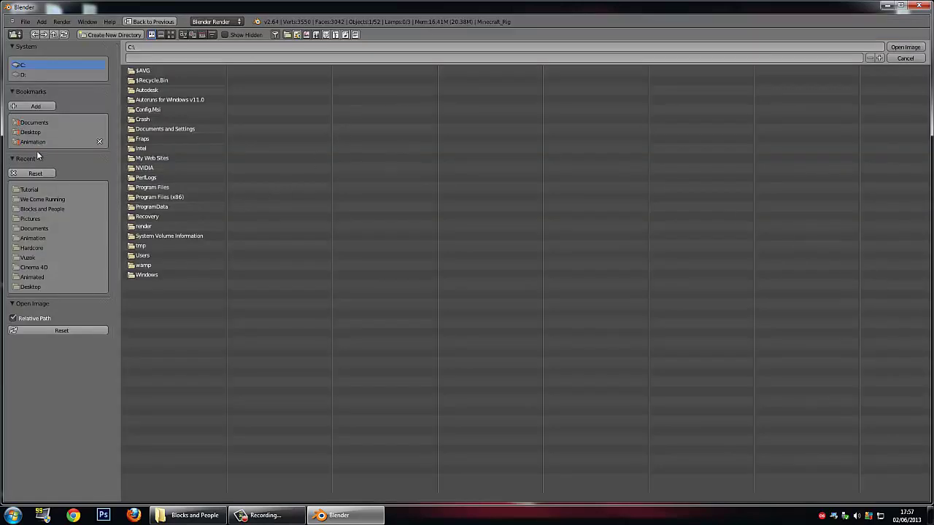
click(37, 219)
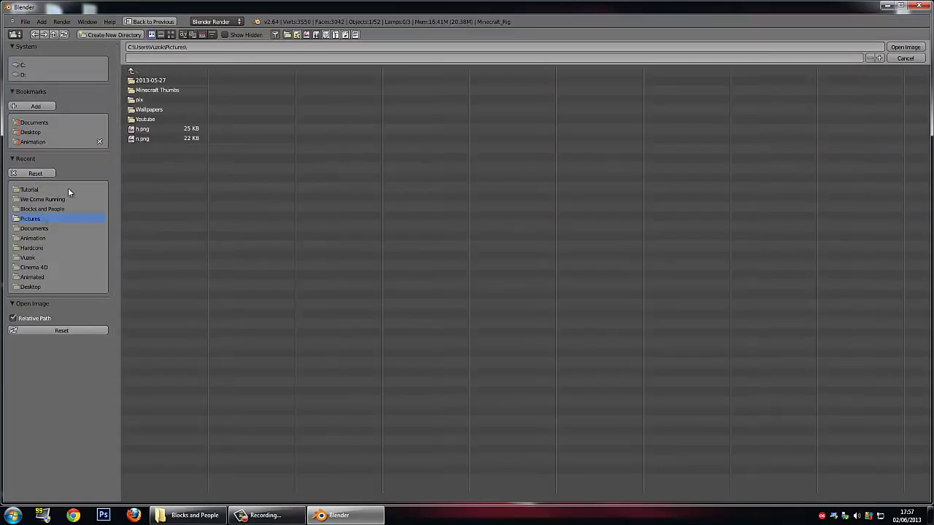
click(154, 120)
click(146, 90)
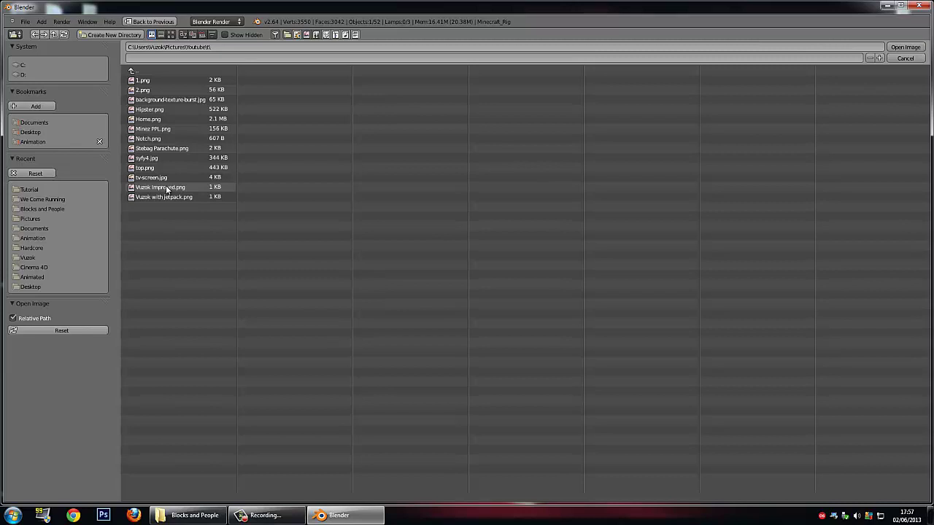
double_click(153, 81)
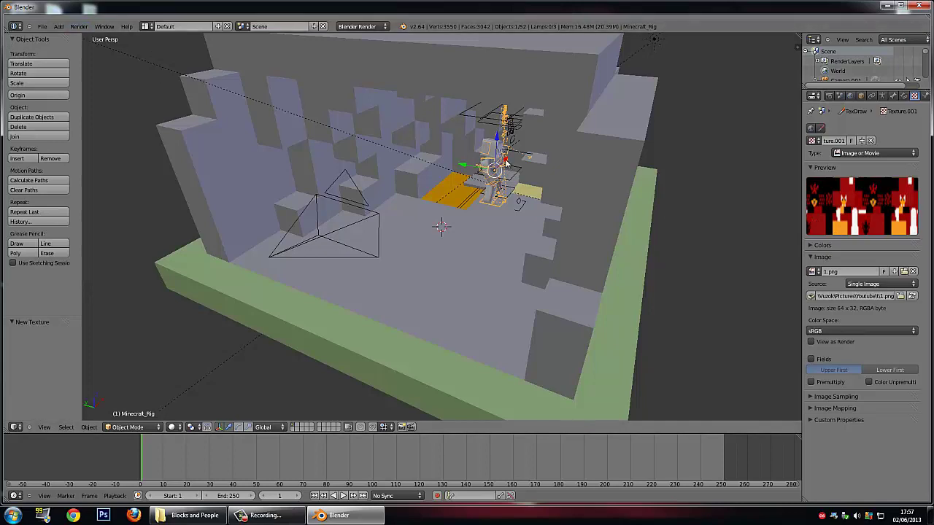
Step: Rotate the Minecraft_Rig armature by about 28.5° and the character's head by about 49.4°
mouse_move(535, 182)
middle_down()
mouse_move(559, 242)
mouse_move(548, 202)
mouse_move(525, 175)
middle_up()
key(r)
click(523, 254)
right_click(488, 150)
right_click(495, 145)
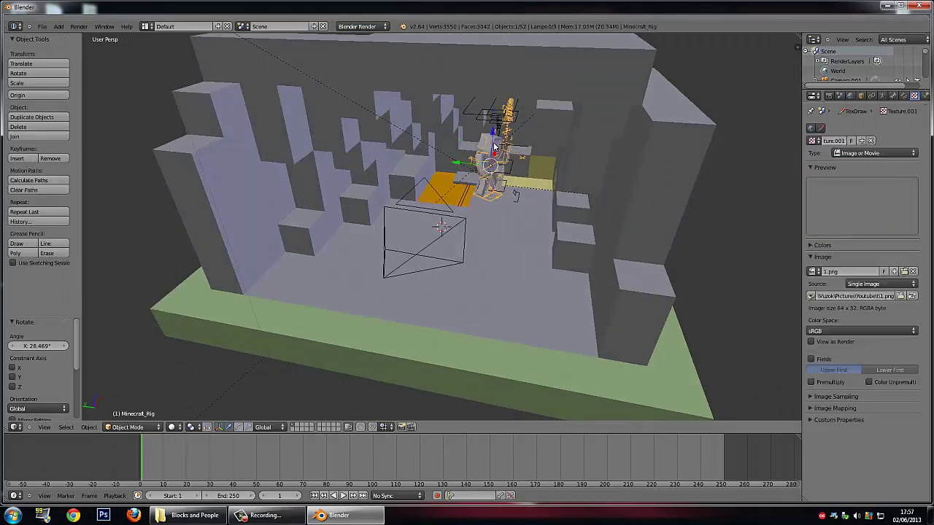
right_click(491, 144)
middle_drag(492, 145, 509, 128)
key(r)
click(494, 200)
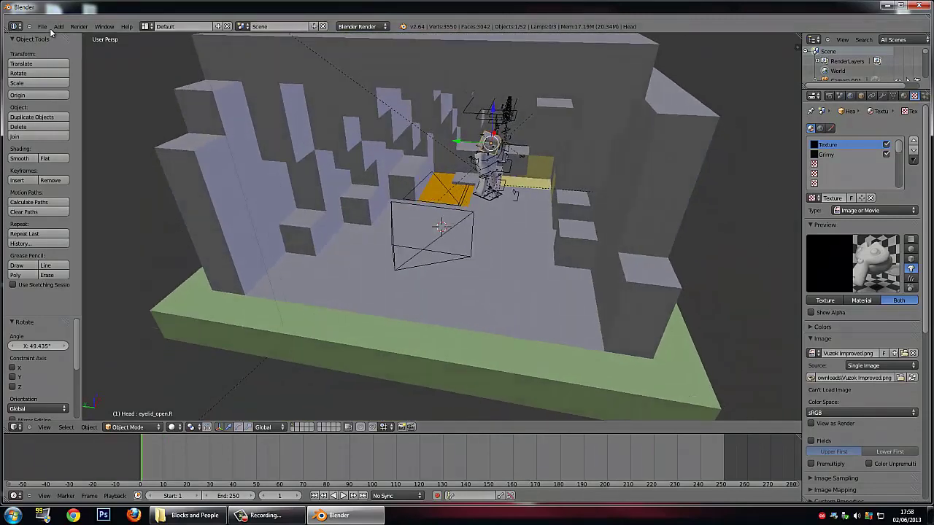
Step: Delete the two sun lamps above the cave entrance
scroll(306, 99, down, 4)
middle_drag(282, 92, 182, 45)
right_click(431, 123)
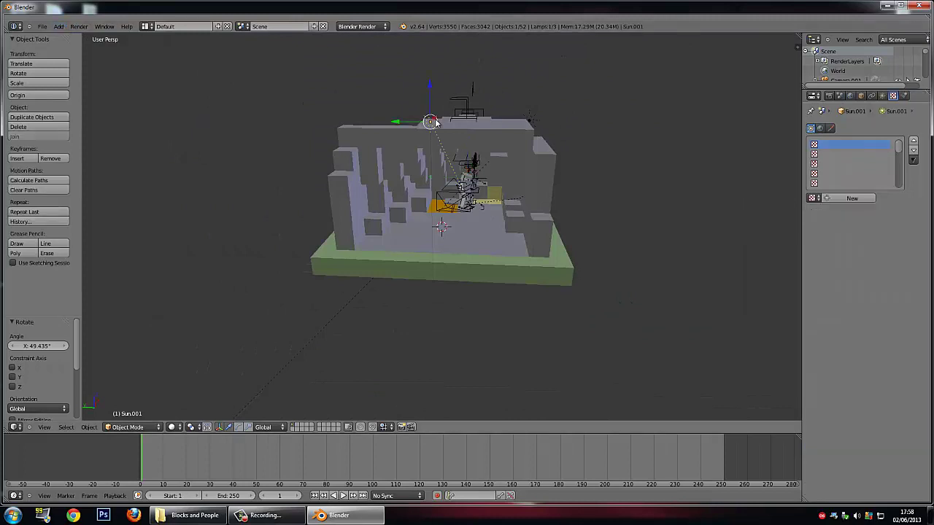
key(x)
key(Return)
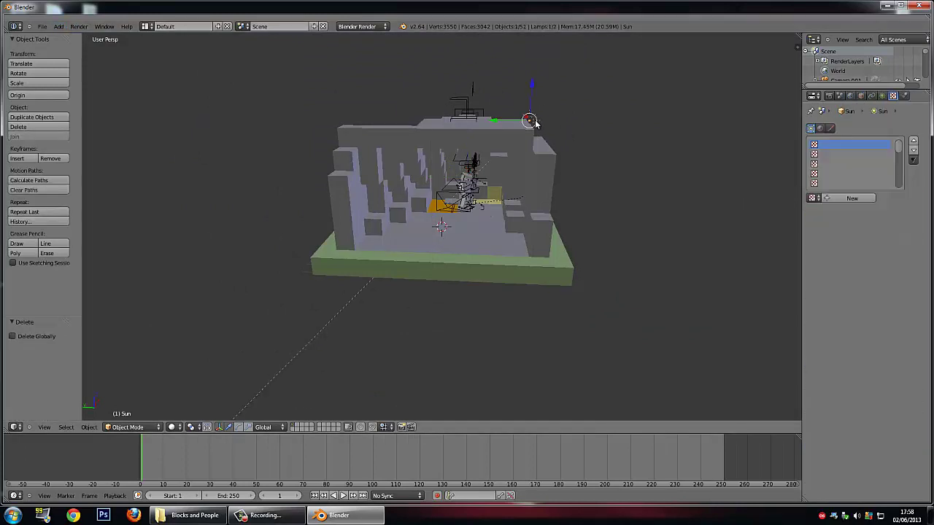
Step: Add a spot lamp and move it high in front of the cave entrance, by about (-14.2, 4.8, 11.6) and (-3, -5.5, 0.5)
click(61, 28)
mouse_move(80, 144)
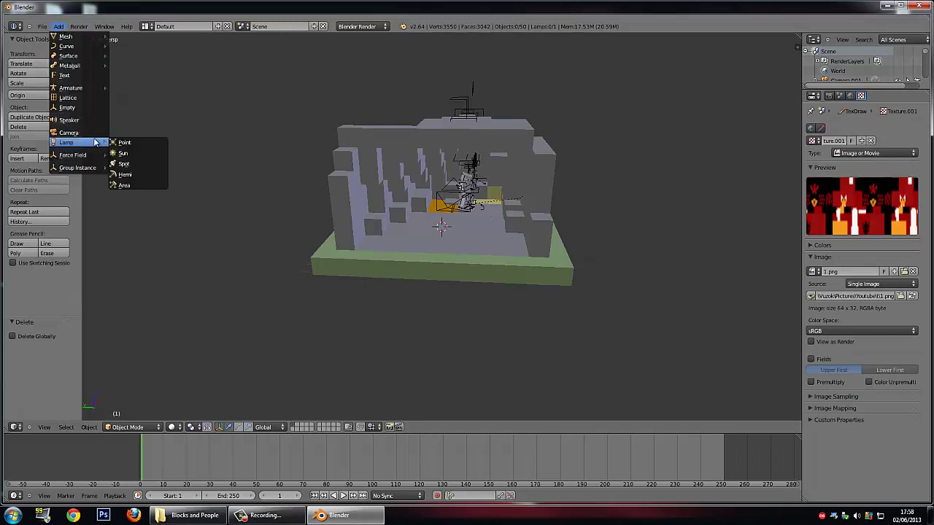
click(126, 164)
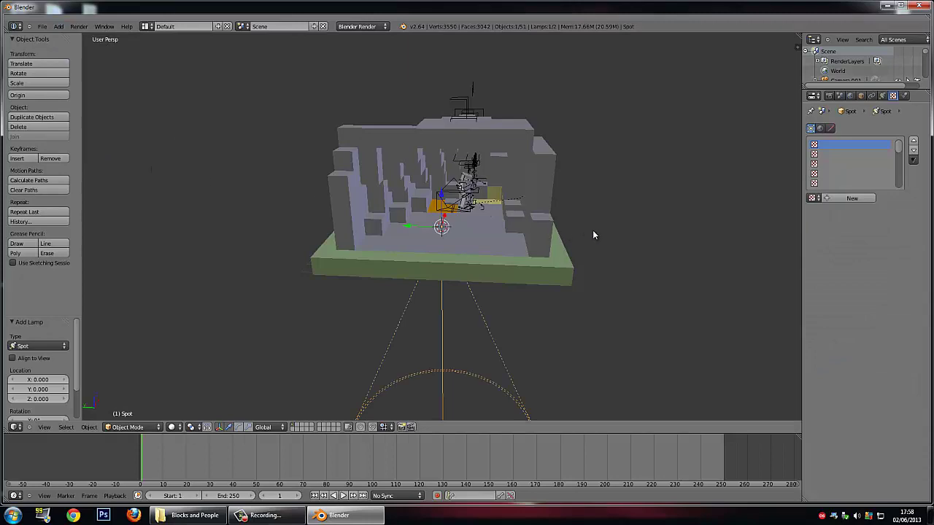
middle_drag(720, 335, 717, 357)
key(g)
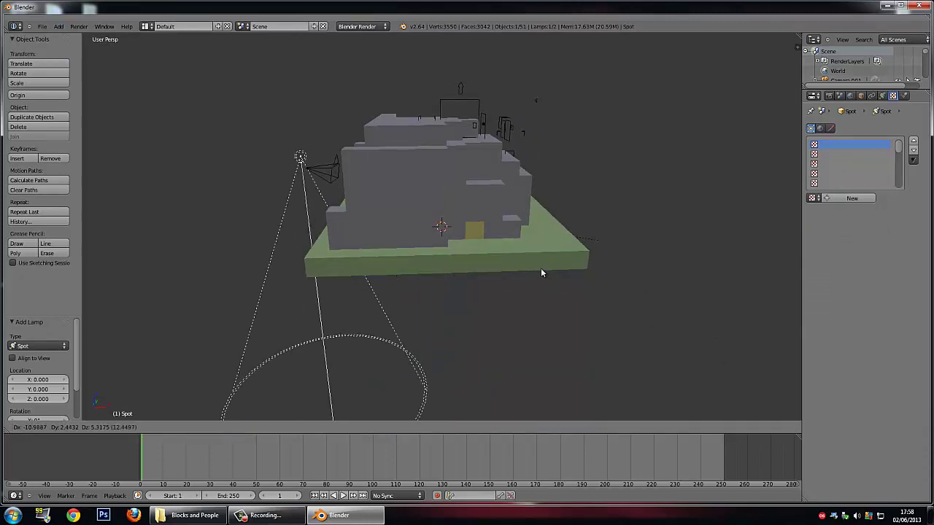
click(531, 198)
middle_drag(530, 199, 428, 139)
key(g)
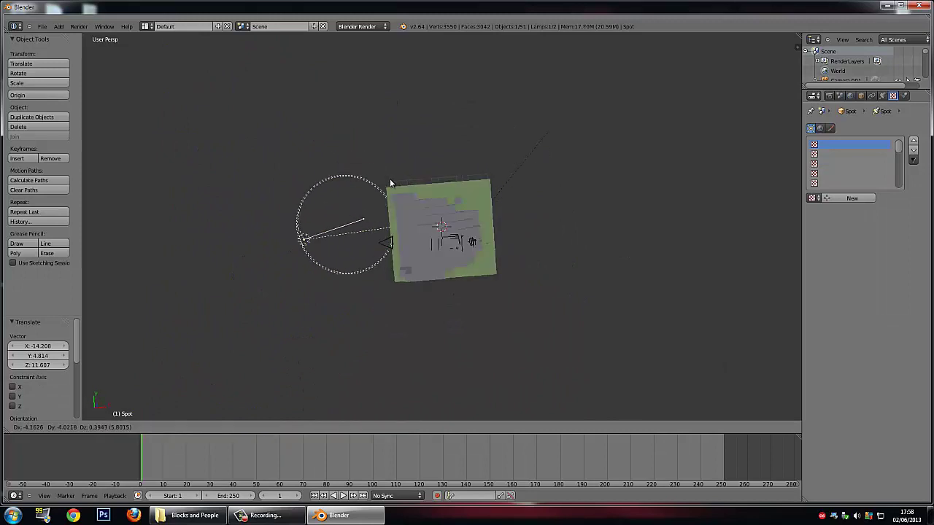
click(392, 184)
Step: Rotate the spot lamp by about -72.7° towards the cave and move it by about X -4.6, Y -5.4, Z -4.5
middle_drag(392, 184, 423, 156)
key(r)
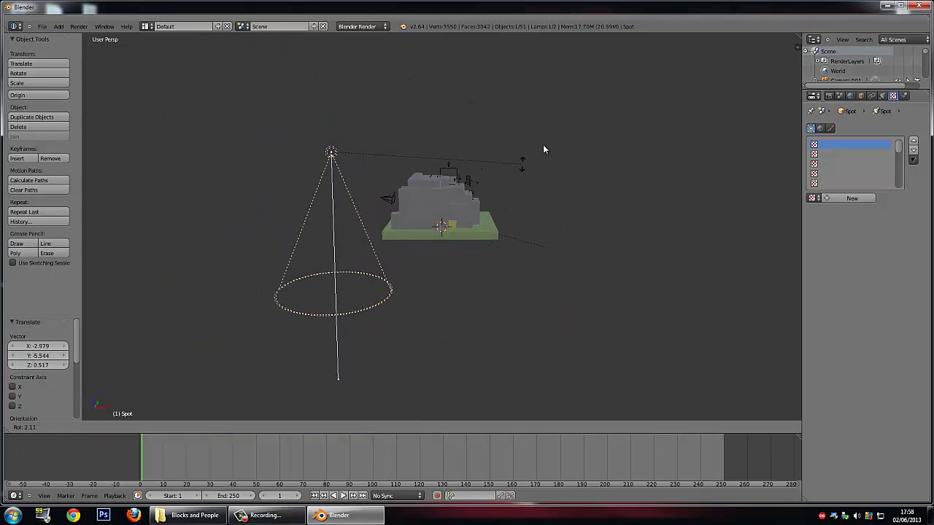
click(378, 92)
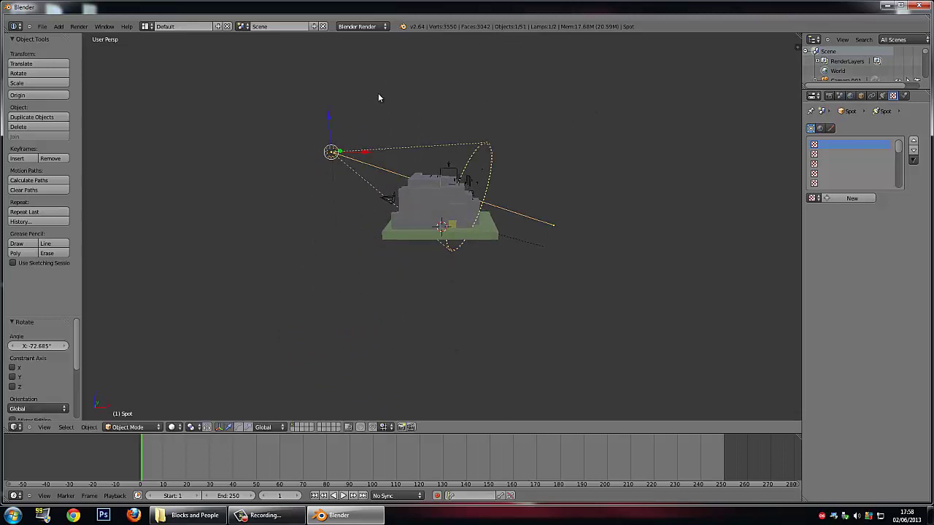
middle_drag(378, 92, 543, 146)
key(g)
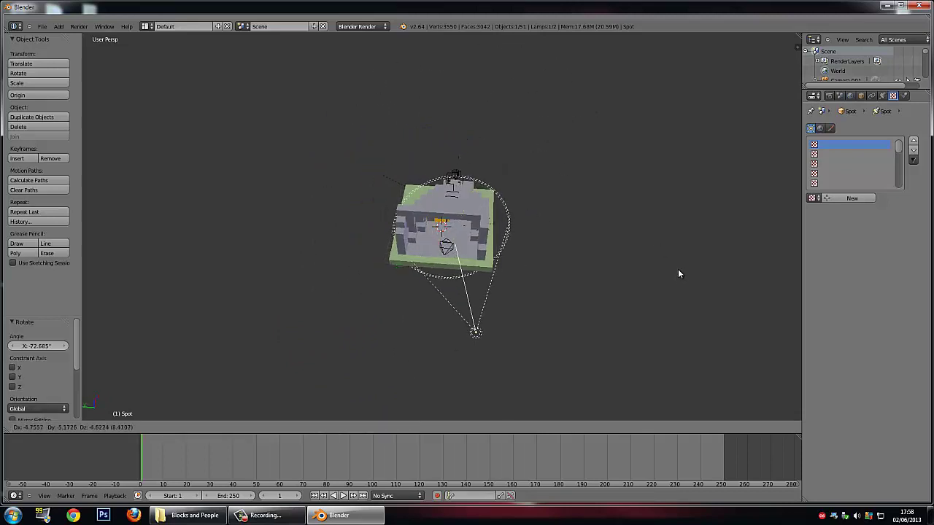
click(677, 268)
Step: Turn the spot lamp to aim into the cave and move it by about X 1.25, Y 2.84, Z 1.99
middle_drag(677, 272, 667, 313)
key(r)
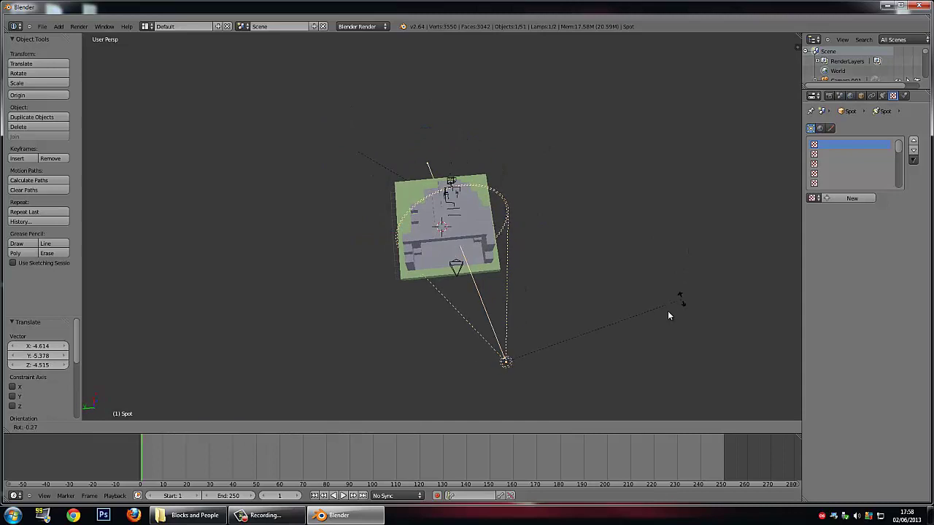
click(734, 330)
middle_drag(734, 330, 717, 234)
key(g)
click(694, 255)
Step: Render a still image of the cave lit by the spot lamp and return the area to the 3D View
scroll(711, 240, up, 4)
middle_drag(610, 236, 361, 329)
middle_drag(458, 241, 485, 215)
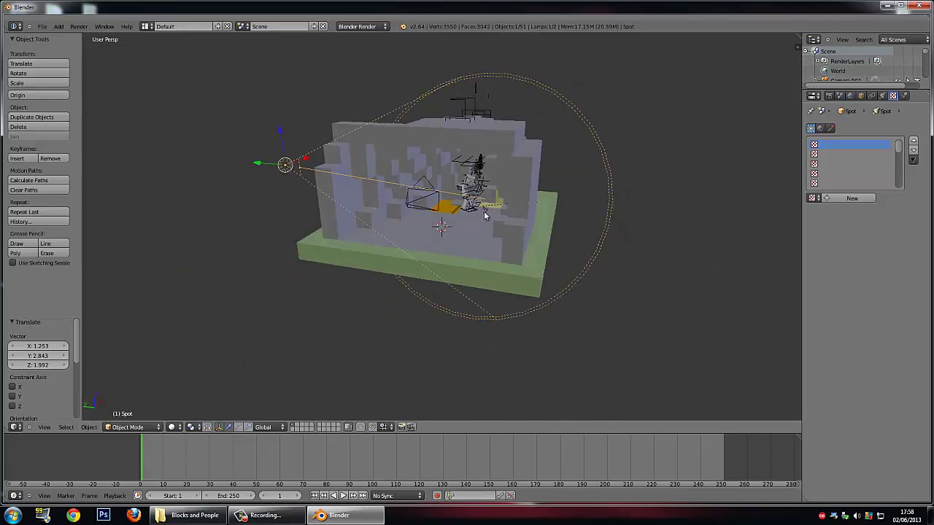
click(78, 26)
click(84, 37)
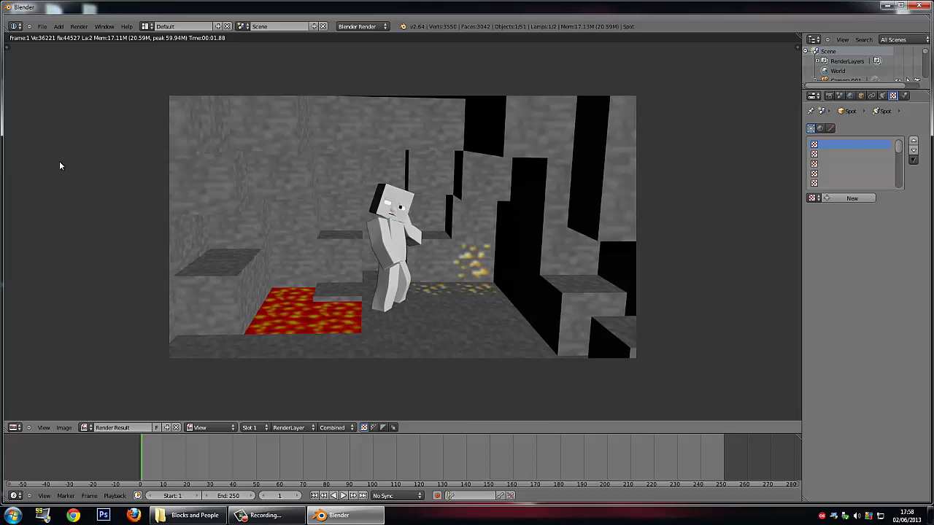
click(21, 428)
click(30, 417)
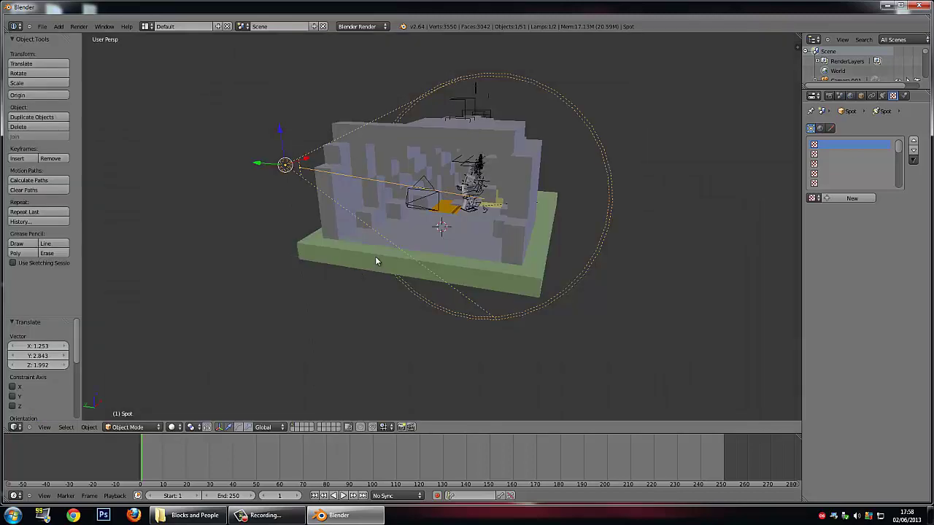
Step: Examine the image textures assigned to the character's body and to its armature
middle_drag(591, 208, 453, 197)
scroll(463, 189, up, 5)
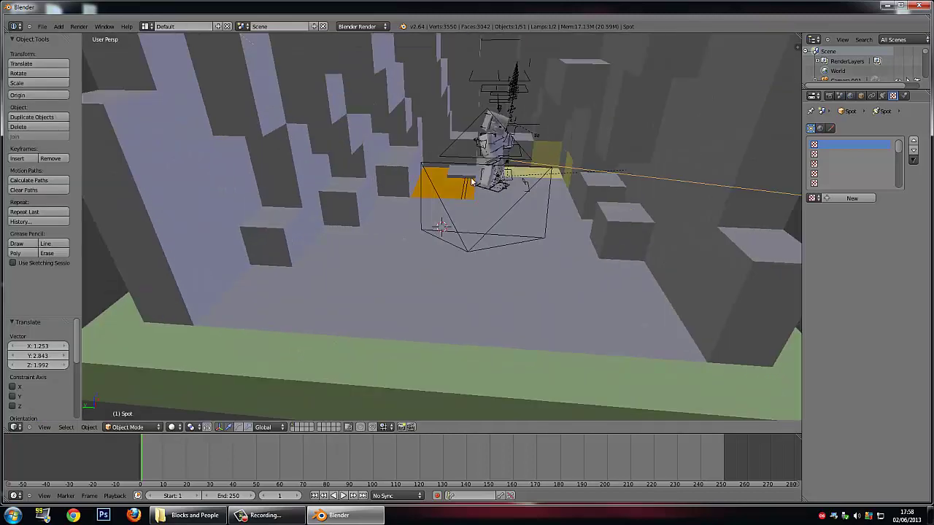
middle_drag(488, 167, 474, 168)
right_click(500, 150)
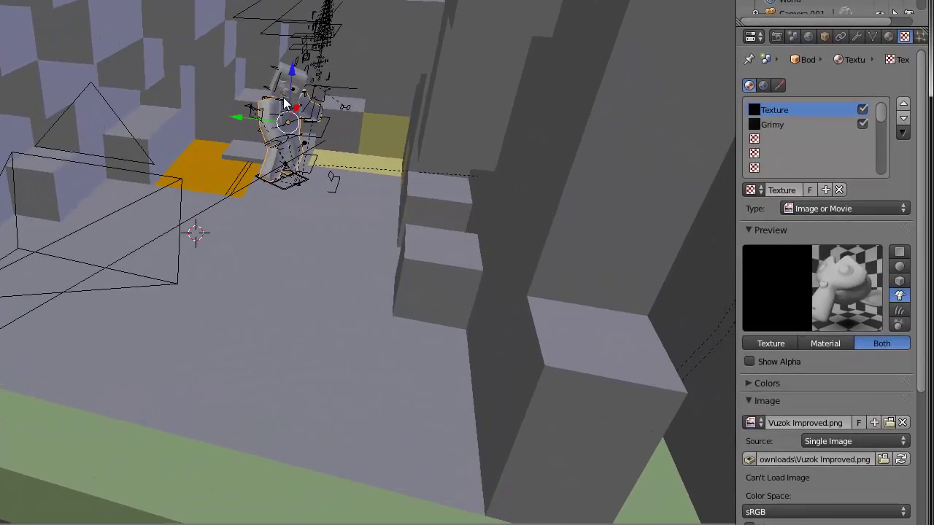
right_click(407, 124)
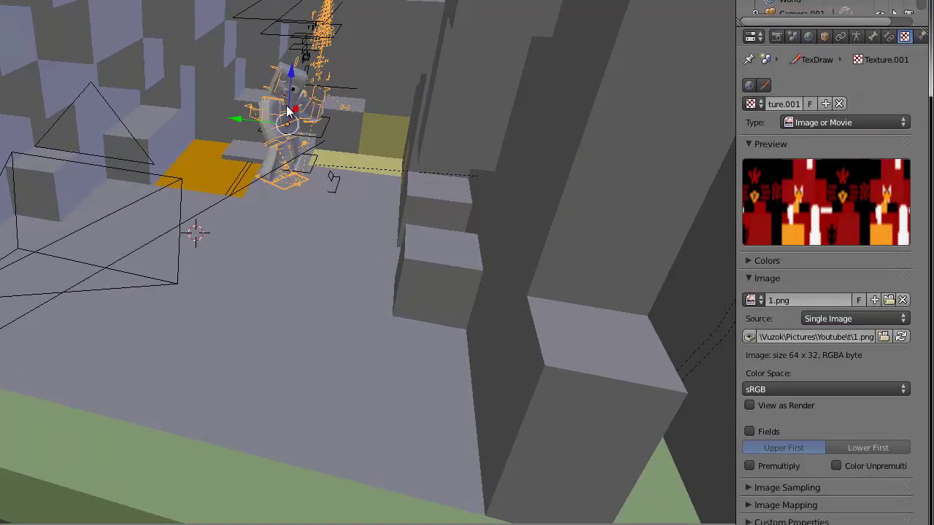
right_click(286, 122)
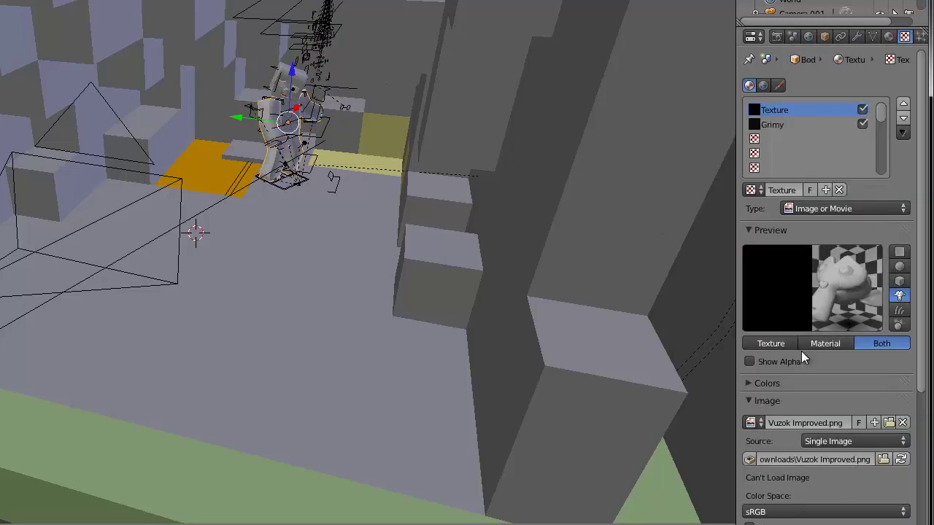
Step: Delete the Minecraft_Rig armature together with the character's body and head
right_click(287, 107)
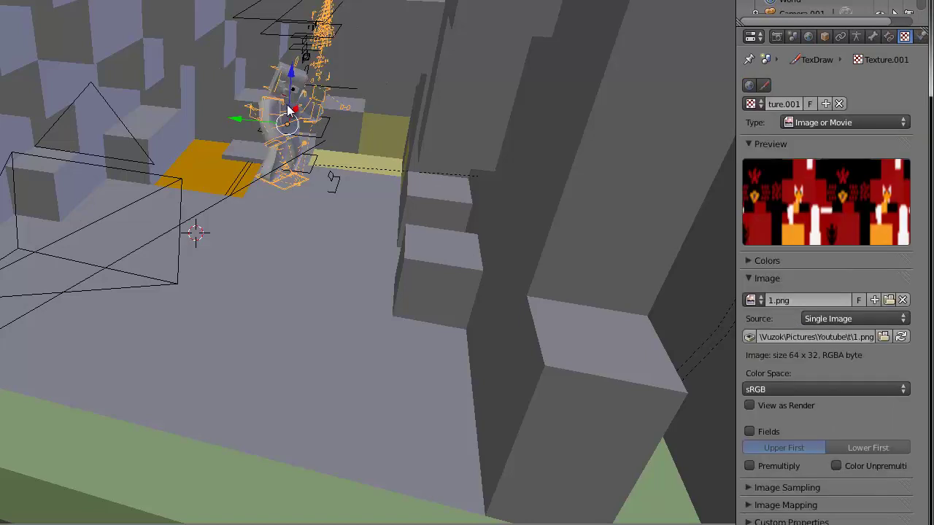
key(x)
click(292, 113)
right_click(205, 134)
key(x)
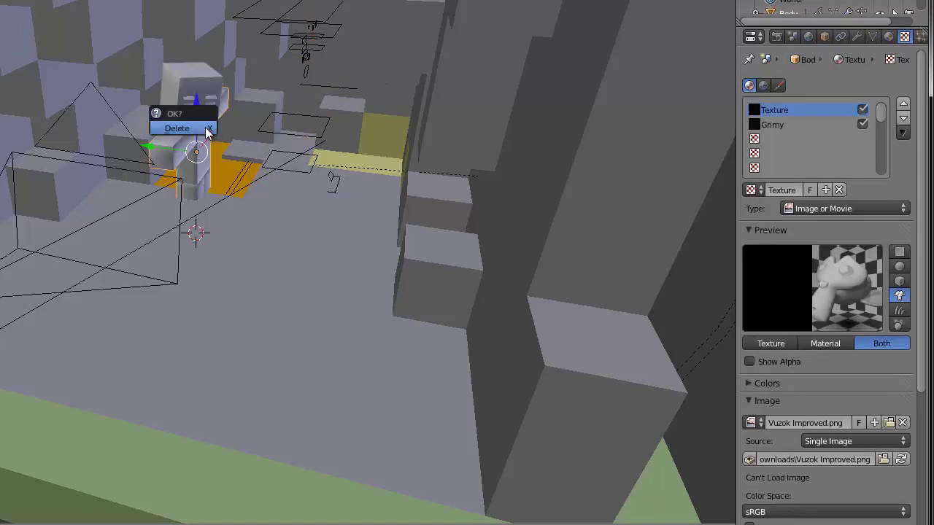
click(206, 125)
right_click(194, 115)
key(x)
click(190, 102)
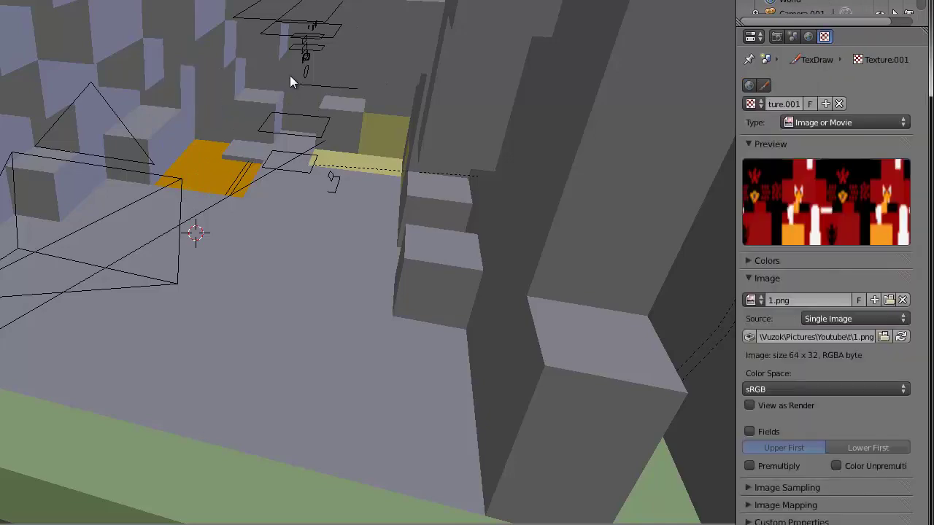
Step: Remove the leftover rig control shapes floating near the lava
right_click(305, 42)
right_click(312, 53)
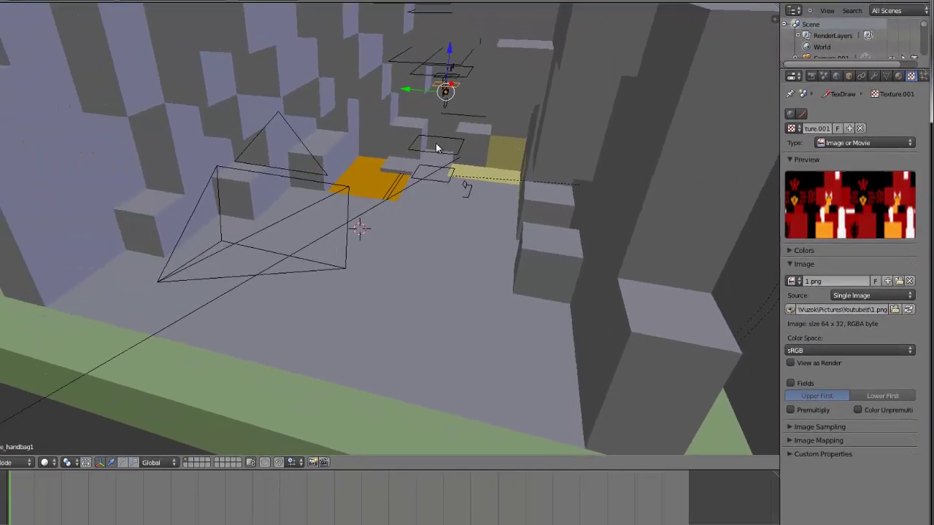
right_click(301, 121)
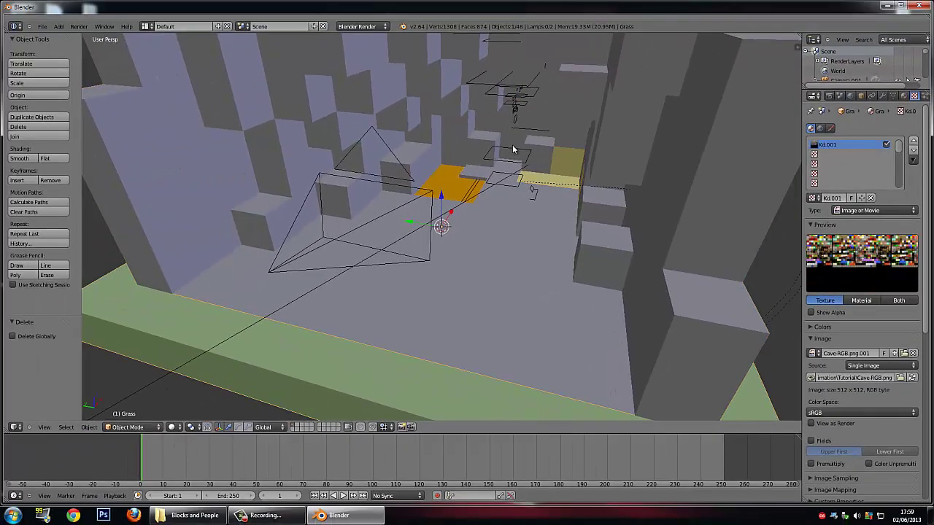
right_click(513, 150)
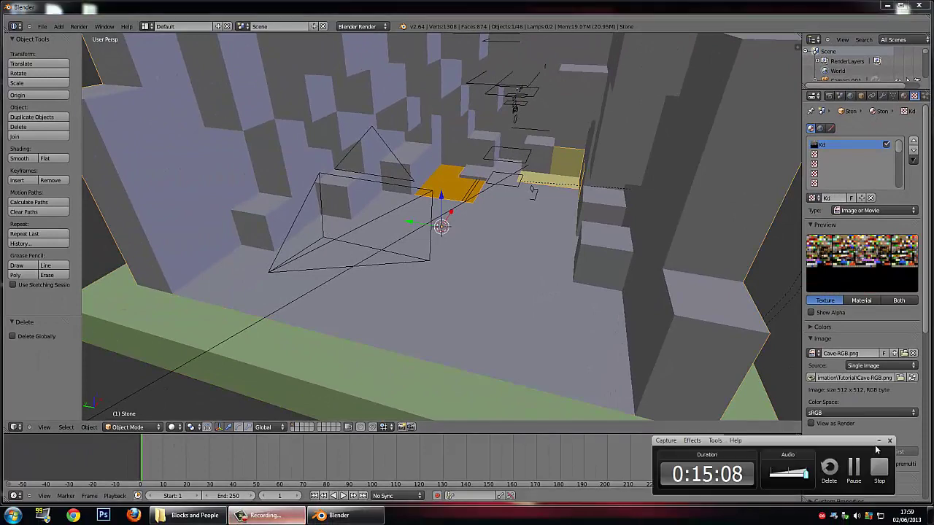
Step: Append the Mob_Chicken and Mob_Chicken_Bones objects from Minecraft_Mob_Rig.blend into the scene
key(shift+F1)
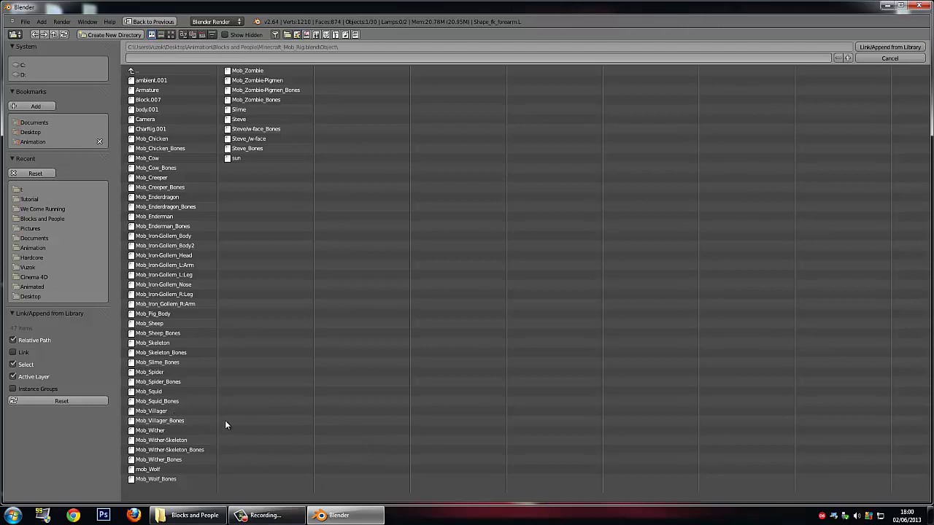
click(180, 411)
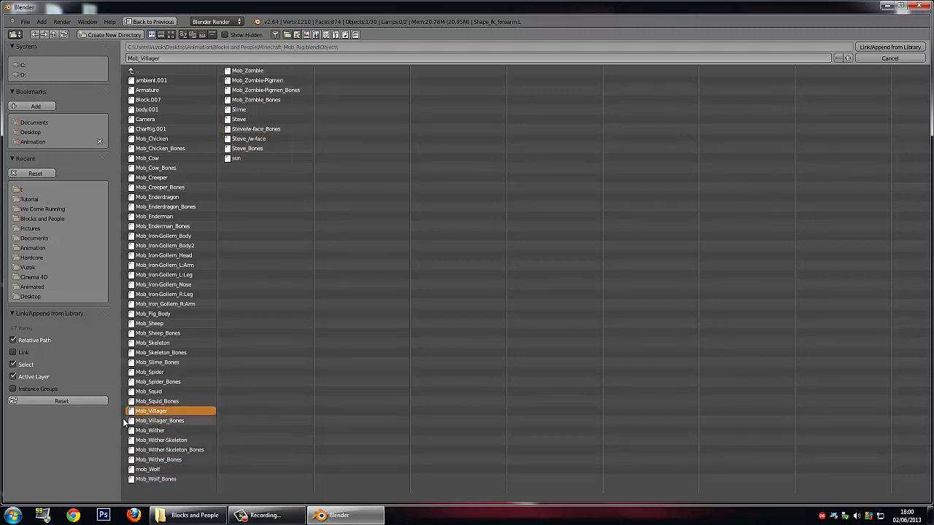
shift+click(150, 421)
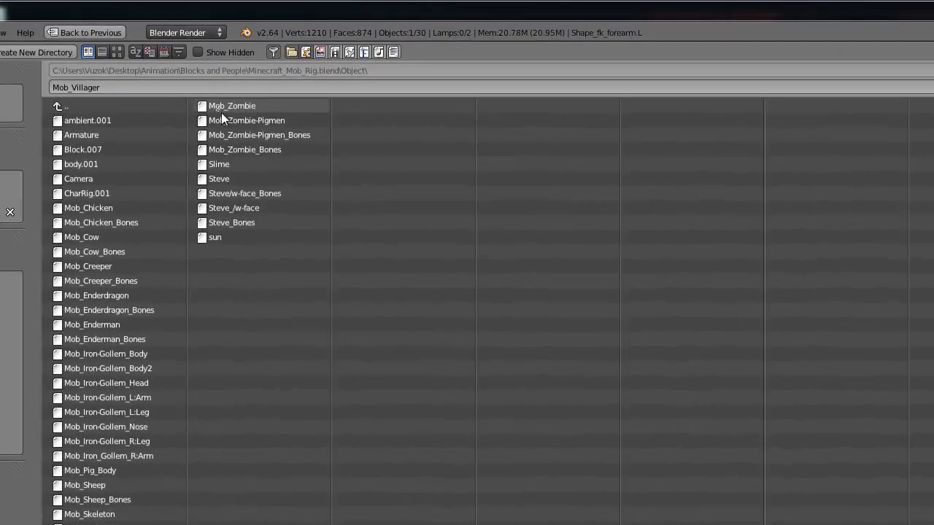
drag(221, 112, 237, 163)
click(248, 291)
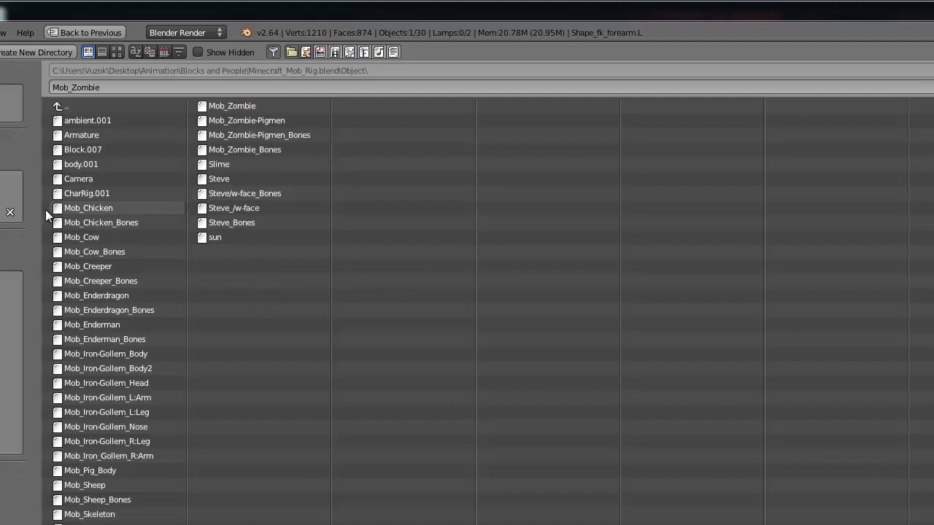
drag(45, 209, 75, 228)
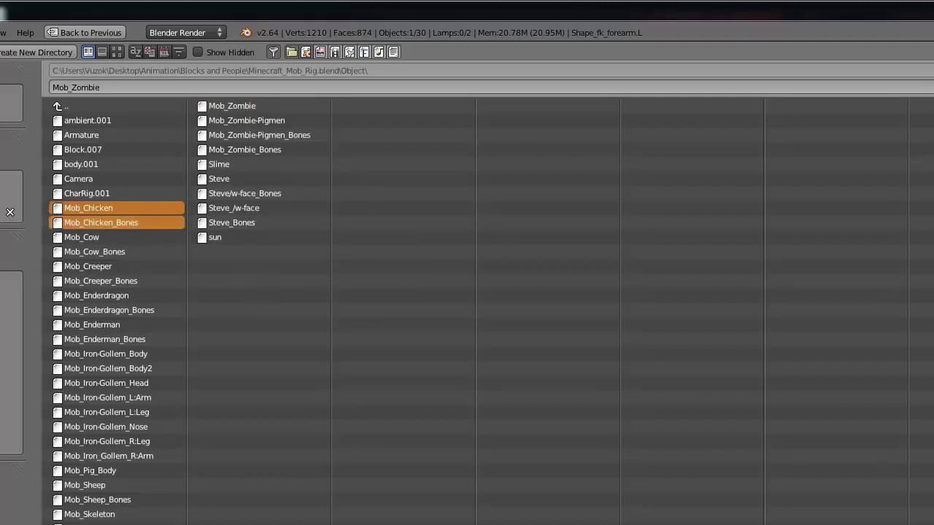
key(Return)
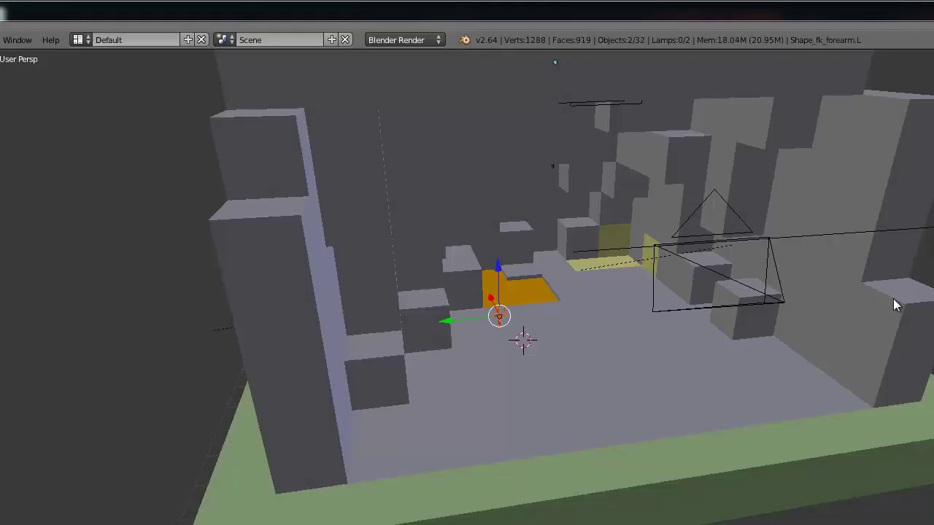
Step: Scale up the chicken together with its bones and move it beside the lava pool
key(s)
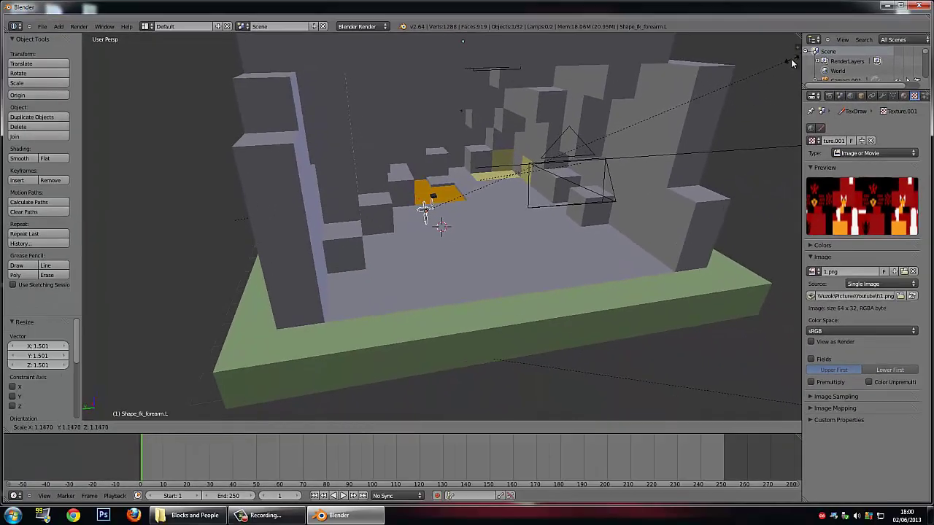
click(791, 58)
key(s)
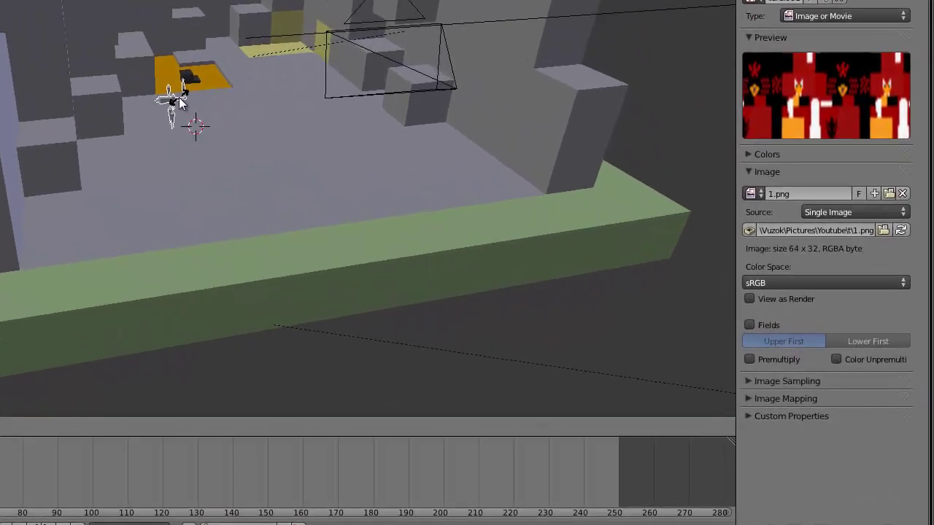
click(413, 200)
middle_drag(329, 341, 546, 318)
key(g)
middle_drag(654, 318, 537, 313)
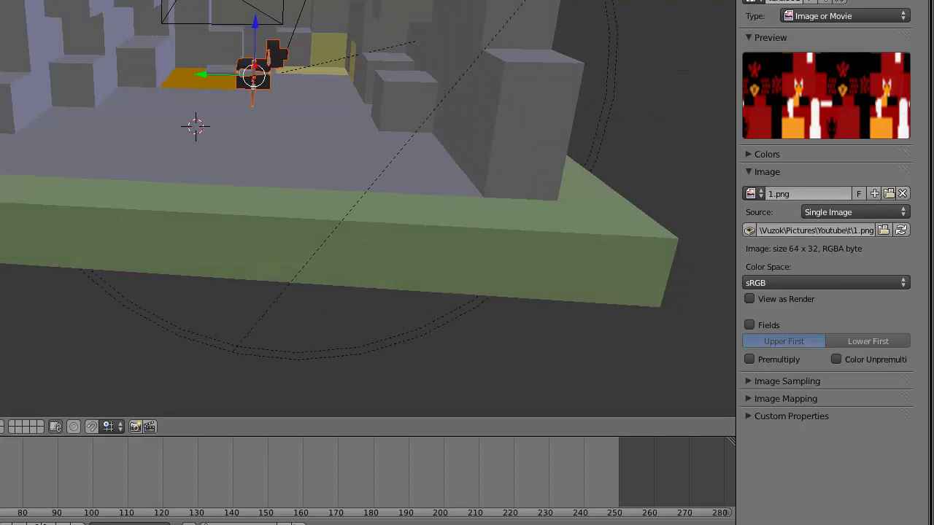
click(839, 1)
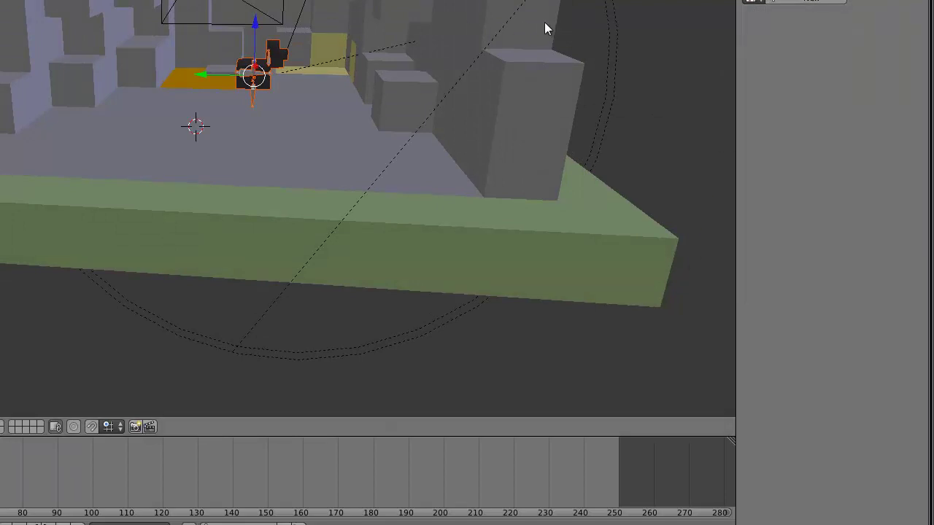
Step: Render a still image of the chicken in the cave and return the area to the 3D View
middle_drag(547, 25, 578, 78)
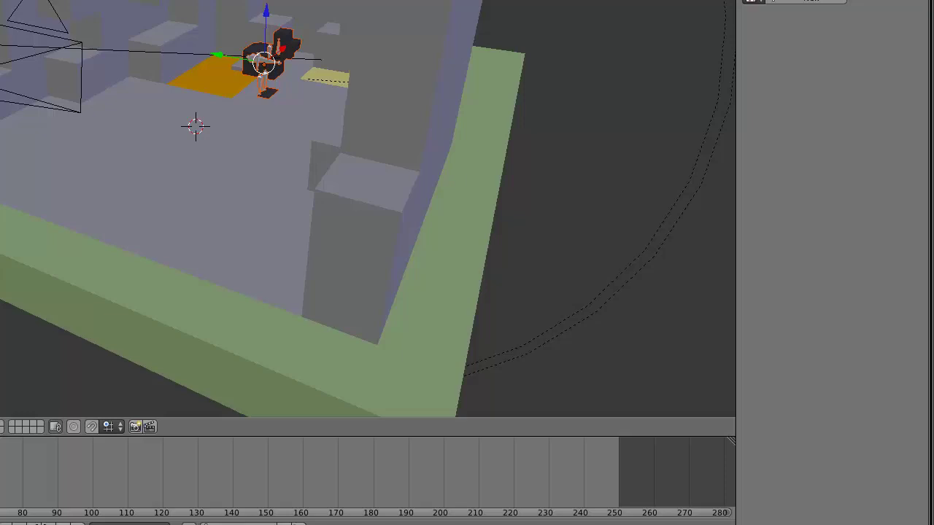
key(F12)
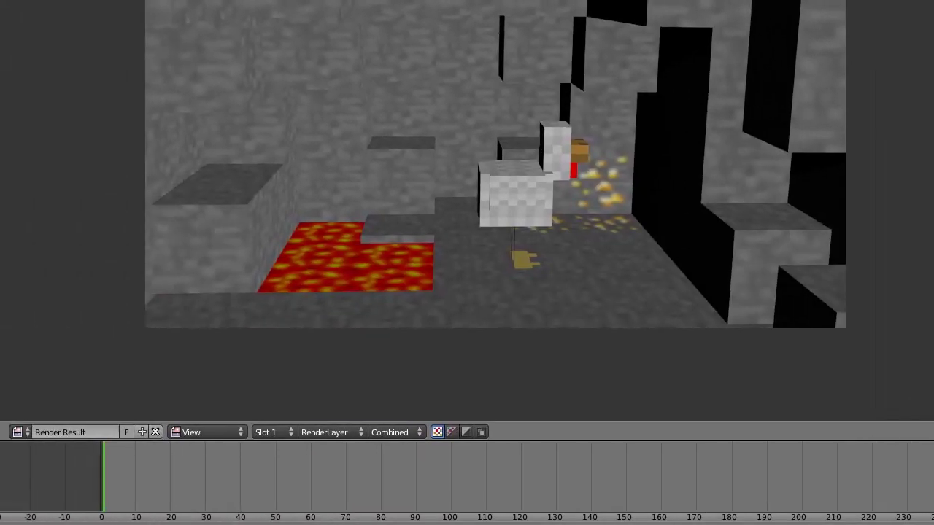
click(19, 434)
click(34, 420)
Step: Rotate the chicken and its bones as seen from above, then rotate them again by about -11°
middle_drag(786, 150, 817, 246)
key(r)
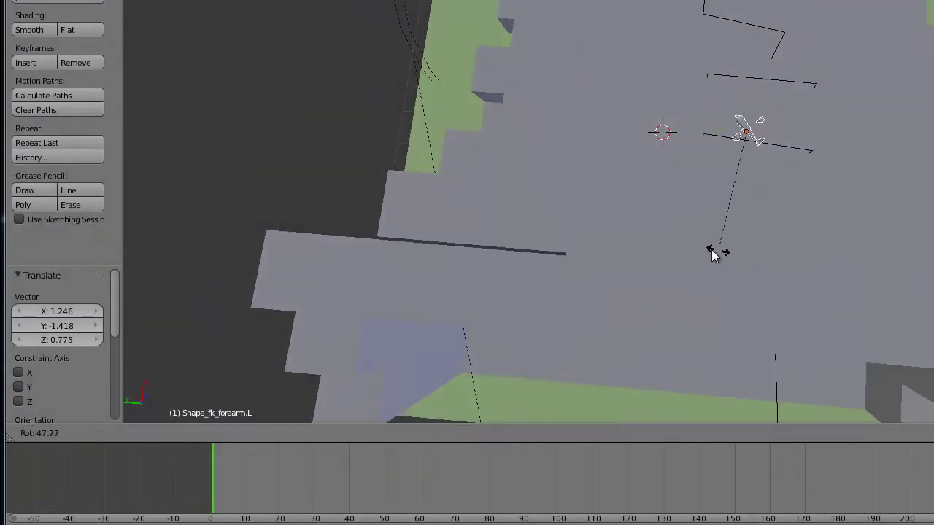
click(671, 248)
middle_drag(671, 248, 682, 71)
key(r)
click(796, 71)
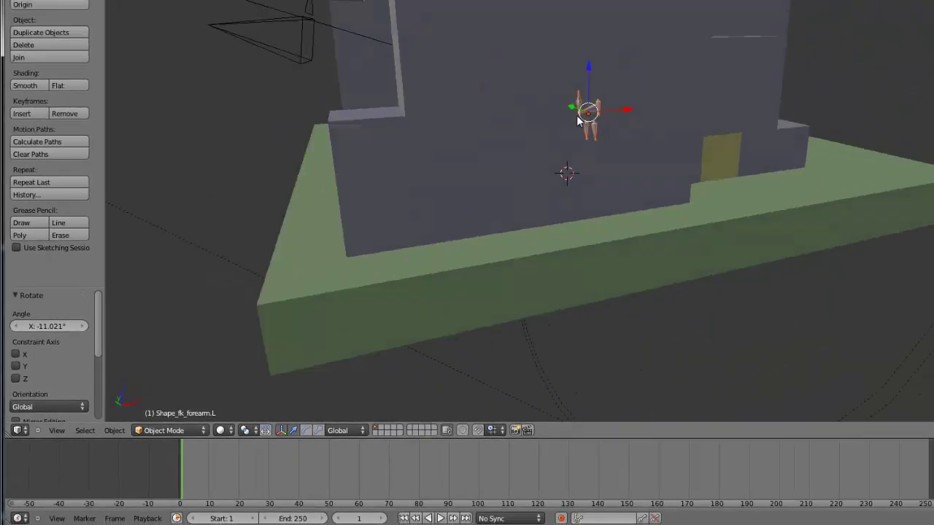
Step: Reposition the chicken and its bones on the cave floor between the lava and the gold ore
middle_drag(577, 120, 540, 110)
key(g)
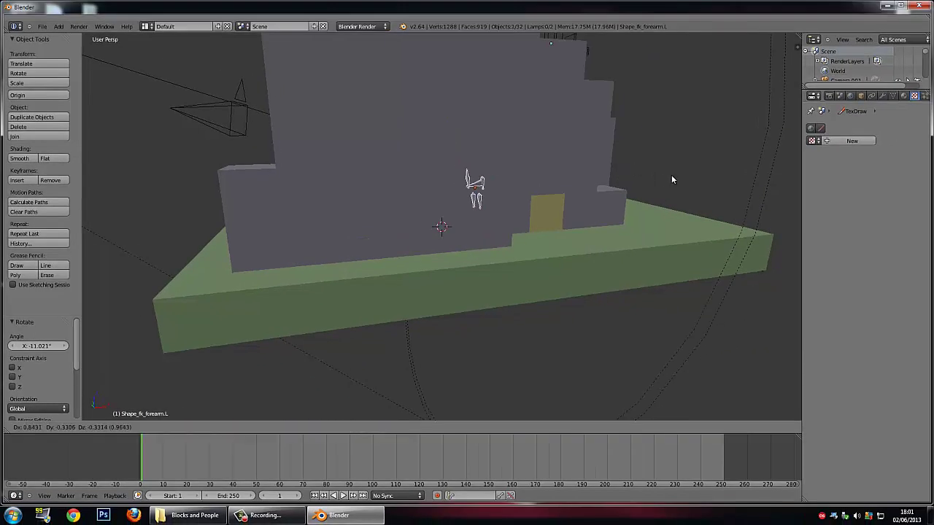
click(872, 108)
middle_drag(875, 107, 933, 110)
middle_drag(780, 177, 659, 221)
key(g)
click(538, 304)
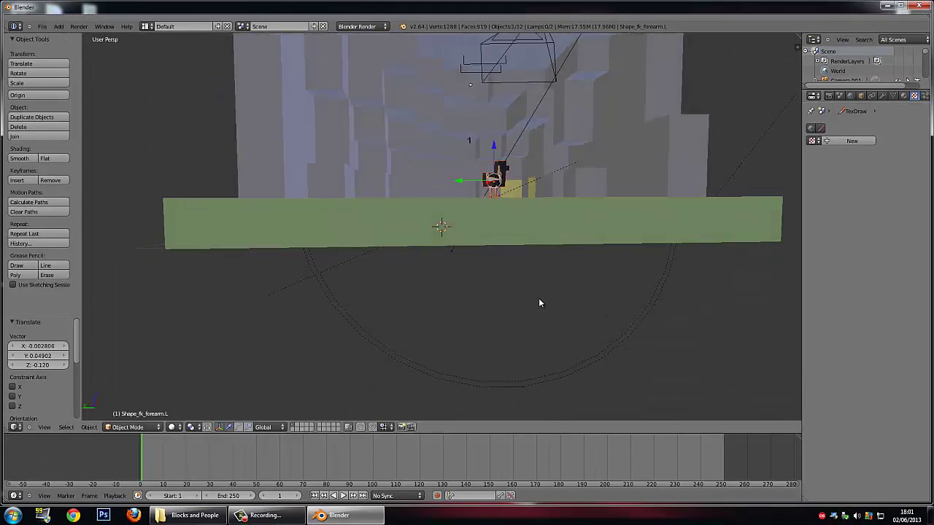
middle_drag(538, 304, 532, 318)
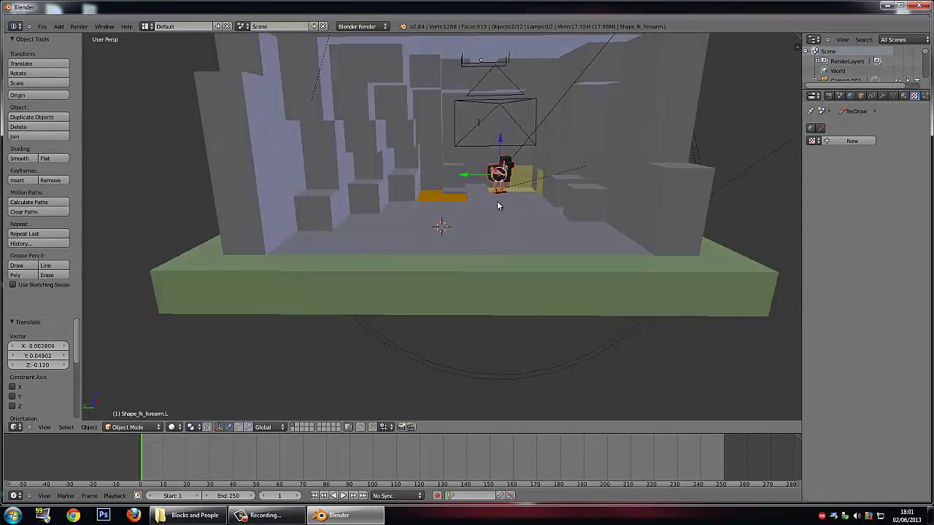
middle_drag(497, 206, 548, 170)
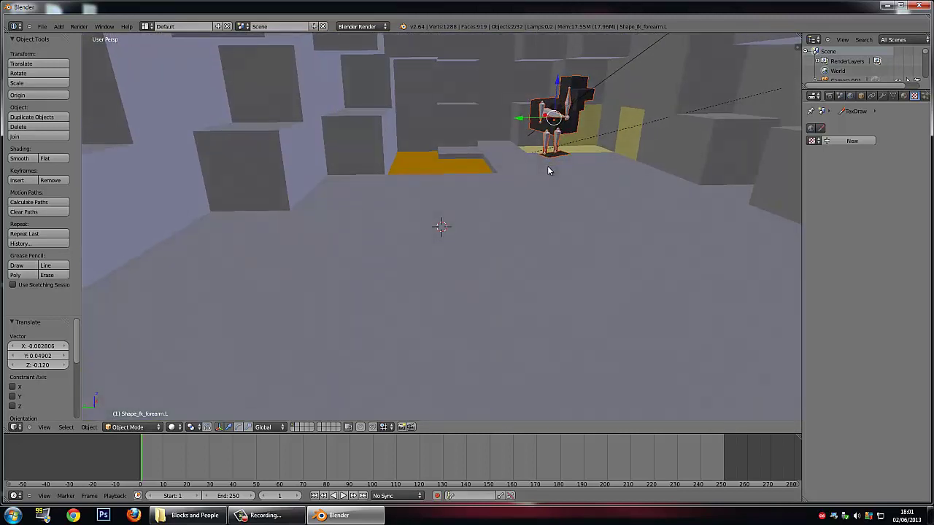
Step: Display the scene with Textured viewport shading and lower the chicken by about 0.12 units toward the floor
click(171, 427)
click(188, 388)
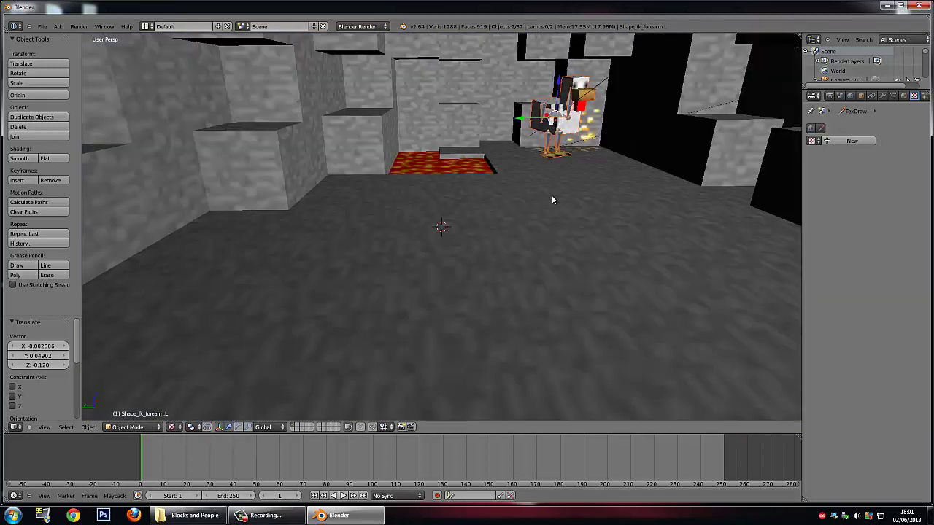
mouse_move(552, 199)
middle_down()
mouse_move(565, 188)
mouse_move(555, 199)
middle_up()
middle_drag(553, 143, 530, 292)
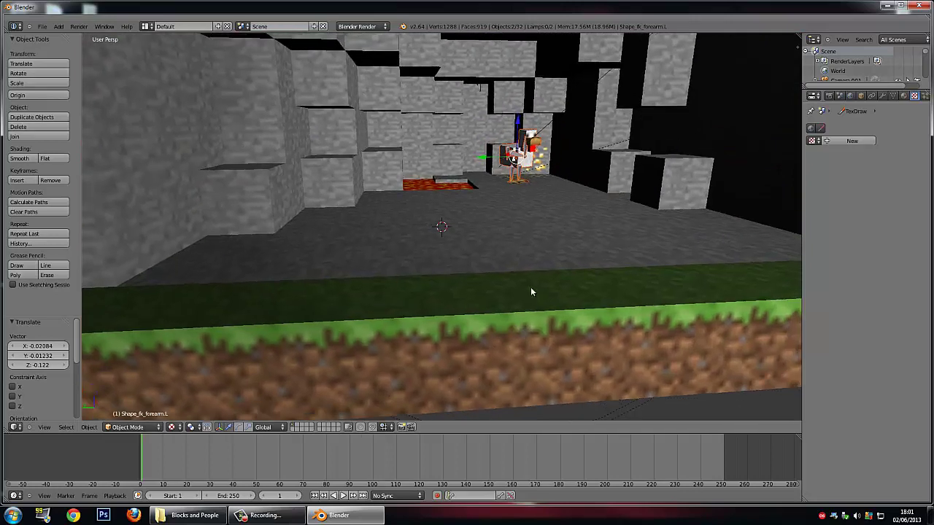
middle_drag(548, 179, 527, 146)
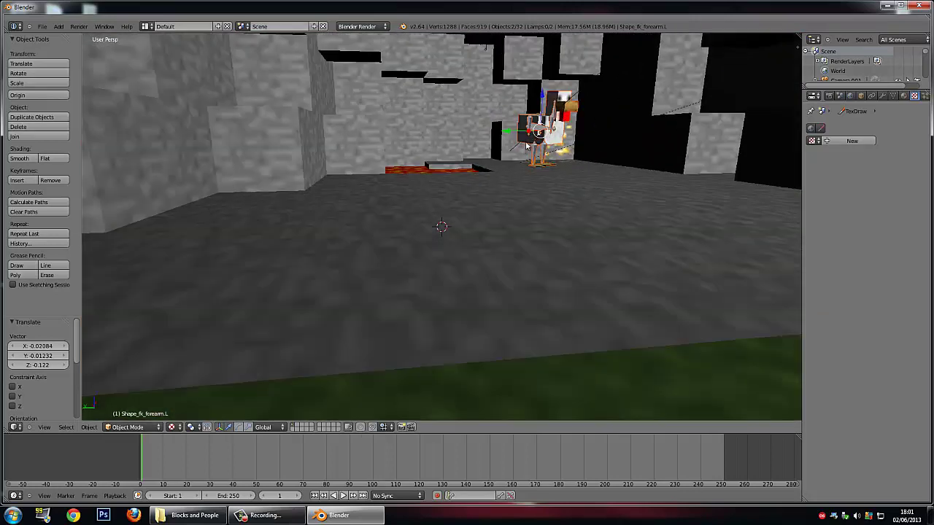
Step: Select the Mob_Chicken_Bones armature on its own and put it into Pose Mode
right_click(540, 130)
right_click(536, 130)
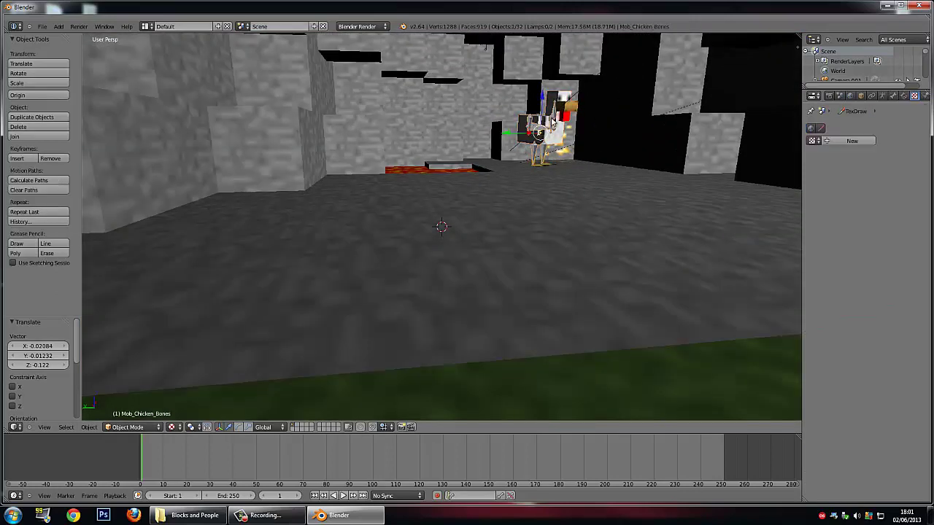
click(130, 427)
click(132, 428)
click(142, 396)
Step: Try rotating the chicken's head bone
right_click(555, 115)
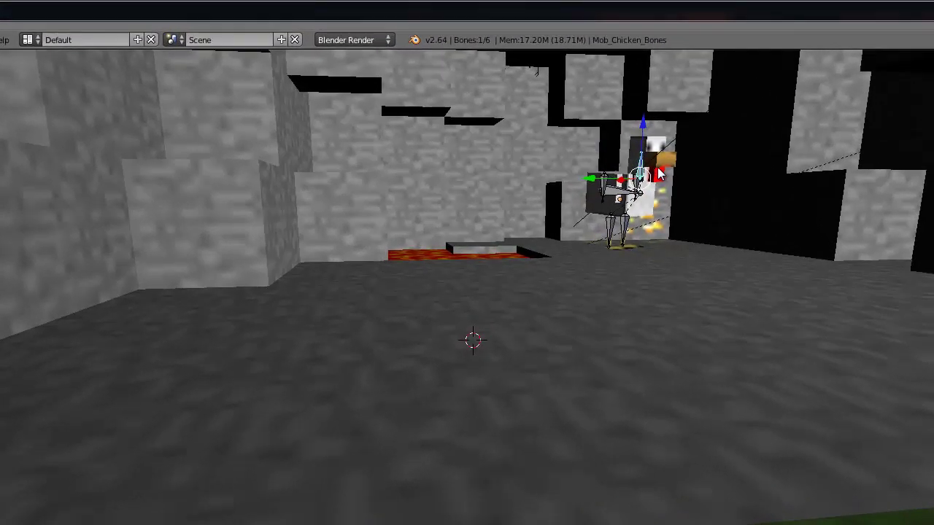
middle_drag(657, 167, 665, 169)
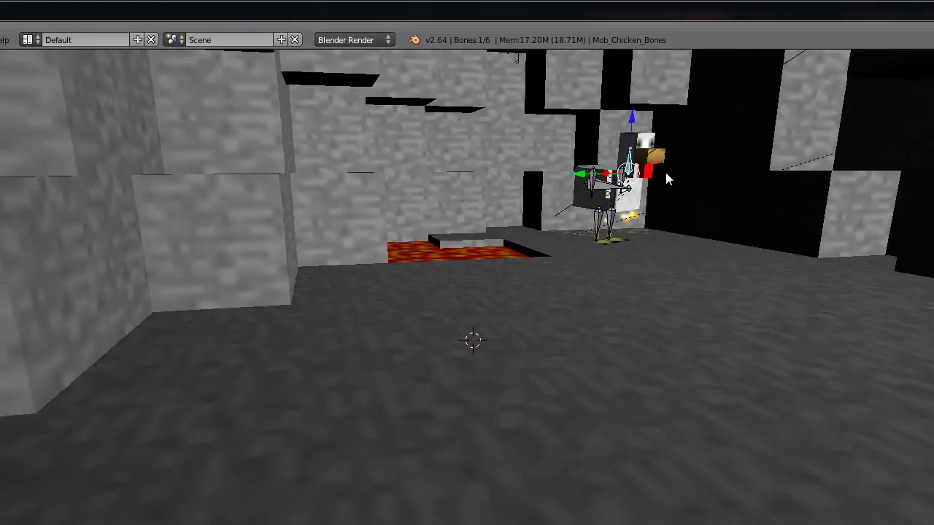
key(r)
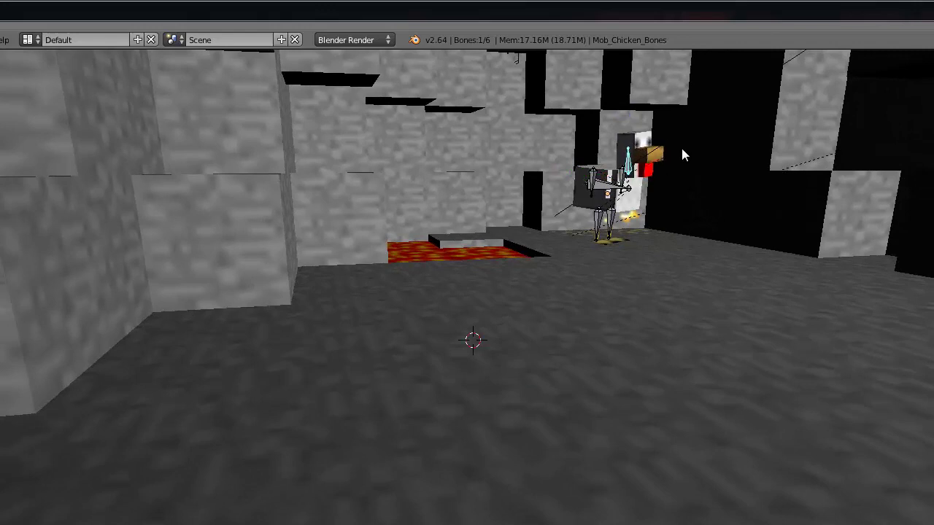
click(686, 155)
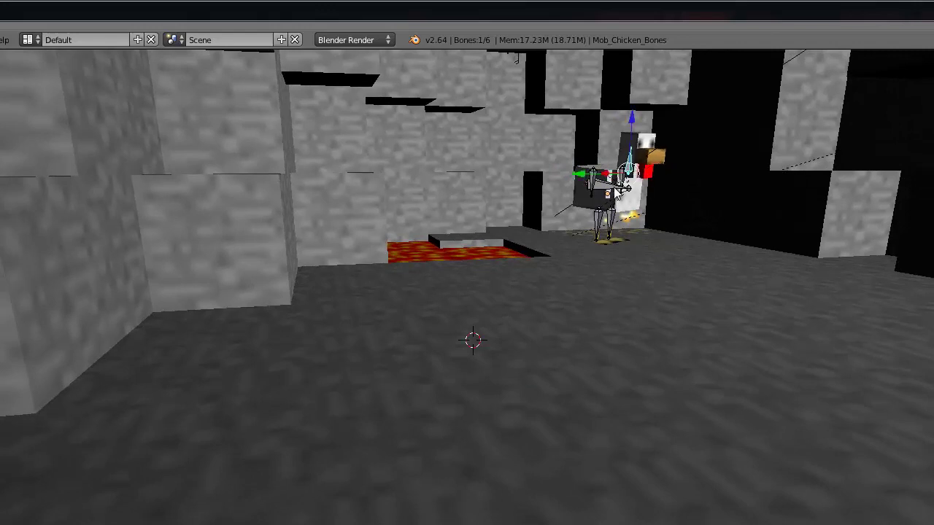
Step: Try moving the chicken's body bone and rotating one of its leg bones
right_click(612, 186)
key(g)
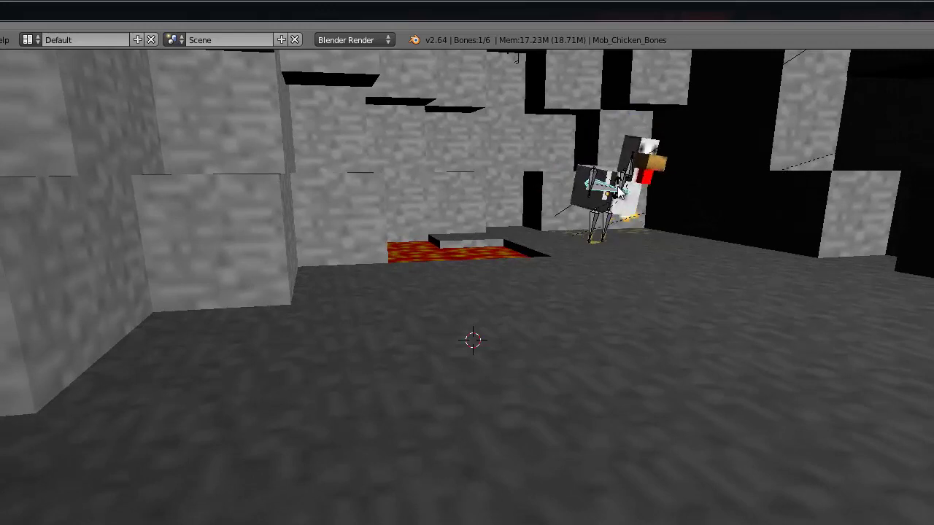
click(620, 188)
right_click(609, 219)
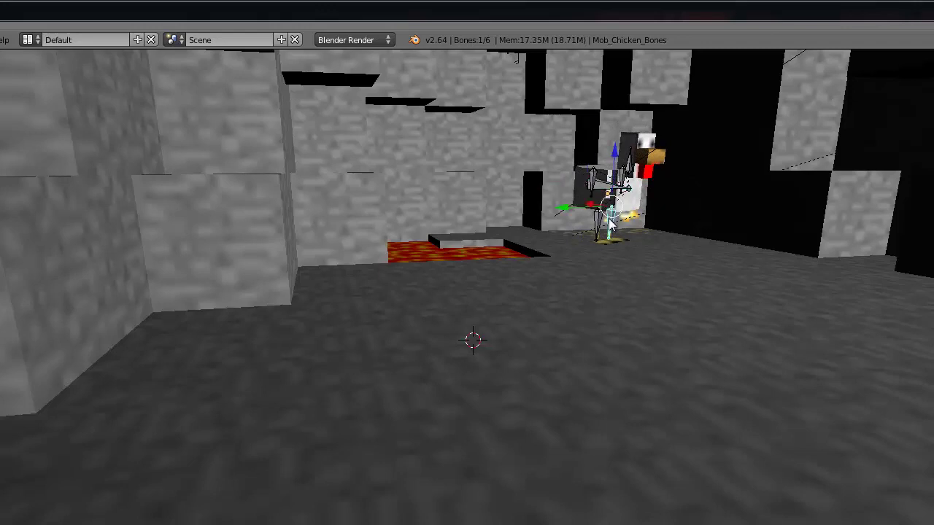
key(r)
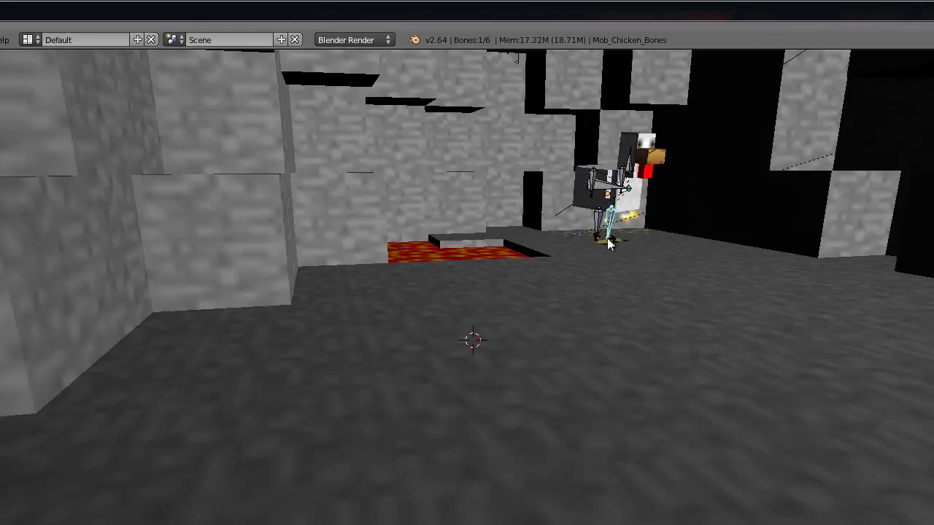
click(610, 243)
right_click(595, 184)
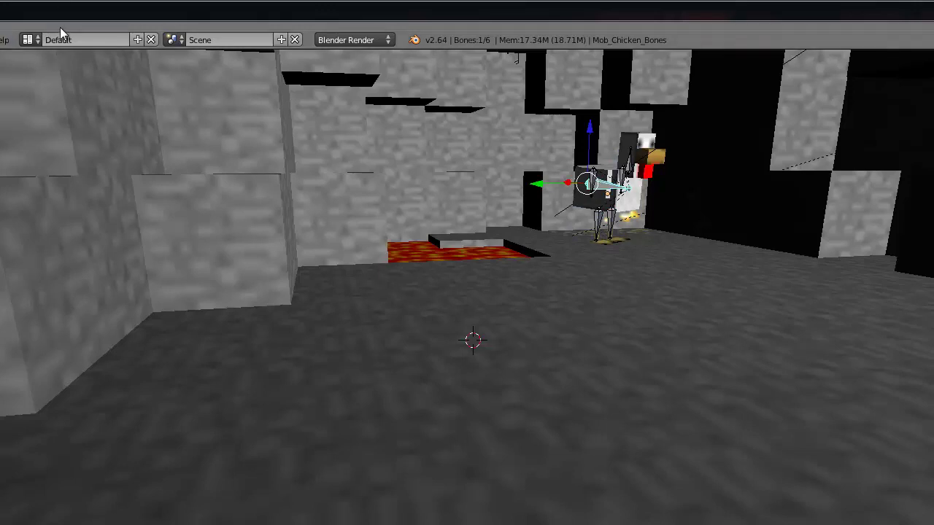
Step: Switch the screen layout to Animation and select the Stone cave mesh
click(27, 40)
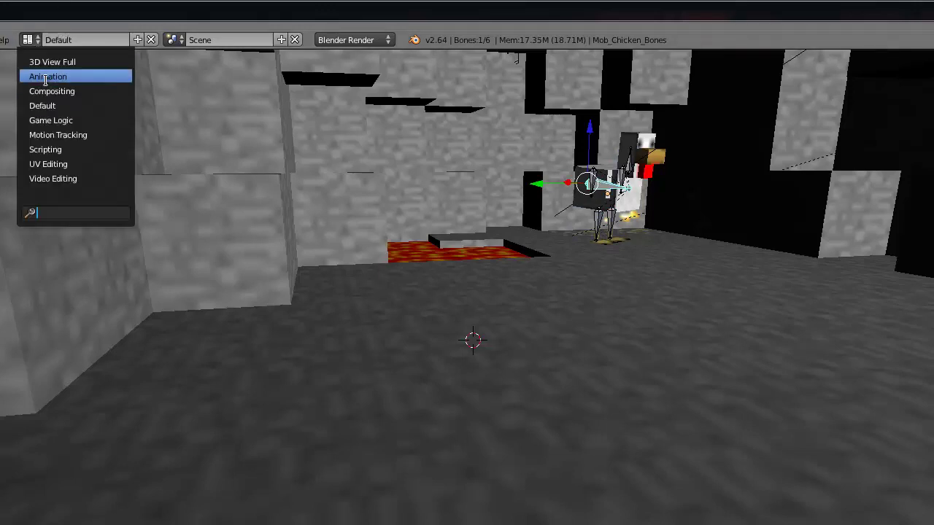
click(45, 76)
middle_drag(492, 201, 673, 213)
middle_drag(547, 219, 573, 178)
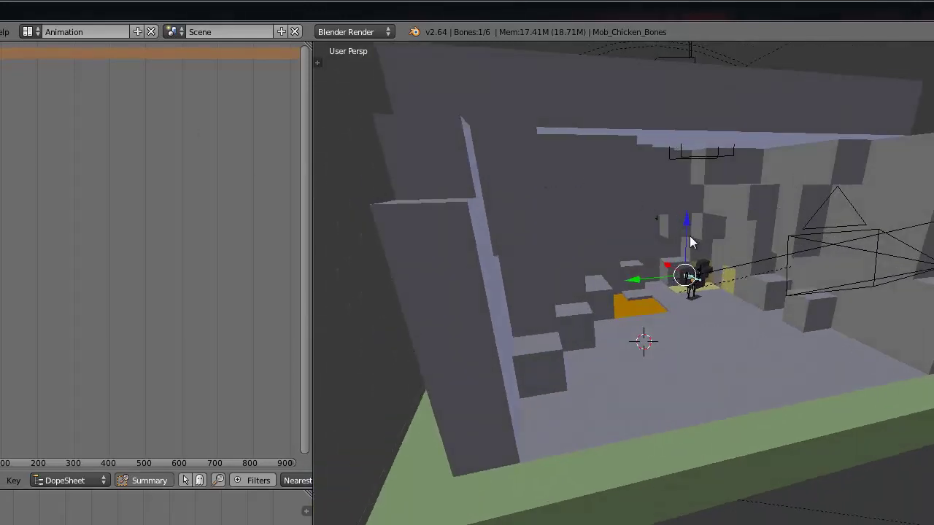
right_click(699, 276)
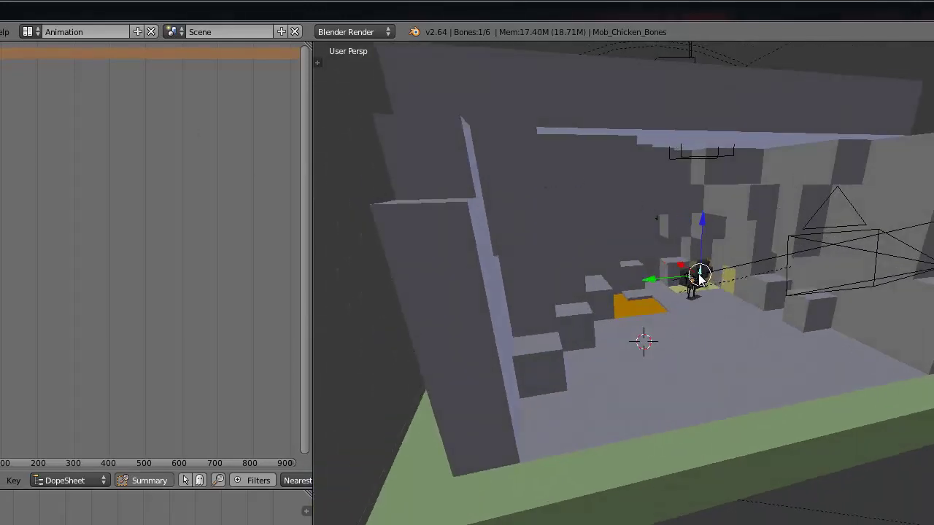
right_click(636, 182)
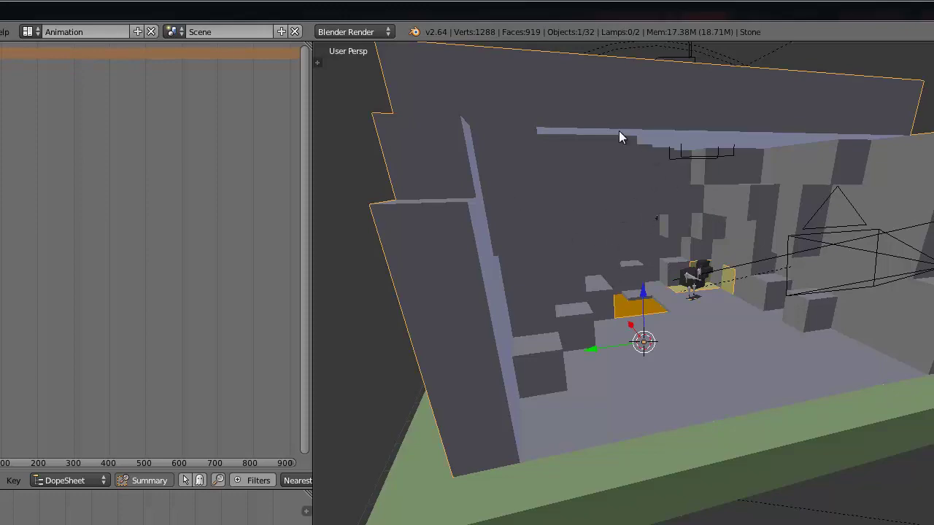
middle_drag(618, 136, 640, 163)
middle_drag(598, 119, 616, 170)
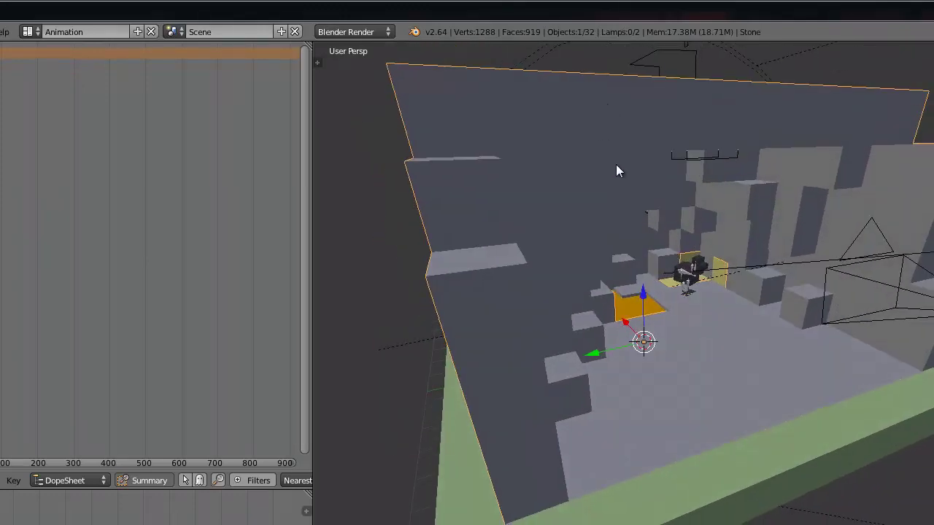
Step: Select all scene objects and insert Location and Rotation keyframes for them at frame 1
key(a)
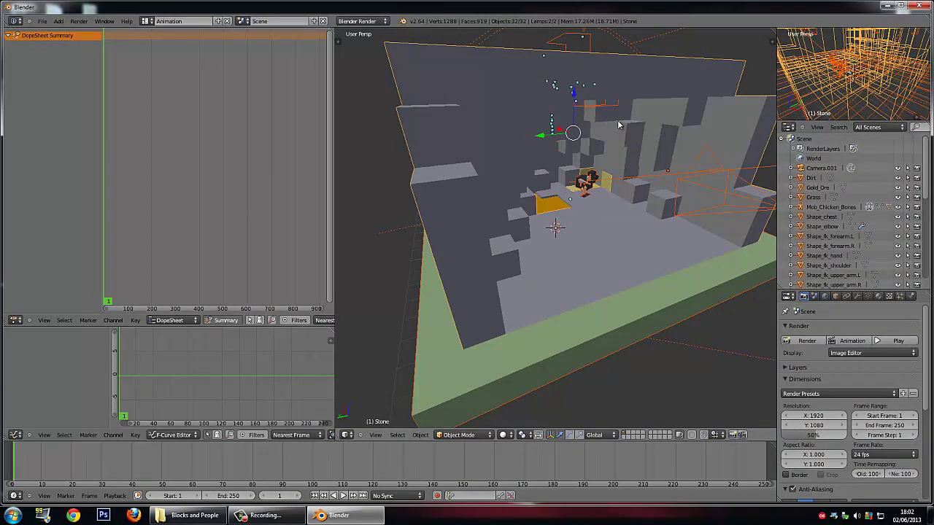
scroll(614, 125, down, 2)
middle_drag(612, 125, 596, 124)
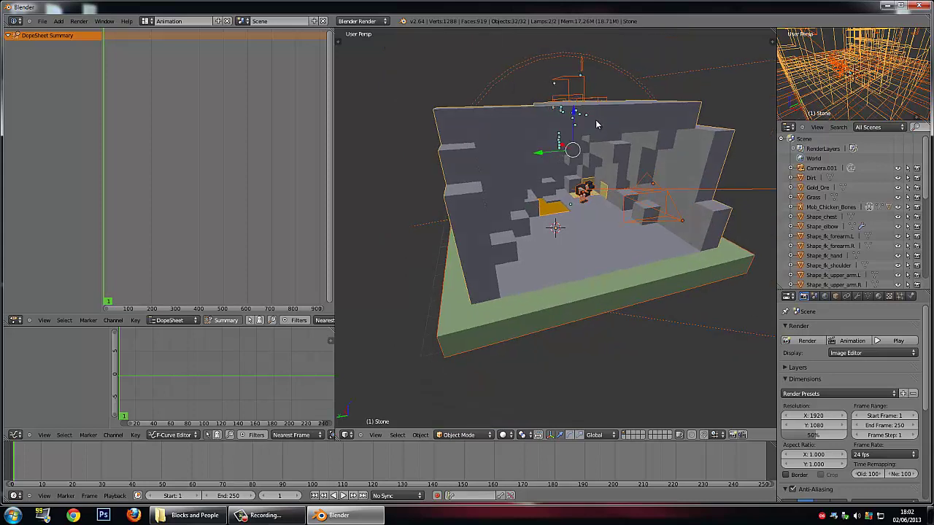
key(i)
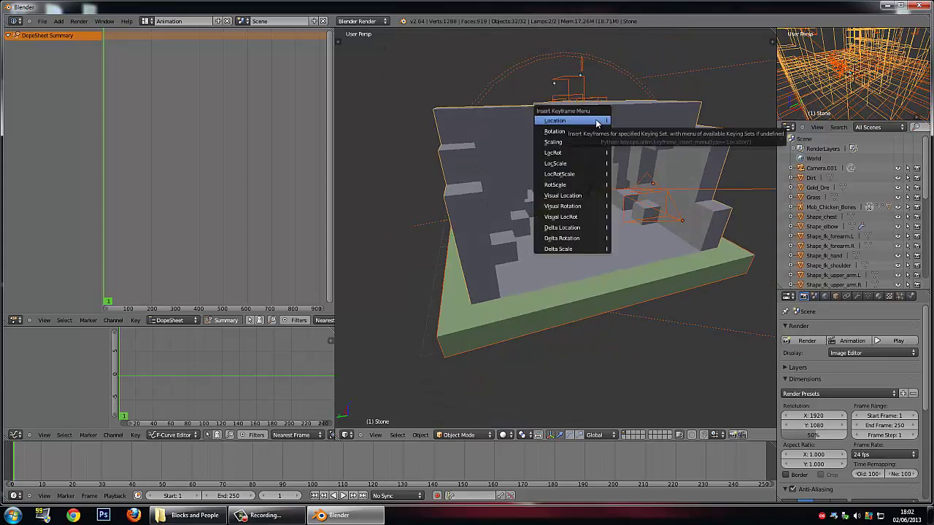
click(595, 123)
key(i)
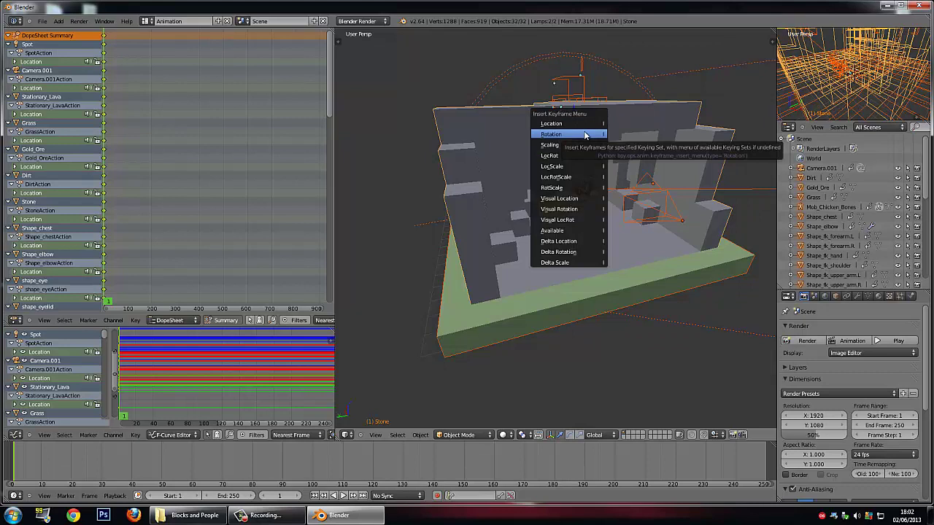
click(584, 136)
key(i)
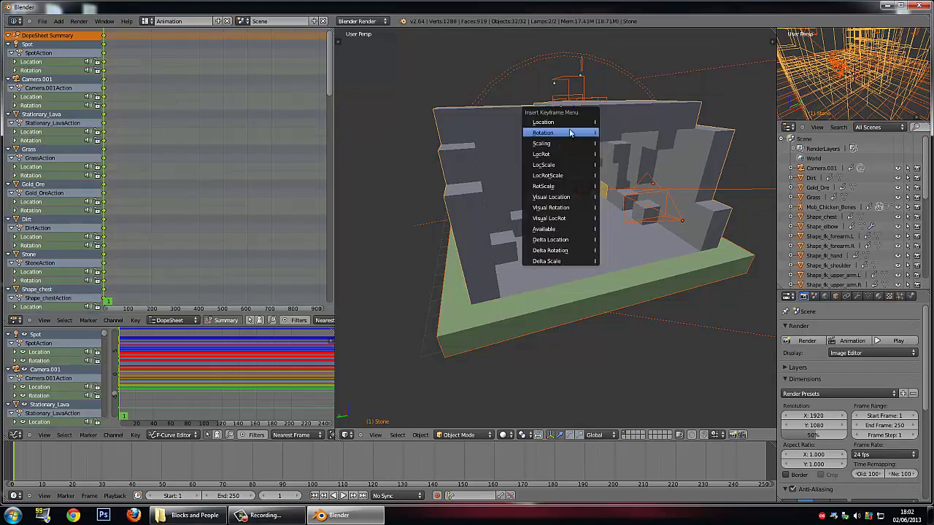
click(571, 119)
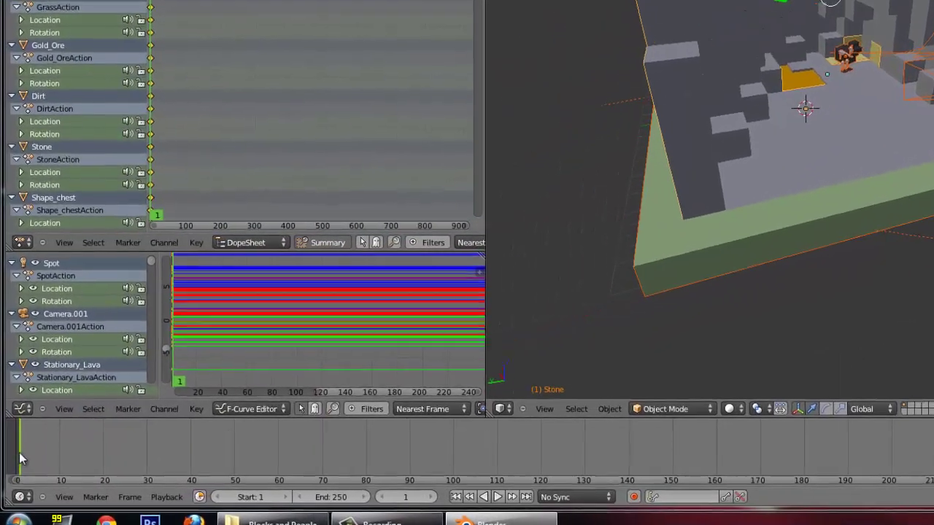
Step: Go to frame 80 and move Camera.001 forward into the cave toward the chicken
drag(20, 458, 75, 457)
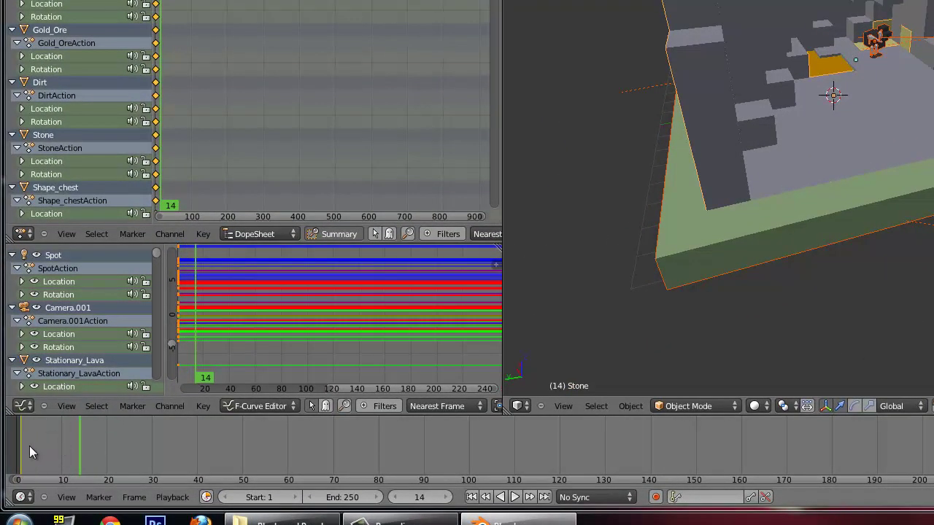
drag(98, 442, 63, 459)
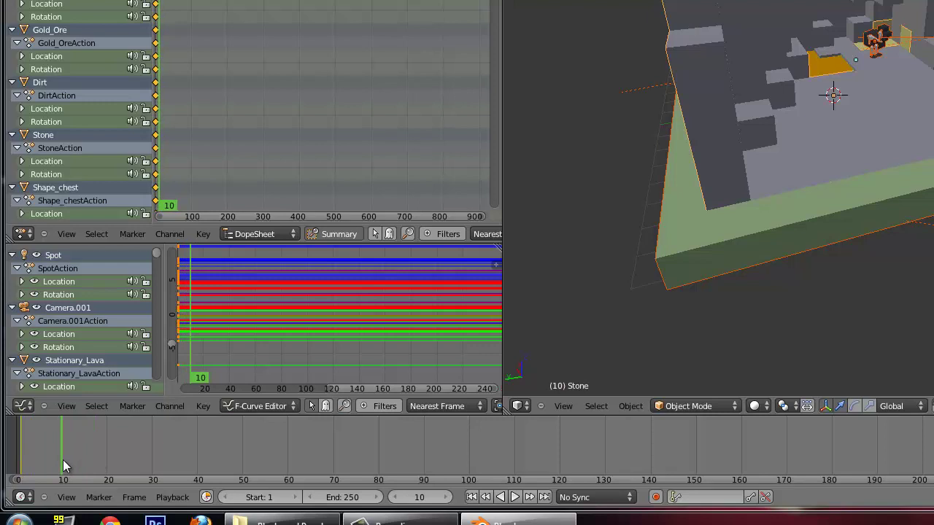
drag(63, 459, 382, 442)
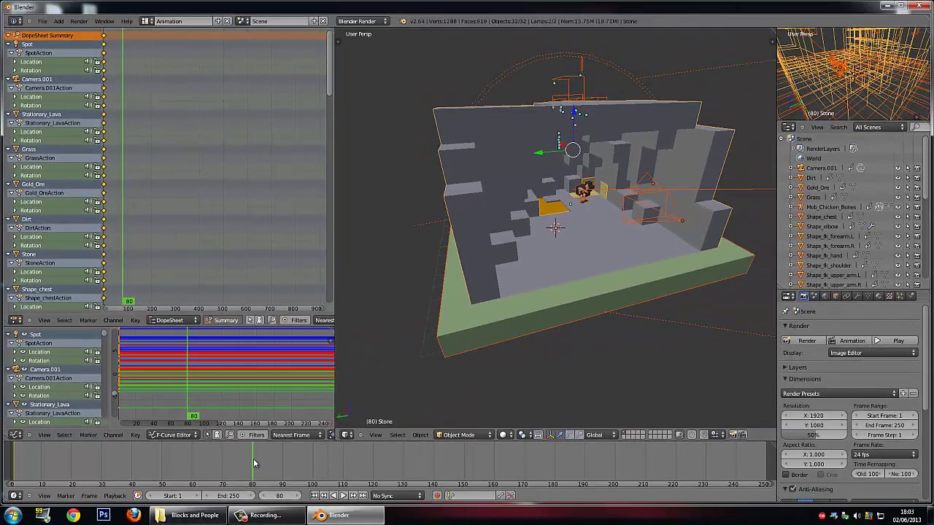
right_click(675, 217)
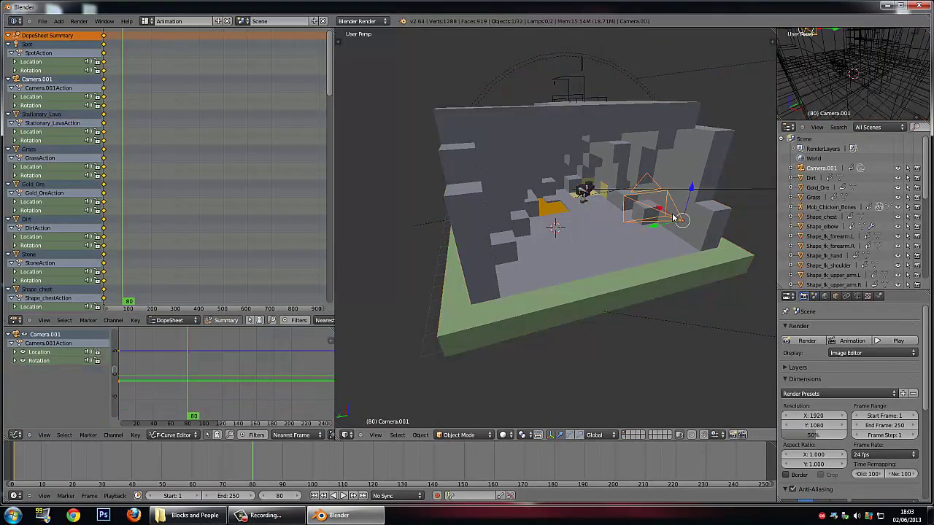
middle_drag(675, 218, 760, 206)
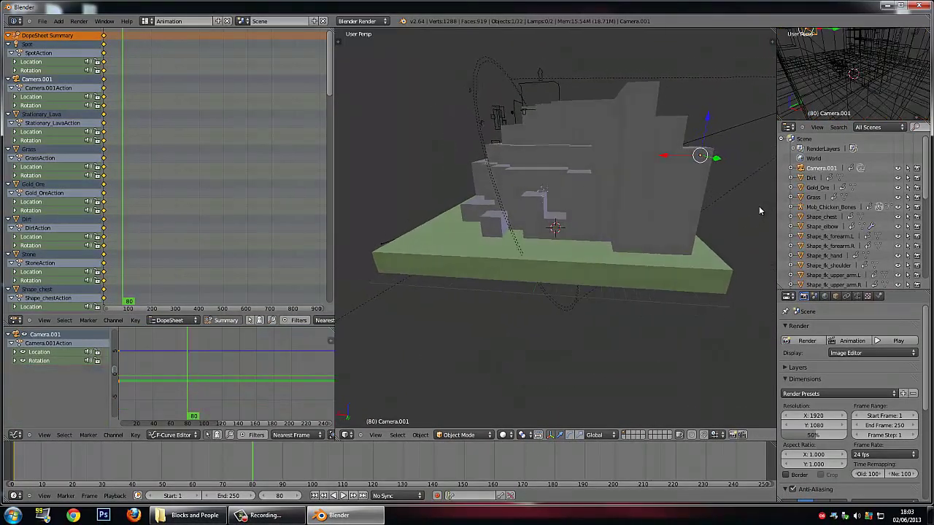
key(g)
click(677, 232)
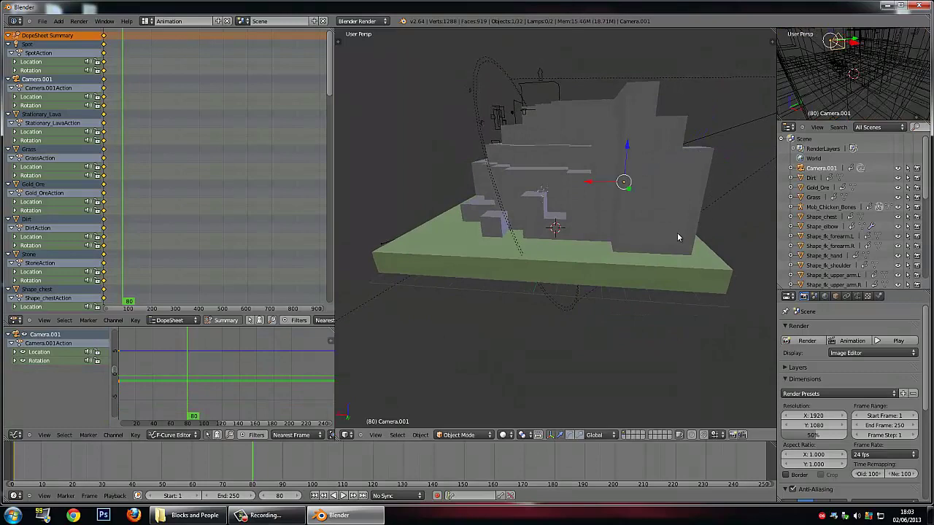
Step: Fine-tune the position of Camera.001 at frame 80 so it sits close in front of the chicken
middle_drag(758, 116, 647, 294)
key(g)
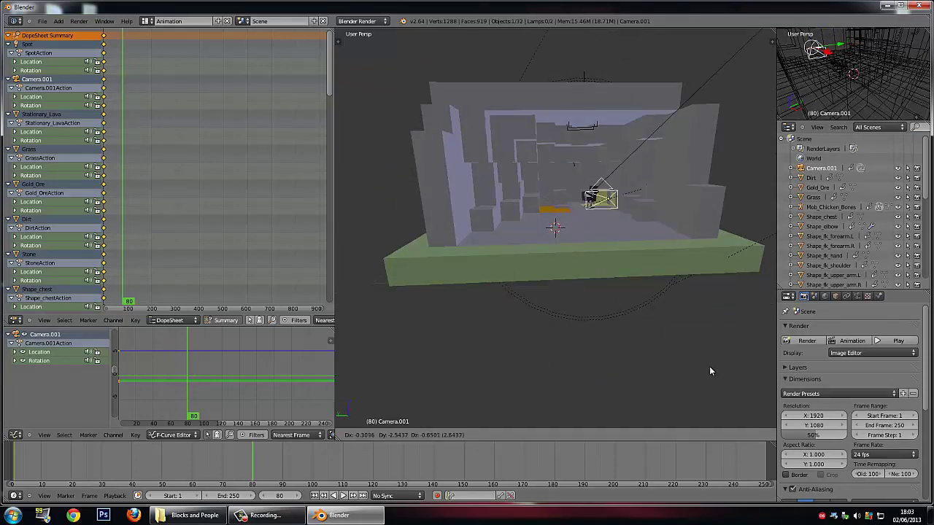
click(709, 366)
middle_drag(709, 355, 599, 352)
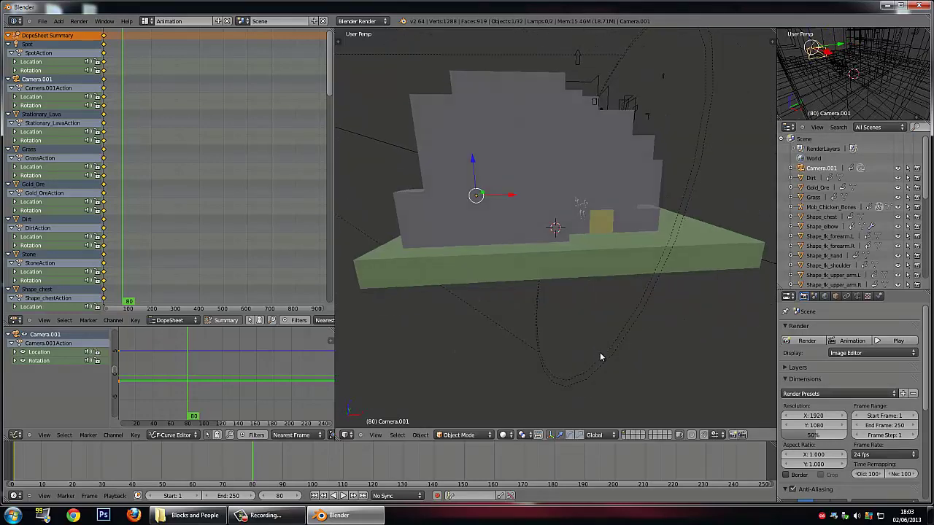
key(g)
click(474, 369)
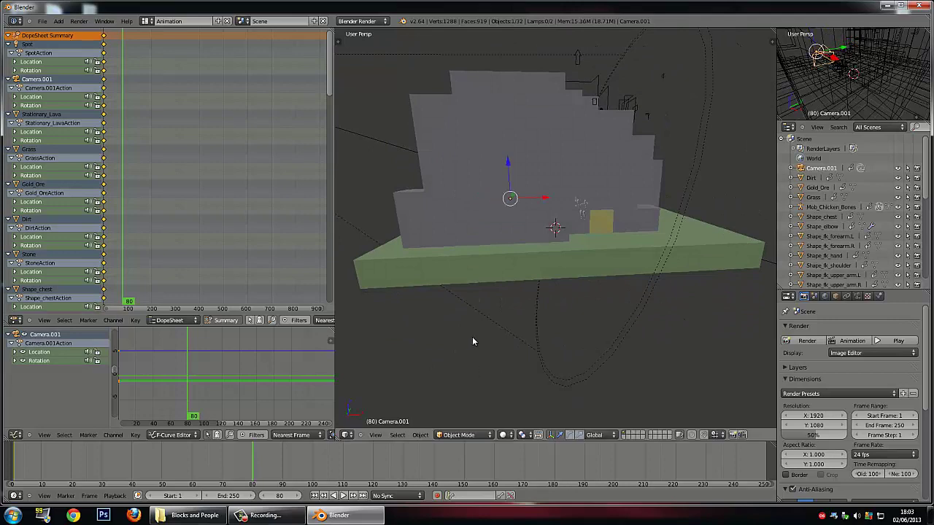
middle_drag(473, 337, 593, 313)
scroll(631, 238, up, 3)
mouse_move(631, 241)
middle_down()
mouse_move(654, 230)
mouse_move(604, 236)
mouse_move(607, 223)
mouse_move(620, 227)
middle_up()
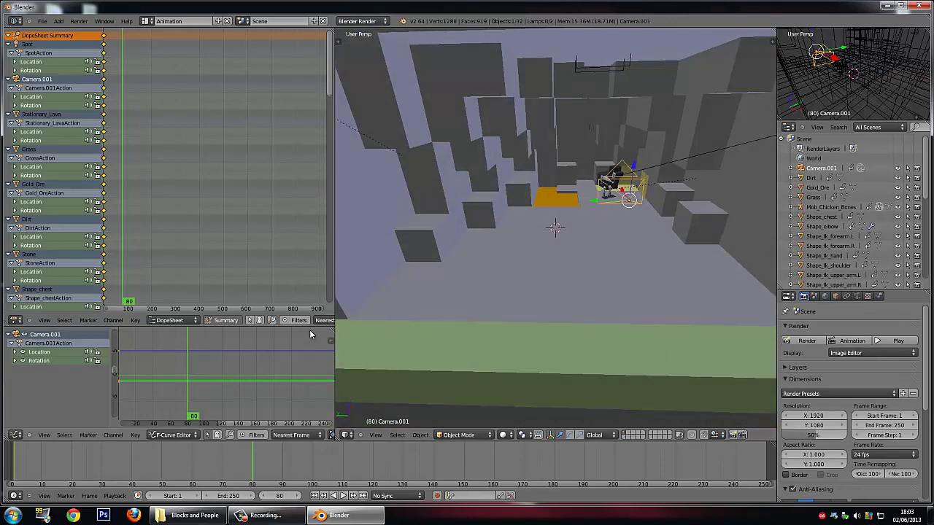
Step: Select only Camera.001 and insert Location and Rotation keyframes for it at frame 80
key(a)
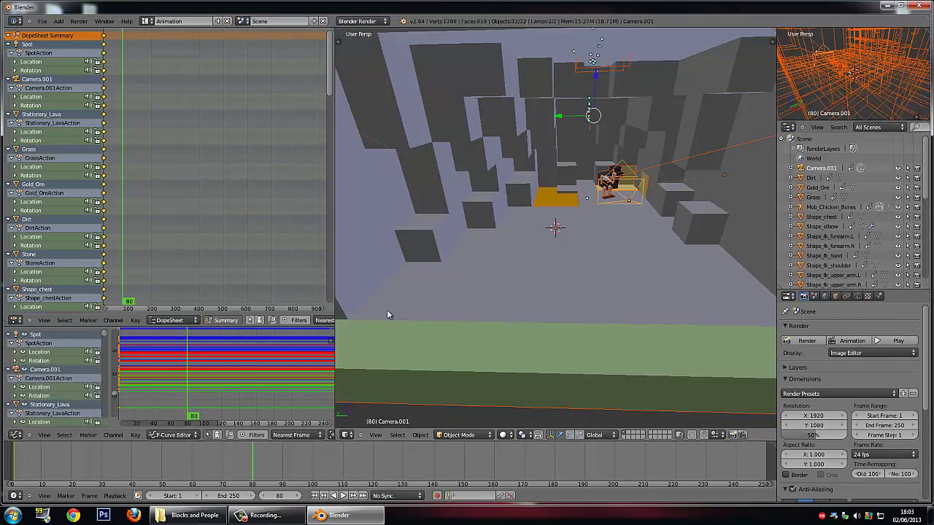
key(a)
right_click(626, 199)
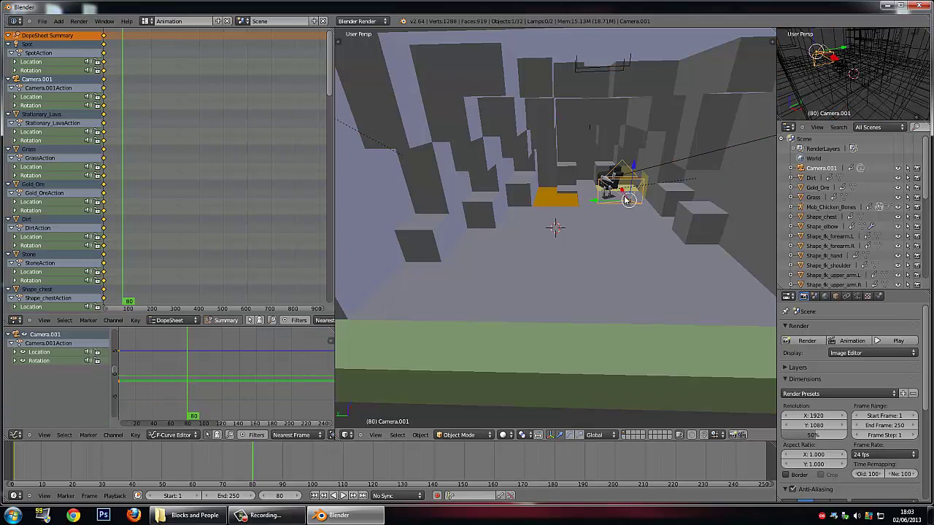
key(i)
click(605, 196)
key(i)
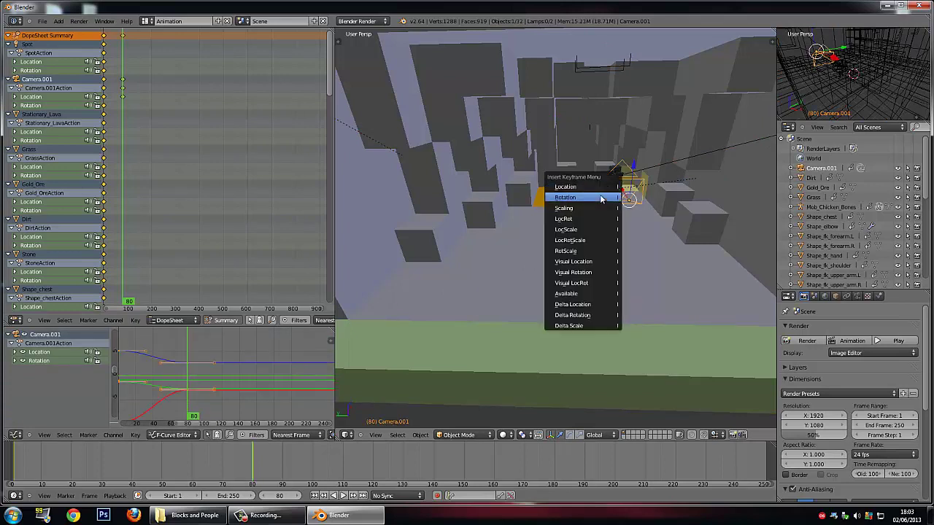
click(601, 197)
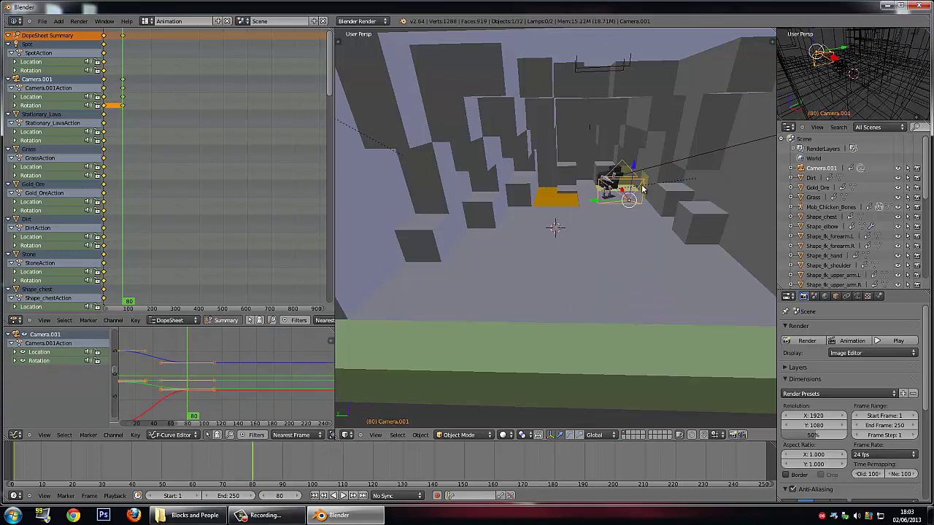
Step: Scrub the timeline back to frame 20 to preview the camera's movement
middle_drag(486, 305, 569, 281)
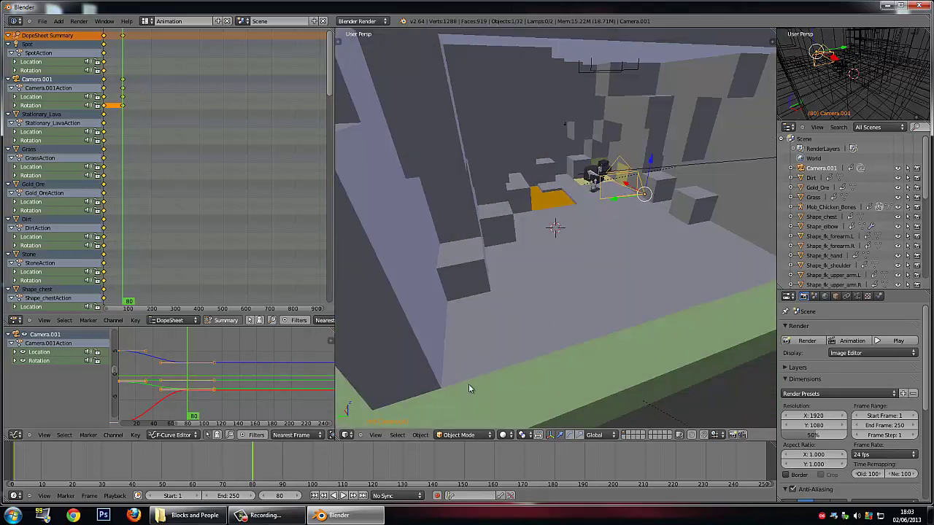
scroll(418, 389, down, 2)
drag(243, 465, 73, 463)
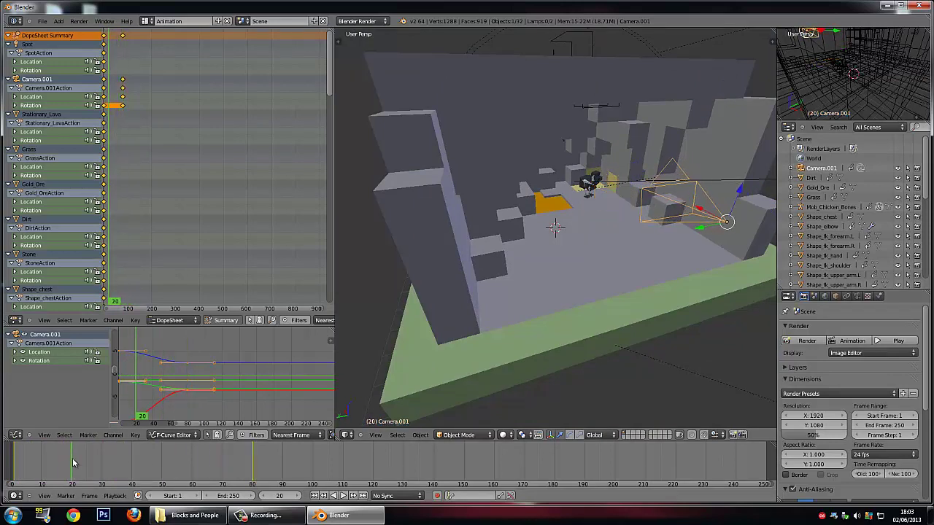
Step: Select the Mob_Chicken_Bones armature and its body bone in Pose Mode
middle_drag(570, 184, 597, 169)
right_click(599, 169)
right_click(600, 172)
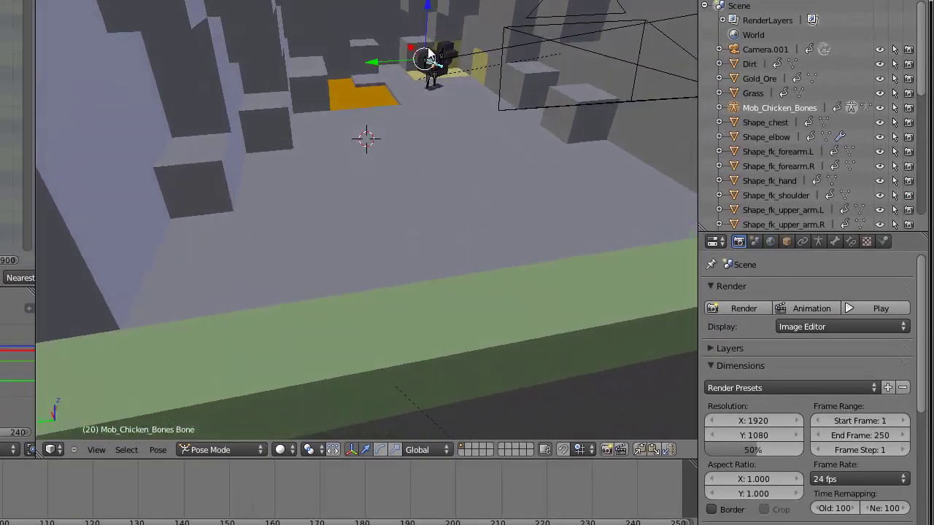
right_click(442, 63)
right_click(430, 62)
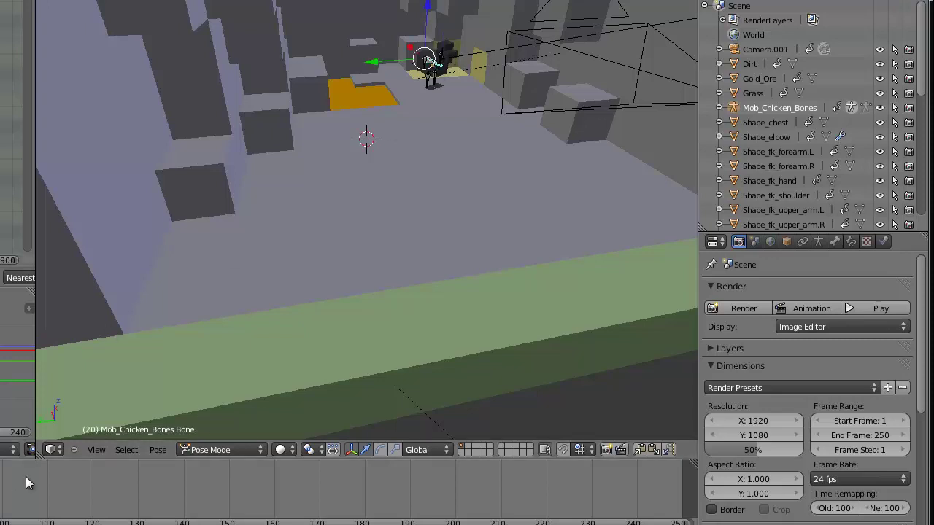
Step: Switch the Mob_Chicken_Bones armature to Object Mode and back into Pose Mode
click(197, 450)
click(213, 435)
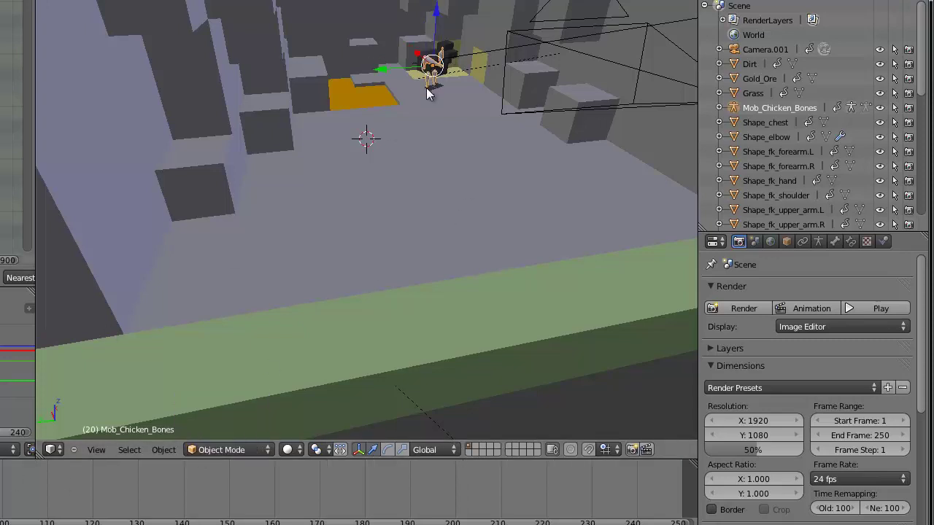
middle_drag(434, 79, 392, 59)
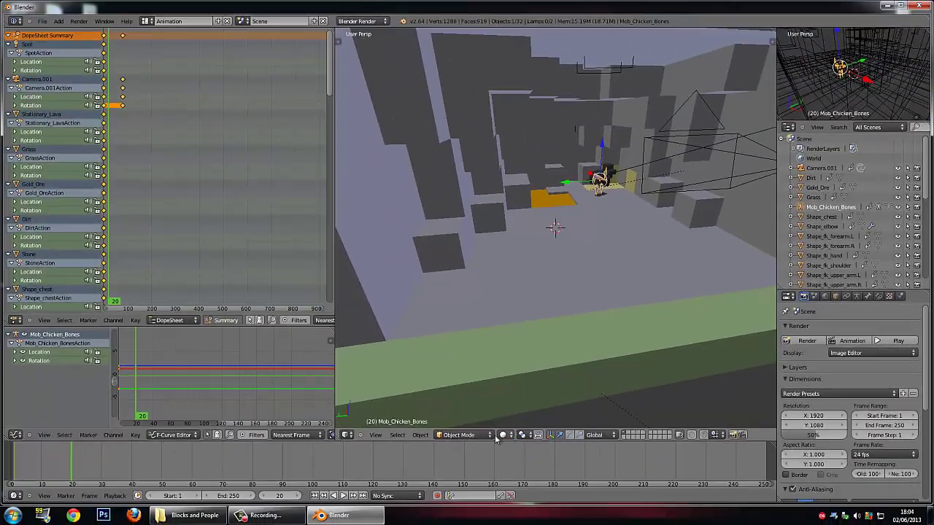
click(265, 447)
click(456, 405)
Step: Select one of the chicken's leg bones and rotate it at frame 20
scroll(646, 261, up, 2)
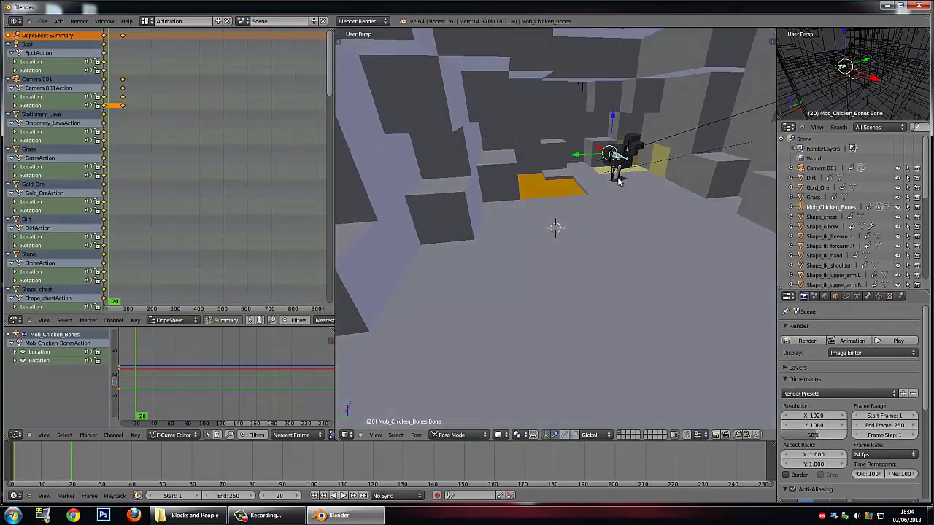
right_click(619, 182)
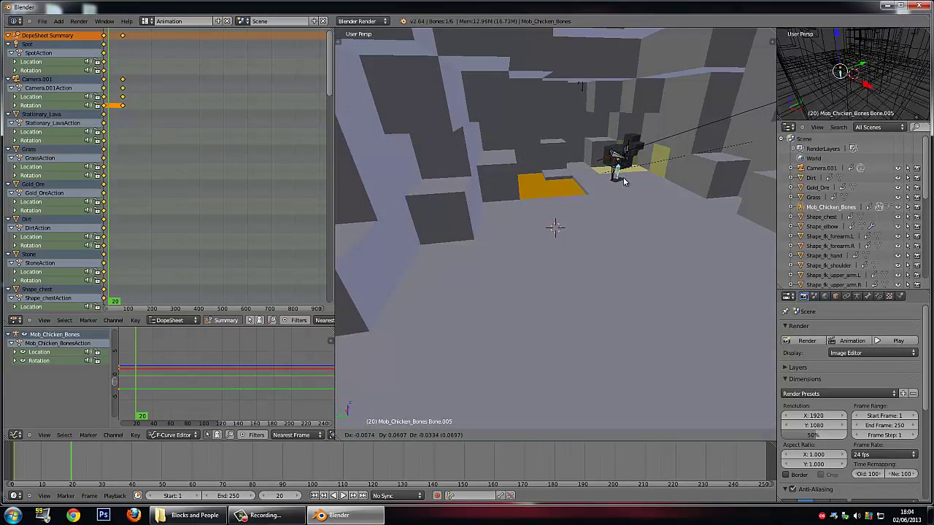
middle_drag(625, 180, 667, 159)
key(r)
click(694, 100)
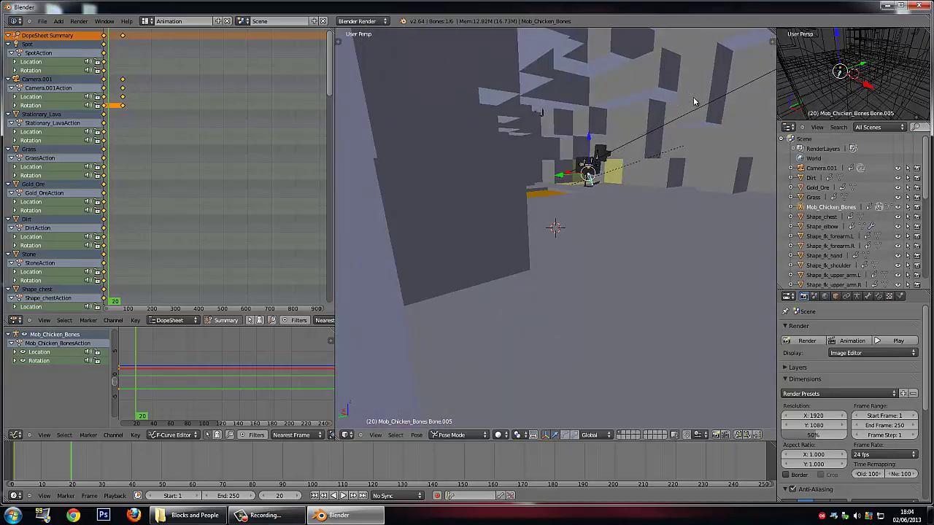
Step: Rotate the chicken's head bone (Bone.001) by about 25 degrees at frame 20
middle_drag(694, 100, 617, 122)
right_click(660, 155)
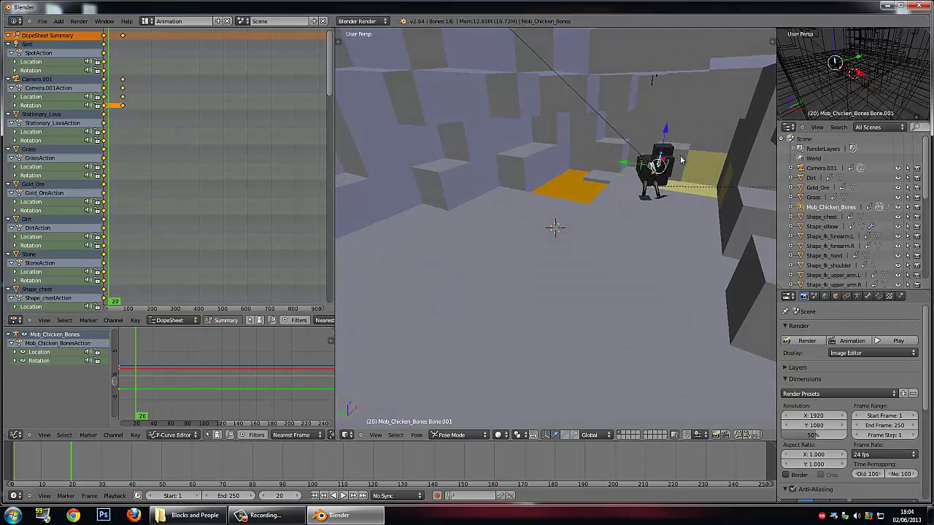
middle_drag(680, 158, 744, 170)
key(r)
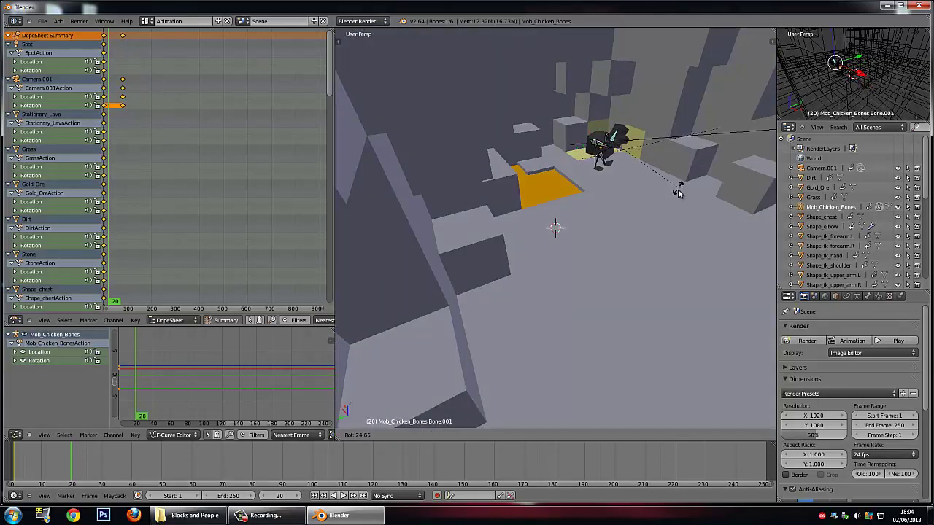
click(678, 192)
Step: Rotate the chicken's two wing bones (Bone.003 and Bone.002) outward, away from the body
middle_drag(595, 146, 620, 153)
right_click(637, 162)
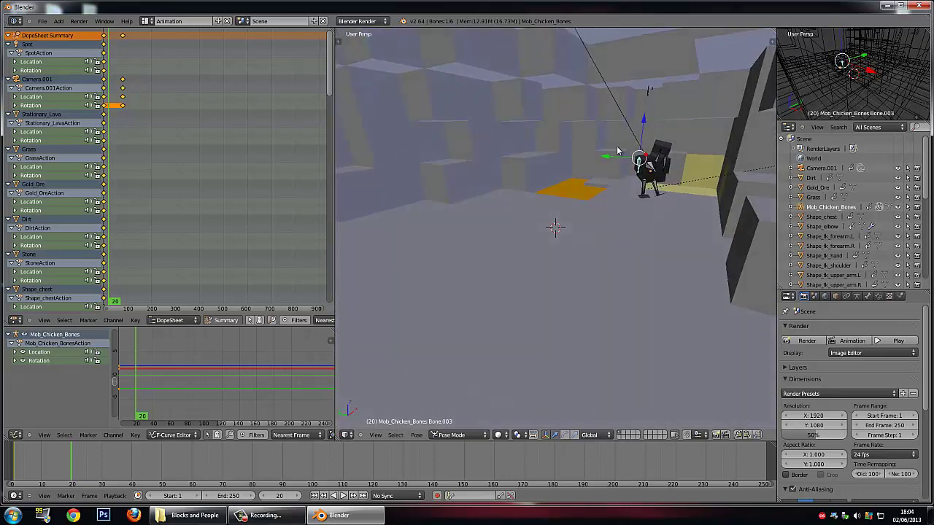
key(r)
click(624, 106)
right_click(665, 163)
middle_drag(656, 160, 685, 160)
key(r)
click(700, 150)
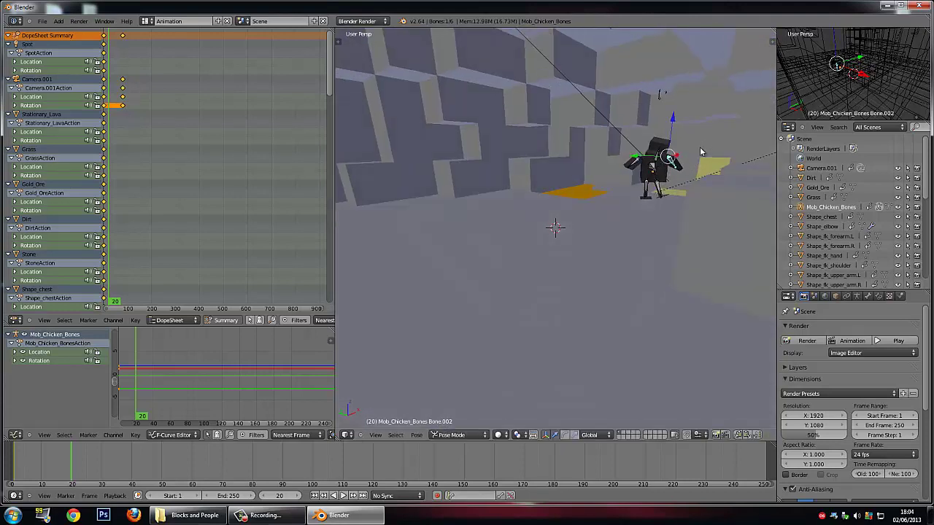
Step: Rotate the chicken's leg bone (Bone.005) from the back and from the side to form a stride
right_click(657, 196)
key(r)
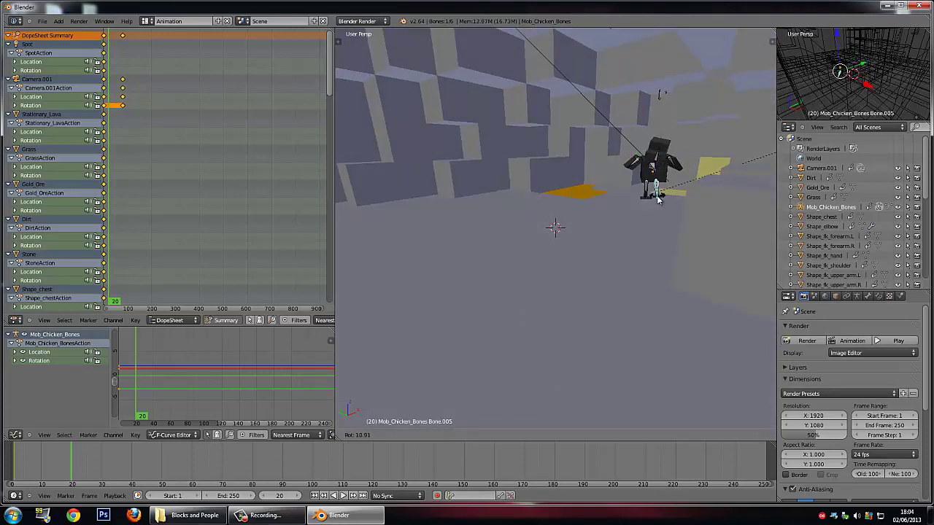
click(657, 197)
middle_drag(657, 197, 682, 207)
key(r)
click(565, 177)
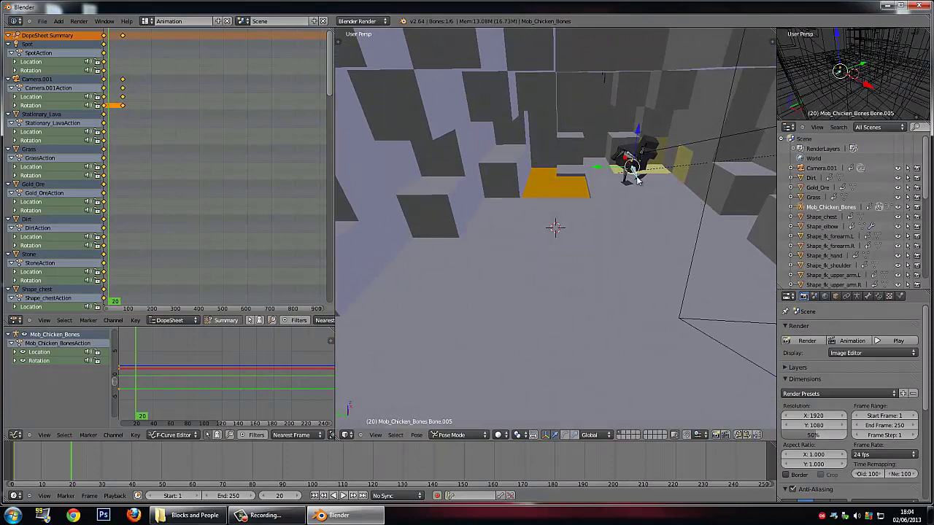
Step: Turn the chicken's main body bone by about 22 degrees as seen from above
right_click(632, 160)
middle_drag(633, 166, 639, 236)
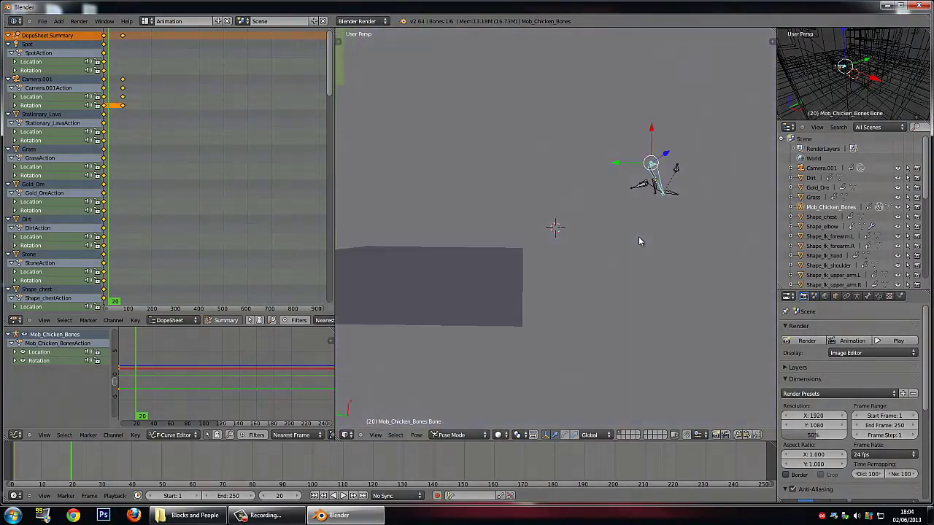
key(r)
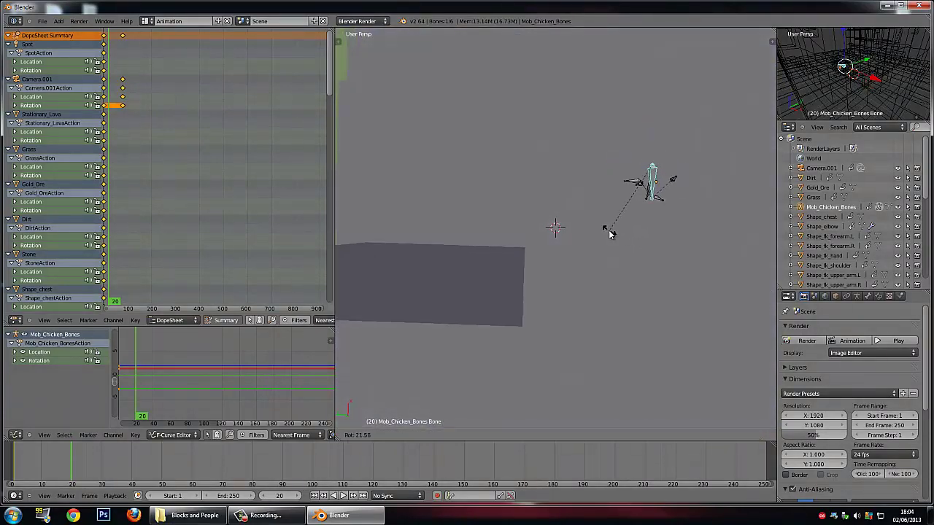
click(608, 231)
middle_drag(633, 195, 712, 206)
Step: Select all of the chicken's bones and insert a keyframe for the pose at frame 20
key(a)
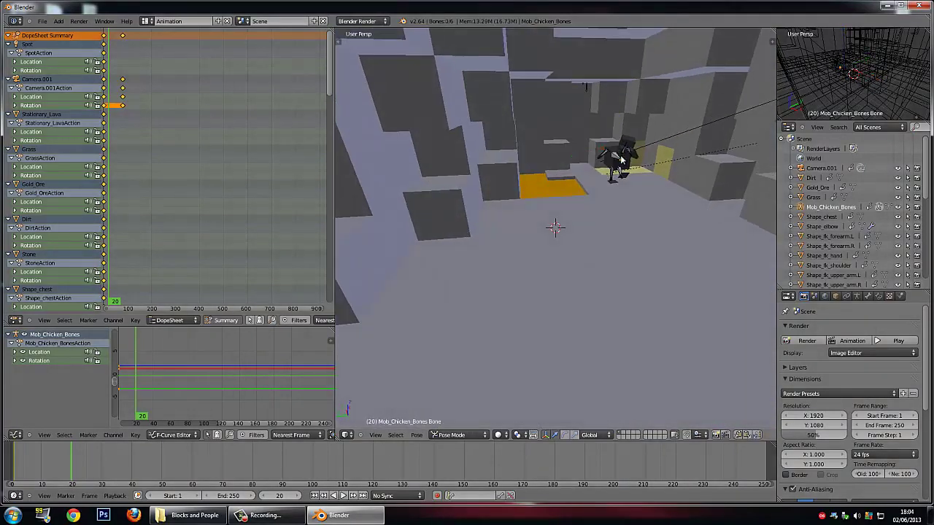
right_click(619, 159)
key(a)
key(a)
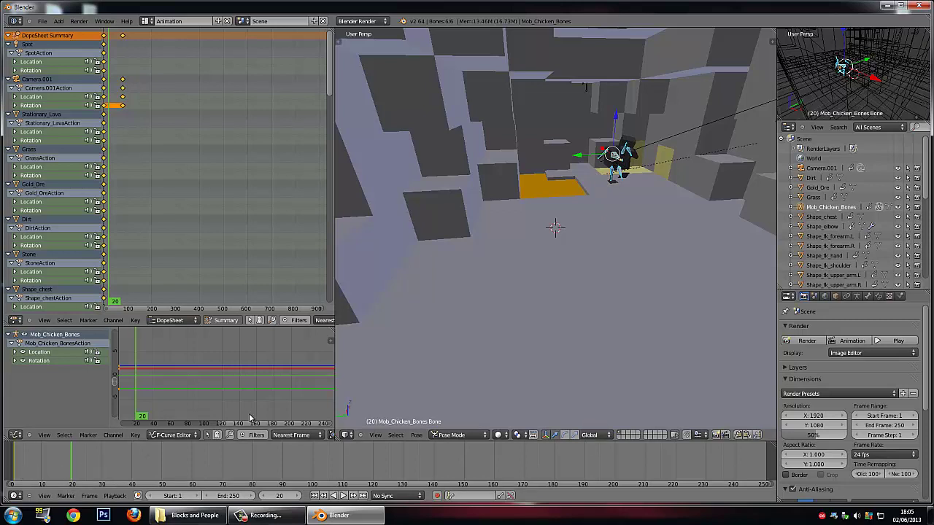
key(i)
click(519, 259)
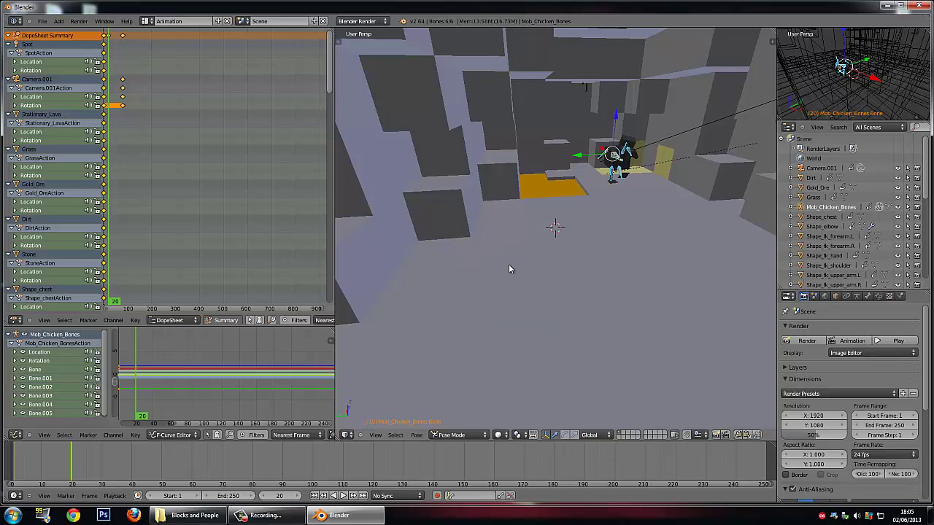
Step: Go to frame 1 and rotate the forward leg bone (Bone.005) down in line with the other leg
click(6, 472)
mouse_move(5, 469)
mouse_down()
mouse_move(26, 468)
mouse_move(14, 465)
mouse_up()
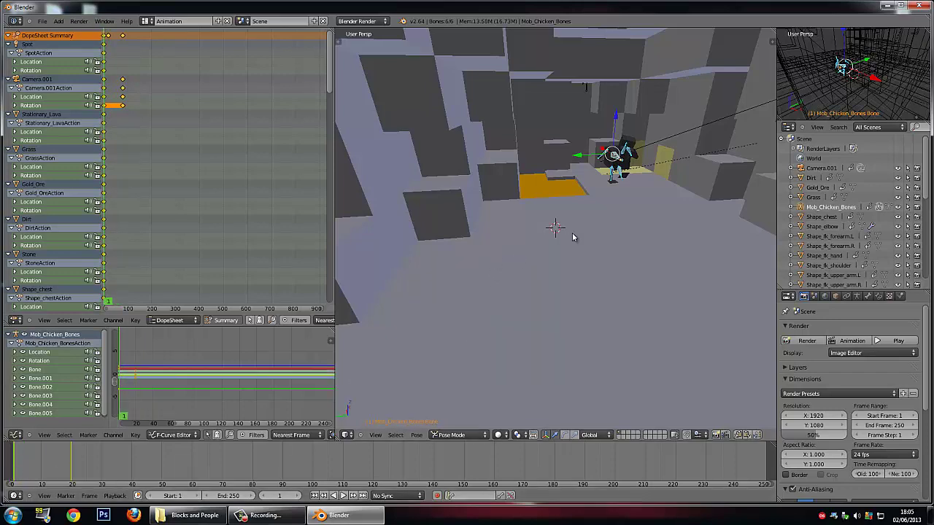
middle_drag(572, 234, 465, 212)
middle_drag(279, 145, 424, 135)
right_click(421, 135)
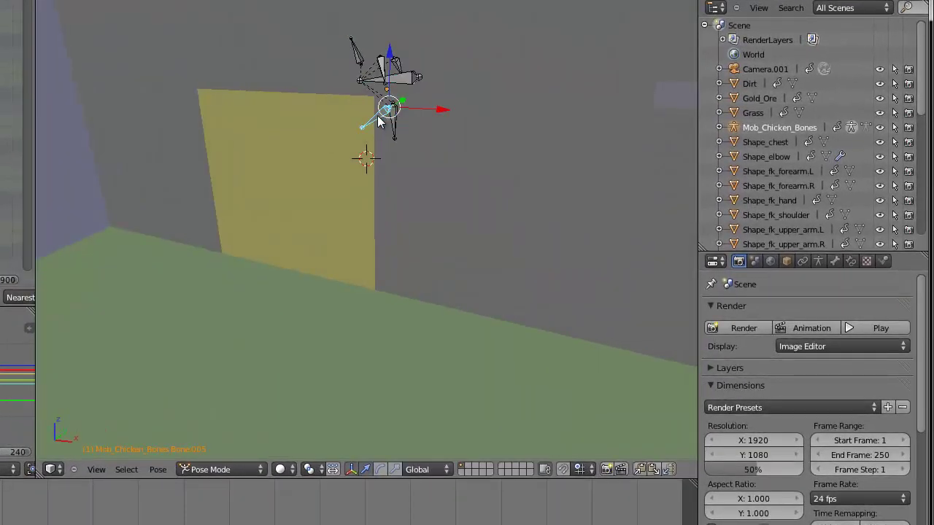
key(r)
click(395, 133)
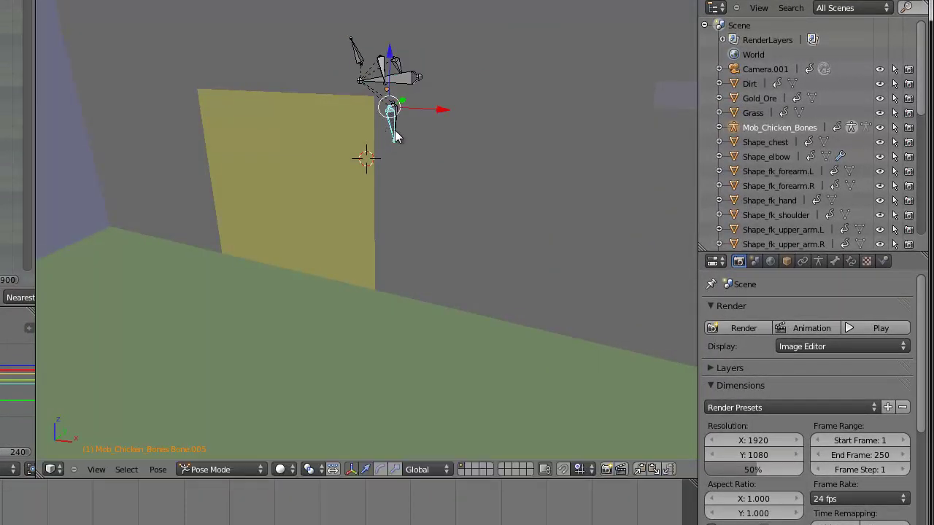
Step: Rotate both wing bones down against the chicken's body, turning the first by about -73 degrees
middle_drag(395, 134, 481, 73)
right_click(476, 64)
key(r)
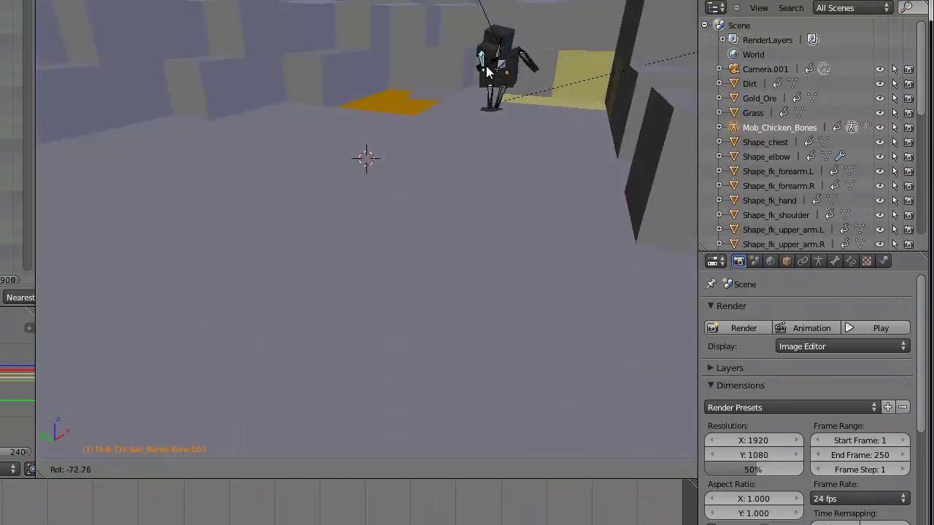
click(483, 69)
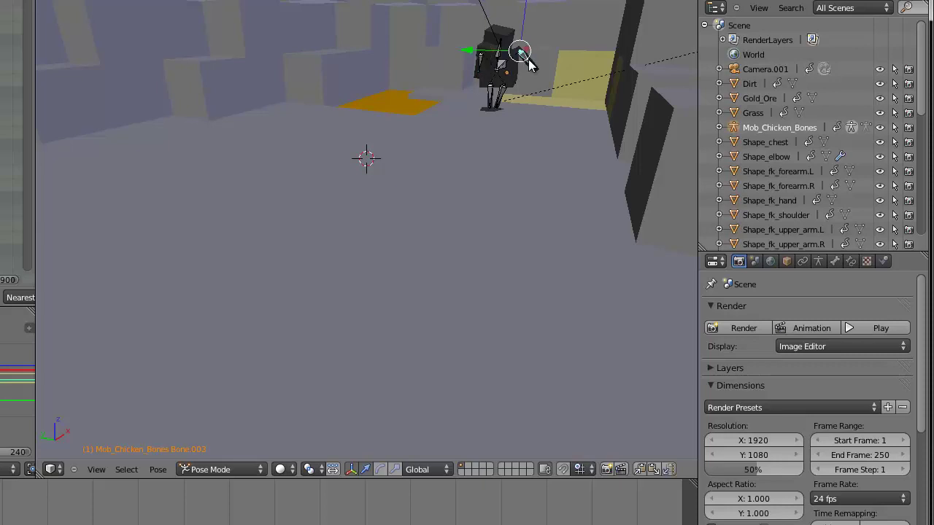
key(r)
click(518, 68)
Step: Adjust the tilt of the chicken's head bone (Bone.001) for the frame 1 pose
right_click(501, 60)
middle_drag(500, 60, 587, 62)
key(r)
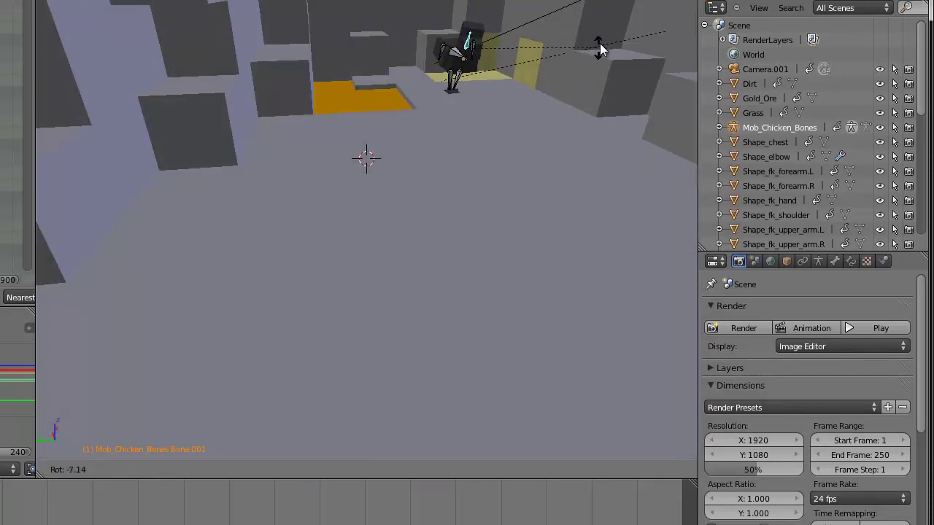
click(528, 49)
middle_drag(527, 50, 449, 53)
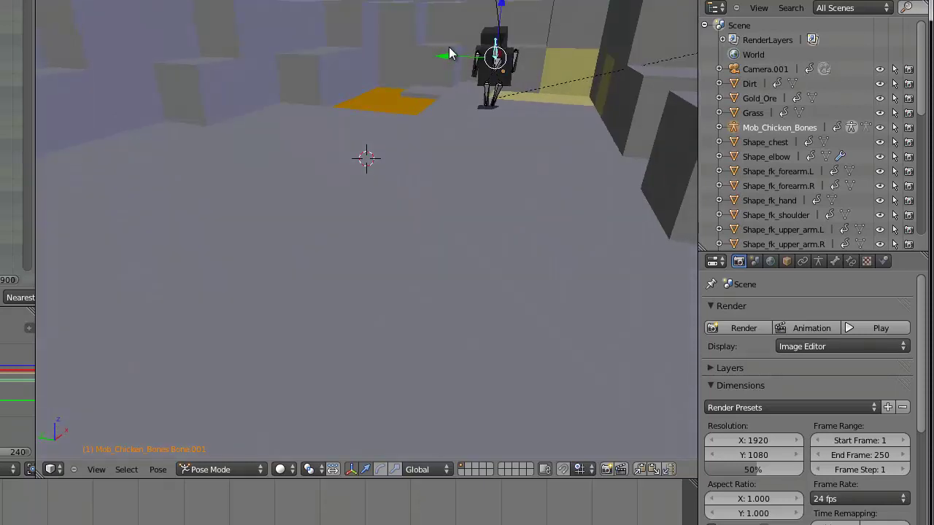
Step: Rotate the leg bone (Bone.005) sideways so that the two legs stand apart
right_click(494, 104)
key(r)
click(532, 100)
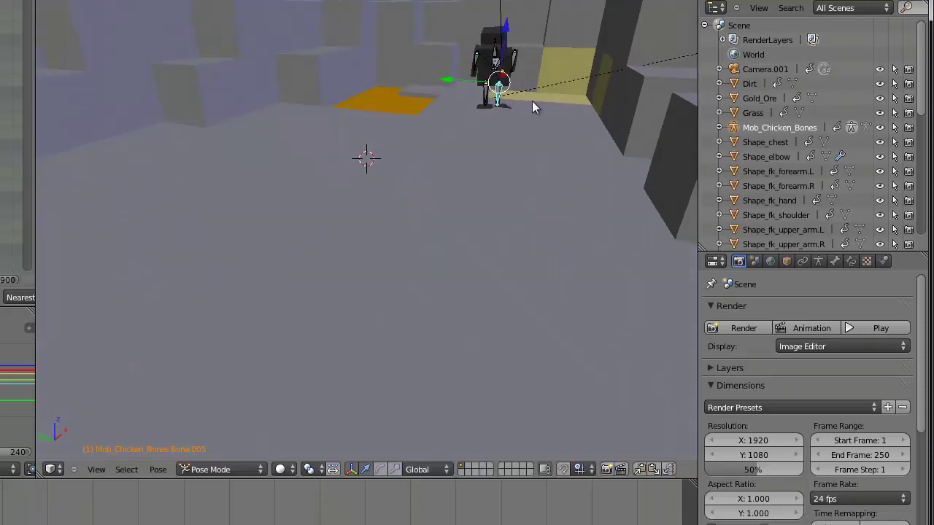
Step: Switch the 3D view's viewport shading to Texture
middle_drag(532, 100, 570, 106)
click(188, 469)
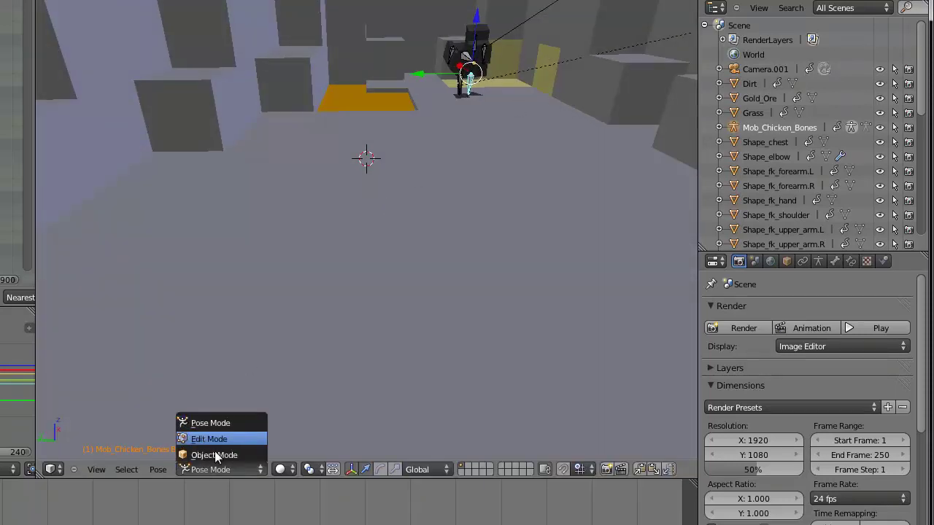
click(51, 469)
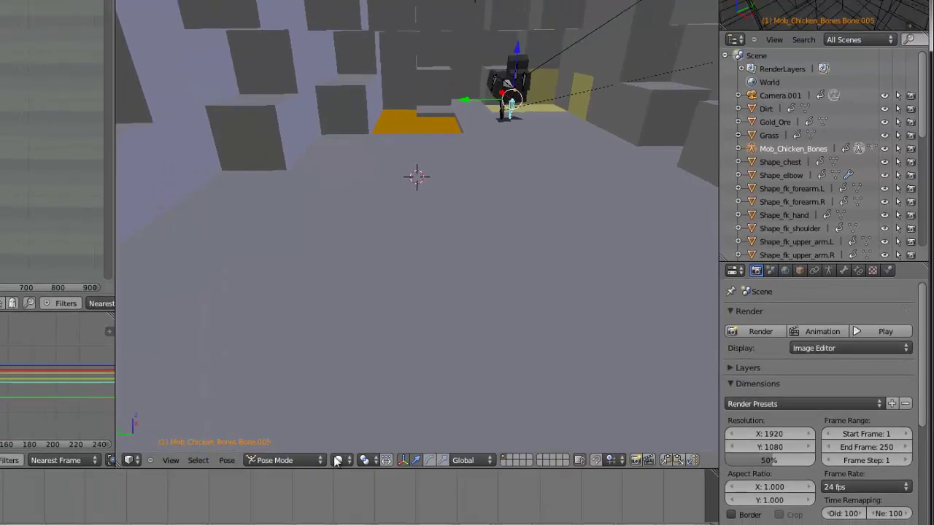
click(280, 469)
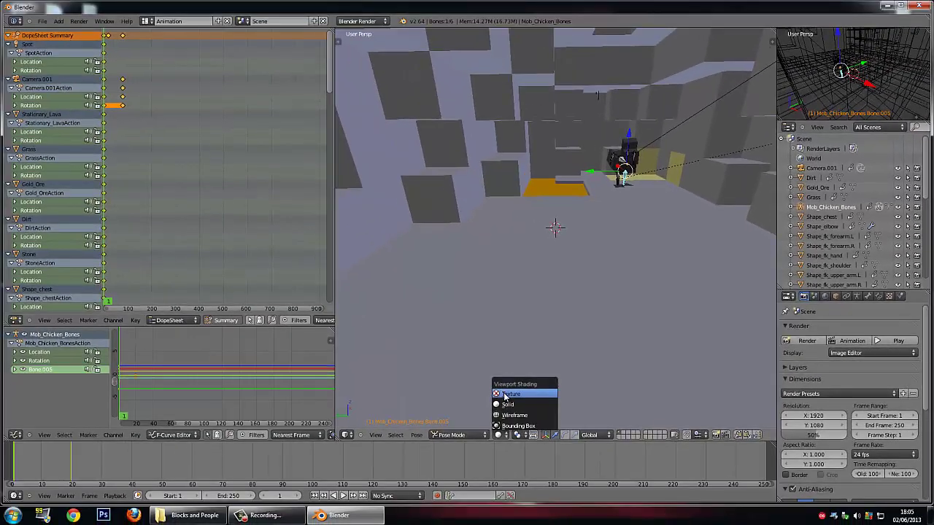
click(505, 395)
mouse_move(646, 278)
middle_down()
mouse_move(660, 287)
mouse_move(635, 256)
middle_up()
Step: Rotate the chicken's wing bone (Bone.003) again to refine its frame 1 position
right_click(611, 156)
right_click(606, 152)
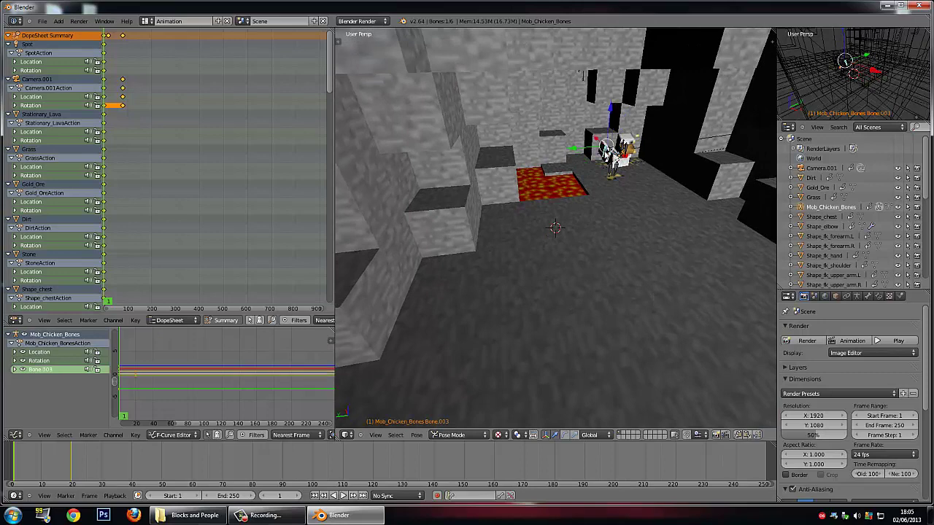
mouse_move(606, 152)
middle_down()
mouse_move(575, 157)
mouse_move(572, 141)
mouse_move(644, 162)
mouse_move(617, 156)
middle_up()
key(r)
click(573, 153)
Step: Select all of the chicken's bones and insert a Rotation keyframe at frame 1
key(a)
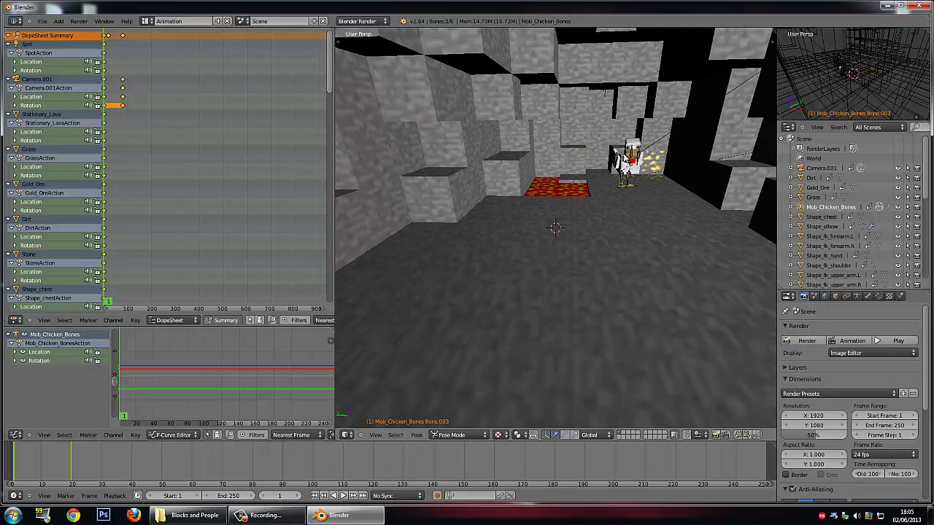
key(a)
key(i)
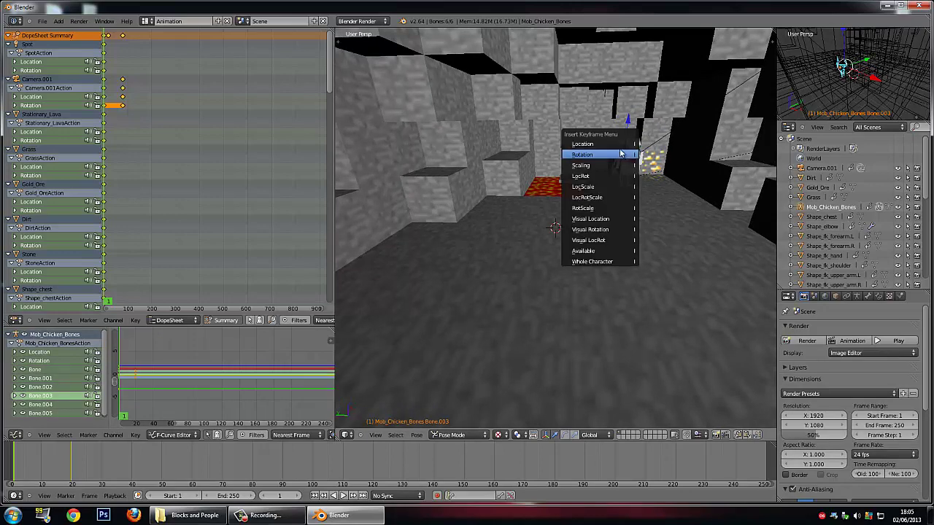
click(607, 154)
Step: Scrub through the first 22 or so frames to check the chicken's movement between the keyed poses
click(81, 462)
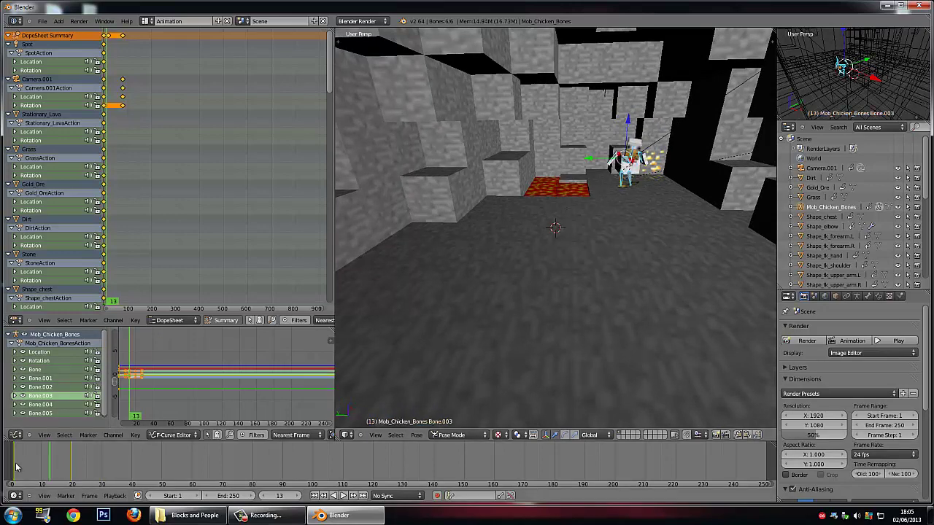
key(Left)
key(Left)
key(Left)
key(Left)
key(Left)
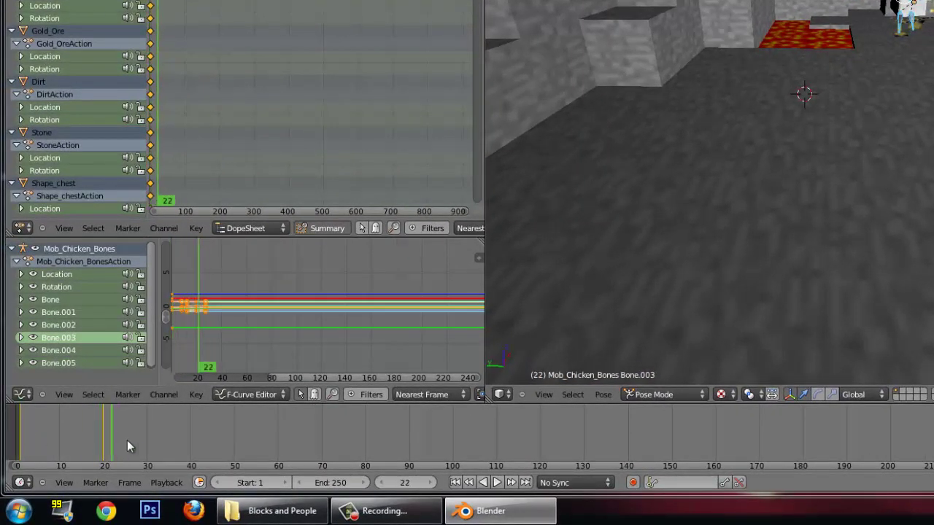
Step: Move to frame 40 and rotate the chicken's main body bone from above so it turns toward the lava
click(8, 446)
drag(9, 439, 192, 463)
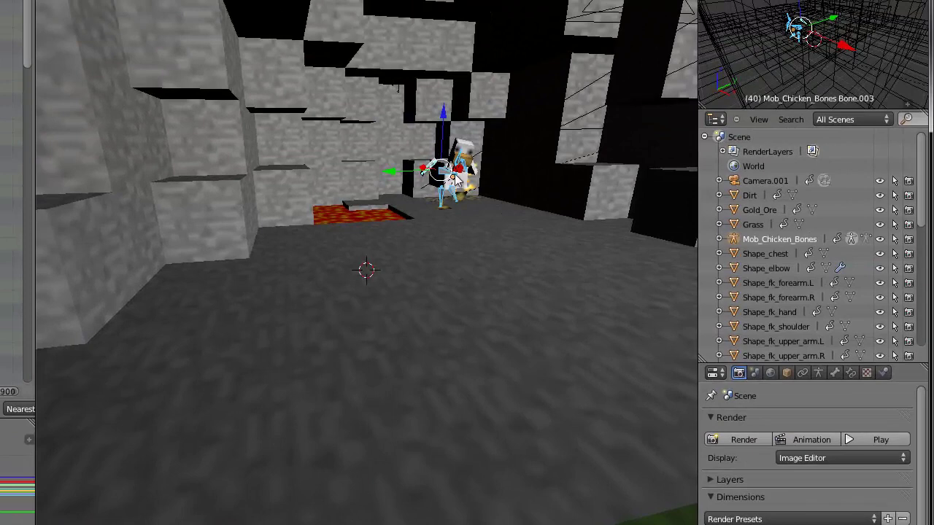
right_click(441, 172)
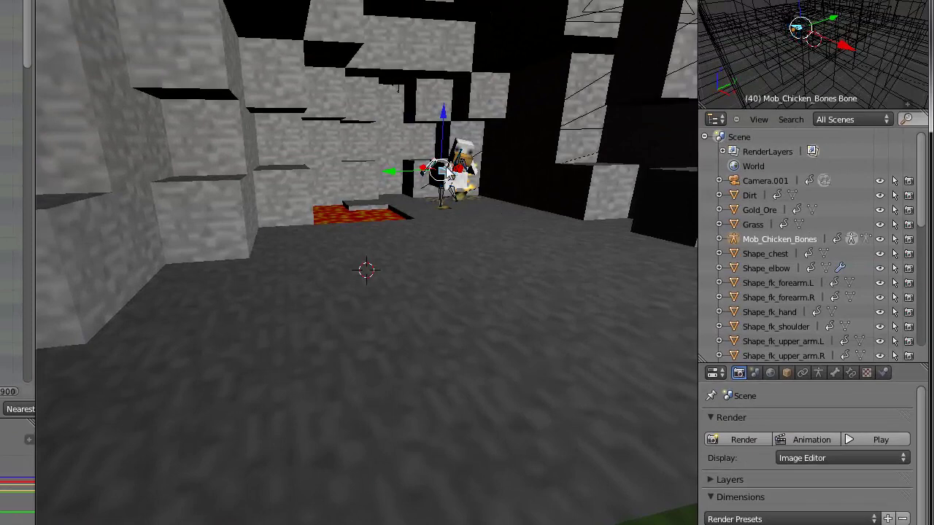
middle_drag(450, 173, 443, 313)
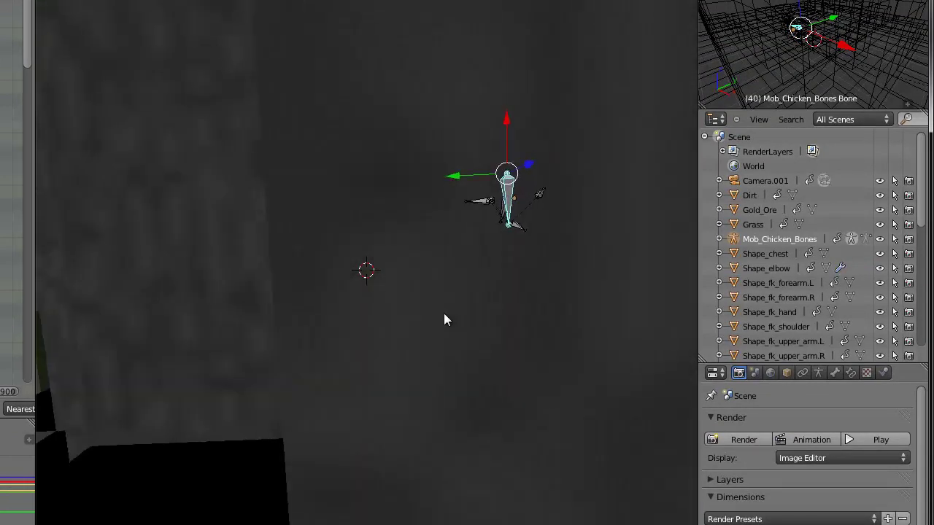
key(r)
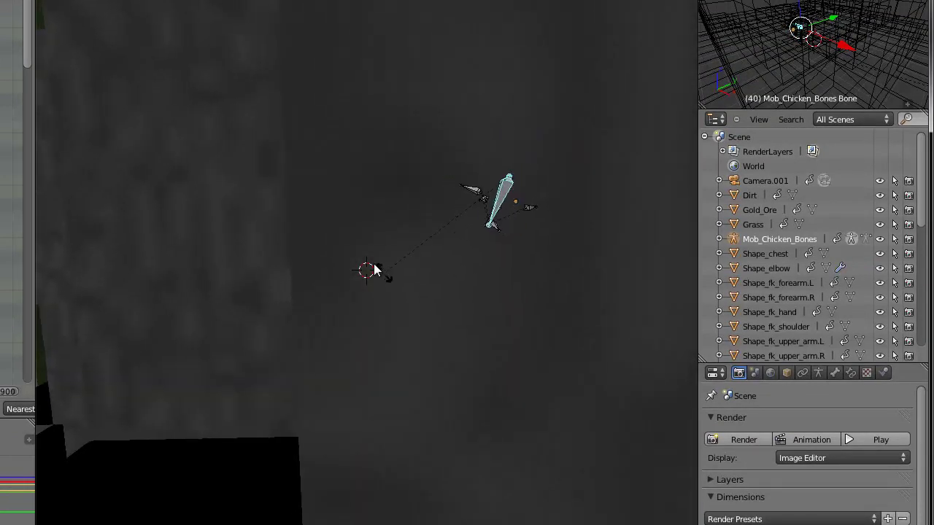
click(343, 228)
scroll(355, 207, down, 5)
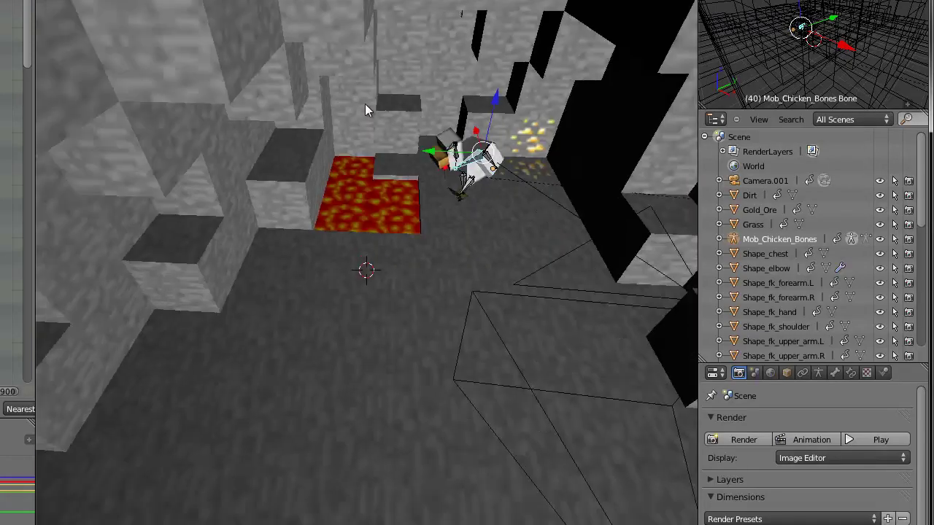
scroll(379, 76, down, 4)
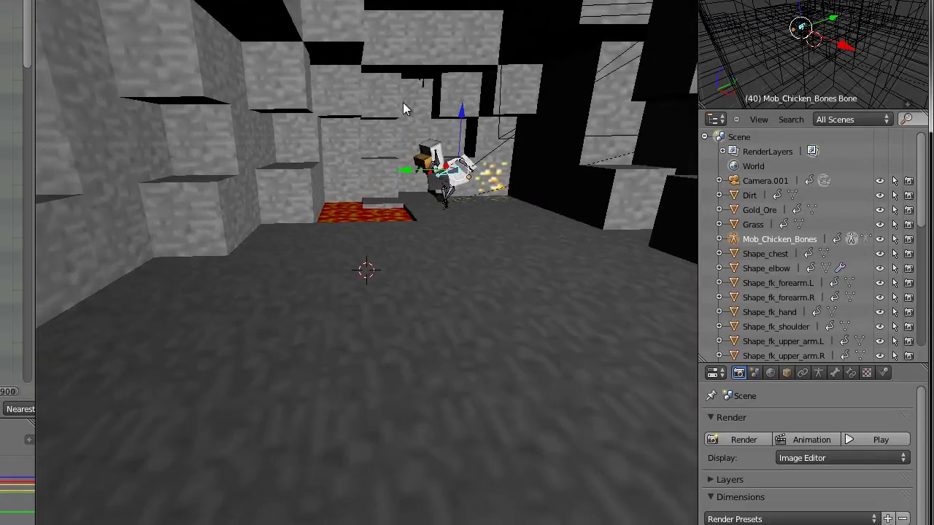
Step: Rotate the chicken's two leg bones (Bone.005 and Bone.004) into a new stance at frame 40
middle_drag(403, 102, 312, 73)
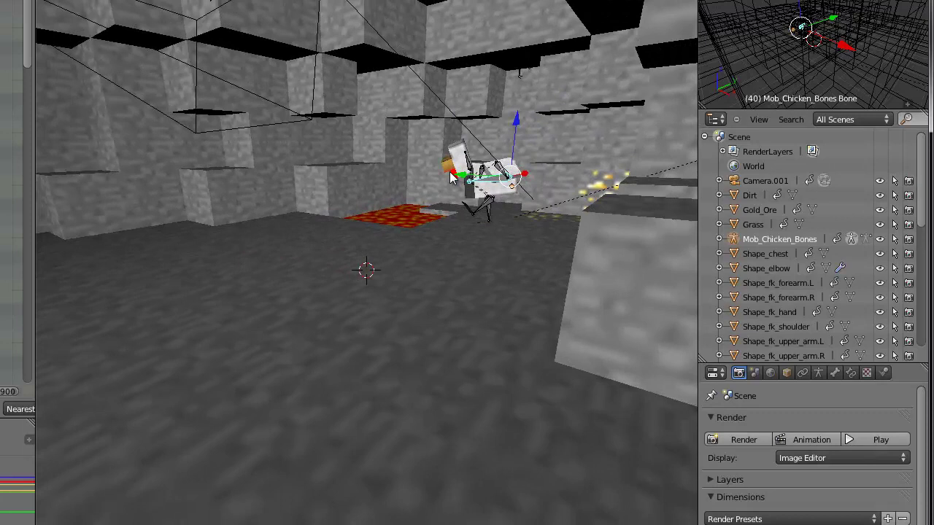
right_click(487, 210)
right_click(488, 211)
key(r)
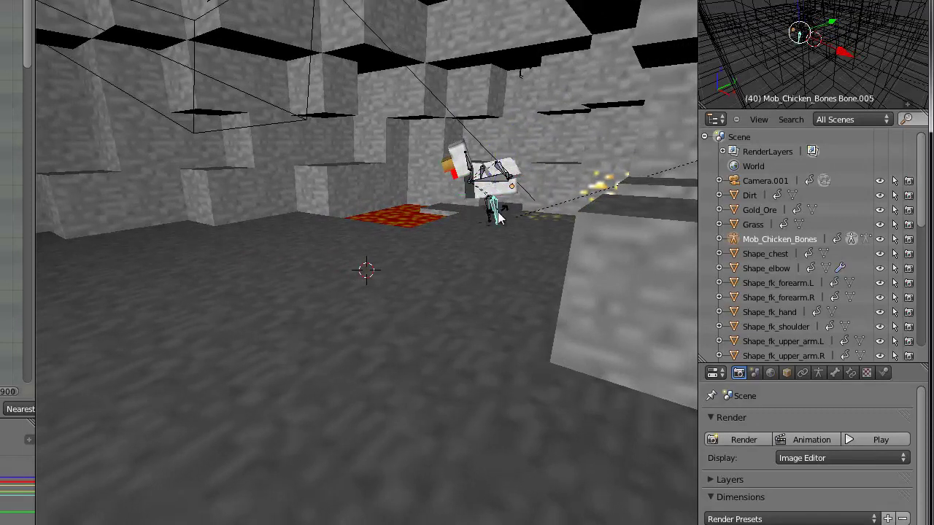
right_click(487, 212)
key(r)
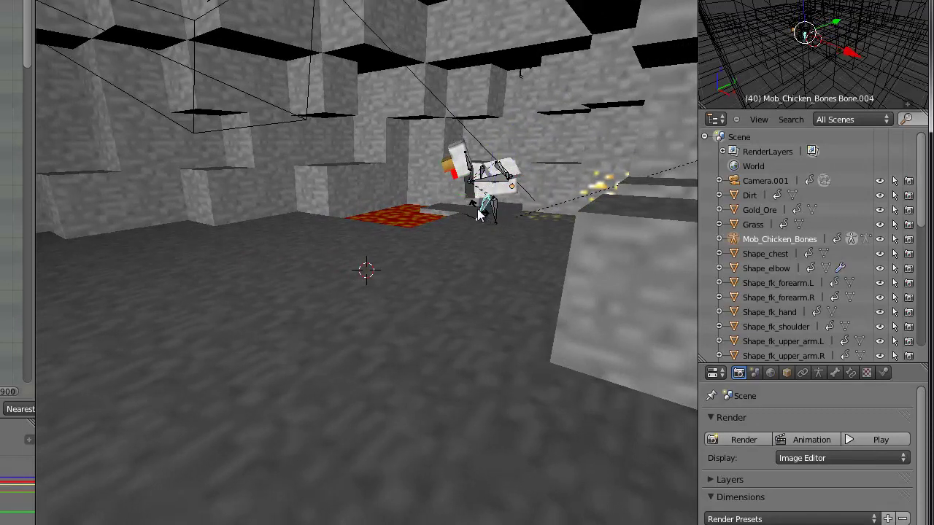
click(483, 206)
Step: Rotate the chicken's two wing bones (Bone.002 and Bone.003) into a new position at frame 40
right_click(507, 178)
middle_drag(526, 179, 563, 190)
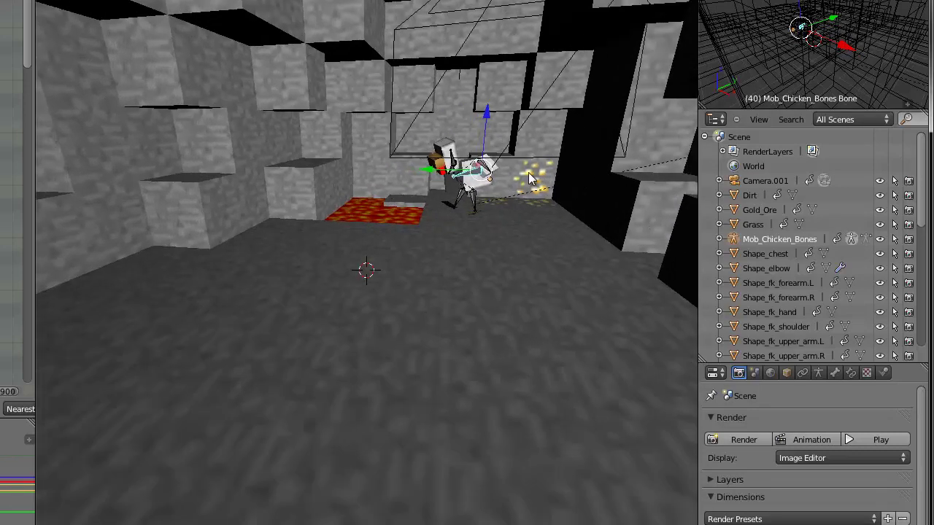
right_click(483, 168)
middle_drag(483, 168, 533, 172)
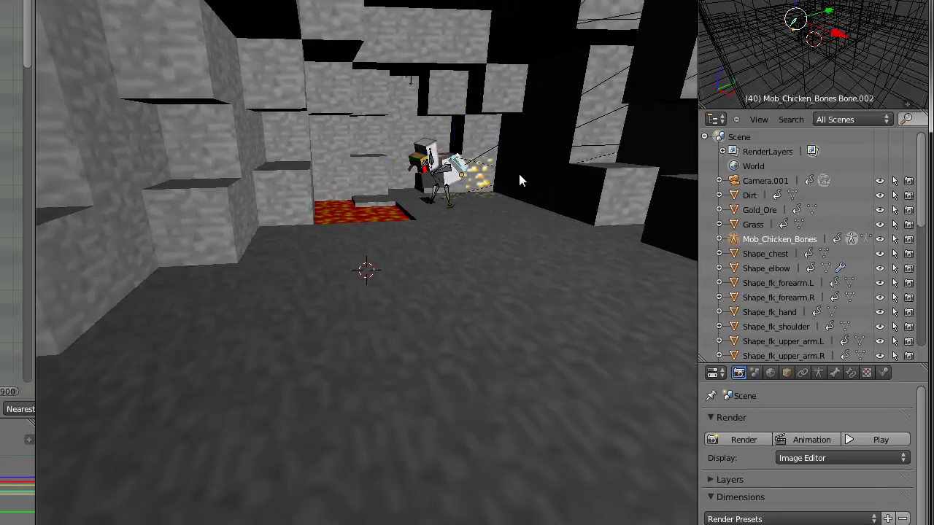
middle_drag(489, 199, 381, 179)
right_click(284, 172)
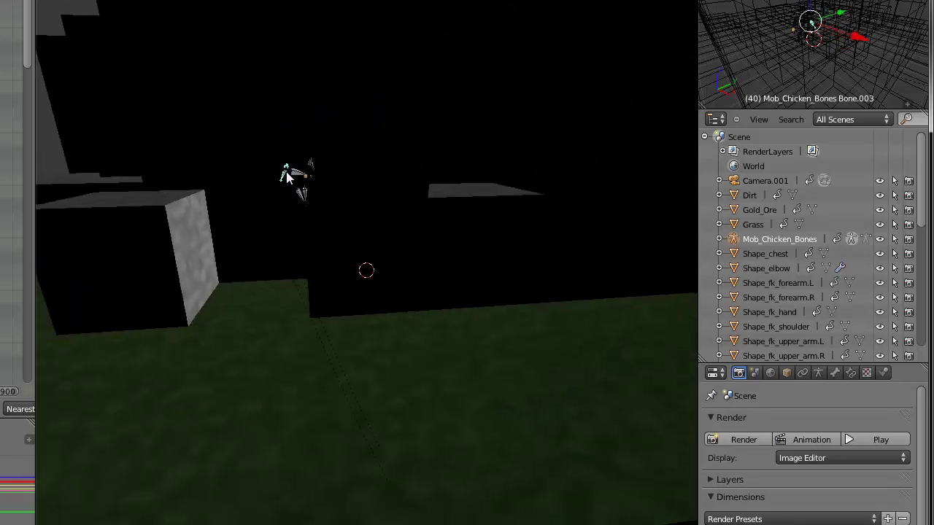
click(287, 173)
middle_drag(268, 178, 148, 165)
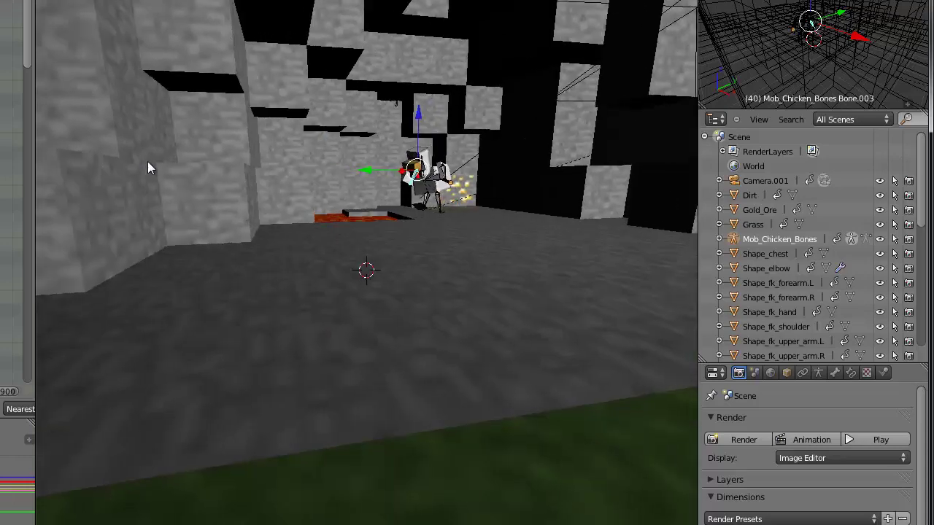
Step: Turn the chicken's head bone (Bone.001) from above at frame 40
scroll(231, 173, up, 3)
right_click(465, 167)
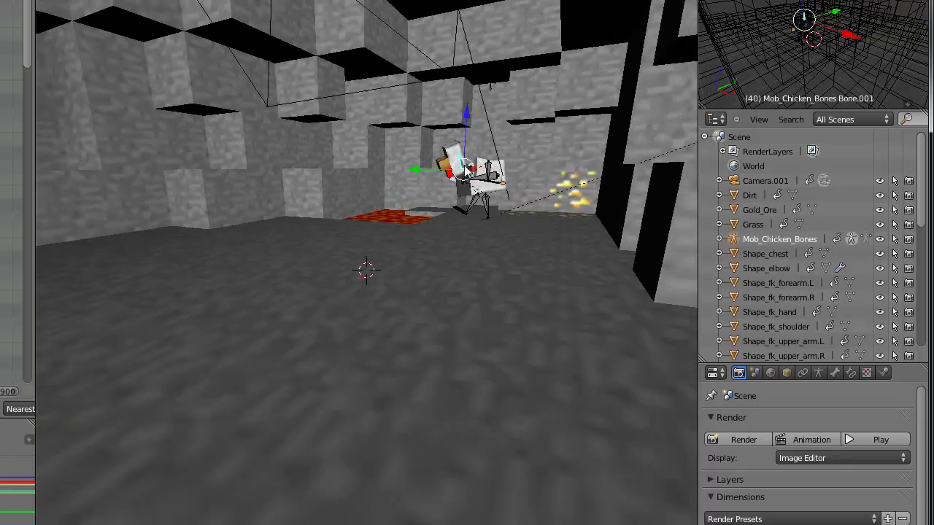
middle_drag(465, 168, 368, 291)
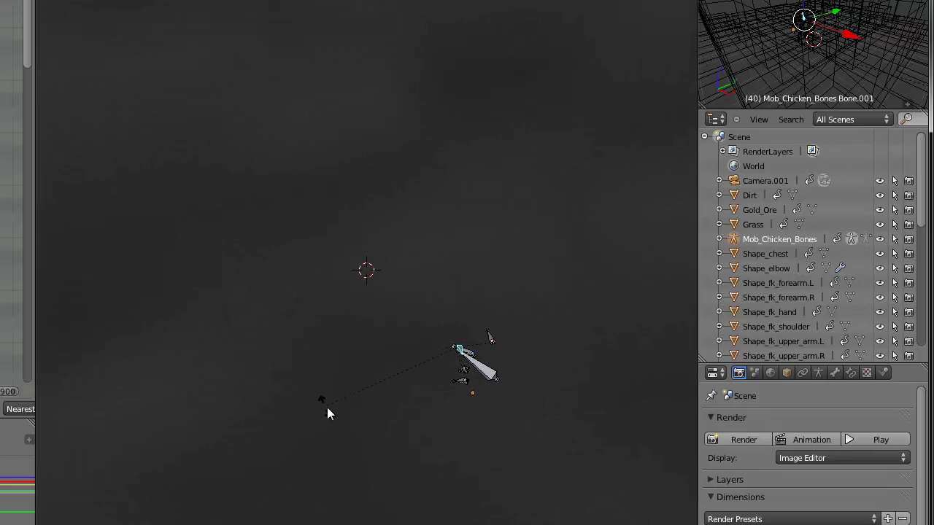
middle_drag(326, 408, 489, 255)
Step: Select all of the chicken's bones and insert Location and Rotation keyframes at frame 40
key(i)
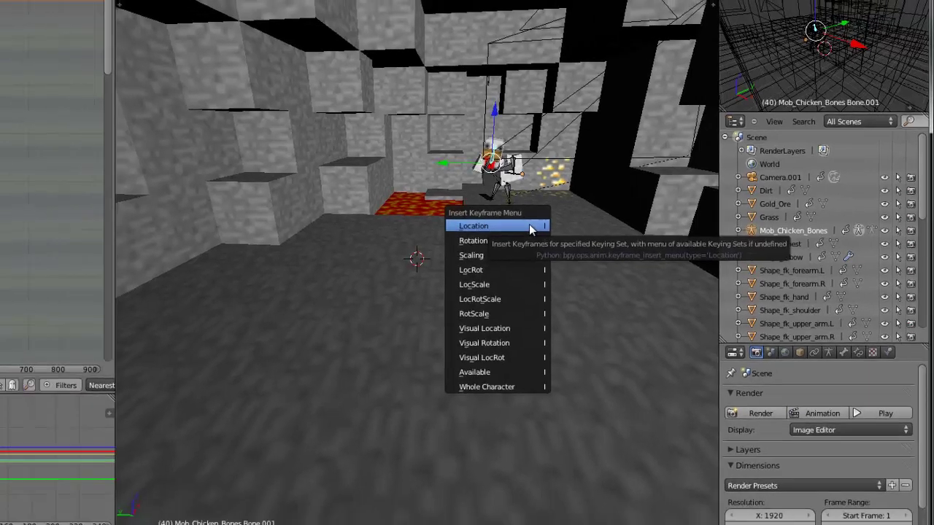
click(491, 234)
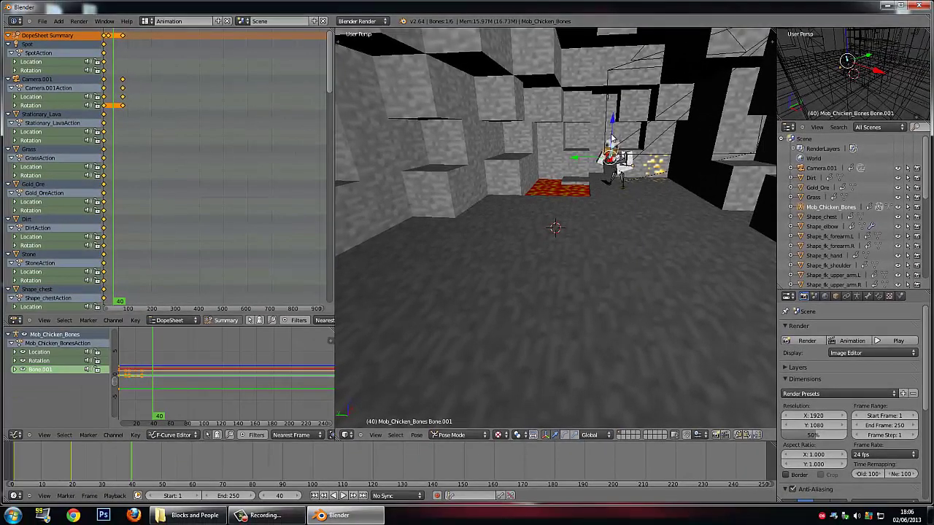
key(a)
key(a)
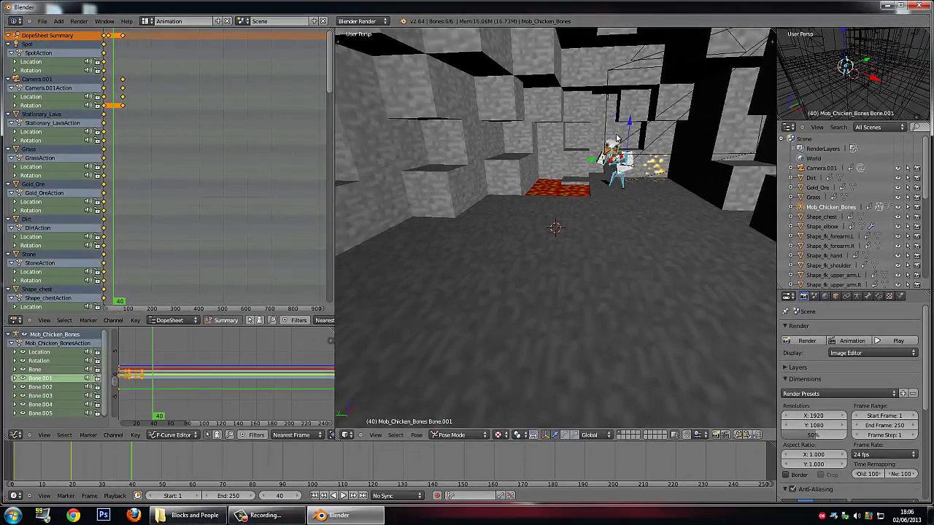
key(i)
click(600, 137)
key(i)
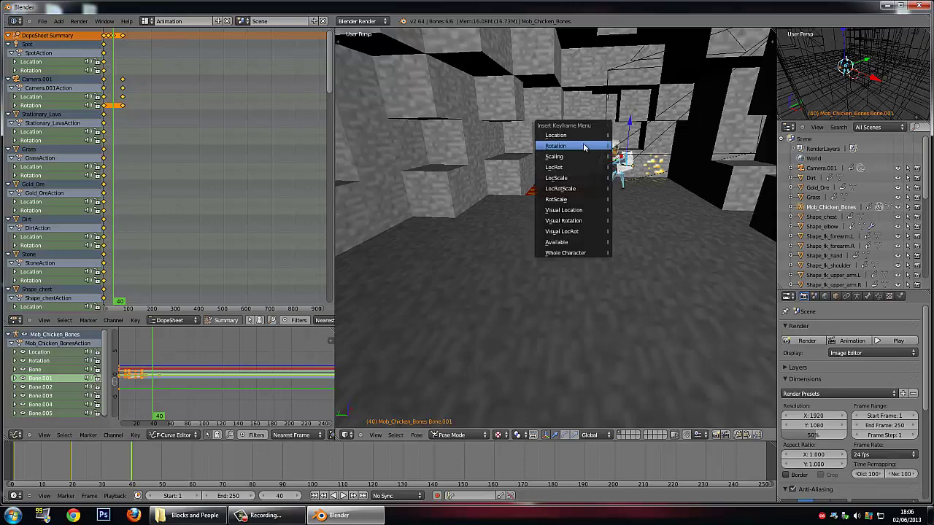
click(583, 147)
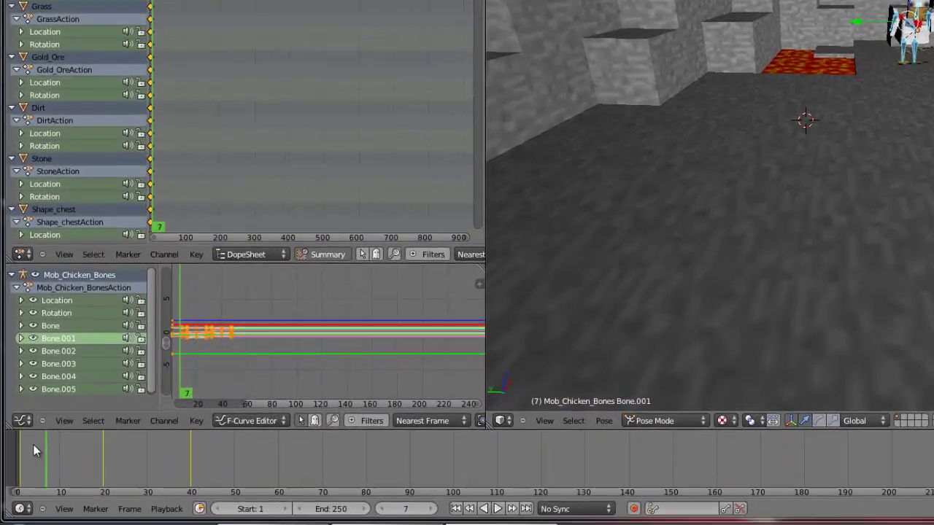
Step: Scrub from the first frames to frame 60 to check the chicken's movement, and view the whole cave set from outside
click(64, 457)
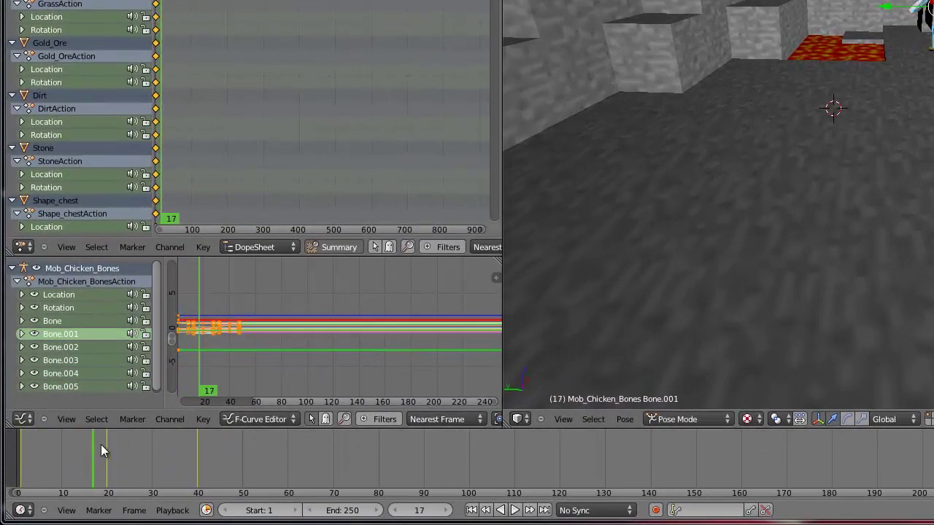
drag(101, 445, 289, 448)
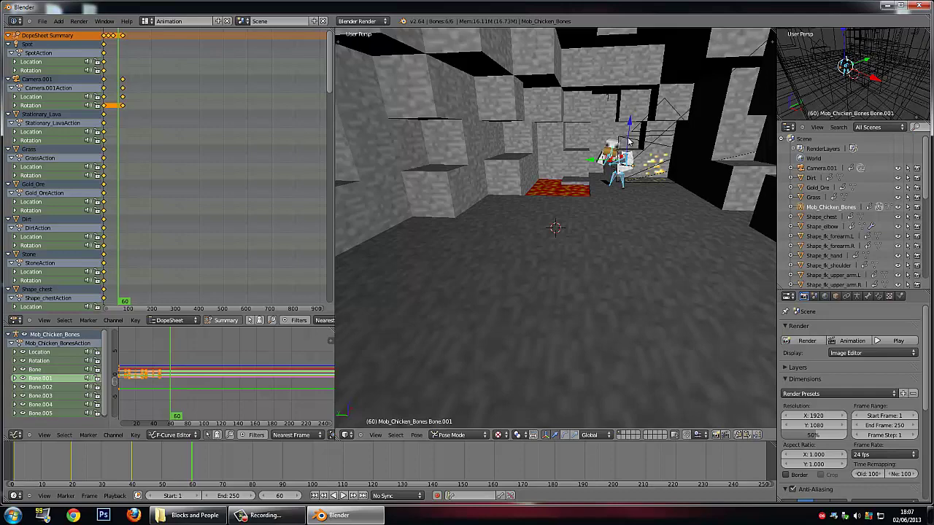
scroll(632, 156, down, 4)
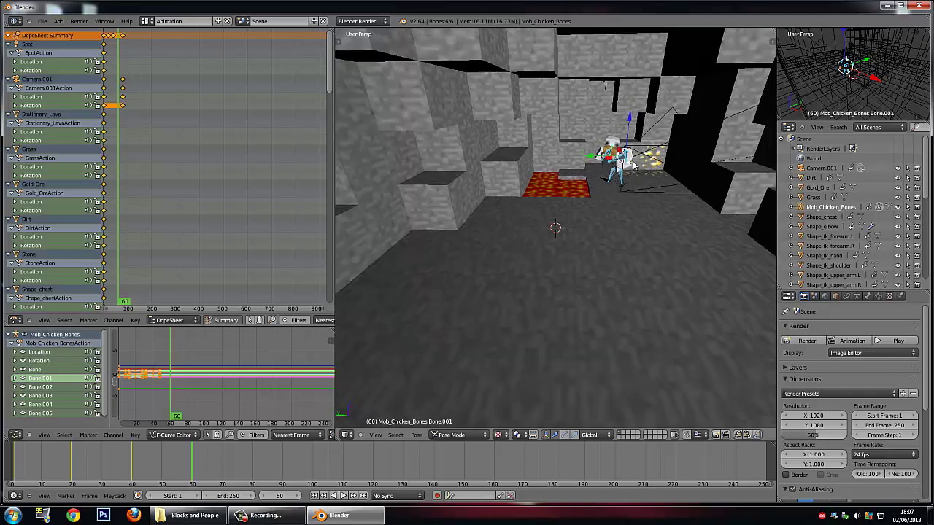
scroll(637, 165, down, 2)
middle_drag(638, 165, 675, 171)
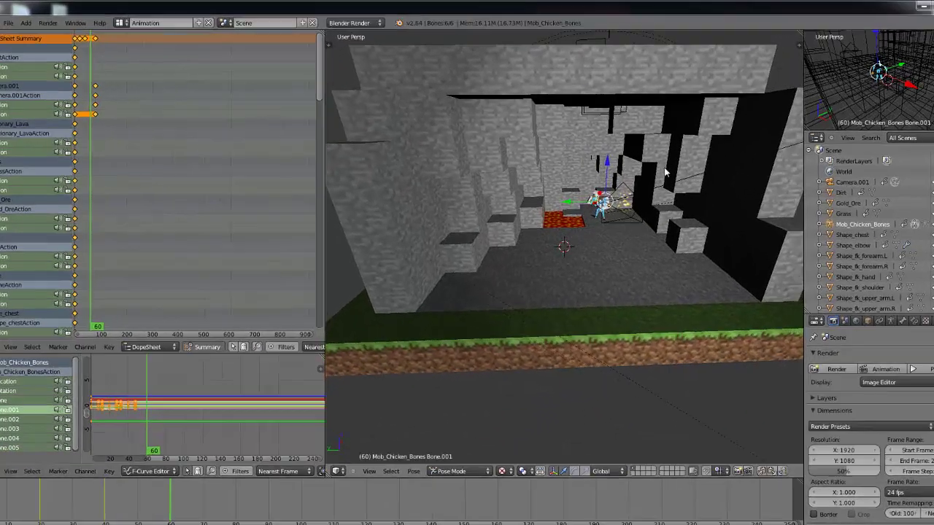
scroll(664, 171, down, 2)
middle_drag(760, 237, 761, 239)
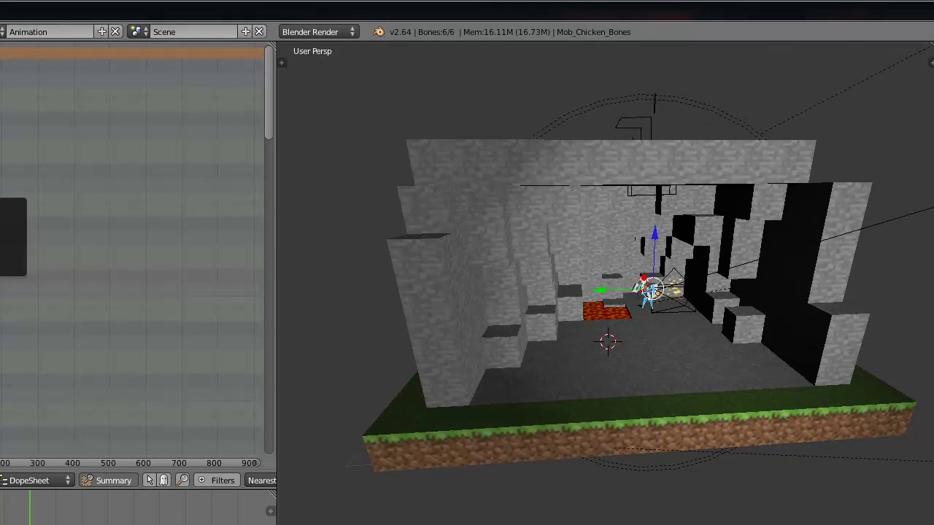
Step: Switch to the Default screen layout and select the Stone object in Object Mode instead of posing the chicken
click(2, 31)
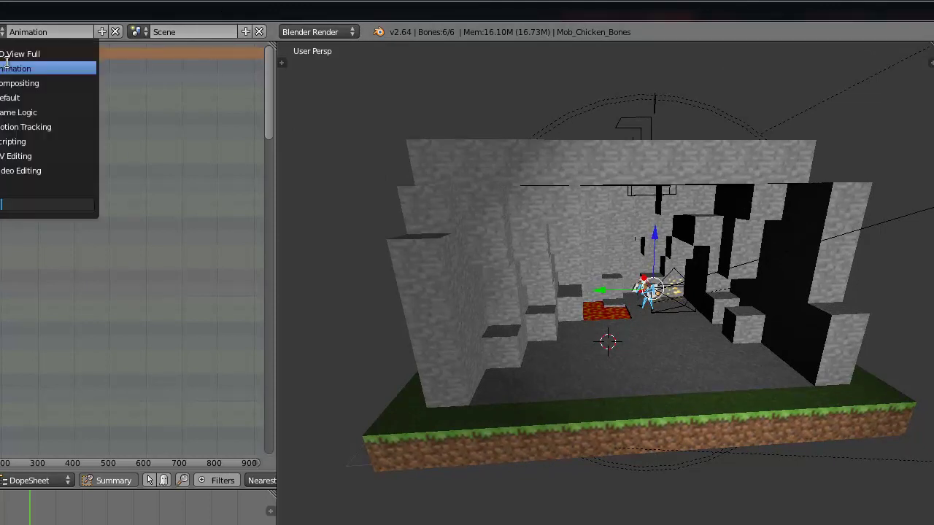
click(20, 98)
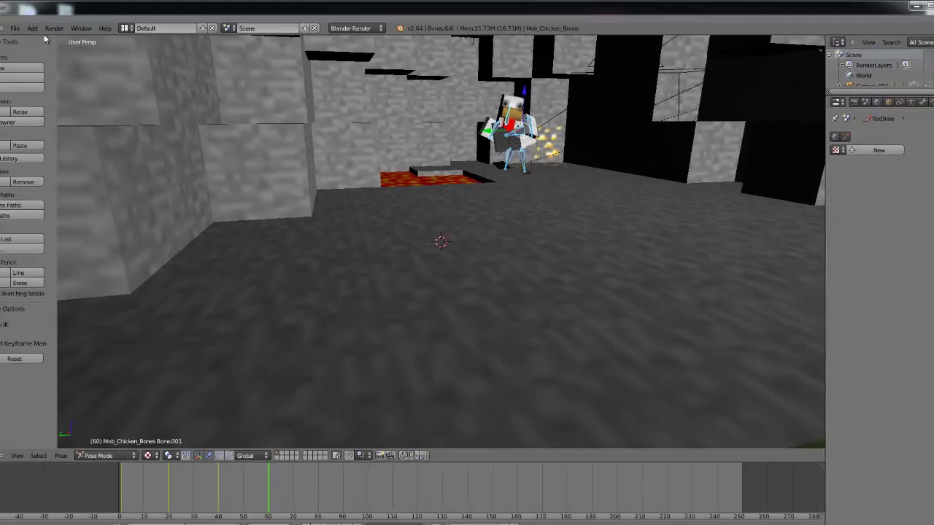
click(58, 26)
mouse_move(72, 143)
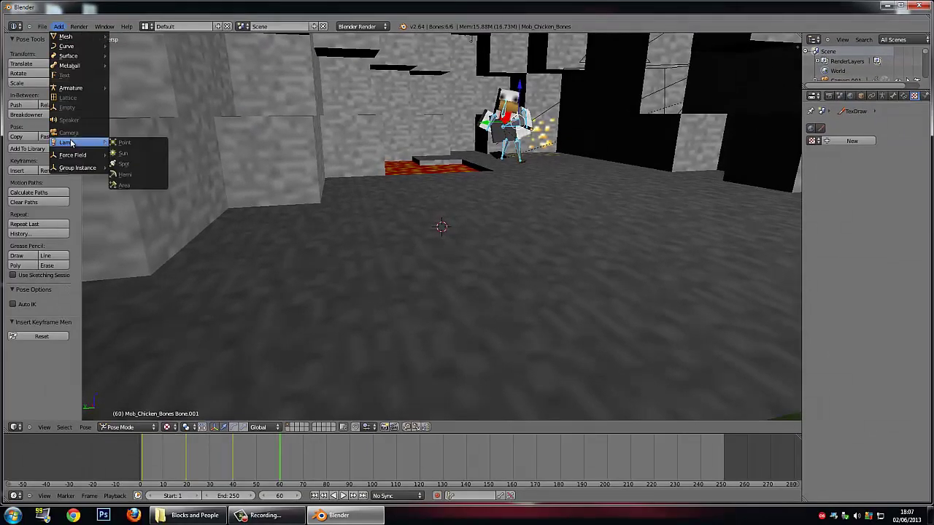
right_click(546, 167)
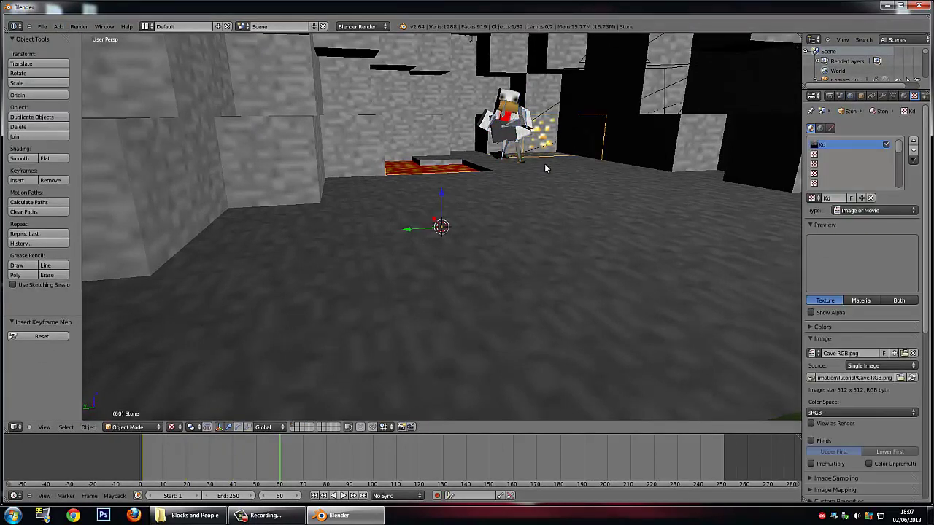
Step: Add an Area lamp and raise it from the scene centre to just above the lava pool
click(59, 27)
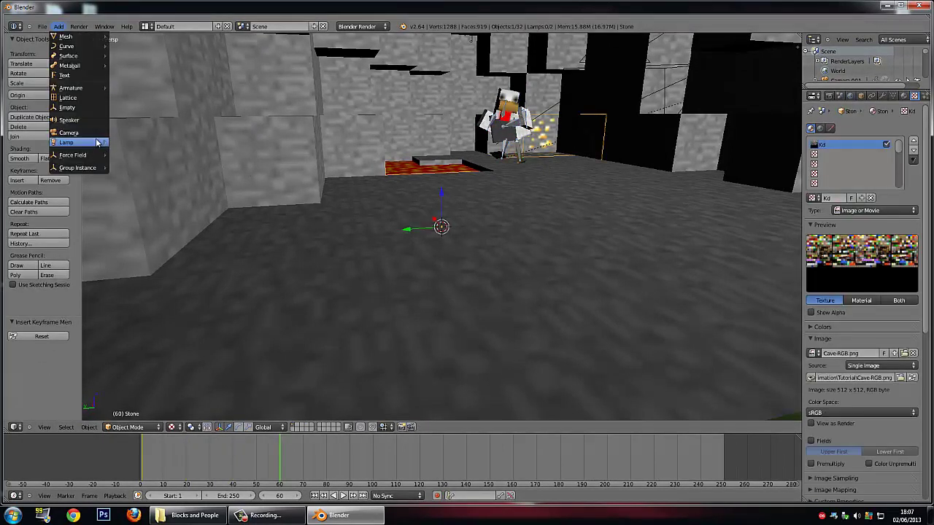
mouse_move(97, 143)
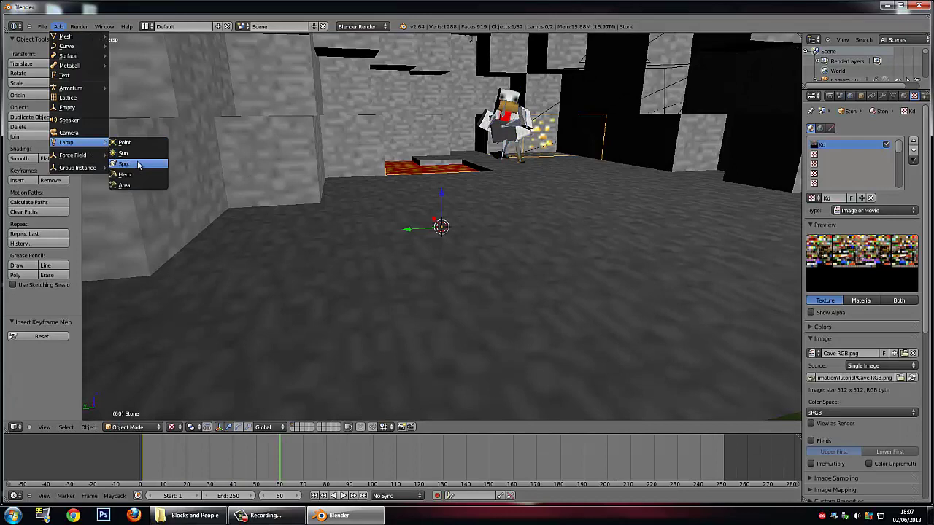
click(125, 185)
scroll(410, 182, down, 5)
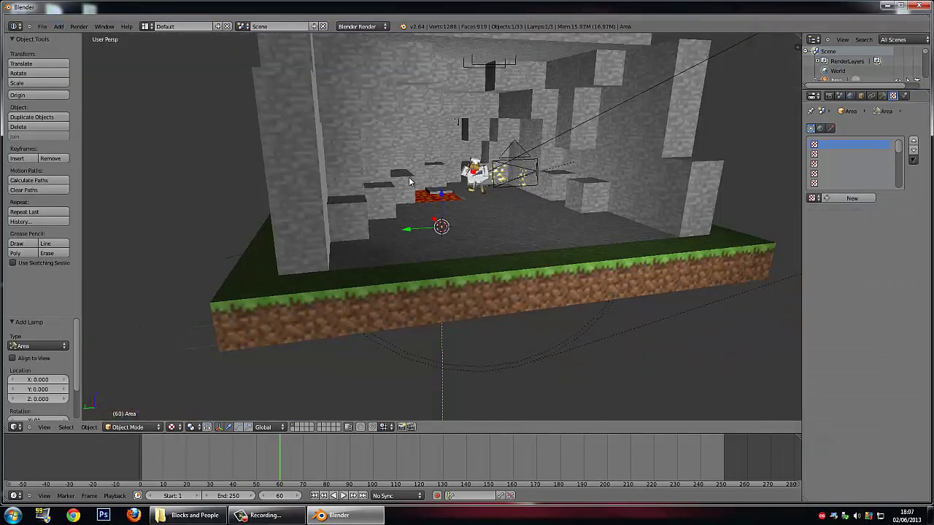
scroll(410, 182, down, 4)
key(g)
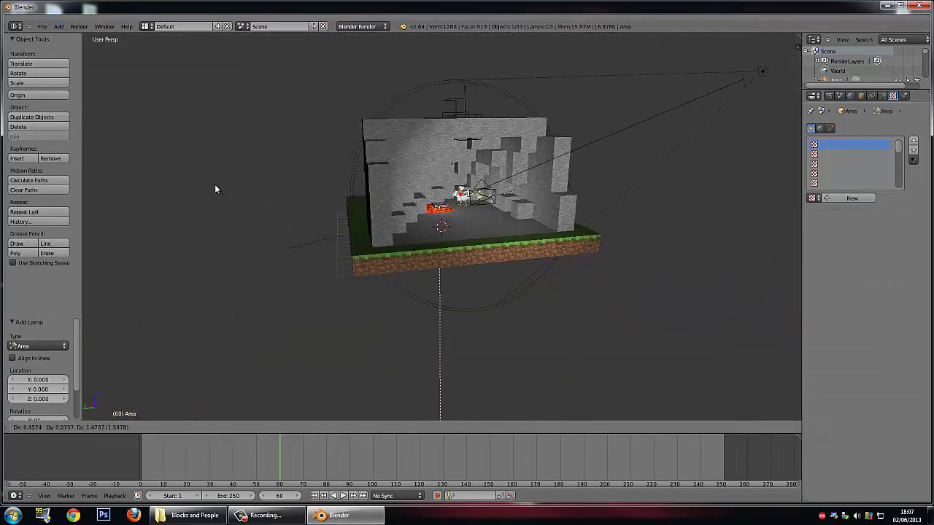
click(217, 185)
middle_drag(217, 185, 196, 192)
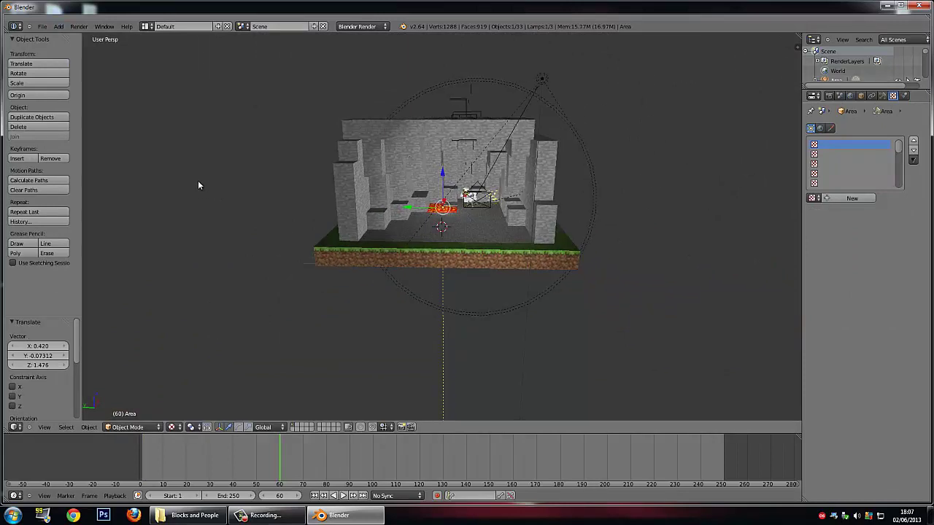
key(g)
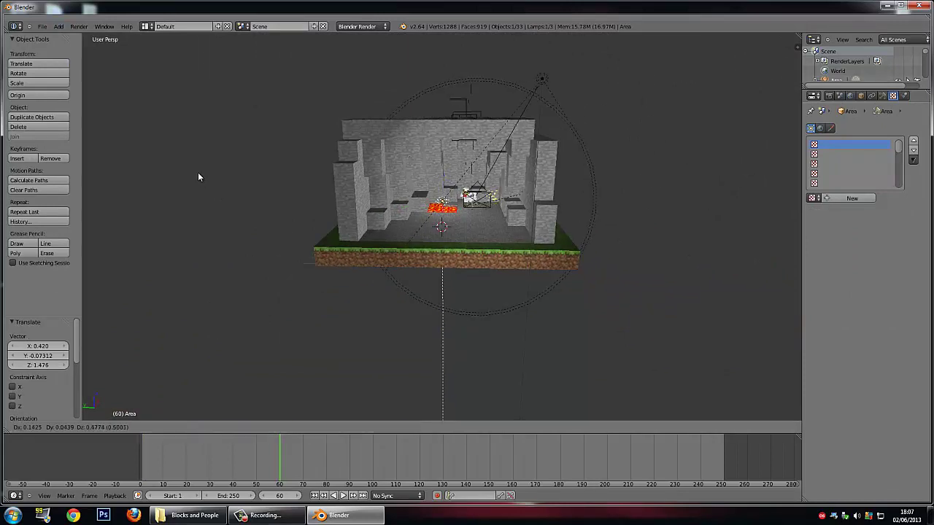
click(198, 174)
Step: Return to frame 1, select all objects in the scene and insert keyframes for them
middle_drag(209, 177, 311, 167)
scroll(452, 189, up, 3)
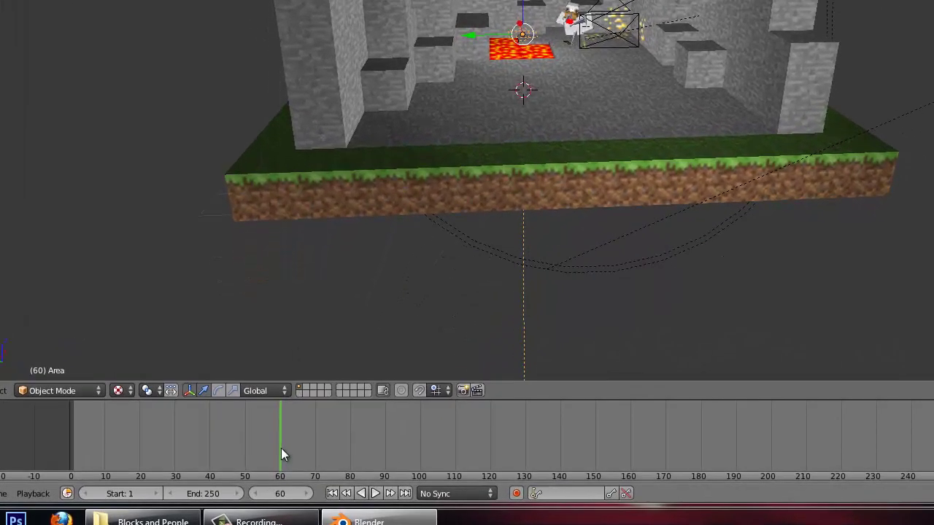
drag(280, 464, 75, 450)
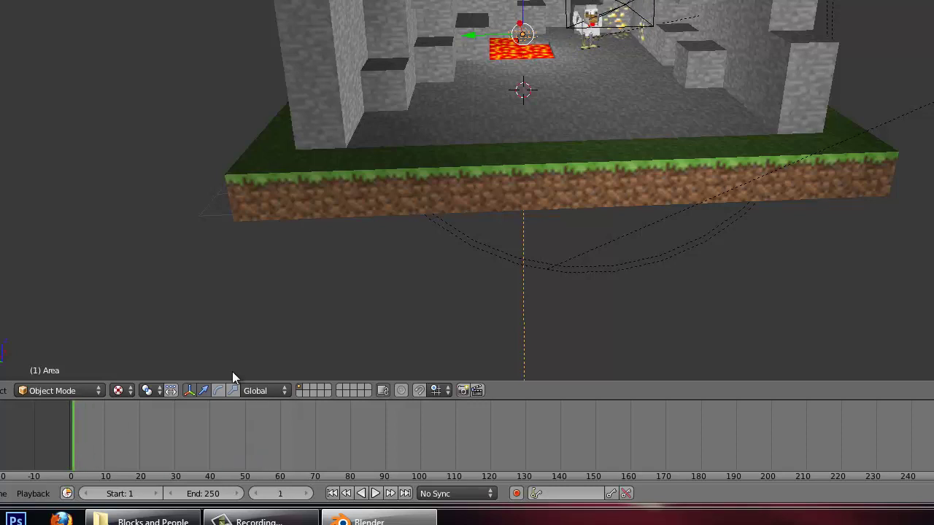
key(a)
key(i)
key(i)
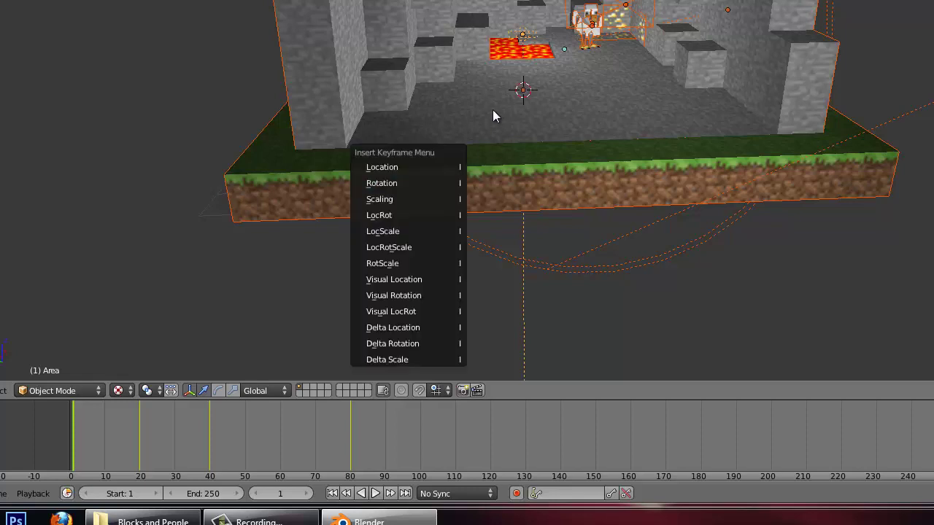
click(395, 121)
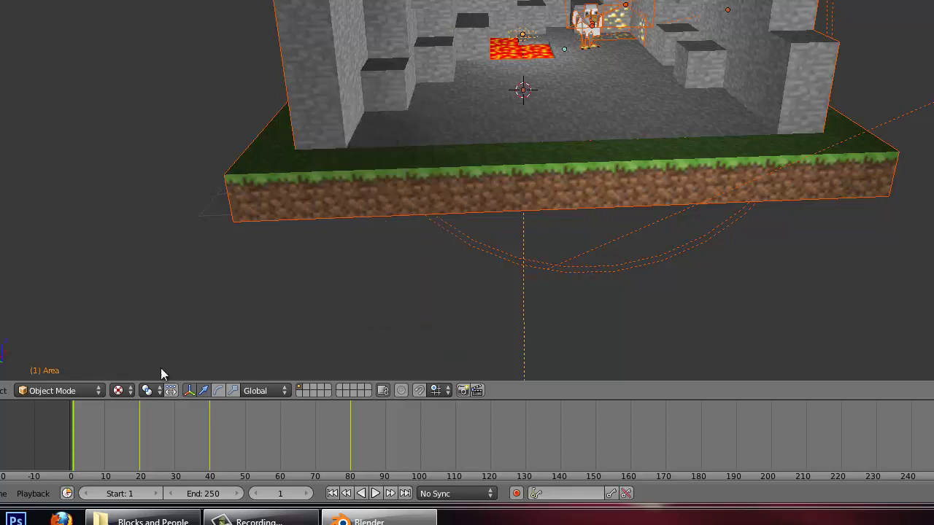
Step: Scrub from the start to frame 60 to check the keyed animation with the new lamp in place
click(94, 434)
drag(106, 435, 275, 467)
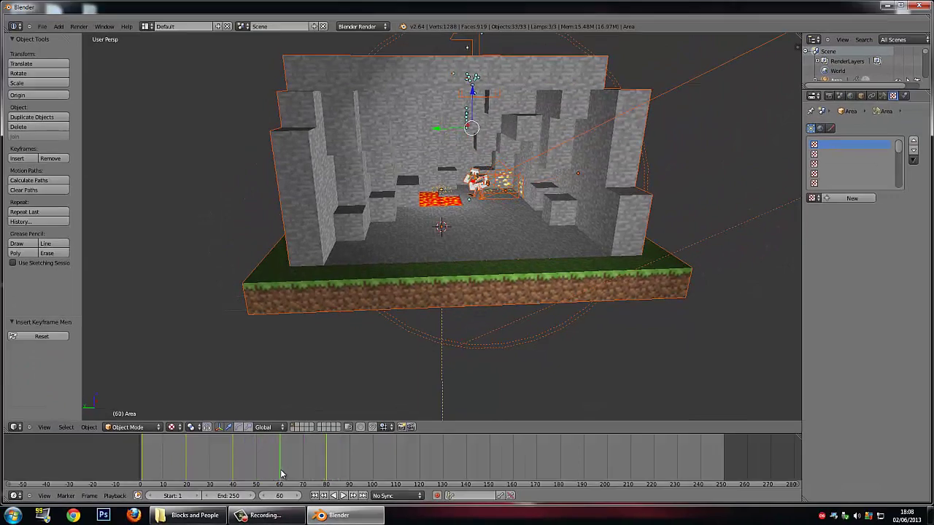
scroll(538, 153, up, 4)
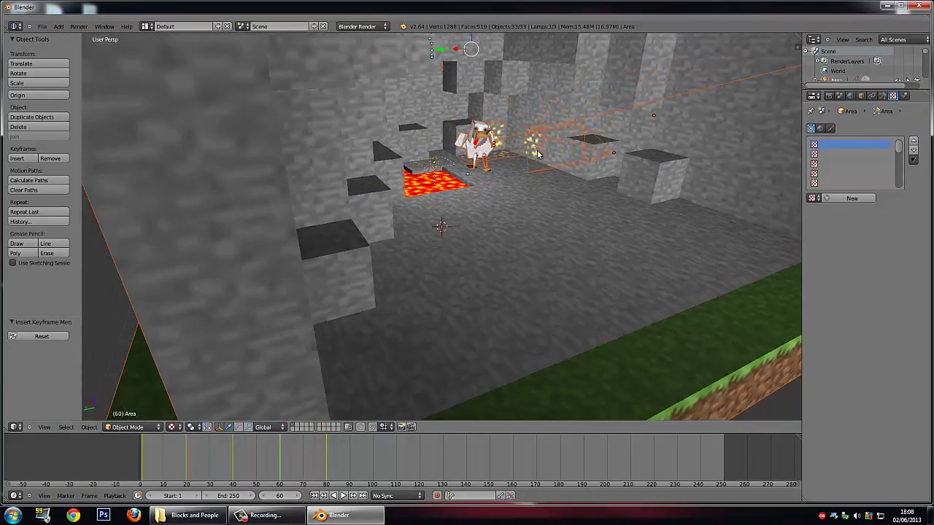
Step: Switch the screen layout from Default to Animation and frame the cave interior with the chicken and lava
middle_drag(538, 153, 480, 140)
scroll(511, 143, up, 3)
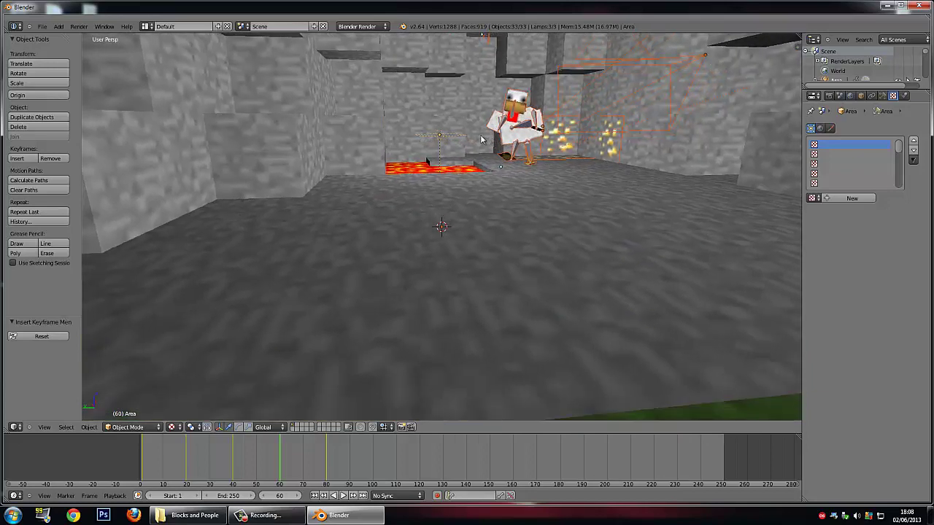
click(146, 25)
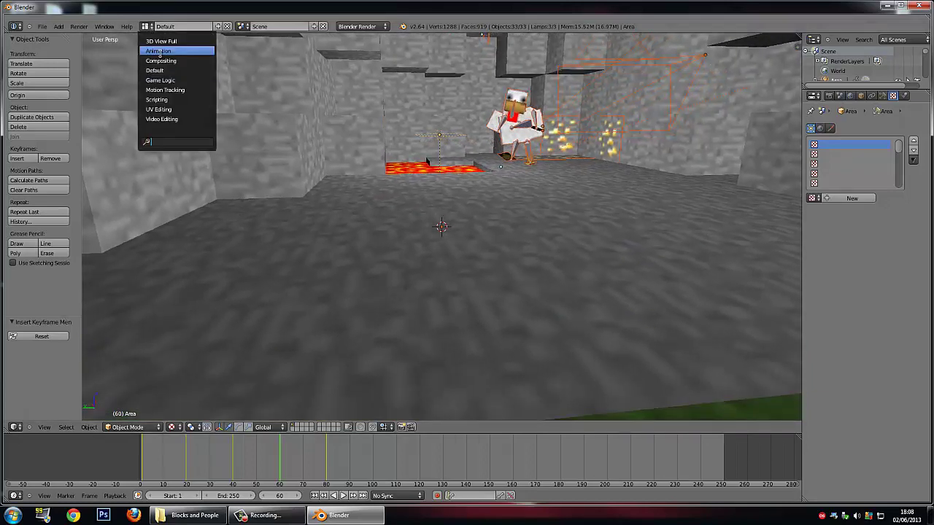
click(162, 50)
scroll(583, 176, up, 5)
scroll(583, 175, up, 4)
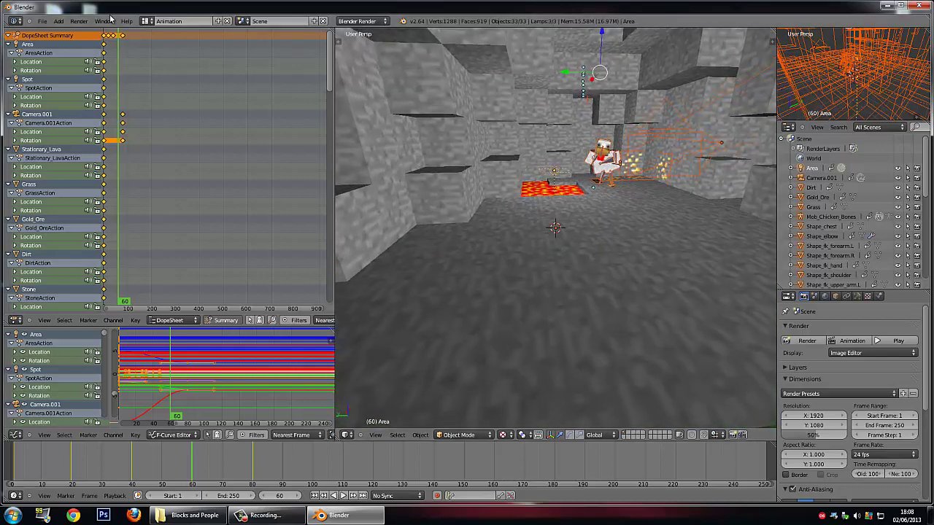
Step: Render a still image of frame 60 to check the lighting and return the area to the 3D View
click(78, 21)
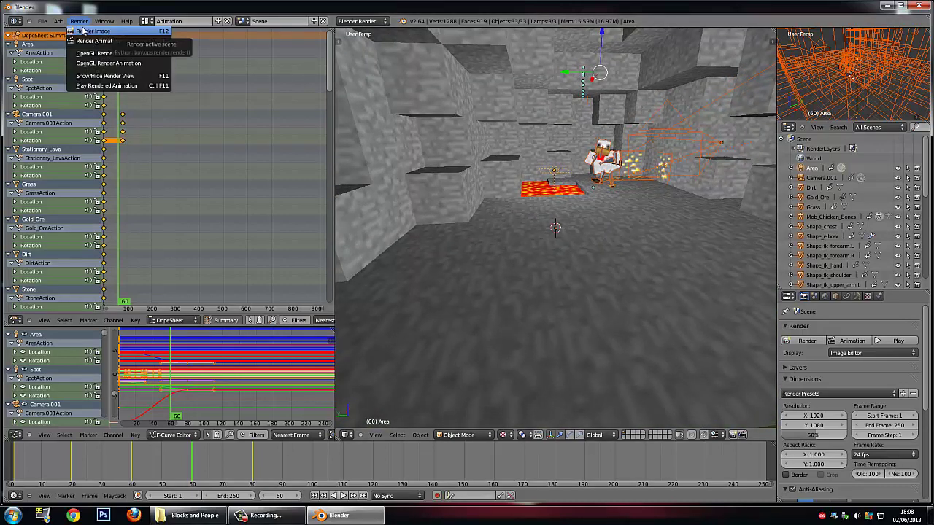
click(83, 31)
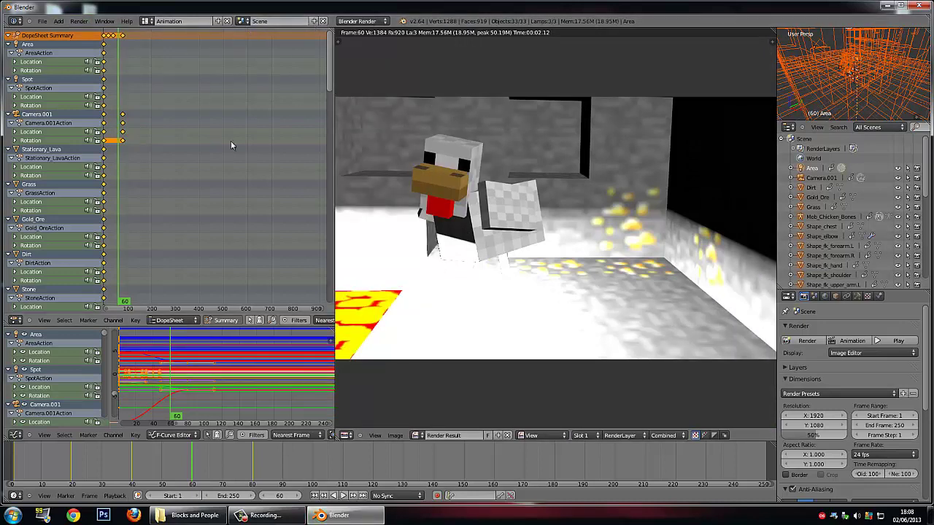
click(346, 435)
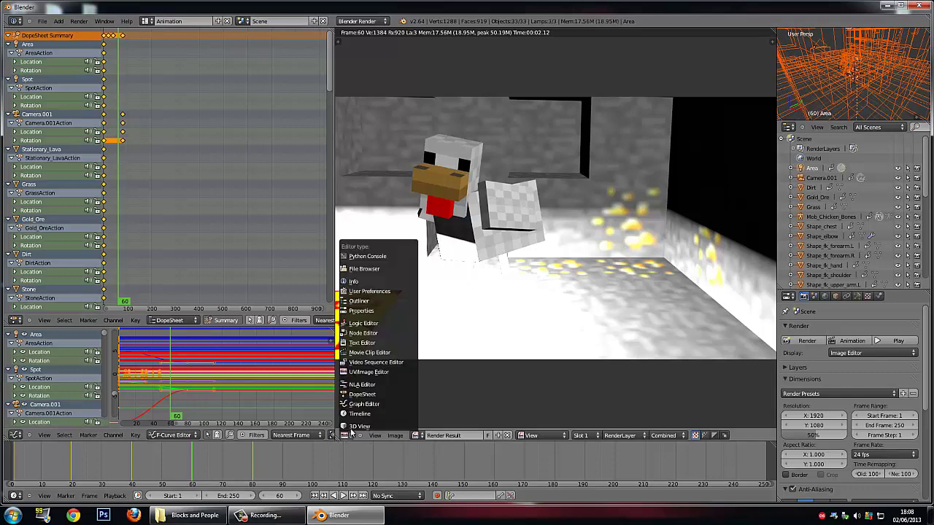
click(357, 426)
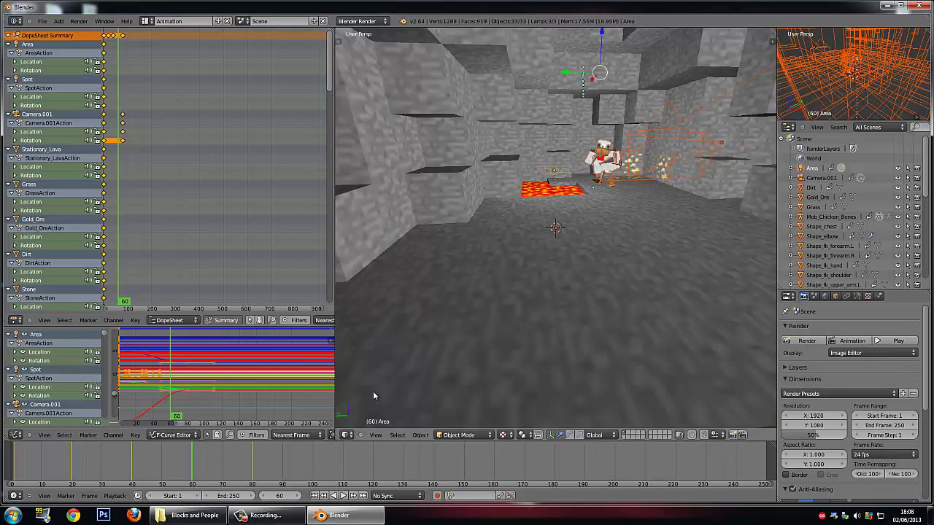
Step: At frame 1, move only the Area lamp about 0.5 units, mostly downward, closer to the lava pool
middle_drag(575, 201, 552, 160)
click(13, 470)
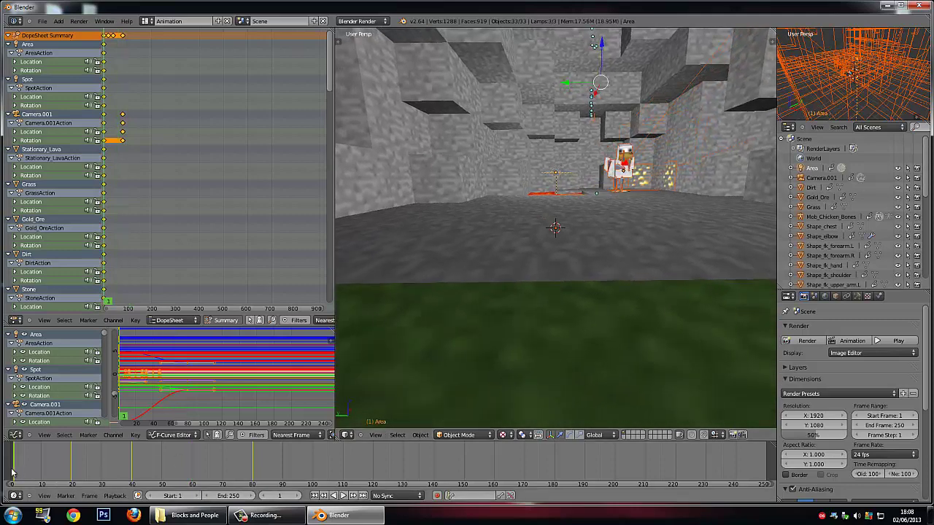
scroll(517, 246, down, 3)
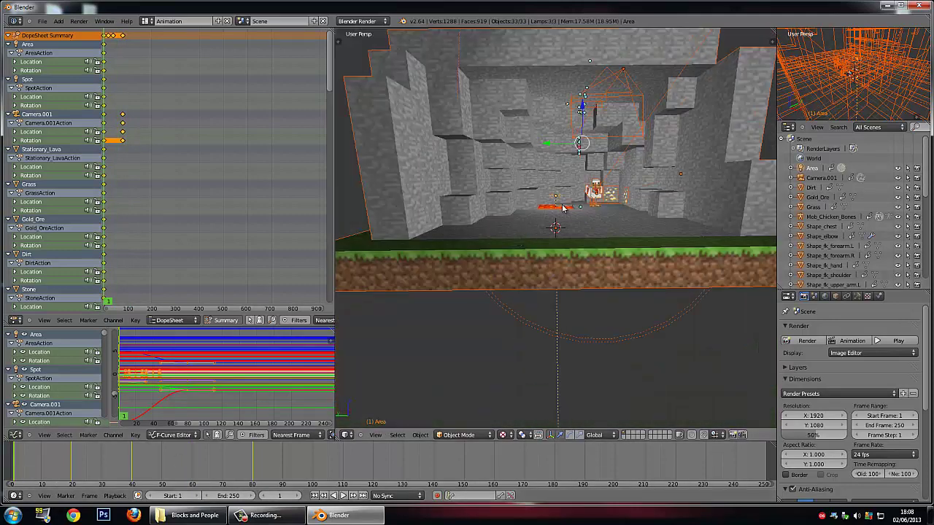
right_click(554, 199)
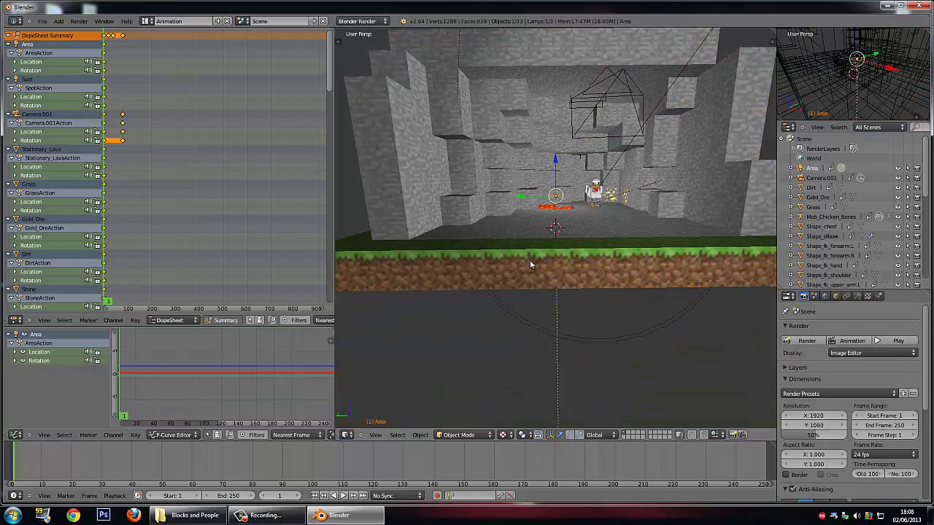
key(g)
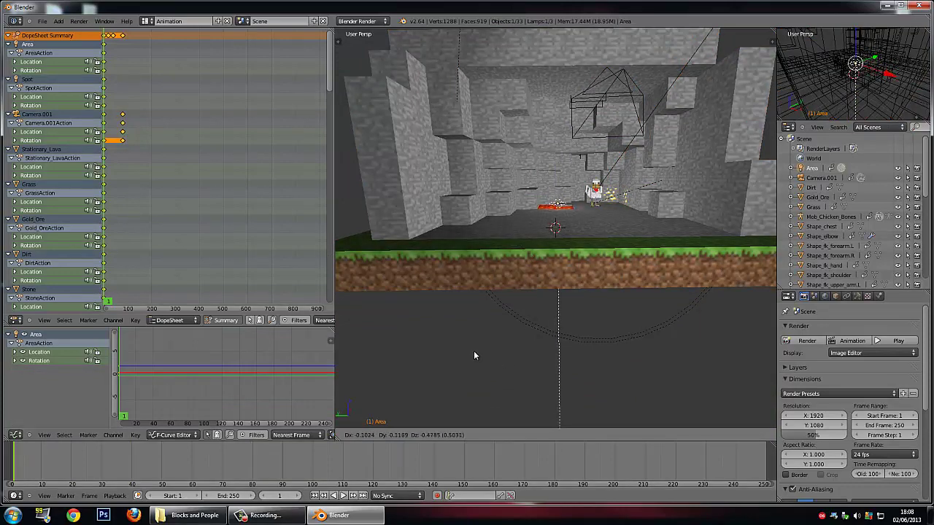
click(474, 350)
Step: Move the Spot lamp in front of the cave by about 2.3 units
scroll(513, 347, down, 6)
middle_drag(625, 355, 644, 384)
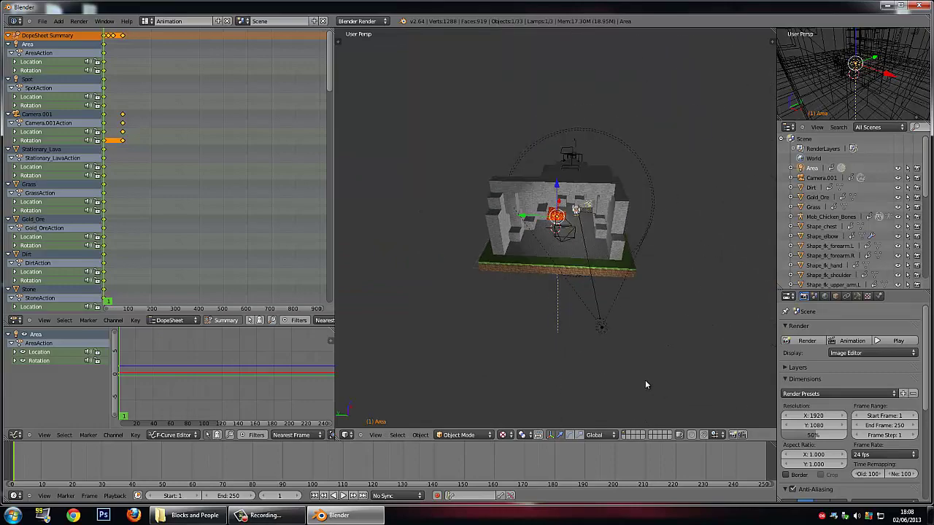
right_click(602, 329)
key(g)
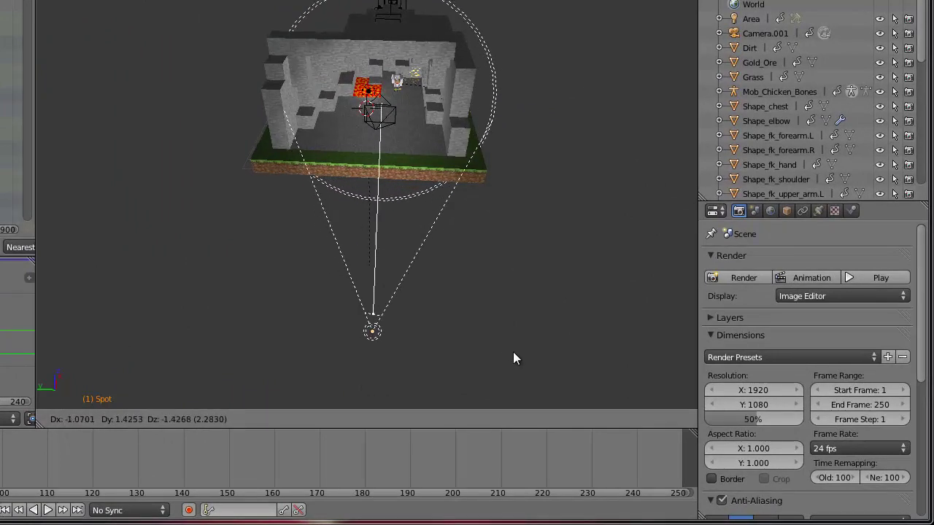
click(514, 353)
middle_drag(515, 351, 578, 286)
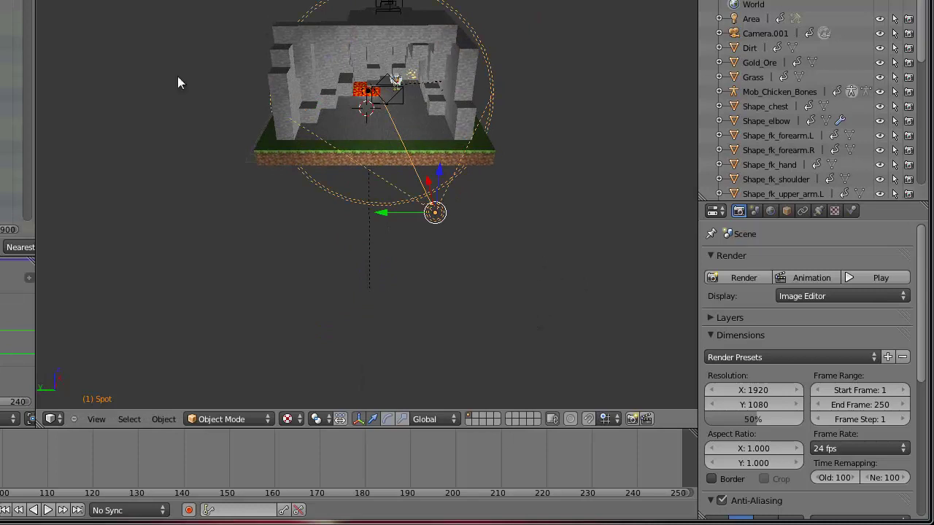
Step: Select all objects in the scene and insert Rotation keyframes for them at frame 1
key(a)
key(a)
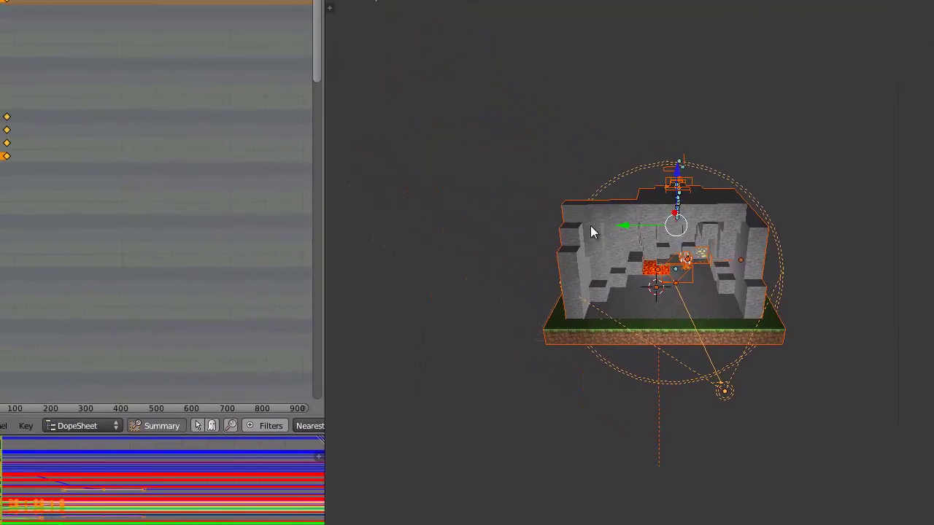
key(i)
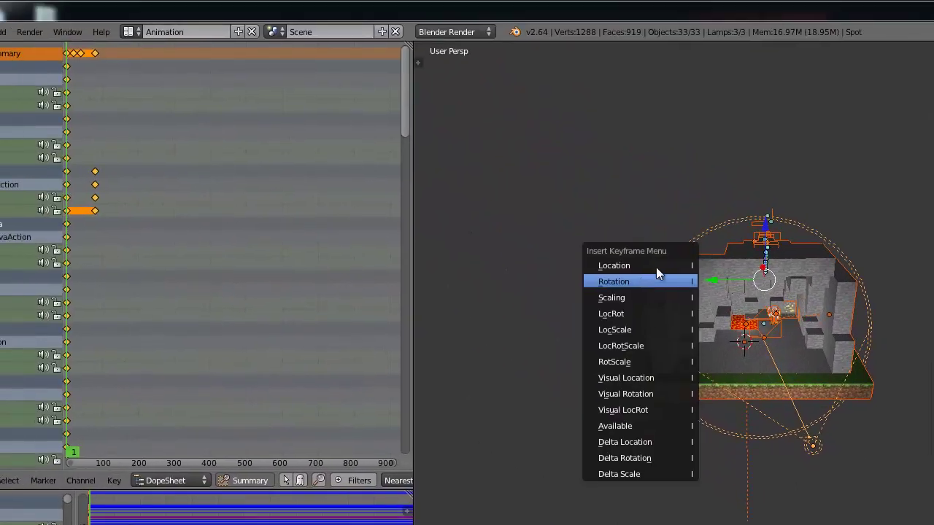
click(653, 284)
Step: Render a still image of frame 1 to check the moved lamps and return the area to the 3D View
click(29, 32)
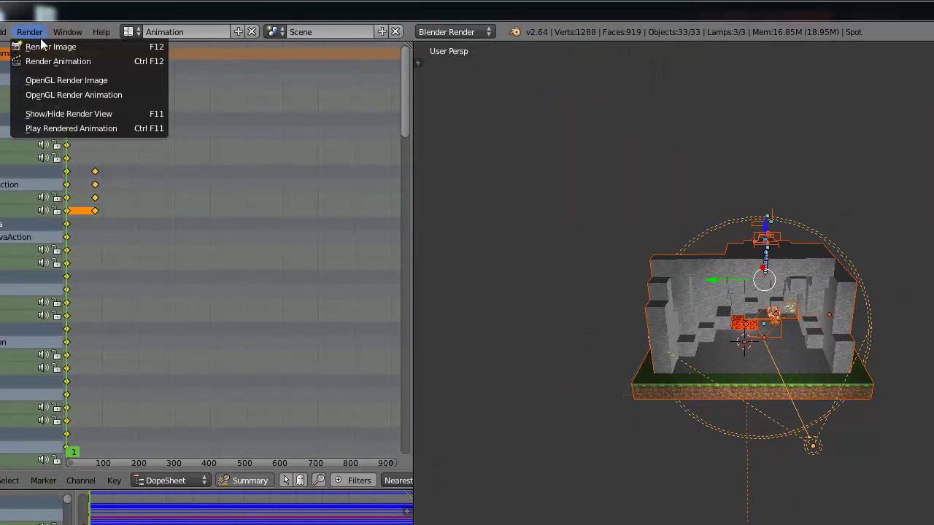
click(46, 45)
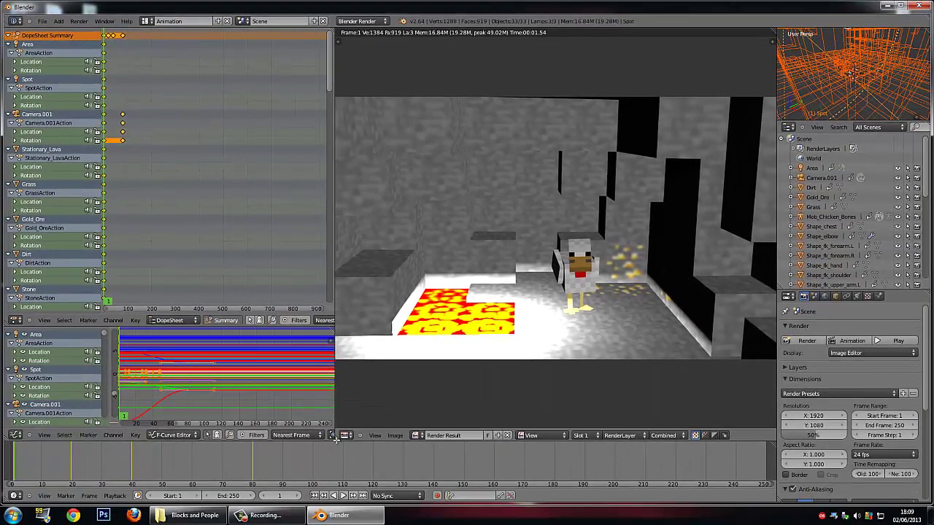
click(346, 436)
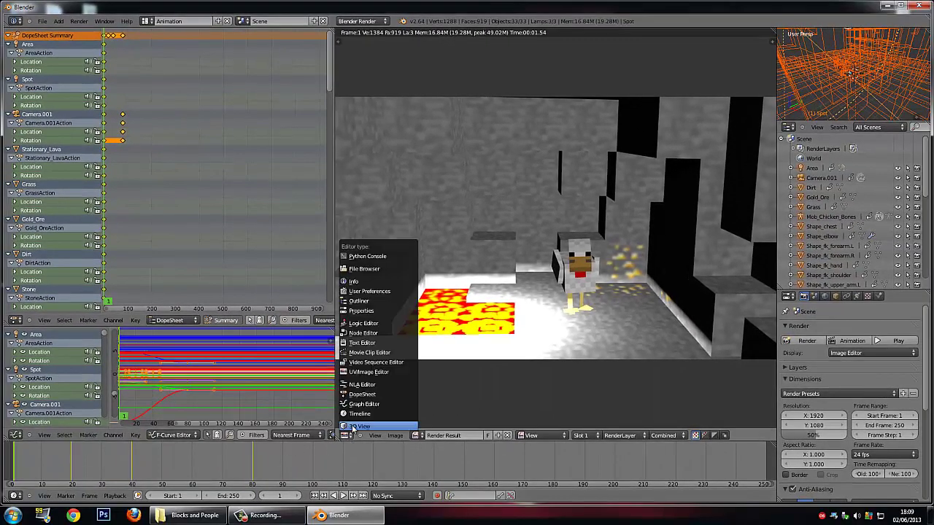
click(352, 428)
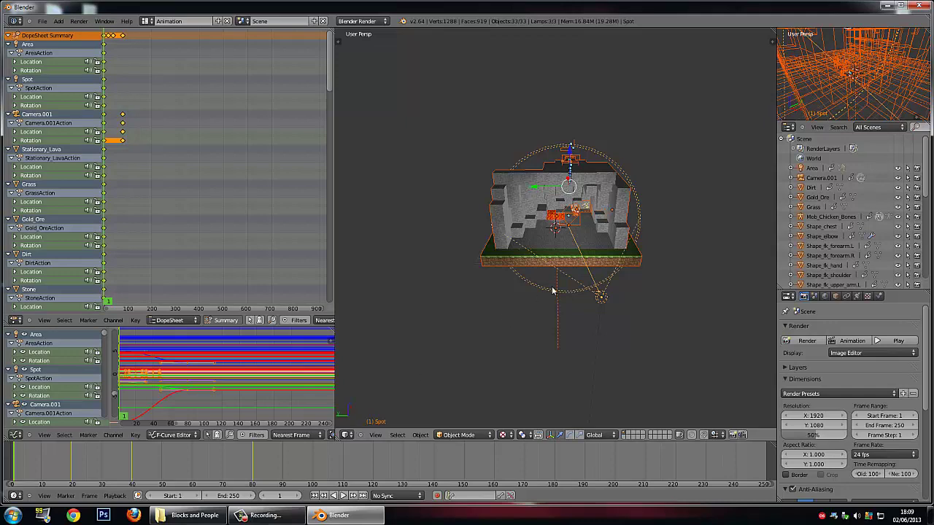
Step: Try Solid, Wireframe and Bounding Box viewport shading on the cave scene, and return to Texture shading
right_click(557, 231)
scroll(557, 231, up, 1)
middle_drag(557, 230, 560, 218)
scroll(562, 219, up, 6)
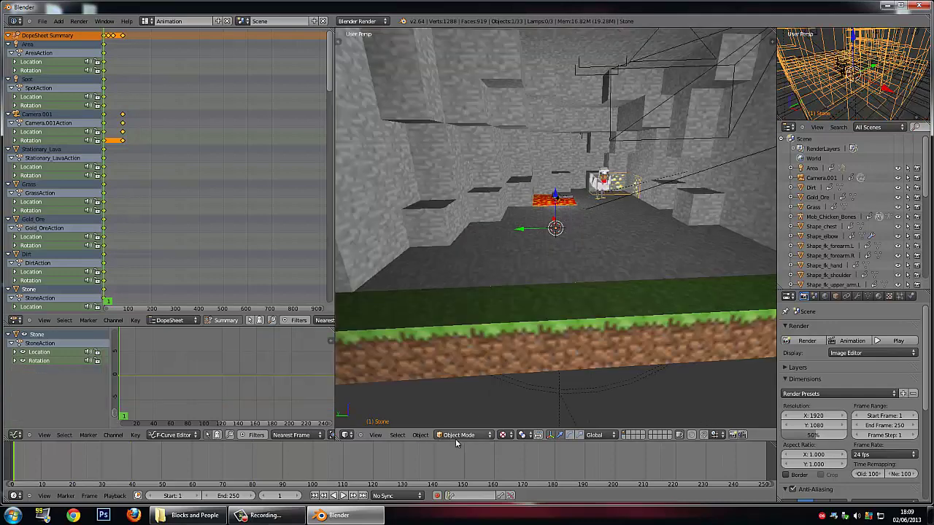
click(510, 435)
click(512, 420)
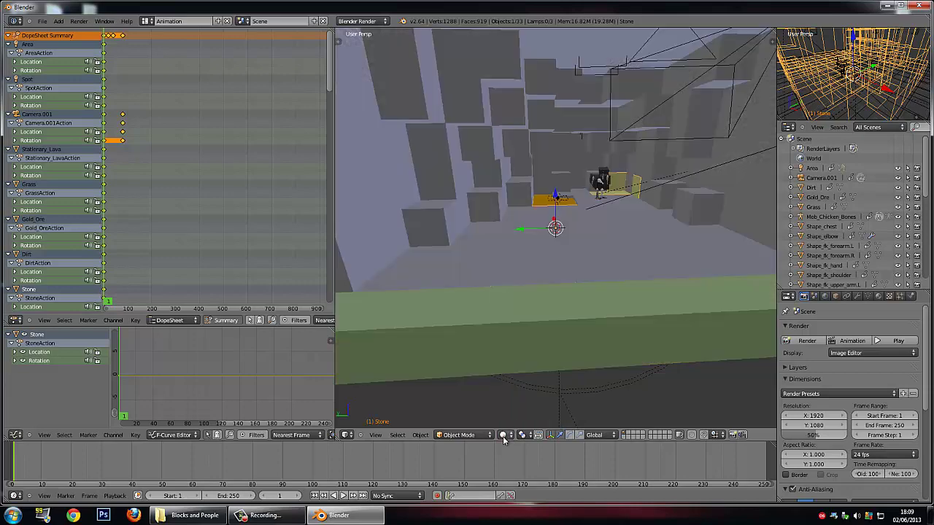
click(503, 435)
click(516, 416)
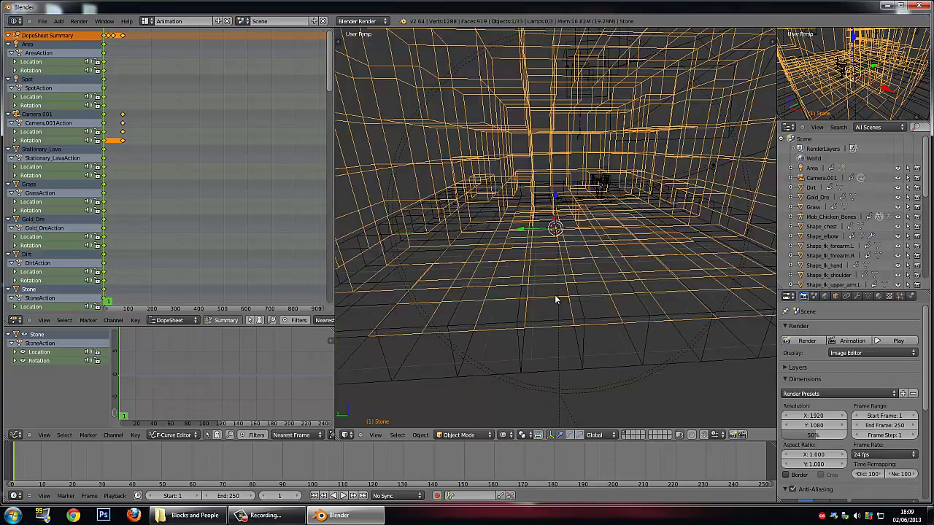
click(511, 437)
click(509, 436)
click(509, 437)
click(512, 425)
click(509, 437)
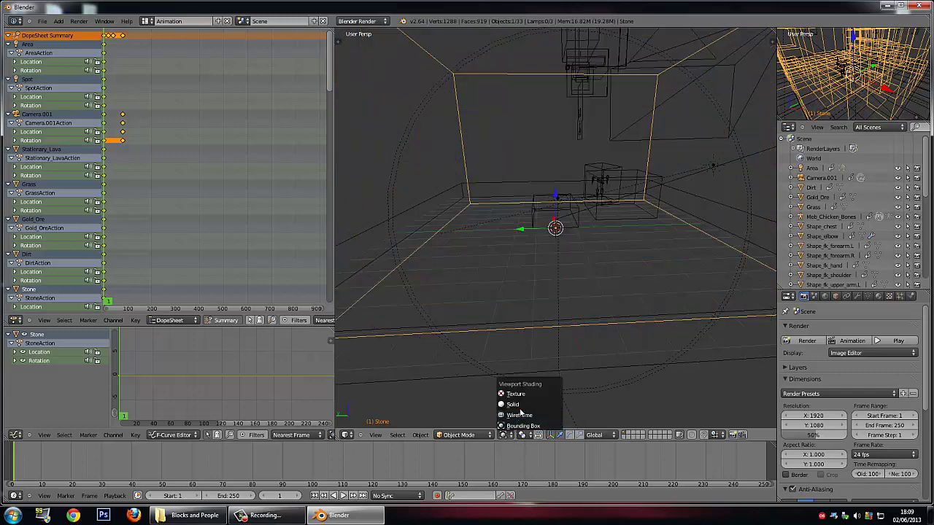
click(522, 399)
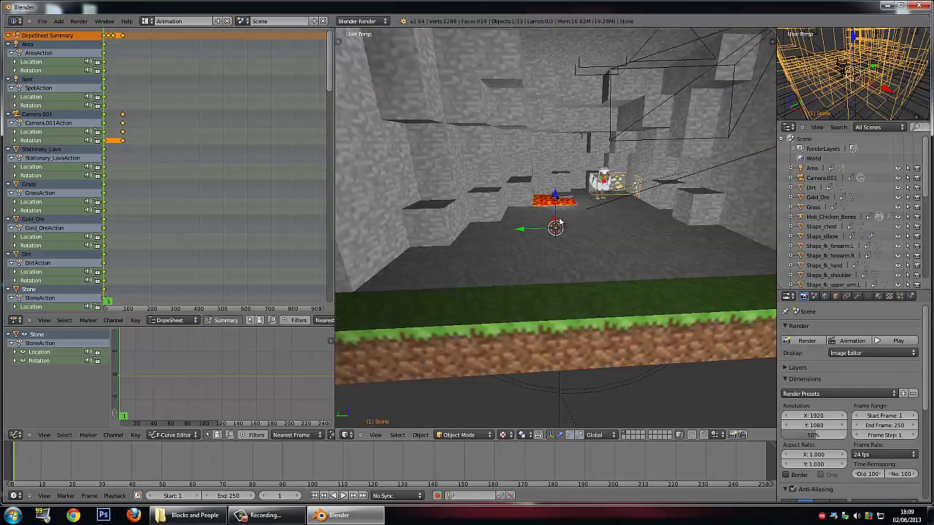
scroll(559, 221, down, 6)
key(g)
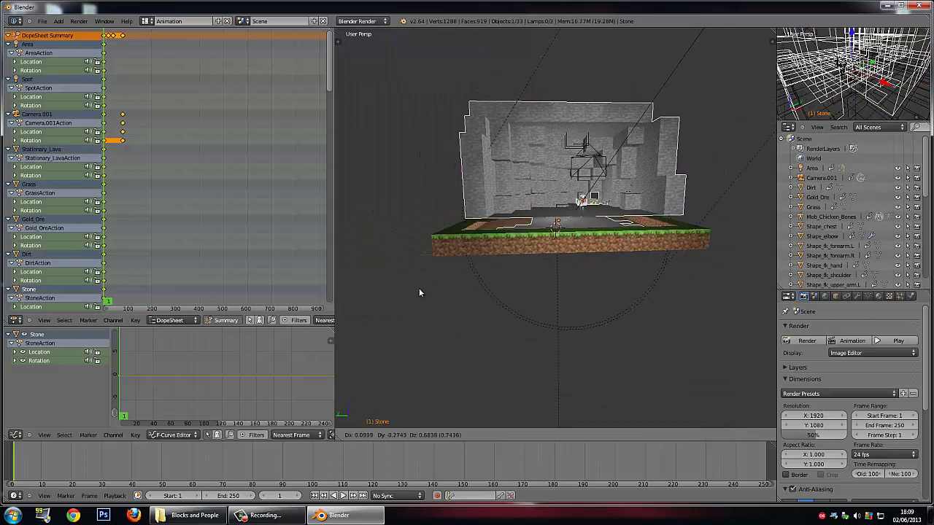
click(418, 287)
key(ctrl+z)
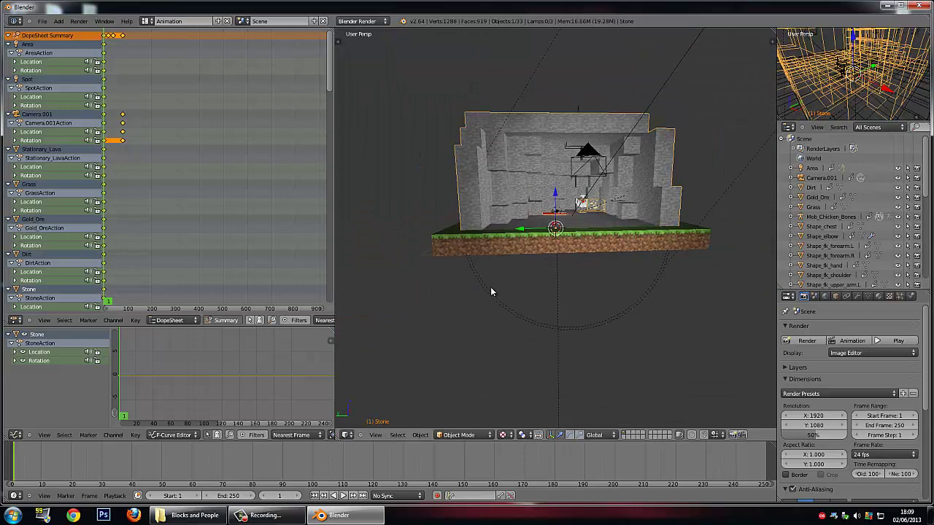
Step: Select the Area lamp above the lava and move it about 0.4 units, mostly downward
right_click(554, 230)
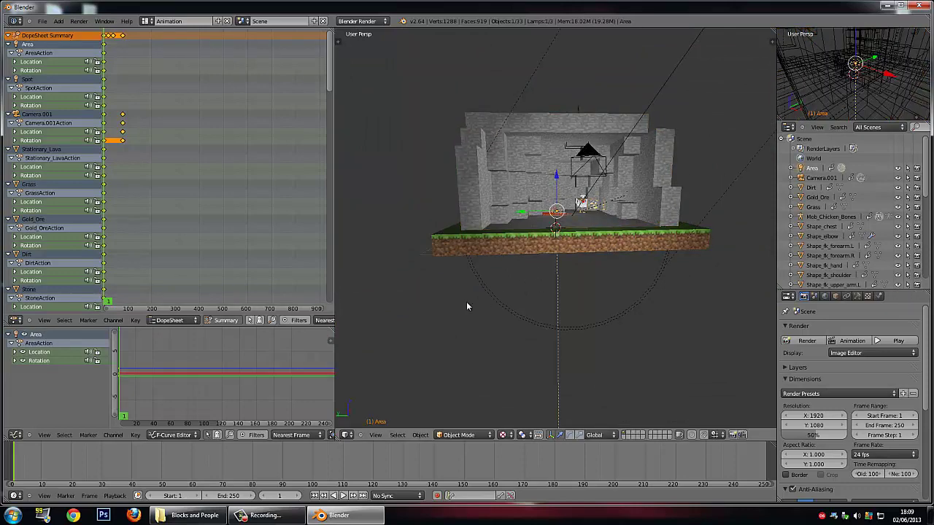
key(g)
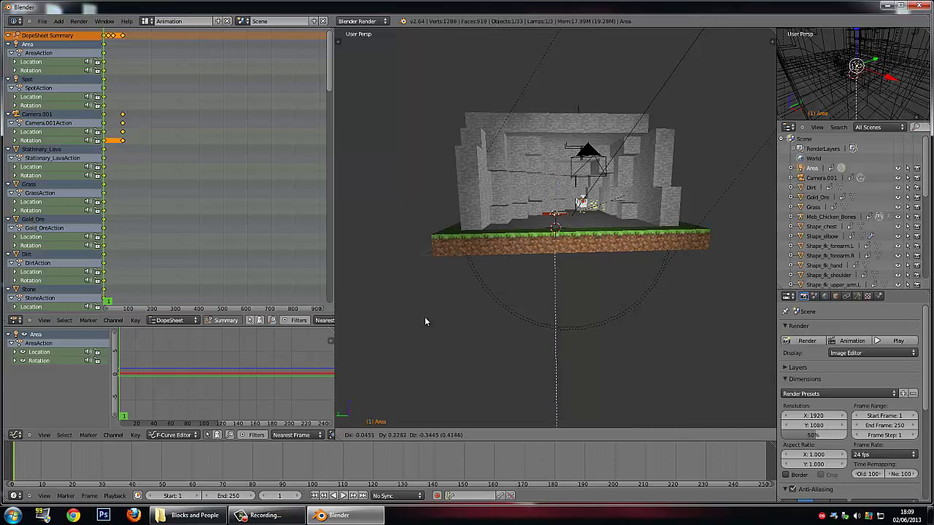
click(424, 316)
middle_drag(424, 317, 429, 339)
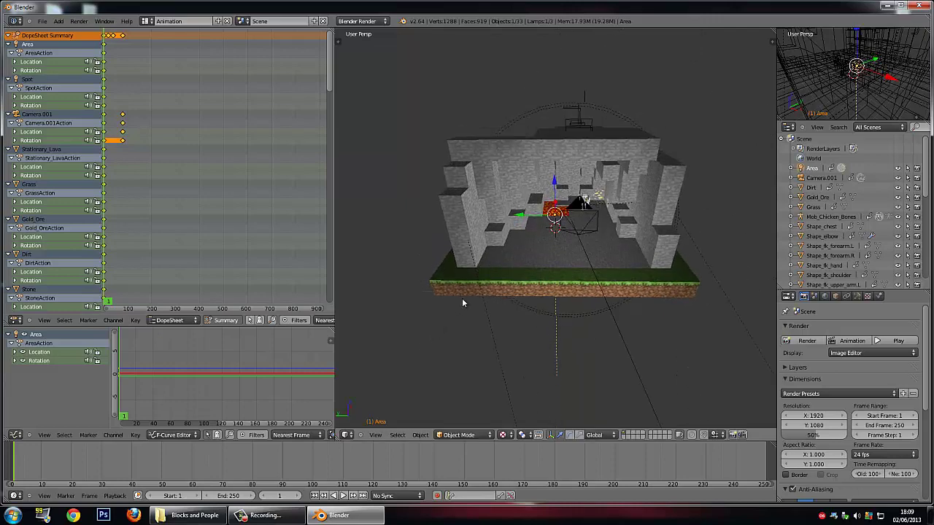
Step: Select the Spot lamp in front of the cave, move it toward the cave's right side and rotate it about 10 degrees
middle_drag(462, 299, 480, 279)
scroll(469, 290, down, 3)
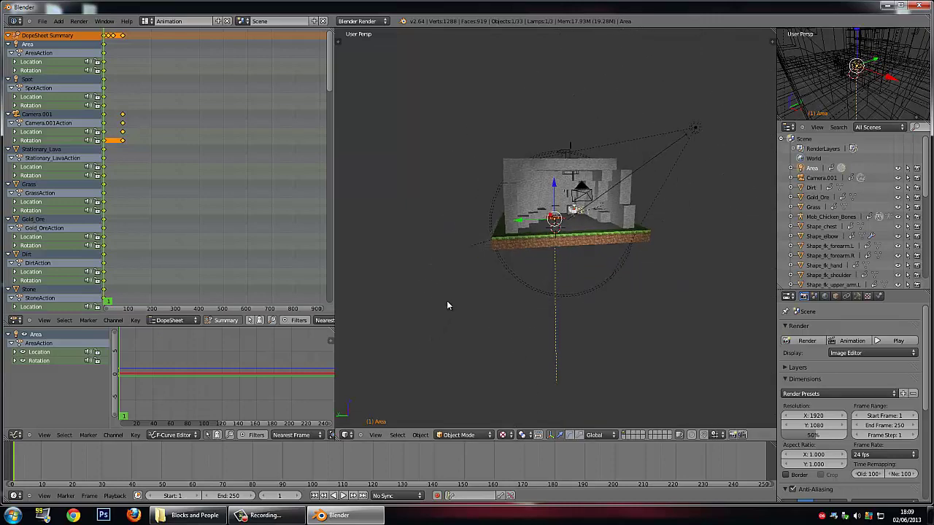
middle_drag(447, 306, 442, 307)
right_click(534, 301)
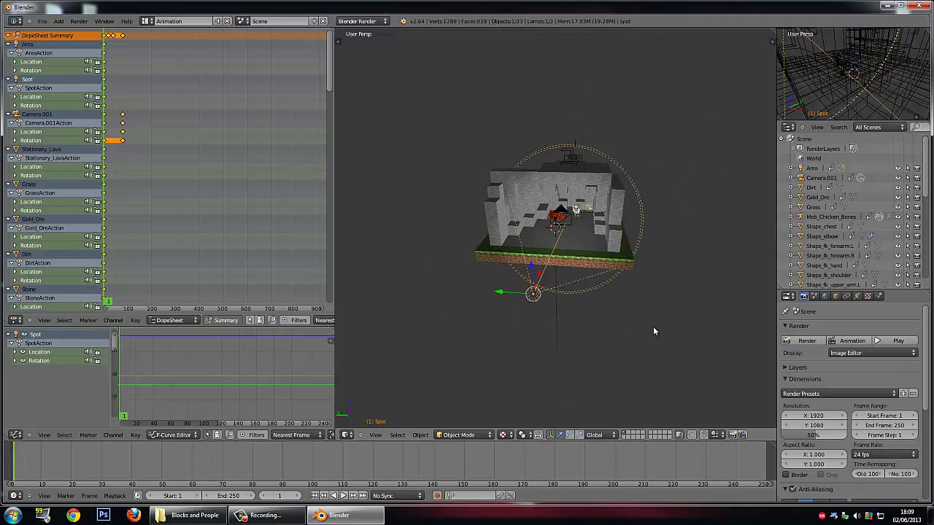
key(g)
click(747, 321)
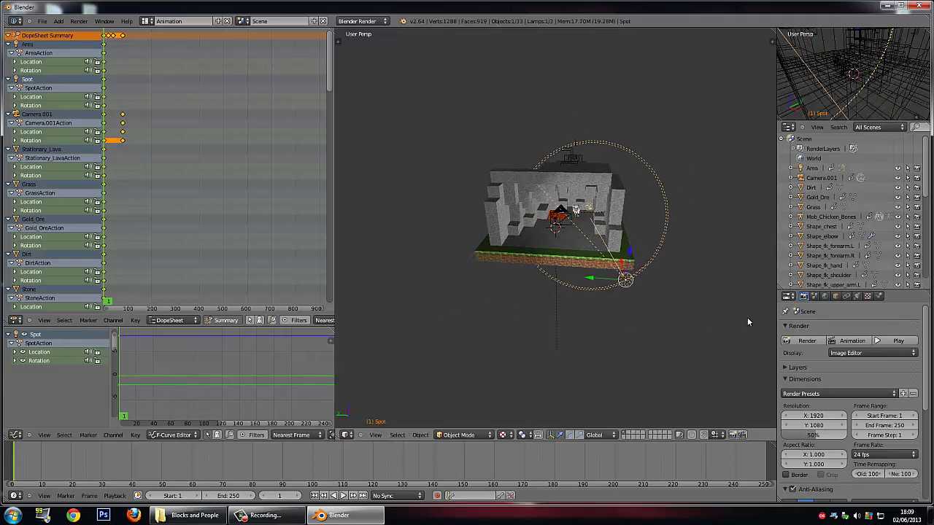
key(r)
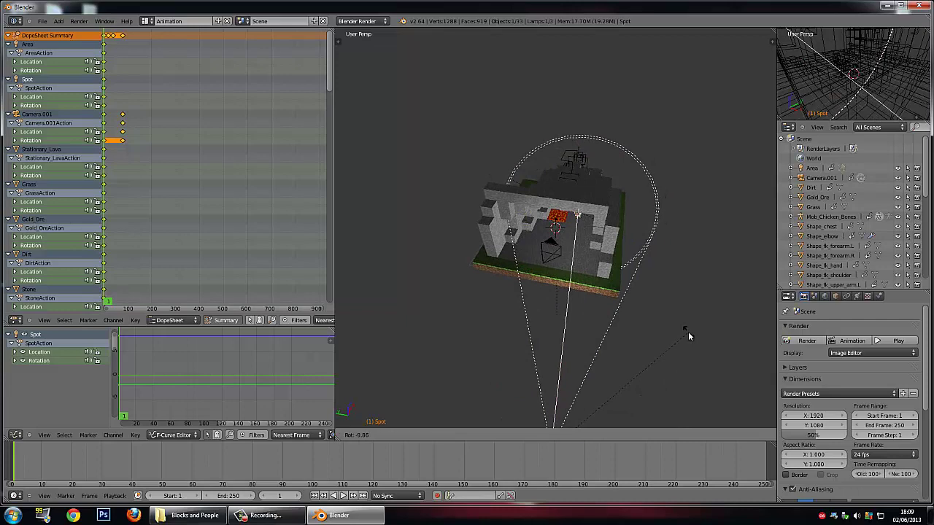
click(688, 332)
Step: Move the Spot lamp farther out past the cave's right corner and rotate it to aim back at the lava
key(g)
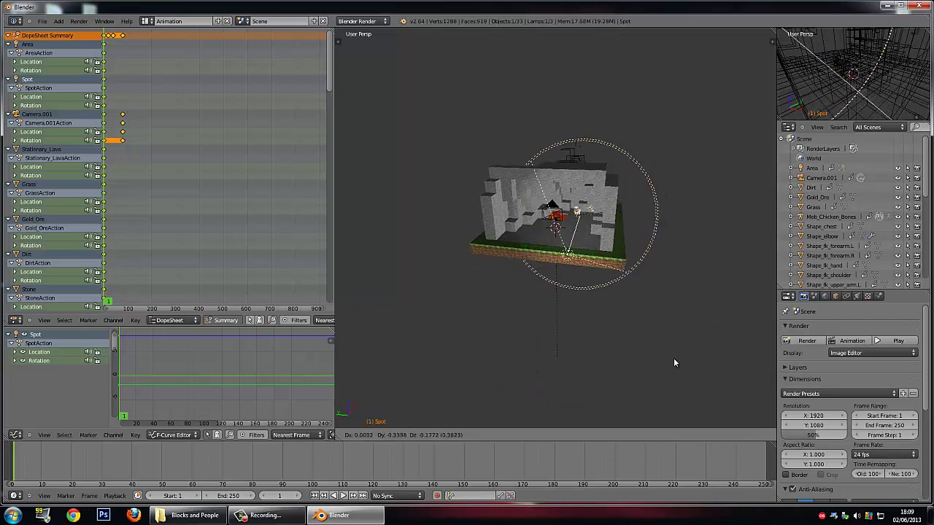
click(703, 370)
key(r)
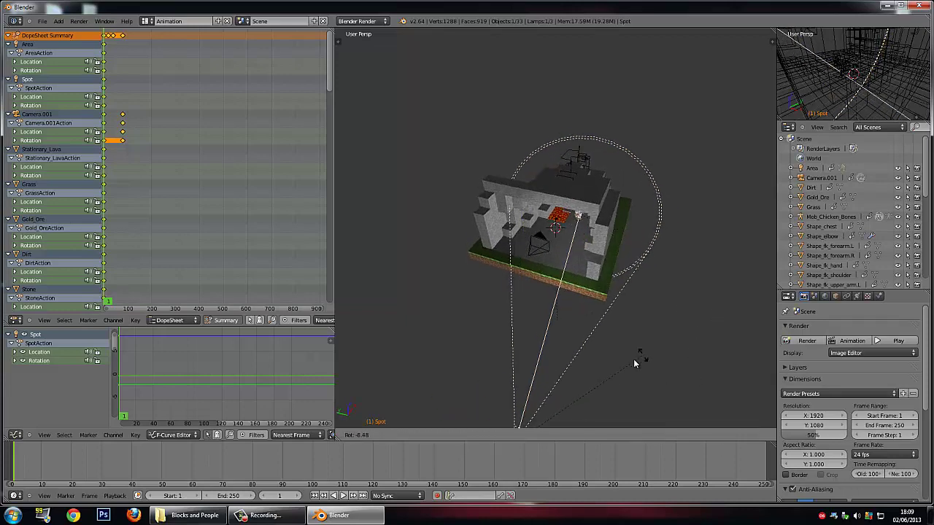
click(558, 361)
middle_drag(588, 328, 576, 288)
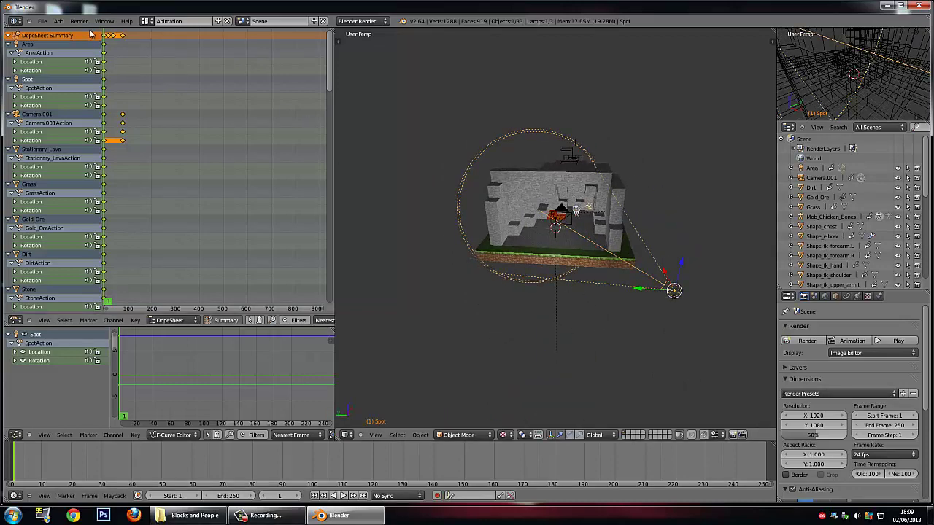
Step: Go to frame 7, select all objects in the scene and insert Rotation keyframes for them
key(a)
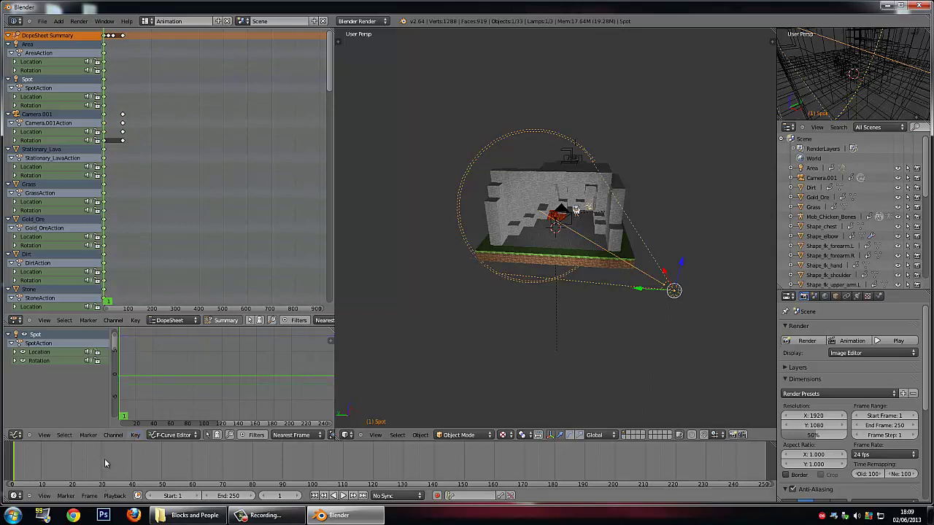
click(146, 21)
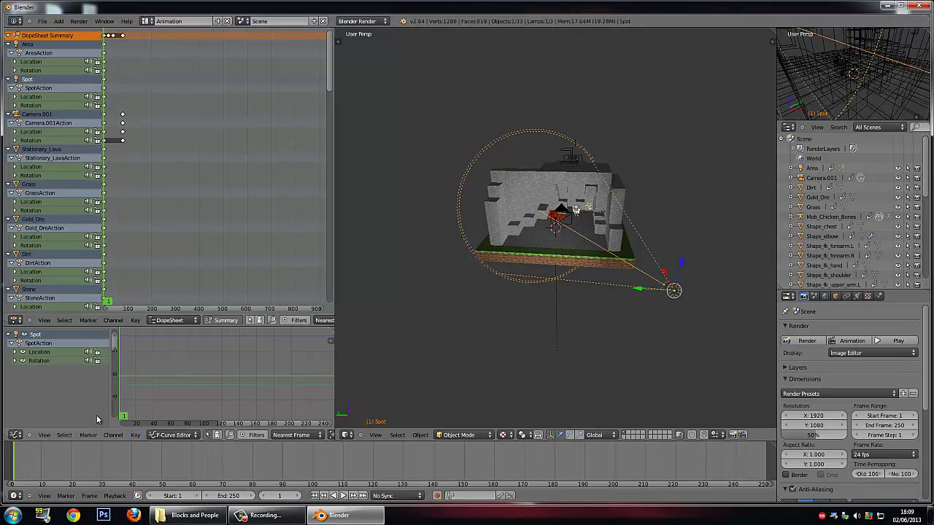
click(60, 454)
drag(66, 460, 31, 460)
key(a)
key(a)
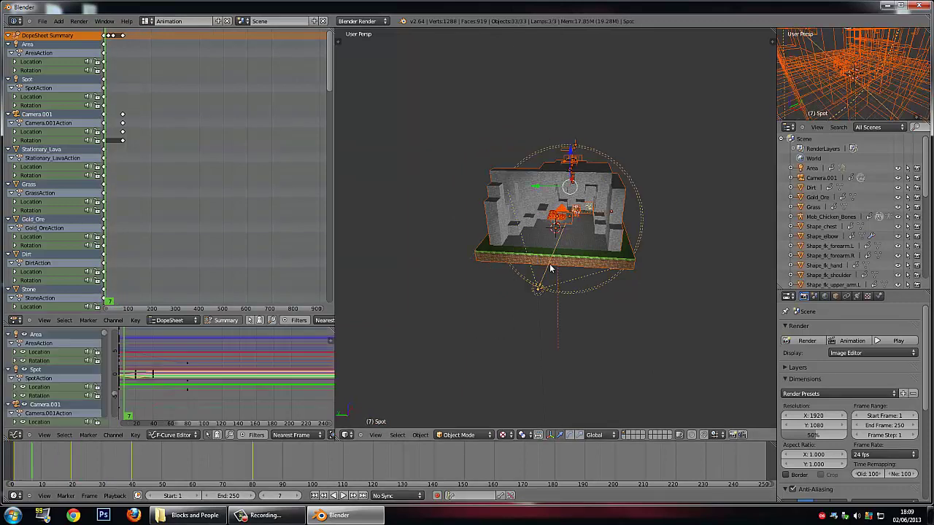
key(i)
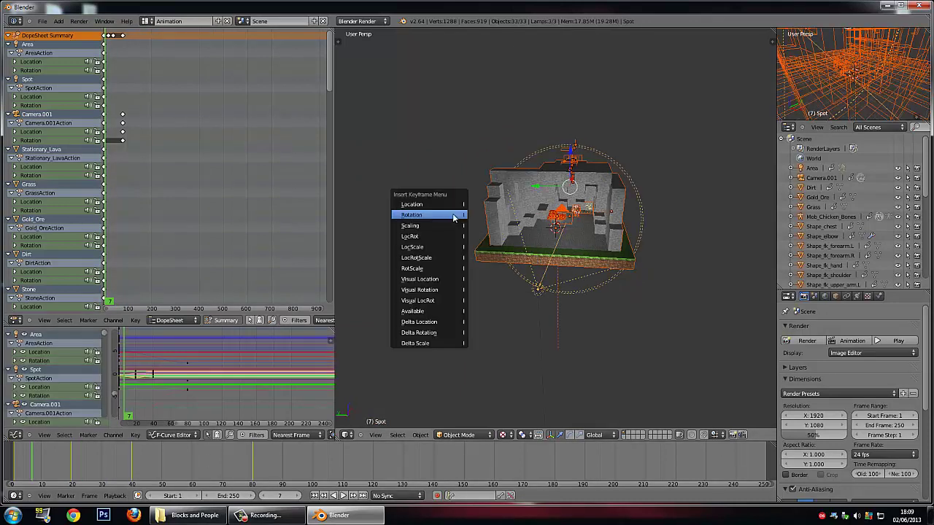
click(440, 214)
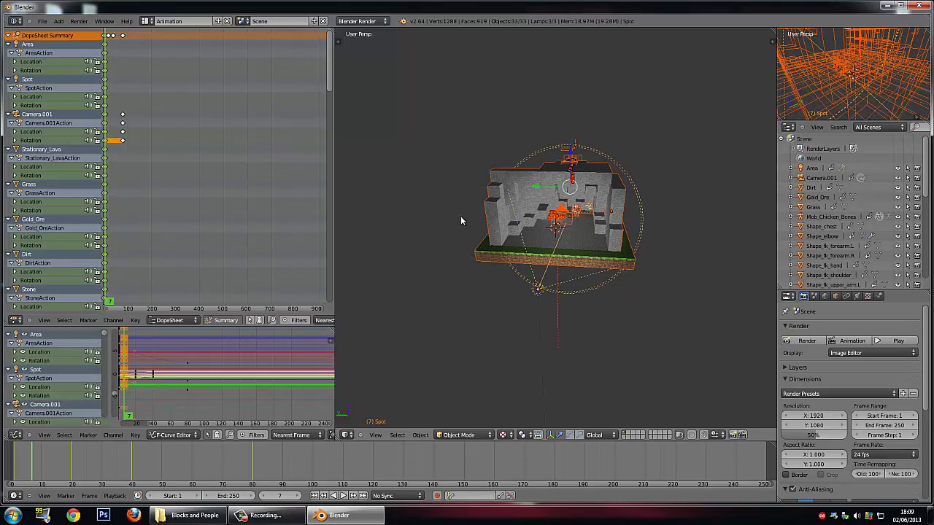
Step: Render a still image of frame 7 to check the lighting and return the area to the 3D View
click(77, 21)
click(95, 37)
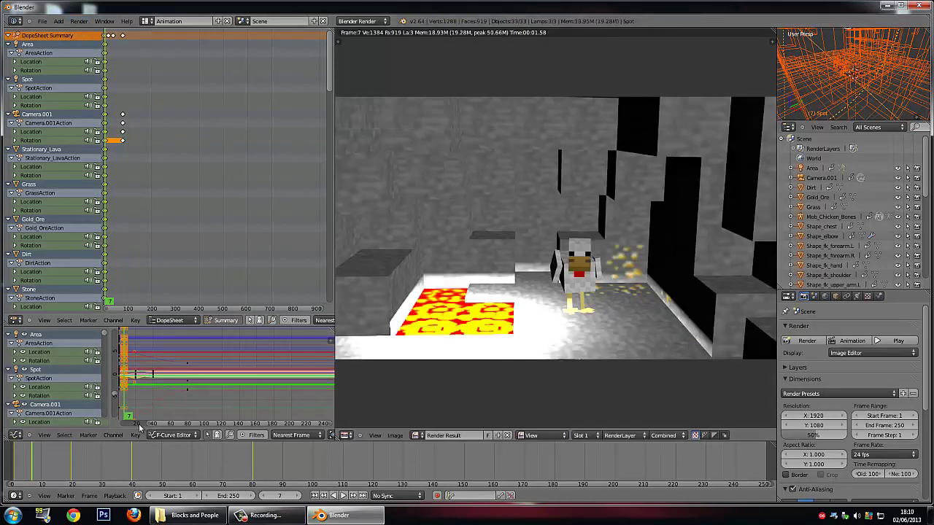
click(350, 435)
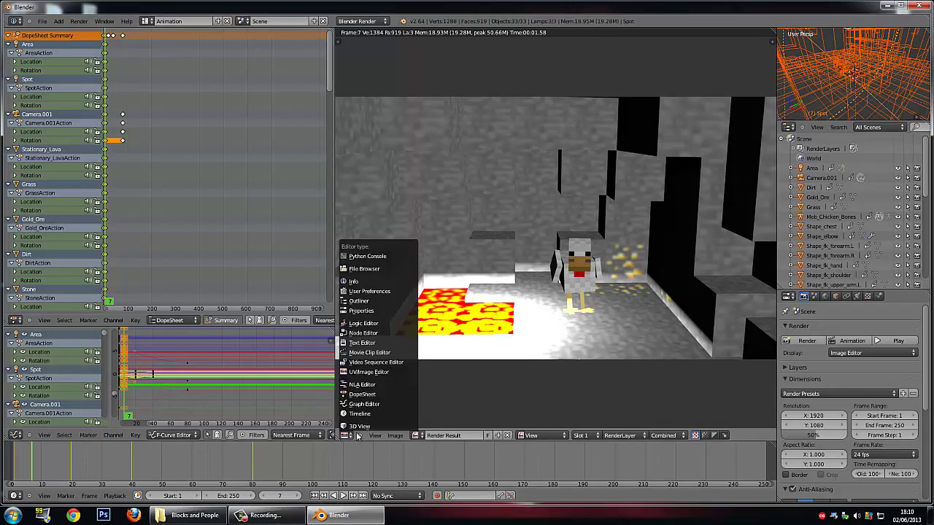
click(359, 426)
Step: Select the Mob_Chicken_Bones armature, switch it to Pose Mode and go to frame 60
scroll(625, 212, up, 5)
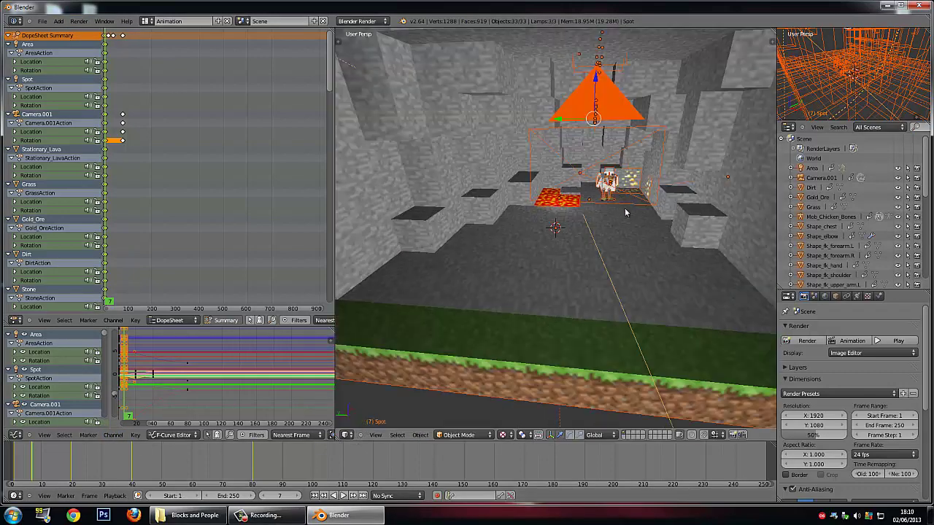
middle_drag(625, 212, 583, 161)
scroll(620, 194, up, 2)
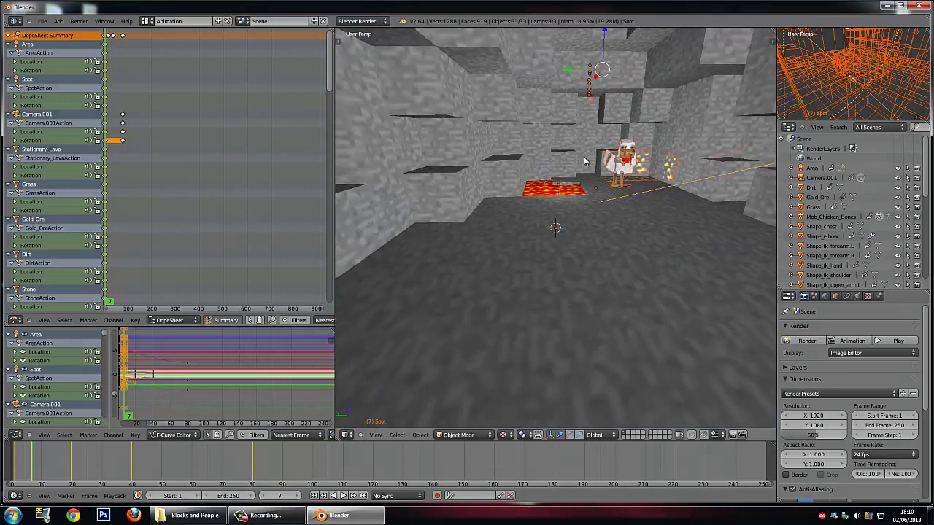
scroll(584, 161, down, 1)
right_click(613, 164)
key(ctrl+Tab)
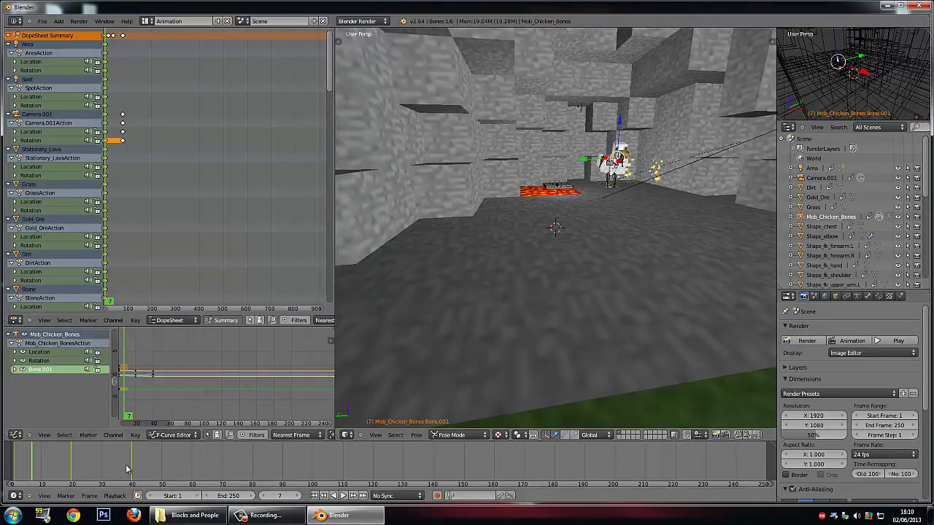
drag(129, 467, 193, 462)
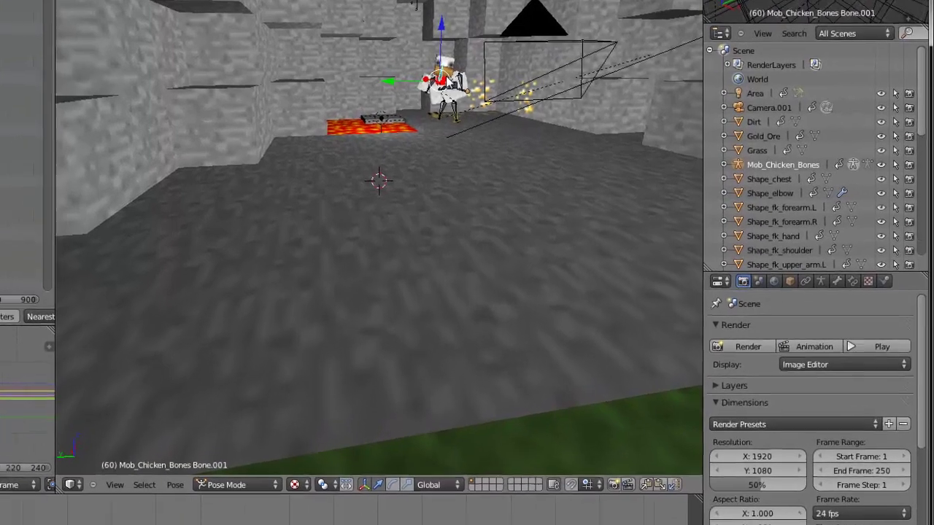
Step: Rotate the chicken's leg bones Bone.004 and Bone.005 in opposite directions for a stride, turning Bone.005 about 50 degrees
middle_drag(438, 55, 377, 83)
right_click(441, 95)
key(r)
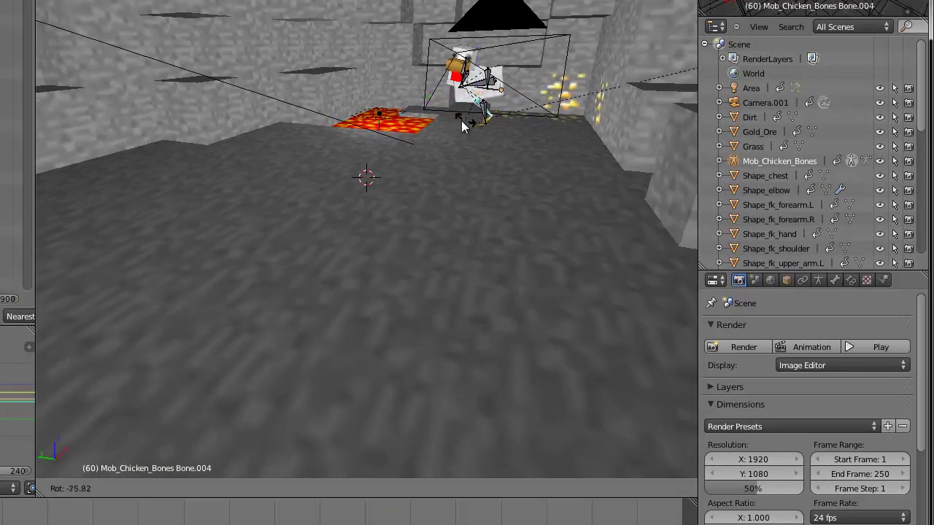
click(477, 121)
right_click(488, 124)
key(r)
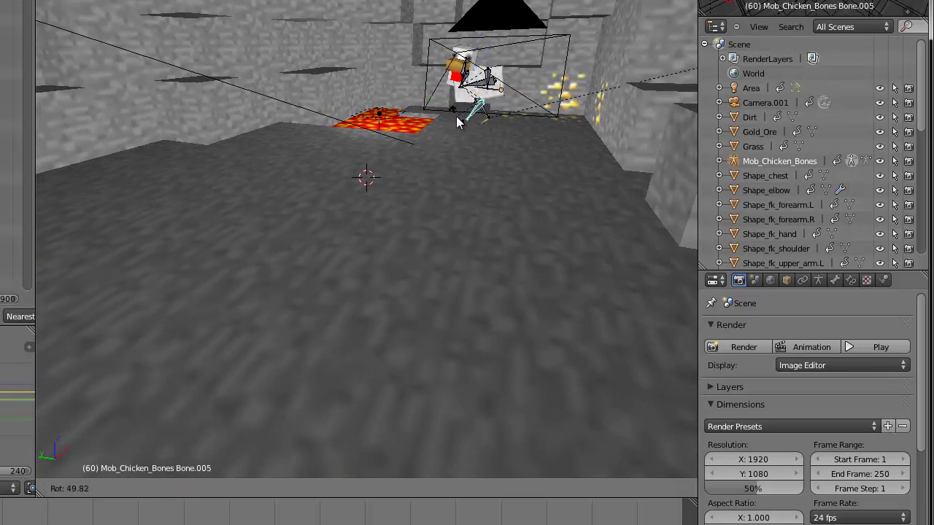
click(460, 121)
Step: Select the chicken's wing bone Bone.003 and rotate it about 6 degrees
right_click(507, 88)
middle_drag(507, 87, 473, 77)
right_click(473, 76)
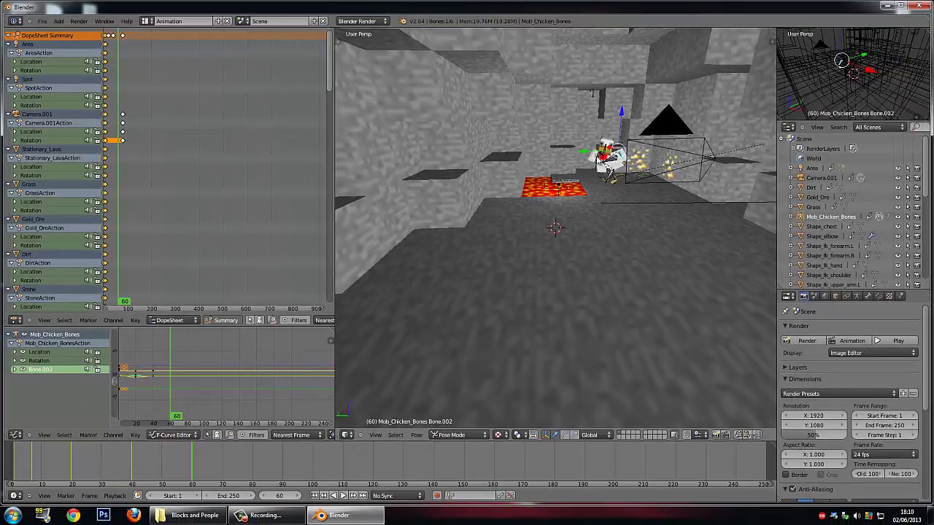
right_click(597, 156)
middle_drag(613, 158, 631, 156)
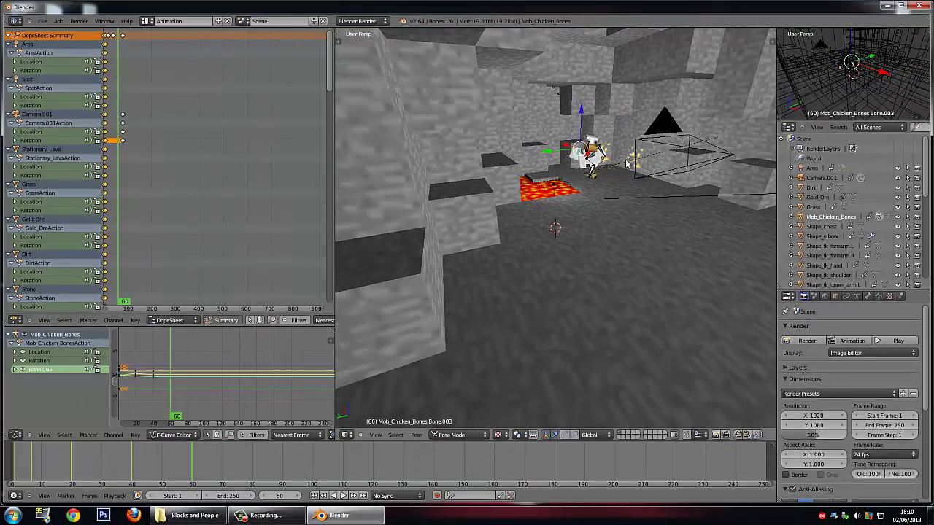
key(r)
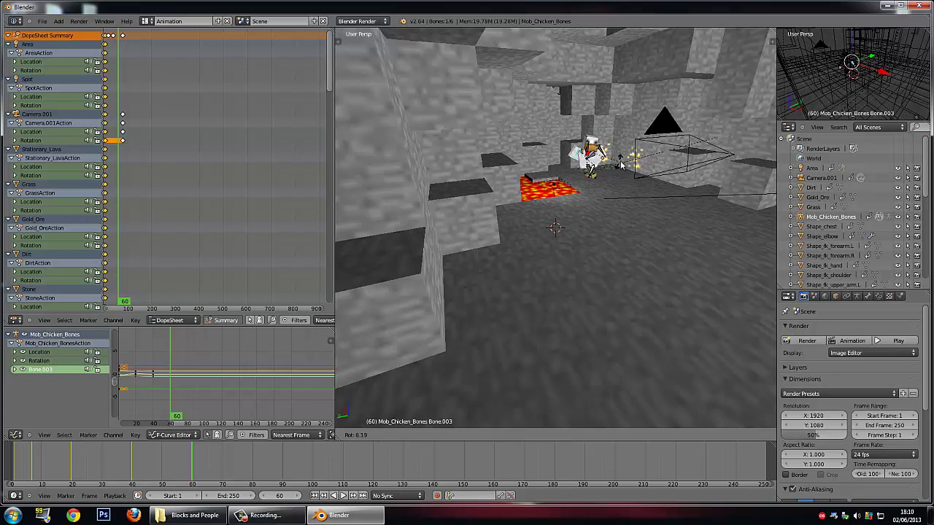
click(620, 159)
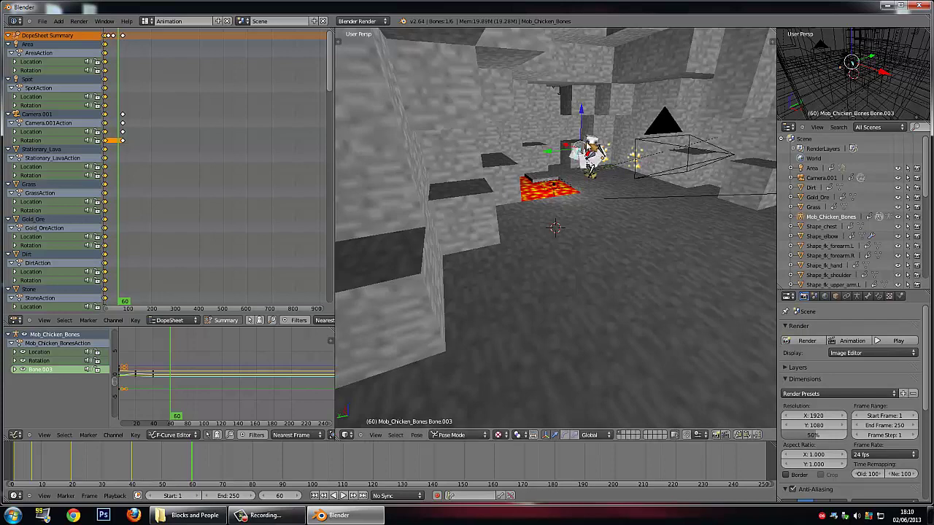
Step: Select Bone.001 of the chicken and rotate it in two passes, seen from above, to turn the head sideways
right_click(587, 144)
key(r)
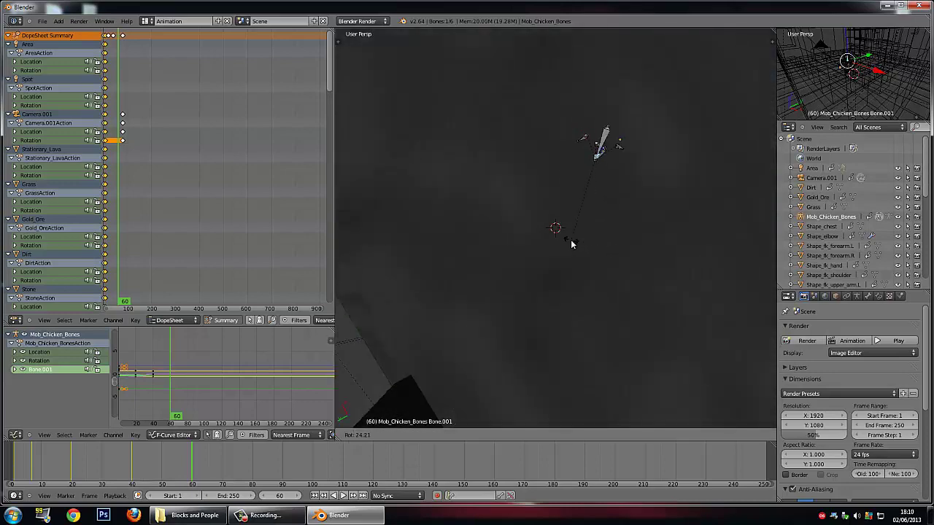
click(576, 244)
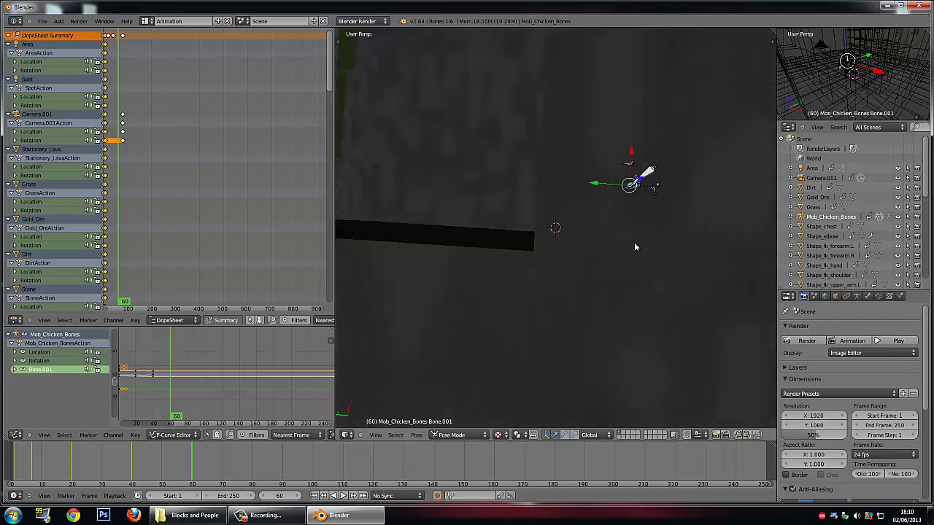
mouse_move(634, 243)
middle_down()
mouse_move(702, 249)
mouse_move(637, 257)
middle_up()
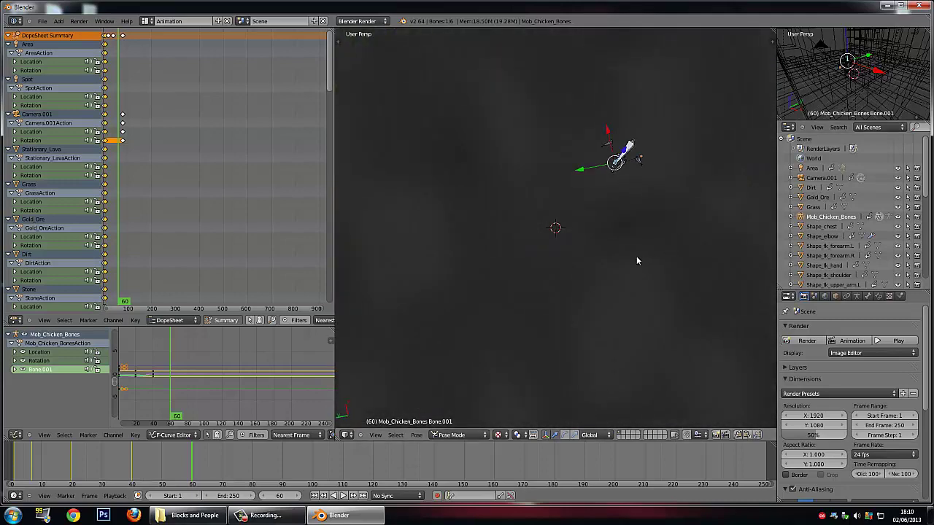
key(r)
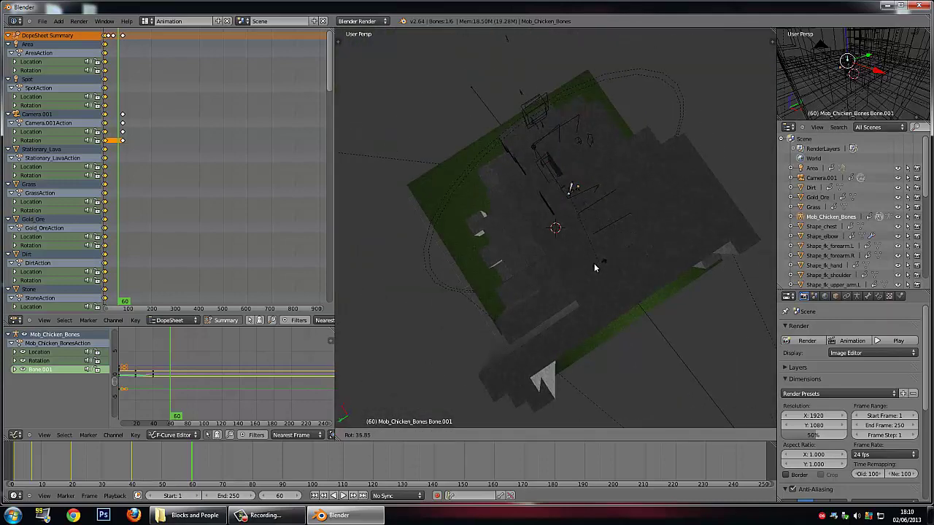
click(594, 263)
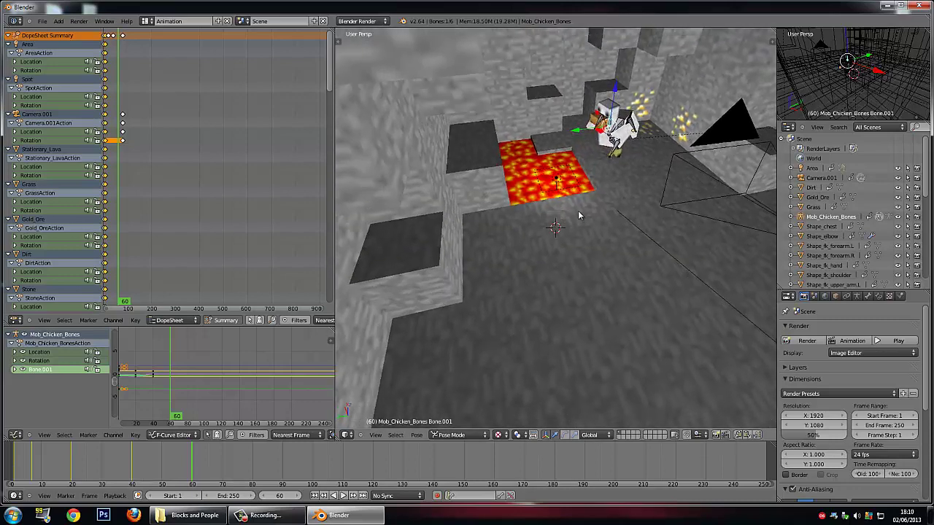
Step: Select all of the chicken's bones and insert keyframes for their pose at frame 60
middle_drag(580, 215, 553, 181)
right_click(637, 152)
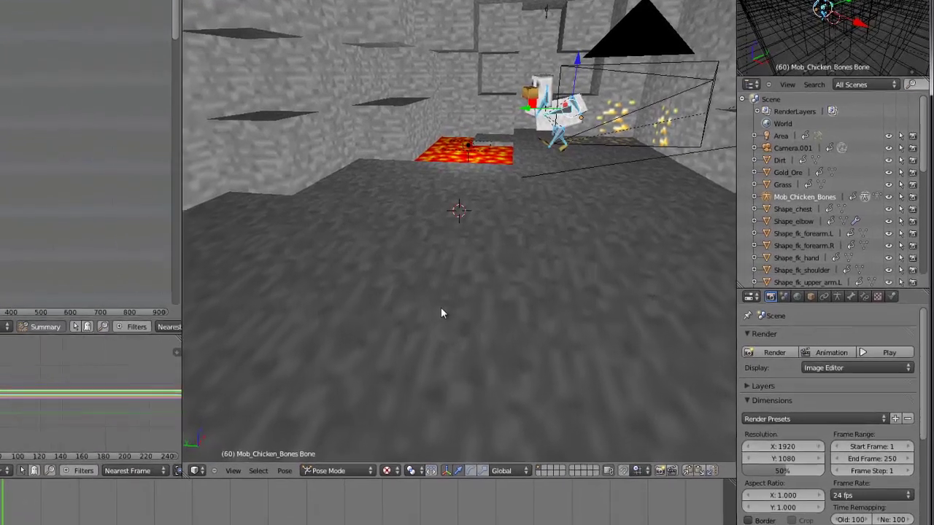
key(i)
click(333, 295)
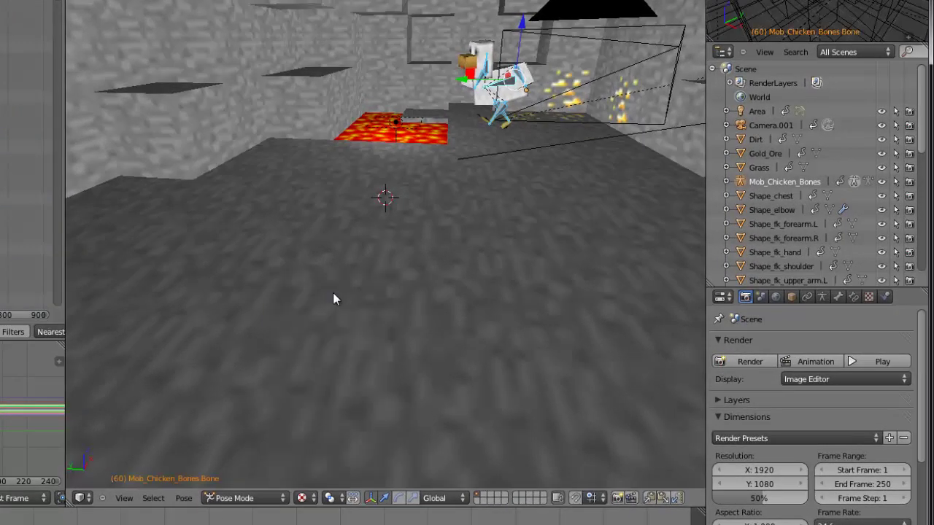
key(i)
click(319, 311)
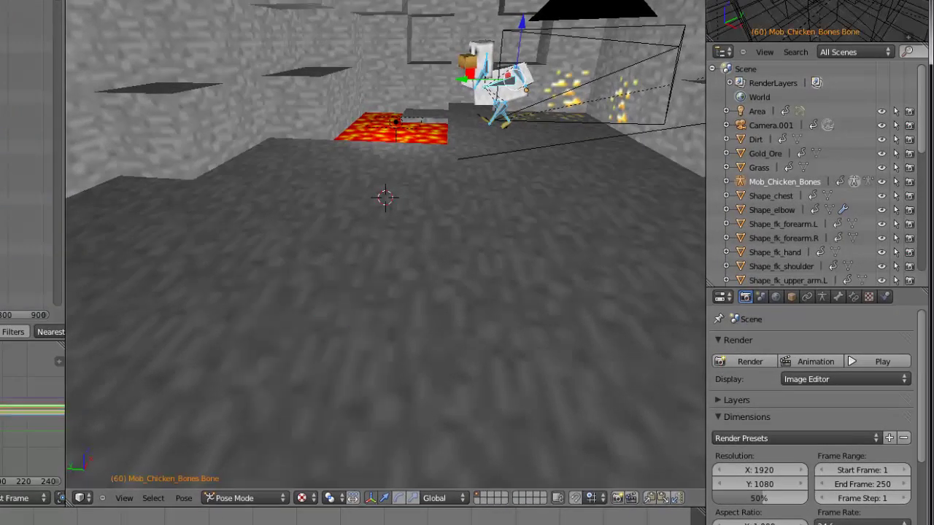
Step: Switch the chicken armature from Pose Mode to Object Mode
click(234, 498)
click(241, 484)
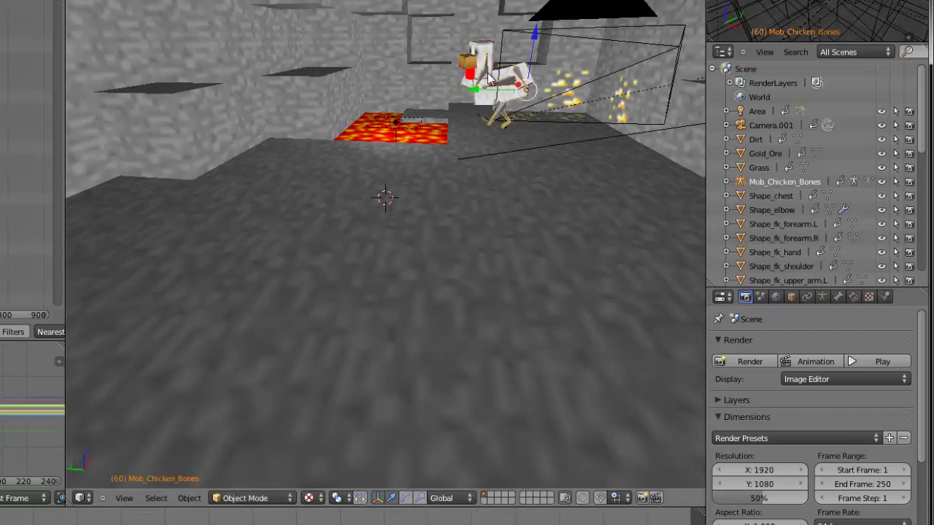
Step: Try to lower the Stone cave mesh about 1.77 units along the global Z axis, and undo the move
right_click(483, 51)
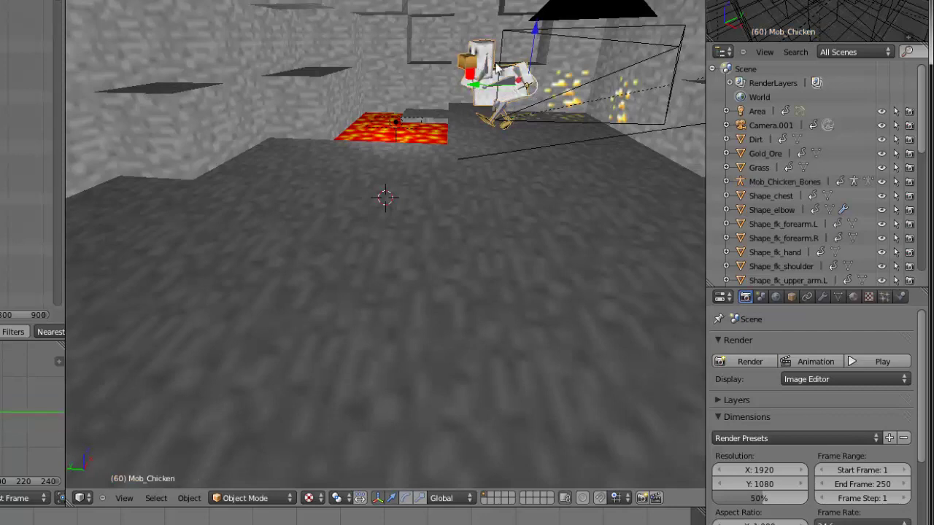
right_click(485, 52)
key(g)
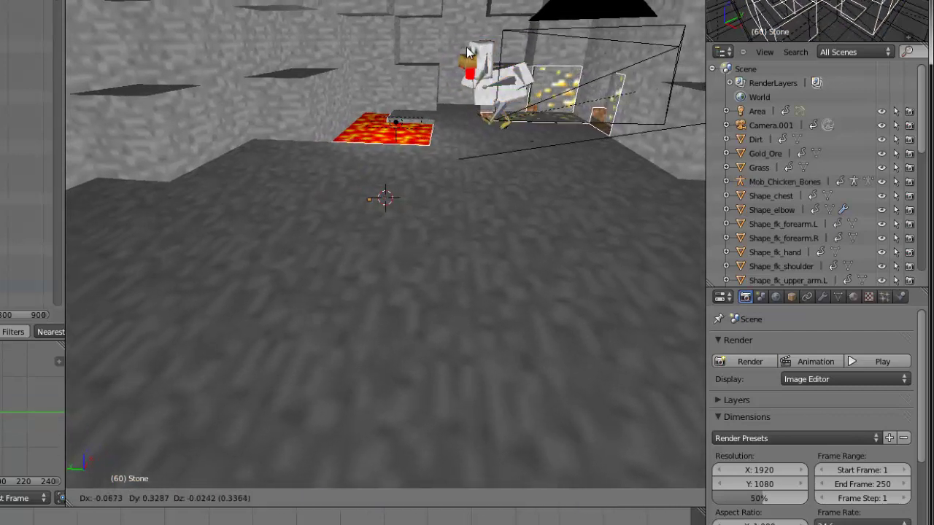
key(z)
mouse_move(494, 73)
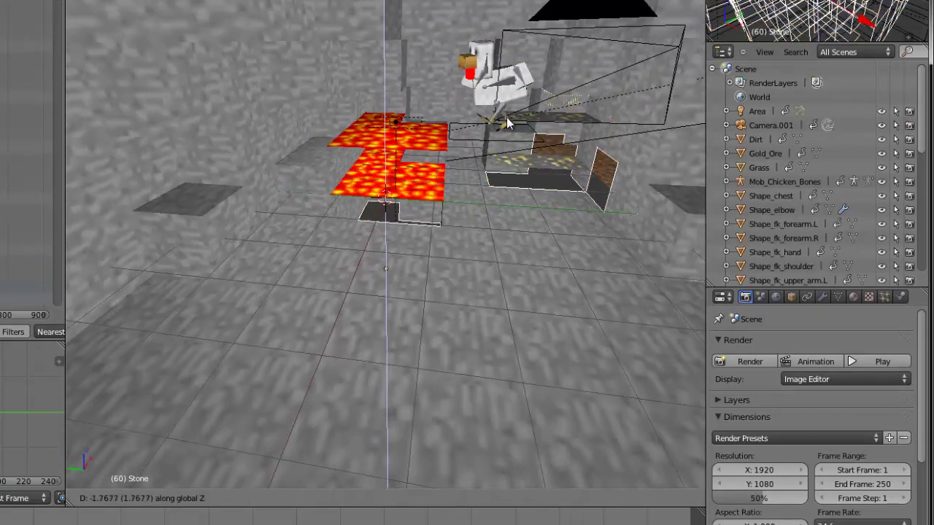
click(507, 117)
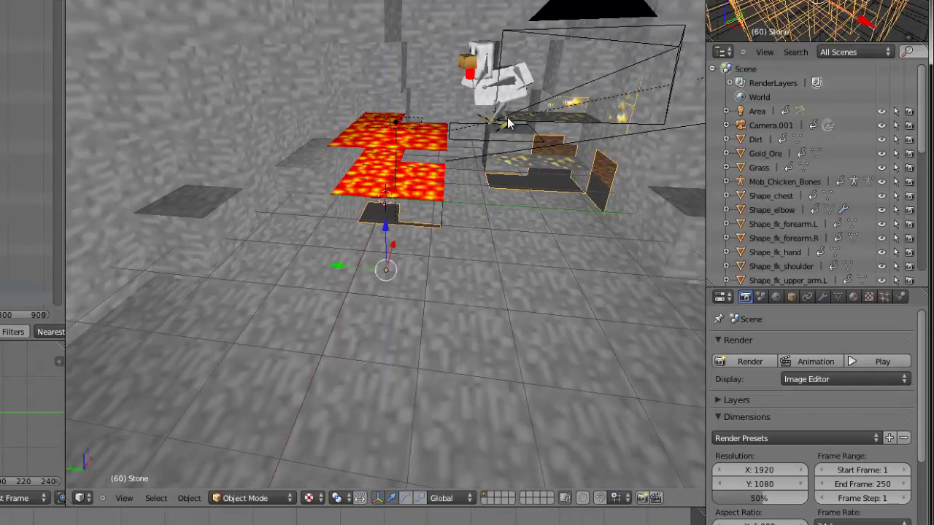
key(ctrl+z)
Step: Try to move the Mob_Chicken mesh on its own toward the lava, and undo the move
right_click(509, 82)
right_click(508, 85)
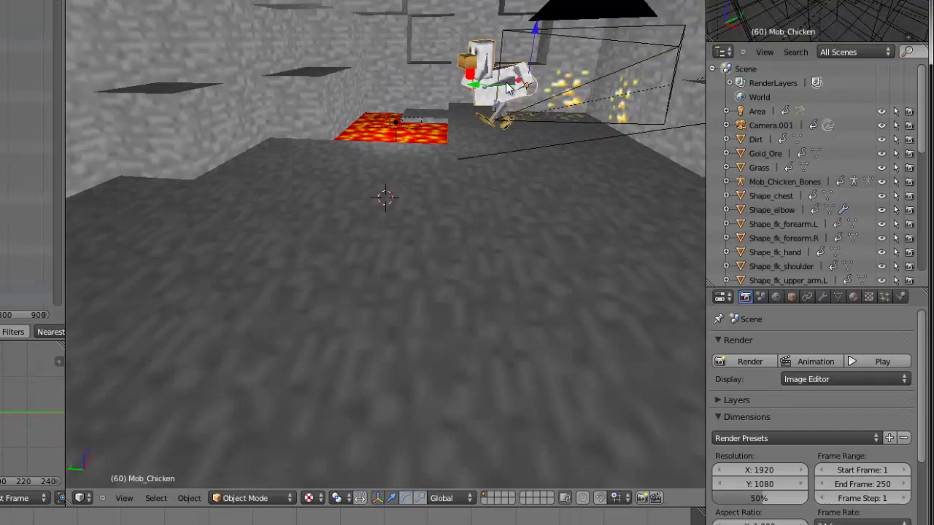
right_click(507, 87)
right_click(496, 86)
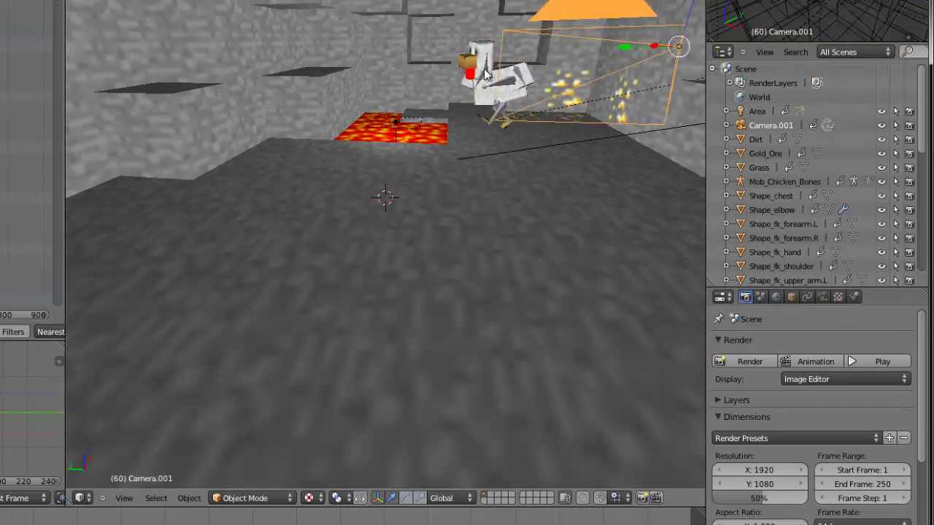
right_click(496, 86)
right_click(496, 86)
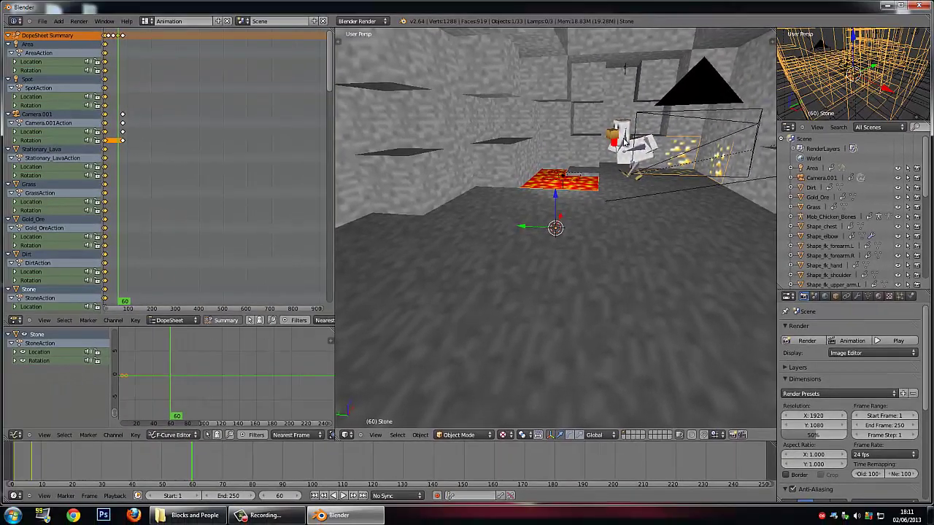
right_click(624, 142)
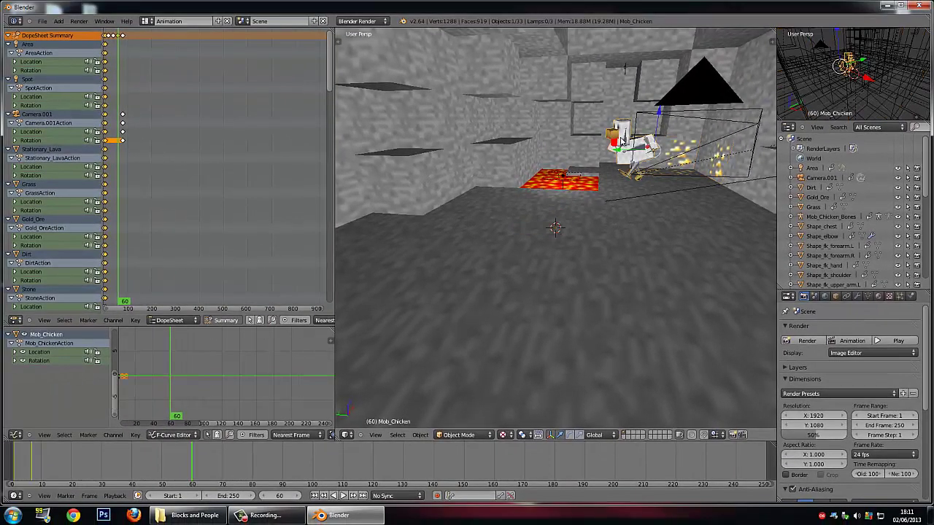
key(g)
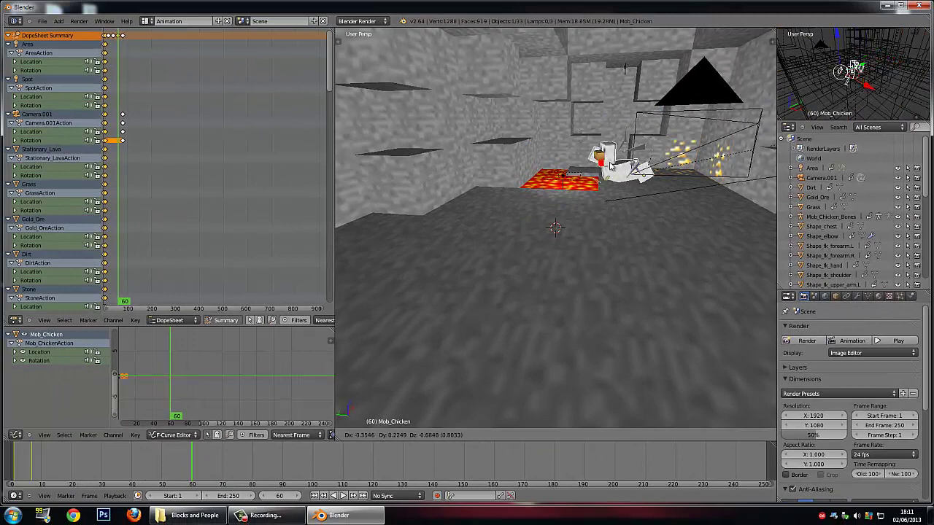
click(610, 163)
key(ctrl+z)
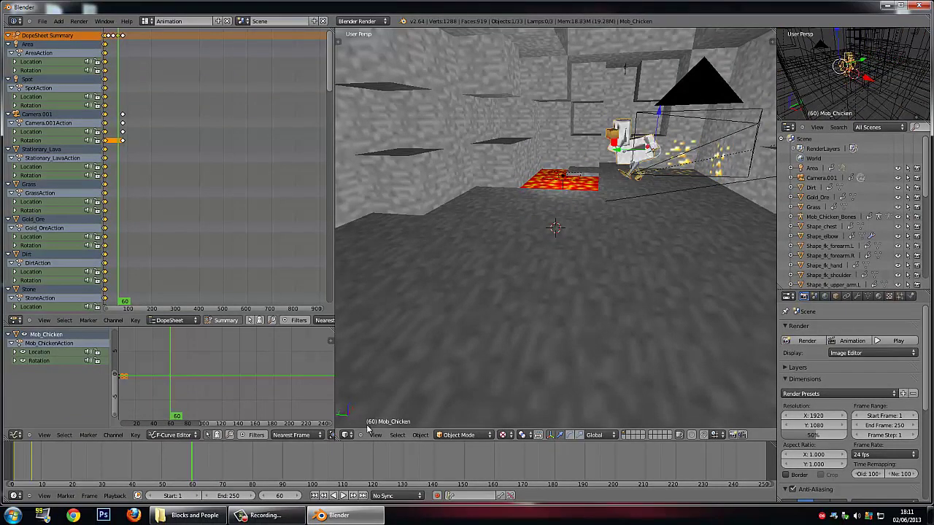
Step: Select the Mob_Chicken_Bones armature and move it about 0.33 units, mostly along the Y axis
click(458, 434)
right_click(642, 152)
scroll(594, 182, down, 5)
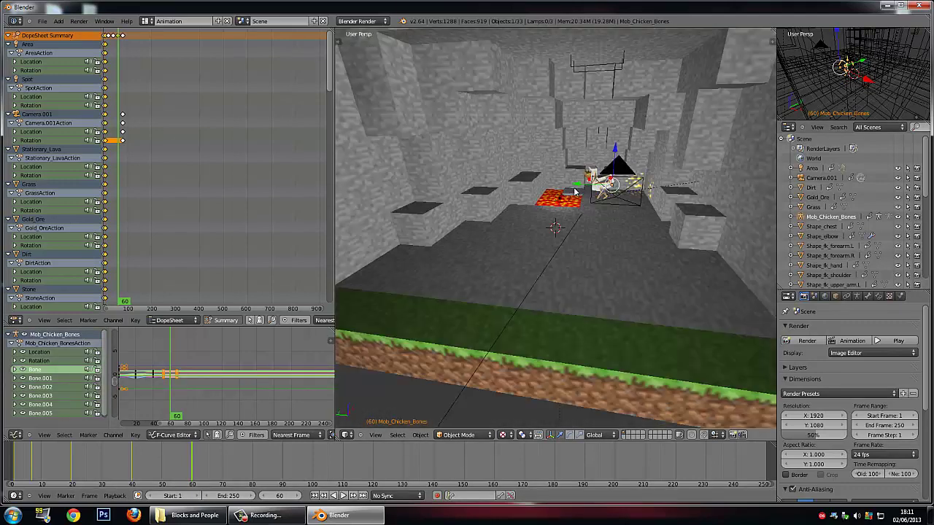
key(g)
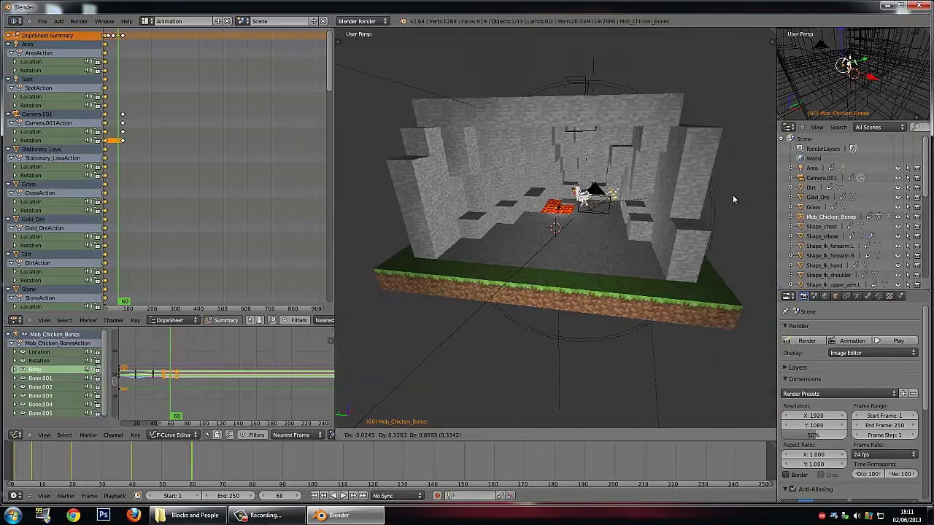
click(730, 195)
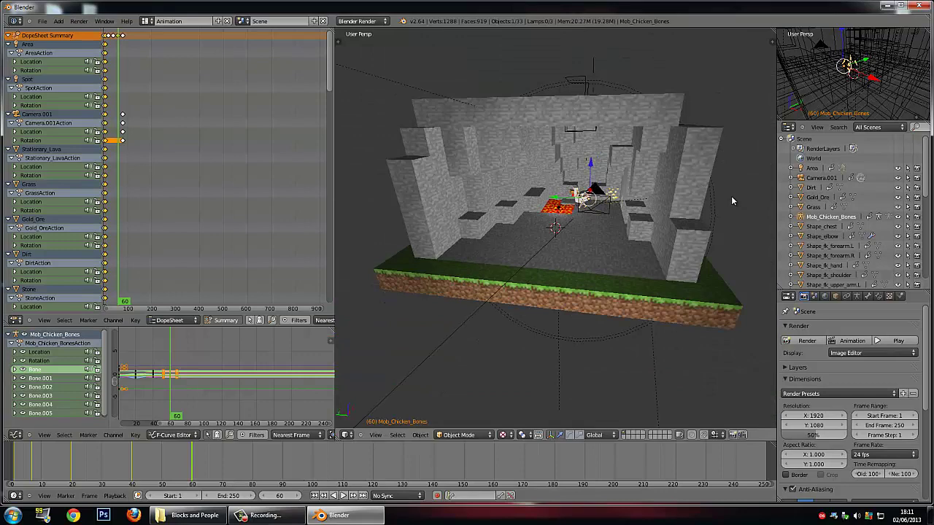
Step: Select every object in the scene and insert Location and Rotation keyframes at frame 60
middle_drag(707, 229, 747, 223)
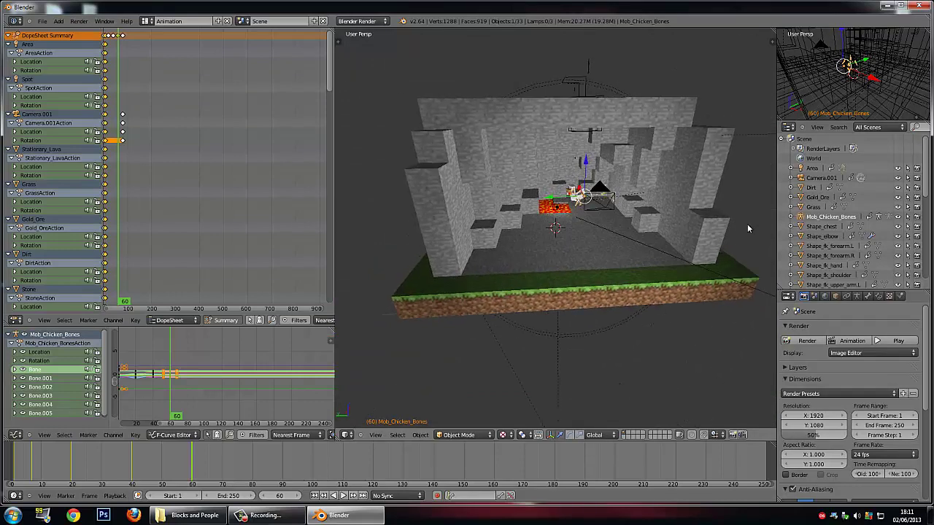
key(a)
key(i)
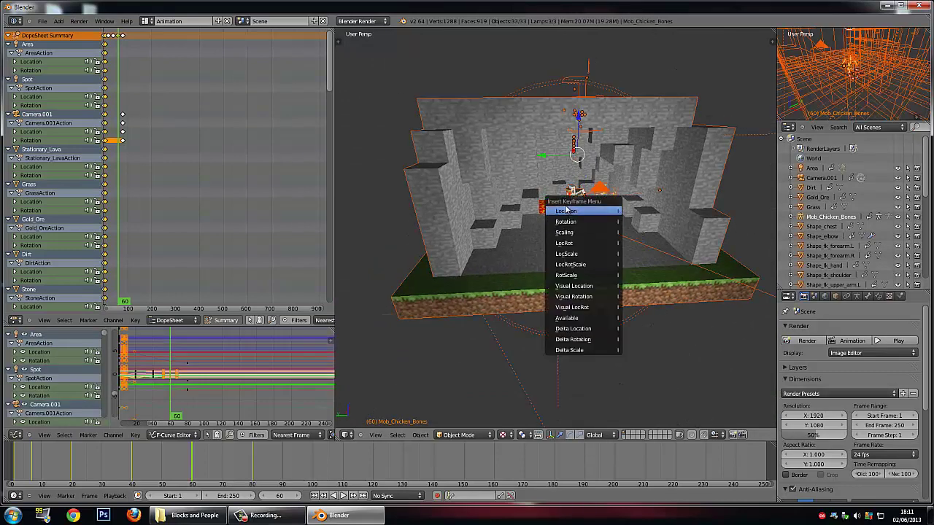
click(567, 210)
key(i)
click(569, 229)
Step: Select the Area lamp above the lava and reposition it in two moves, changing the view angle between them
middle_drag(594, 216, 576, 201)
scroll(605, 202, down, 5)
scroll(576, 201, up, 6)
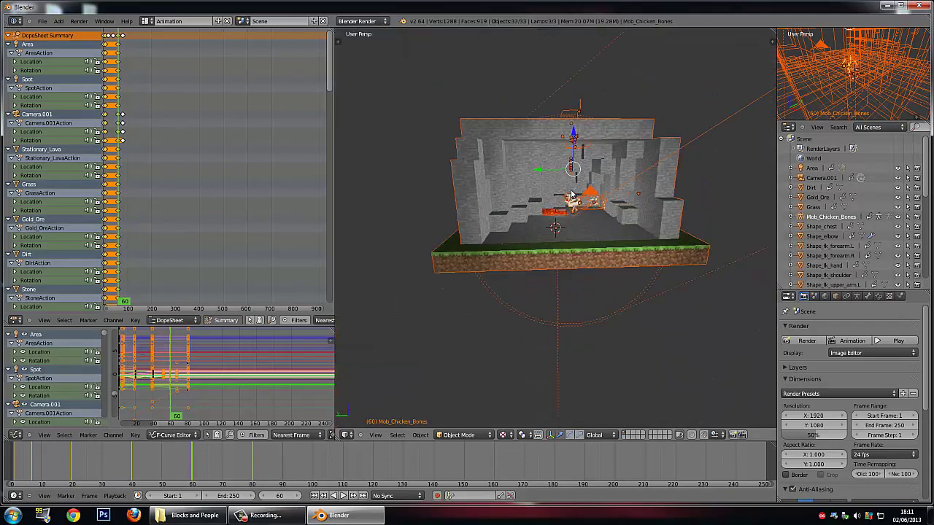
right_click(557, 204)
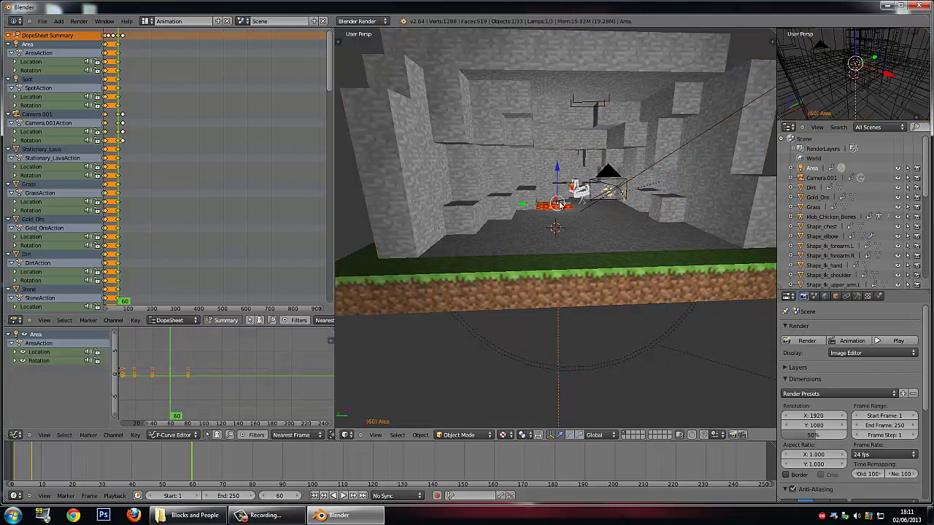
key(g)
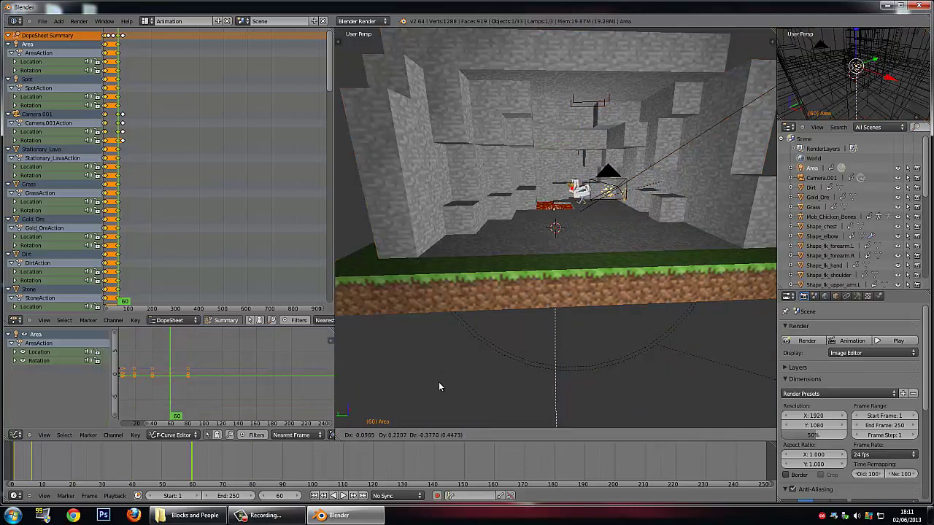
click(440, 380)
middle_drag(501, 395, 516, 296)
key(g)
click(574, 400)
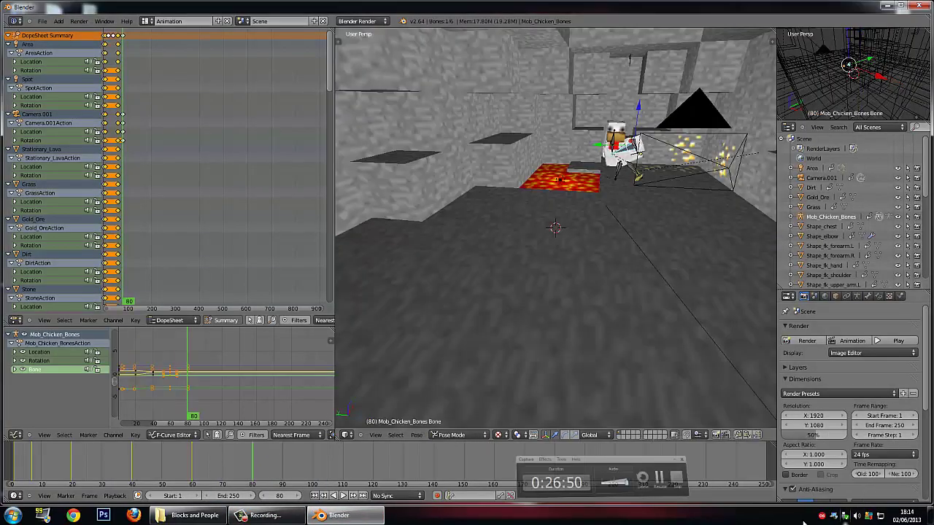
Step: Insert keyframes for the pose of the chicken's bones at frame 80
click(485, 434)
click(483, 404)
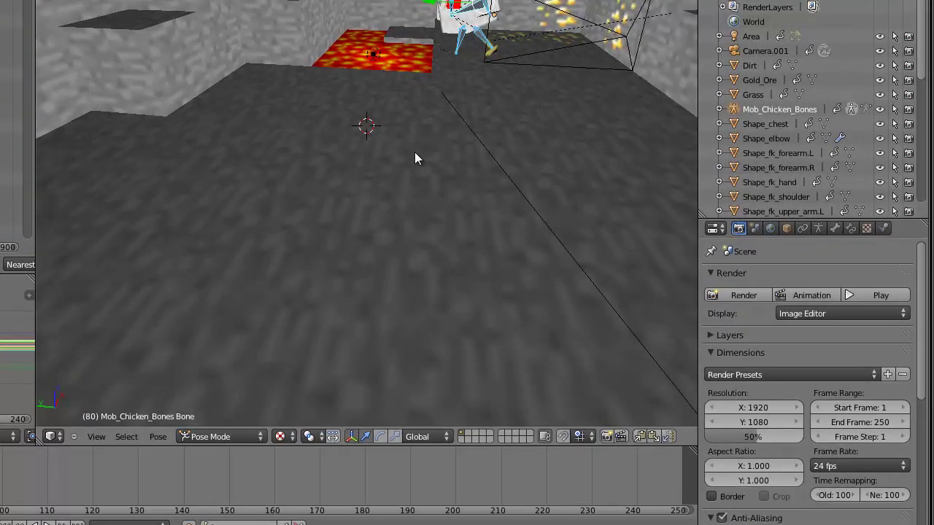
key(i)
click(385, 131)
key(i)
click(371, 149)
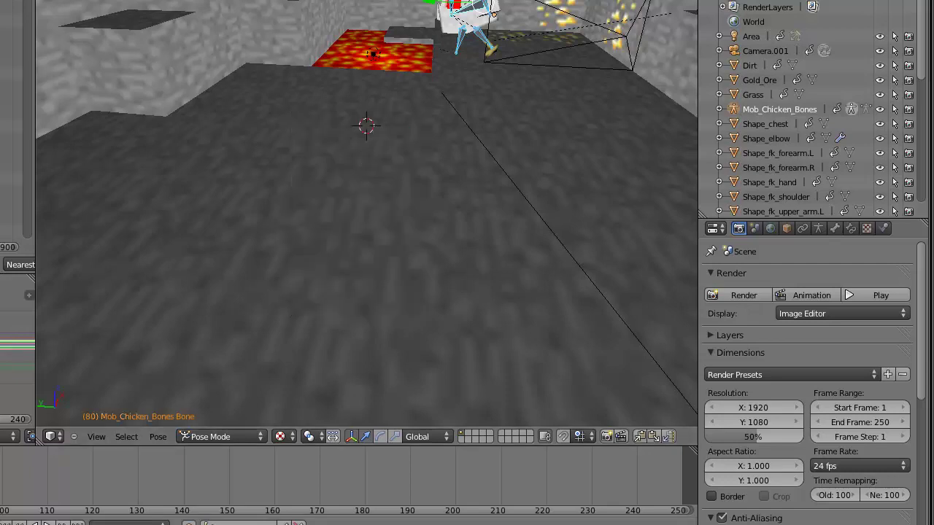
Step: Return the chicken armature to Object Mode and move it a short distance toward the lava at frame 80
click(206, 438)
click(219, 422)
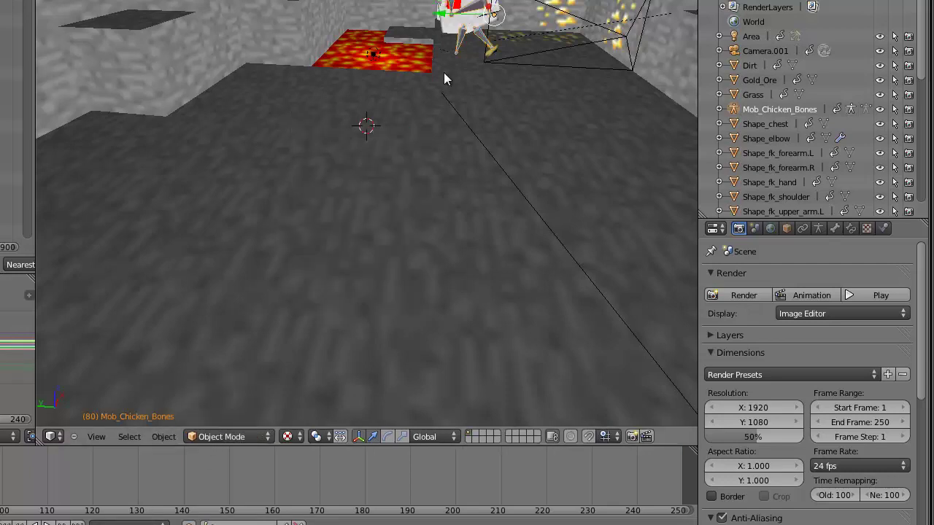
scroll(519, 4, down, 6)
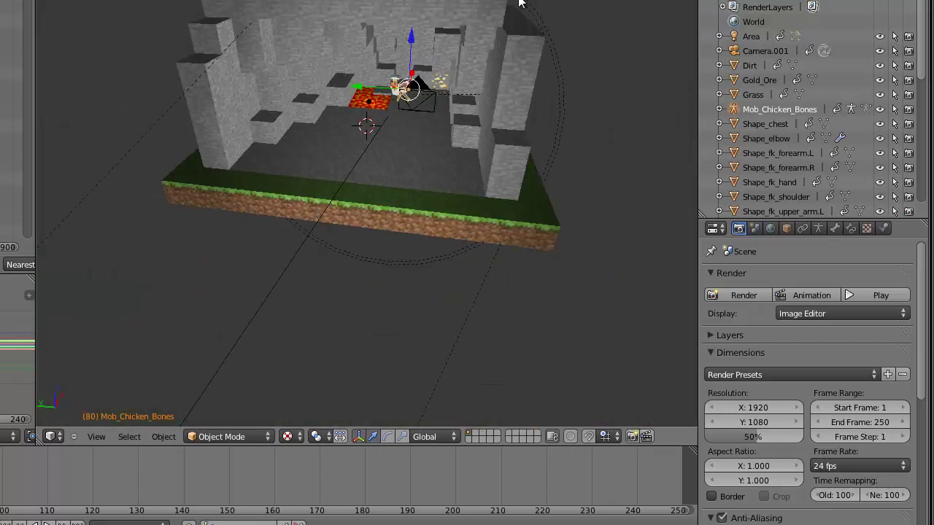
key(g)
click(467, 79)
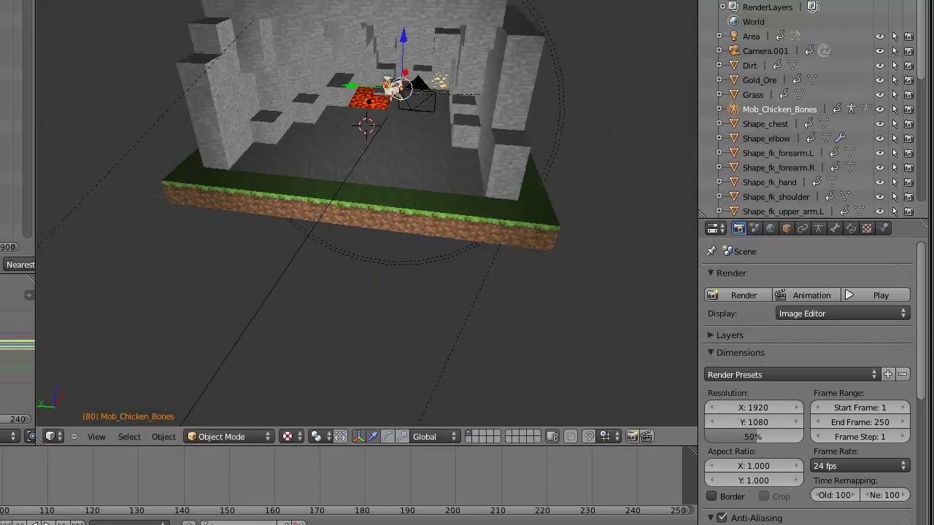
Step: Try to select Camera.001 among the overlapping objects and move it along Y toward the chicken
scroll(468, 79, up, 5)
middle_drag(491, 60, 498, 59)
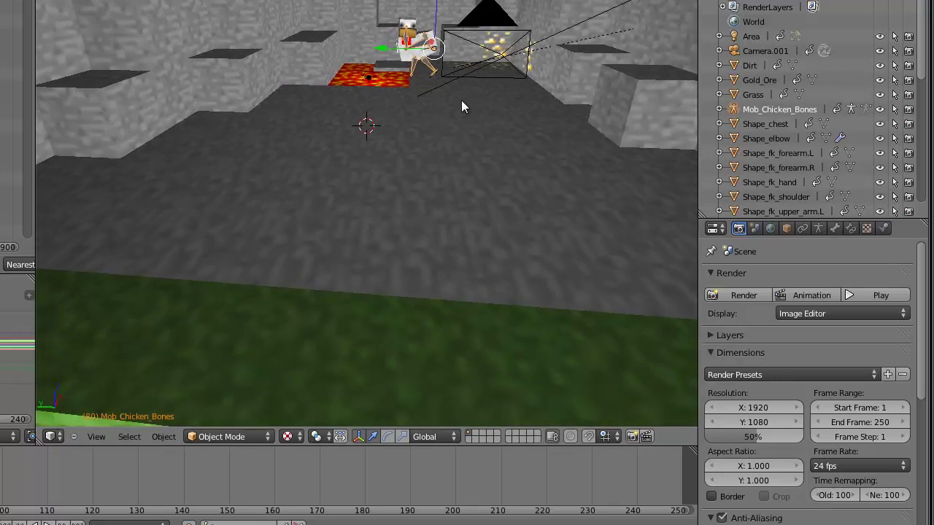
right_click(498, 56)
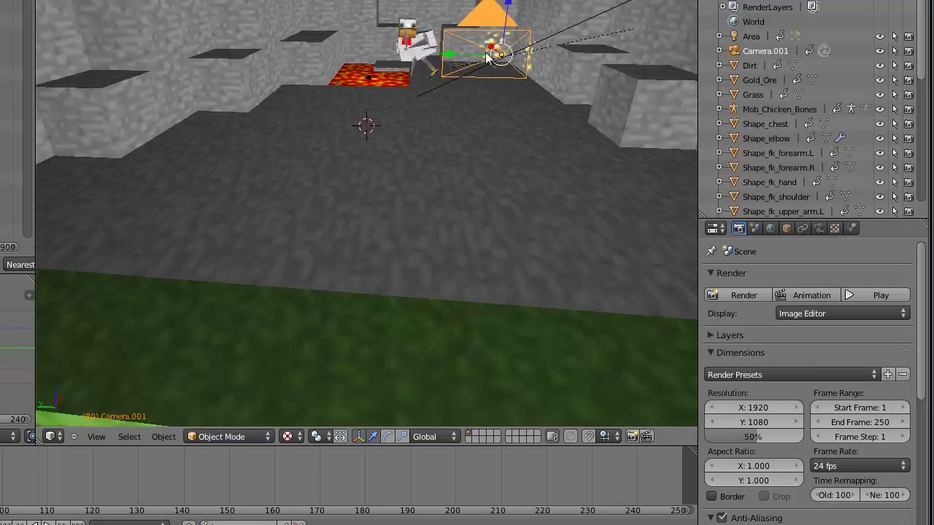
right_click(447, 54)
right_click(453, 53)
right_click(487, 48)
right_click(452, 58)
right_click(499, 61)
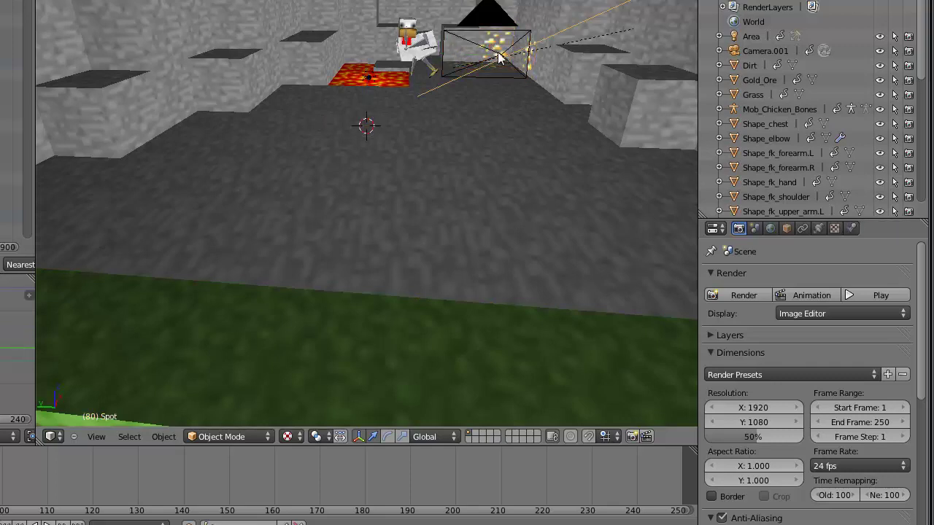
right_click(499, 58)
key(g)
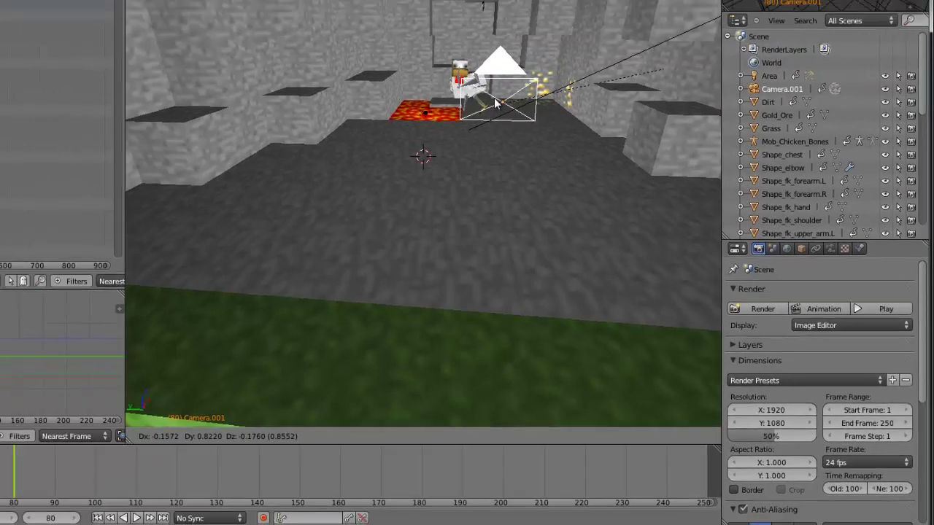
click(452, 61)
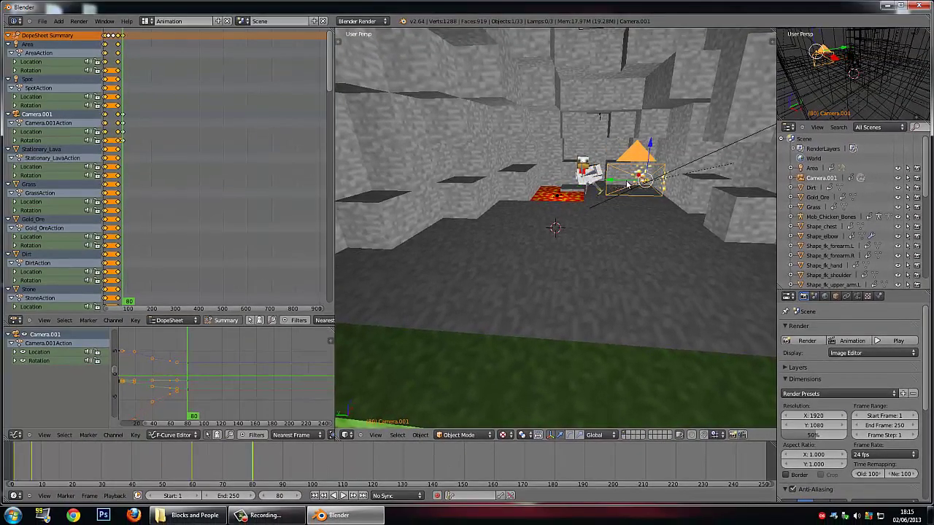
Step: Select Camera.001 beside the chicken and move it about 1 unit toward the lava at frame 80
scroll(629, 183, down, 6)
middle_drag(690, 180, 766, 171)
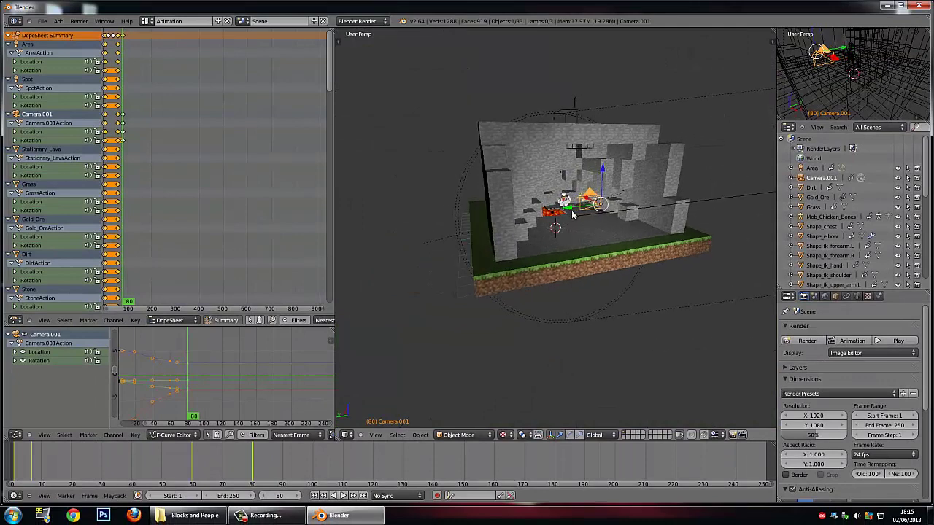
right_click(572, 211)
right_click(593, 207)
middle_drag(593, 207, 553, 203)
key(Left)
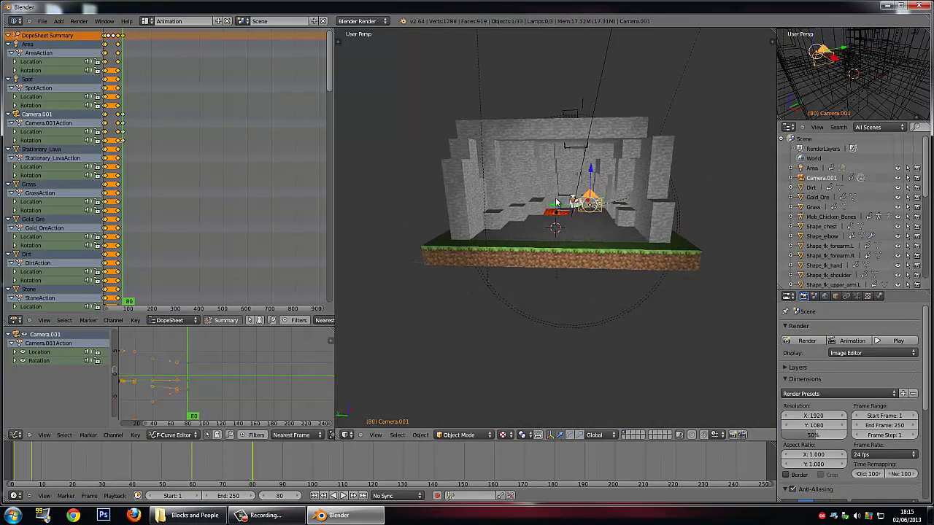
scroll(558, 201, up, 6)
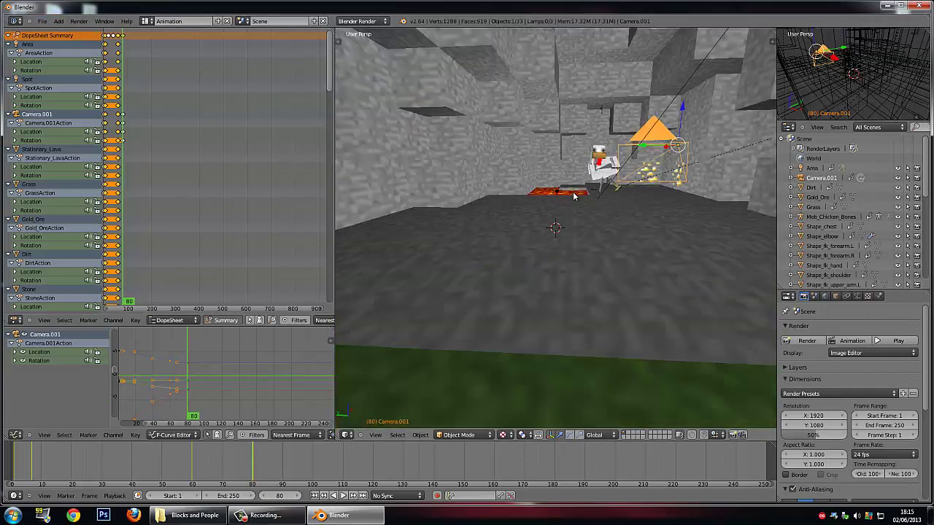
scroll(574, 196, up, 2)
right_click(600, 197)
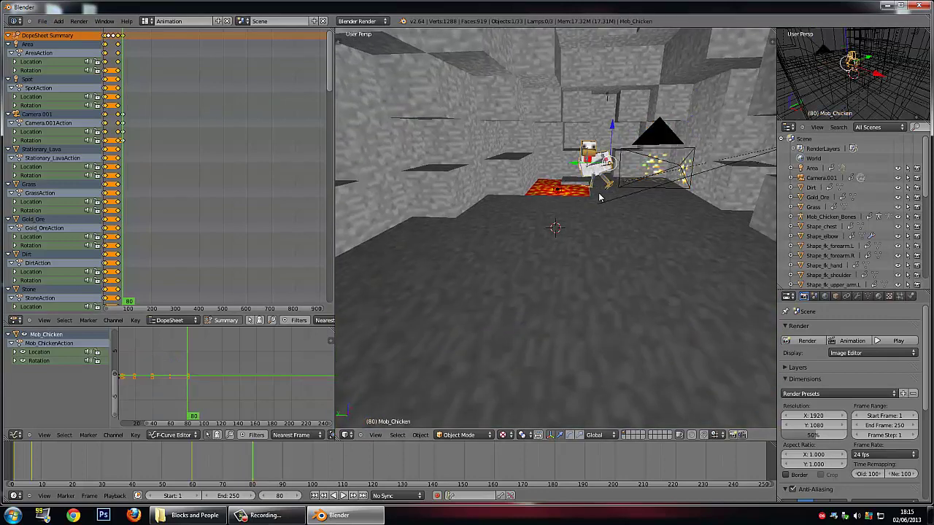
right_click(680, 166)
key(g)
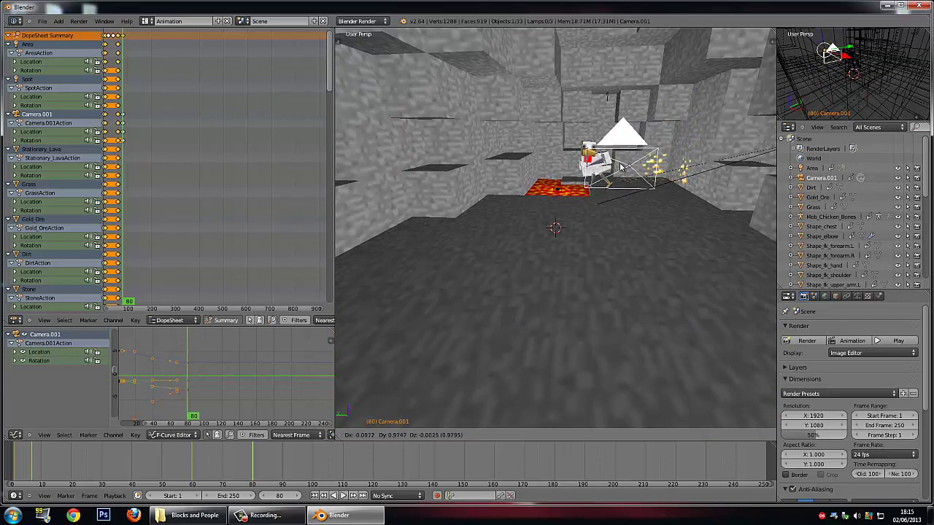
click(610, 167)
middle_drag(609, 166, 623, 155)
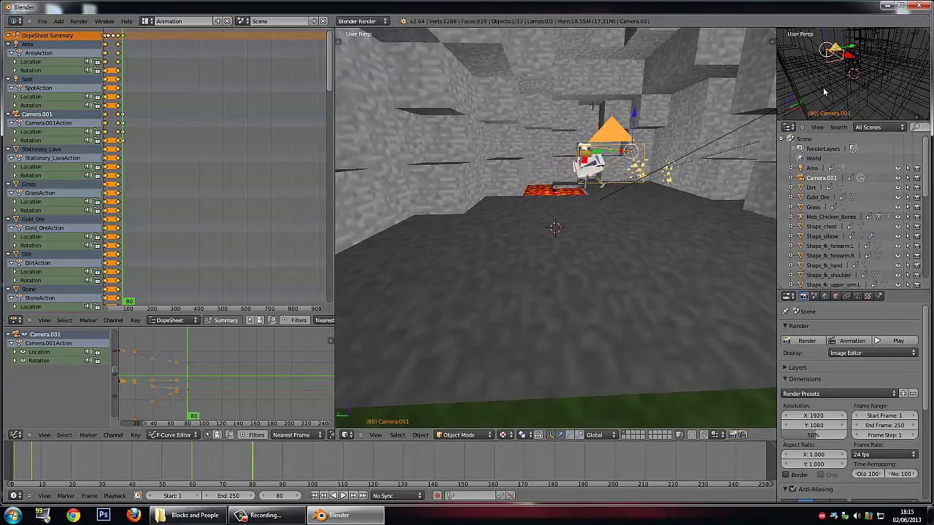
click(789, 129)
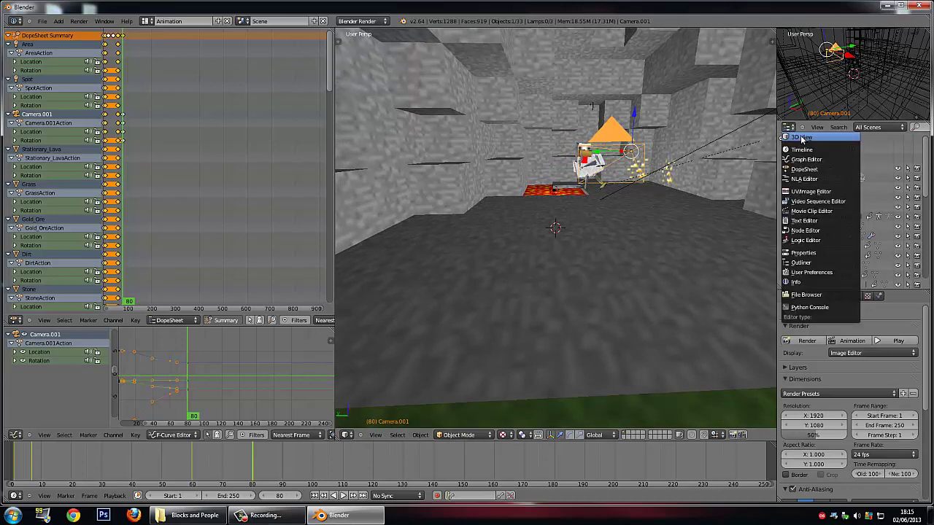
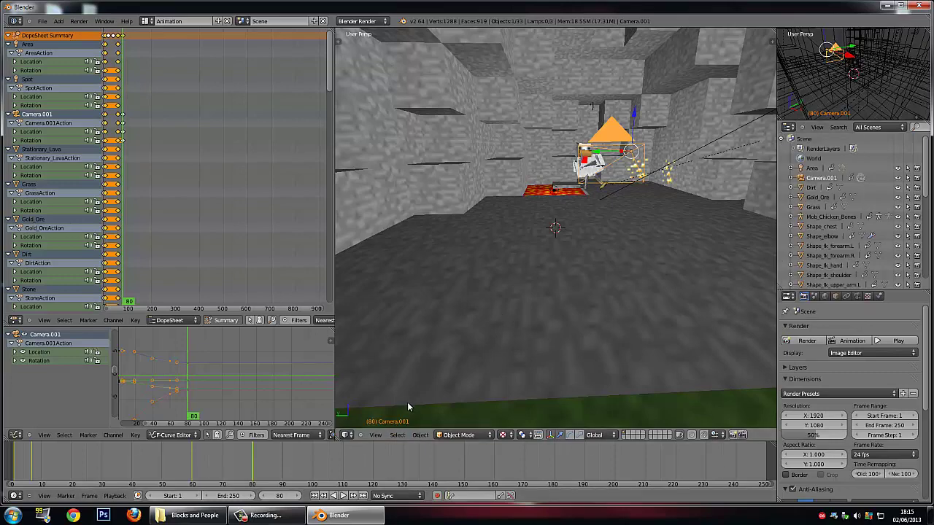
middle_drag(636, 209, 613, 223)
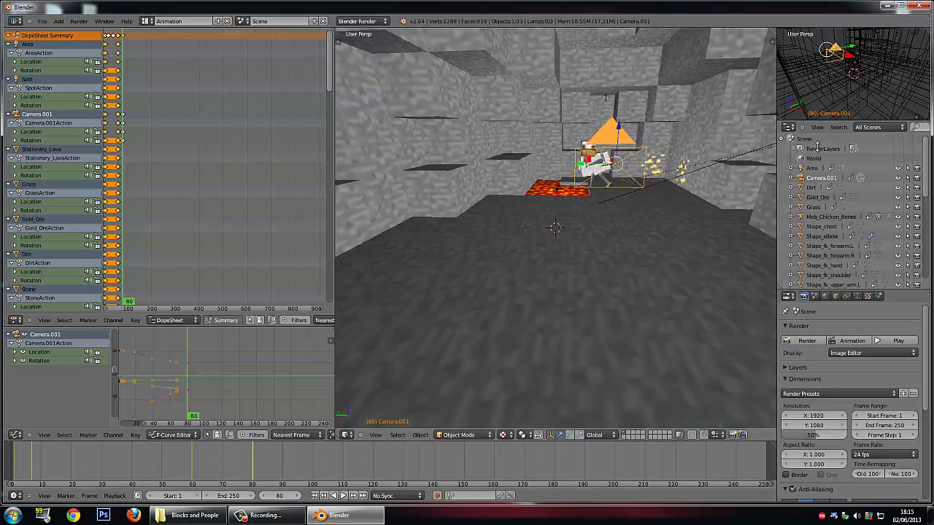
click(793, 127)
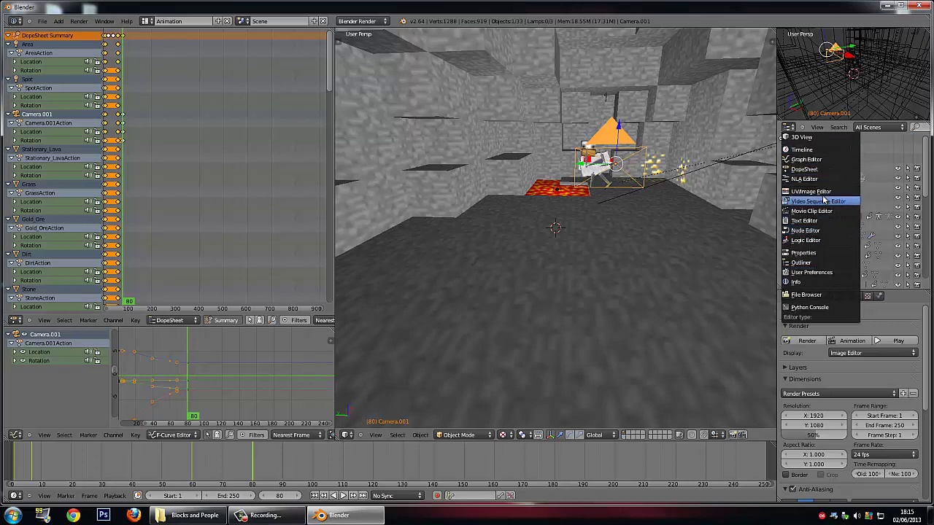
click(354, 22)
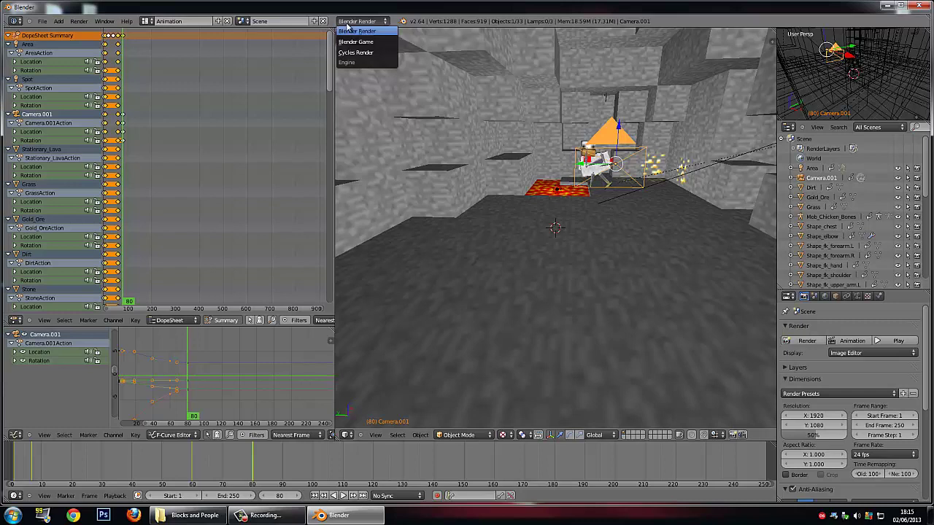
click(241, 21)
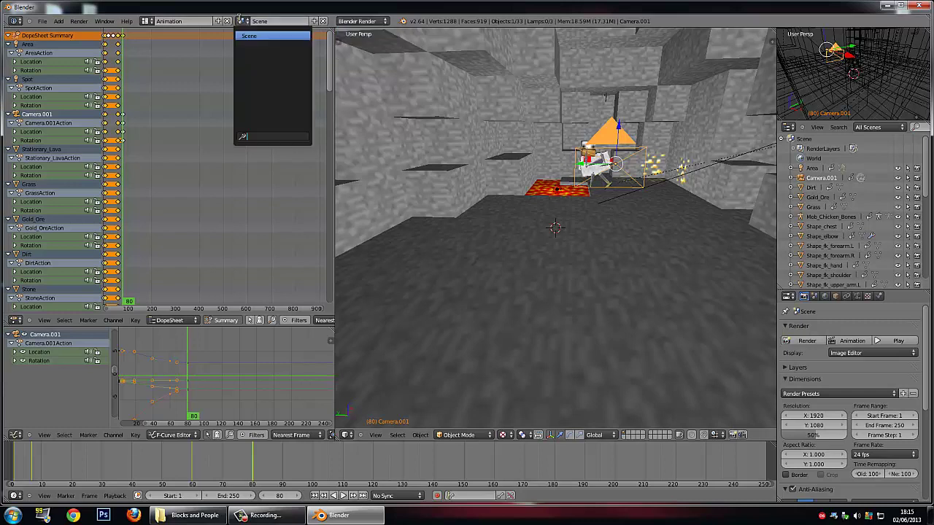
click(147, 21)
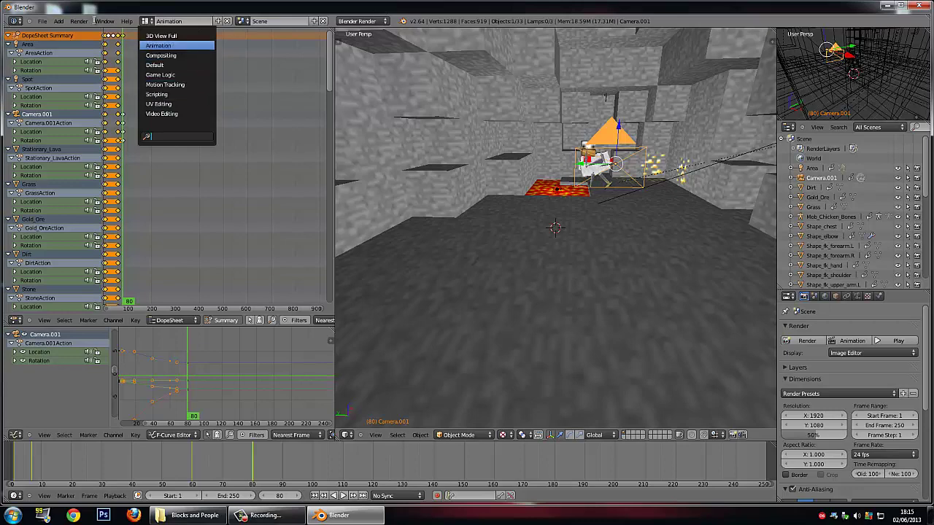
Step: Open the Save As file browser for the scene
click(42, 21)
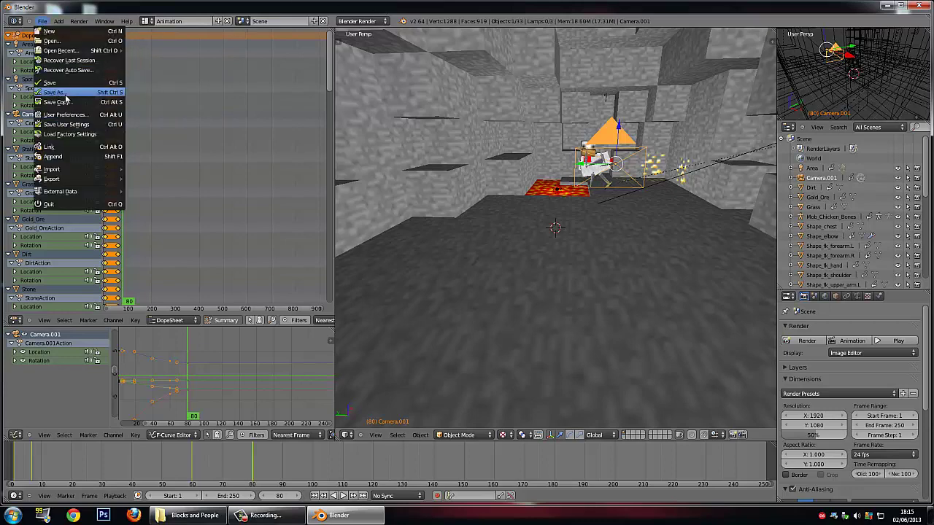
click(58, 98)
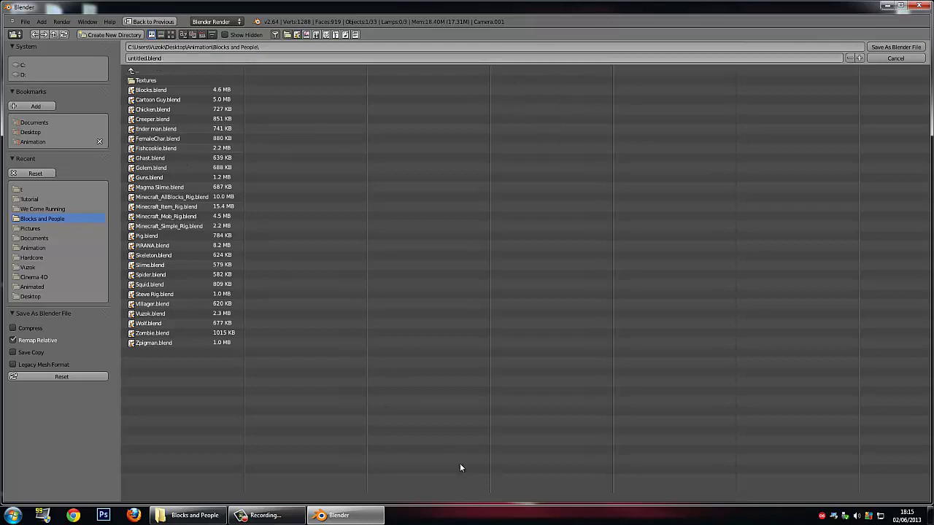
click(266, 515)
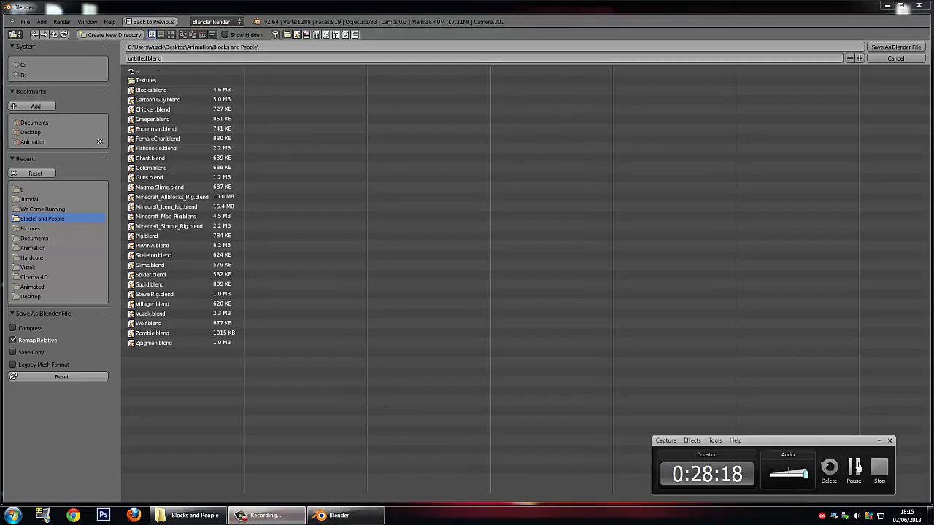
click(854, 467)
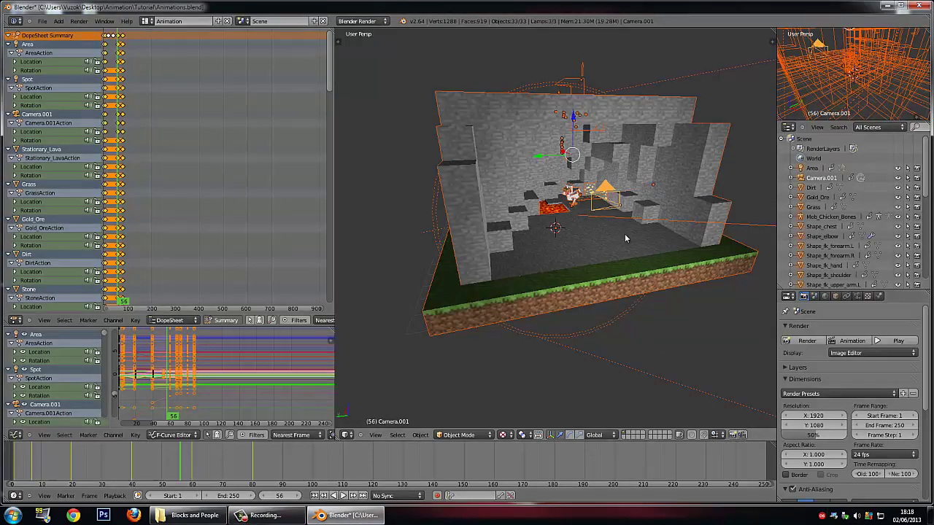
Step: Render a still image at frame 92 and switch the render area back to the 3D View
middle_drag(624, 237, 624, 266)
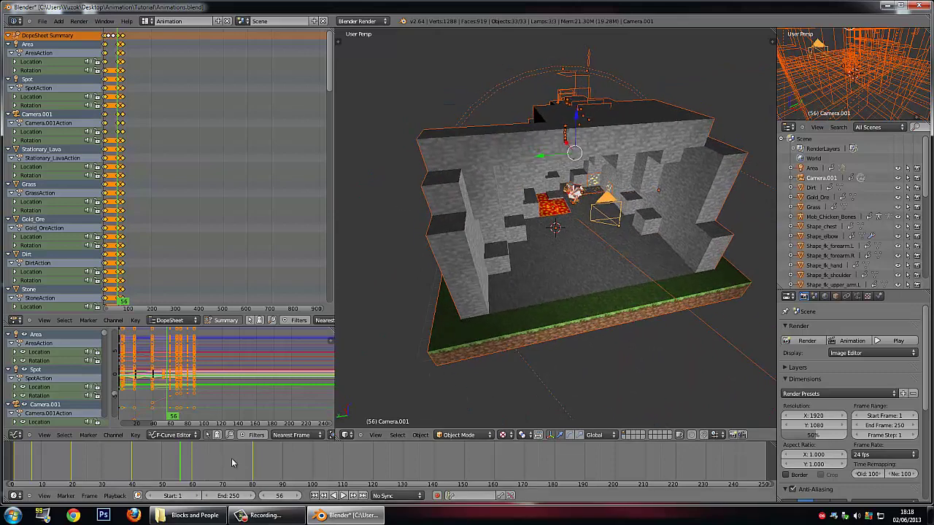
drag(232, 458, 290, 442)
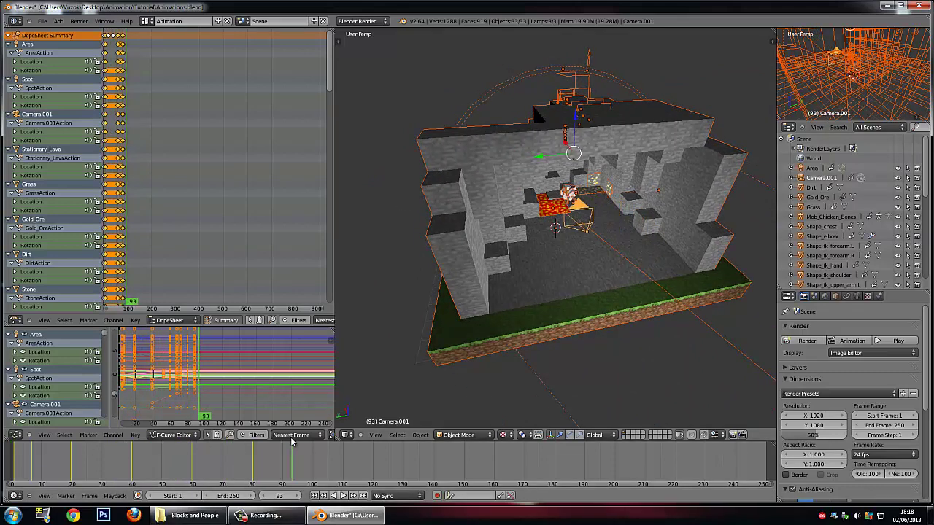
click(79, 21)
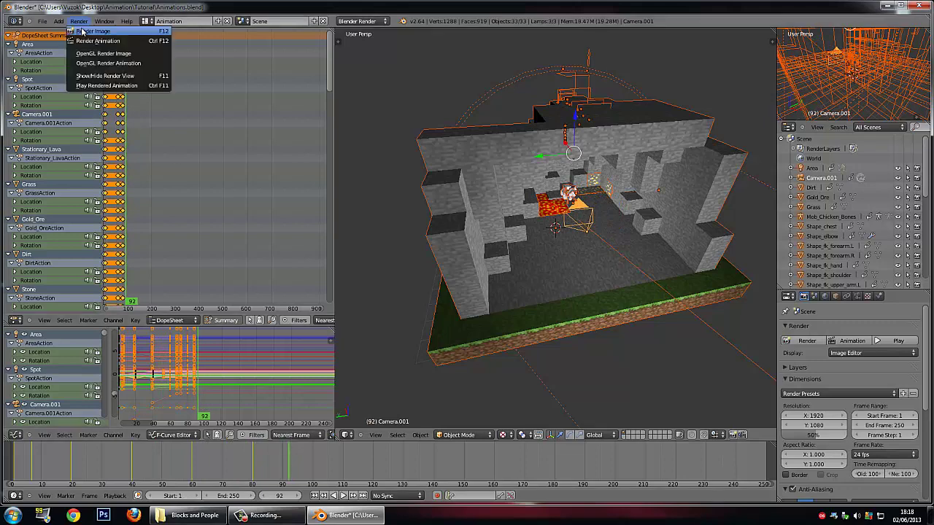
click(91, 31)
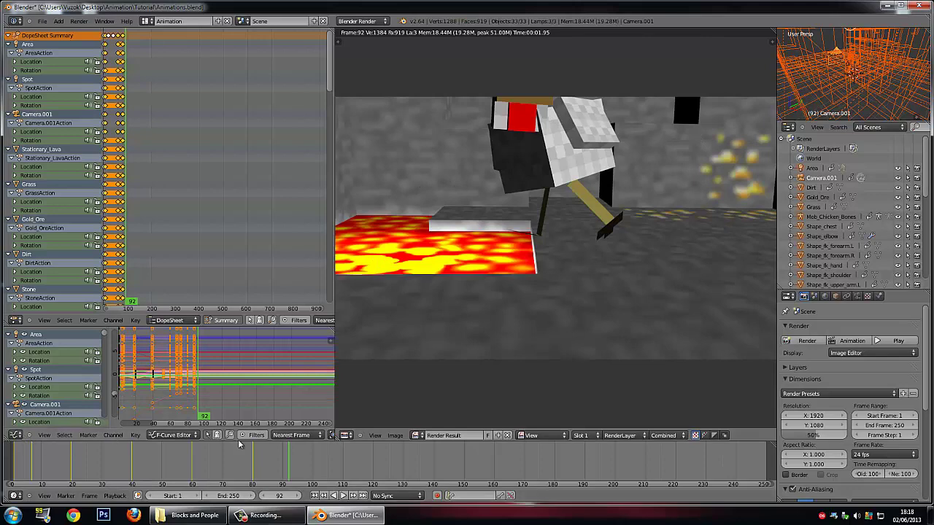
click(345, 435)
click(355, 427)
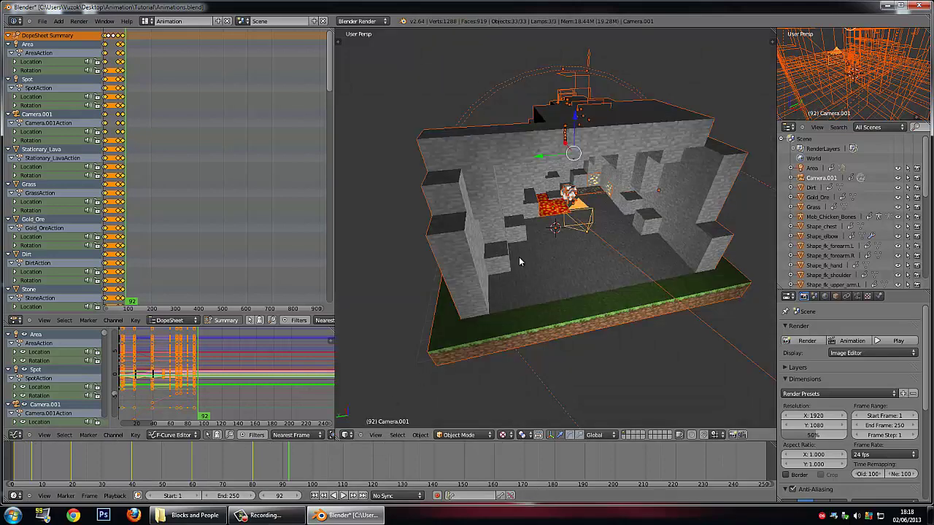
Step: Try to raise Camera.001 about 0.65 units in front of the chicken at frame 92
middle_drag(519, 257, 560, 233)
scroll(591, 182, up, 4)
middle_drag(591, 183, 447, 240)
right_click(602, 194)
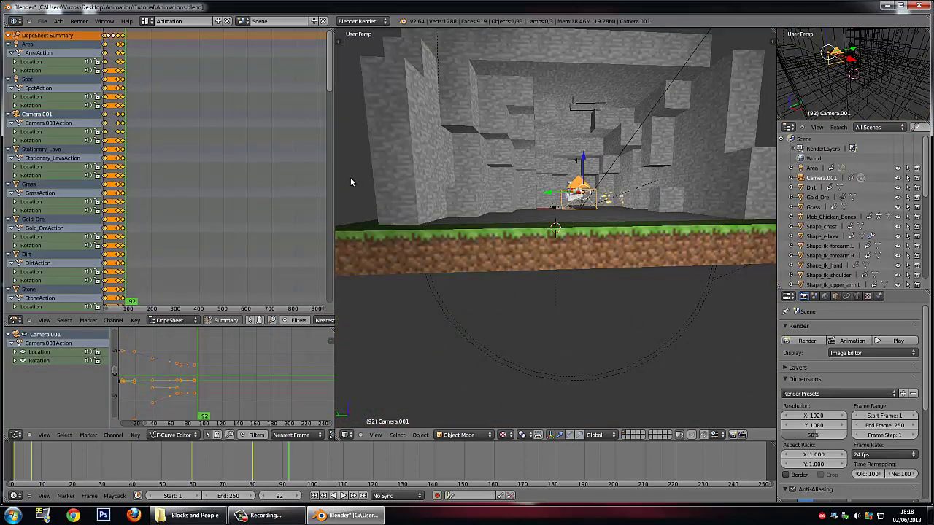
key(g)
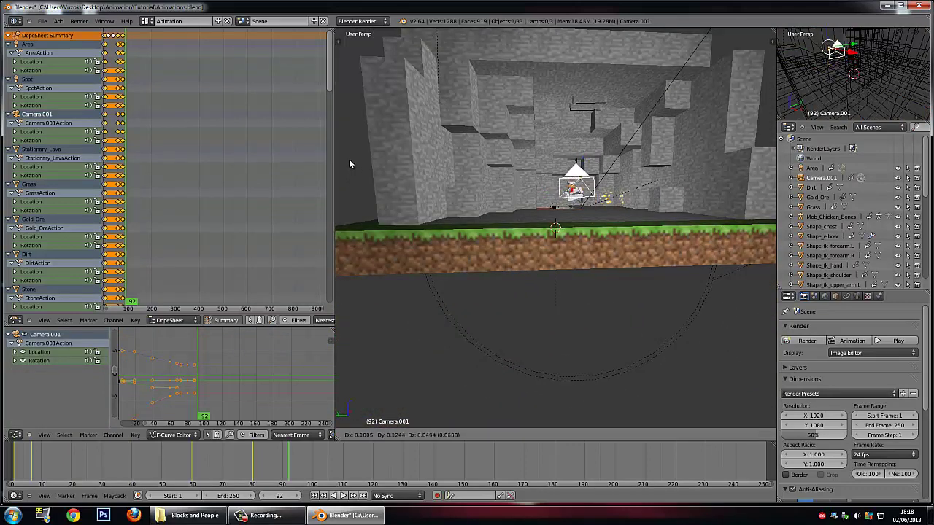
click(348, 163)
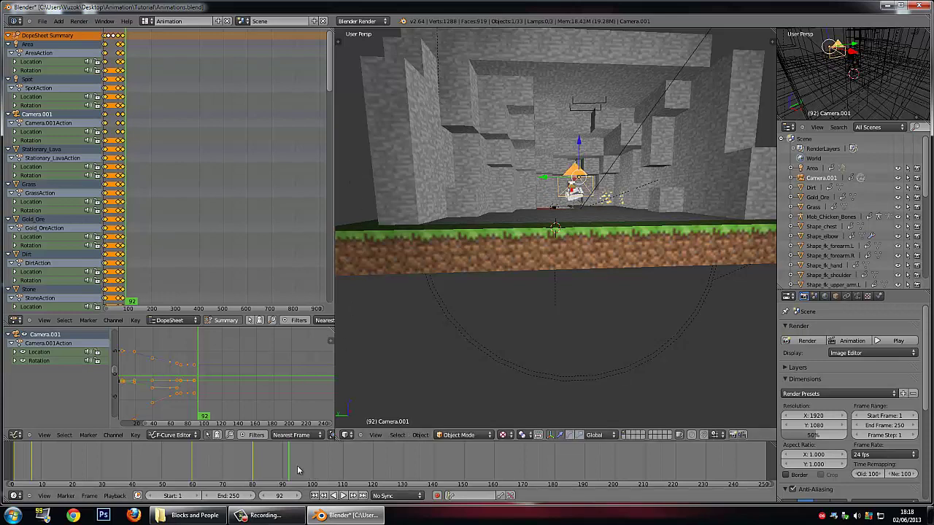
Step: Raise Camera.001 level with the chicken at frame 80 and insert location and rotation keyframes for it
drag(296, 465, 252, 465)
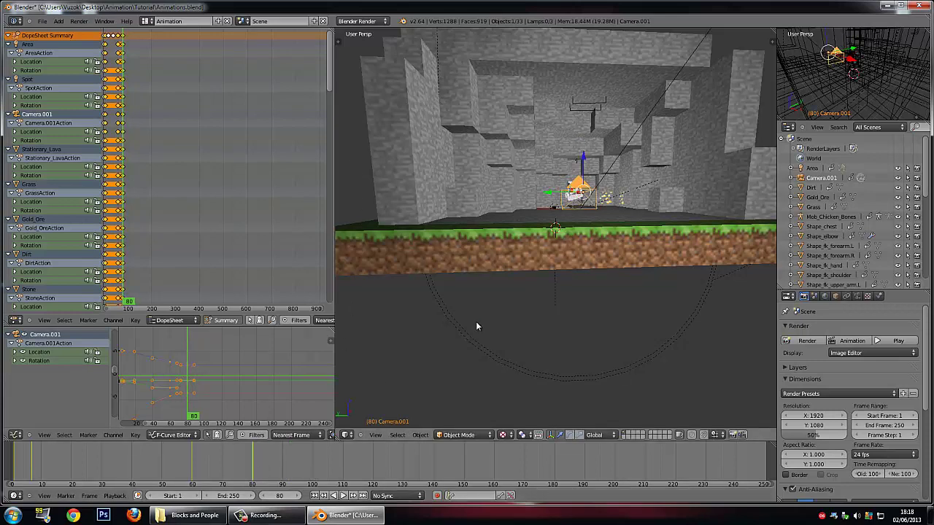
key(g)
click(375, 326)
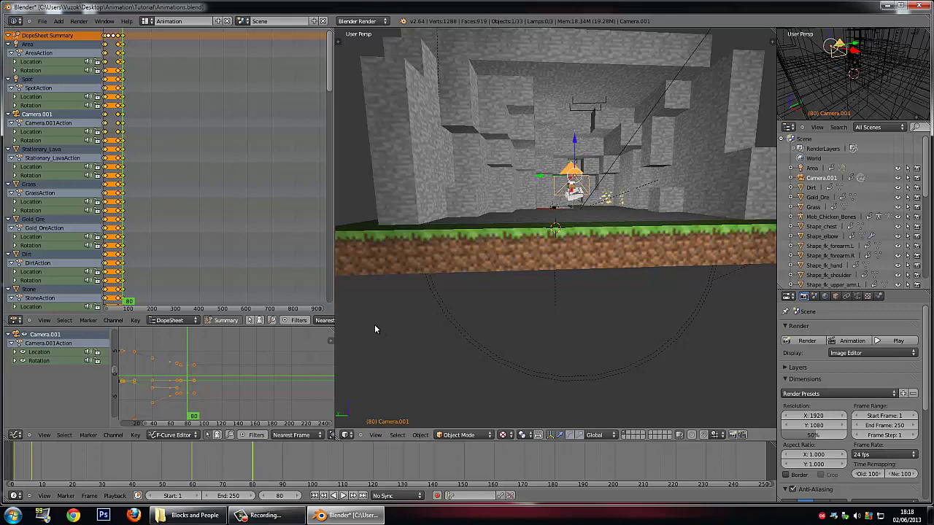
middle_drag(374, 329, 416, 342)
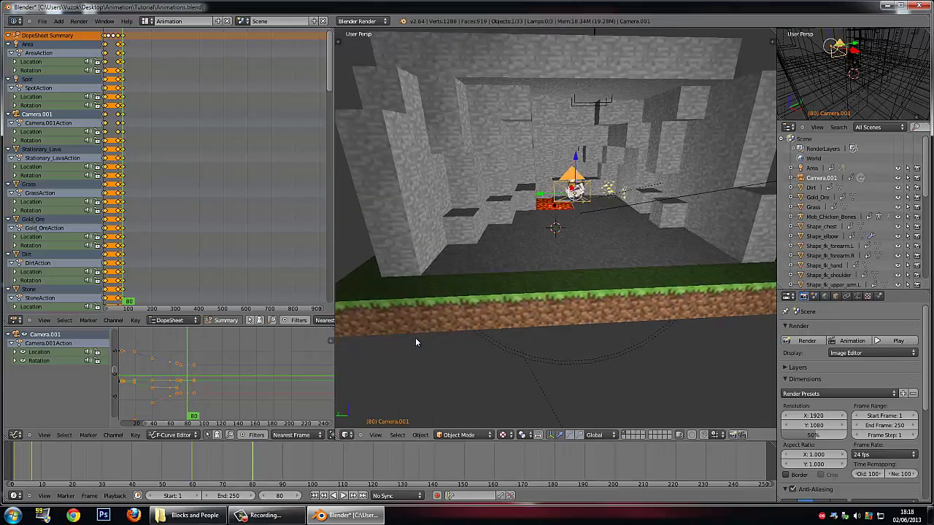
key(i)
click(515, 253)
key(i)
click(516, 259)
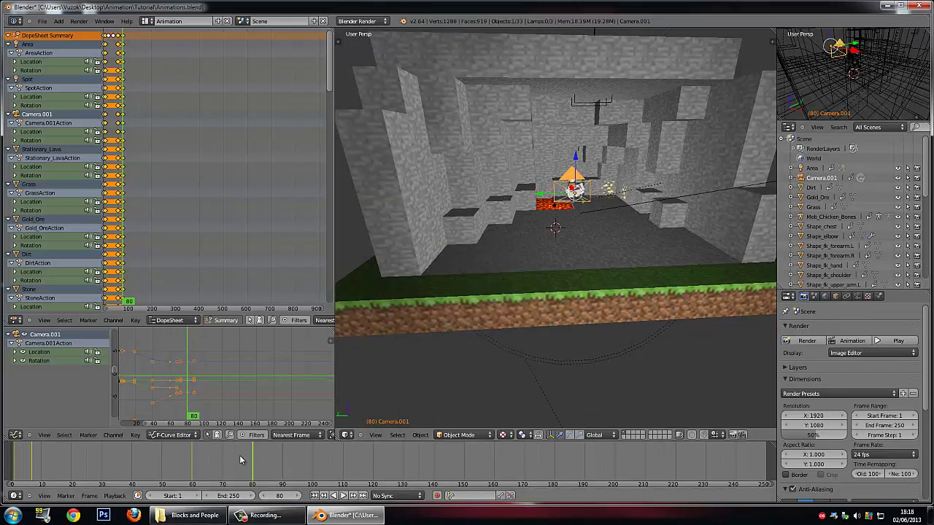
Step: Raise Camera.001 slightly at frame 60 and insert location and rotation keyframes for it
drag(241, 459, 193, 469)
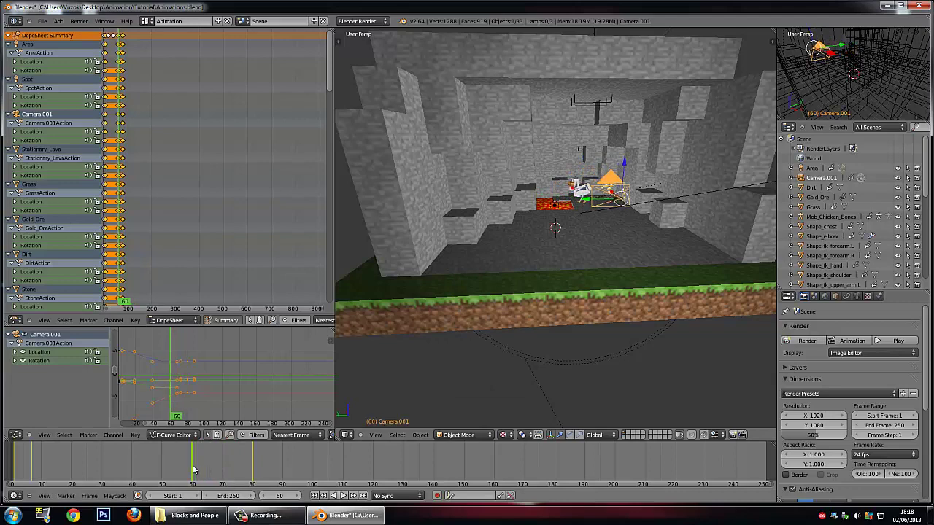
key(g)
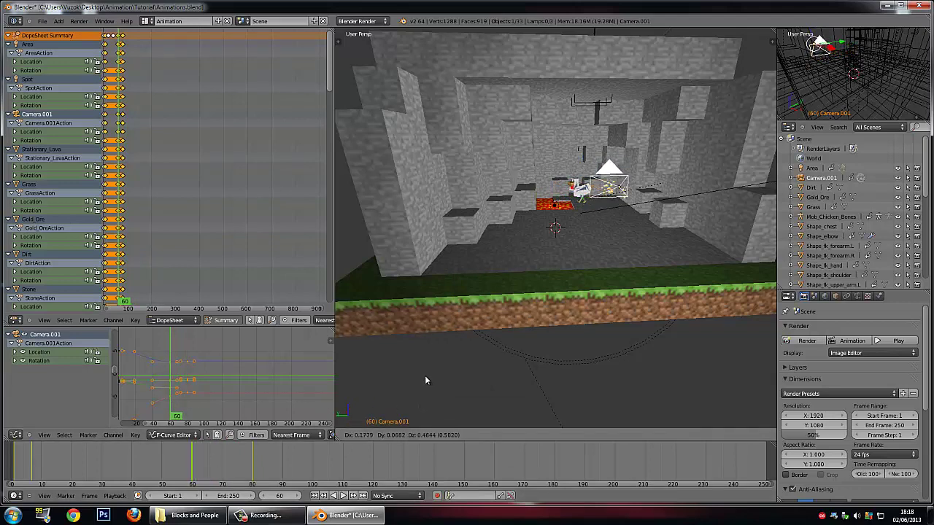
click(428, 380)
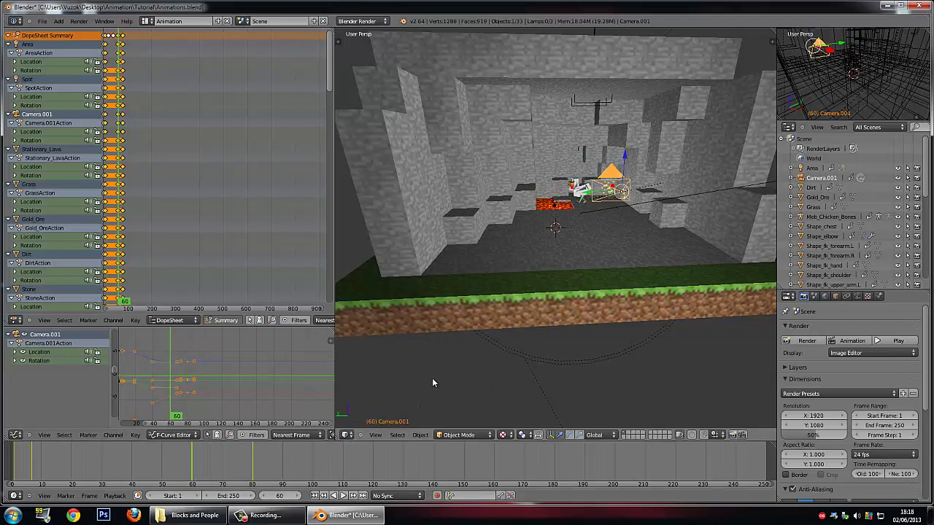
key(i)
click(425, 363)
key(i)
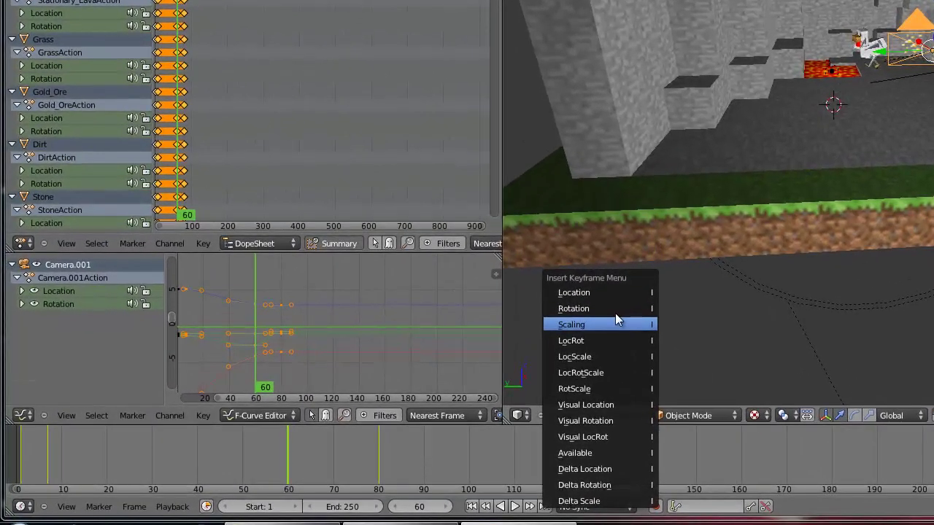
click(429, 362)
Step: Scrub the timeline back to frame 1 and forward past frame 60 to check the camera and chicken motion
drag(177, 471, 172, 472)
drag(247, 471, 22, 478)
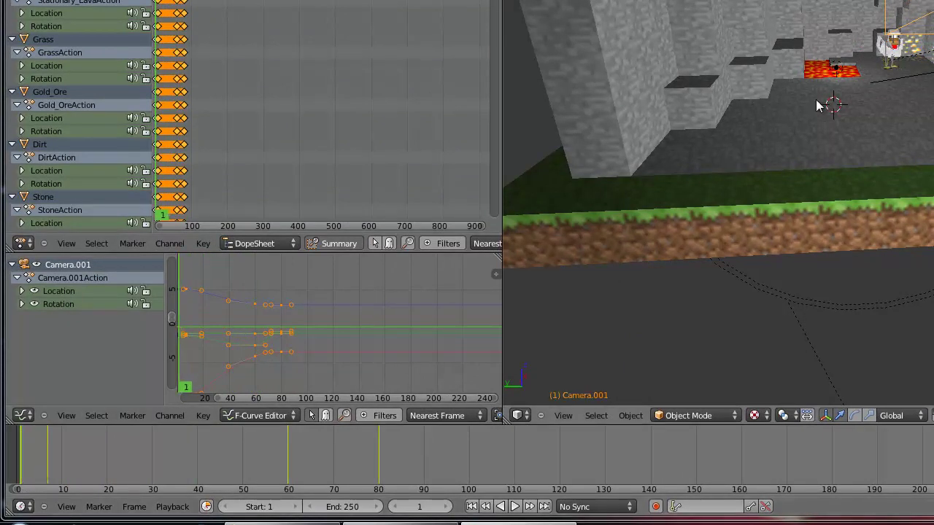
drag(21, 457, 330, 484)
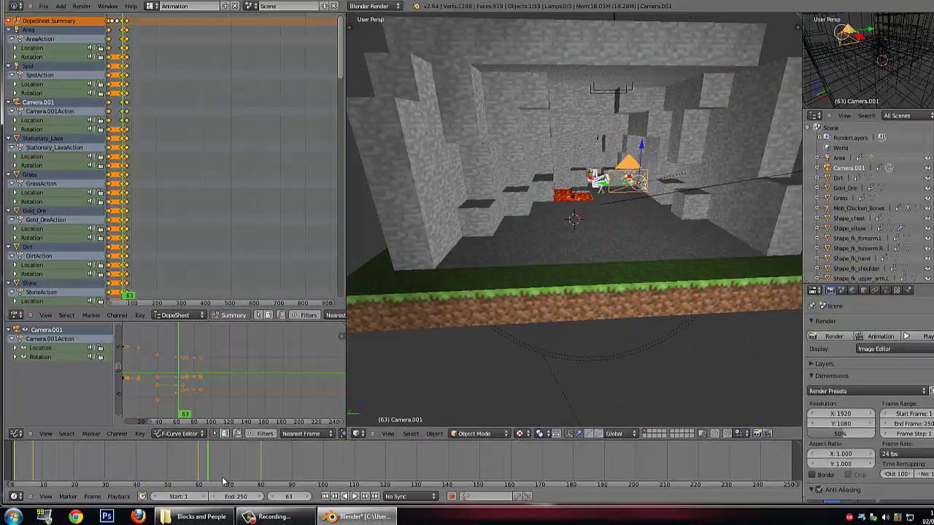
Step: Lower the Area lamp slightly at frame 1 and insert location and rotation keyframes for it
drag(224, 481, 7, 486)
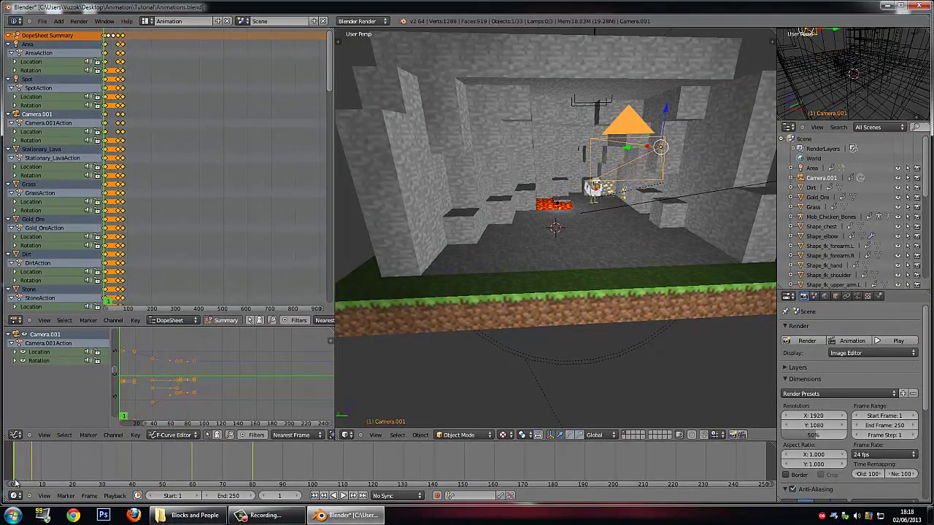
right_click(555, 207)
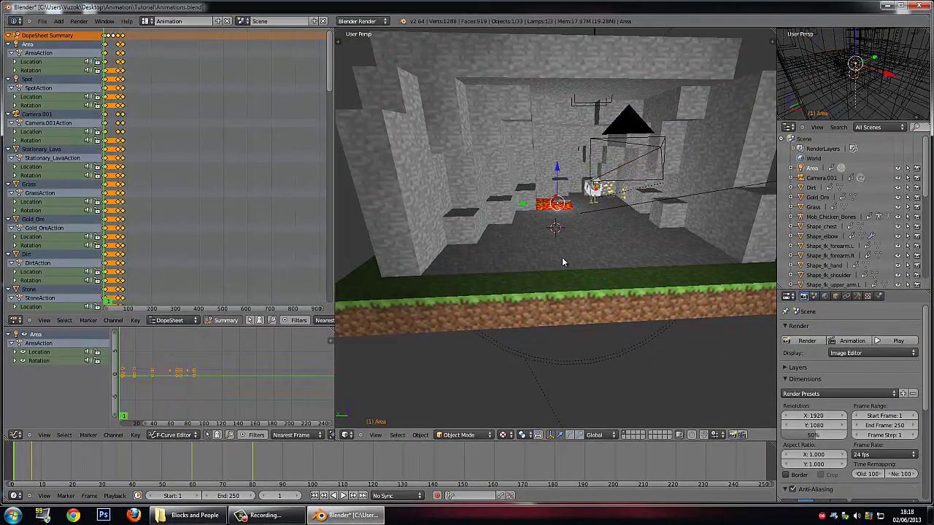
mouse_move(563, 261)
middle_down()
mouse_move(559, 243)
mouse_move(558, 254)
middle_up()
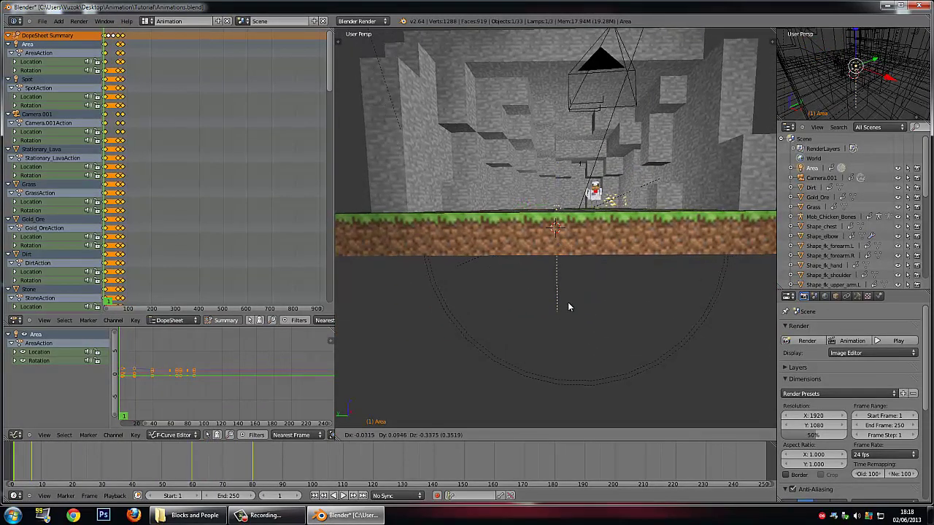
middle_drag(567, 302, 572, 339)
key(i)
click(463, 313)
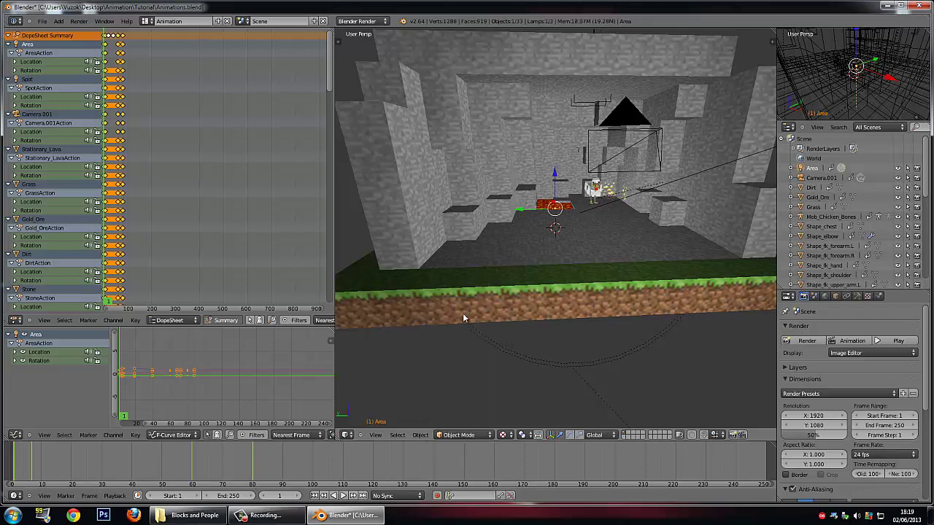
key(i)
click(451, 318)
key(i)
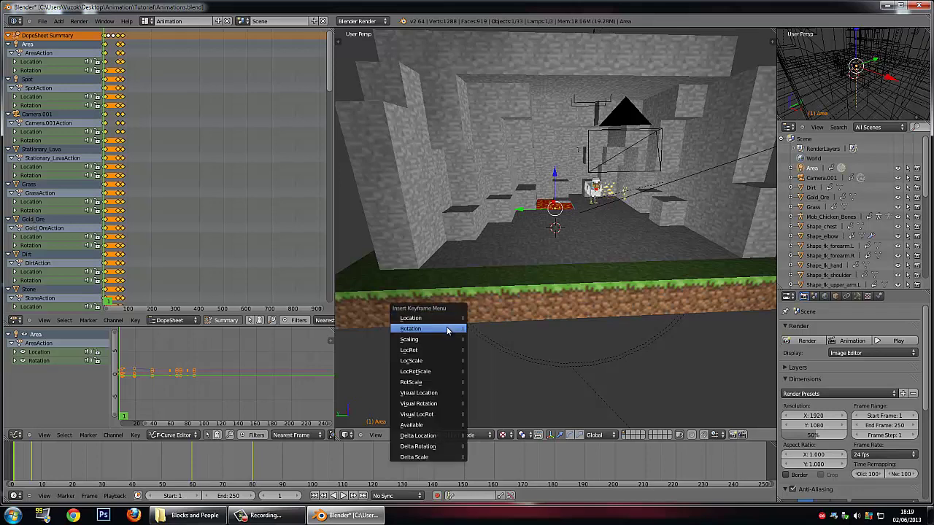
click(448, 327)
Step: Lower the Area lamp slightly at frame 7 and insert a keyframe for its new position
drag(12, 472, 32, 472)
mouse_move(402, 370)
middle_down()
mouse_move(402, 356)
mouse_move(402, 369)
middle_up()
key(g)
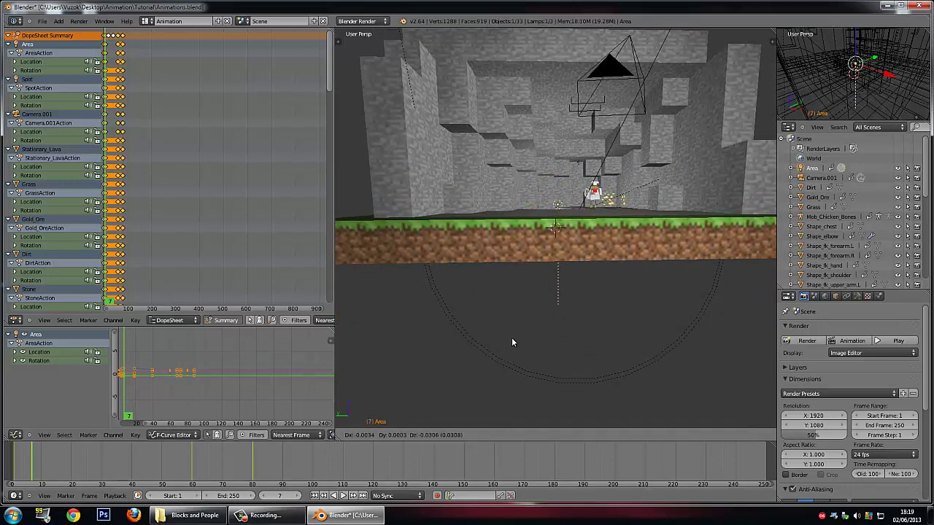
click(510, 338)
middle_drag(520, 338, 528, 350)
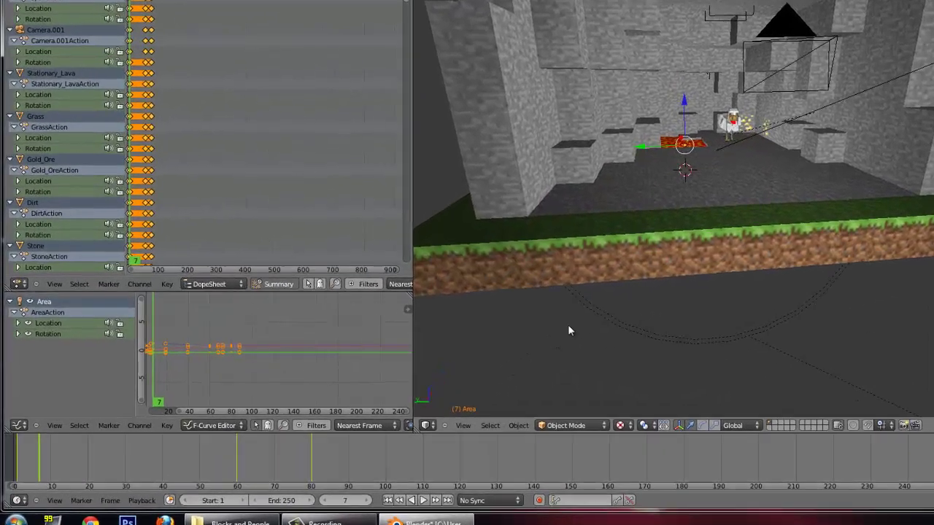
key(i)
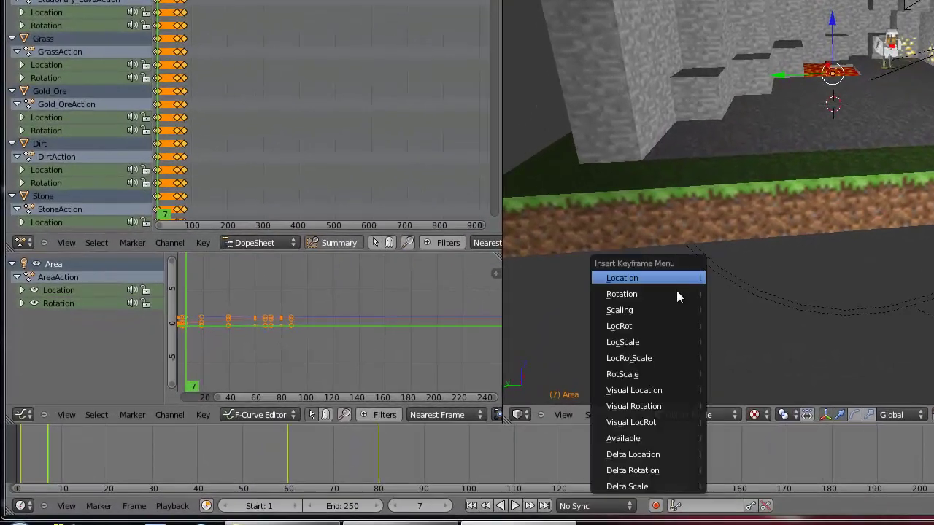
click(556, 313)
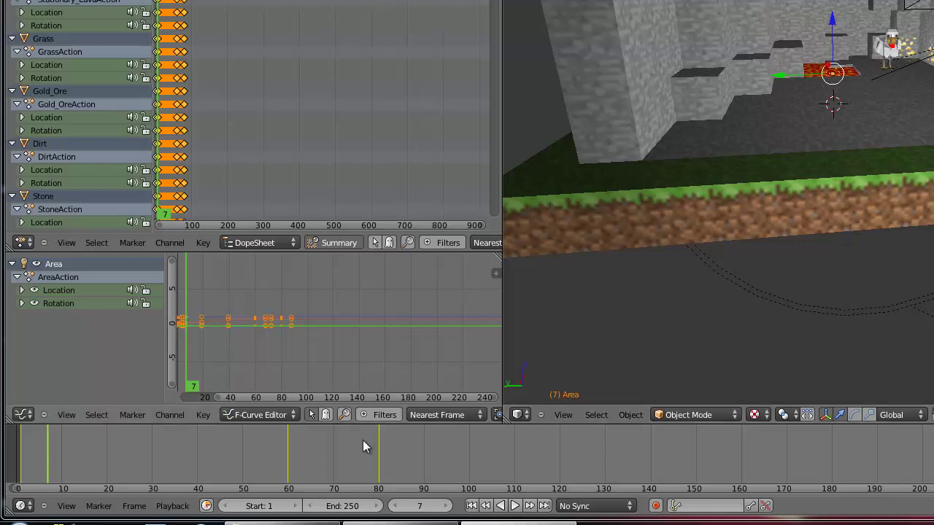
Step: Advance the timeline to frame 108 and examine the chicken, camera and lava pool from several angles
drag(373, 454, 506, 428)
middle_drag(921, 40, 929, 57)
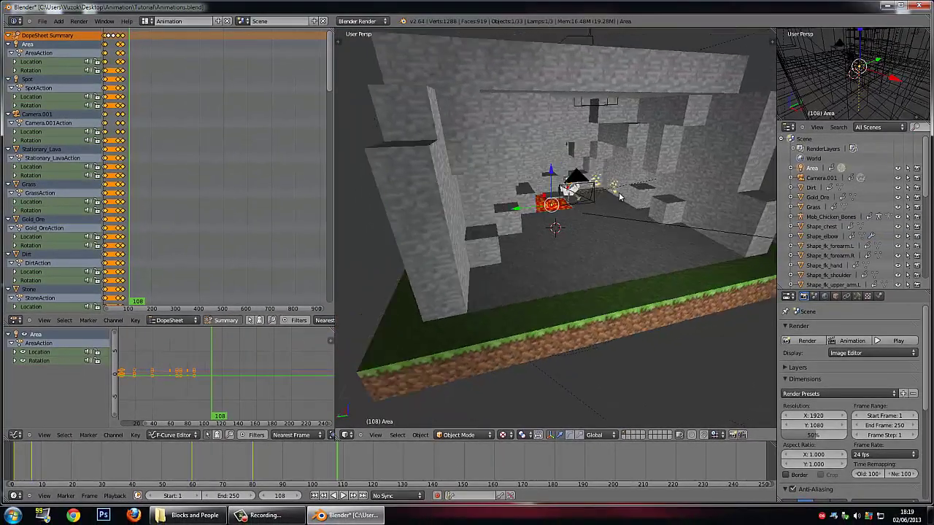
middle_drag(619, 196, 657, 177)
scroll(596, 191, up, 3)
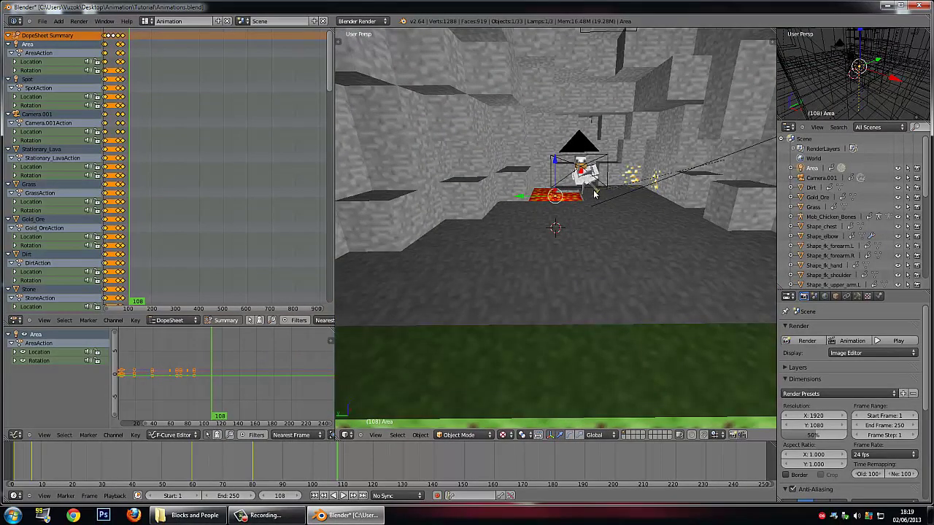
middle_drag(595, 193, 636, 174)
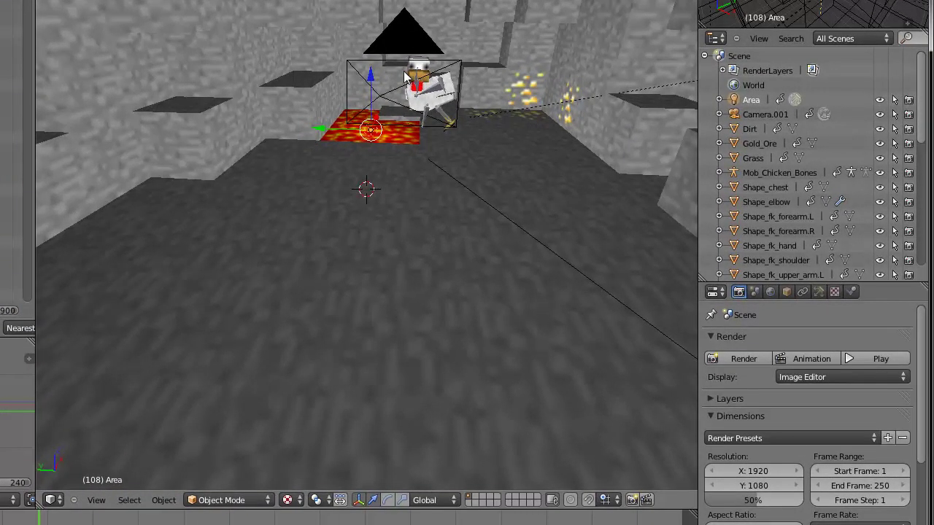
middle_drag(365, 70, 459, 67)
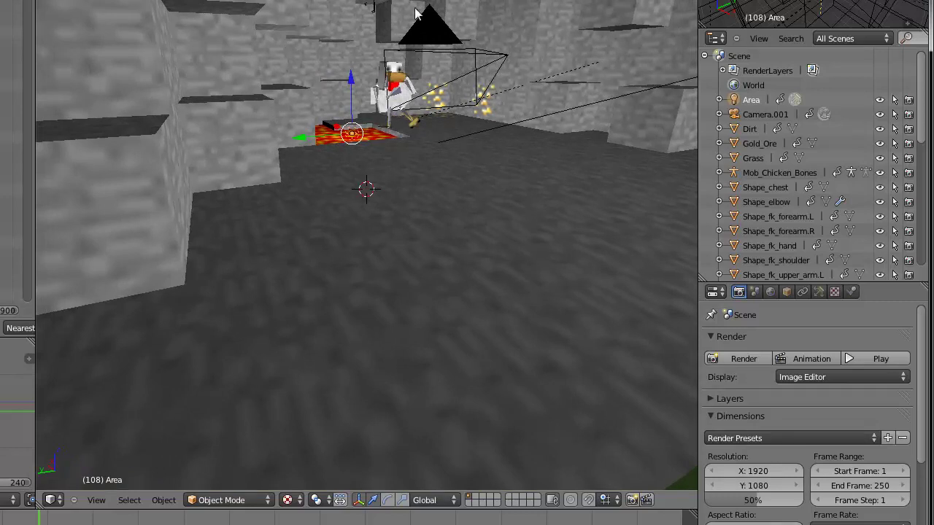
middle_drag(457, 94, 435, 82)
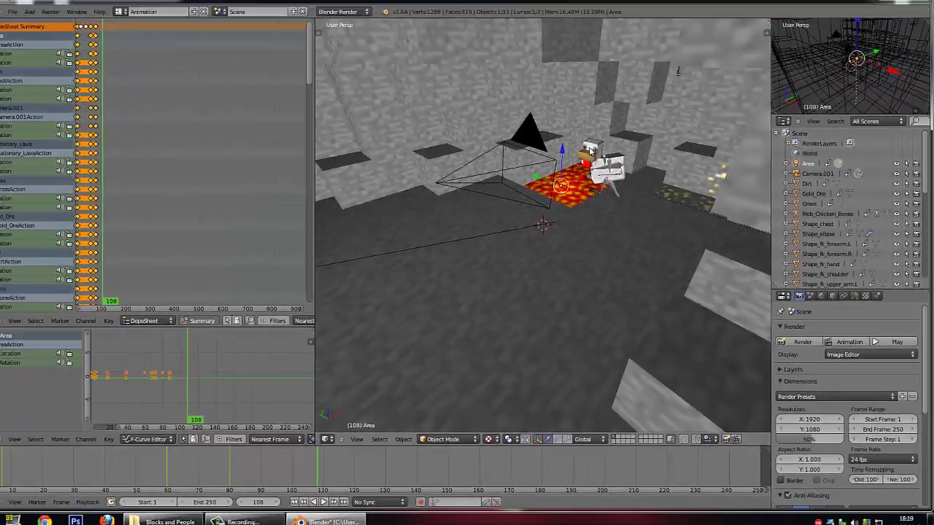
middle_drag(589, 149, 613, 157)
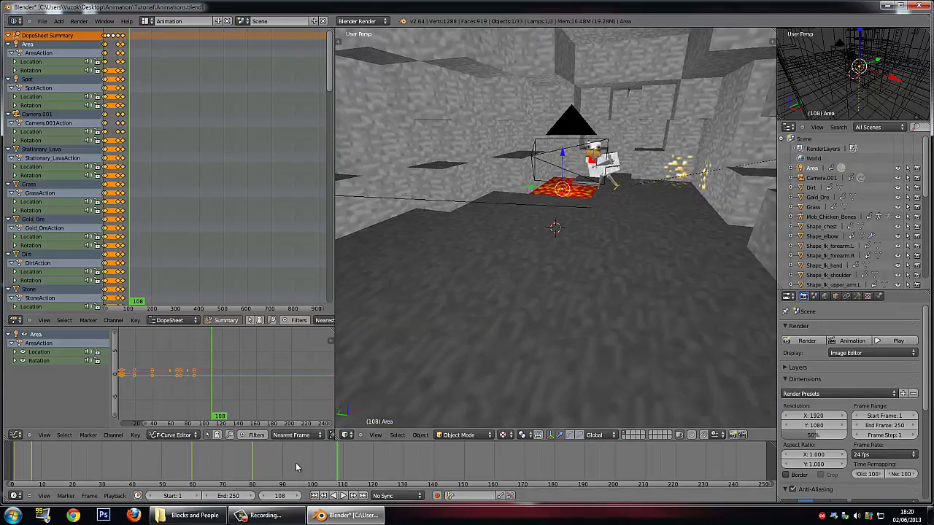
Step: Scrub the timeline between frames 78 and 101 to check the chicken's motion, ending at frame 100
mouse_move(297, 467)
mouse_down()
mouse_move(285, 459)
mouse_move(310, 460)
mouse_up()
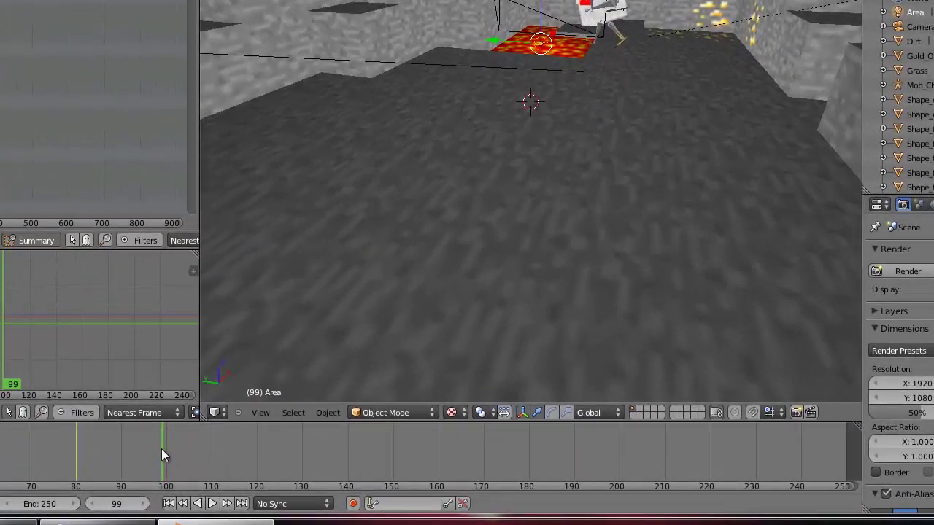
mouse_move(161, 449)
mouse_down()
mouse_move(147, 451)
mouse_move(166, 455)
mouse_up()
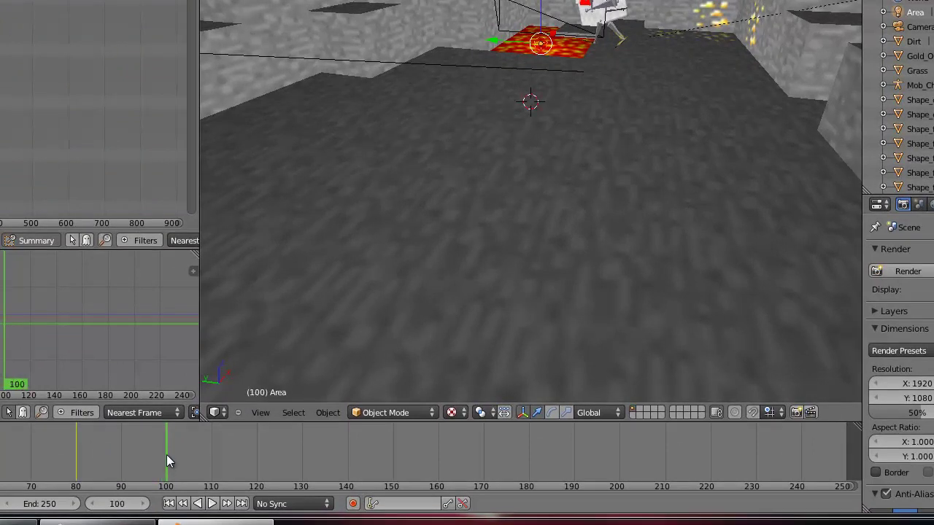
right_click(622, 36)
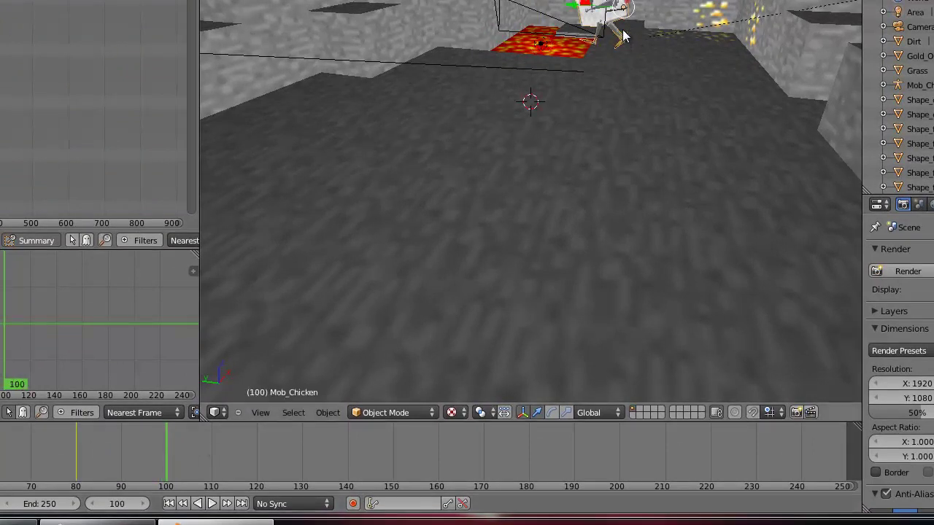
drag(517, 444, 50, 451)
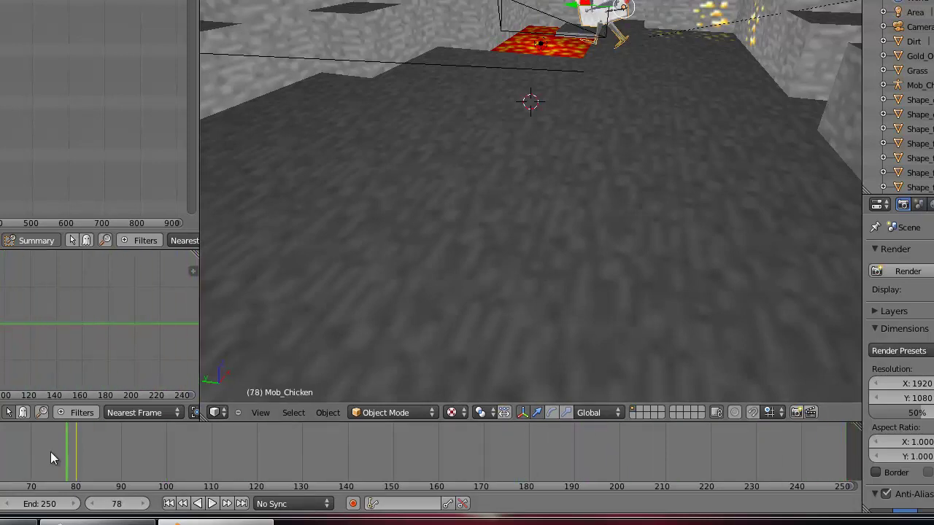
click(172, 457)
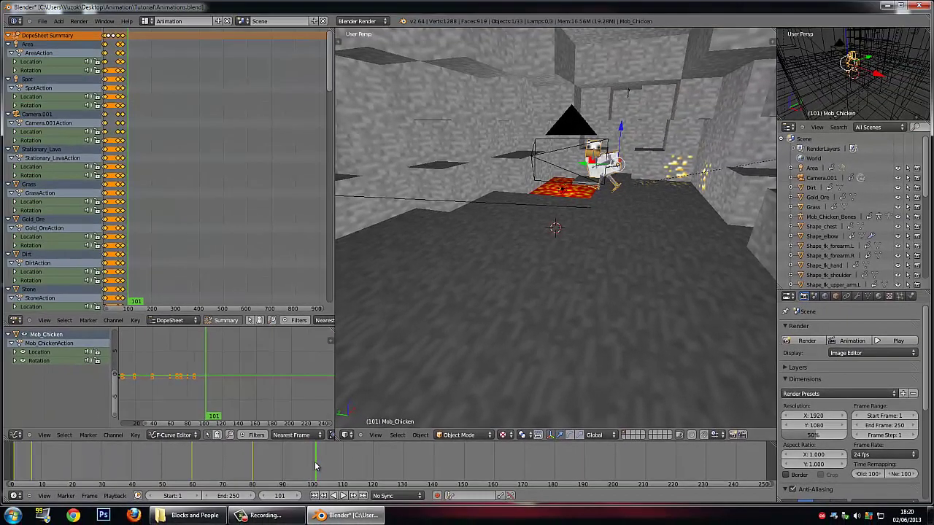
drag(316, 466, 315, 465)
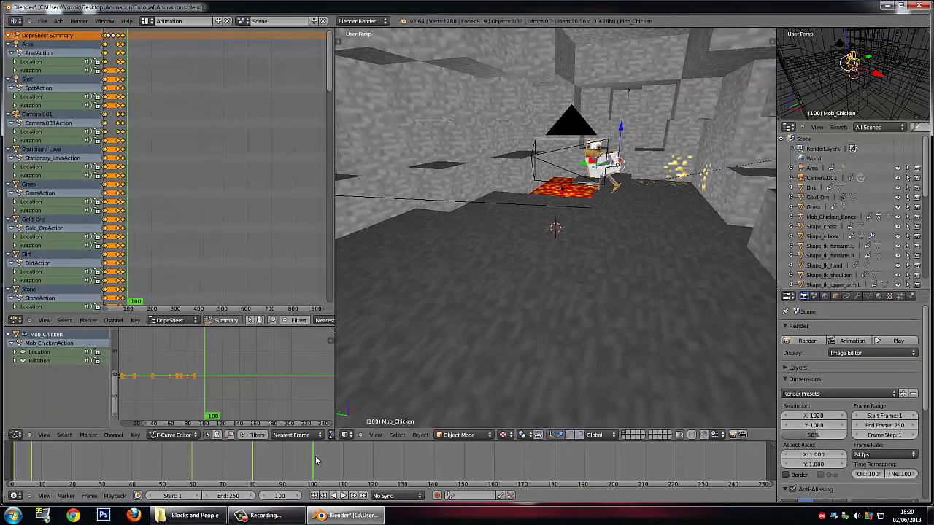
Step: Select the Mob_Chicken_Bones armature at frame 100 and switch it to Pose Mode
middle_drag(632, 244, 607, 173)
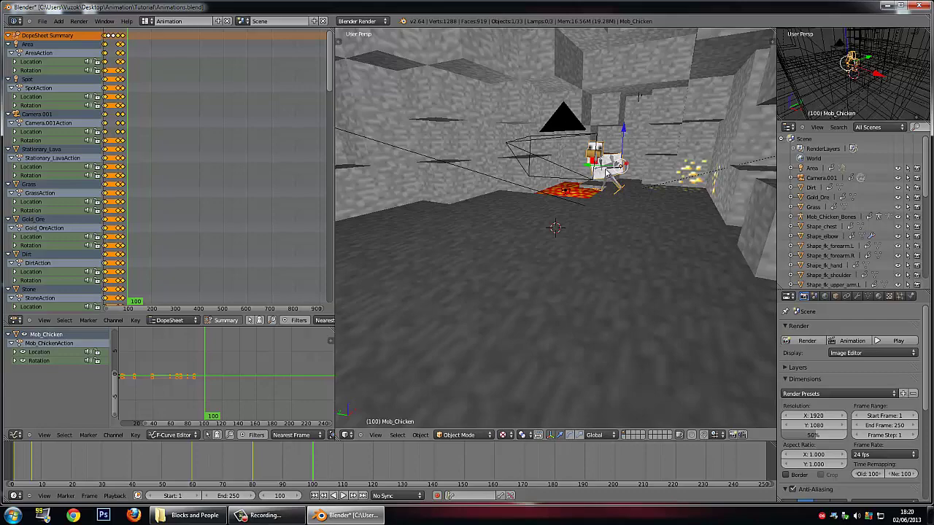
right_click(607, 173)
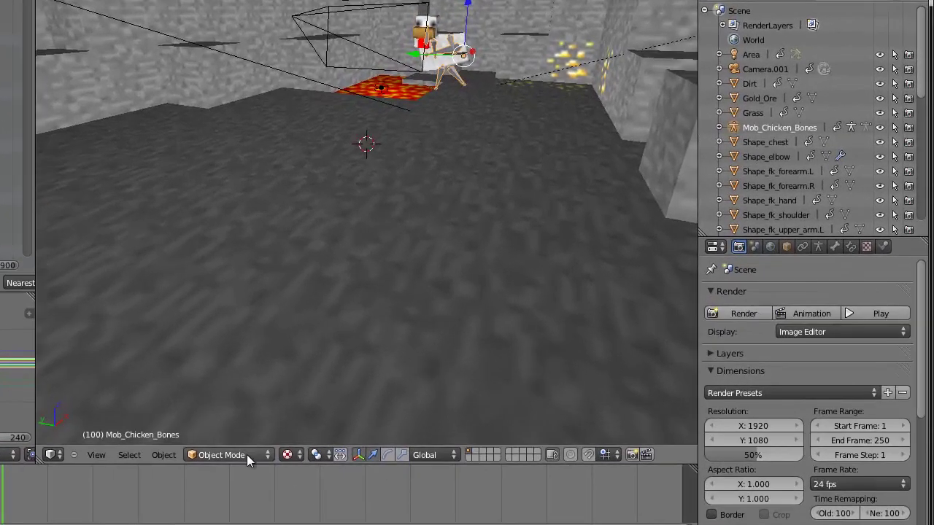
click(247, 454)
click(234, 405)
Step: Rotate the chicken's leg bones, Bone.005 and Bone.004, at frame 100 to bring both legs nearly vertical under the body
right_click(442, 80)
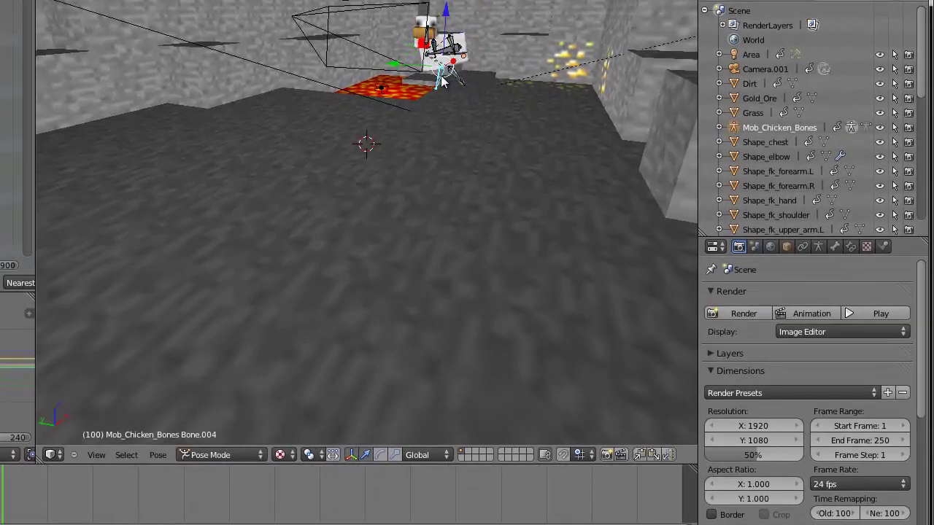
right_click(458, 80)
middle_drag(458, 80, 522, 71)
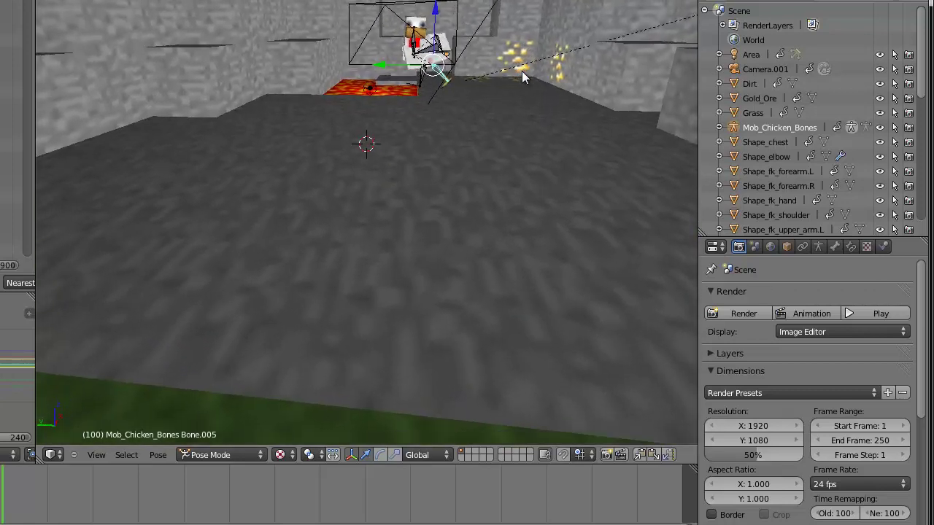
key(r)
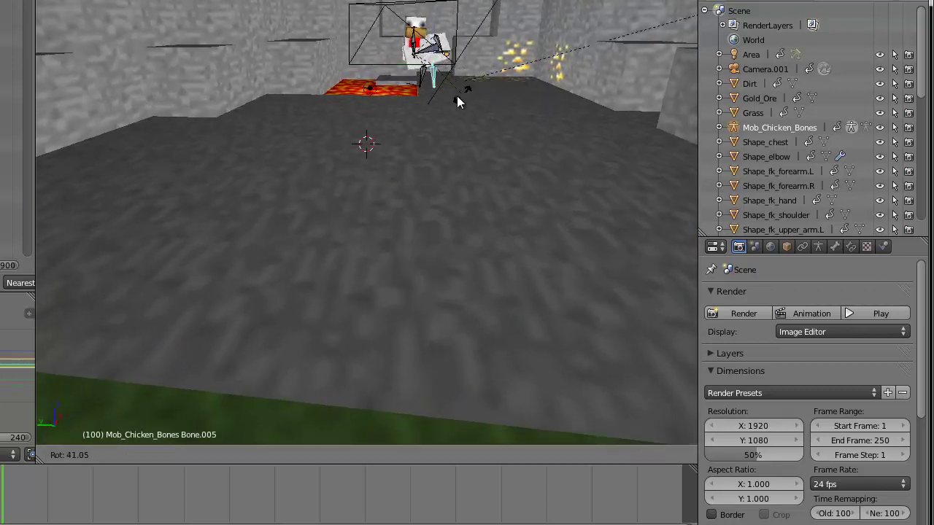
click(454, 107)
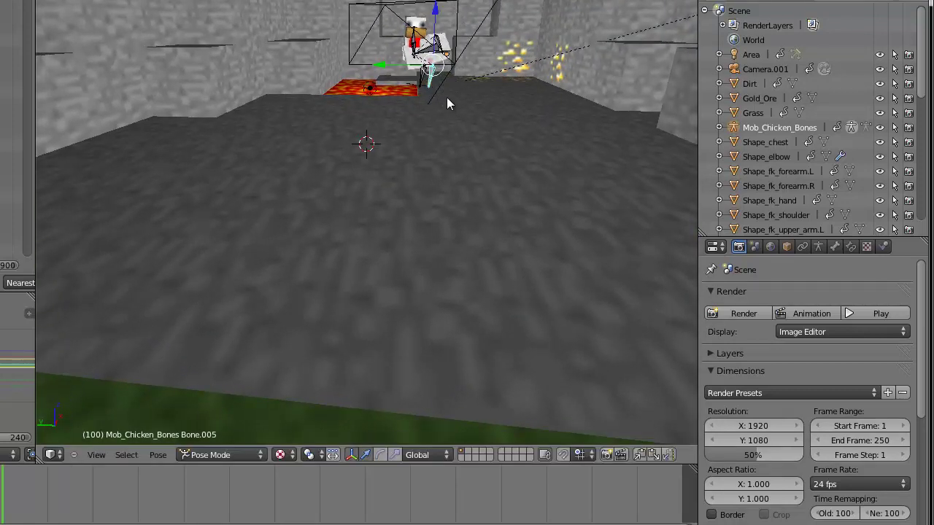
right_click(425, 84)
key(r)
click(430, 85)
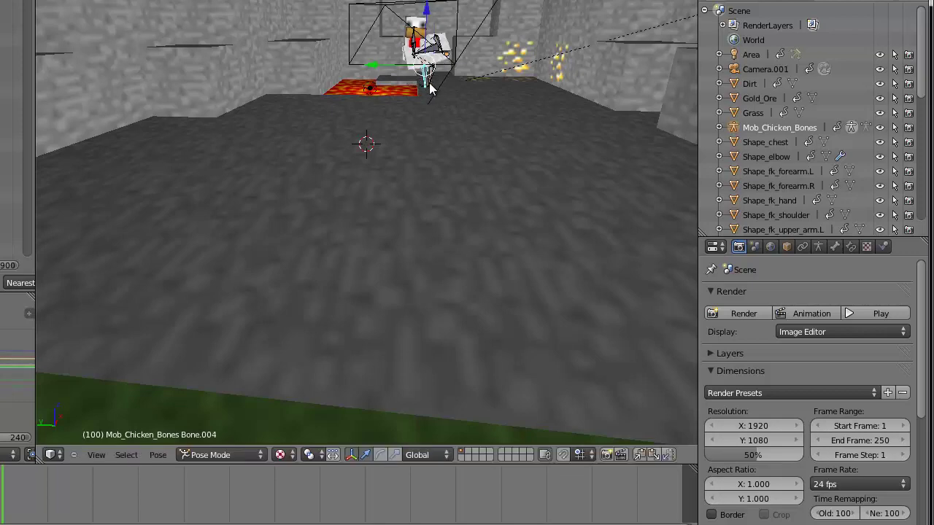
Step: Try to rotate the chicken's main body bone, Bone, slightly as seen from above at frame 100
middle_drag(435, 47, 424, 85)
key(KP_8)
key(KP_8)
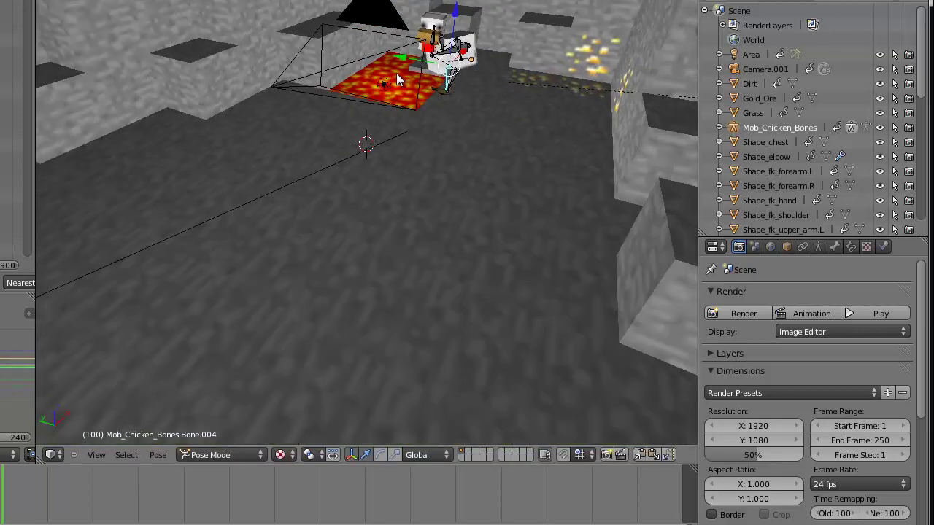
key(KP_4)
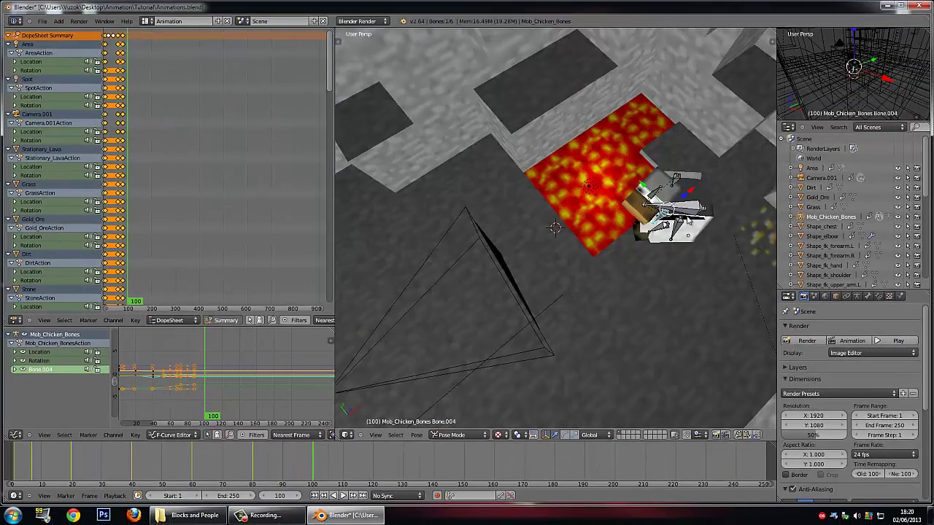
right_click(688, 218)
middle_drag(690, 215, 682, 217)
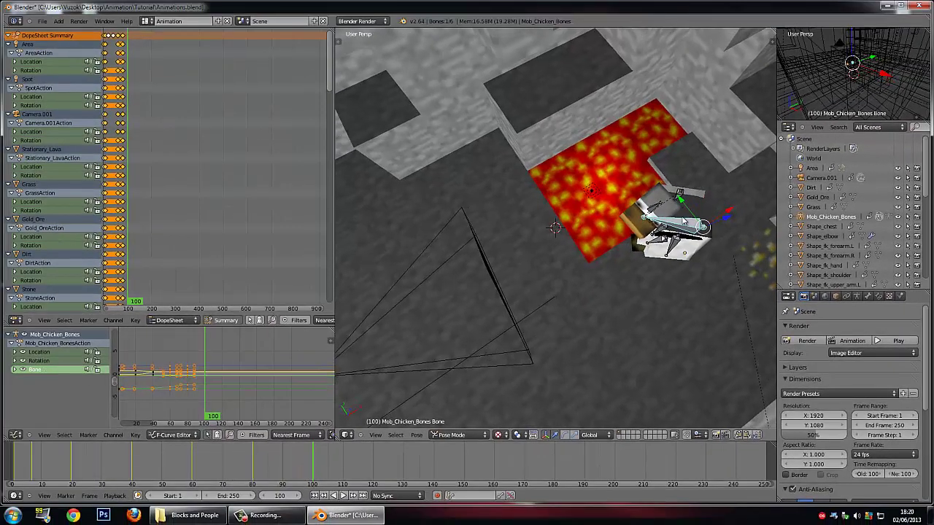
key(r)
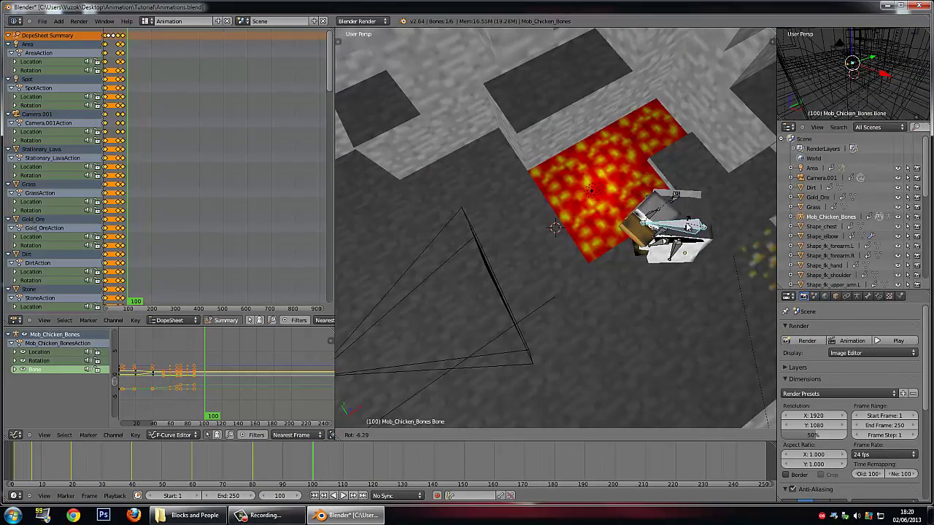
click(686, 227)
key(ctrl+z)
Step: Turn the chicken's main body bone, Bone, as seen from above at frame 100
scroll(688, 222, down, 4)
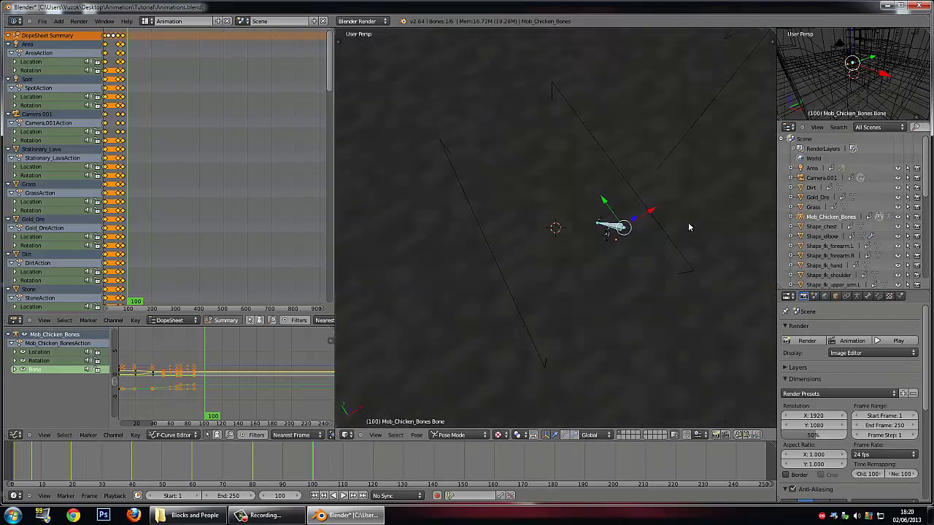
middle_drag(688, 222, 669, 246)
scroll(668, 246, down, 3)
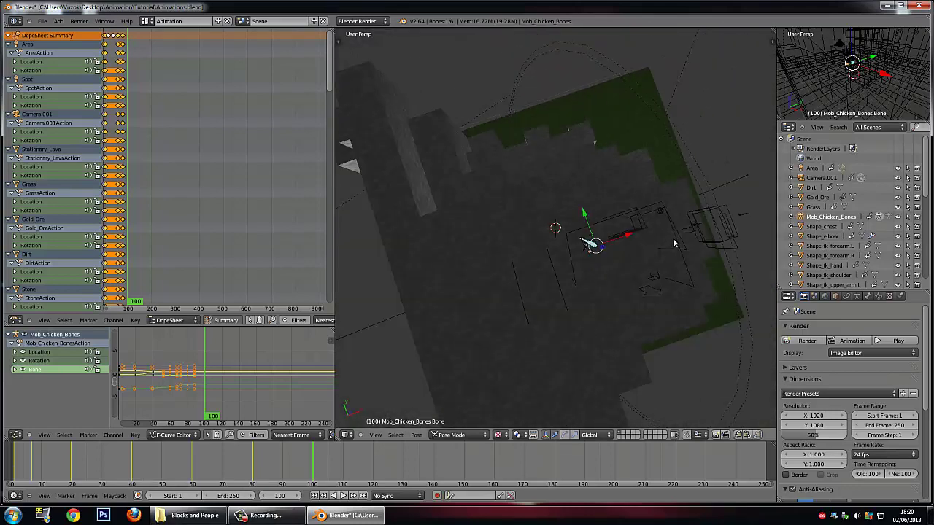
key(r)
click(666, 259)
middle_drag(666, 259, 704, 202)
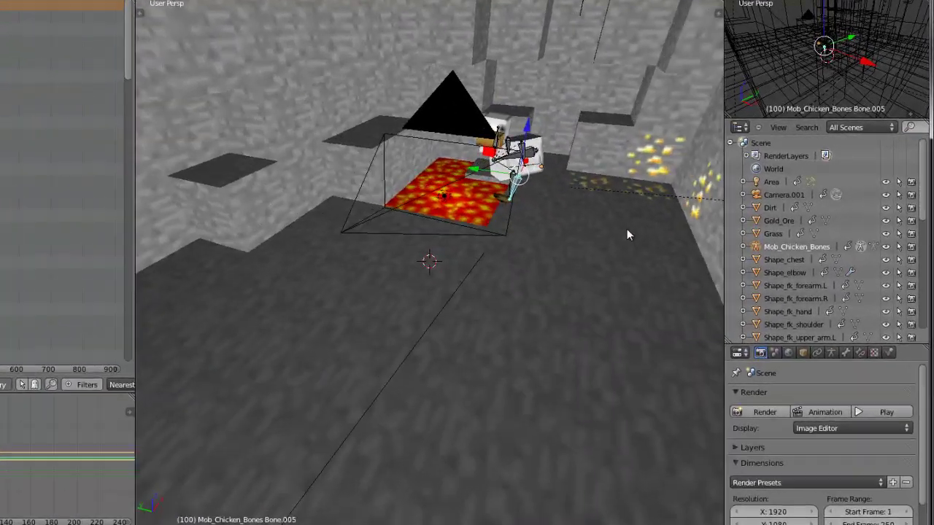
Step: Rotate the chicken's two leg bones, Bone.005 and Bone.004, as seen from the front at frame 100
middle_drag(626, 229, 639, 230)
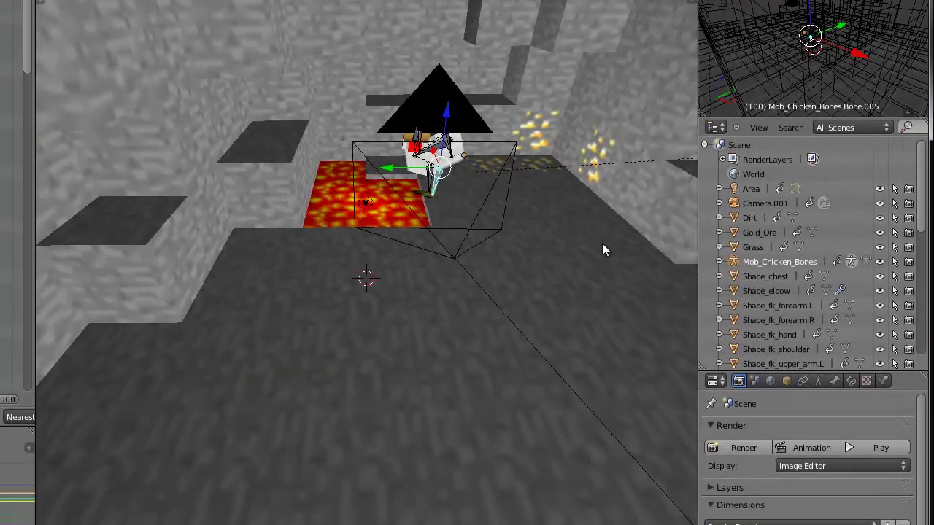
key(r)
click(685, 208)
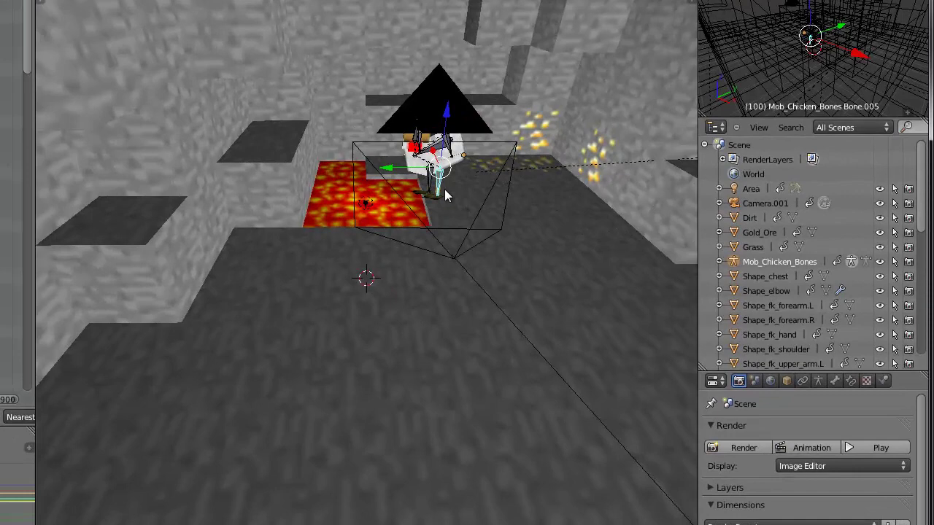
right_click(428, 183)
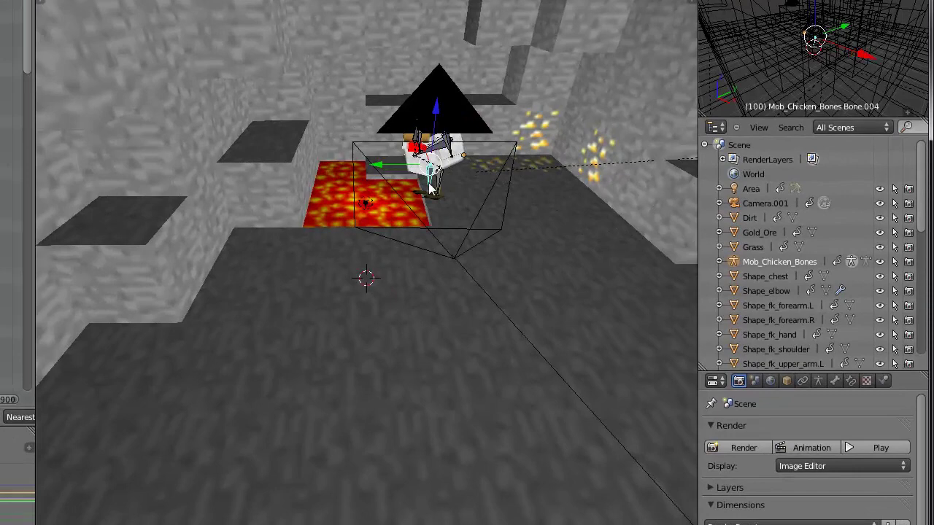
key(r)
middle_drag(438, 188, 400, 139)
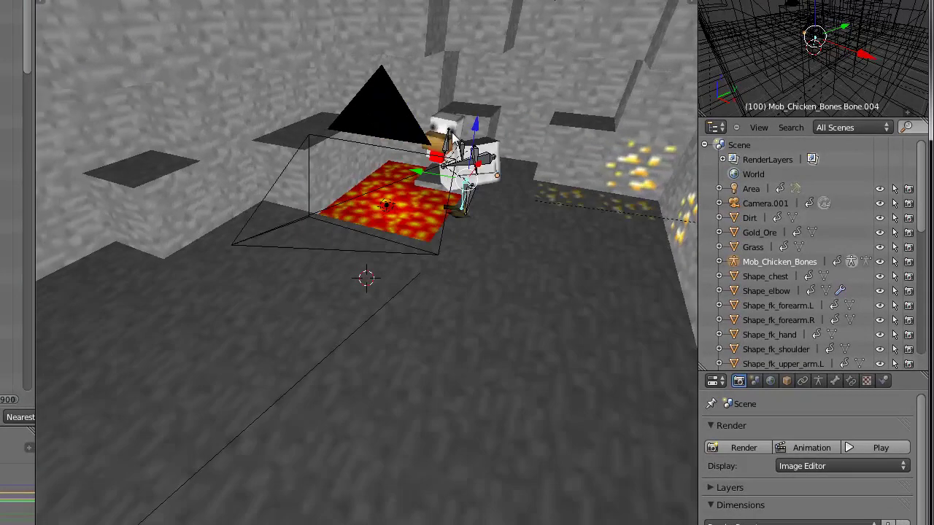
Step: Rotate the chicken's wing bone, Bone.002, outward from the body at frame 100
right_click(451, 139)
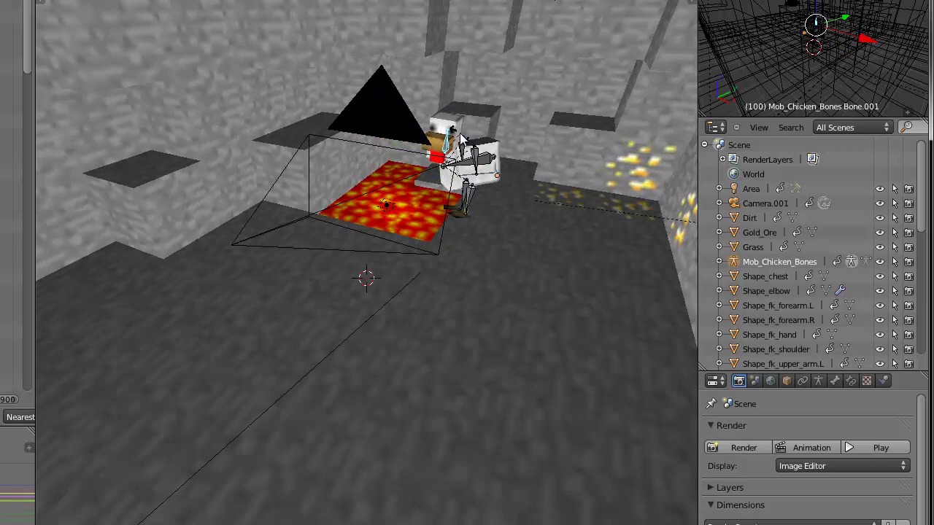
click(458, 133)
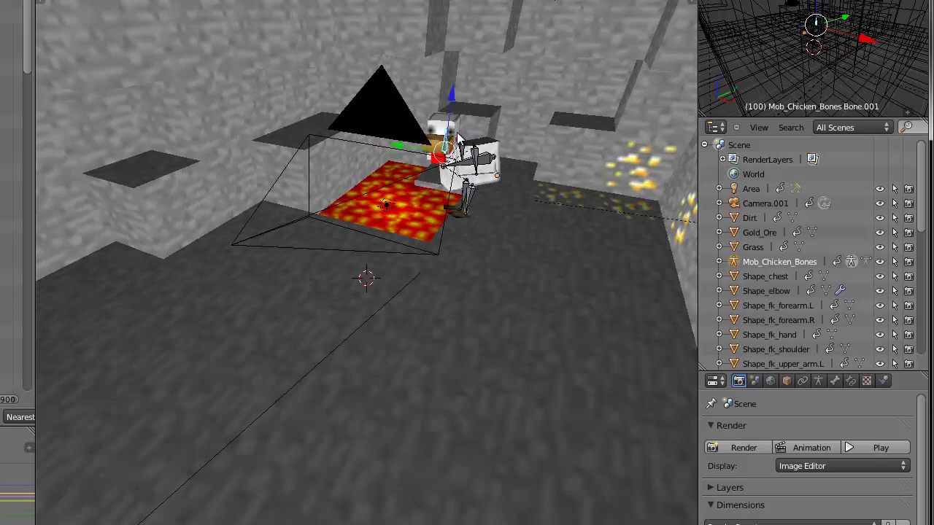
right_click(481, 169)
right_click(498, 174)
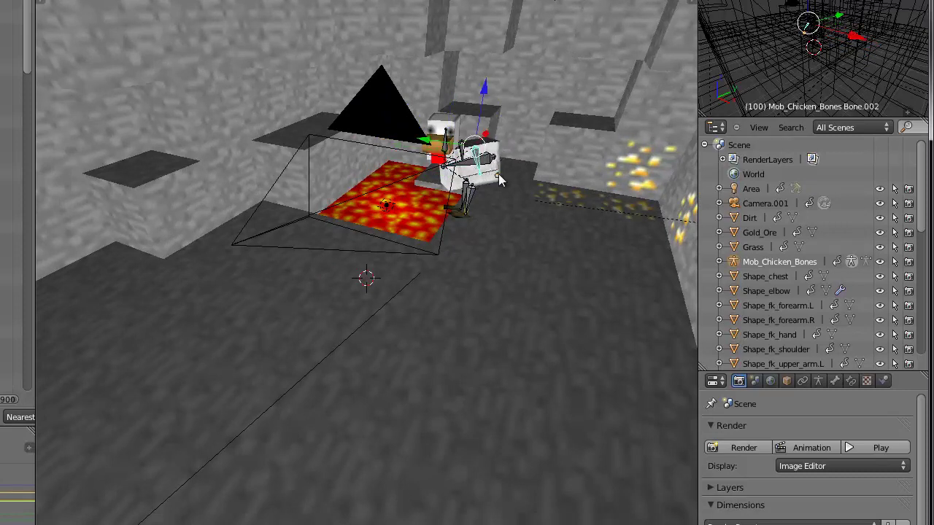
middle_drag(499, 173, 623, 154)
key(r)
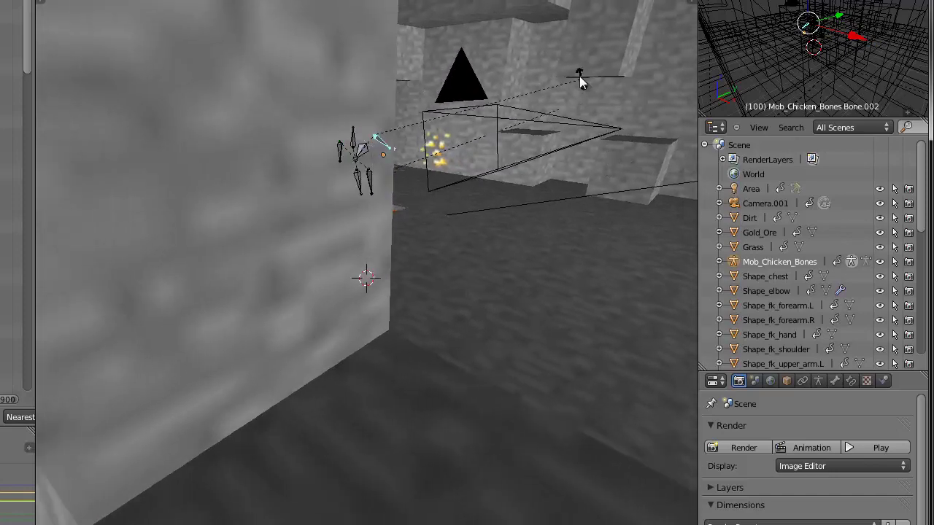
click(544, 47)
scroll(399, 124, down, 3)
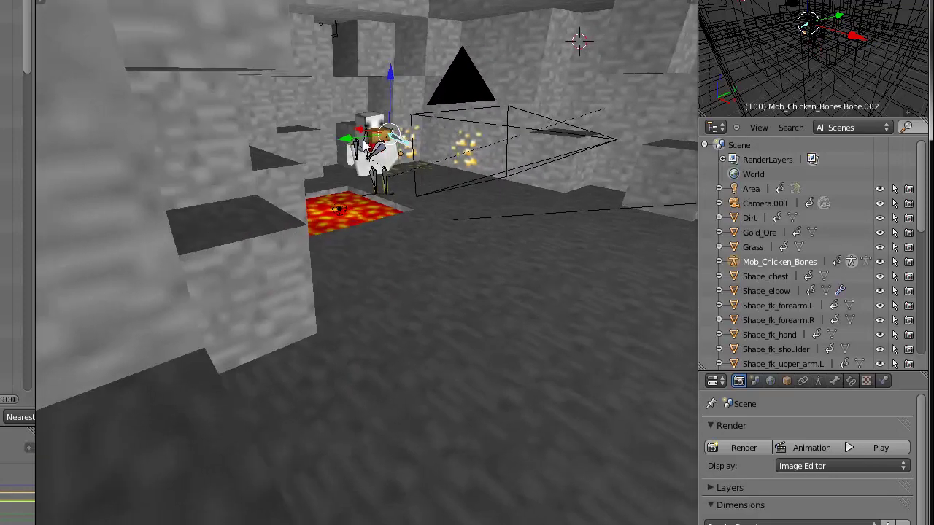
Step: Rotate the chicken's opposite wing bone, Bone.003, outward from the body at frame 100
right_click(346, 150)
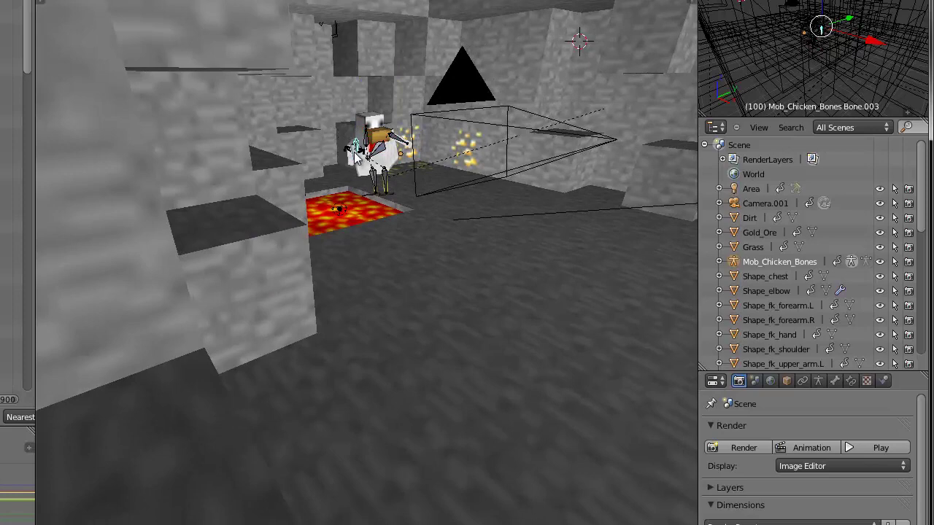
click(355, 157)
middle_drag(356, 156, 400, 148)
key(r)
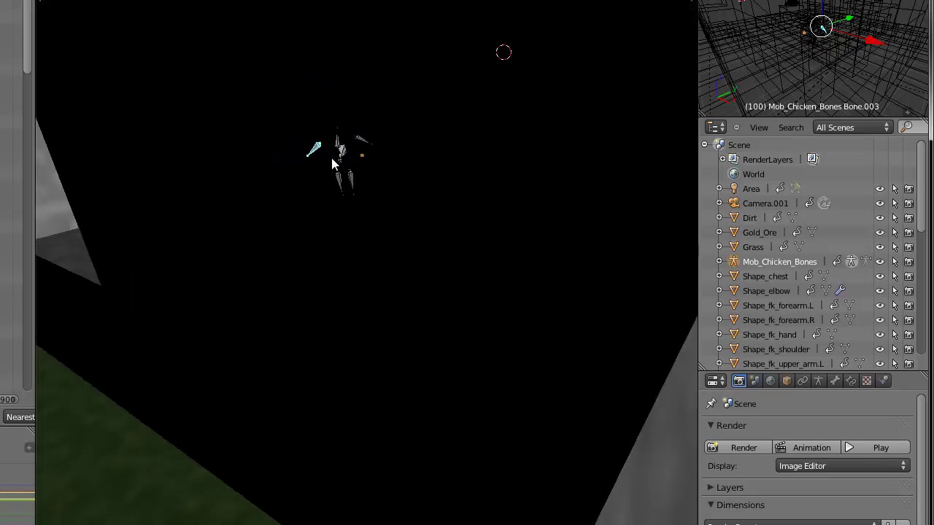
click(332, 159)
middle_drag(332, 158, 304, 167)
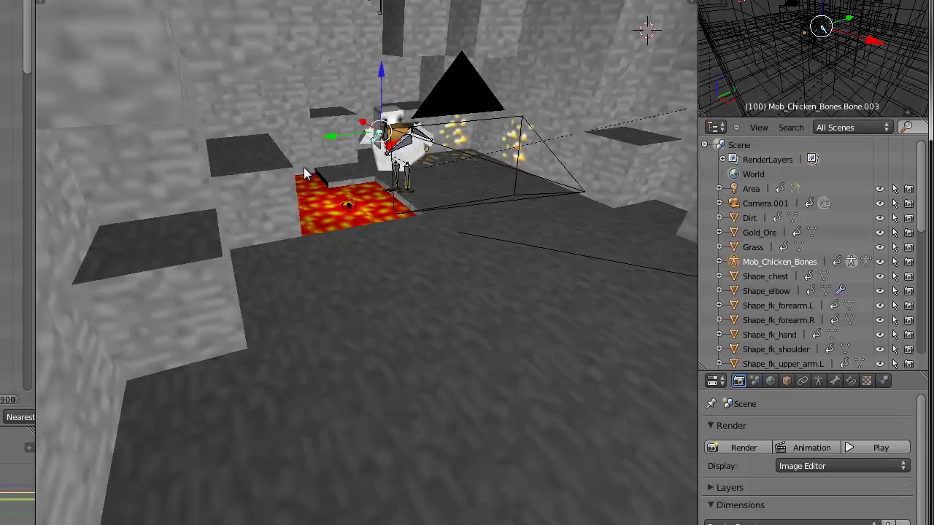
Step: Rotate the chicken's main body bone, Bone, as seen from the front at frame 100
right_click(408, 152)
middle_drag(429, 149, 387, 162)
key(r)
click(446, 150)
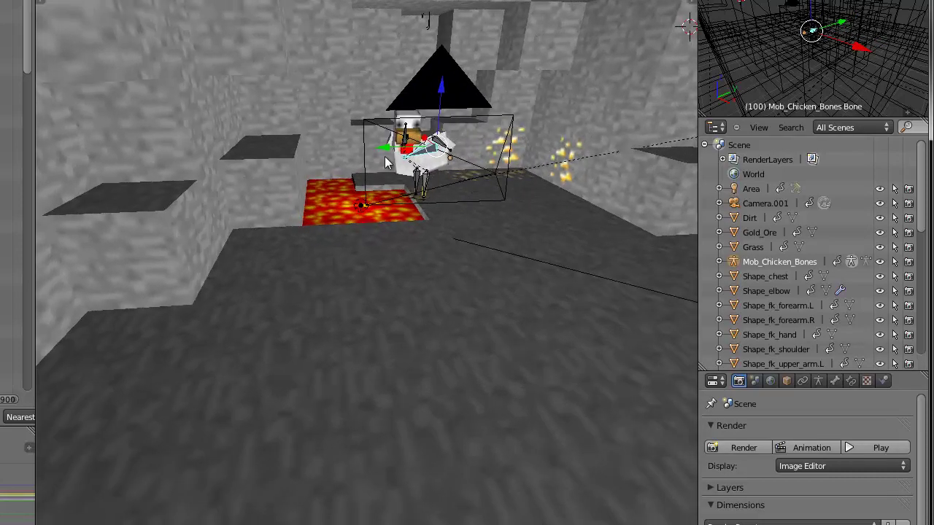
scroll(386, 162, down, 1)
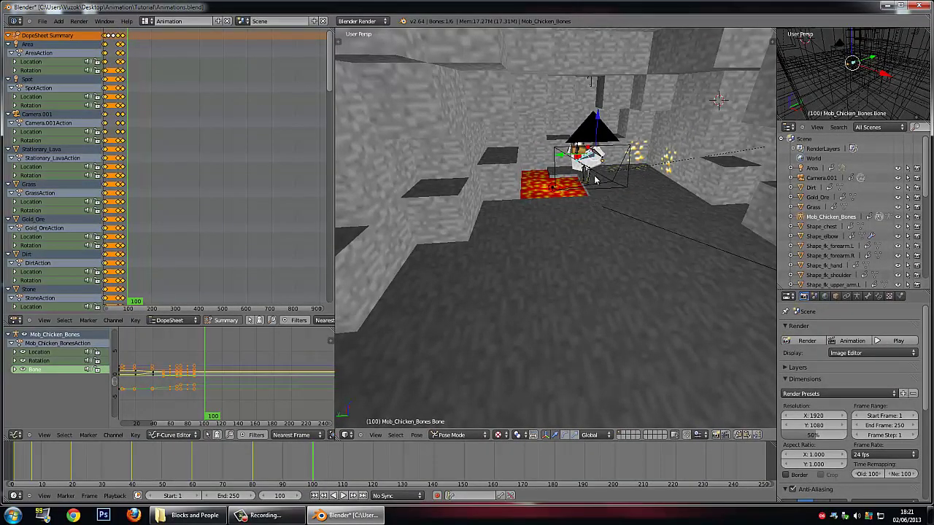
middle_drag(596, 179, 543, 171)
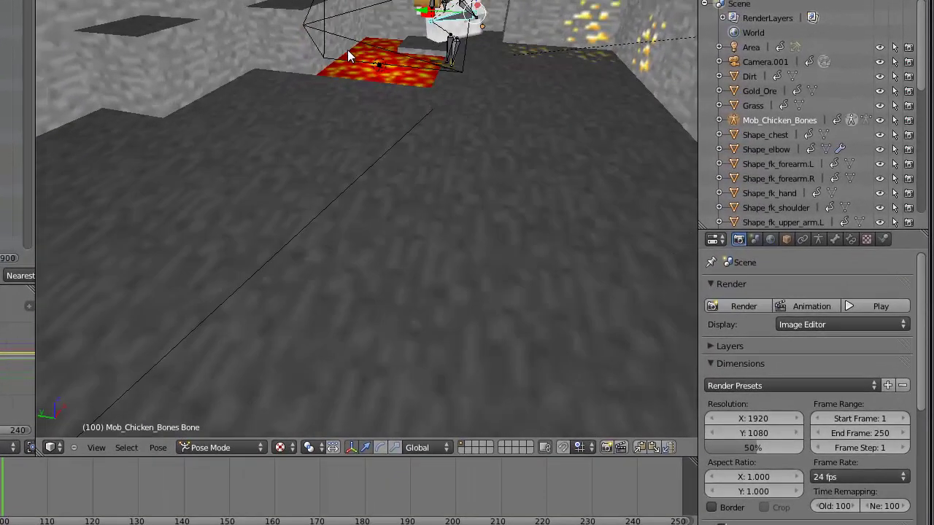
middle_drag(359, 54, 358, 54)
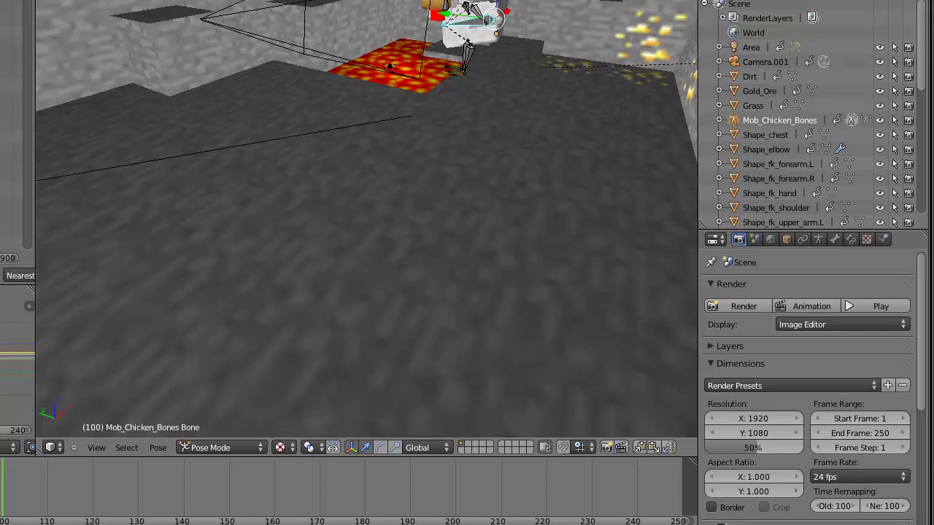
middle_drag(529, 105, 579, 108)
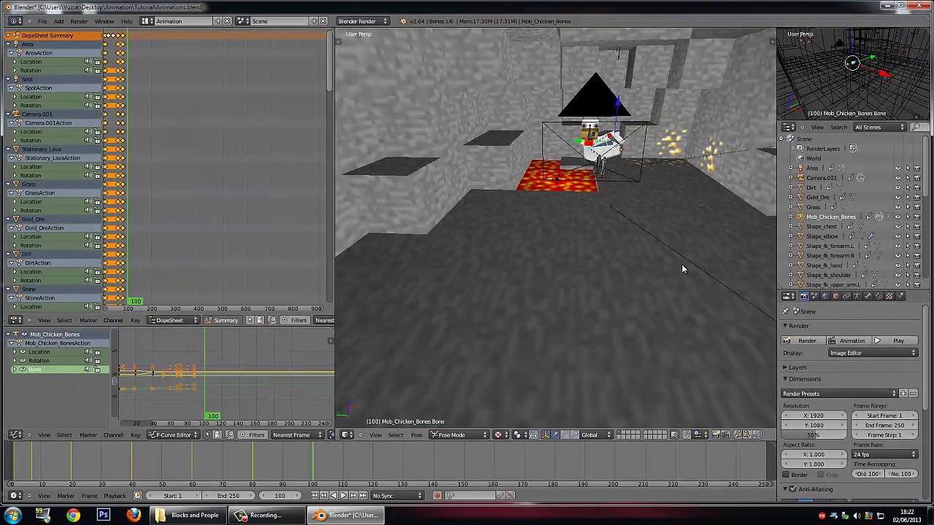
Step: Select all the chicken's bones and insert location and rotation keyframes at frame 100
key(a)
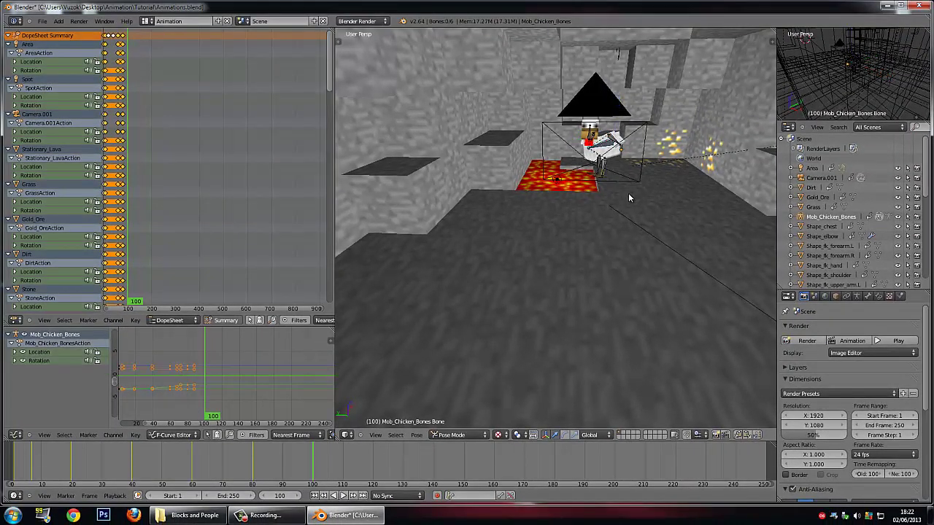
key(a)
key(i)
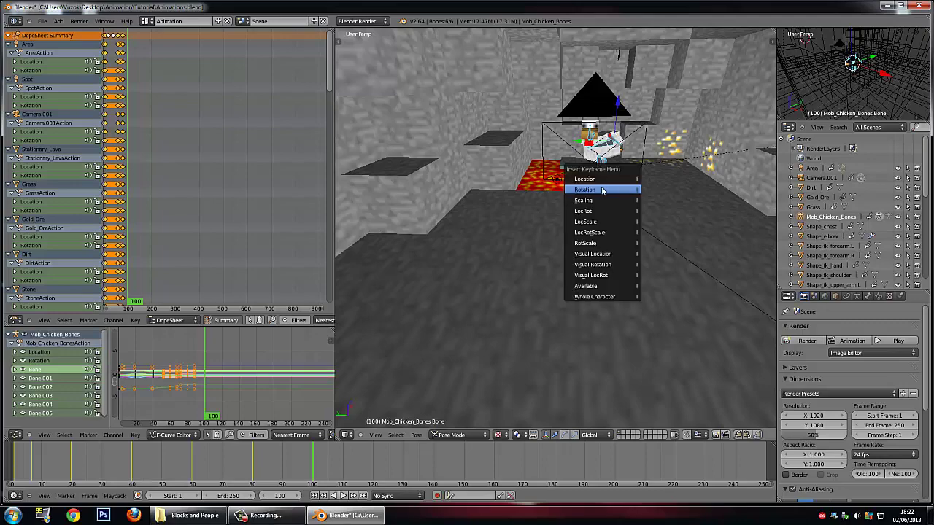
key(i)
click(595, 193)
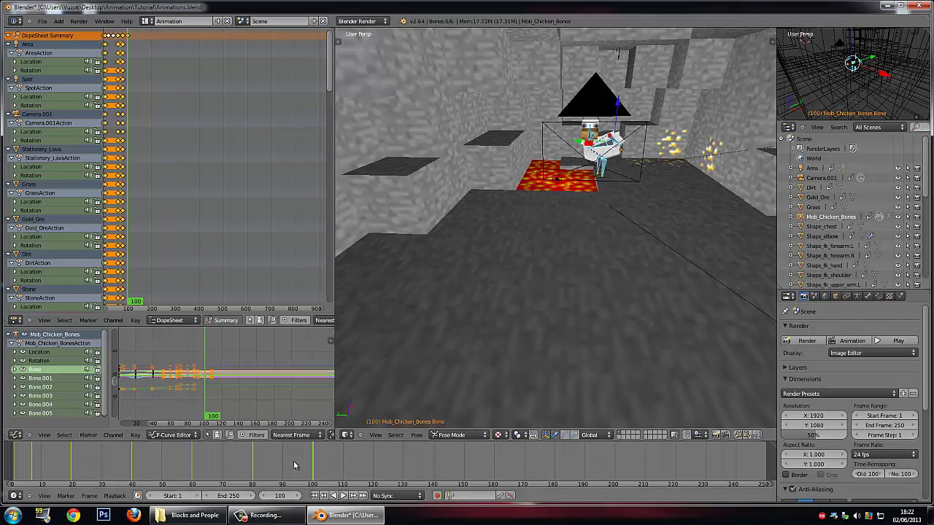
Step: Go to frame 120 and insert location and rotation keyframes for all the chicken's bones to hold the pose
drag(285, 476, 322, 476)
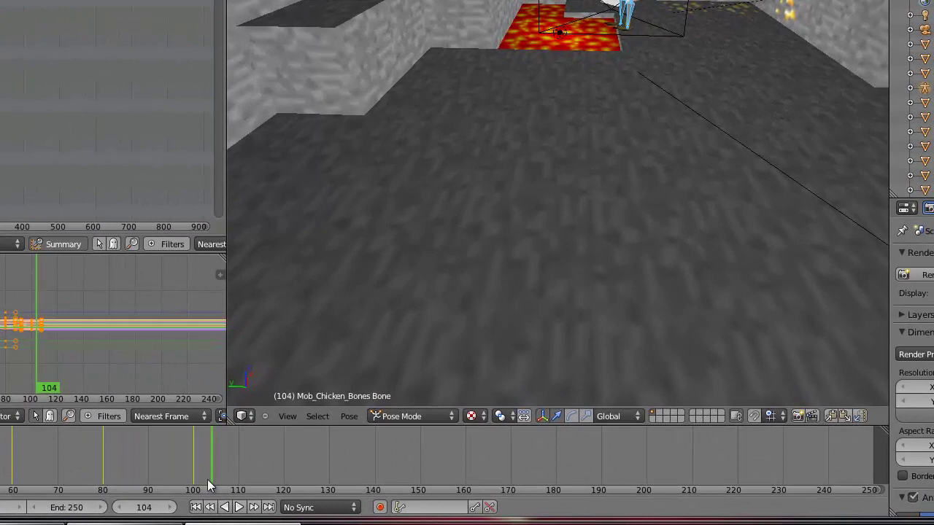
drag(207, 480, 289, 474)
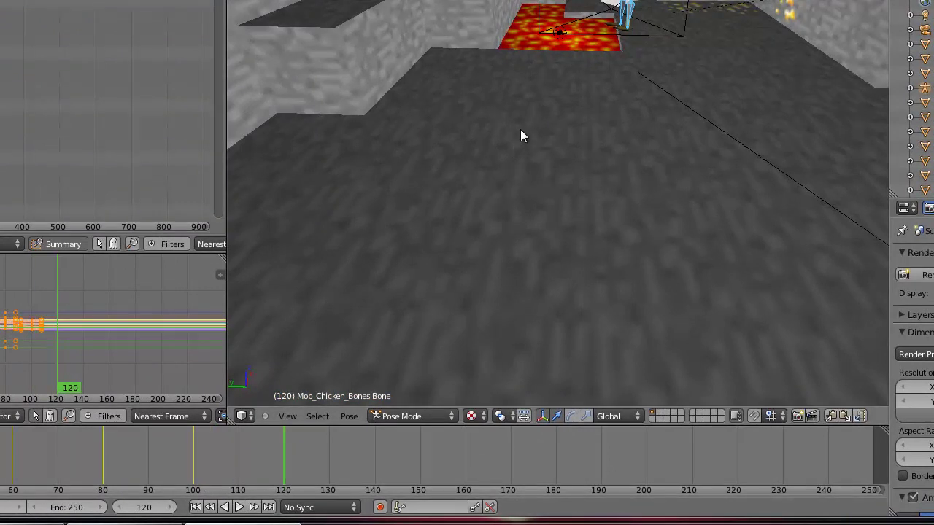
key(i)
click(503, 115)
key(i)
click(499, 138)
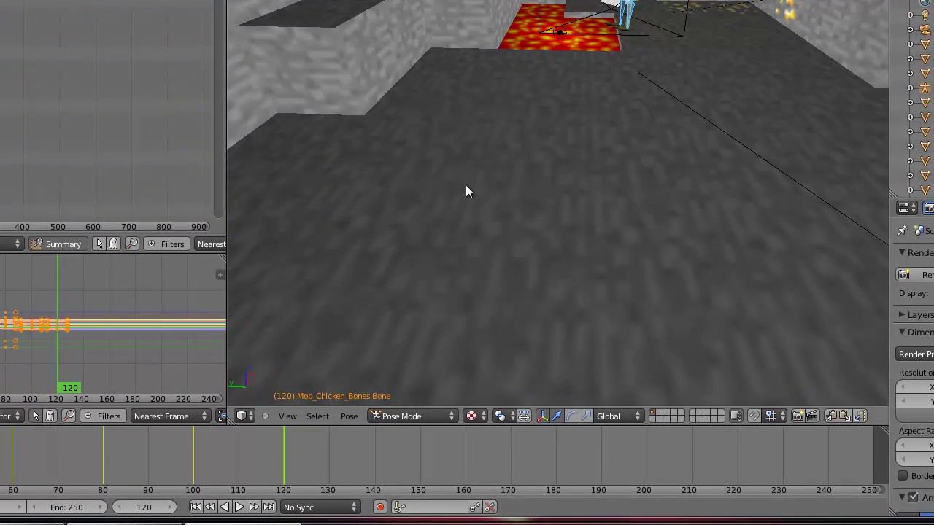
Step: Go to frame 140, render a still image of the chicken, and return the render area to the 3D View
click(375, 466)
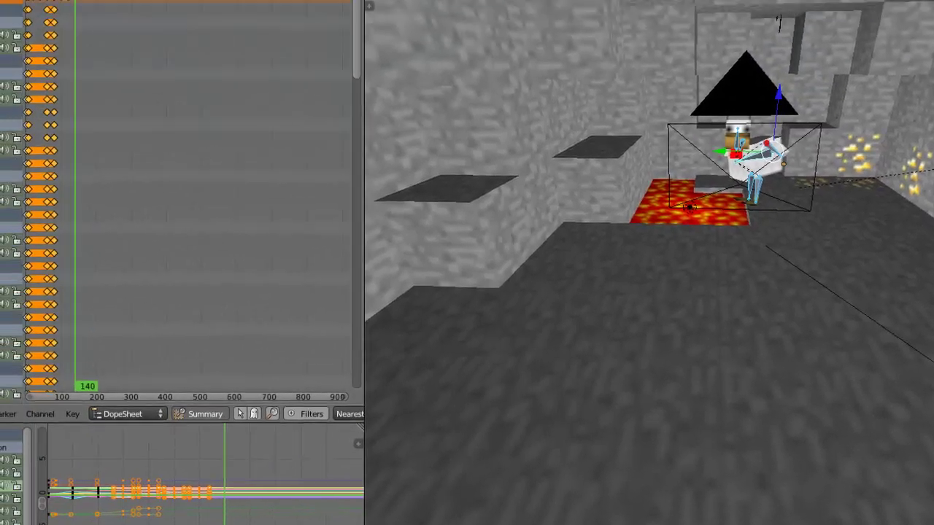
click(35, 30)
click(49, 42)
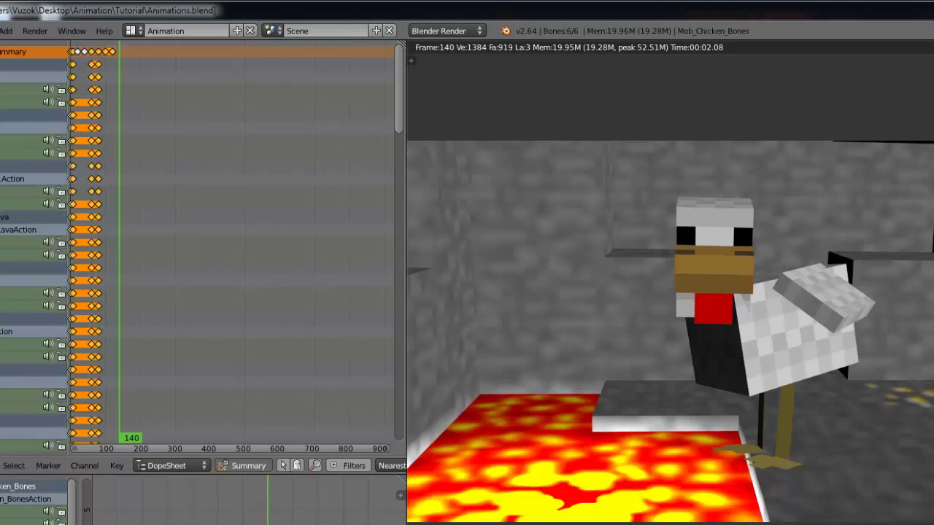
click(417, 521)
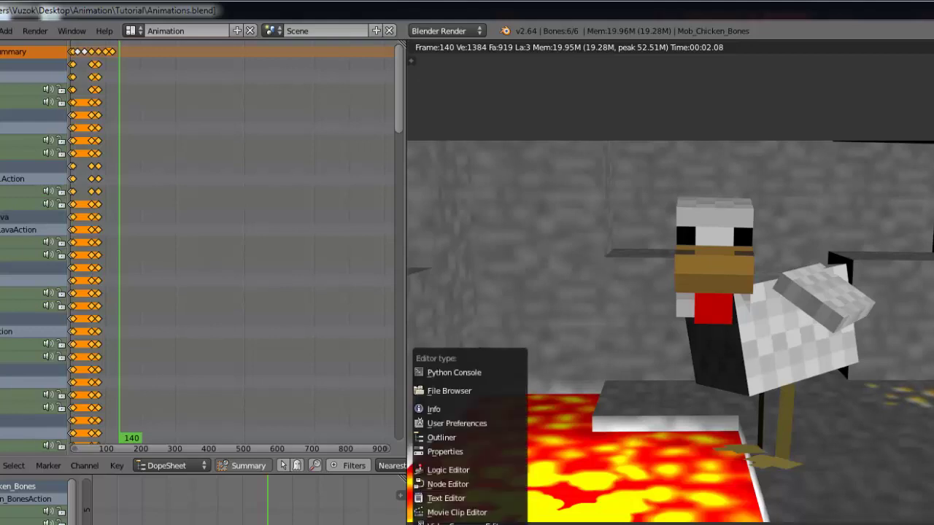
click(445, 524)
Step: Save the Animations.blend file
middle_drag(832, 234, 861, 239)
click(9, 31)
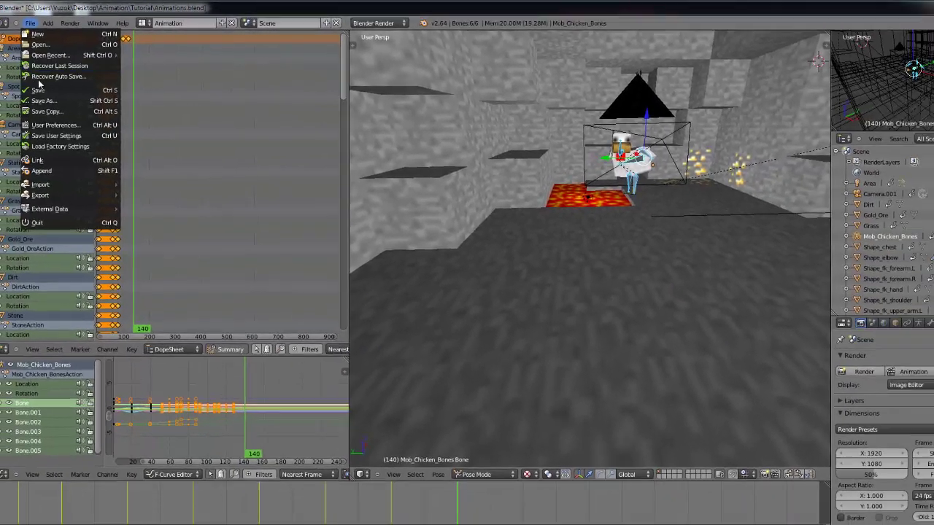
click(54, 84)
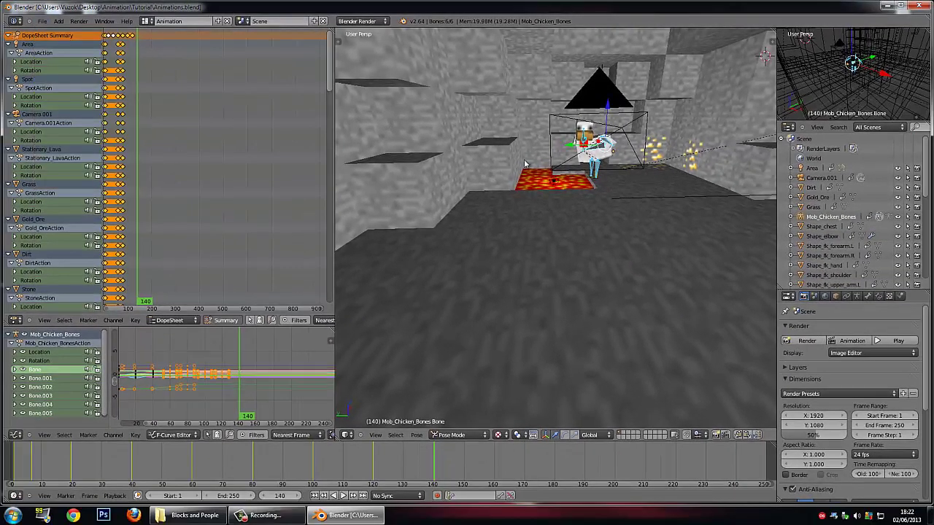
Step: Rotate the chicken's main body bone, Bone, at frame 140
middle_drag(524, 164, 591, 137)
right_click(599, 135)
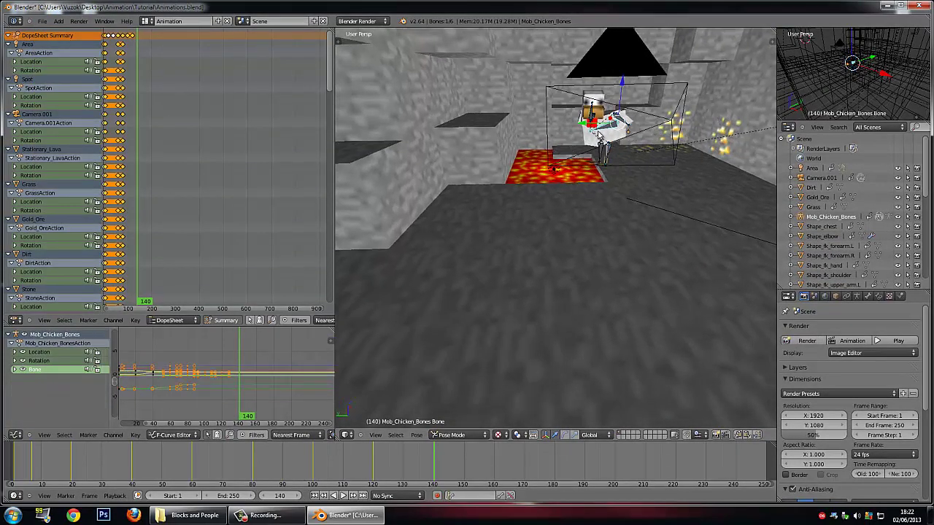
right_click(612, 152)
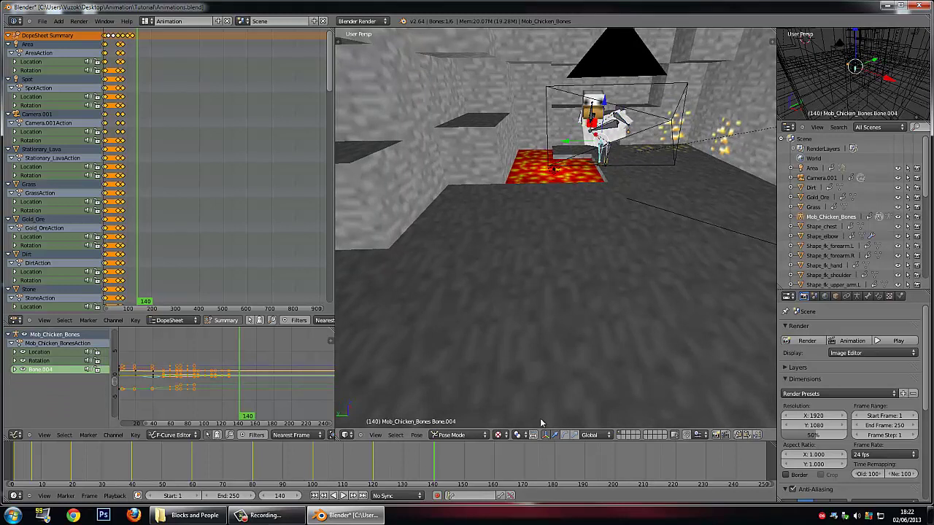
drag(486, 466, 433, 468)
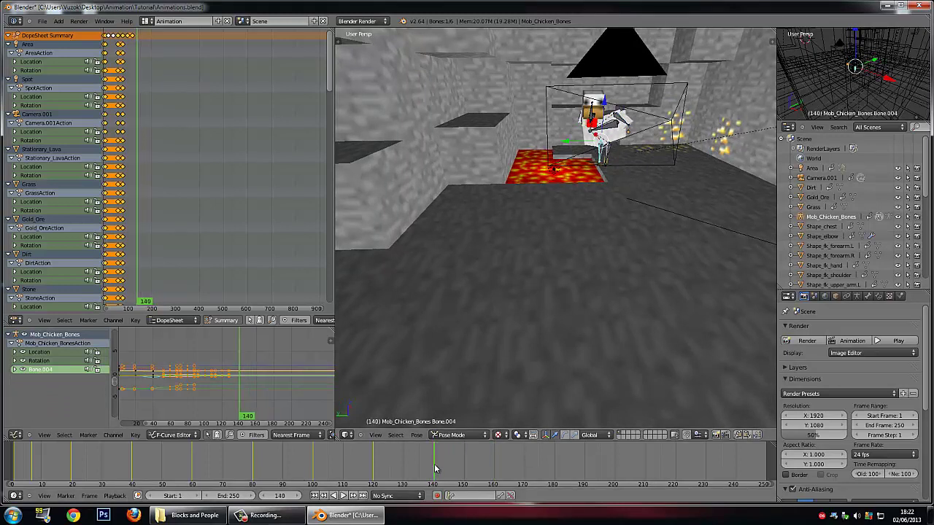
right_click(601, 135)
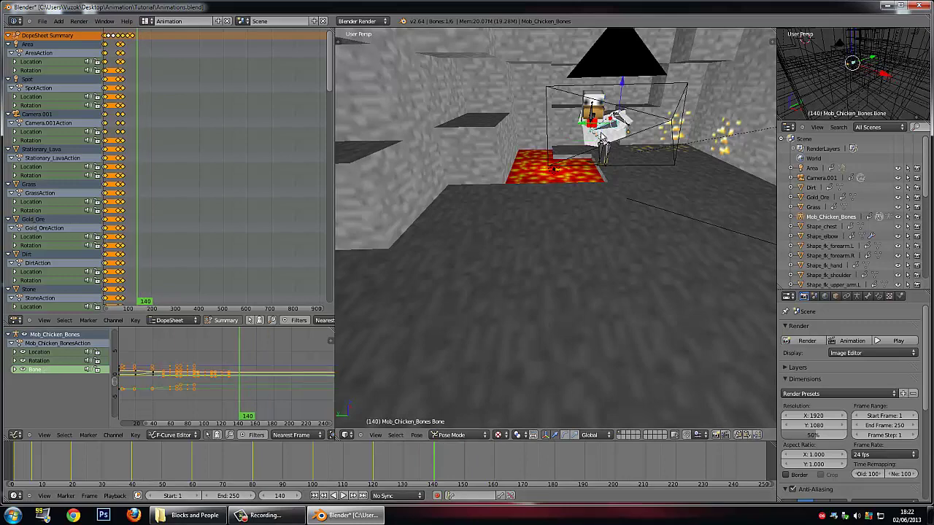
middle_drag(602, 136, 594, 120)
key(r)
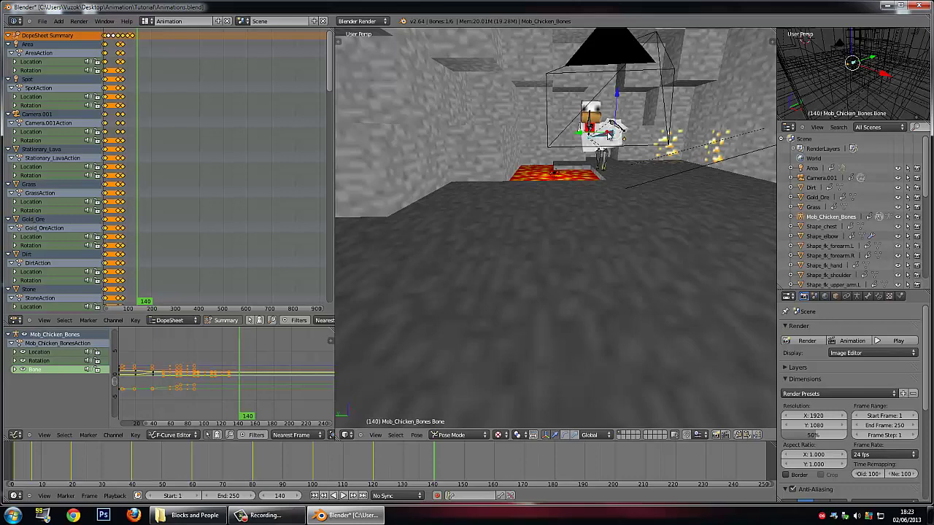
Step: Move the chicken's main body bone toward the lava at frame 140 and rotate it so the chicken tips head-first
scroll(611, 143, down, 5)
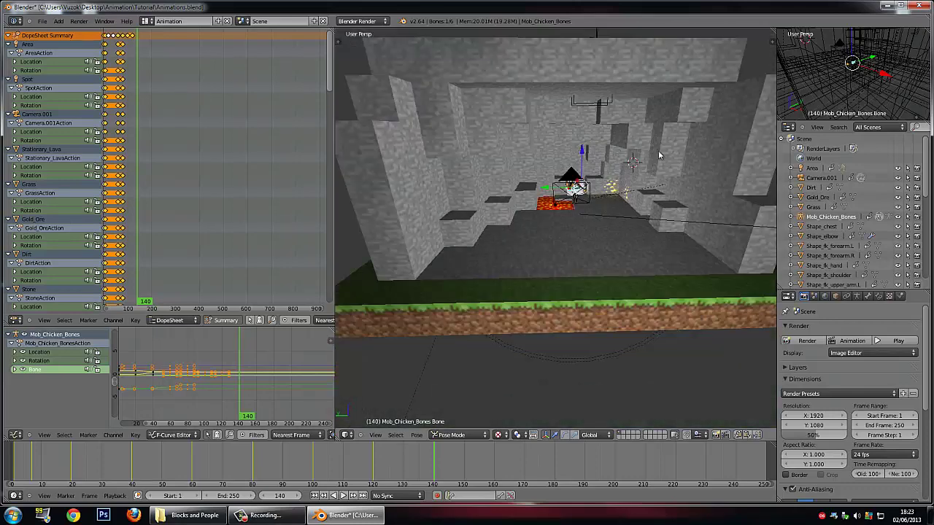
key(g)
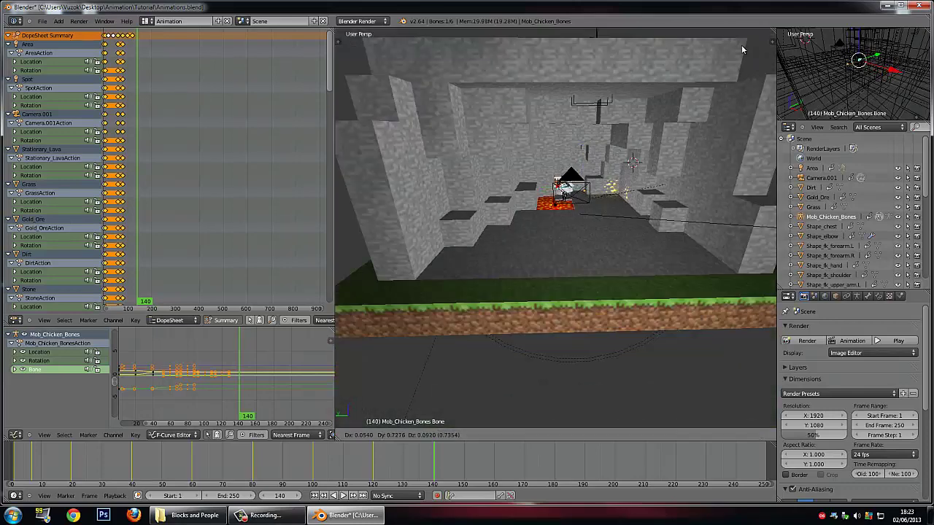
click(741, 45)
scroll(735, 60, up, 4)
key(r)
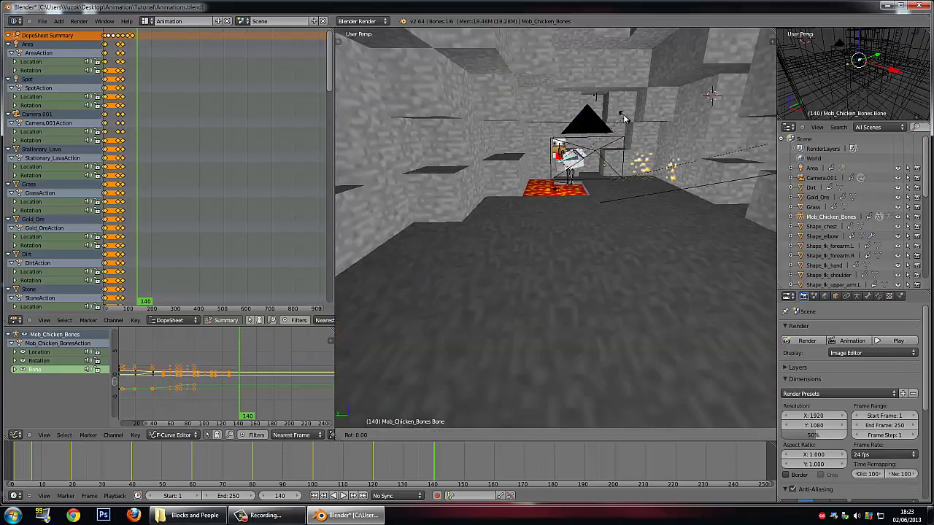
click(574, 105)
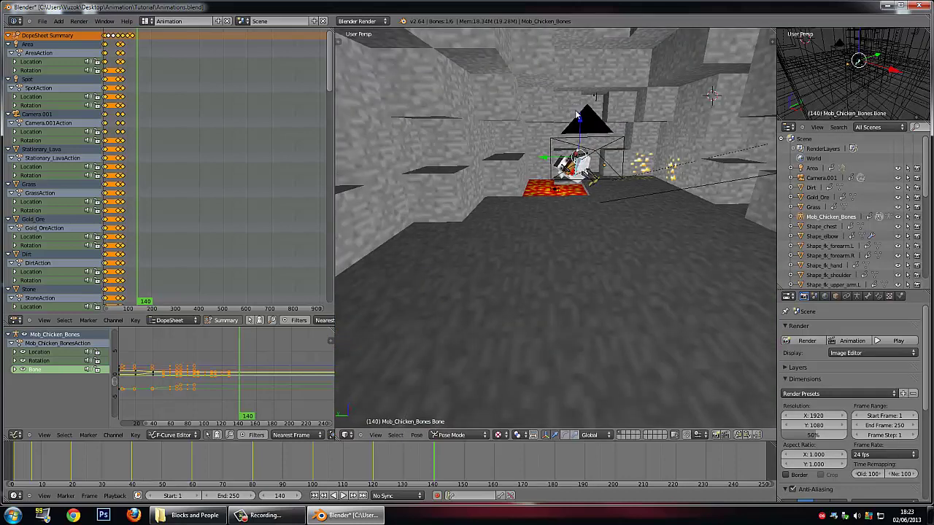
Step: Shift the tipped body bone about 0.29 units farther over the lava pool at frame 140
scroll(575, 109, down, 3)
scroll(598, 123, down, 3)
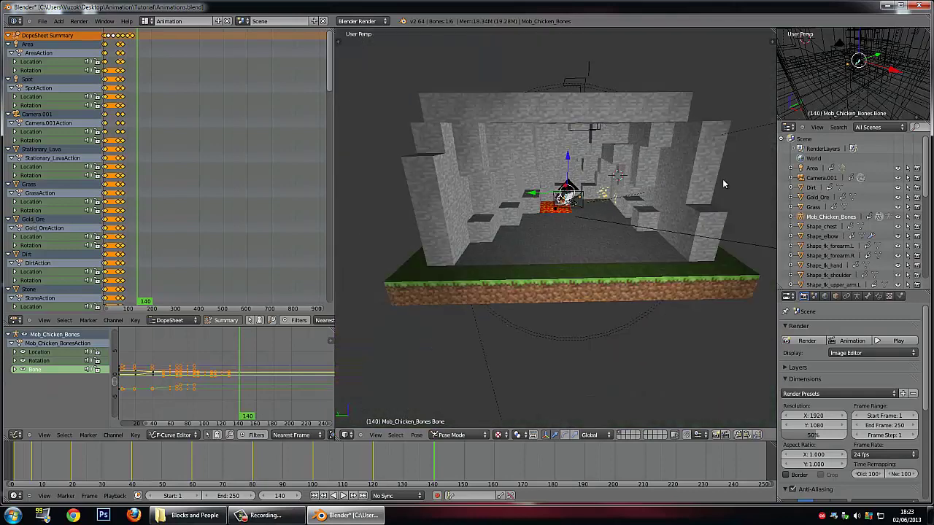
scroll(681, 175, up, 4)
scroll(729, 168, down, 4)
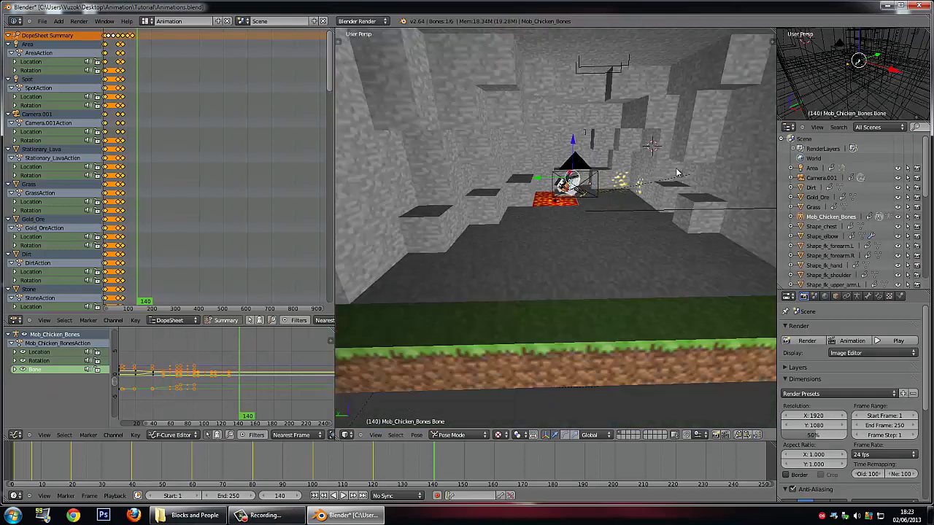
key(r)
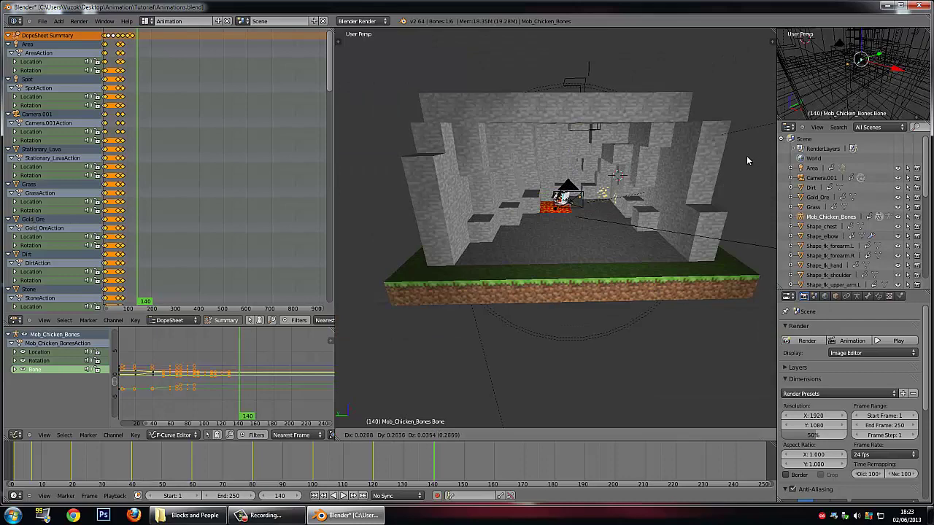
click(746, 159)
scroll(747, 159, up, 4)
scroll(746, 159, down, 4)
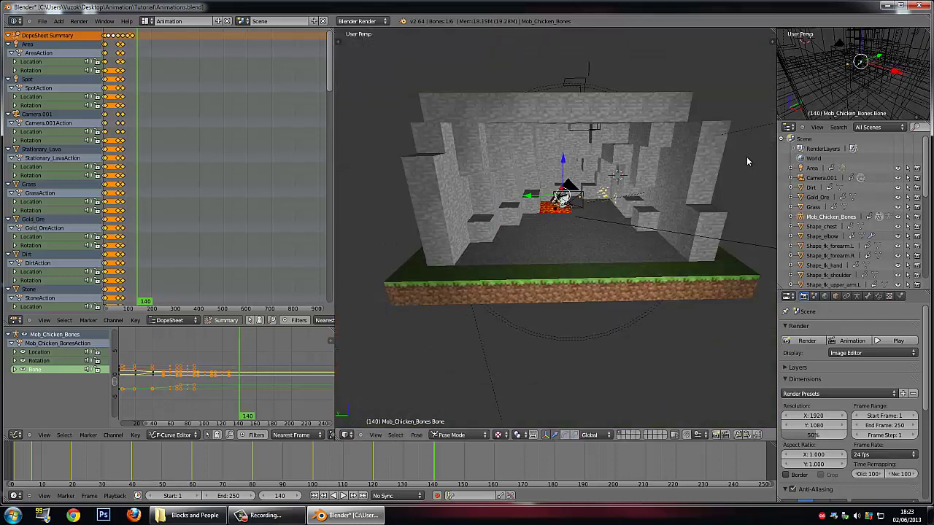
Step: Lower the body bone at the lava's edge until the whole chicken sinks below the cave floor
key(g)
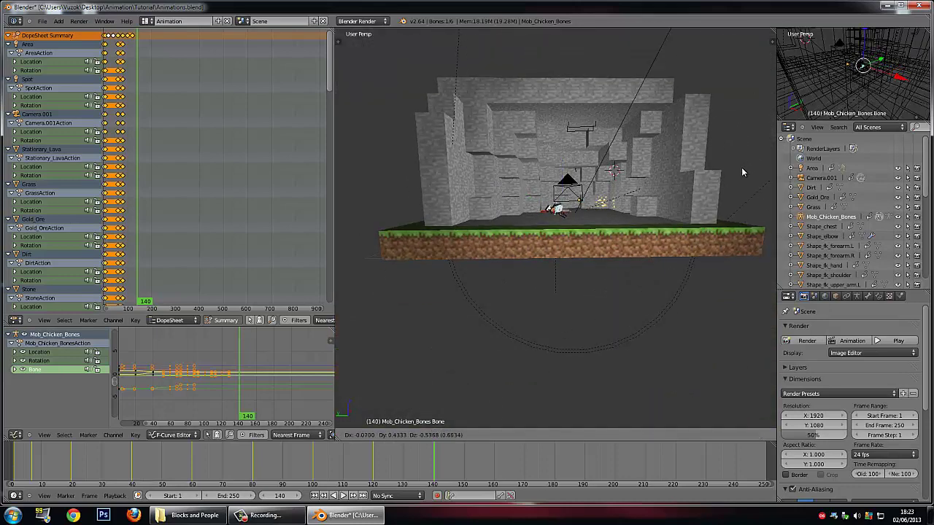
click(744, 177)
scroll(745, 177, up, 8)
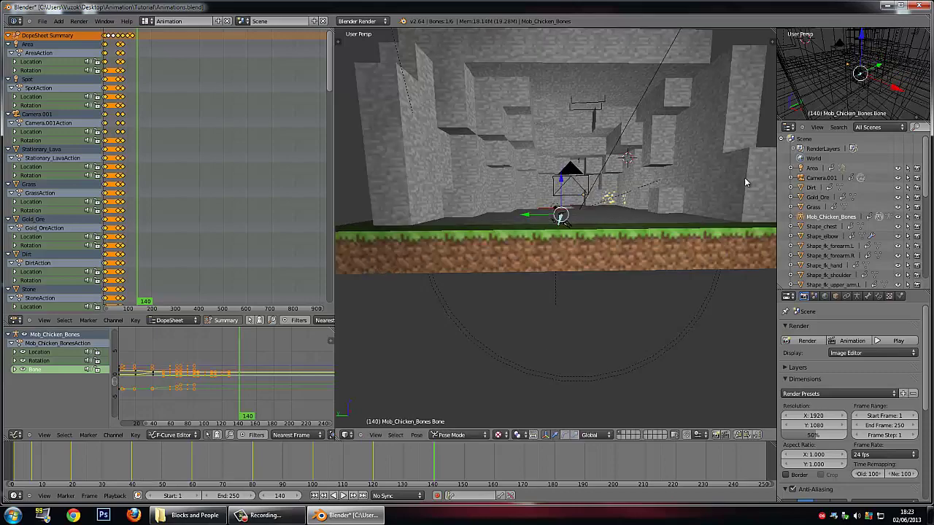
middle_drag(679, 173, 682, 167)
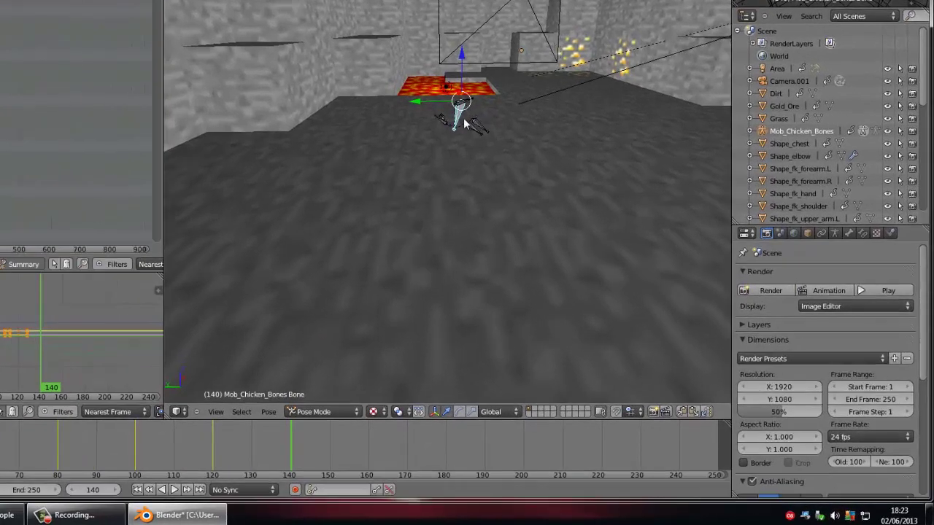
Step: Insert location and rotation keyframes for all the chicken's bones at frame 140
key(i)
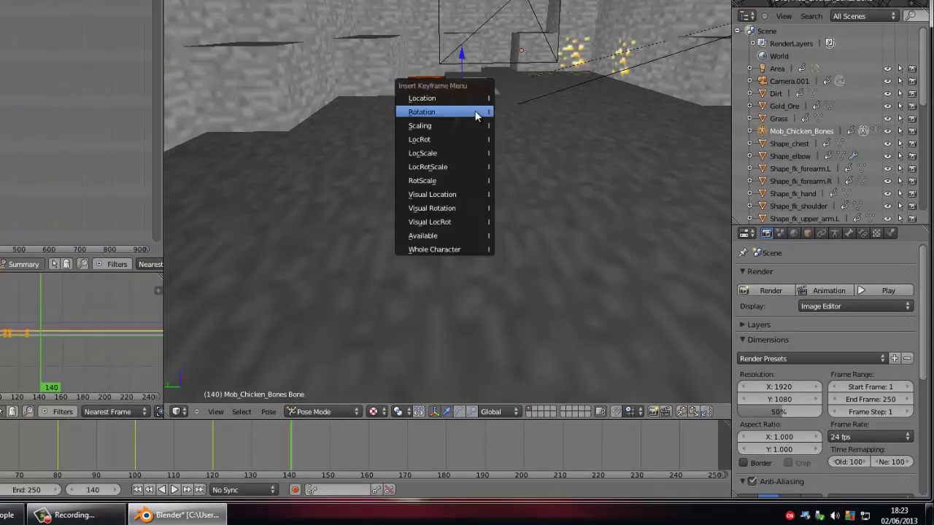
click(466, 98)
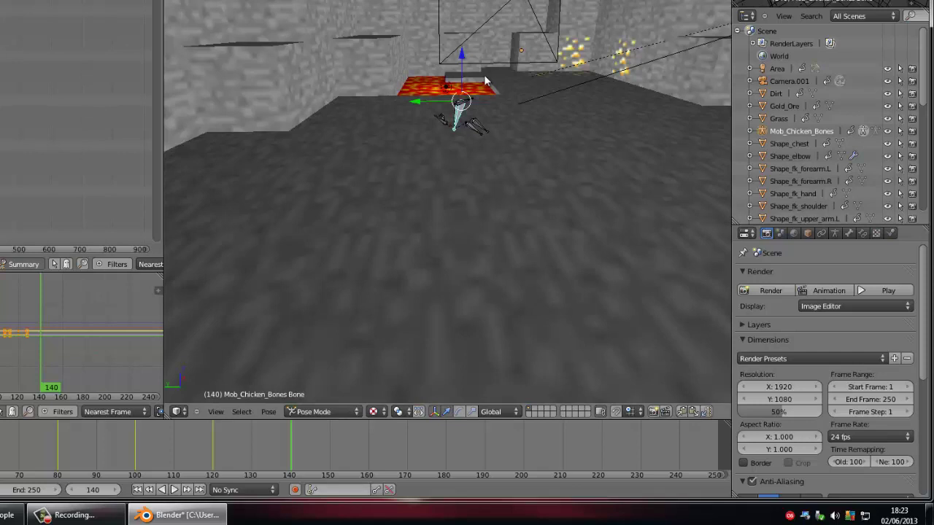
key(a)
key(a)
key(i)
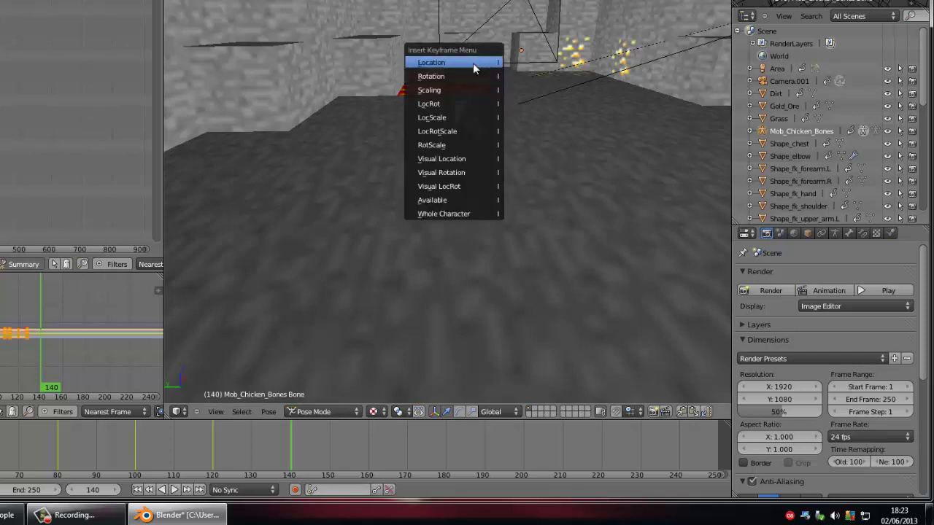
click(469, 62)
key(i)
click(460, 80)
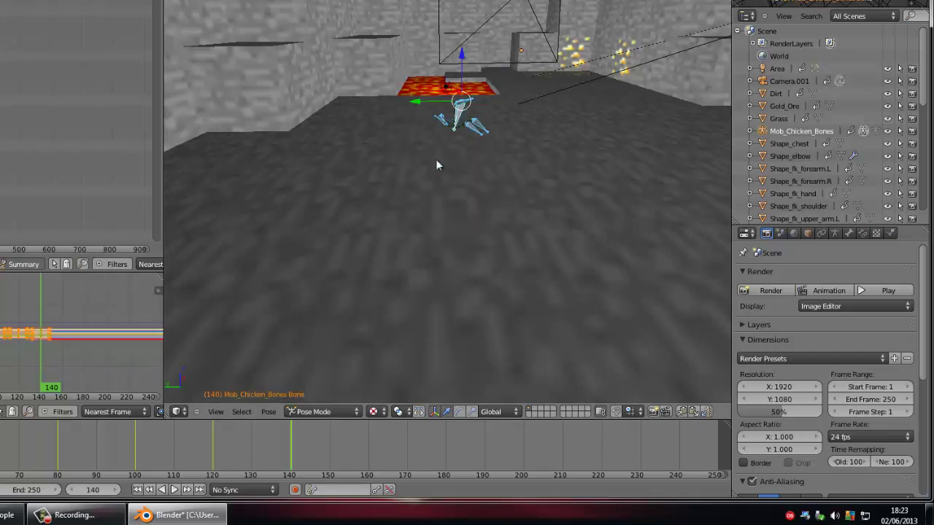
Step: Check the motion up to frame 140, raise all the bones above the floor there, and rotate them by about -21 degrees
drag(280, 445, 254, 469)
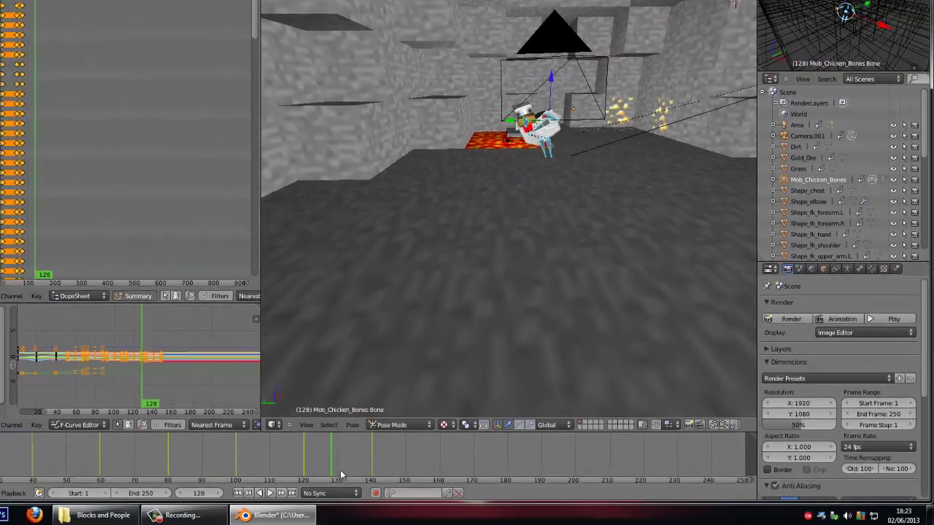
drag(340, 474, 371, 478)
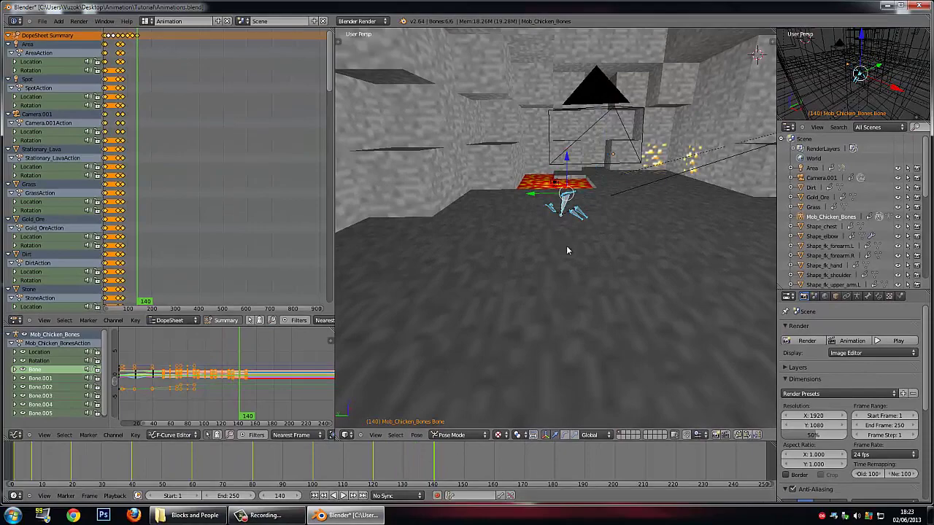
scroll(588, 228, down, 8)
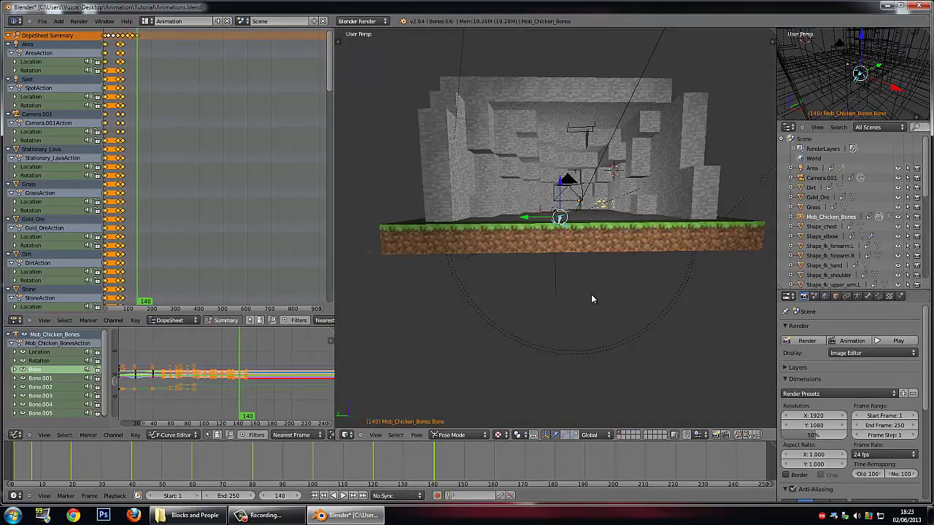
key(g)
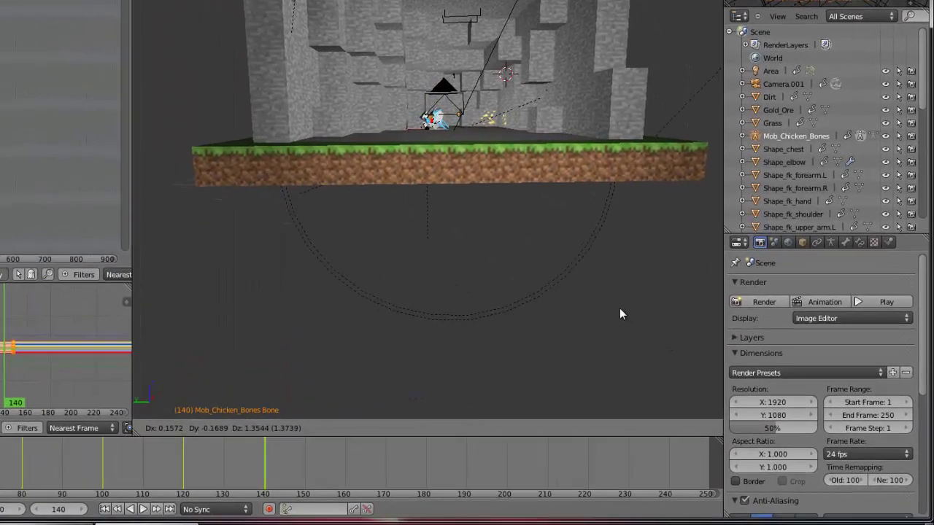
click(619, 308)
middle_drag(619, 308, 583, 265)
scroll(555, 128, up, 5)
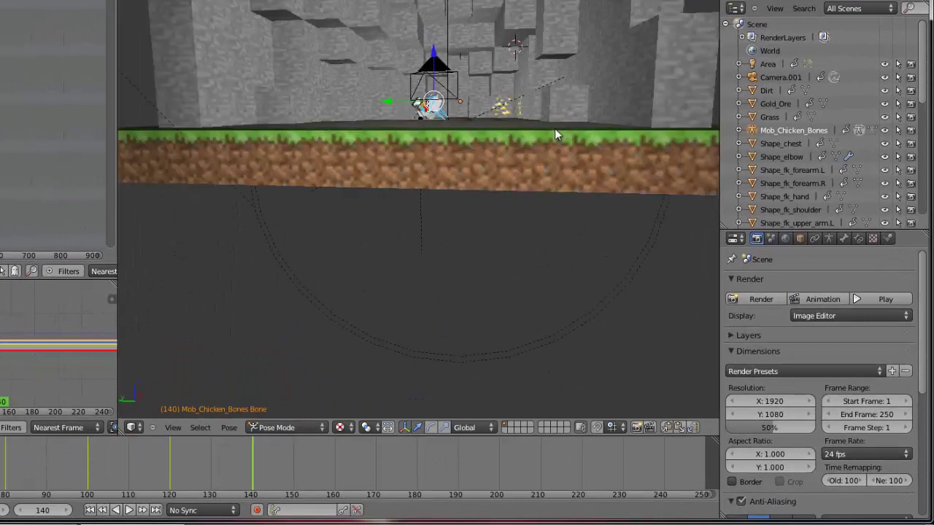
key(r)
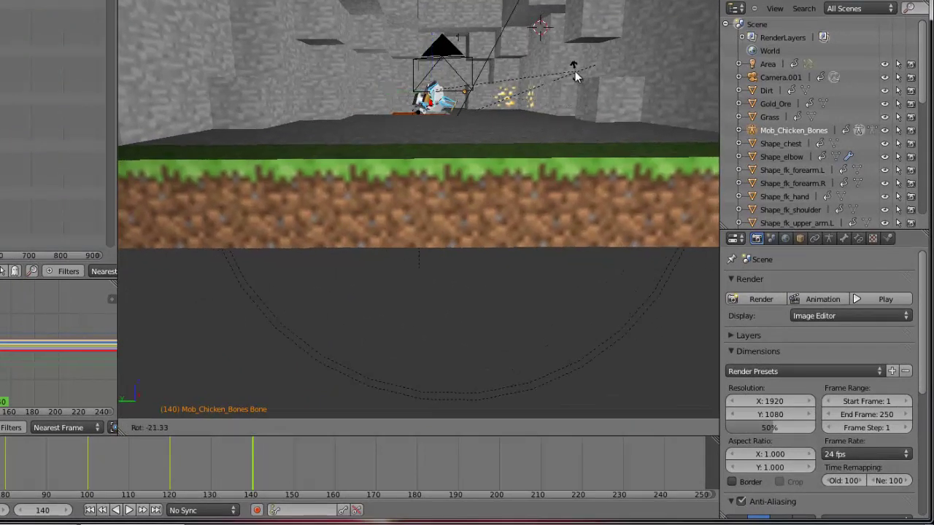
click(577, 71)
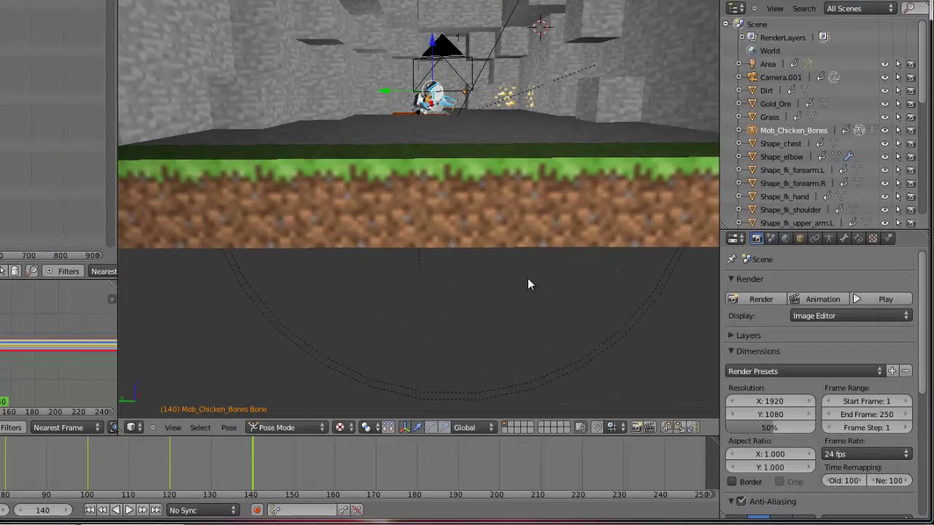
Step: Sink the rotated chicken back below the cave floor at frame 140 and keyframe the pose of all its bones
key(g)
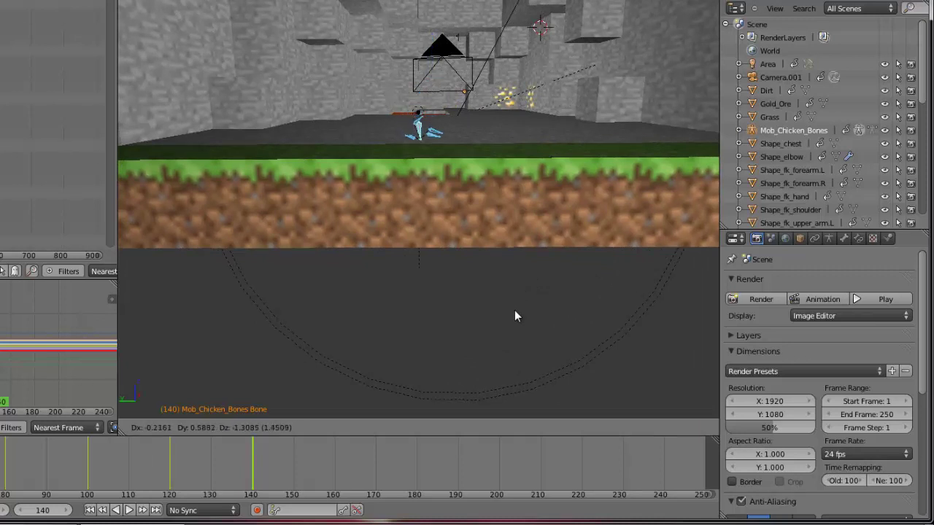
click(514, 313)
key(i)
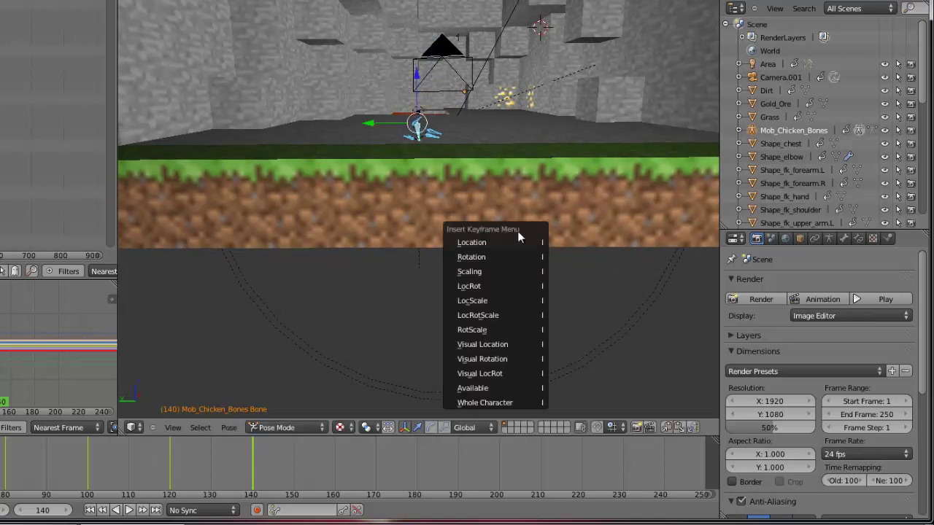
click(505, 257)
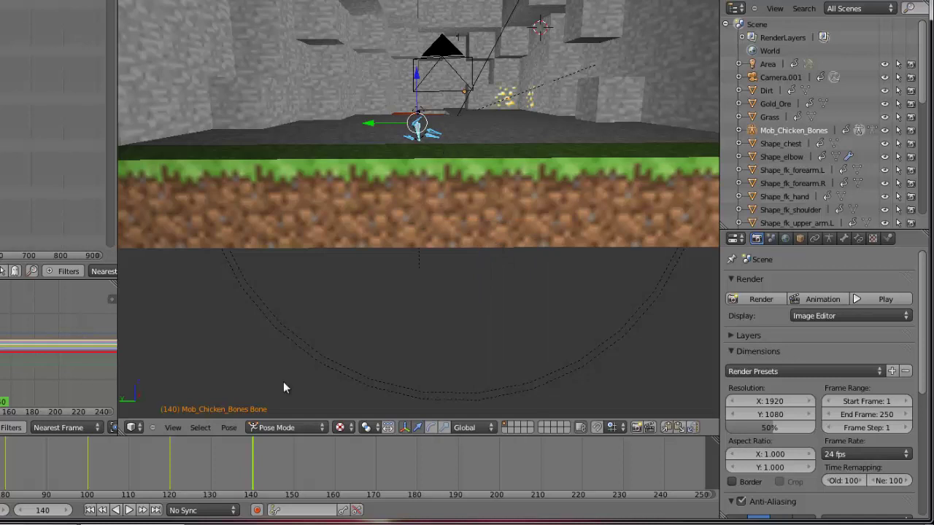
Step: Go to frame 130, rotate all the chicken's bones by about -22 degrees, and move them about 0.73 units toward the lava
mouse_move(235, 461)
mouse_down()
mouse_move(166, 467)
mouse_move(253, 485)
mouse_move(211, 489)
mouse_up()
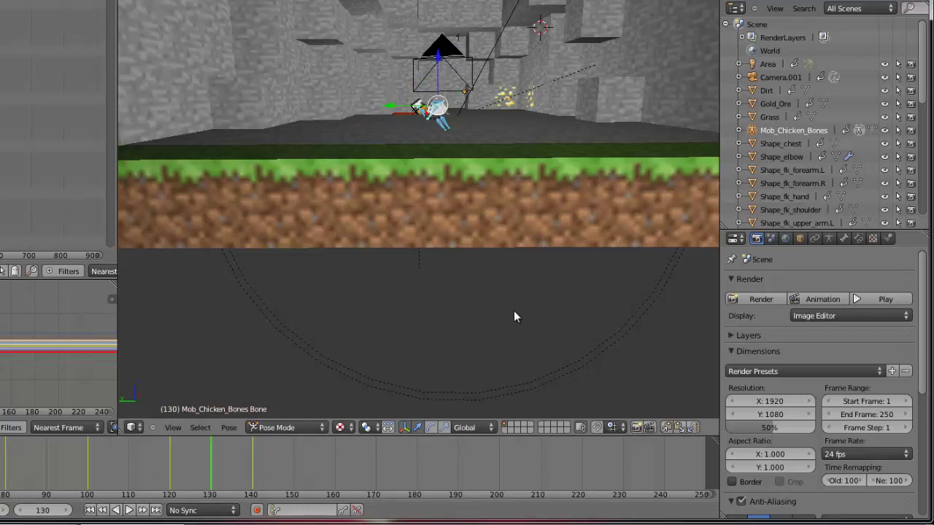
key(r)
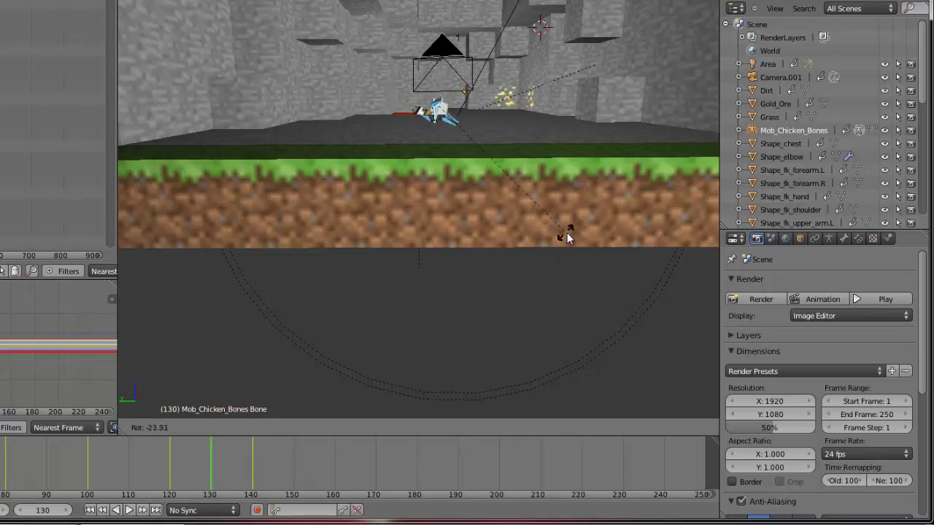
click(571, 232)
key(g)
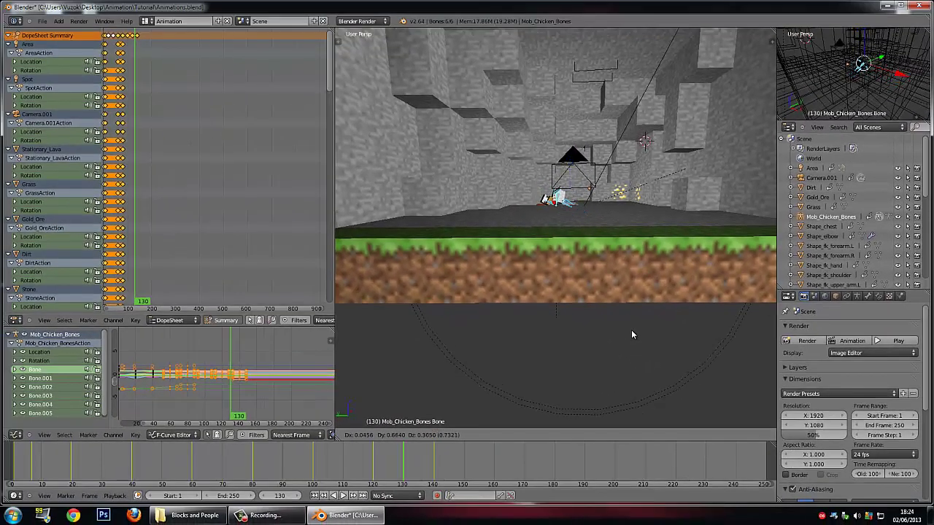
click(632, 330)
Step: Insert keyframes for all the chicken's bones at frame 130
mouse_move(631, 329)
middle_down()
mouse_move(631, 359)
mouse_move(644, 331)
middle_up()
key(i)
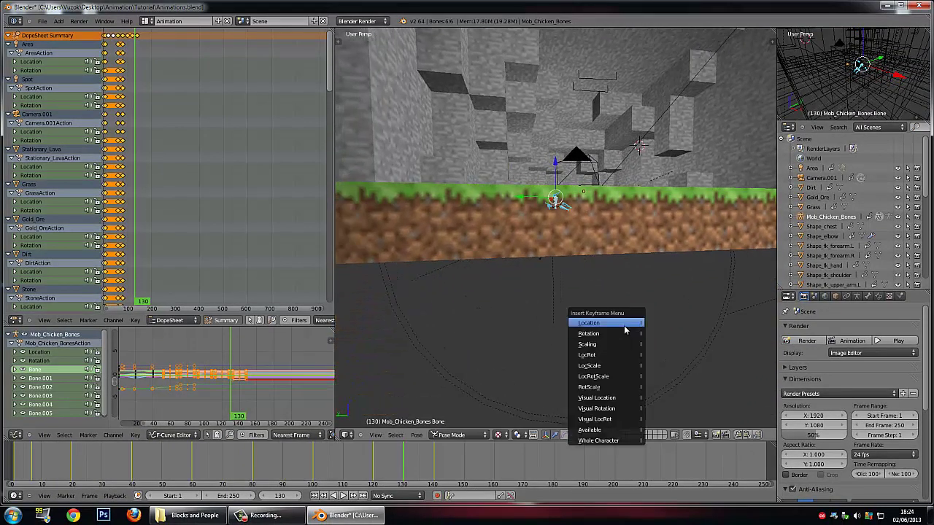
click(621, 340)
middle_drag(628, 321, 555, 375)
Step: At frame 126, rotate the chicken about -22 degrees, shift it about 0.66 units toward the lava, and keyframe all its bones
mouse_move(402, 475)
mouse_down()
mouse_move(382, 475)
mouse_move(431, 475)
mouse_move(381, 474)
mouse_move(387, 458)
mouse_move(406, 462)
mouse_move(392, 463)
mouse_up()
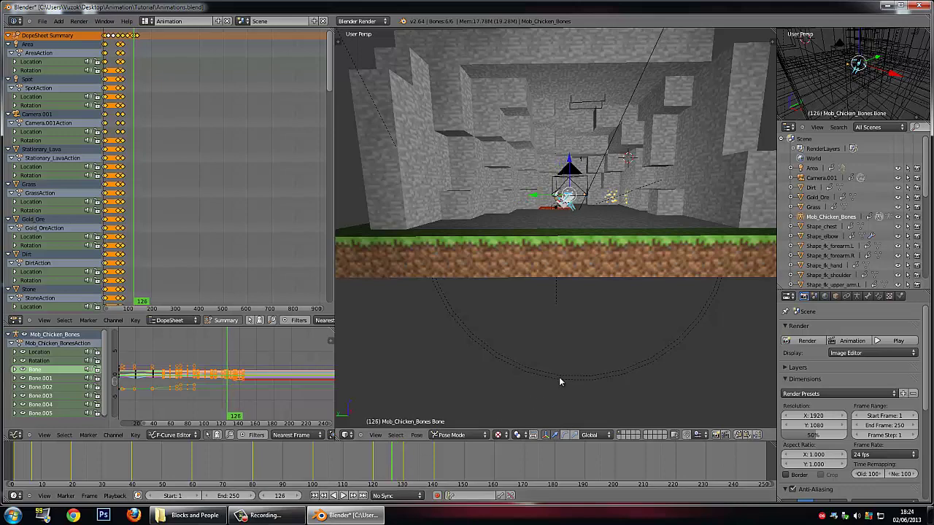
middle_drag(559, 381, 562, 382)
key(r)
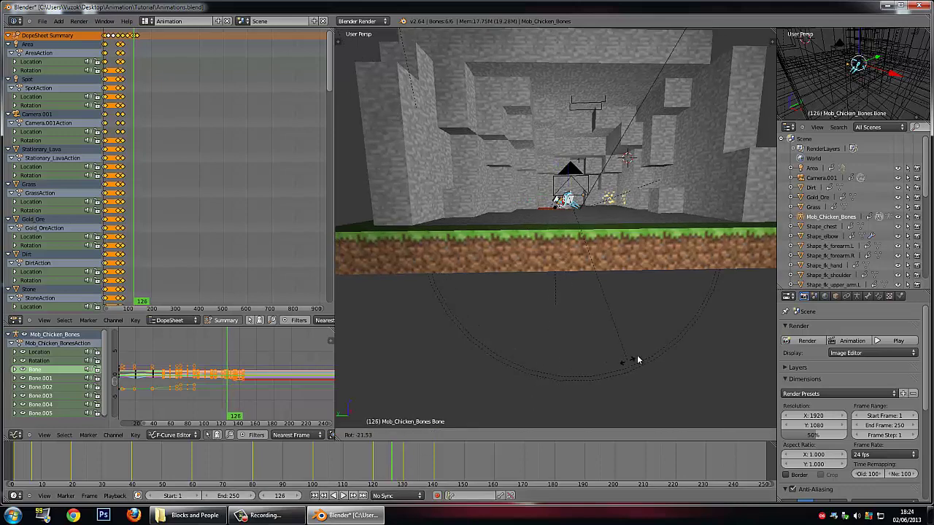
key(g)
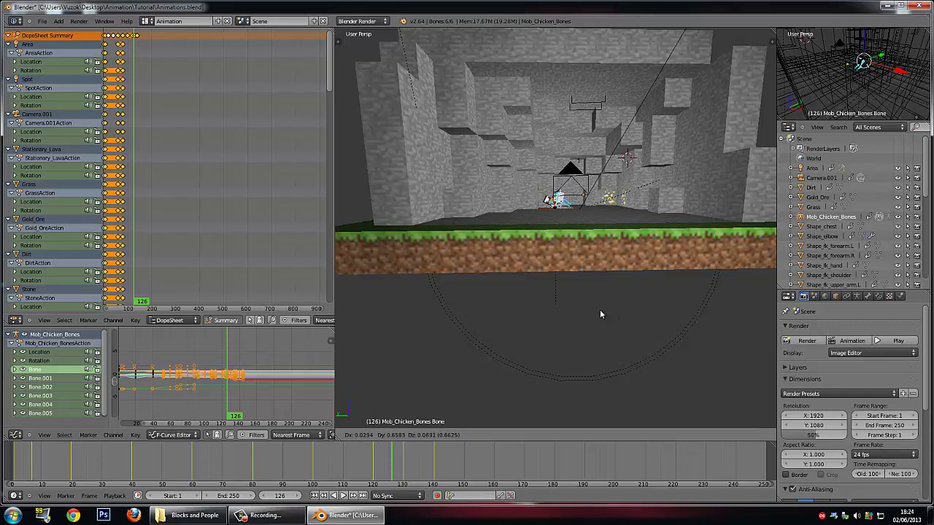
click(602, 315)
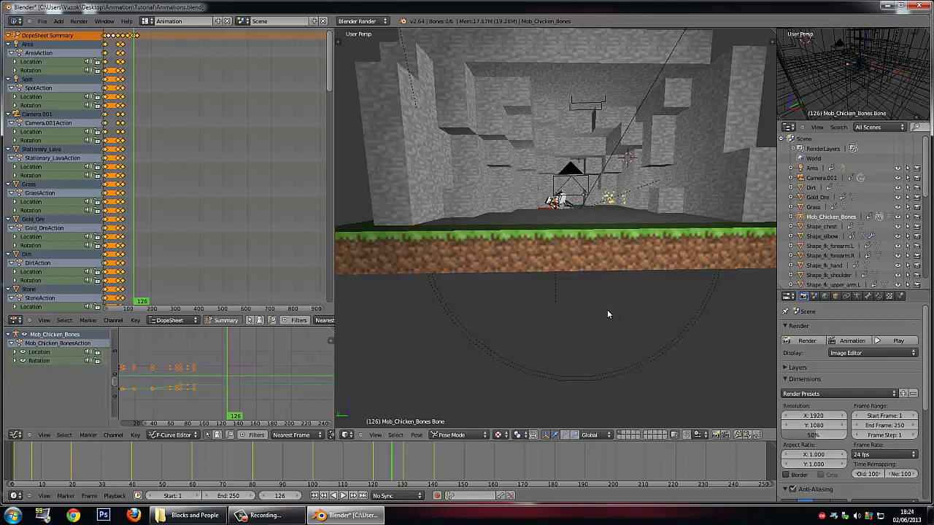
key(i)
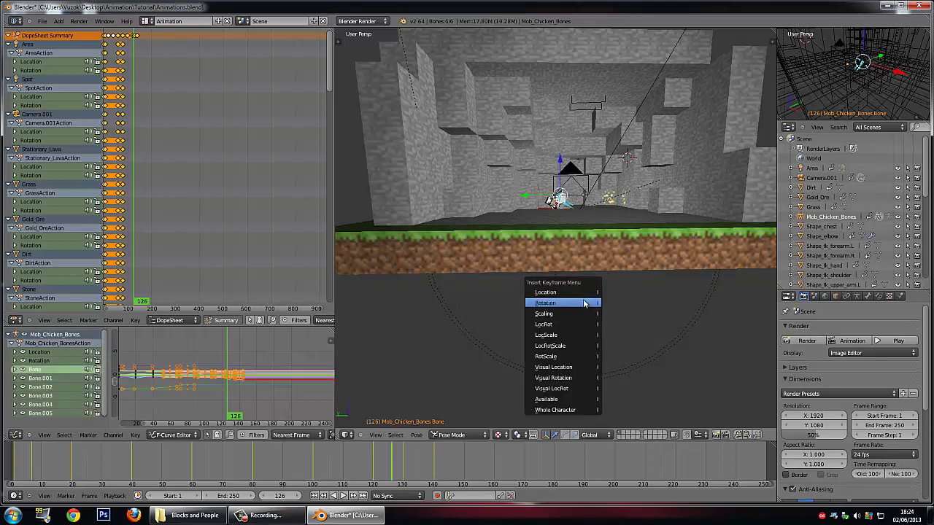
click(588, 294)
Step: Scrub back through the animation to frame 14 to review the chicken's motion from a side angle
drag(387, 456, 366, 463)
middle_drag(594, 306, 719, 237)
drag(219, 461, 54, 452)
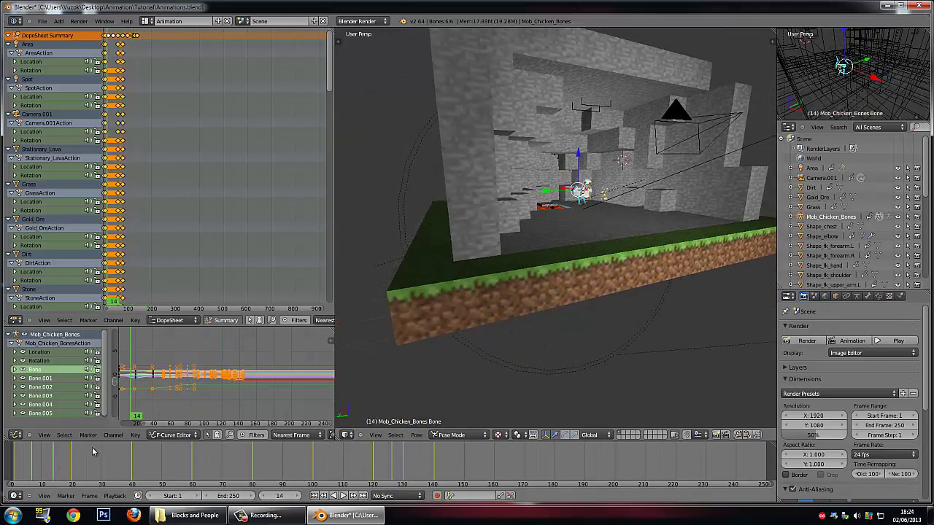
Step: Scrub through the timeline to review the chicken's fall into the lava from an angled view, ending at frame 140
middle_drag(660, 217, 606, 245)
drag(44, 459, 248, 461)
drag(261, 500, 45, 503)
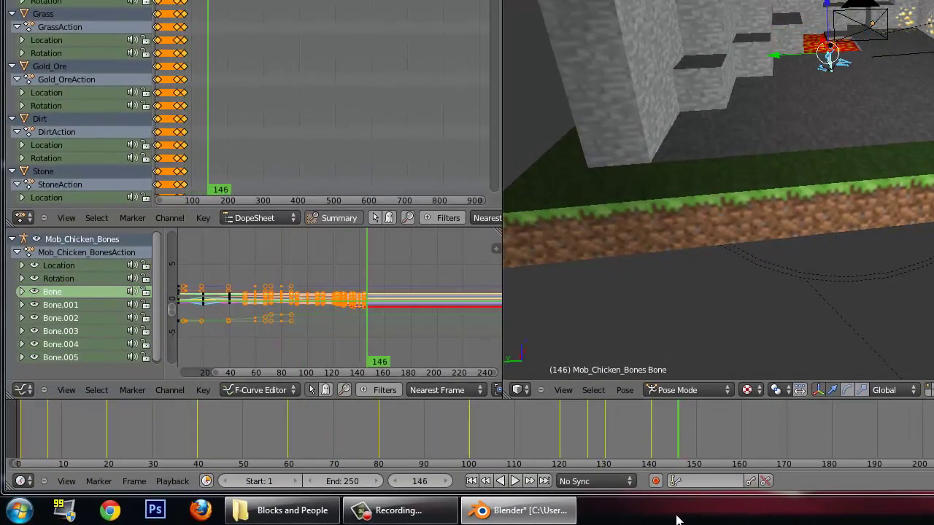
drag(692, 520, 650, 424)
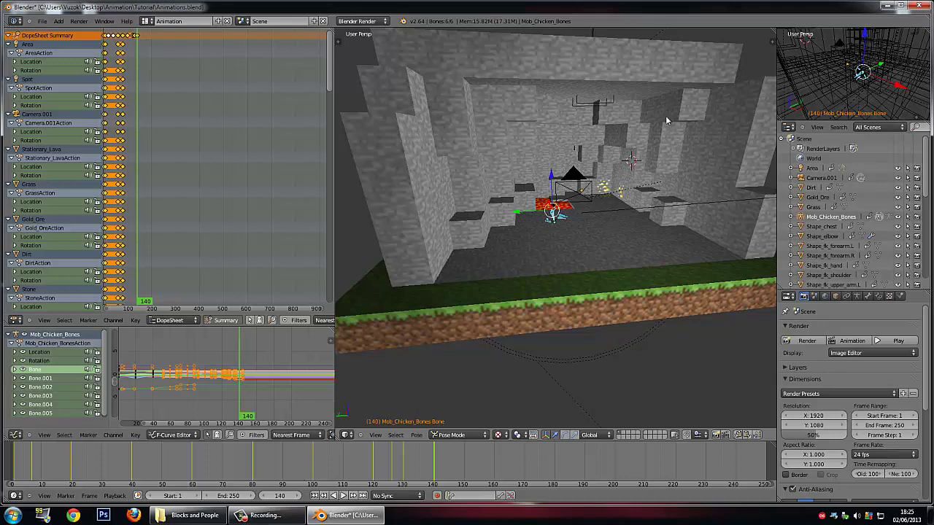
Step: Try the Paper Sky and Blend Sky options for the world background, and view the world's texture slots
click(825, 296)
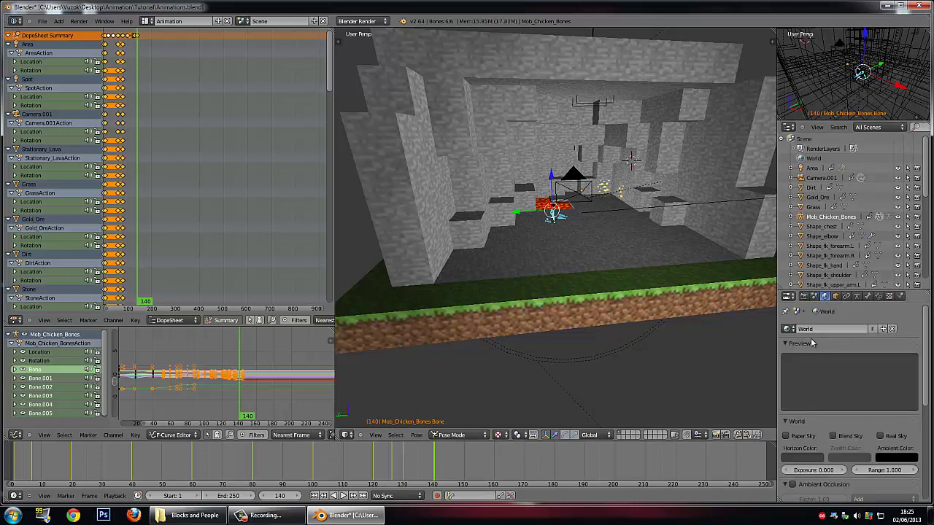
scroll(812, 343, down, 1)
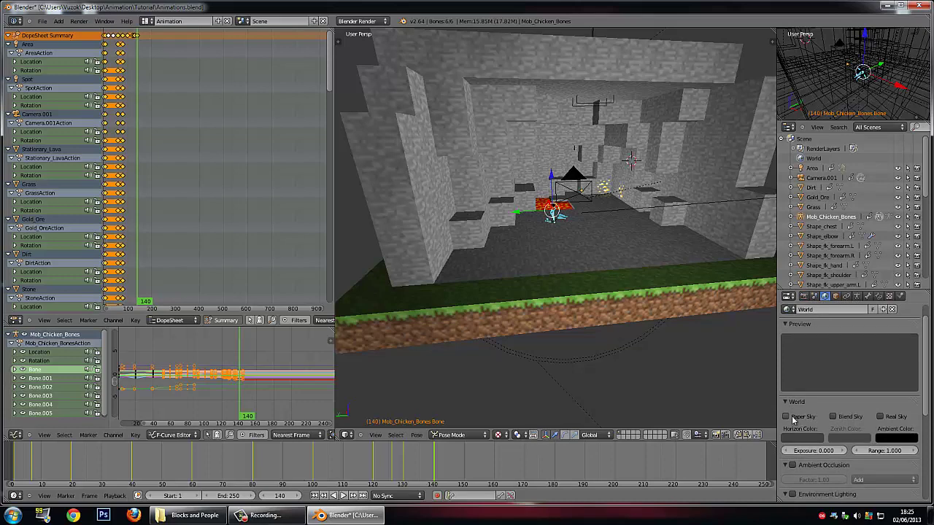
click(789, 417)
click(833, 416)
click(833, 417)
click(833, 416)
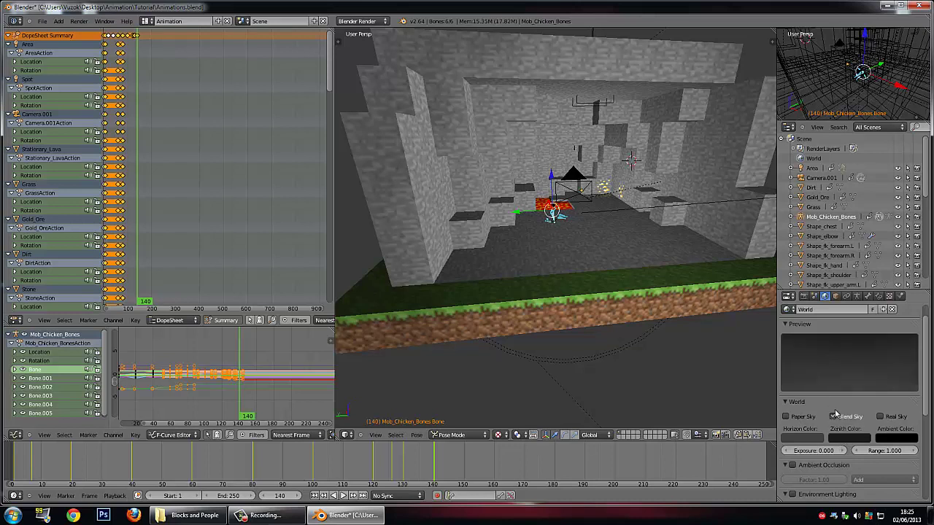
click(834, 417)
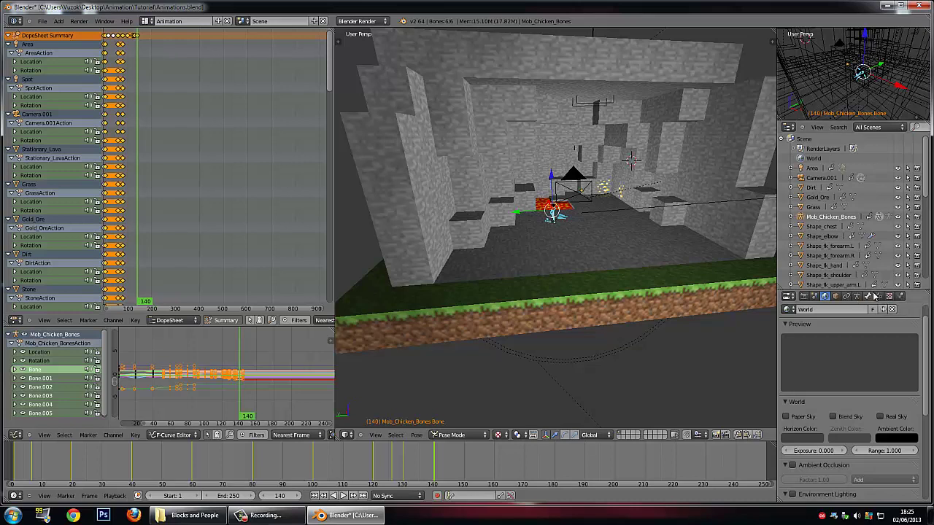
click(889, 296)
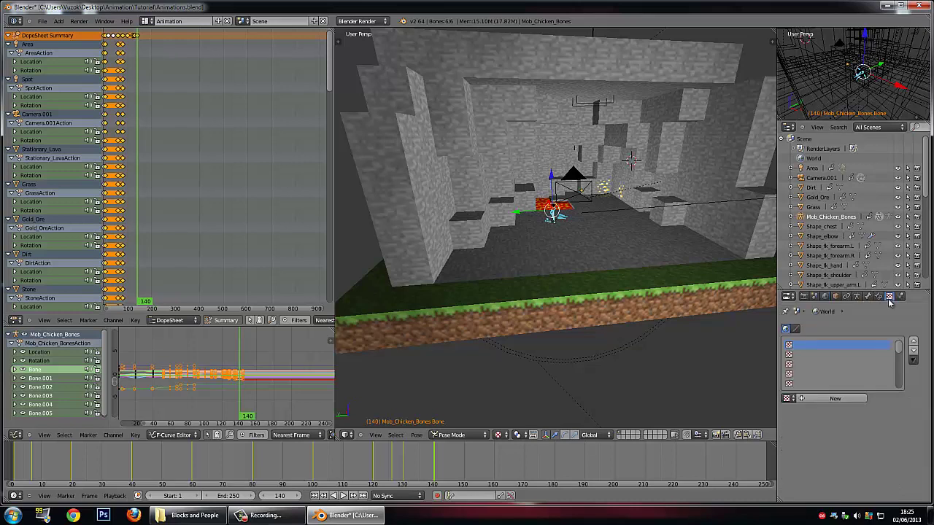
Step: Bring up the output settings in the scene's render properties
click(805, 297)
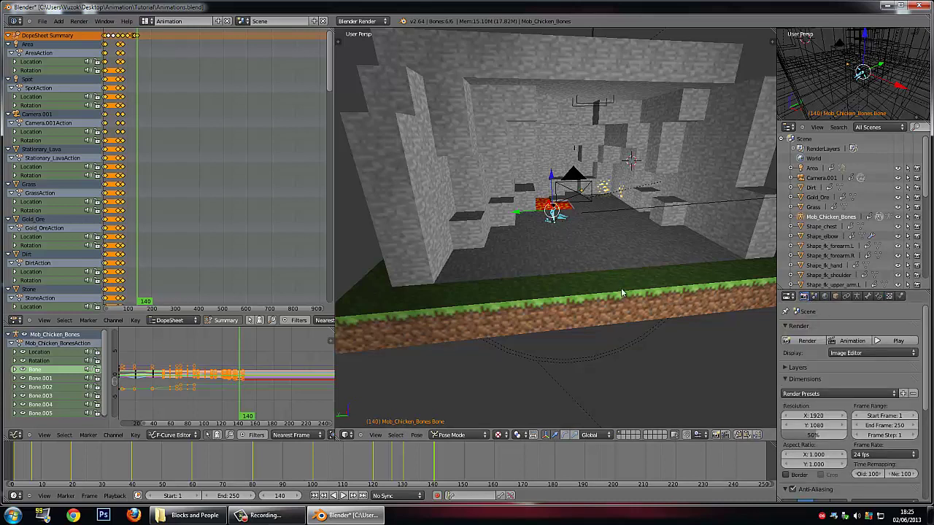
click(815, 297)
click(803, 297)
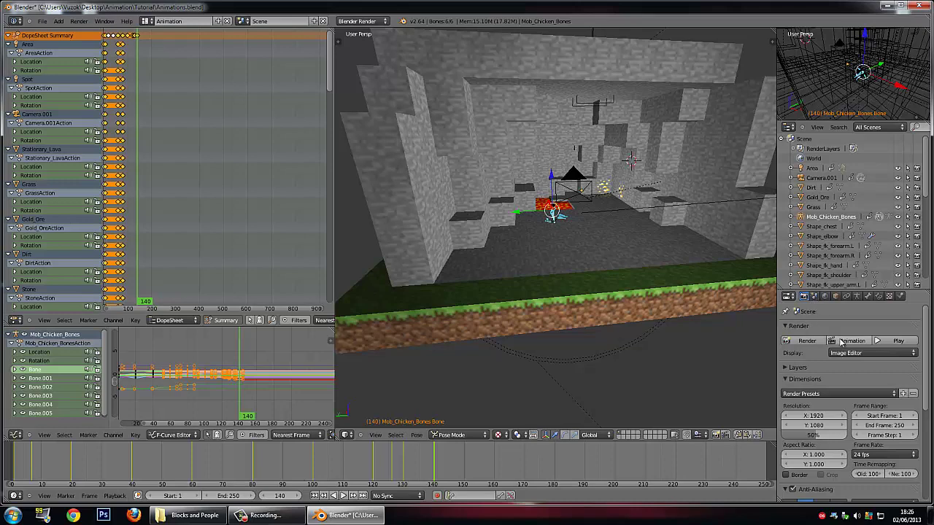
scroll(825, 349, down, 8)
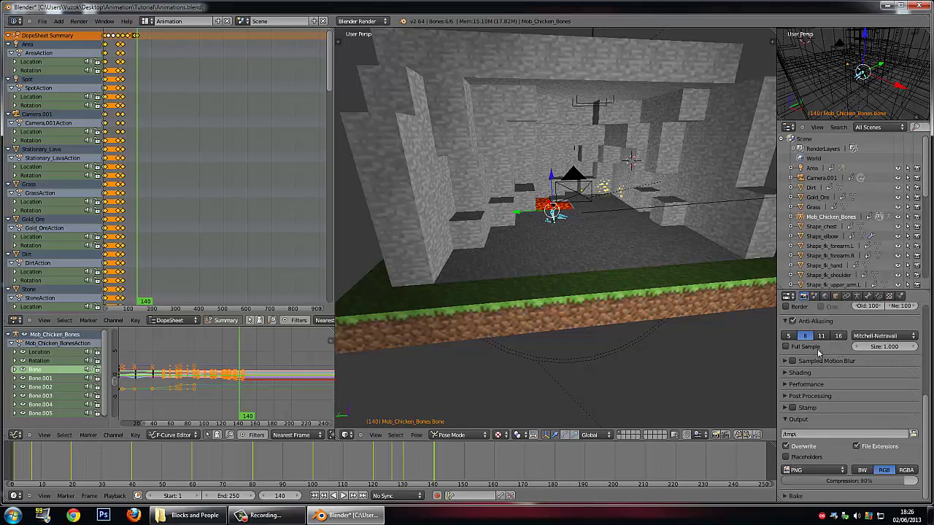
Step: Set the render output file format to AVI Raw
scroll(820, 353, up, 3)
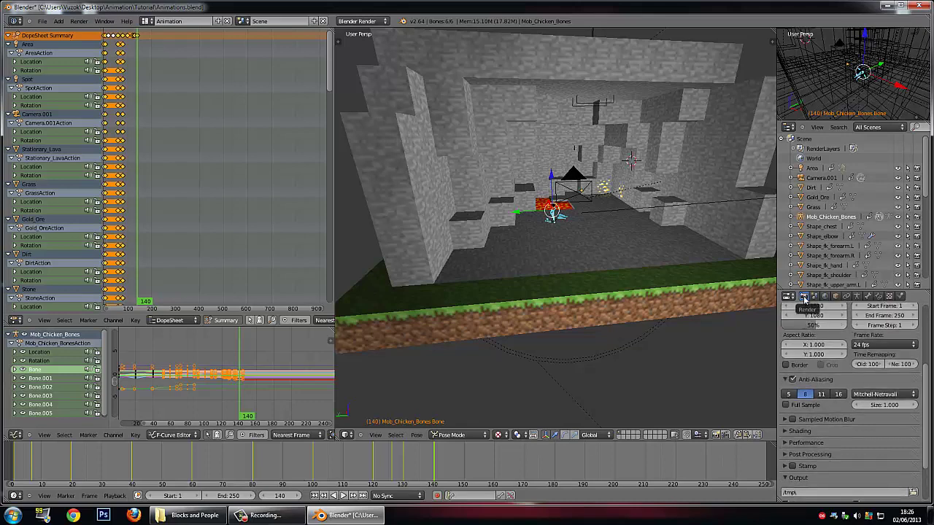
scroll(833, 389, down, 3)
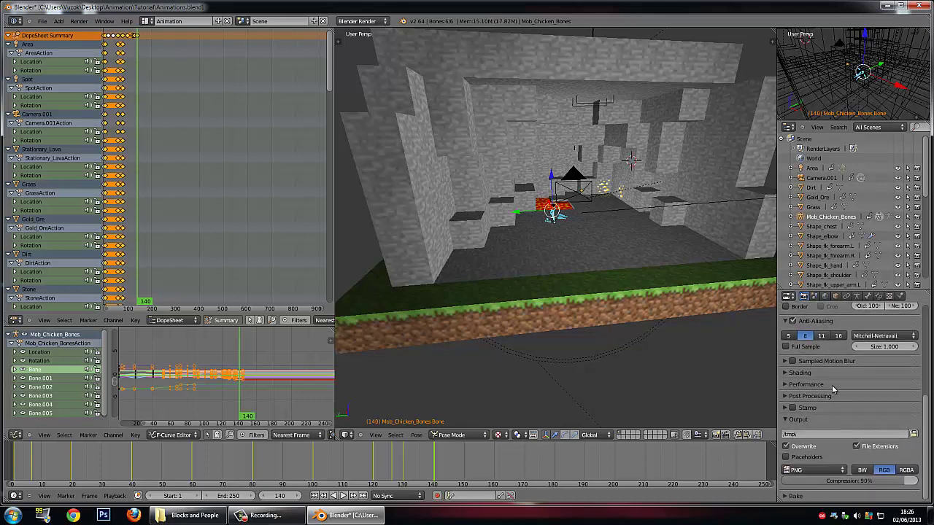
click(820, 471)
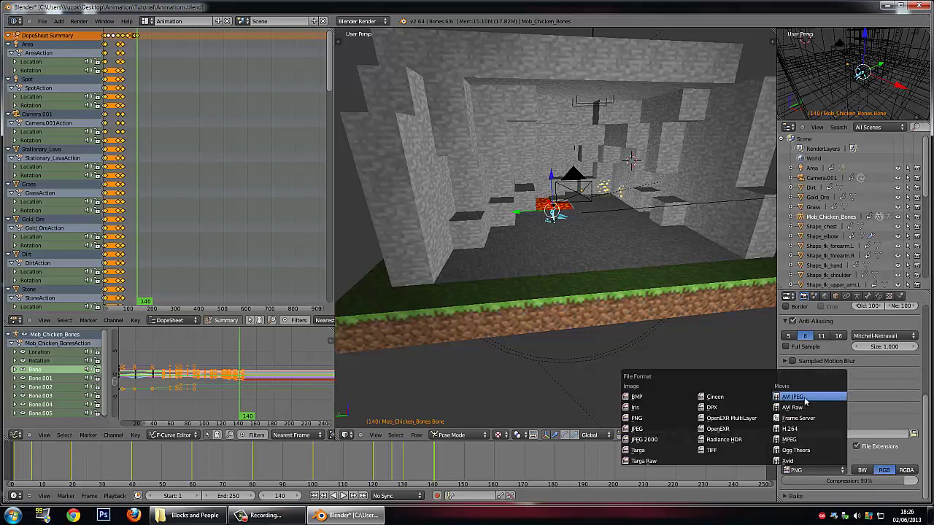
click(798, 408)
click(810, 470)
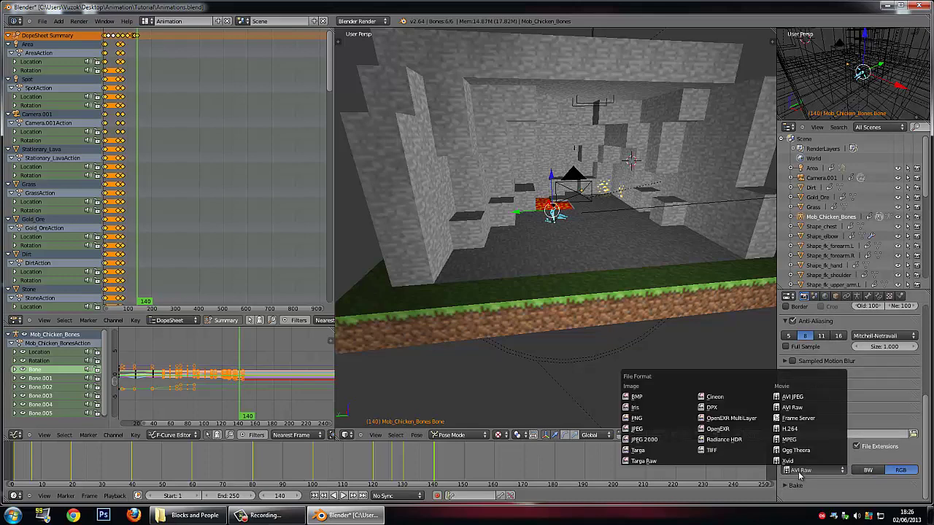
click(798, 407)
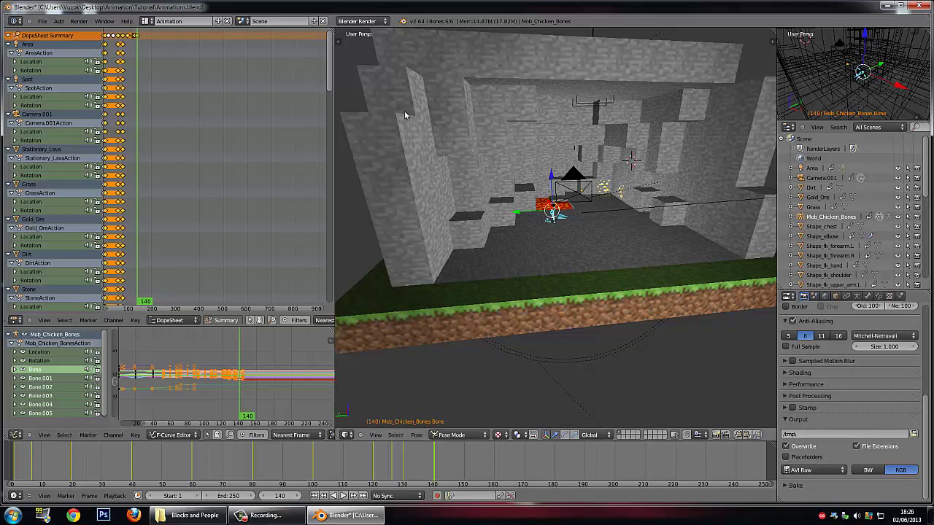
Step: Return the timeline to frame 1 and start rendering the animation
click(79, 20)
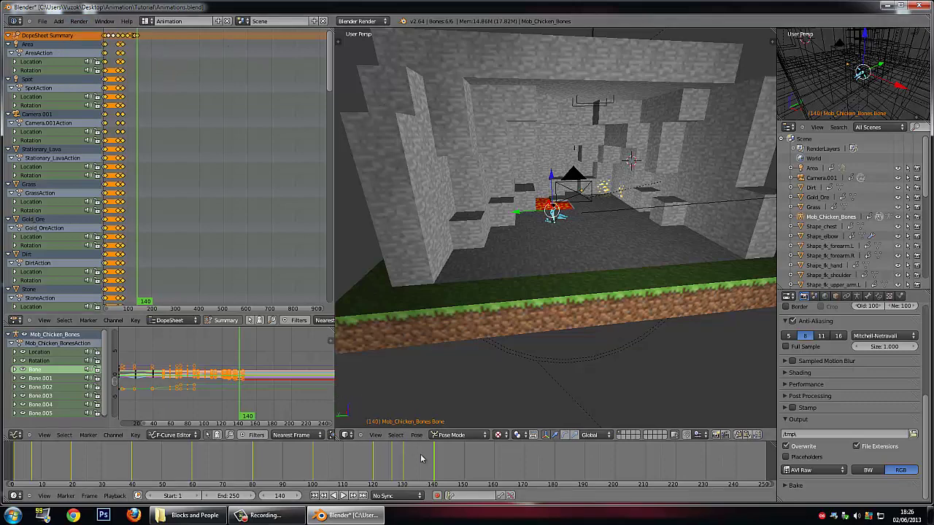
drag(429, 462, 15, 464)
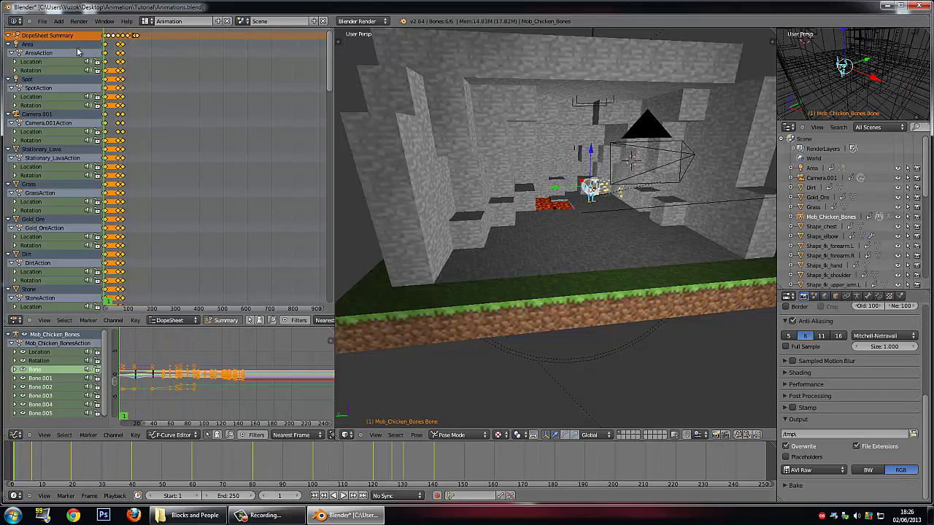
click(78, 21)
click(89, 41)
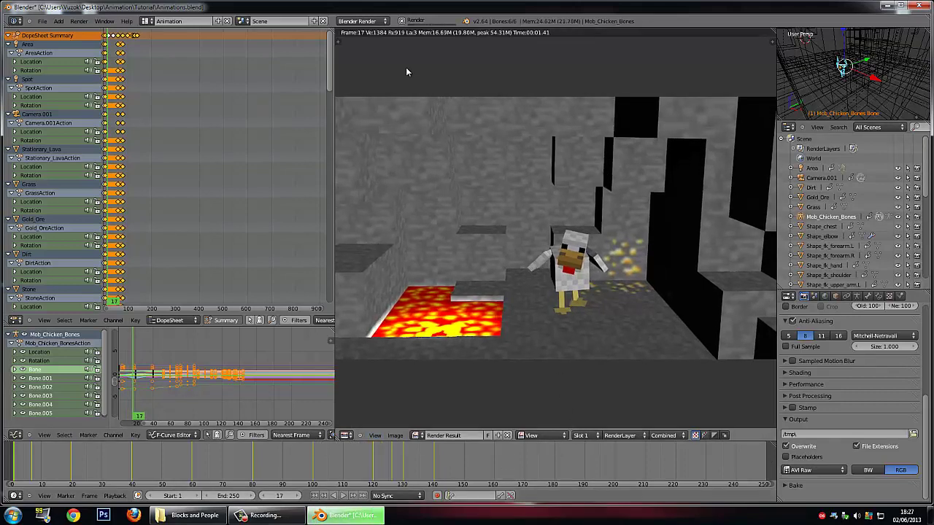
Step: Stop the animation render and switch the render result area back to the 3D View
click(402, 21)
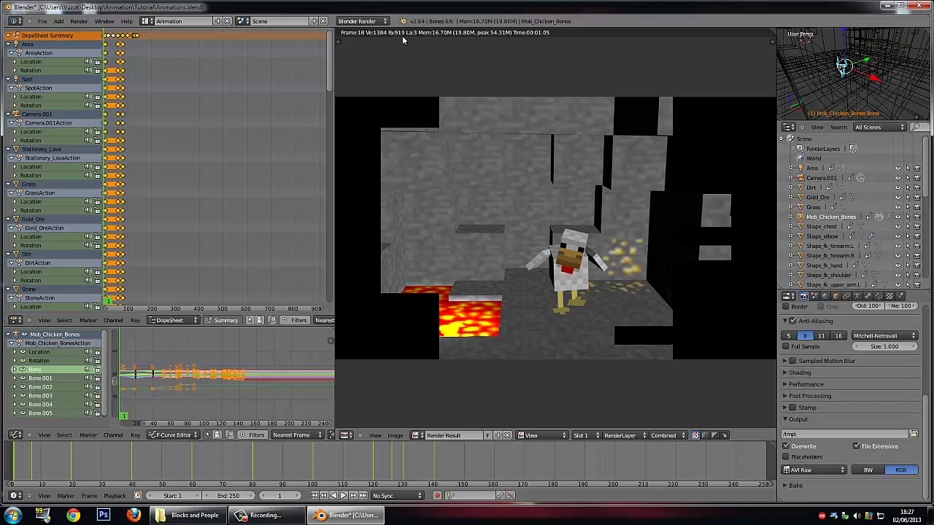
click(345, 434)
click(387, 410)
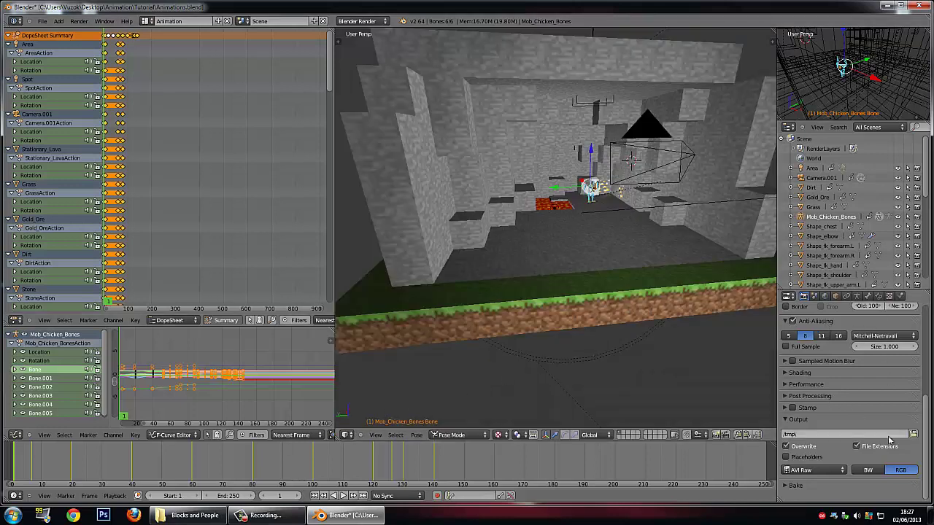
Step: Apply the HDTV 720p render preset and set the animation's end frame to 180
scroll(820, 401, up, 4)
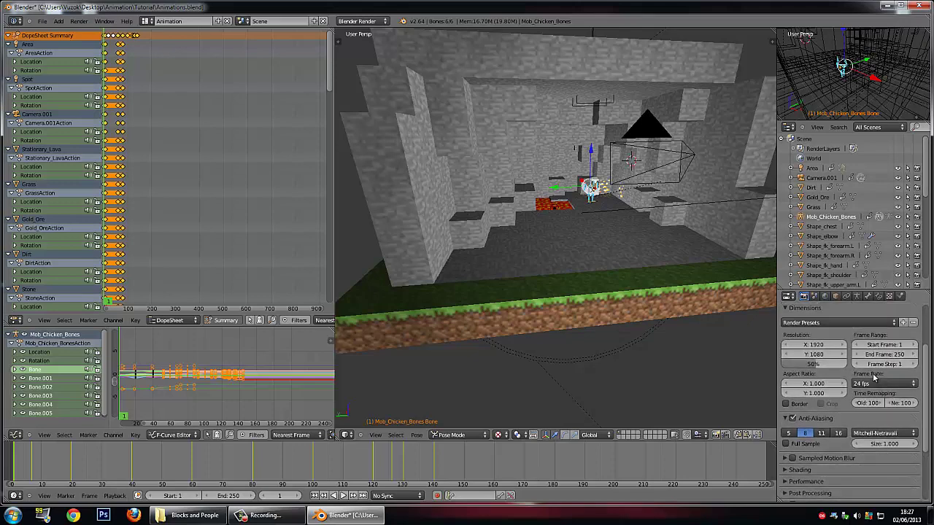
scroll(876, 379, up, 3)
scroll(847, 354, down, 6)
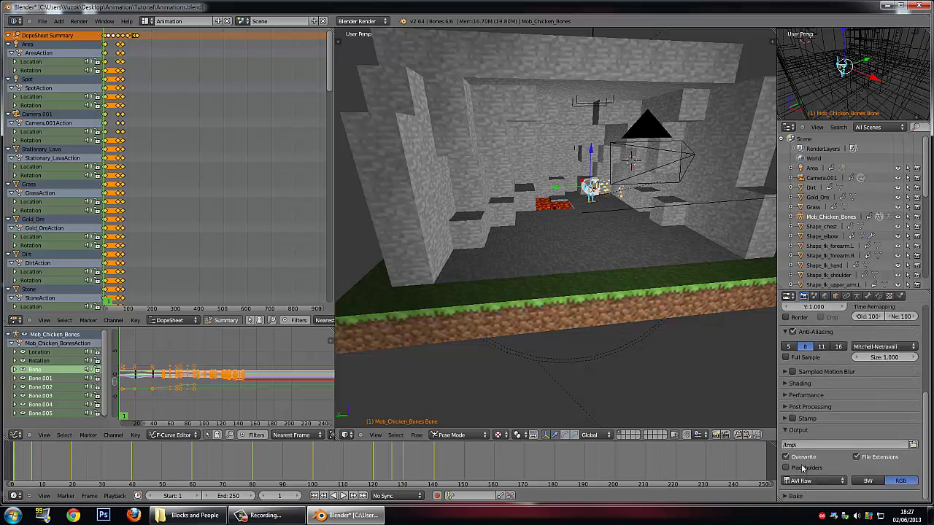
click(800, 481)
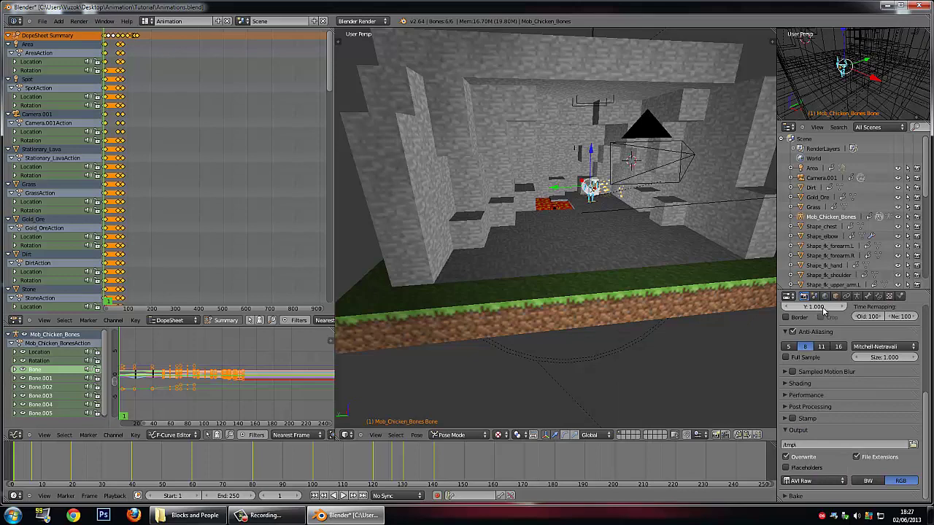
scroll(853, 364, up, 4)
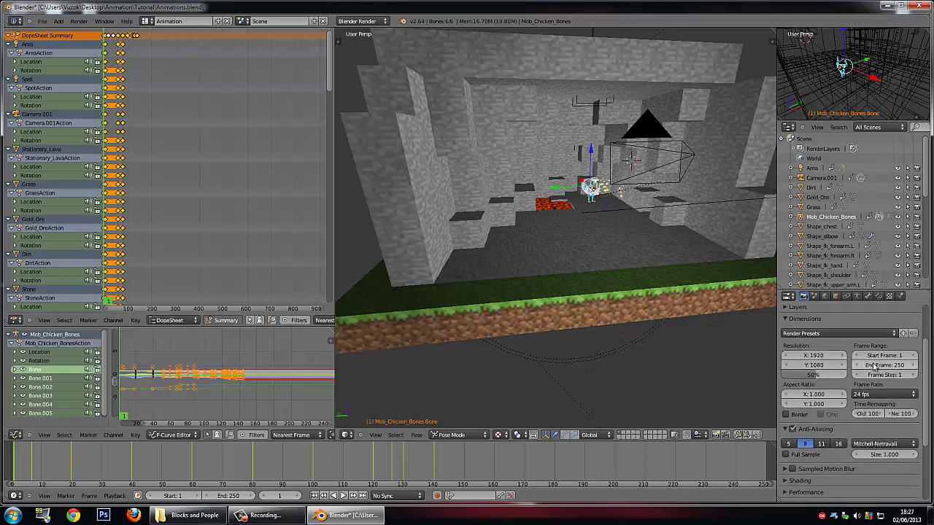
scroll(871, 362, up, 1)
click(857, 370)
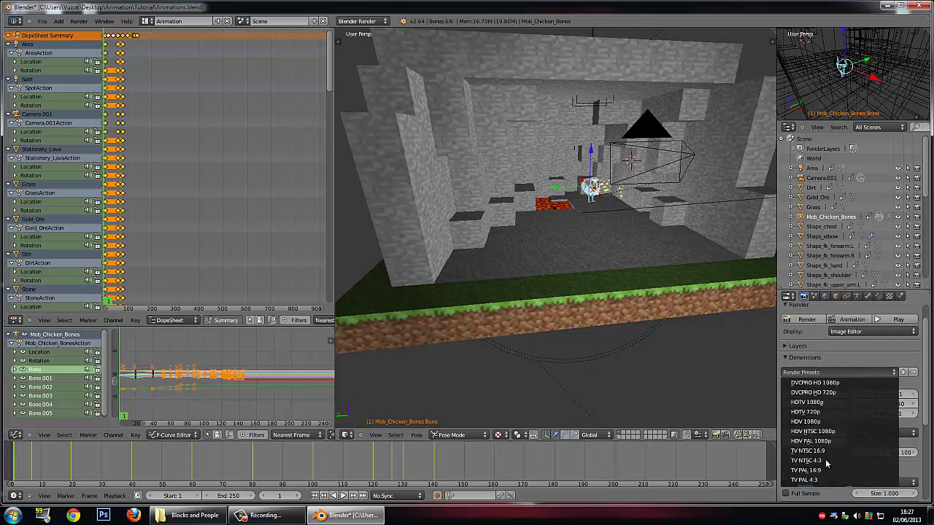
click(829, 412)
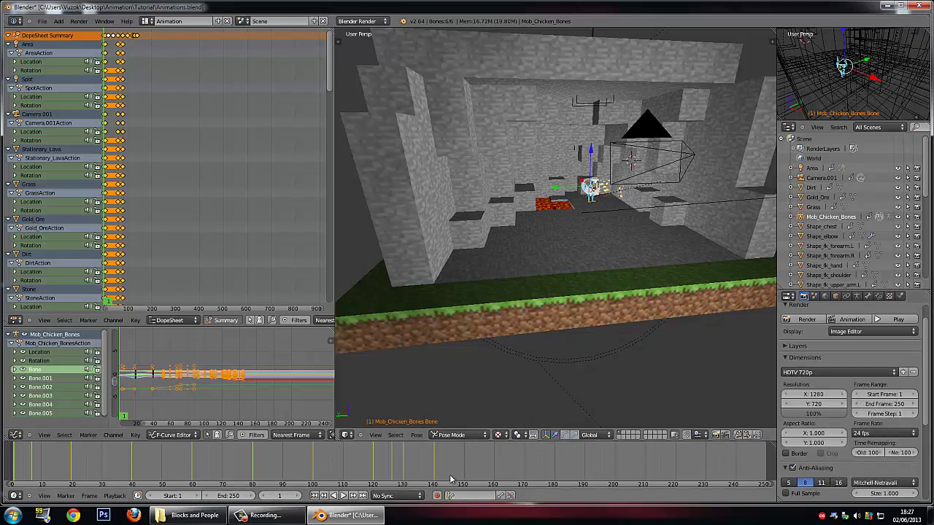
click(232, 497)
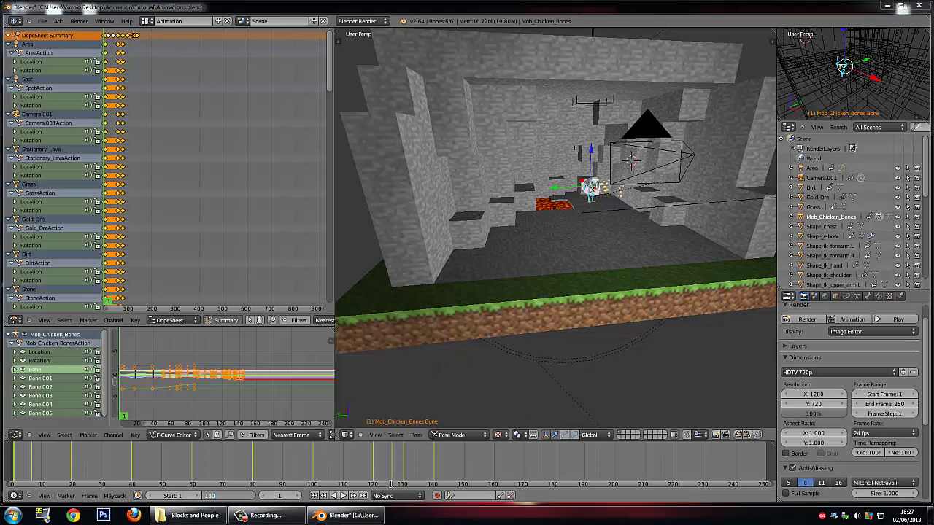
key(Return)
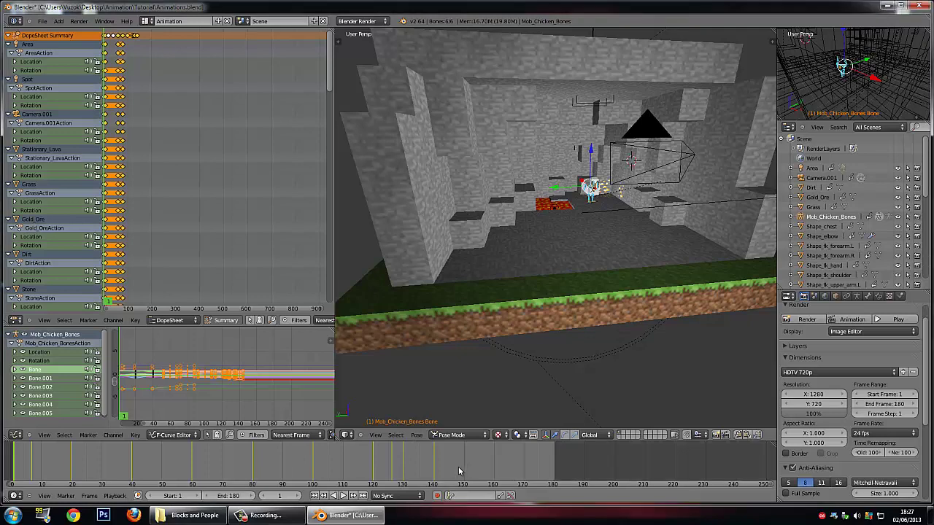
Step: Go to frame 160 and switch the chicken armature from Pose Mode to Object Mode
drag(463, 472, 494, 472)
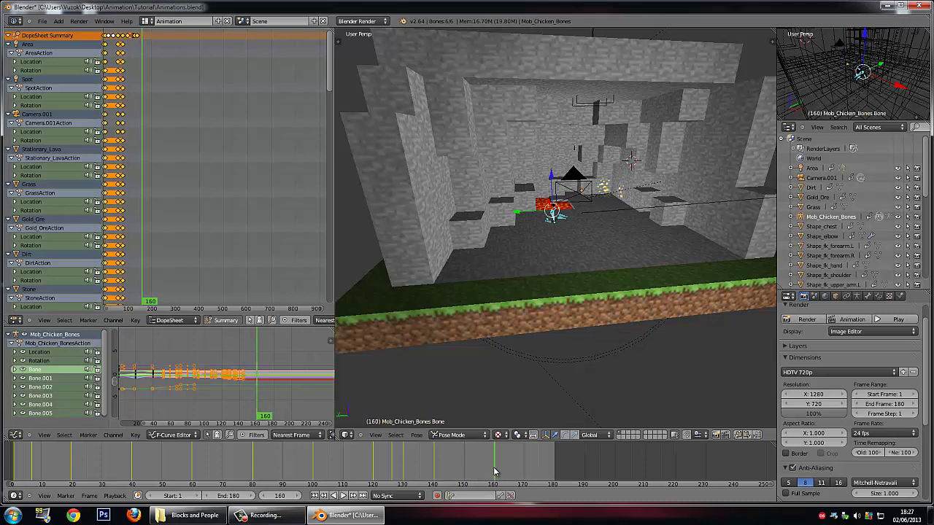
right_click(554, 209)
mouse_move(552, 209)
middle_down()
mouse_move(582, 210)
mouse_move(547, 207)
middle_up()
click(260, 515)
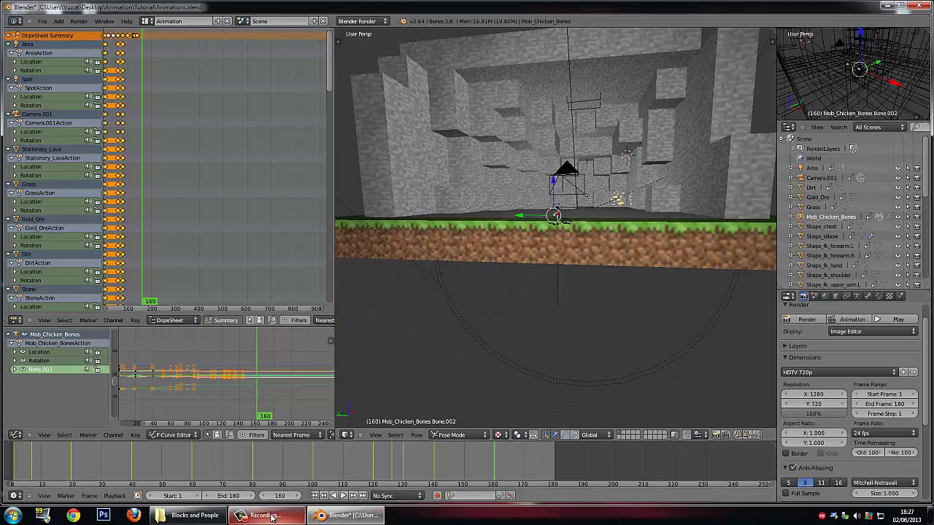
click(854, 469)
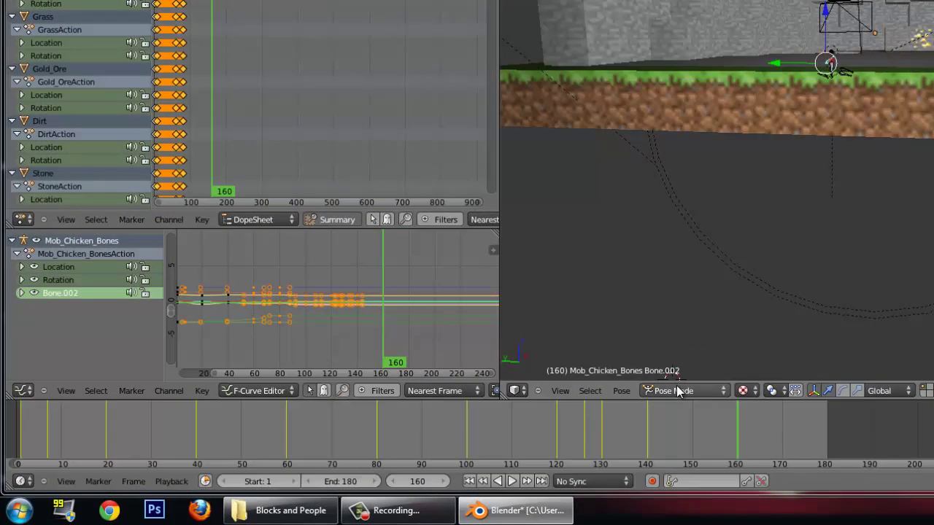
click(453, 435)
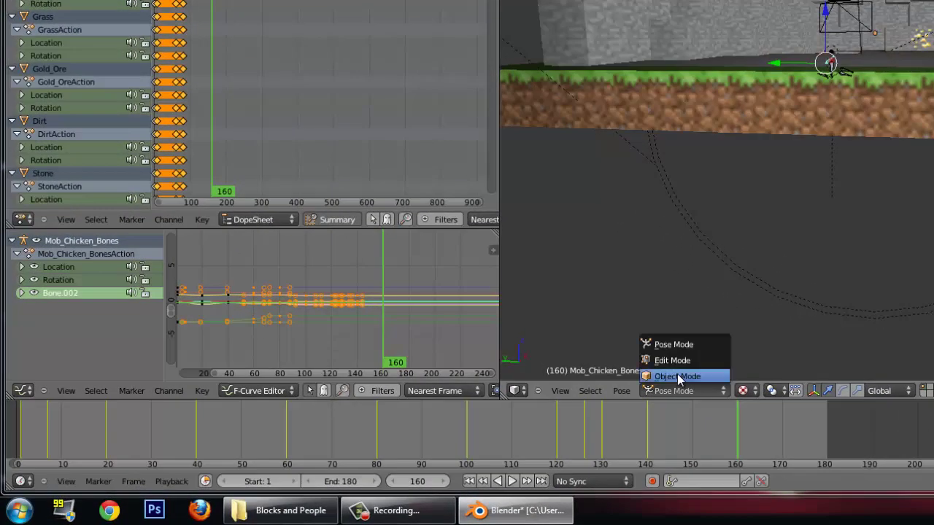
click(677, 376)
Step: Select the Area lamp, nudge it slightly and insert Location and Rotation keyframes at frame 160
right_click(831, 51)
middle_drag(851, 78, 867, 103)
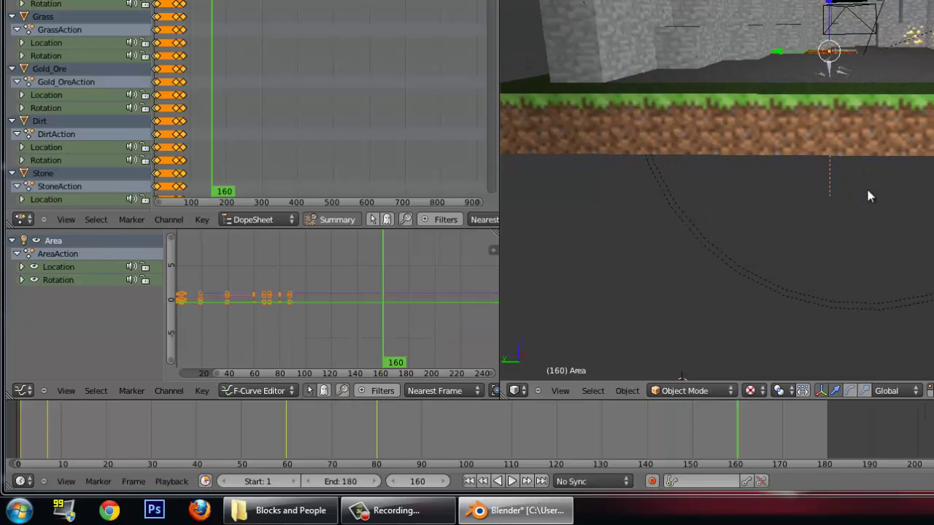
key(g)
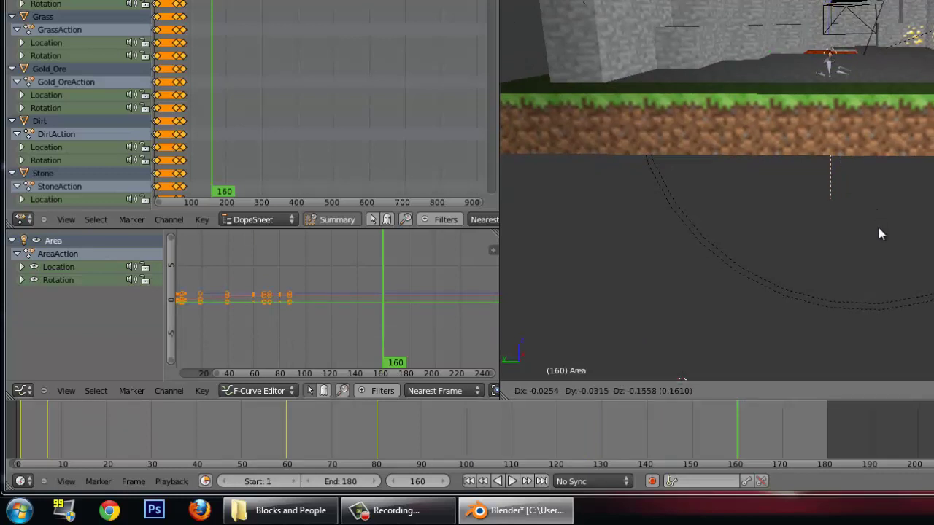
click(878, 232)
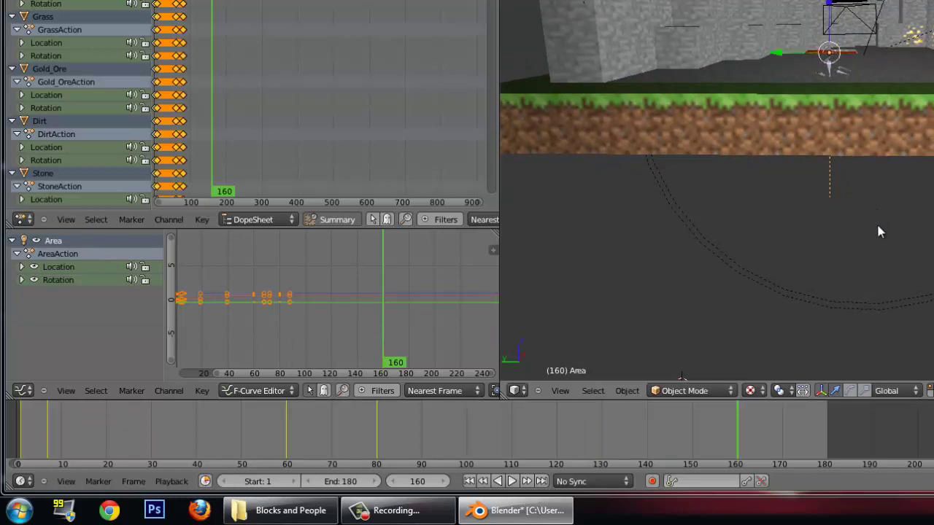
key(i)
click(857, 215)
key(i)
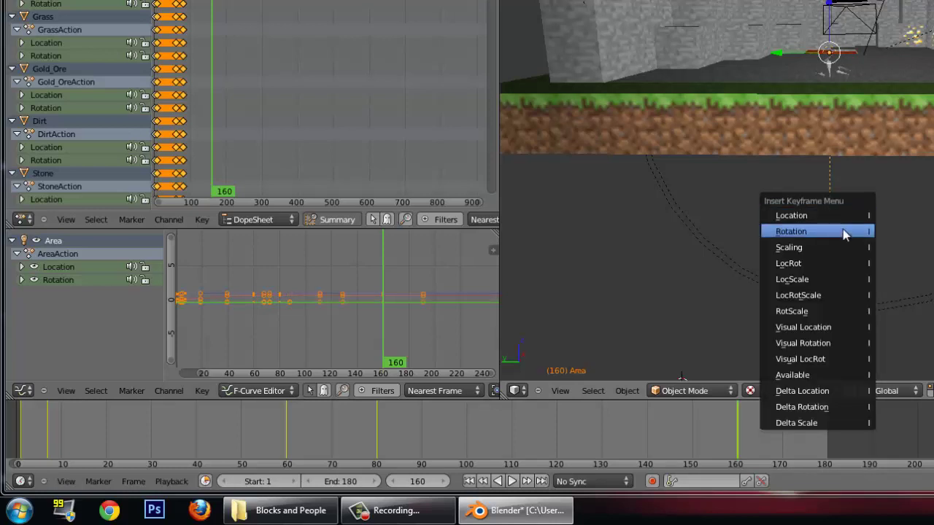
click(846, 232)
Step: Nudge the Area lamp at frame 174 and insert Location and Rotation keyframes there
drag(819, 418, 800, 416)
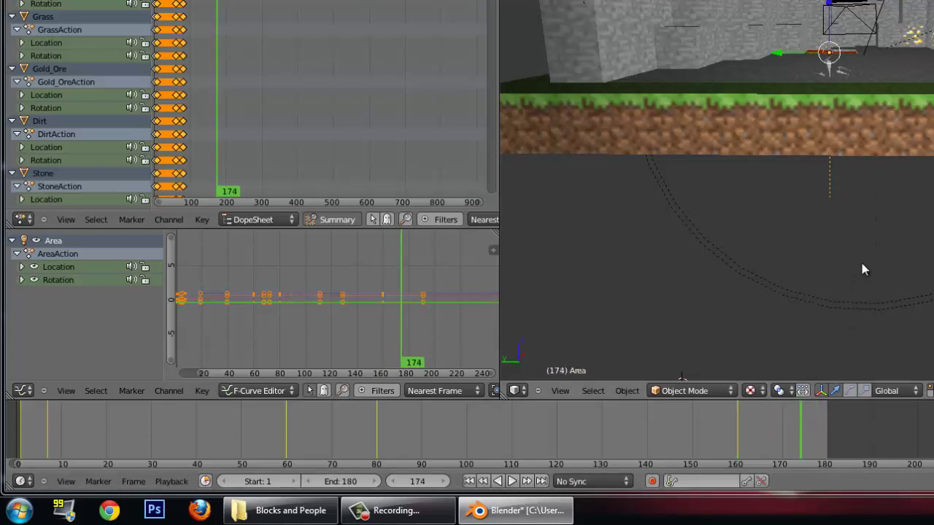
key(g)
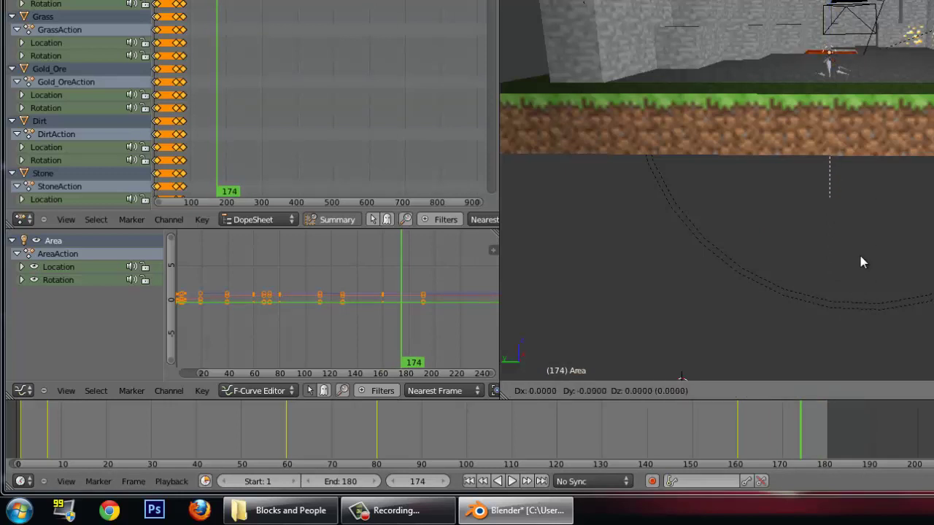
click(861, 261)
key(i)
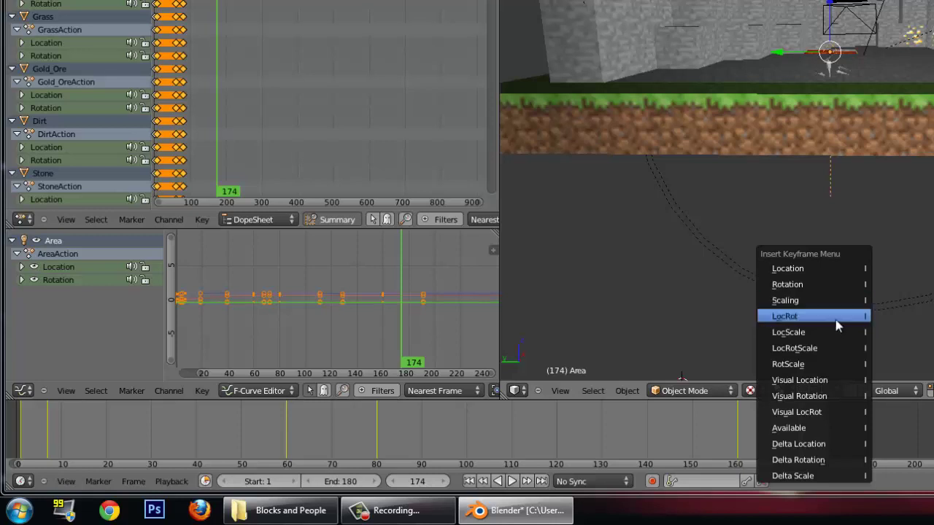
click(829, 272)
key(i)
click(824, 286)
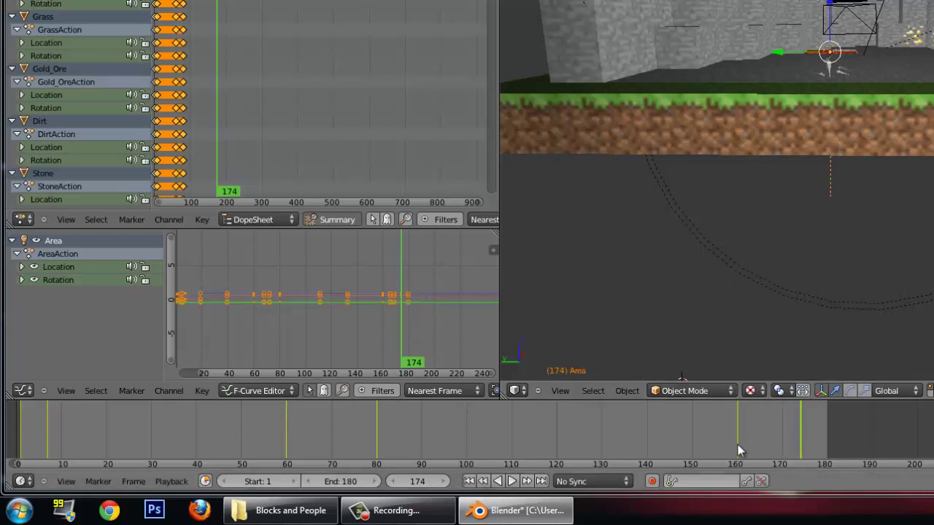
Step: Shift the Area lamp slightly downward once more and insert a Rotation keyframe at frame 174
drag(738, 444, 802, 442)
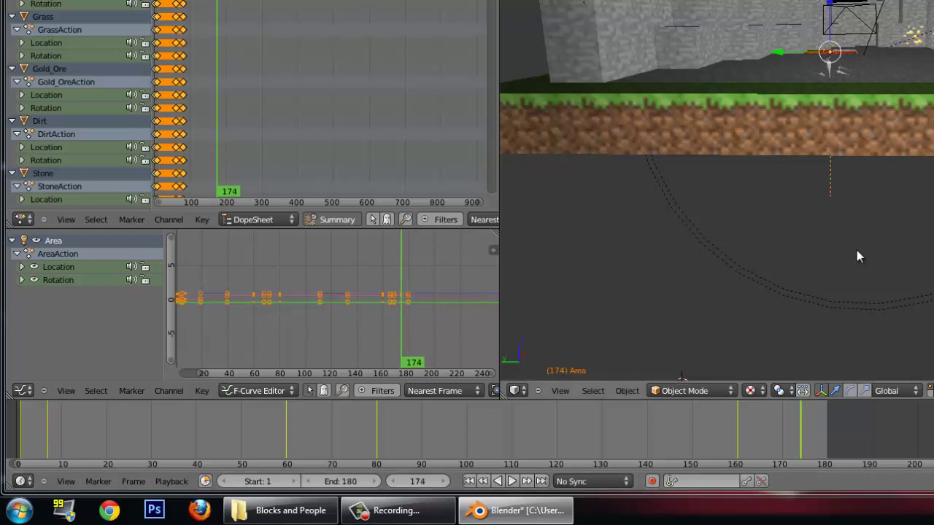
key(g)
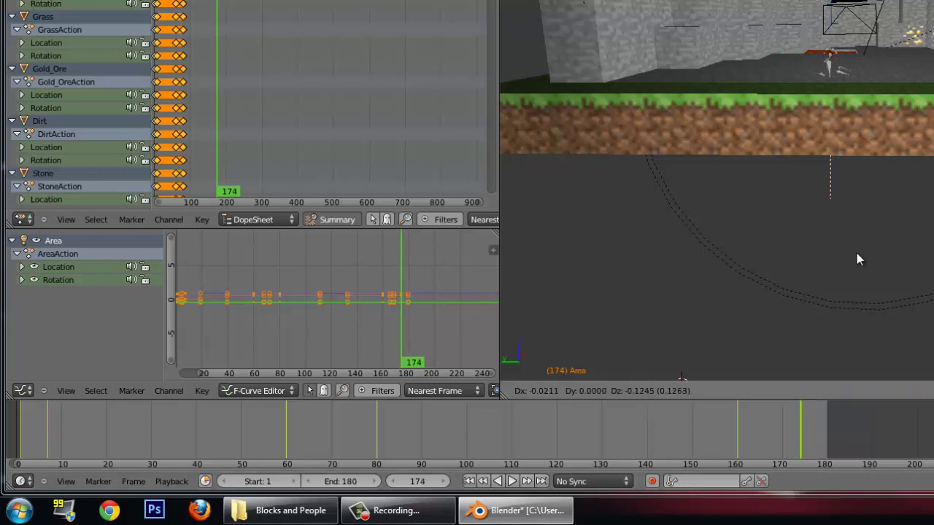
click(856, 255)
key(i)
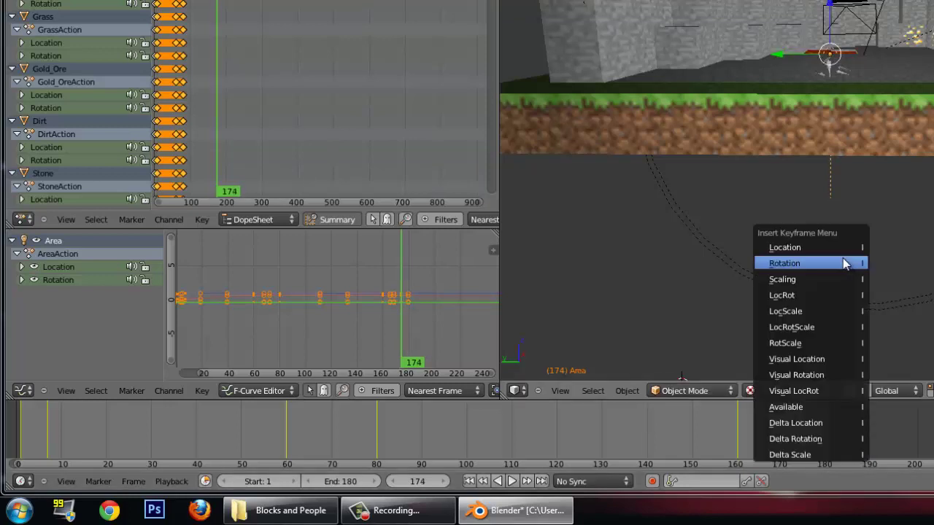
click(844, 265)
Step: Return the timeline to frame 1 and select the Grass object
drag(710, 421, 21, 418)
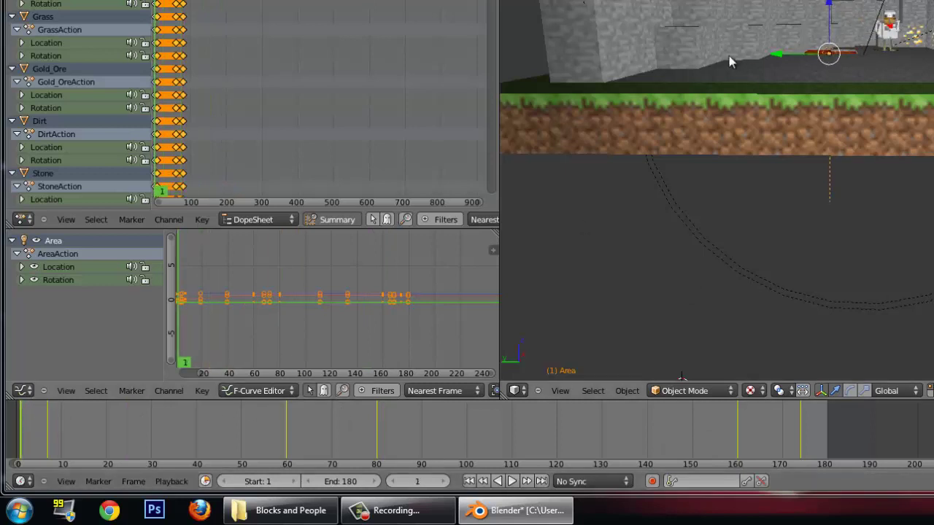
right_click(684, 16)
right_click(703, 98)
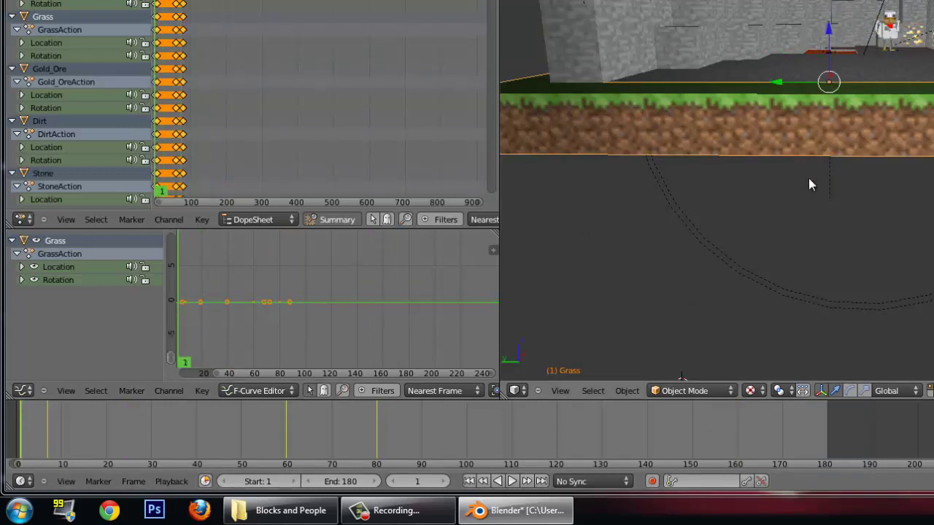
Step: Select all objects in the scene, return the timeline to the first frame and render the animation
key(a)
key(a)
drag(795, 431, 24, 441)
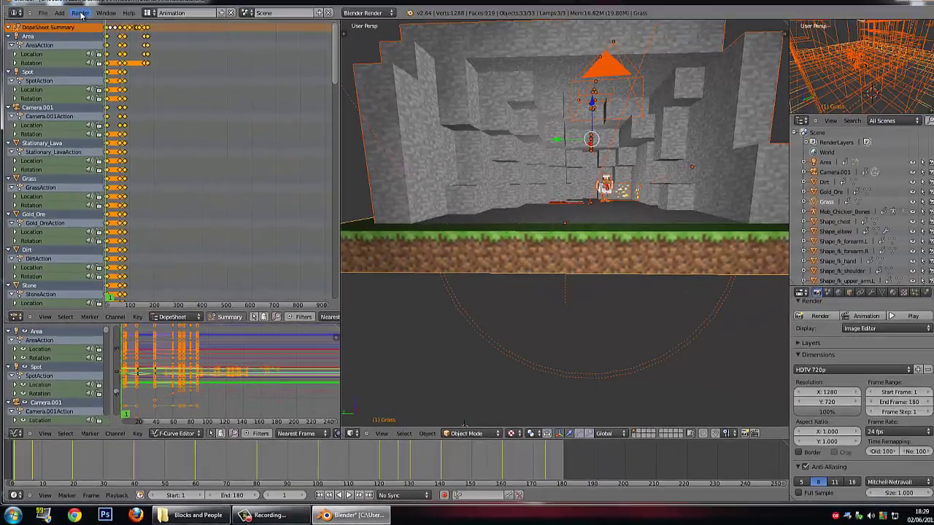
click(78, 20)
click(91, 32)
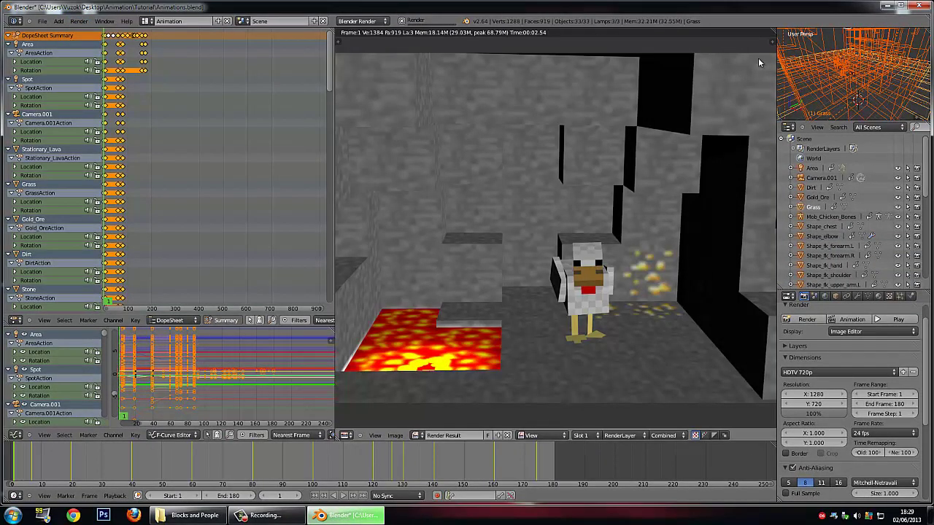
Step: Examine the chicken animation's rendered frames up close and in full while the render runs
scroll(425, 148, down, 3)
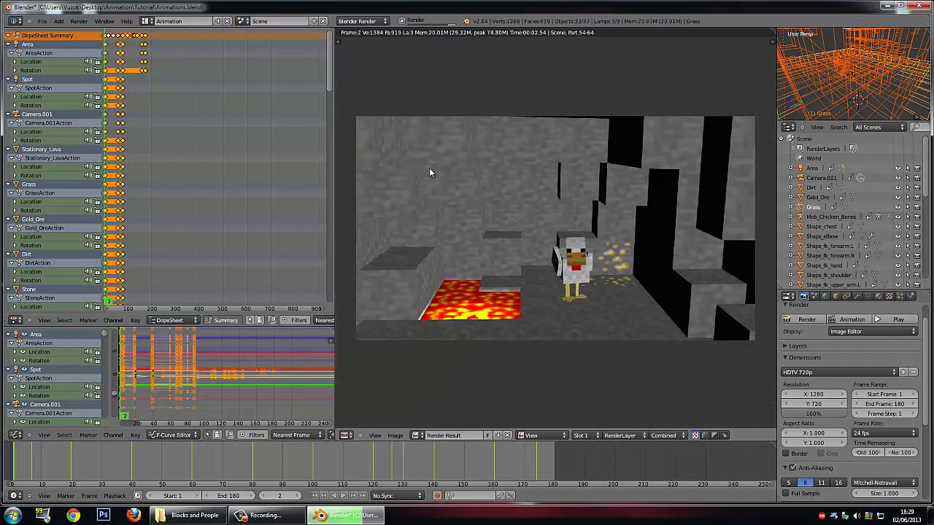
scroll(429, 168, up, 1)
scroll(448, 188, up, 2)
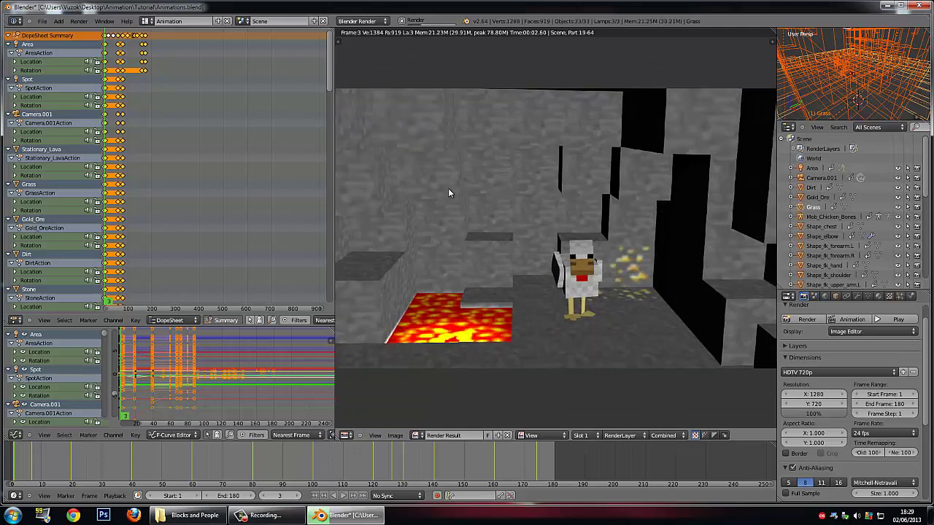
scroll(452, 192, down, 2)
scroll(455, 190, down, 1)
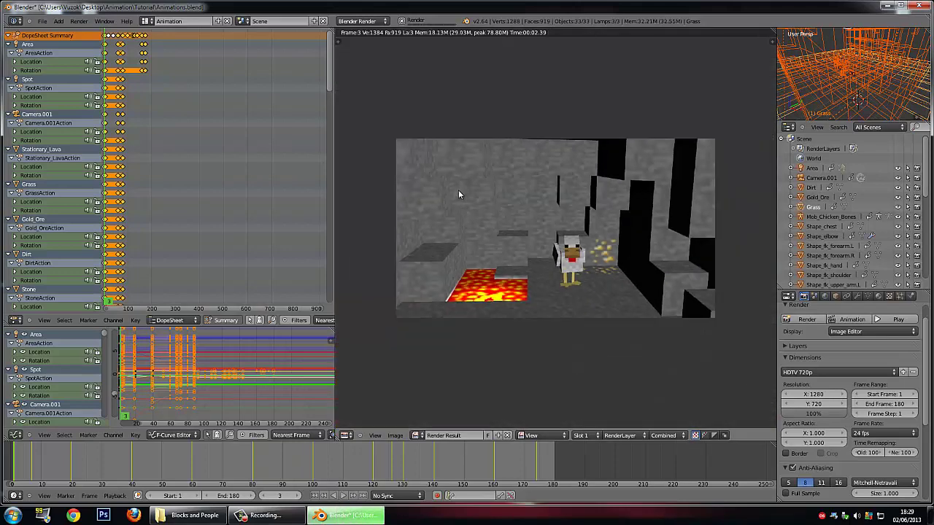
scroll(458, 190, up, 2)
scroll(458, 194, down, 1)
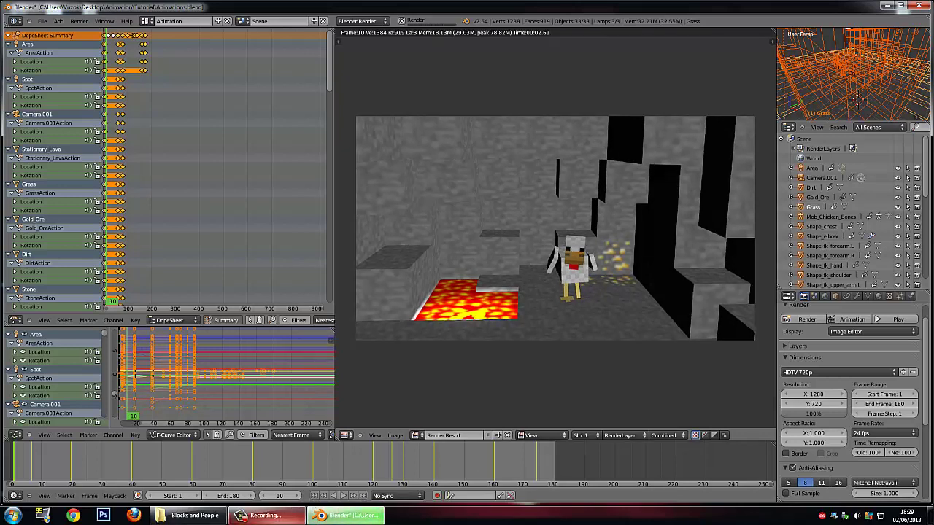
click(266, 515)
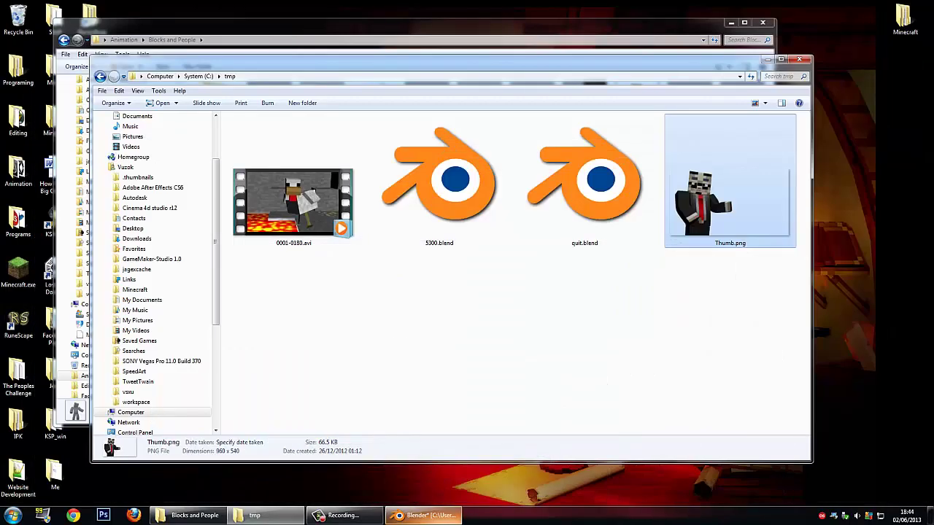
Step: View Thumb.png from the tmp folder, and close the image viewer and both open folder windows
click(367, 273)
double_click(711, 226)
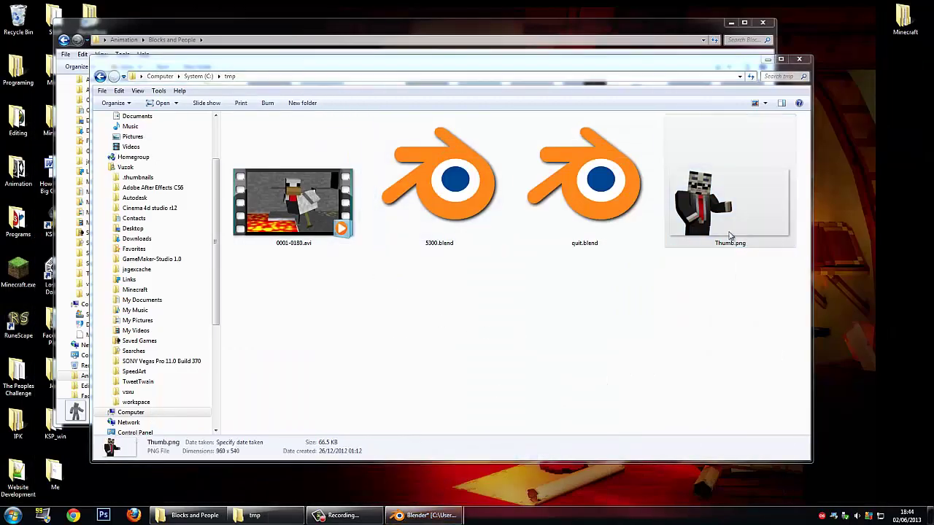
click(921, 4)
click(804, 59)
click(762, 23)
Step: Open the tmp folder on the System (C:) drive, where the rendered video is stored
key(super)
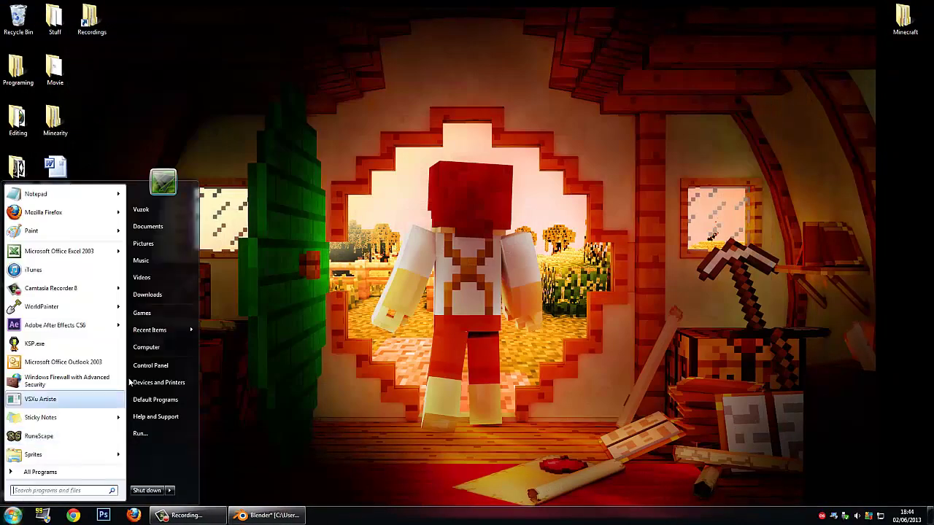
click(164, 346)
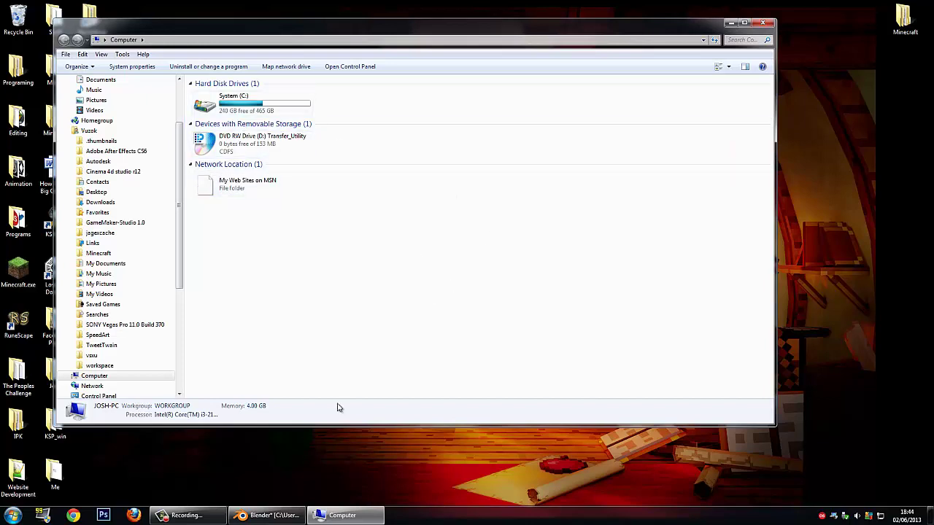
double_click(264, 105)
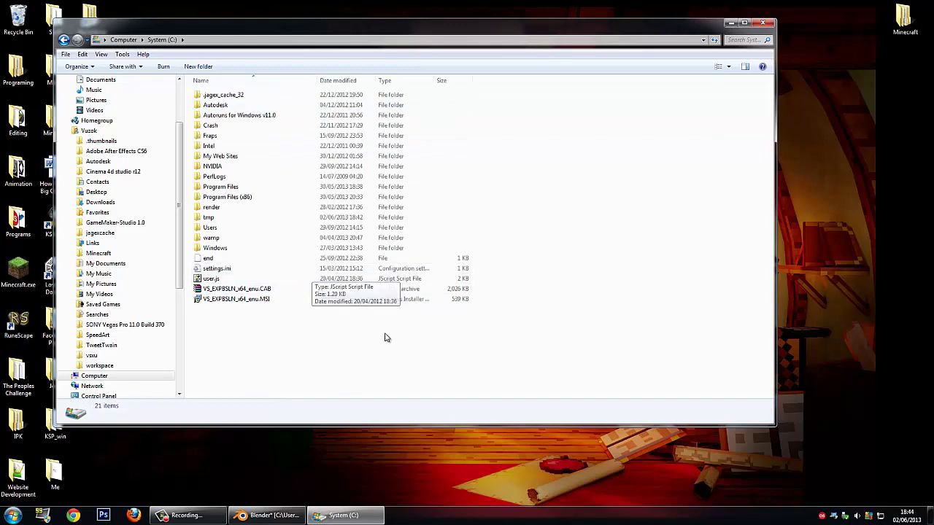
double_click(219, 219)
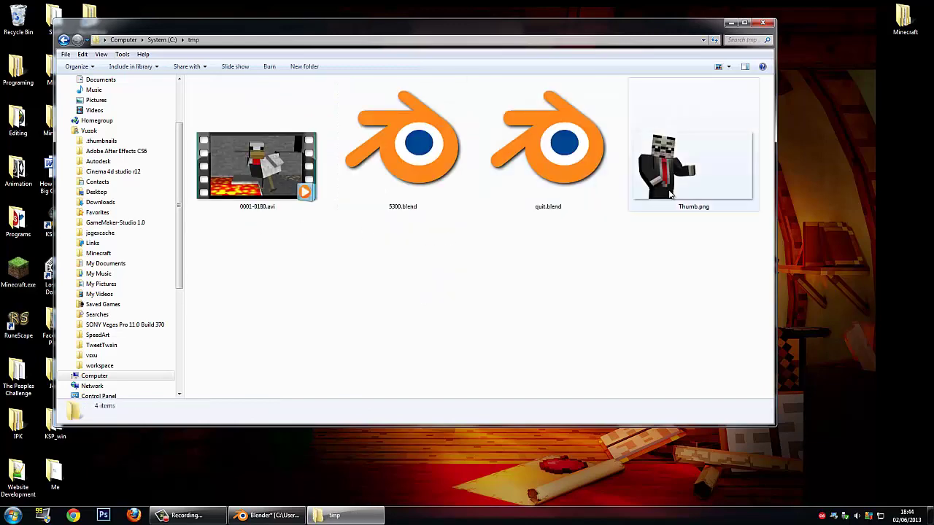
Step: View the Thumb.png image in the tmp folder and close the image viewer
double_click(671, 194)
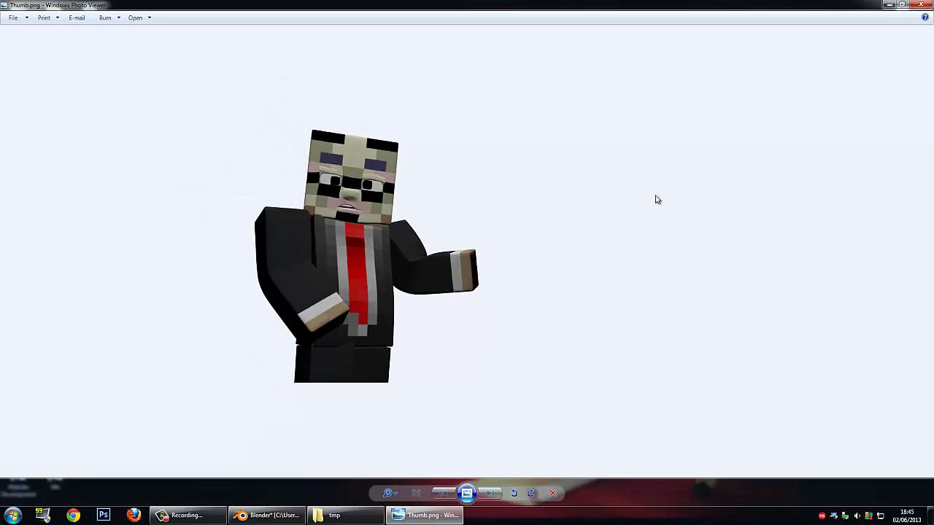
click(922, 5)
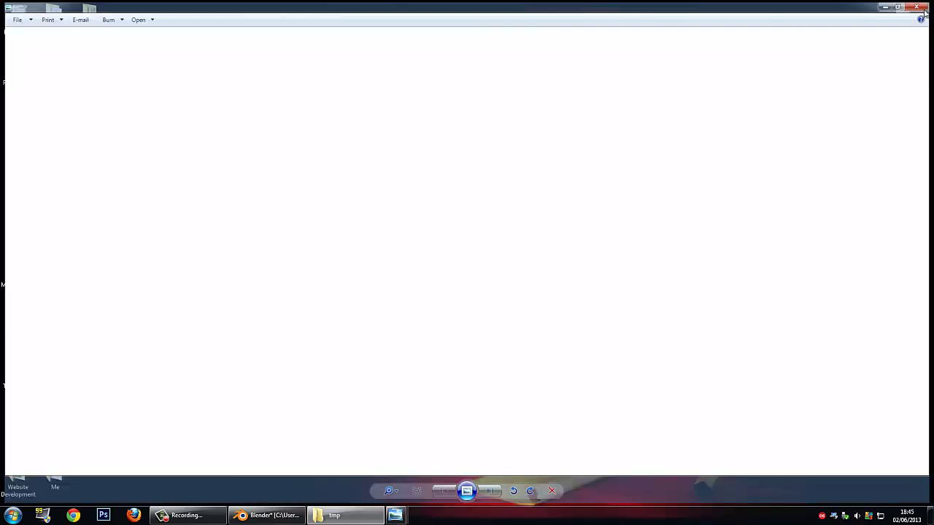
click(400, 305)
Step: Rename the rendered video 0001-0180.avi as Tutorial.avi
click(305, 193)
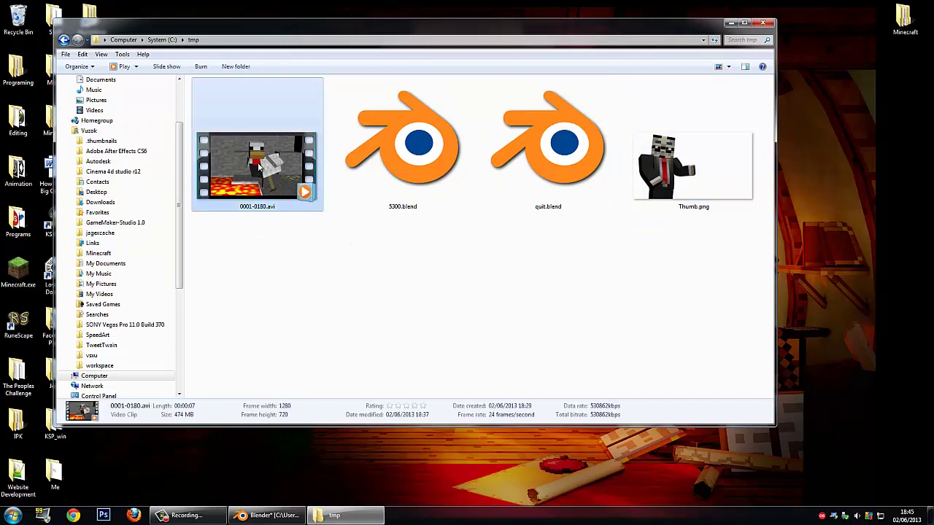
right_click(261, 162)
click(292, 398)
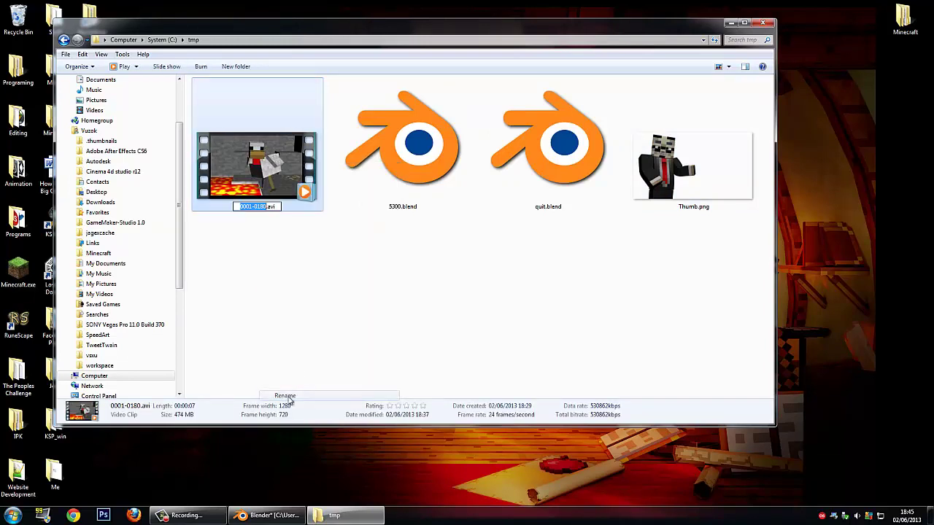
text(Tutorial)
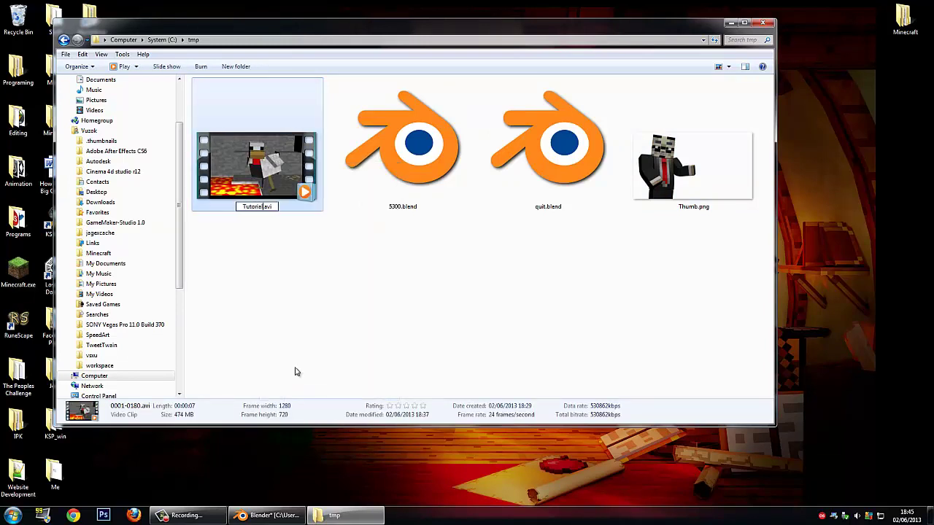
click(305, 351)
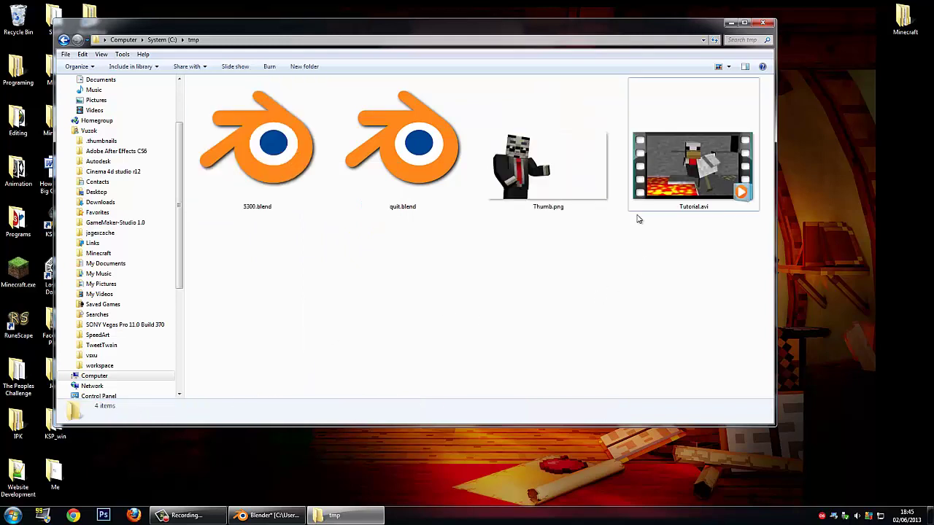
Step: Play Tutorial.avi through to the end and close the media player
click(664, 205)
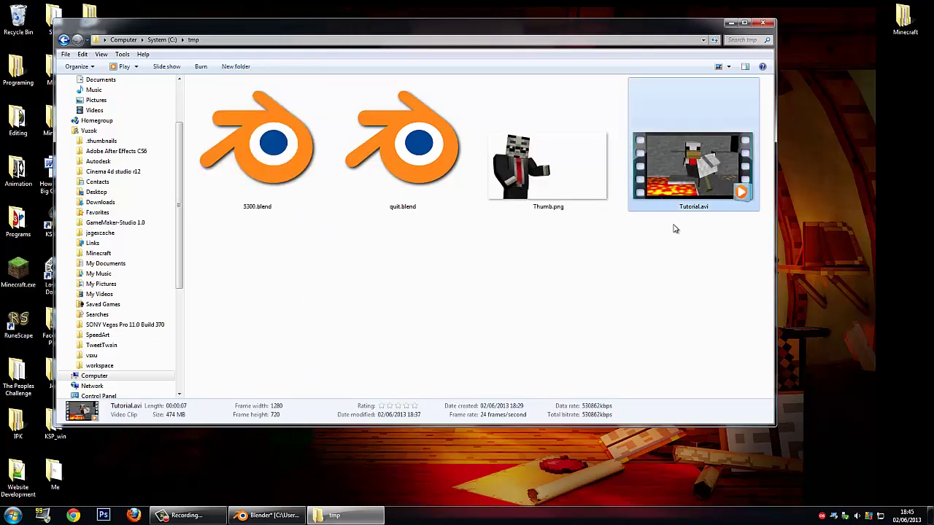
click(218, 519)
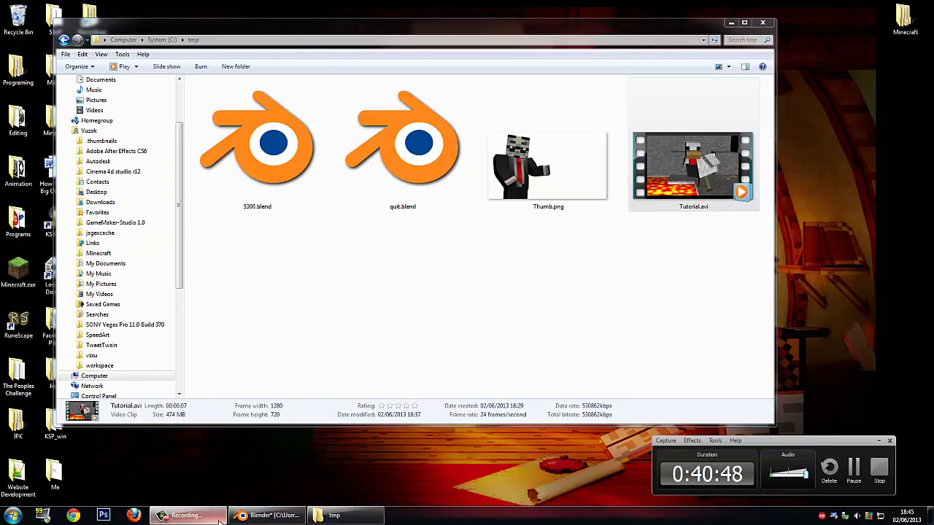
click(576, 277)
click(695, 179)
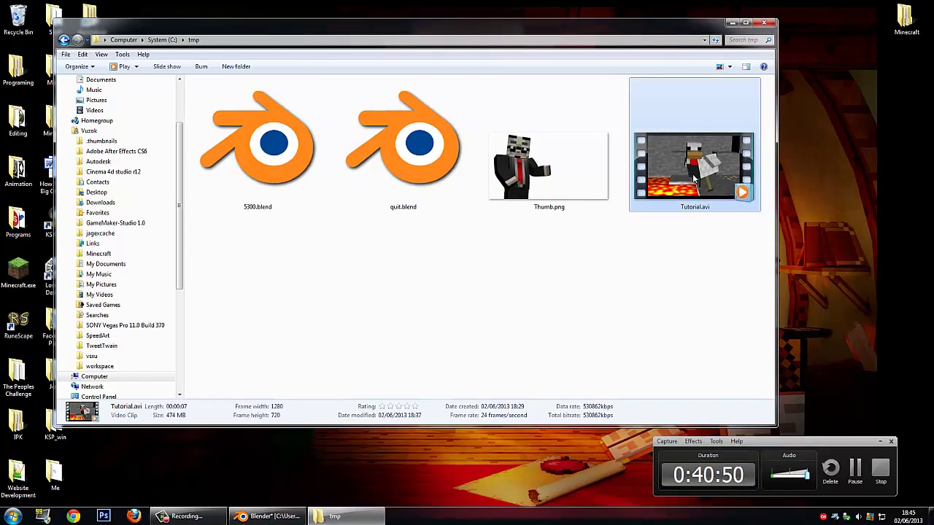
double_click(694, 179)
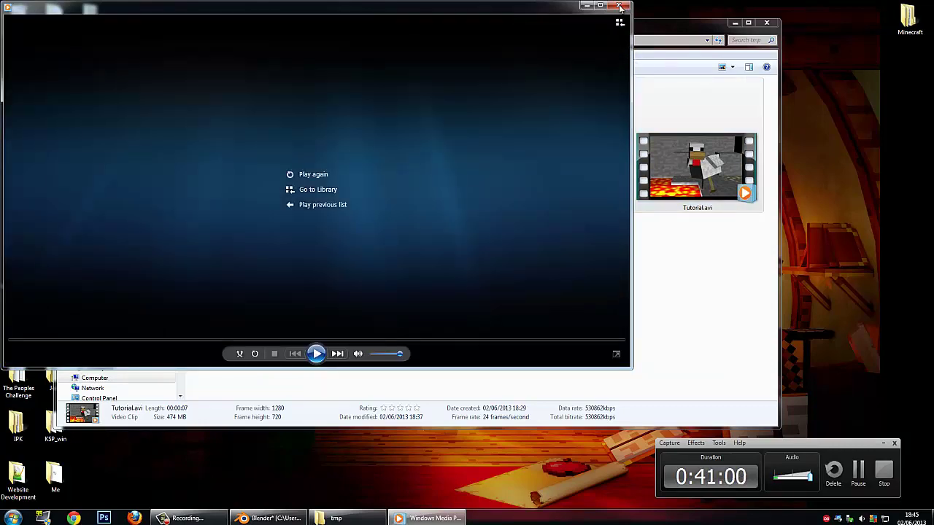
click(620, 6)
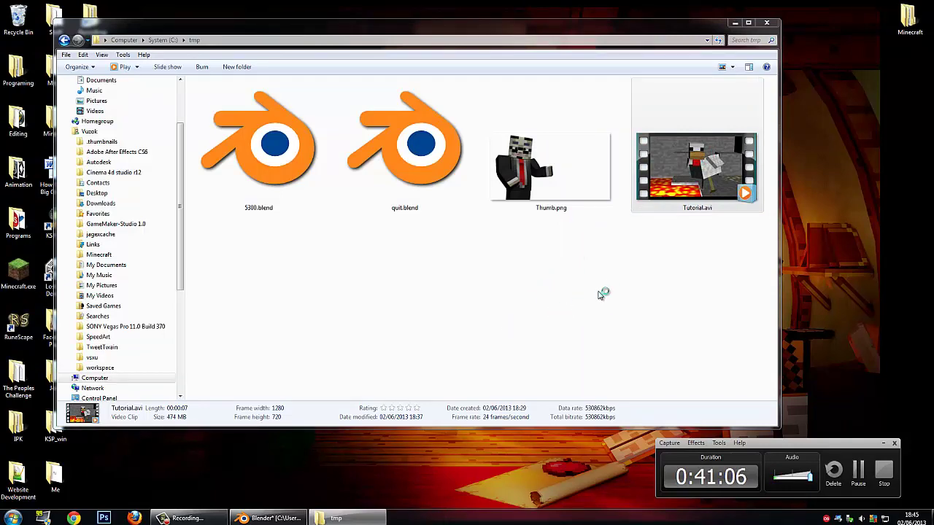
Step: Open Thumb.png for viewing, close it again and clear the file selection in the tmp folder
double_click(577, 188)
click(922, 10)
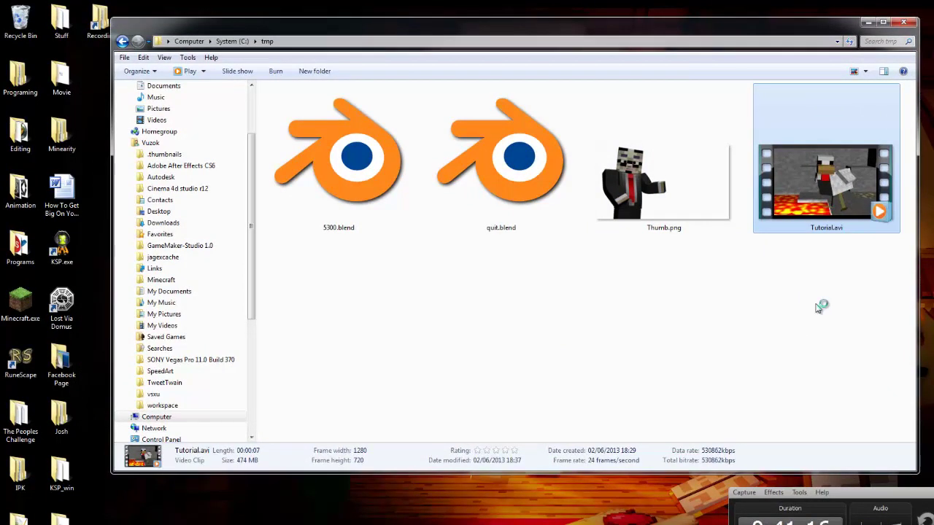
click(672, 326)
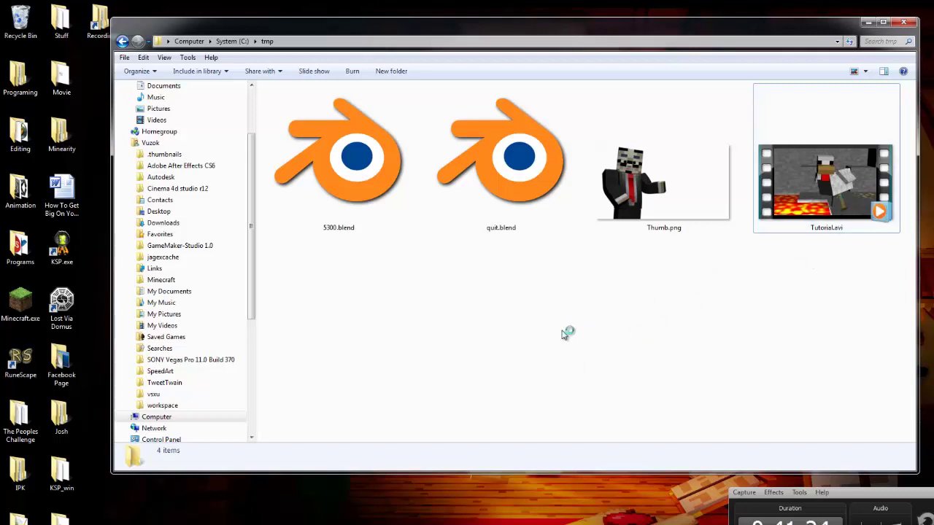
Step: Open the Editing folder from the desktop and select the Camtasia Studio 8 shortcut
double_click(29, 132)
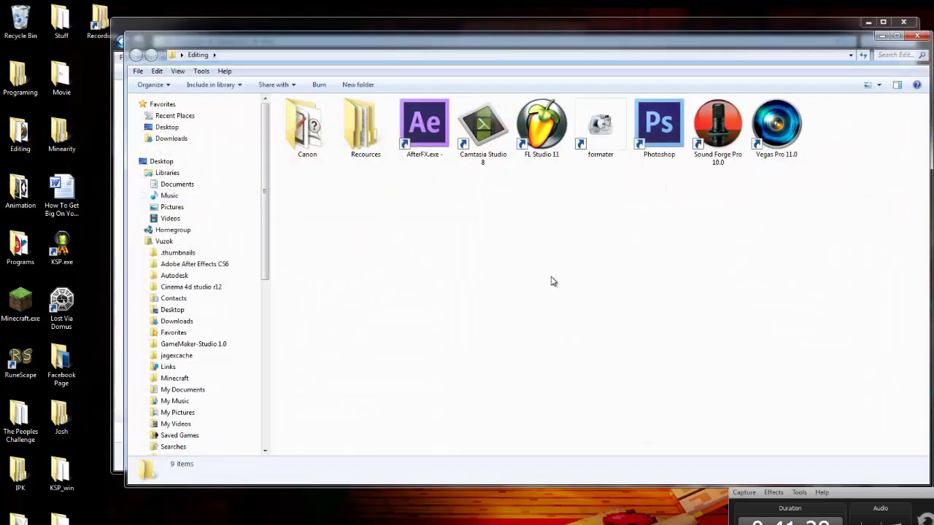
click(488, 135)
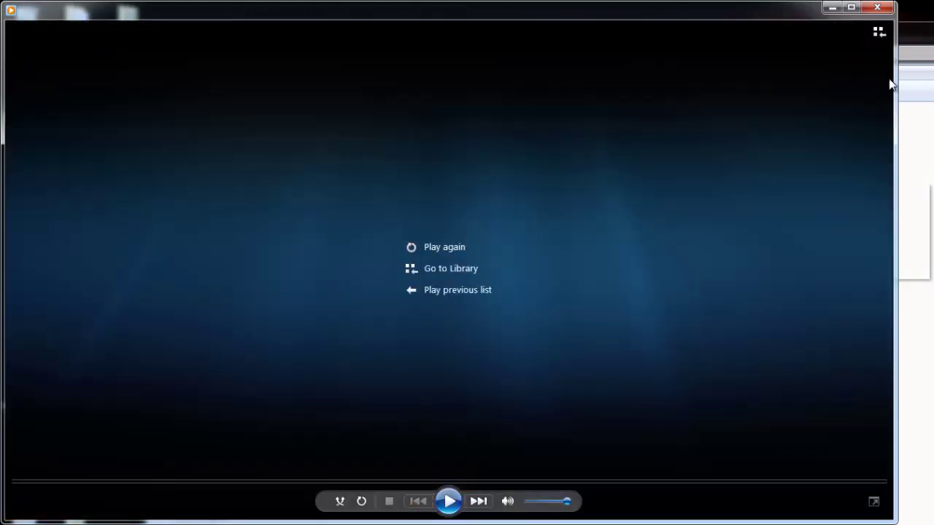
Step: Close the media player, dismiss the Tutorial.avi error dialog and return to the Editing folder
click(876, 9)
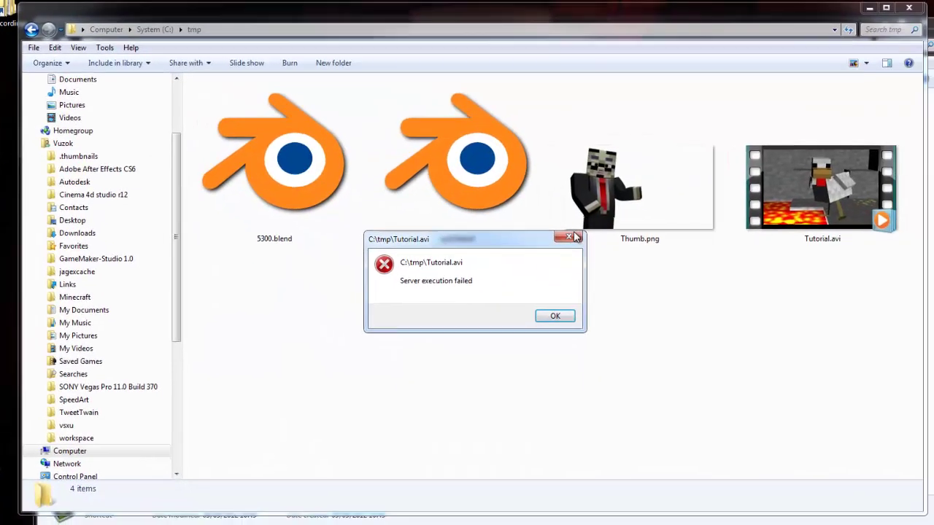
key(Return)
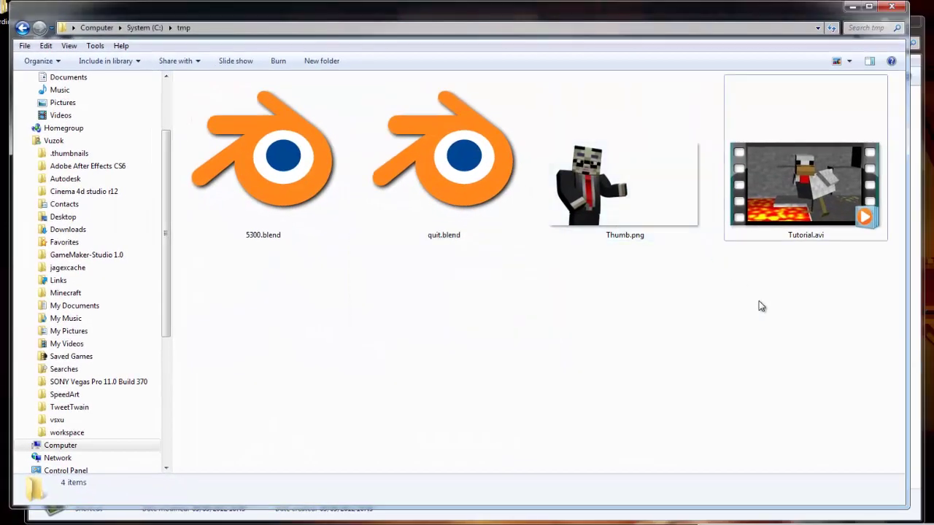
right_click(733, 298)
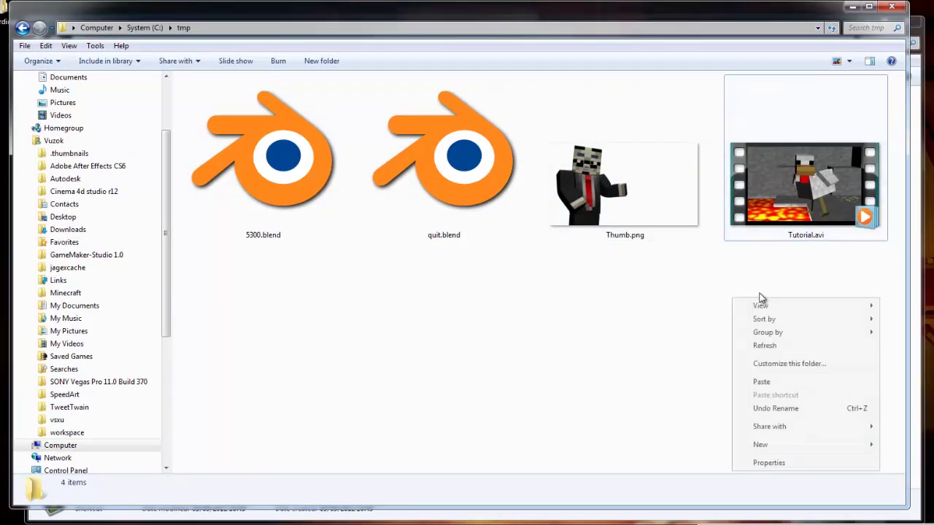
mouse_move(873, 306)
click(904, 319)
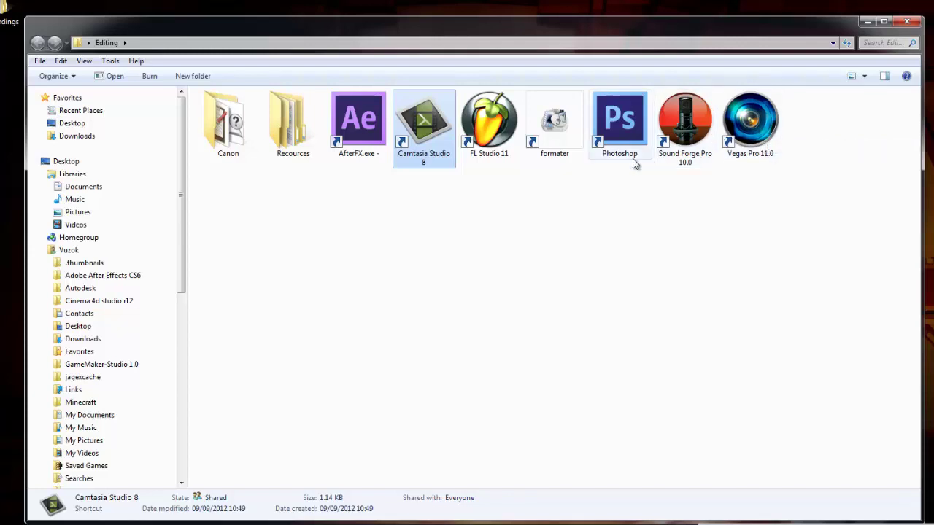
click(421, 192)
click(434, 152)
click(439, 185)
click(438, 160)
Step: Select the AfterFX.exe shortcut in the Editing folder
click(384, 183)
click(369, 147)
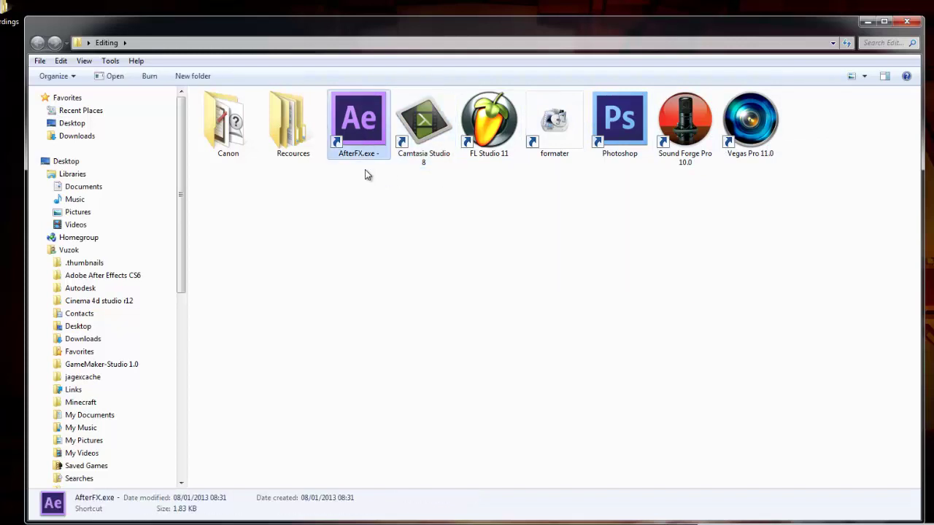
click(365, 170)
click(364, 151)
click(360, 192)
click(376, 142)
click(393, 189)
click(361, 146)
click(379, 185)
click(378, 161)
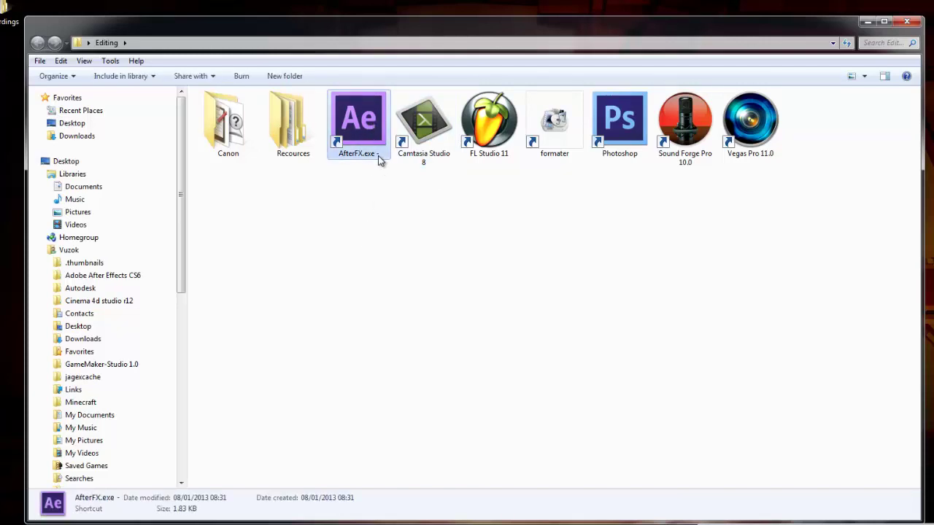
click(396, 191)
click(365, 150)
click(423, 200)
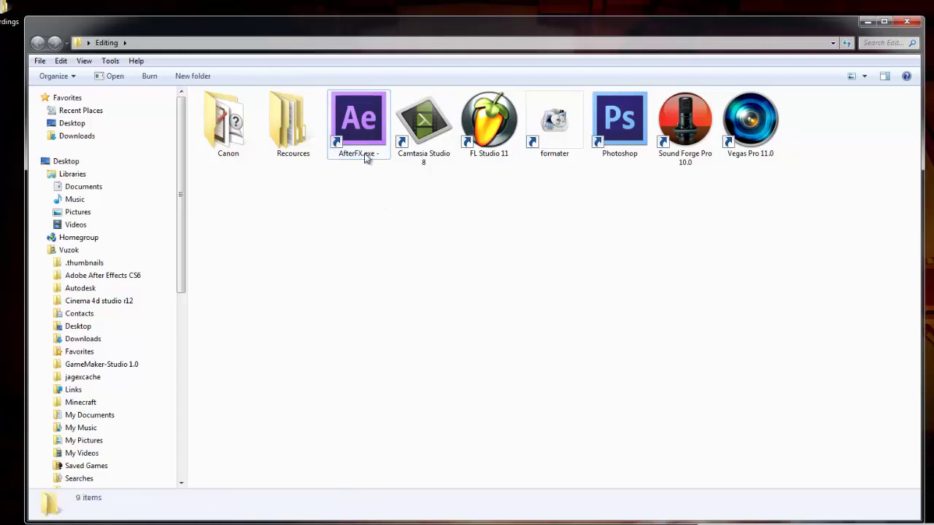
click(365, 158)
click(399, 186)
click(369, 141)
click(404, 179)
click(365, 139)
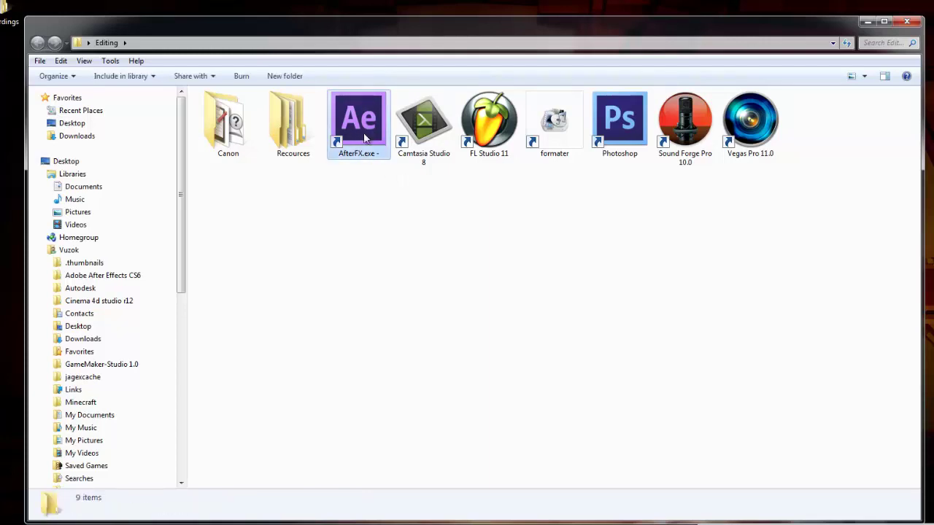
Step: Point out the Vegas Pro 11.0 and Camtasia Studio 8 shortcuts in the Editing folder, clearing each selection
click(401, 177)
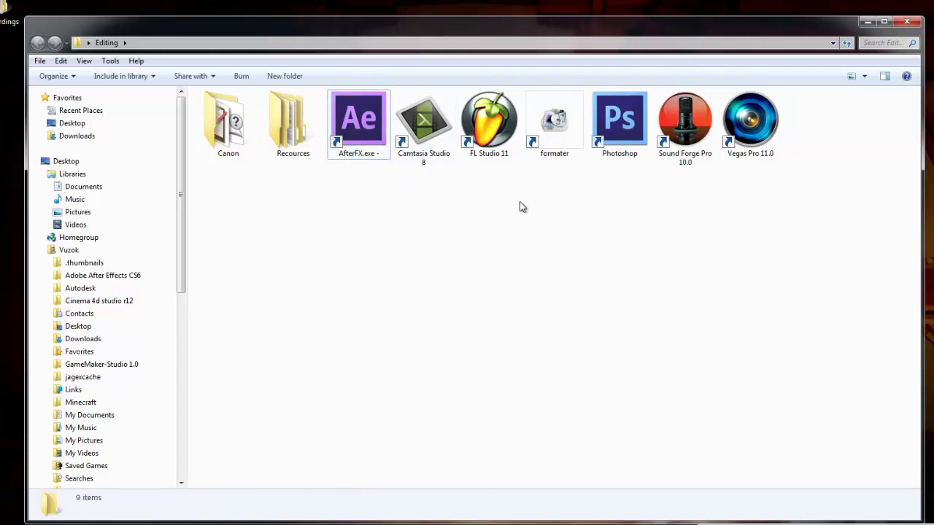
click(771, 146)
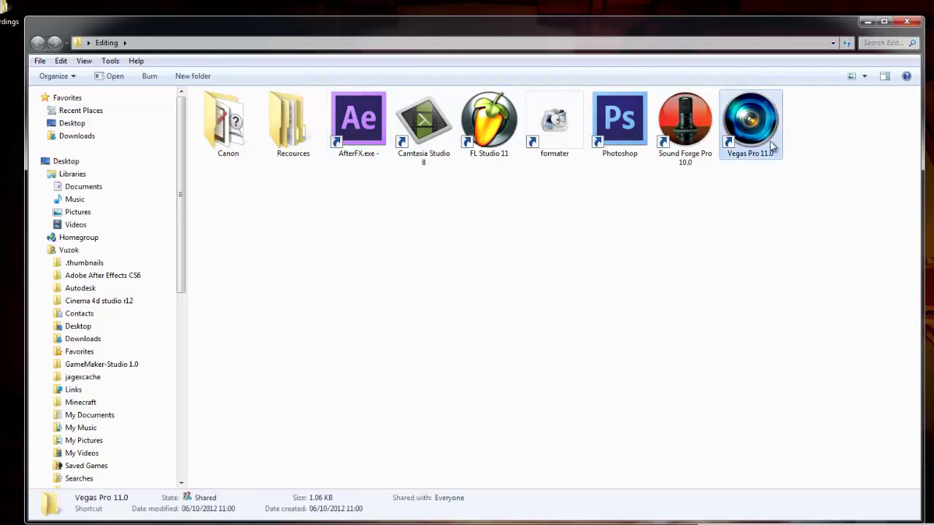
click(690, 216)
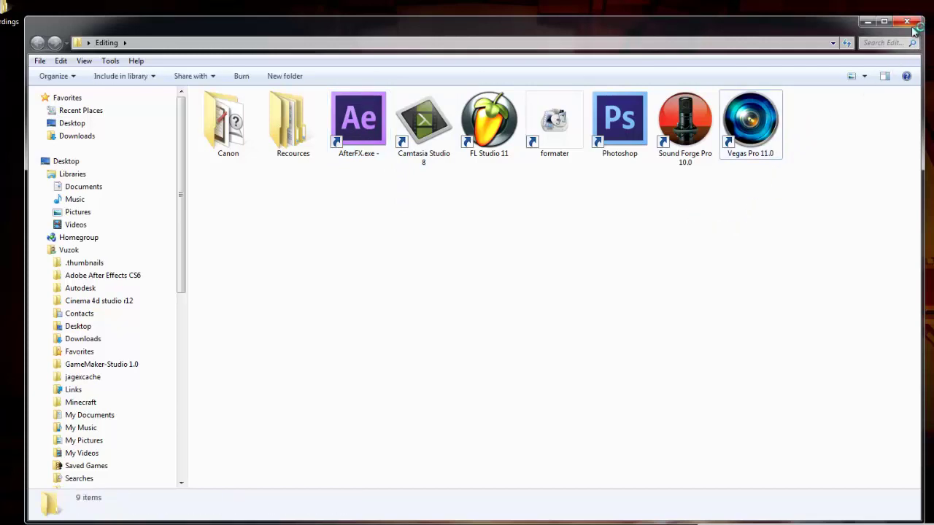
click(424, 120)
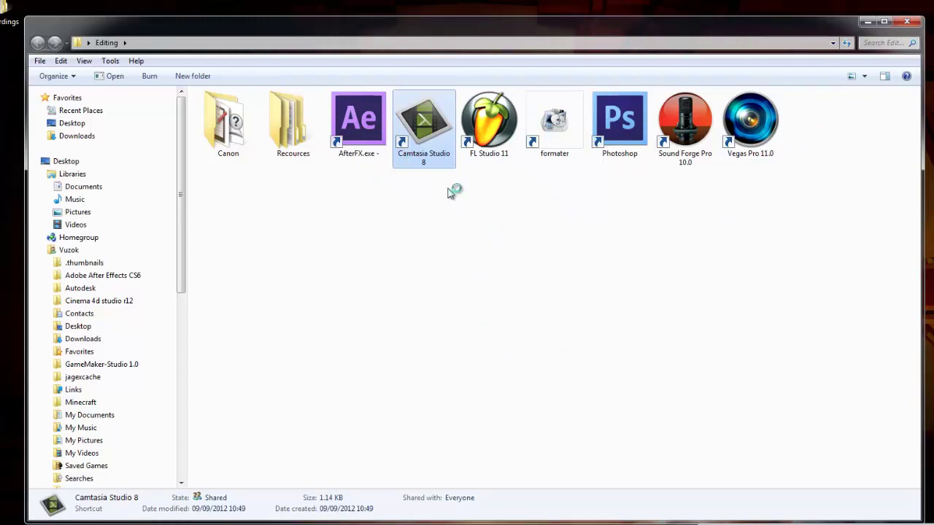
click(438, 210)
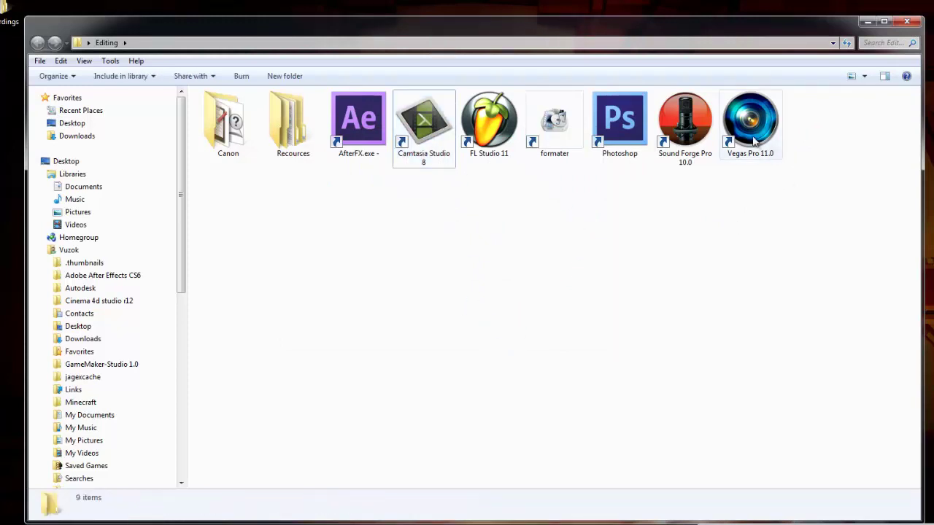
Step: Launch Vegas Pro 11.0 from the Editing folder and close the folder window
click(755, 142)
click(754, 172)
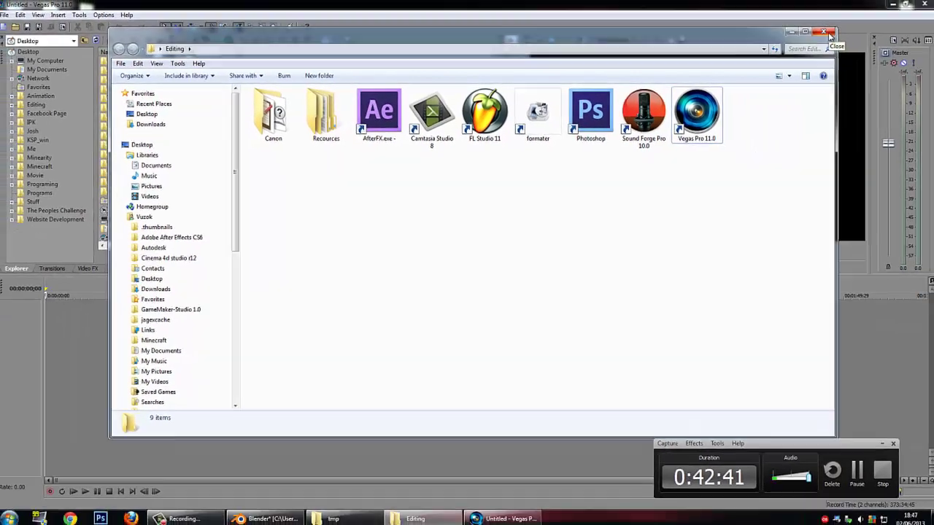
click(912, 24)
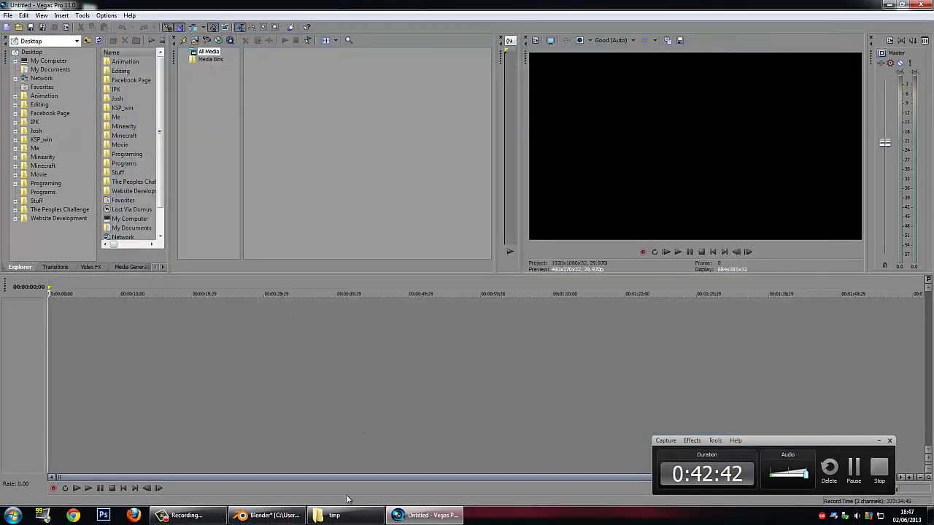
Step: Add Tutorial.avi from the tmp folder to the Vegas Pro timeline, close the folder and place the clip at the timeline start
click(334, 515)
drag(419, 106, 309, 463)
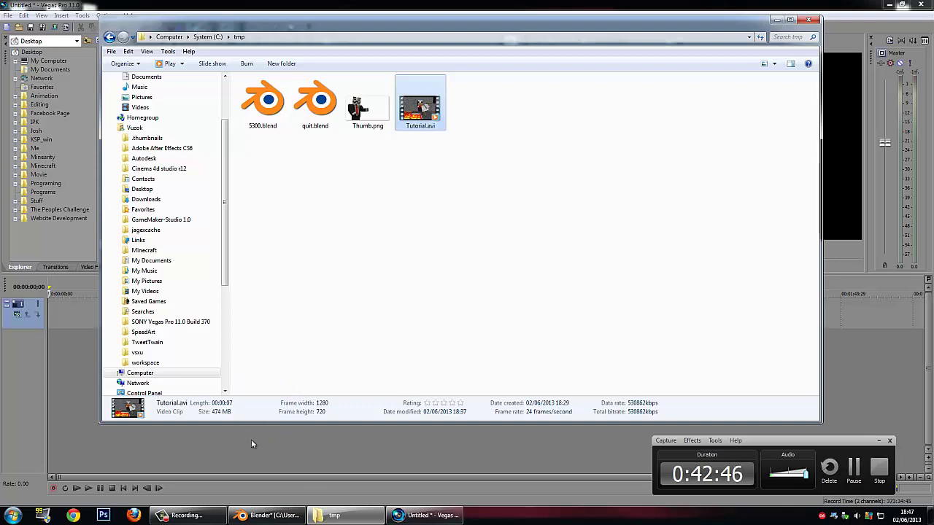
click(810, 19)
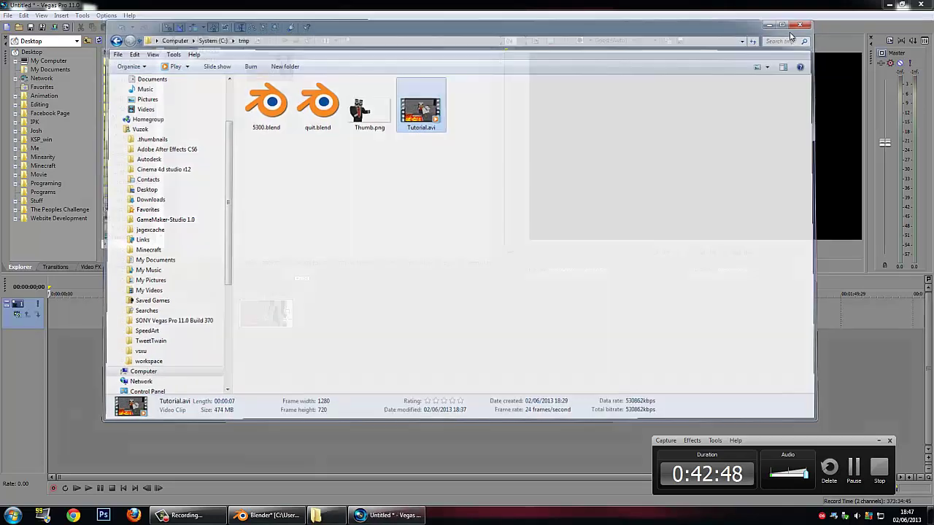
drag(244, 319, 63, 323)
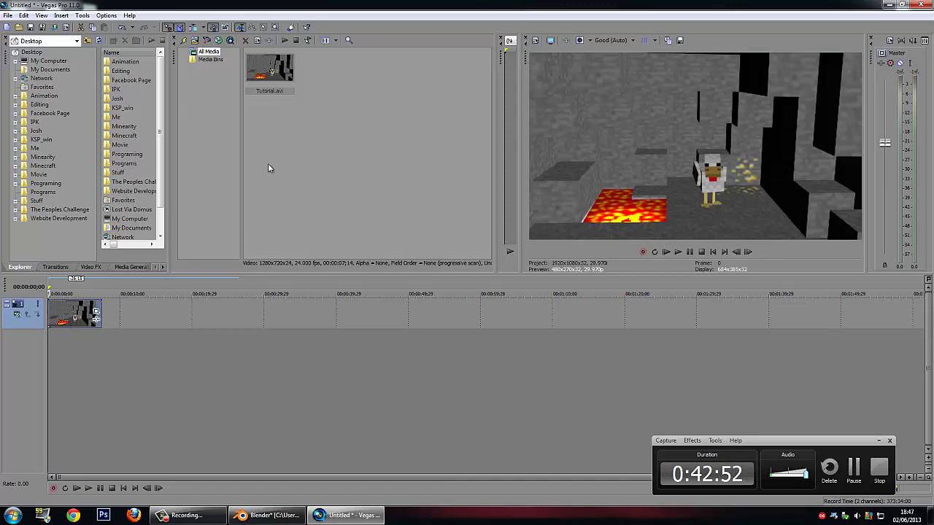
Step: Move the playhead to 00:00:06;00 and add the Sony Color Balance effect to the Tutorial clip
click(91, 320)
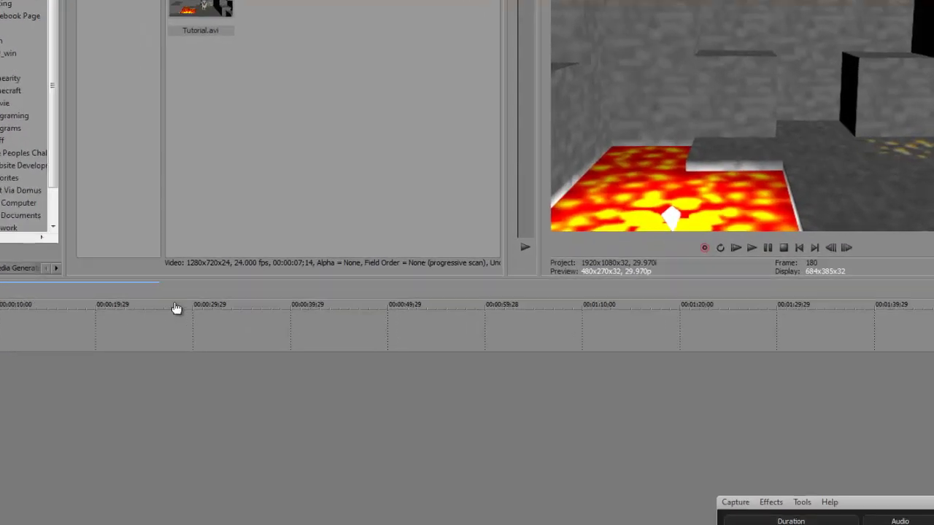
click(96, 312)
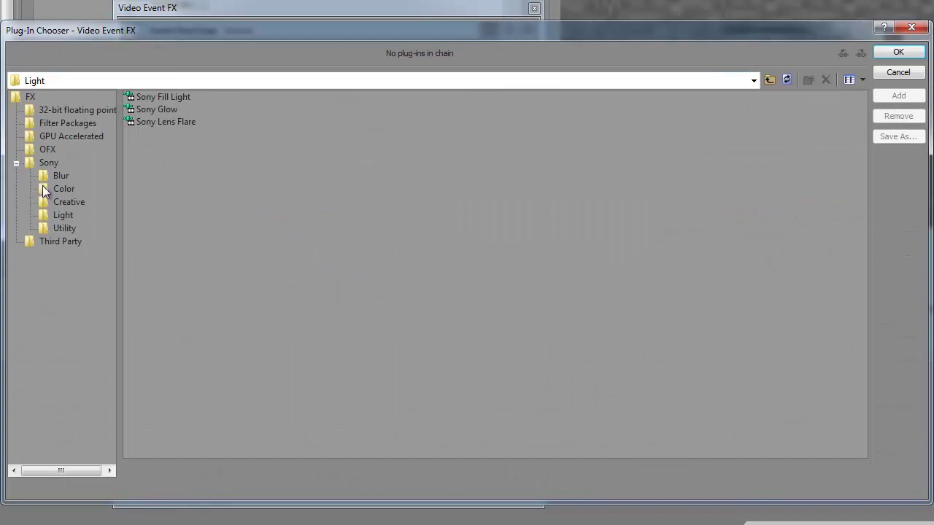
click(63, 188)
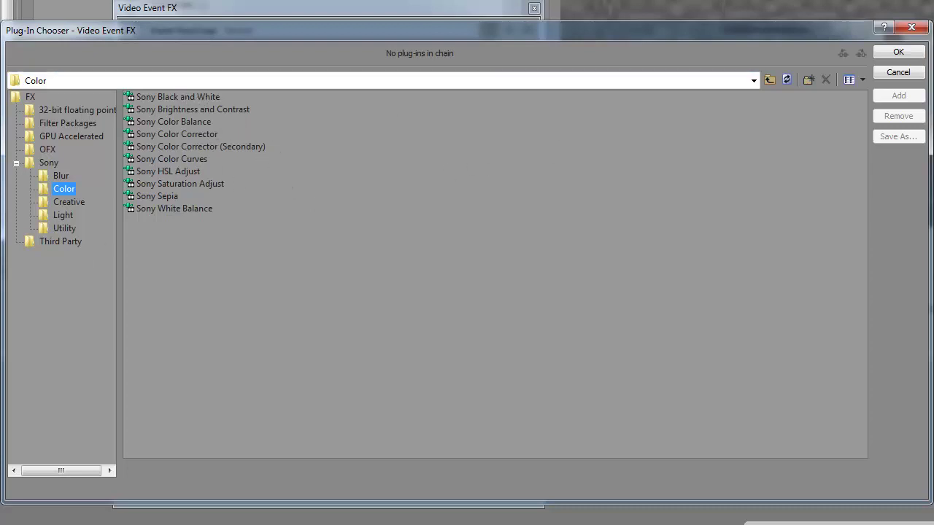
double_click(191, 122)
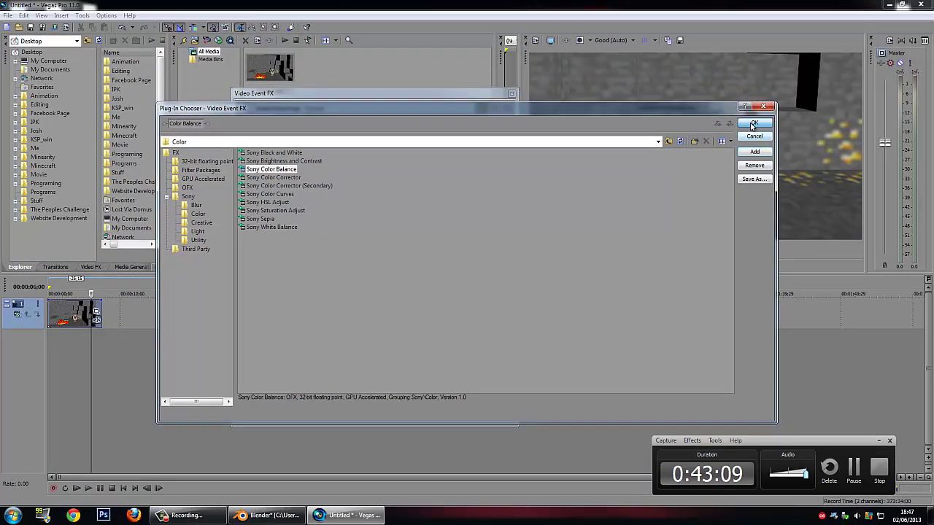
click(754, 124)
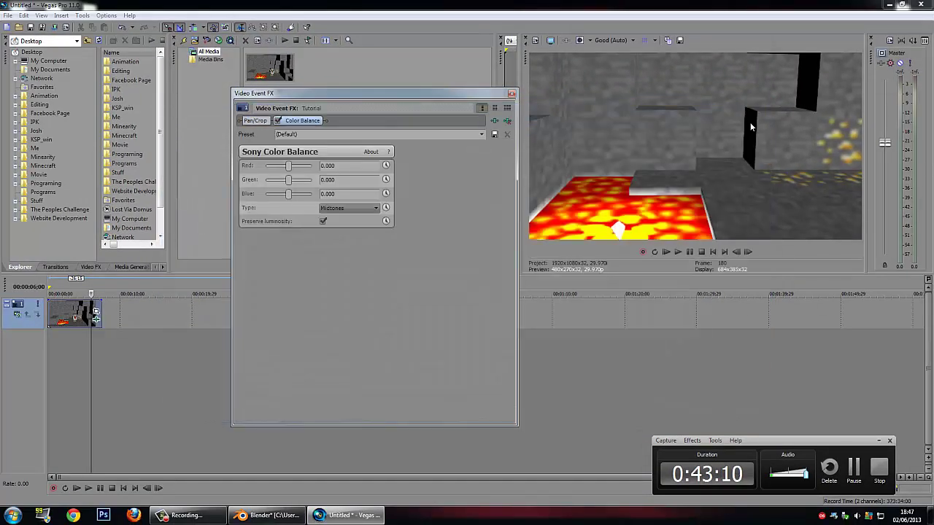
Step: Set the Color Balance red value to 0.016 and move the playhead back to frame 38 of the clip
drag(288, 169, 289, 169)
click(68, 339)
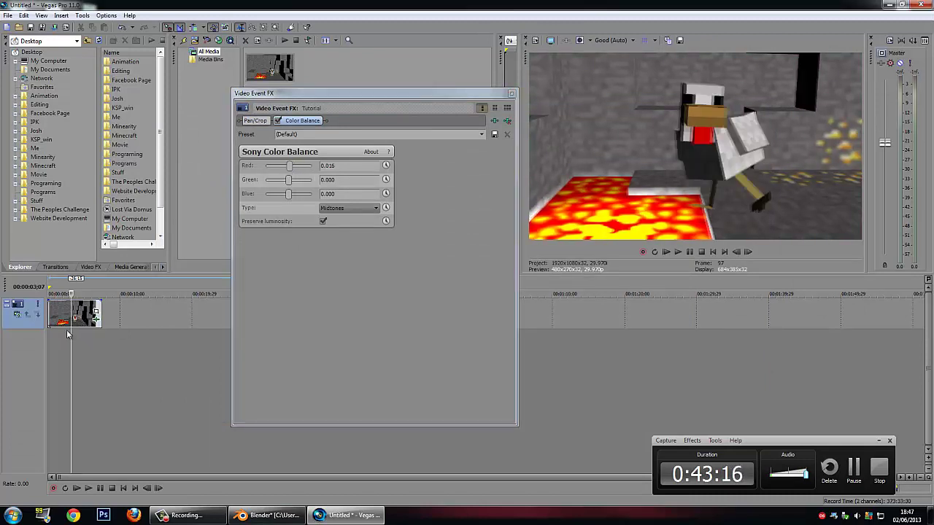
click(62, 339)
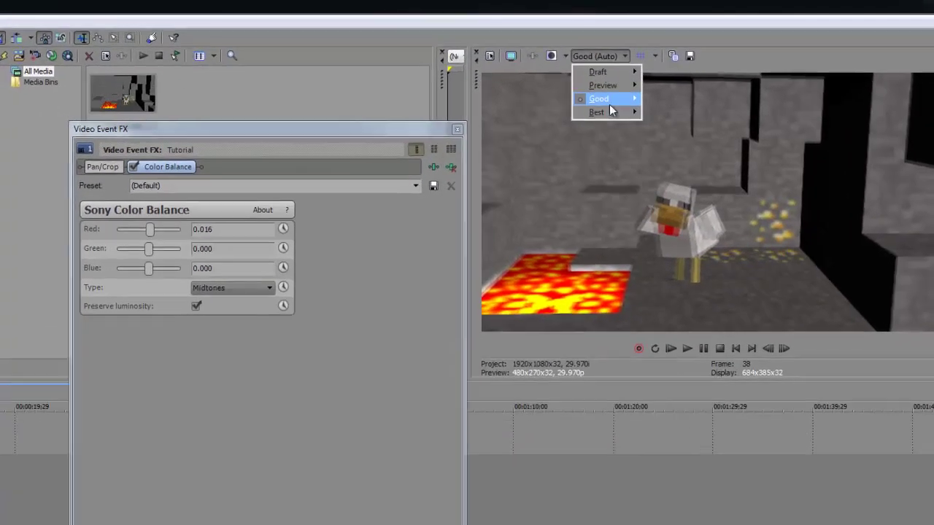
Step: Set the video preview quality to Best (Full), trying Best (Auto) first
mouse_move(611, 111)
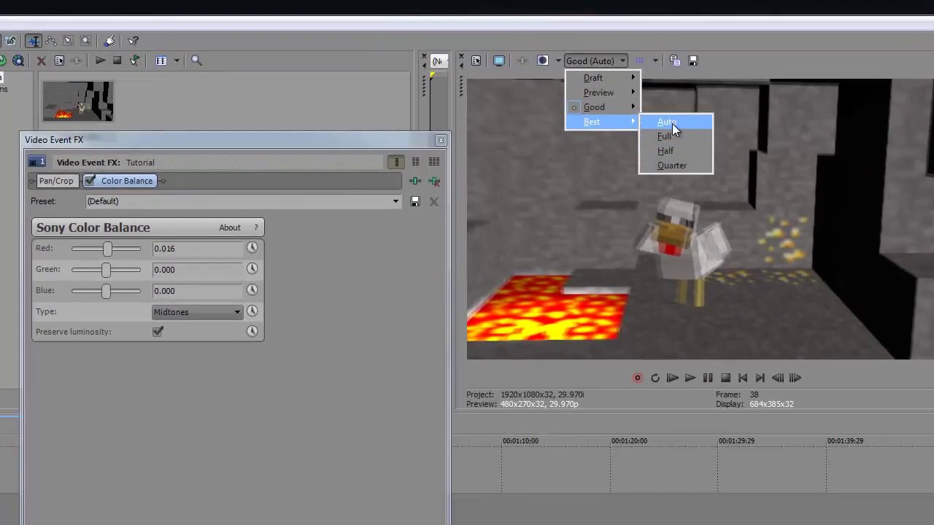
click(669, 123)
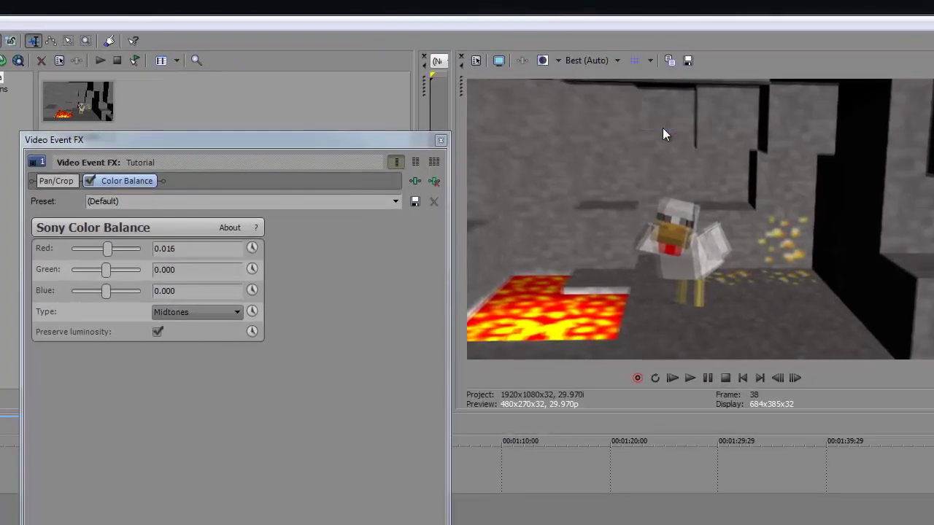
click(596, 62)
mouse_move(622, 120)
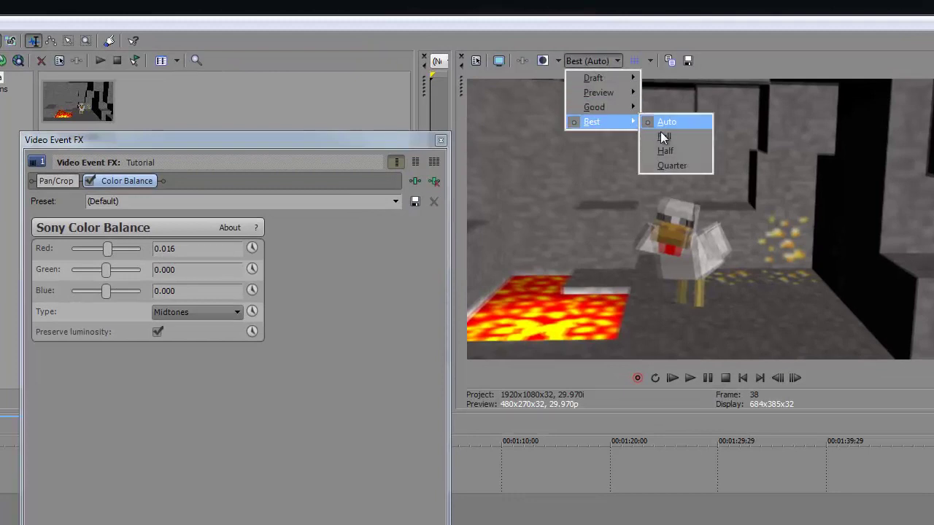
click(661, 134)
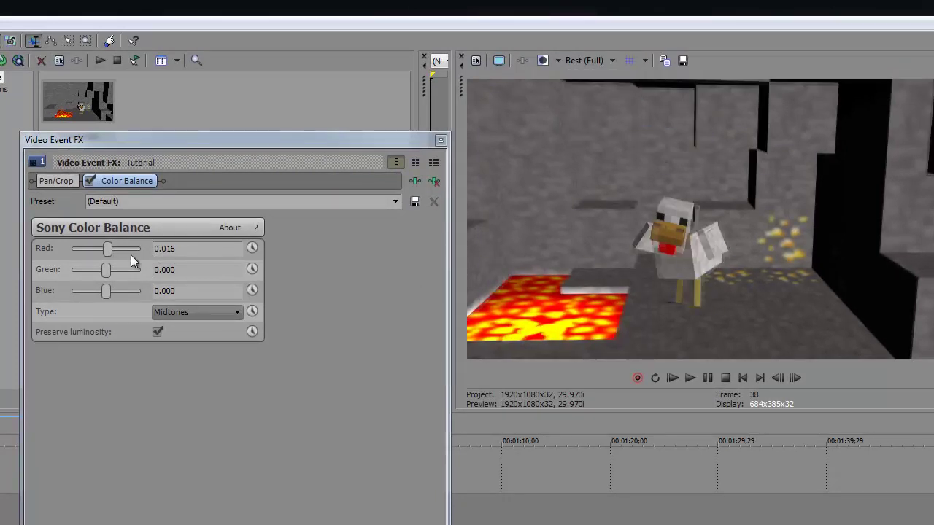
Step: Set the clip's Color Balance to red -0.005, green -0.016 and blue 0.037, and close the effect settings
mouse_move(108, 249)
mouse_down()
mouse_move(170, 258)
mouse_move(101, 252)
mouse_move(108, 261)
mouse_up()
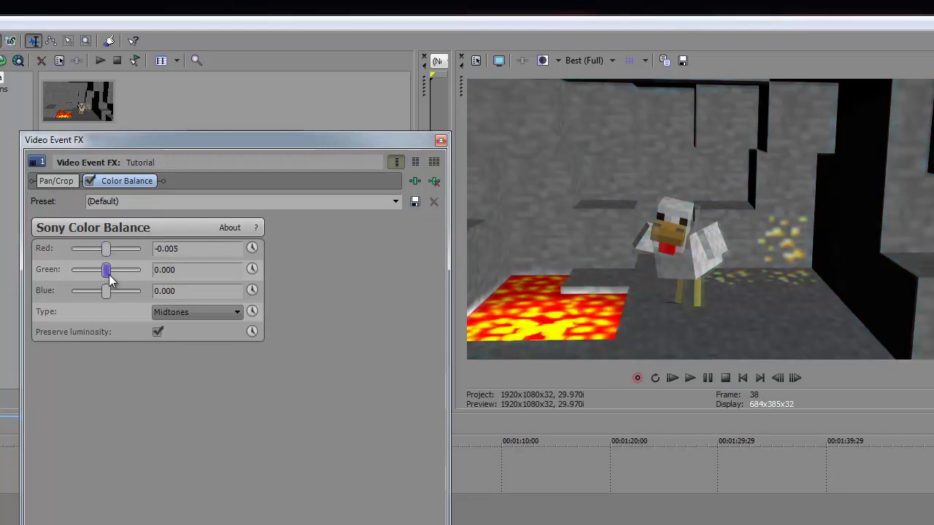
drag(105, 274, 109, 293)
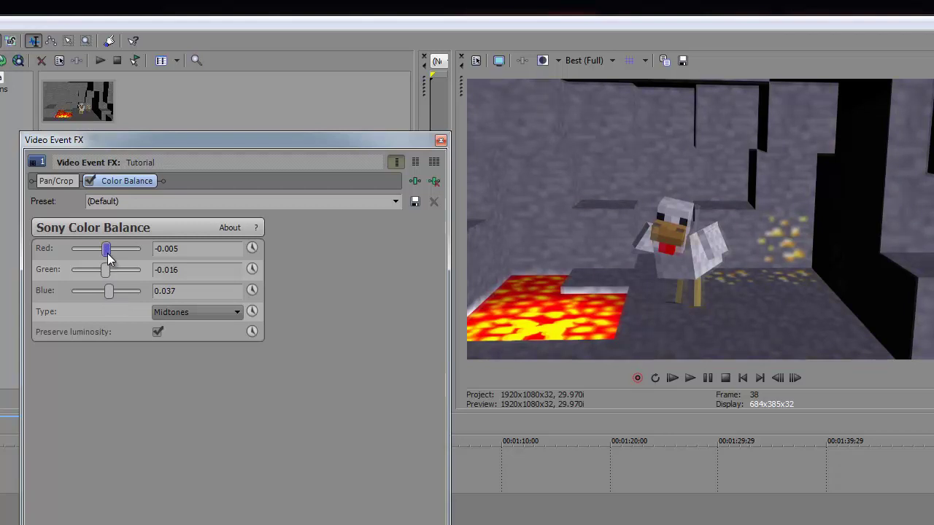
drag(107, 255, 105, 270)
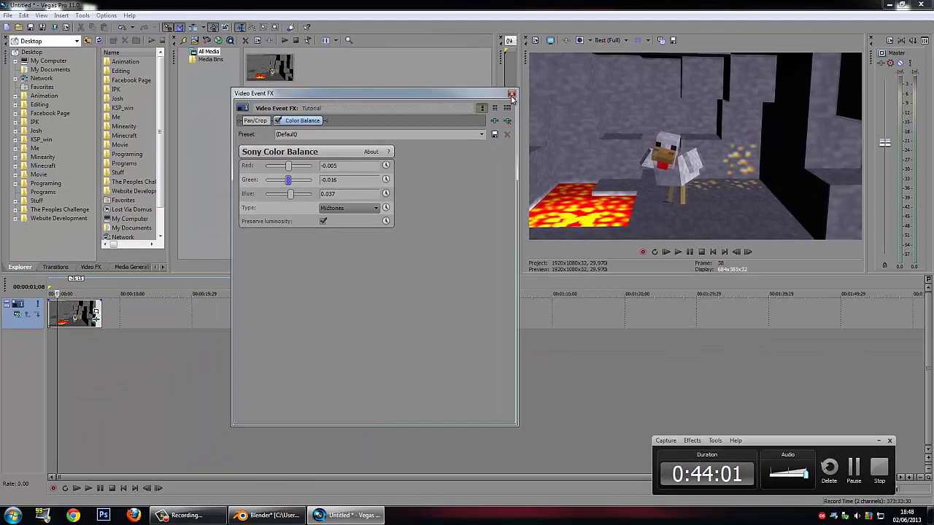
click(488, 109)
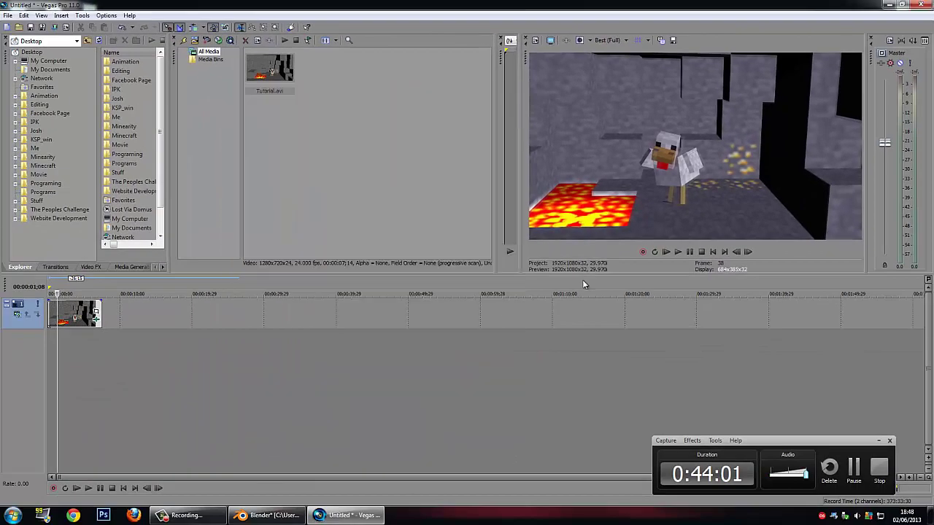
Step: Play the color-balanced clip in the video preview and pause it near the end
click(675, 253)
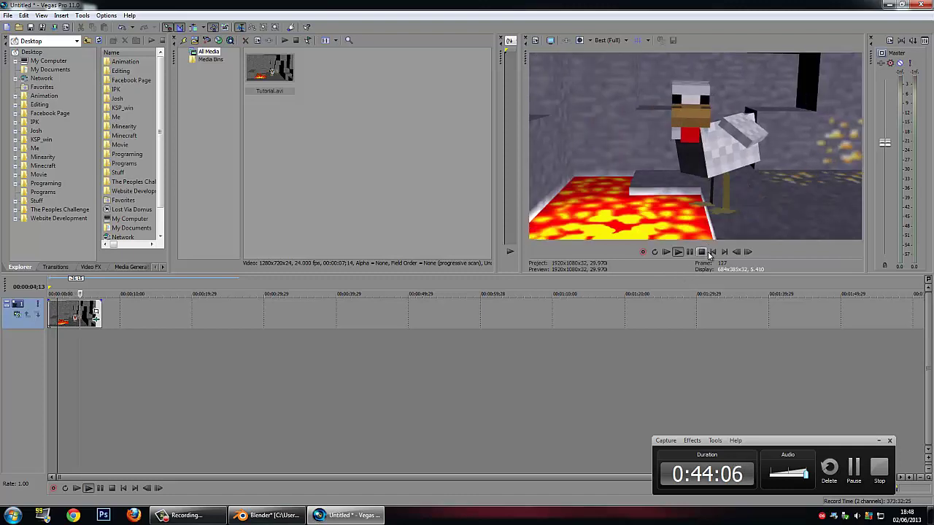
click(689, 252)
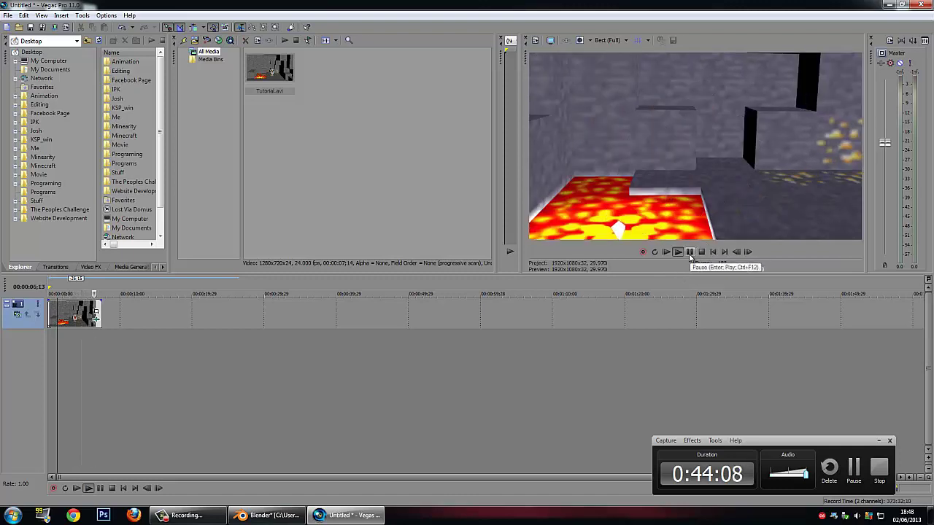
Step: Open the Computer window and return the Vegas Pro playhead to the start of the timeline
click(12, 515)
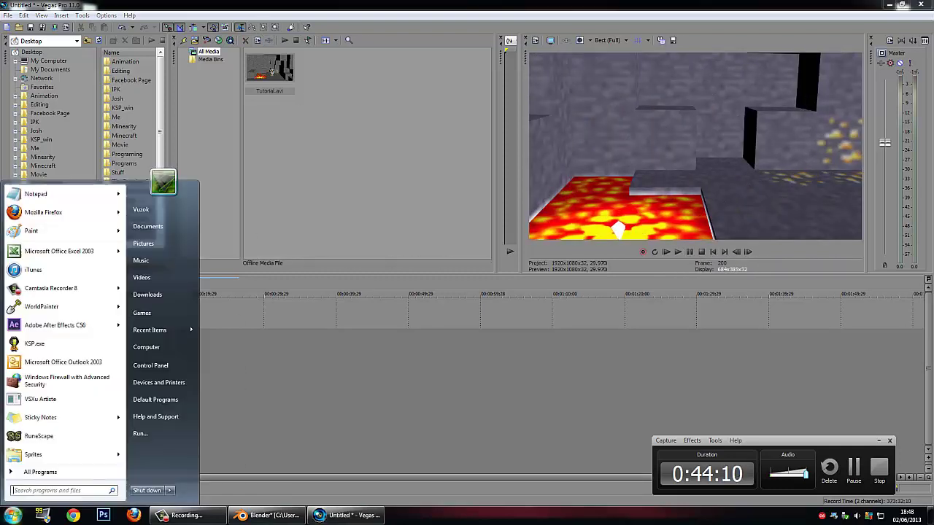
text(t)
key(BackSpace)
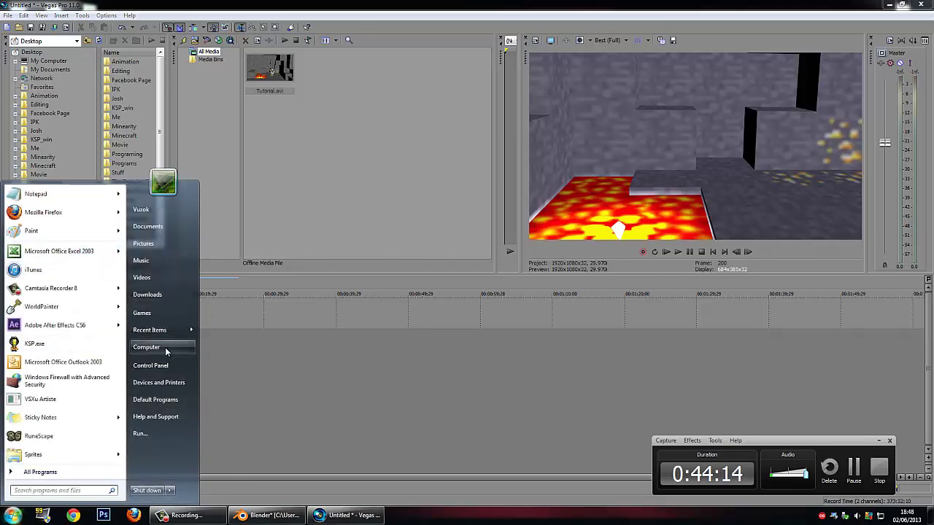
click(167, 352)
click(49, 351)
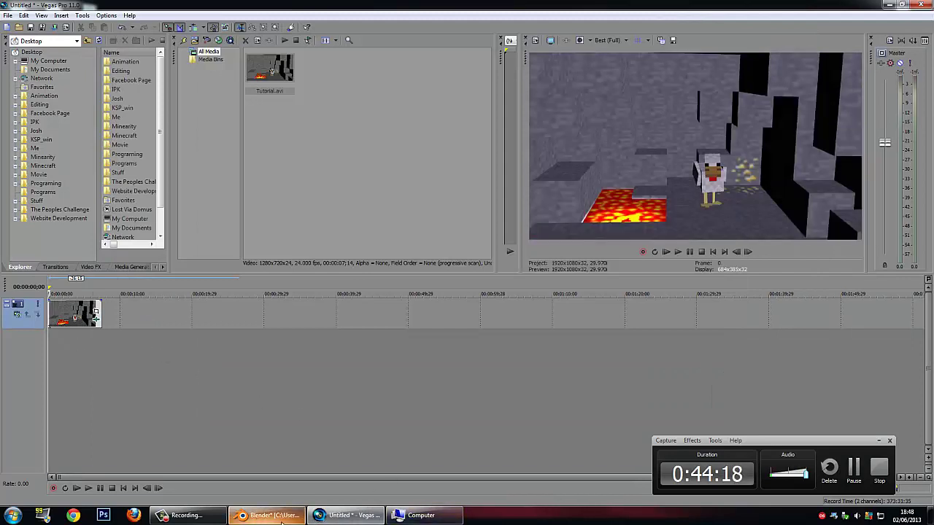
Step: Open Tutorial.avi from the tmp folder on drive C in the media player and stop its playback
click(421, 515)
double_click(312, 100)
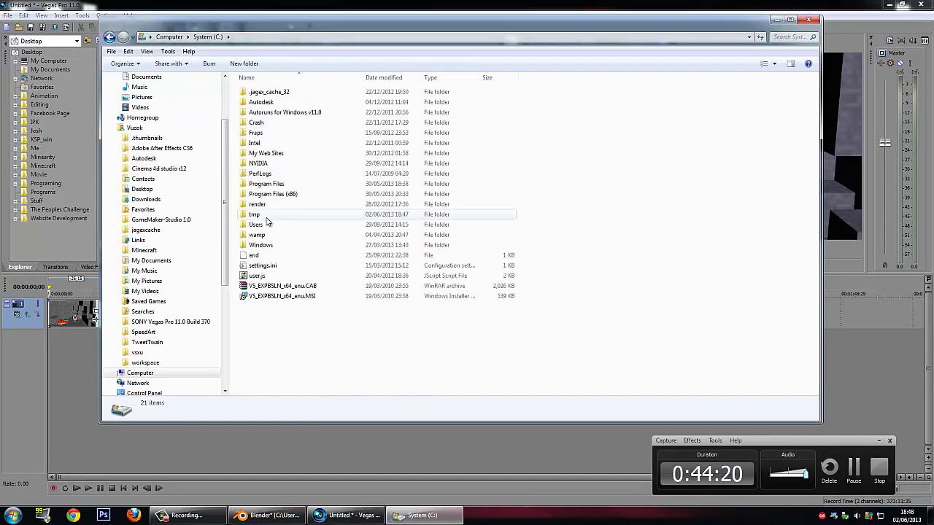
double_click(267, 213)
double_click(397, 124)
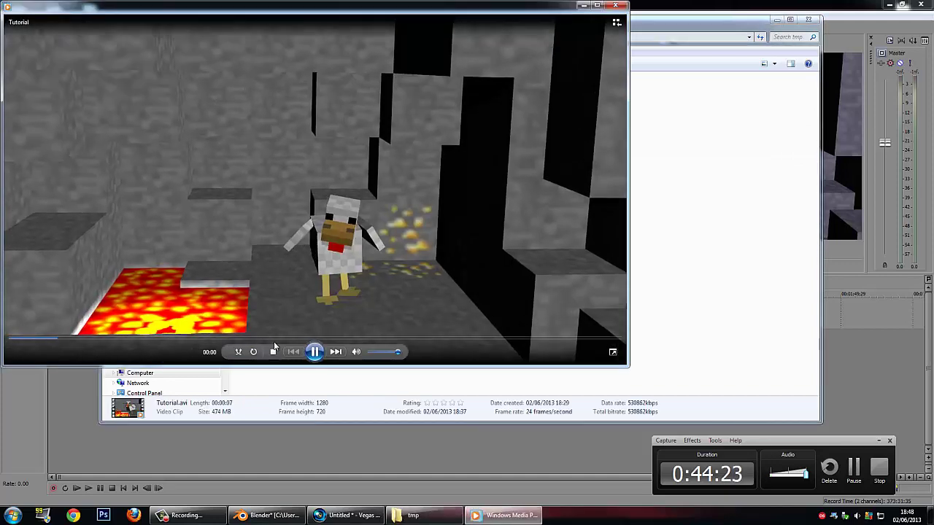
click(273, 352)
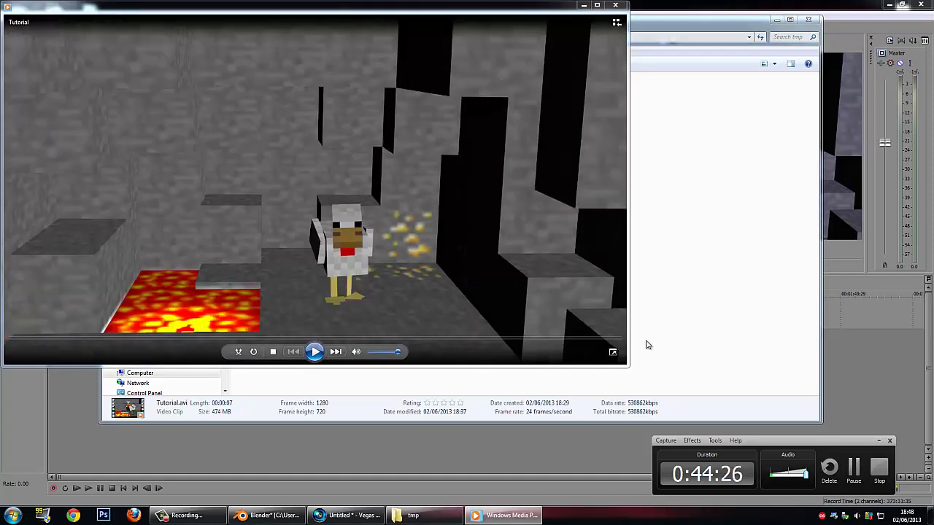
Step: Shrink the media player, close the tmp folder and place the player beside the Vegas Pro preview for comparison
drag(626, 367, 410, 254)
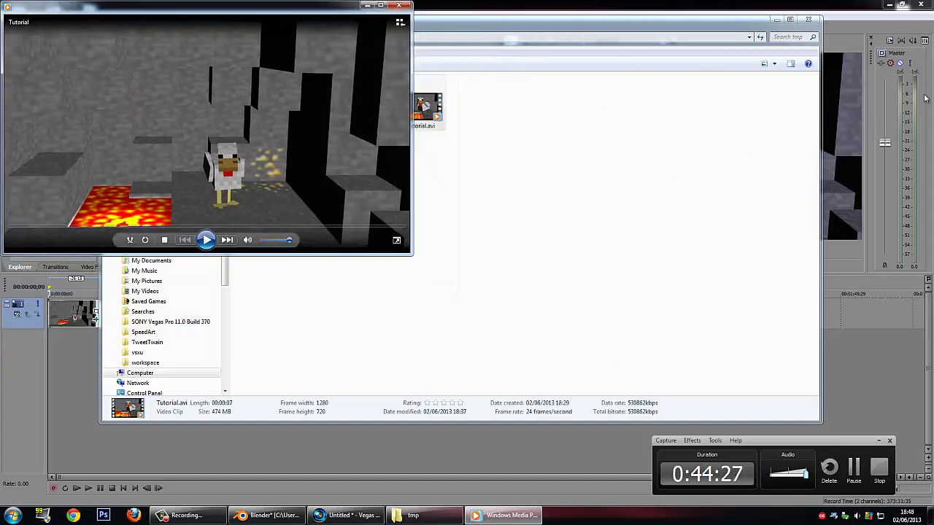
click(809, 20)
drag(264, 7, 381, 27)
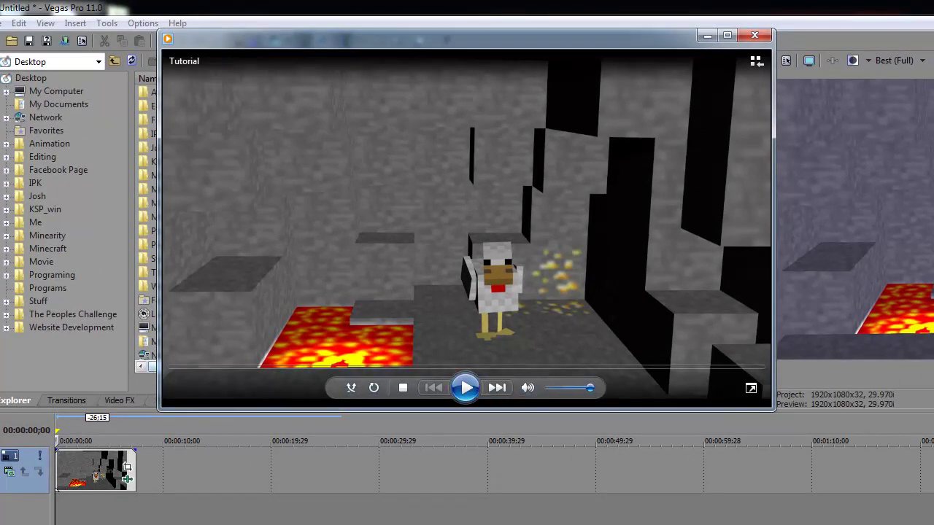
Step: Play the original video, then play and pause the color-balanced clip with the preview quality set to Good (Auto)
click(465, 388)
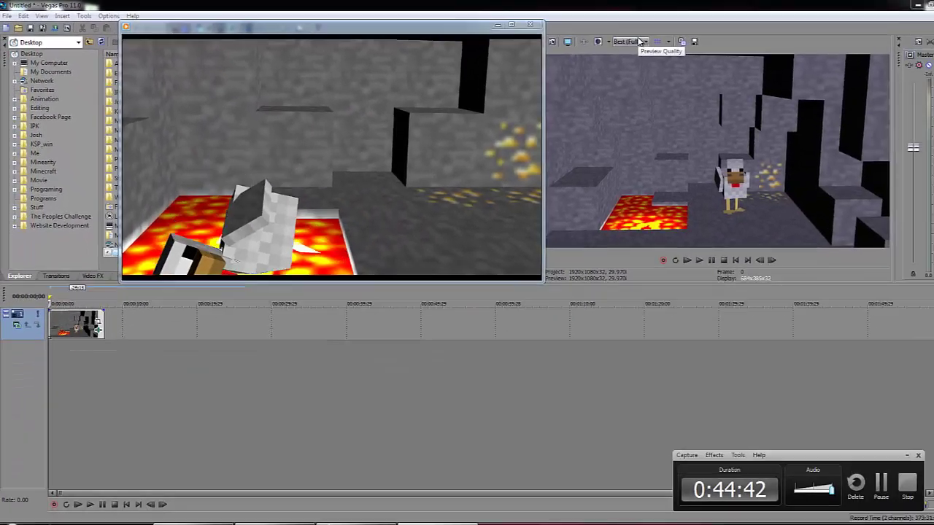
click(638, 41)
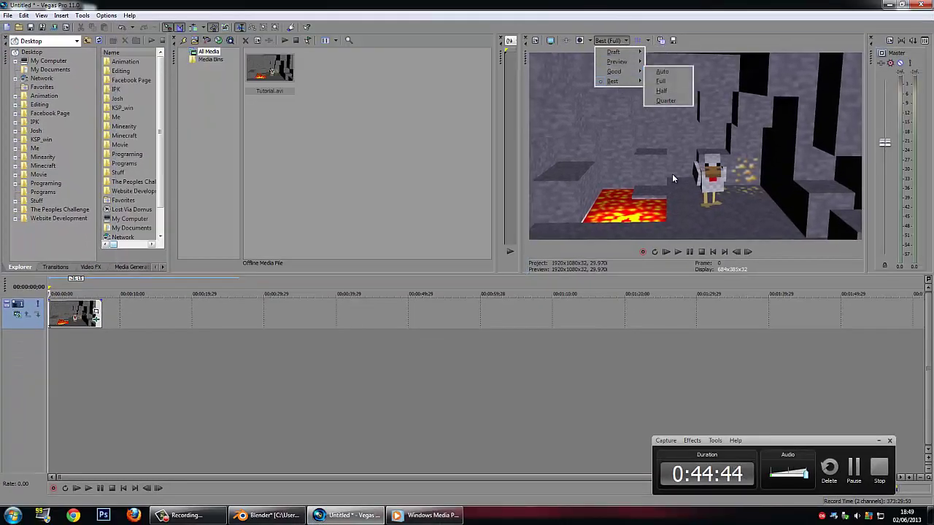
click(656, 71)
click(678, 251)
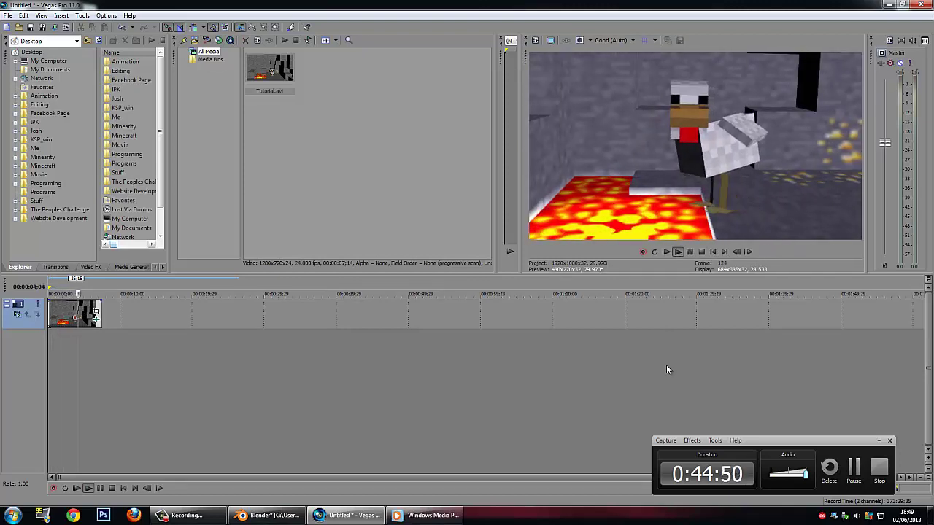
click(690, 252)
Step: Close the media player and return the timeline playhead to the start
click(442, 513)
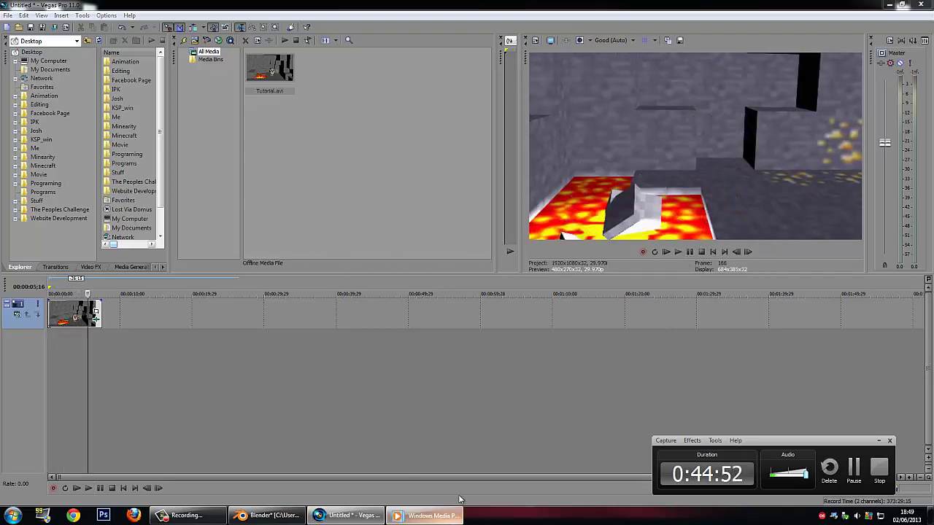
click(514, 24)
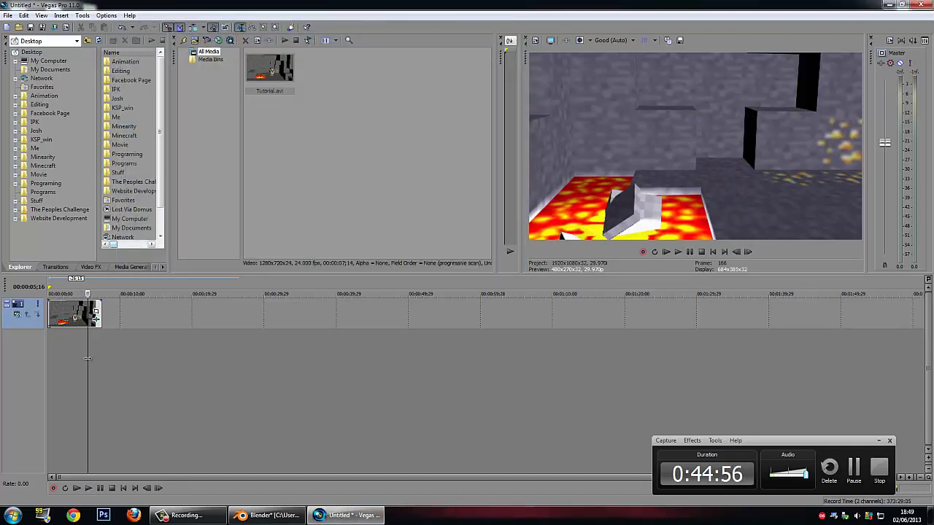
drag(88, 358, 49, 351)
Step: Add two instances of the Sony Glow effect from the Light category to the Tutorial clip's effect chain
click(96, 320)
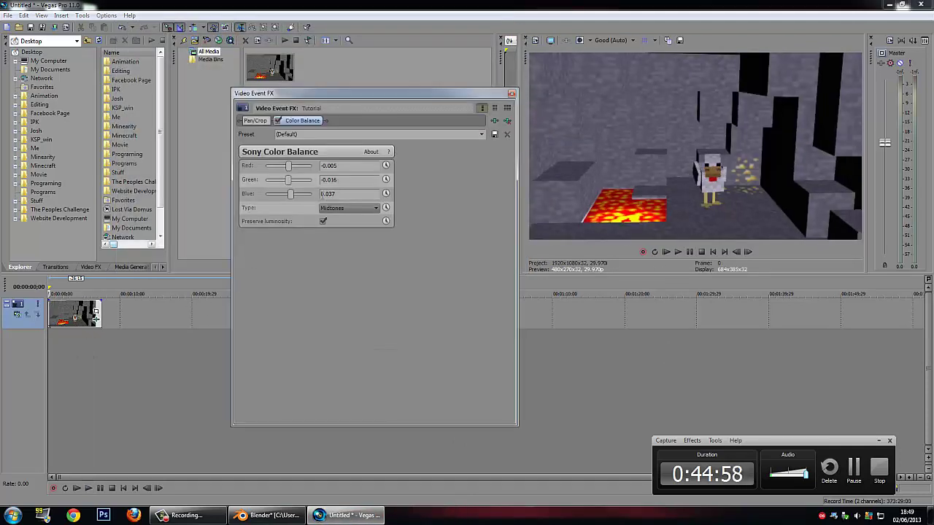
click(494, 120)
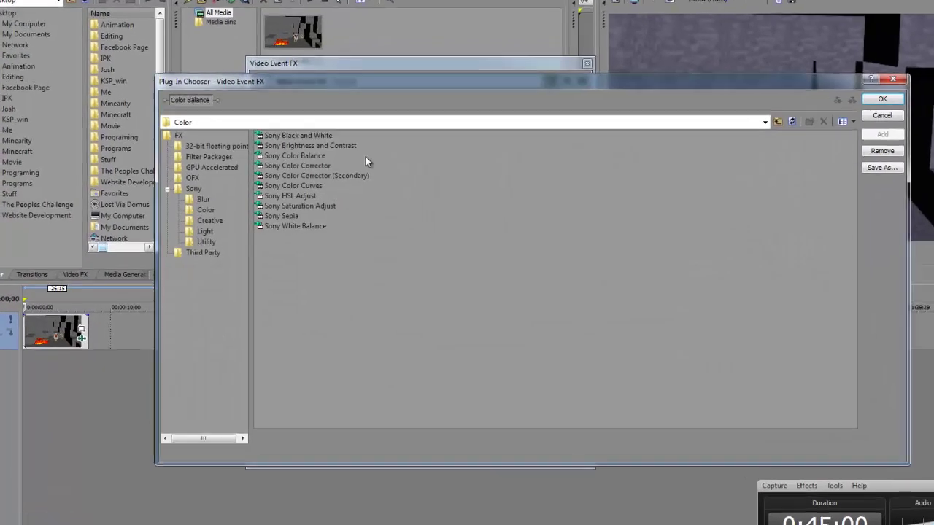
drag(641, 83, 501, 62)
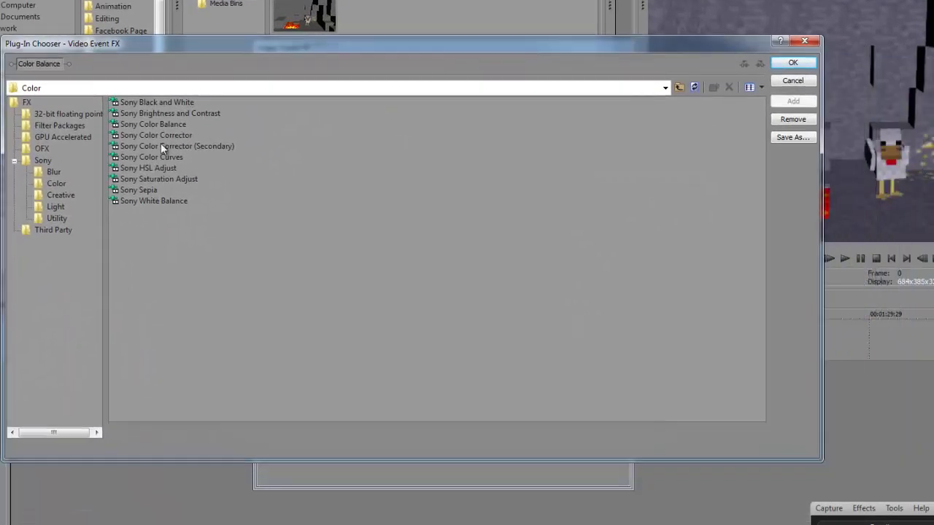
click(61, 195)
click(65, 206)
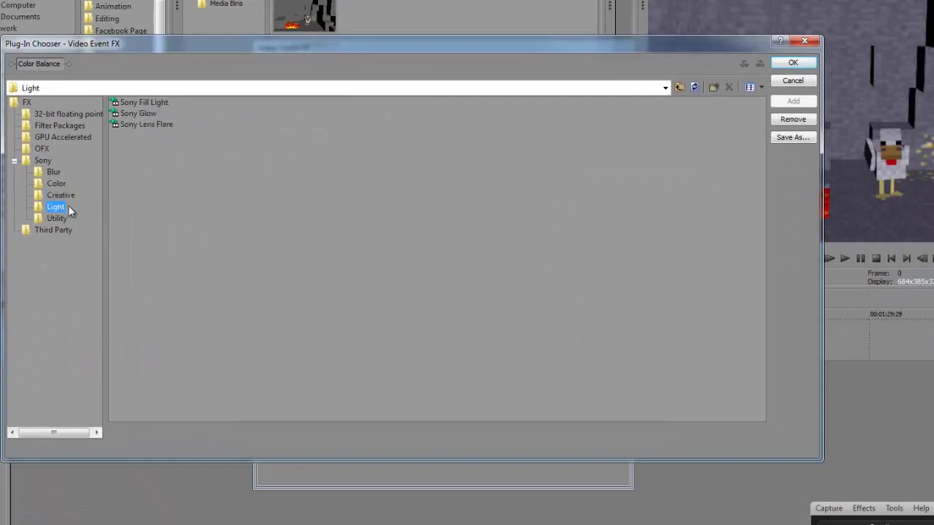
double_click(152, 113)
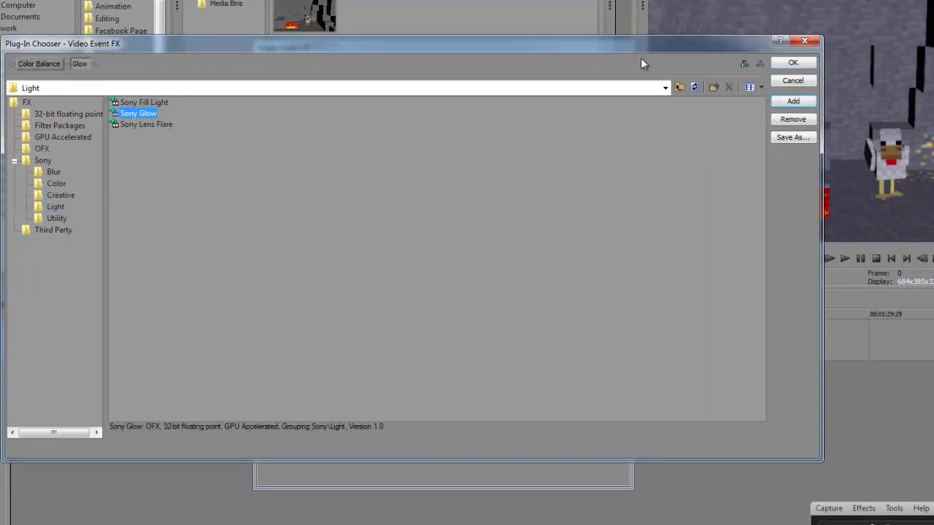
drag(643, 45, 684, 107)
drag(717, 137, 780, 205)
click(897, 231)
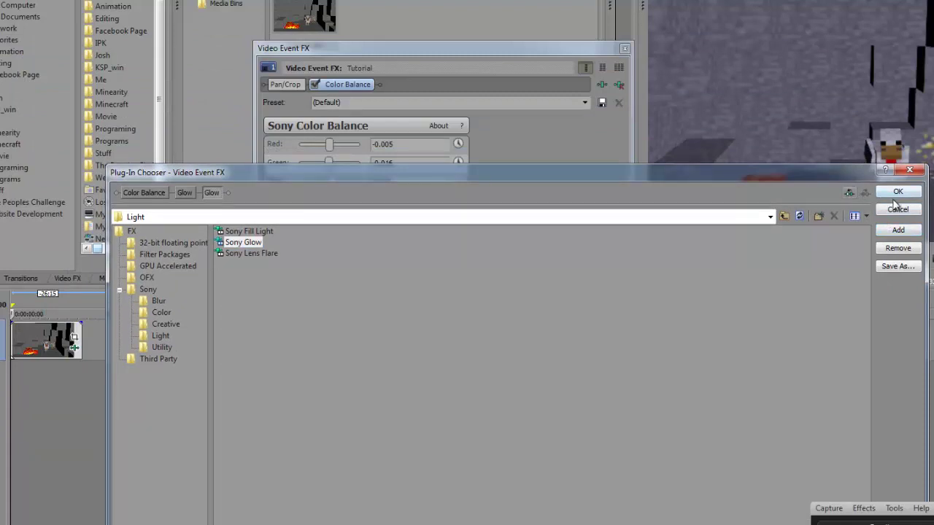
click(897, 192)
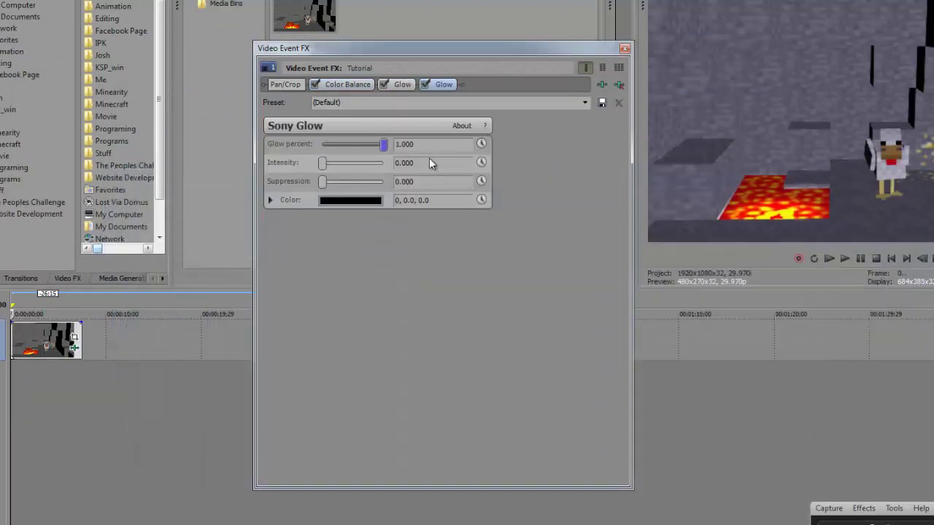
Step: Give the second Glow effect a glow percent of 0.147, suppression of 0.126 and an orange color of HSV 32, 1.0, 1.0
drag(384, 143, 291, 197)
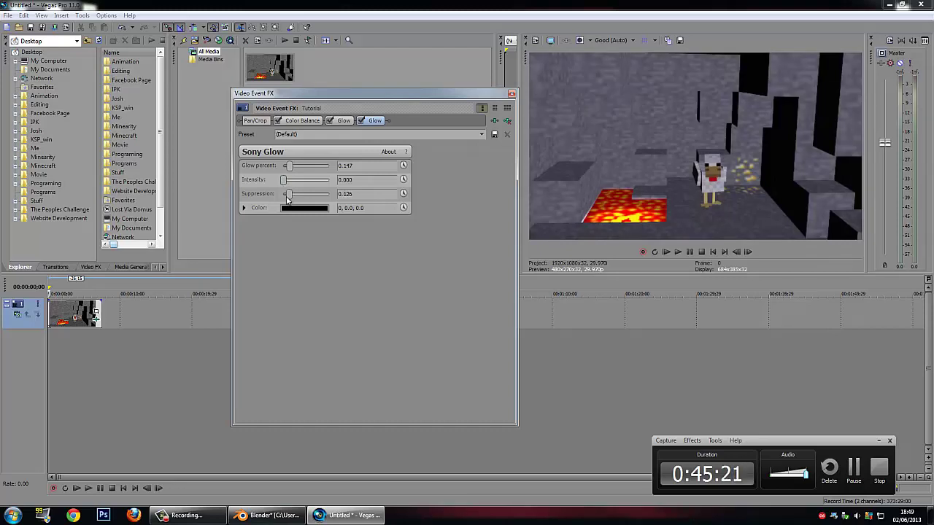
click(289, 209)
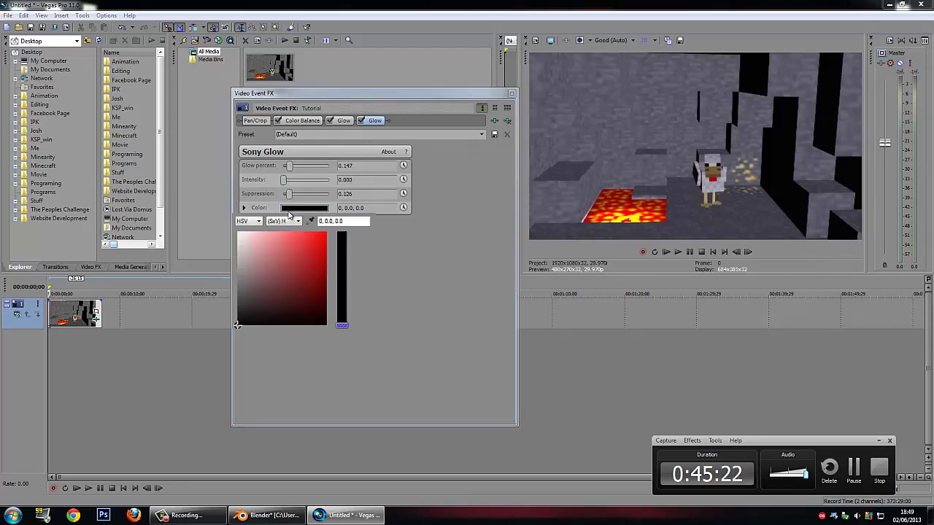
mouse_move(343, 326)
mouse_down()
mouse_move(345, 310)
mouse_move(346, 323)
mouse_up()
drag(306, 251, 380, 236)
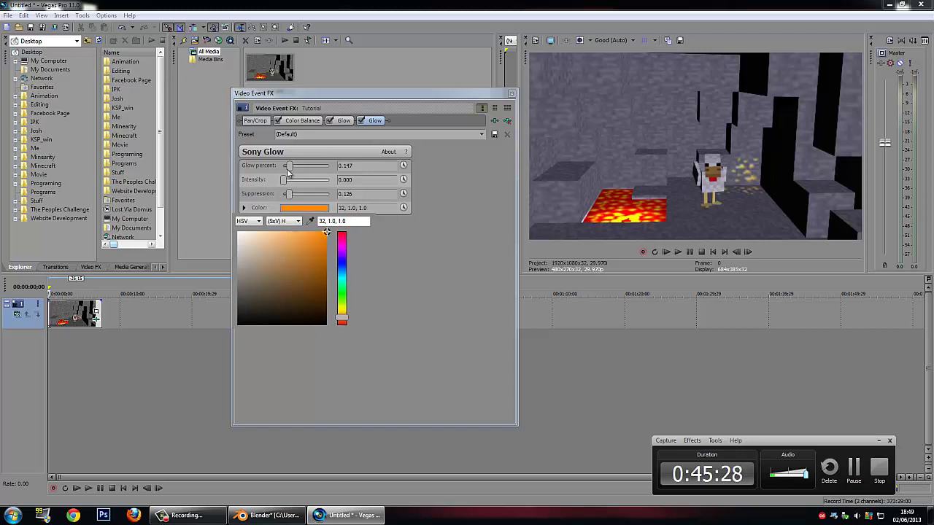
Step: Raise the second Glow effect's glow percent to 1.000 and set its intensity to 1.000
drag(289, 170, 356, 170)
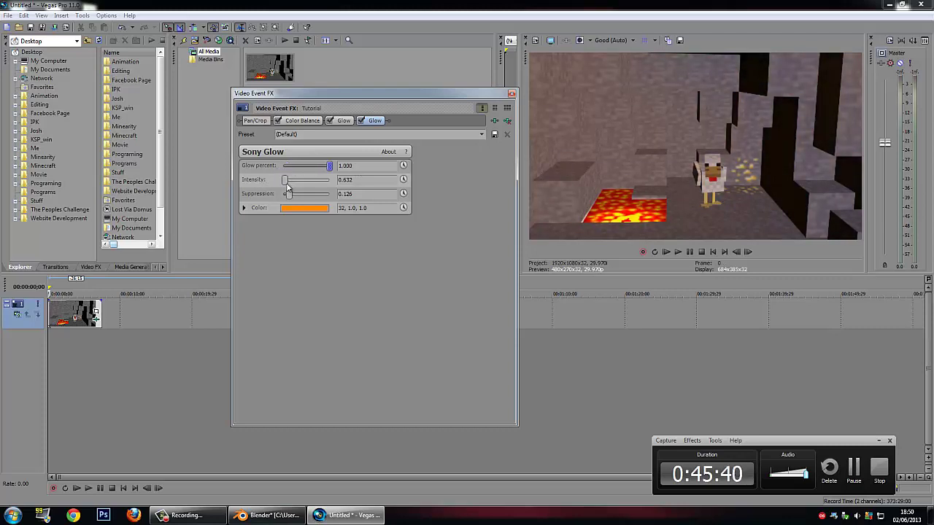
drag(285, 182, 290, 182)
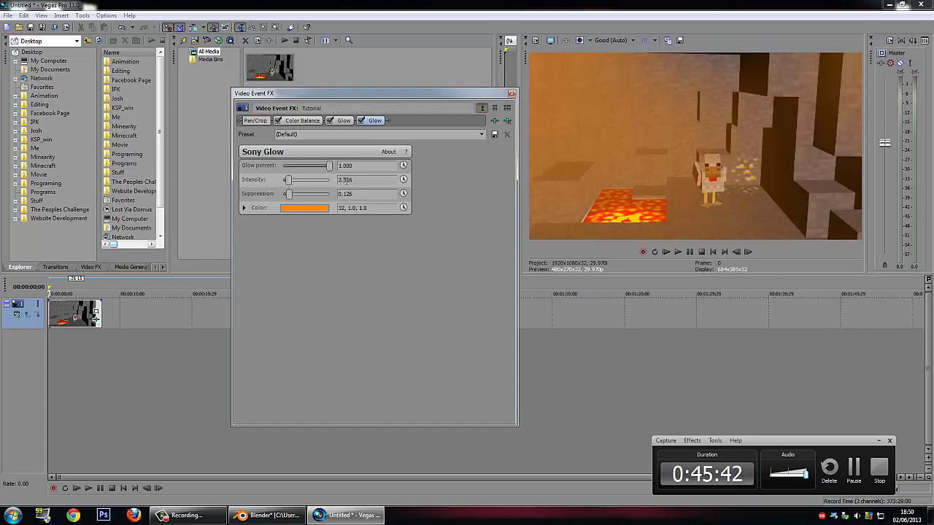
drag(321, 182, 332, 179)
key(Return)
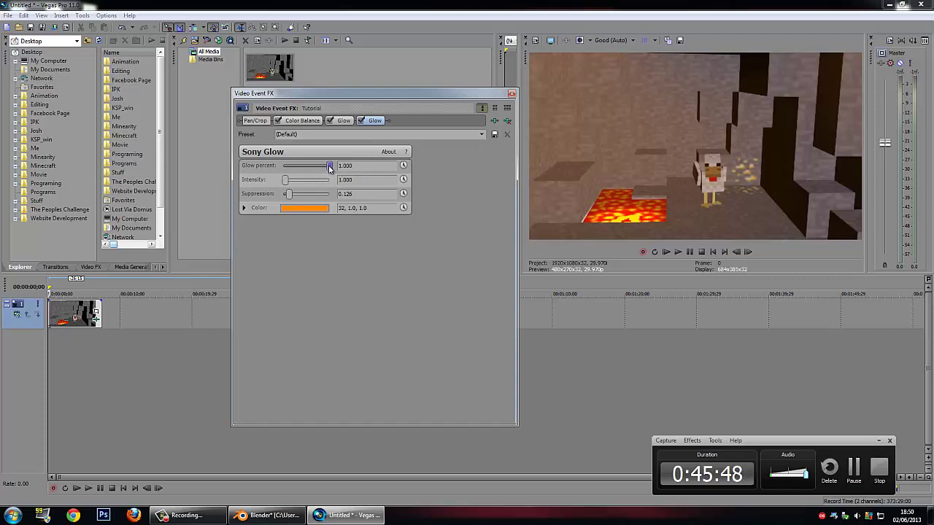
Step: Set the second Glow effect's suppression to 0.211 and keep its glow percent at 1.000
drag(307, 167, 356, 173)
mouse_move(285, 198)
mouse_down()
mouse_move(313, 196)
mouse_move(293, 202)
mouse_up()
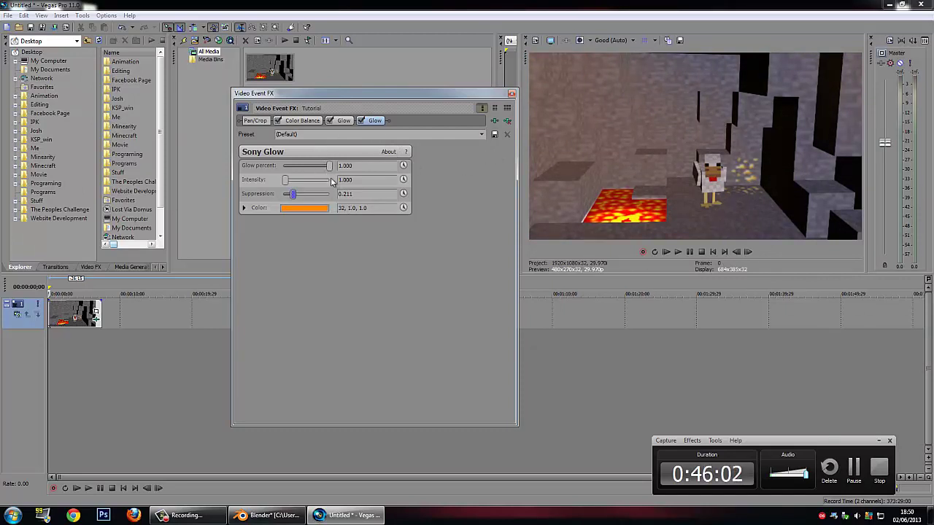
mouse_move(331, 168)
mouse_down()
mouse_move(277, 169)
mouse_move(347, 181)
mouse_move(284, 179)
mouse_move(288, 167)
mouse_move(343, 170)
mouse_up()
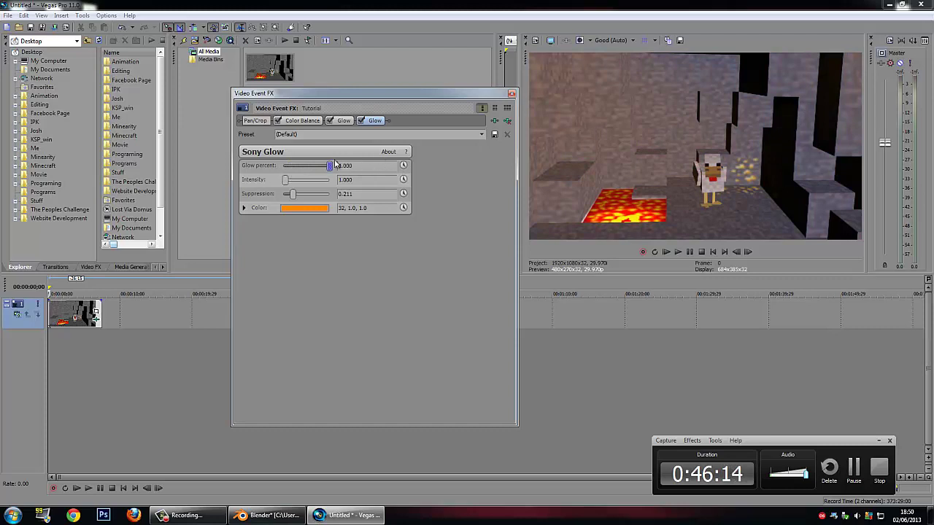
drag(328, 167, 349, 168)
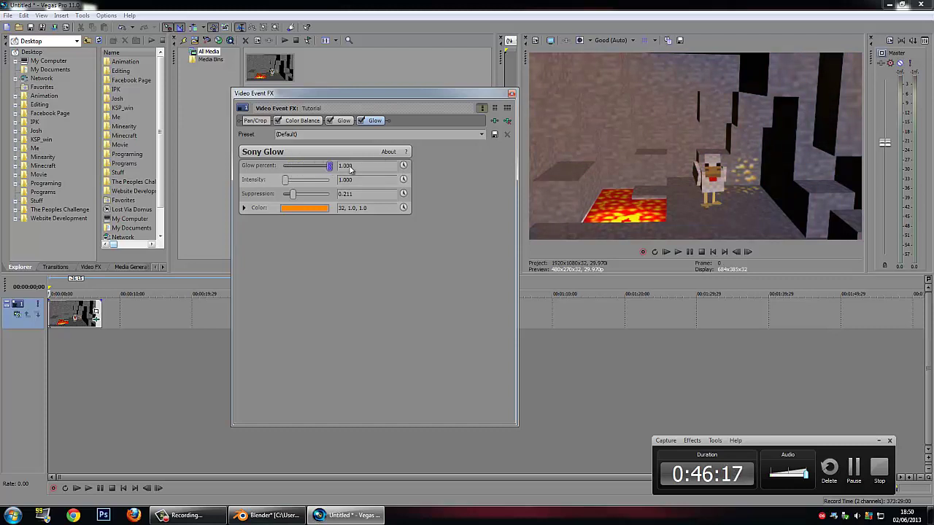
Step: Try different orange and yellow glow tints and change the glow color to red, HSV 6, 1.0, 1.0
click(305, 208)
click(303, 238)
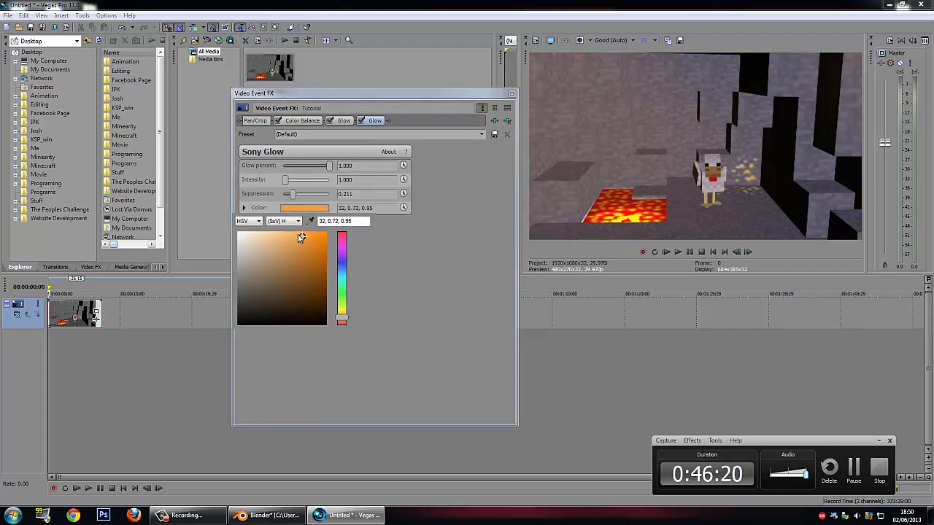
mouse_move(300, 238)
mouse_down()
mouse_move(290, 234)
mouse_move(280, 260)
mouse_move(300, 265)
mouse_move(252, 306)
mouse_move(317, 291)
mouse_move(353, 228)
mouse_up()
drag(341, 317, 342, 311)
click(343, 322)
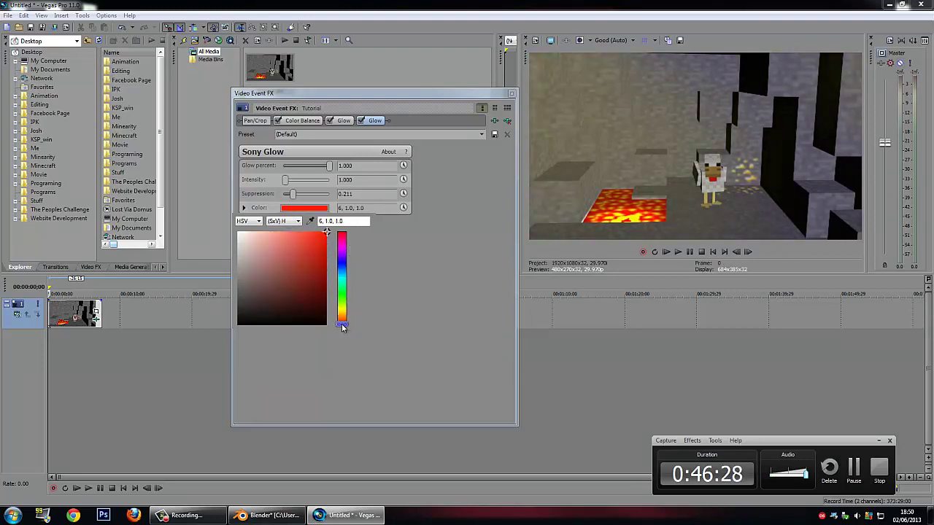
click(307, 262)
click(303, 264)
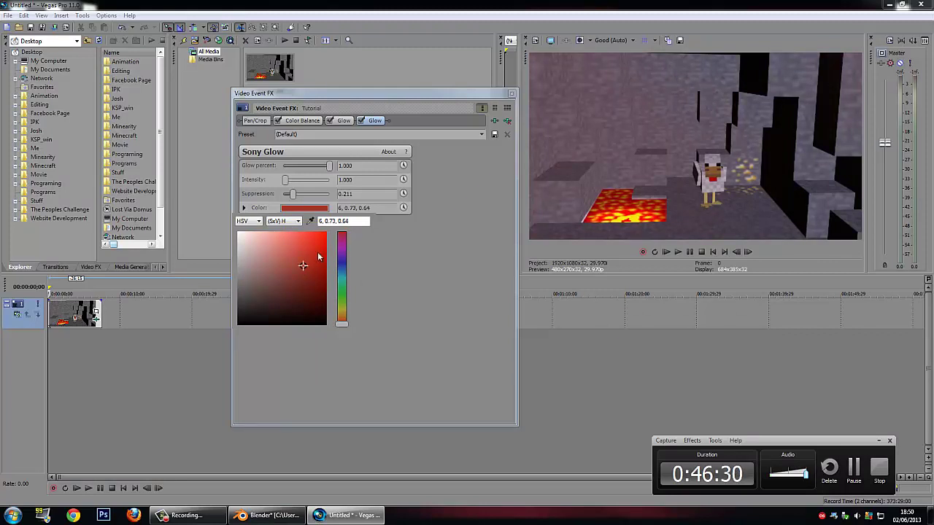
drag(325, 237, 328, 232)
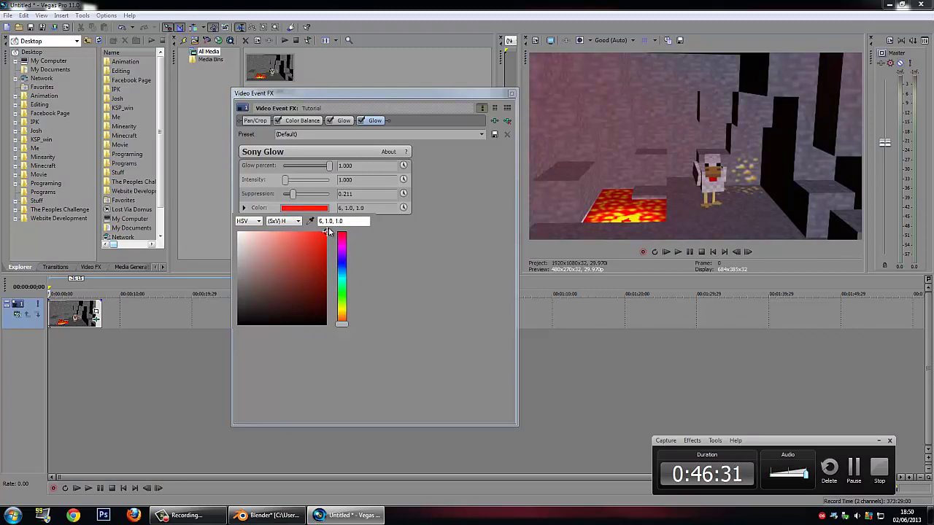
Step: Try blue glow colors, then darken the glow color to near black with 0.0 saturation and 0.01 value
click(340, 271)
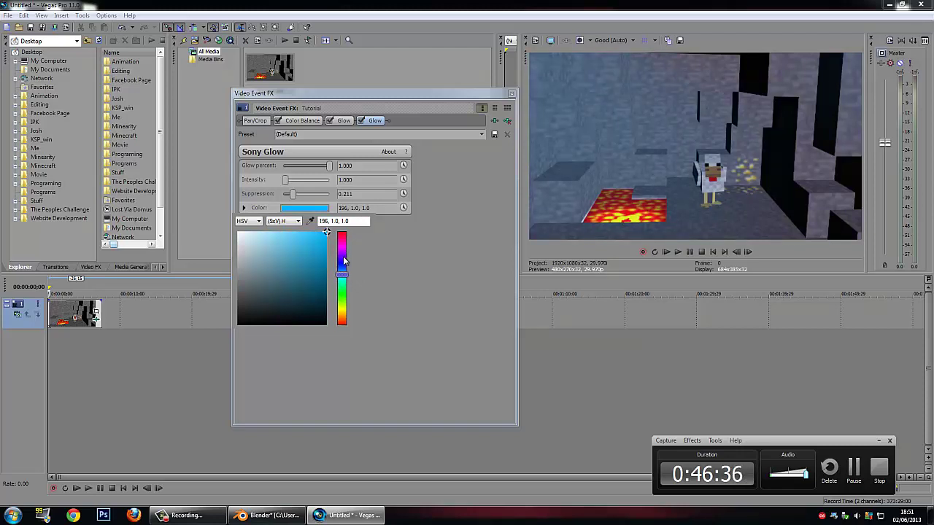
click(344, 260)
drag(345, 260, 342, 273)
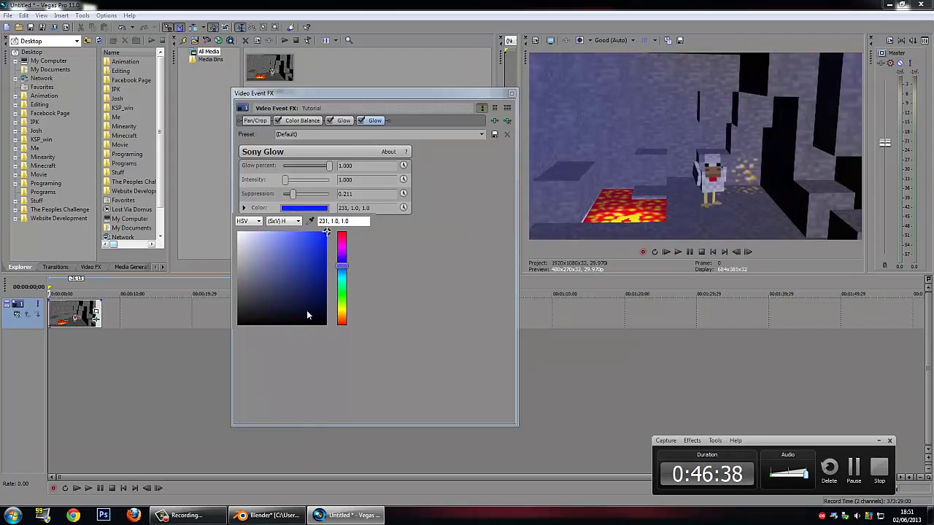
click(245, 308)
click(312, 297)
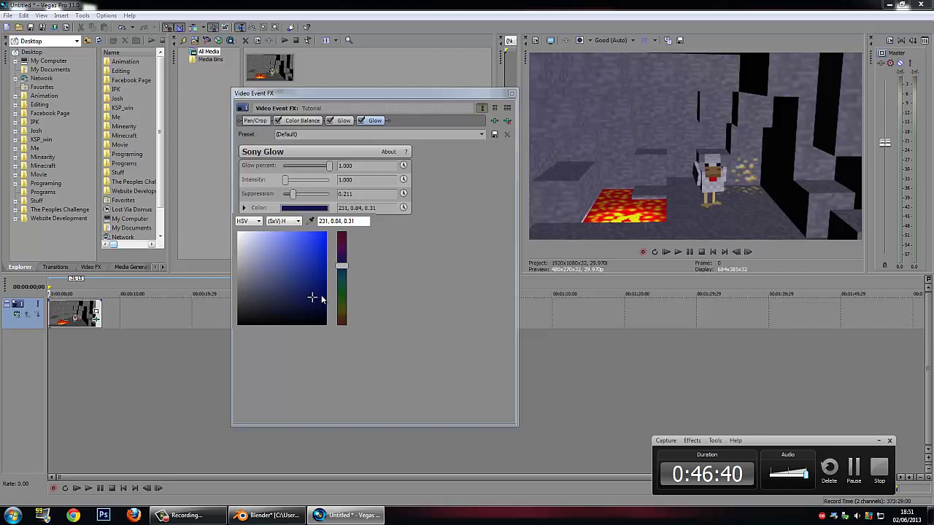
drag(254, 317, 237, 325)
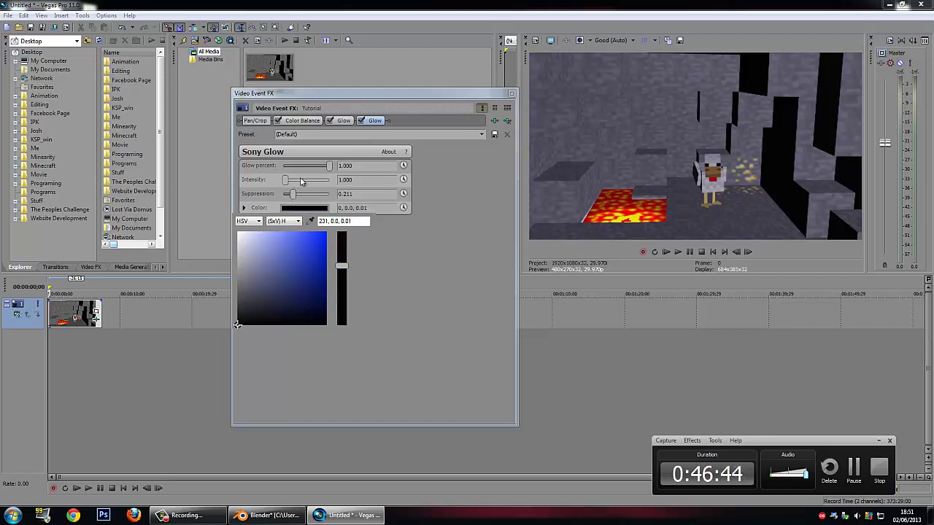
Step: Lower the glow intensity to 0.000 and remove the second Glow effect from the clip's effect chain
mouse_move(283, 182)
mouse_down()
mouse_move(291, 185)
mouse_move(276, 186)
mouse_move(283, 182)
mouse_up()
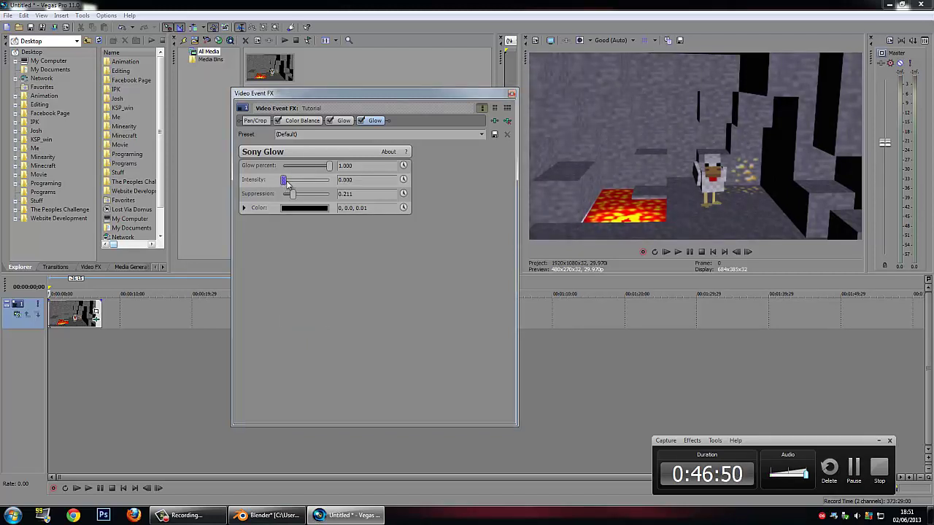
click(507, 121)
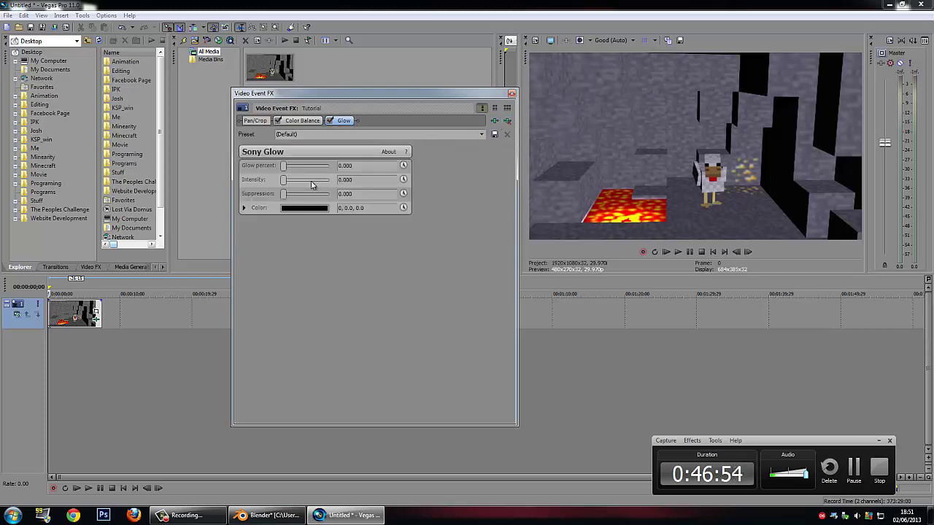
Step: Set the remaining Glow effect's color to orange, HSV 30, 1.0, 0.99
click(305, 211)
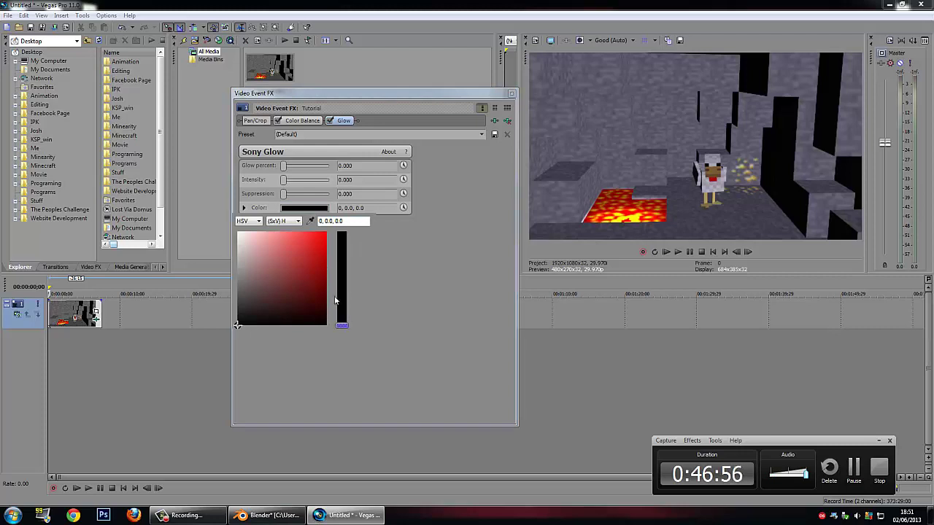
click(342, 323)
drag(313, 244, 328, 235)
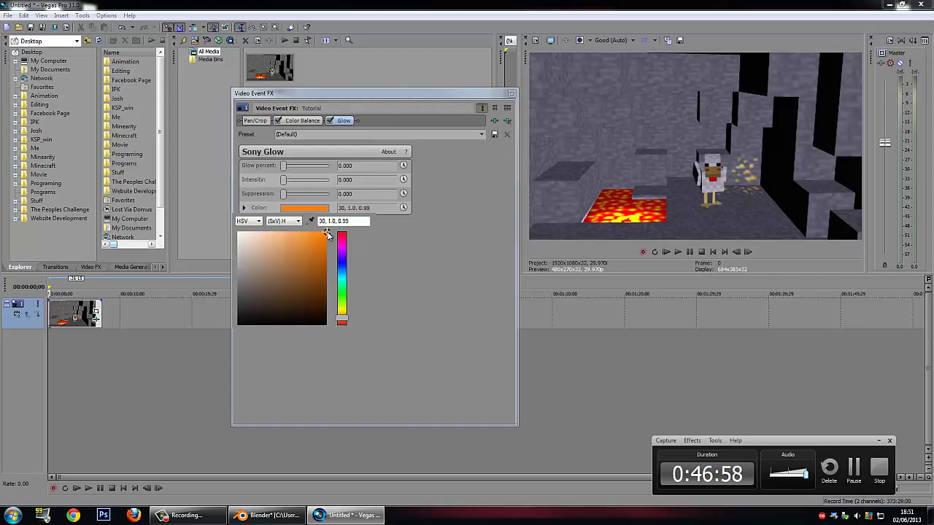
click(284, 168)
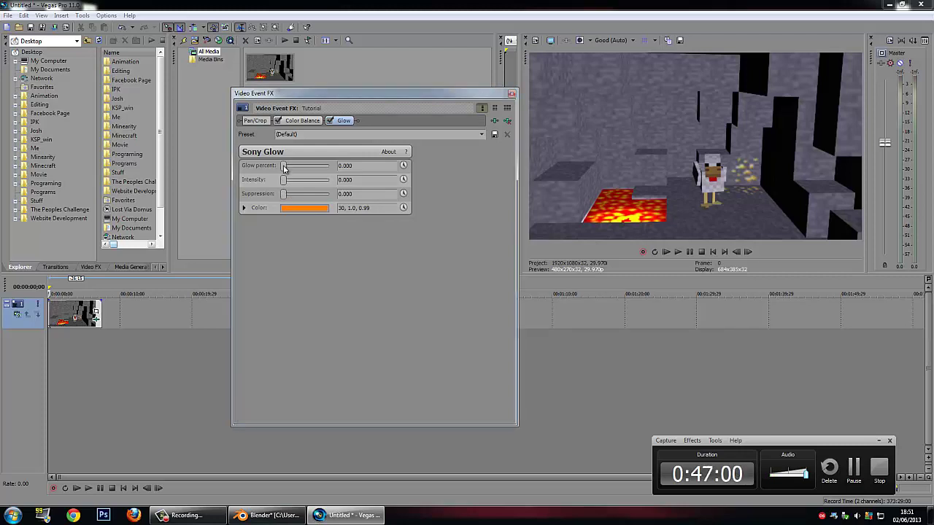
Step: Set the Glow effect's glow percent to 0.032 and its intensity to 1
drag(283, 167, 286, 167)
double_click(350, 180)
text(1)
key(Return)
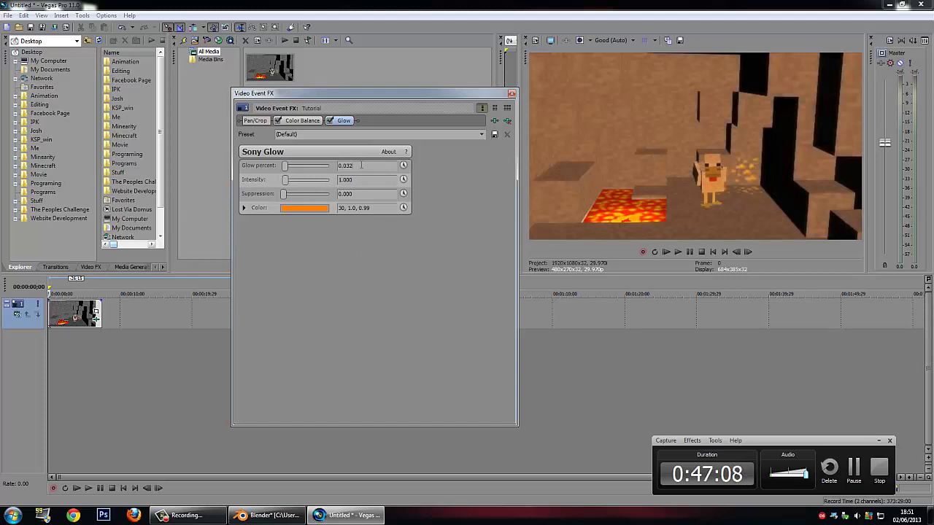
Step: Set the Glow effect's glow percent to 1.000 and its intensity to 0.200
drag(287, 166, 403, 170)
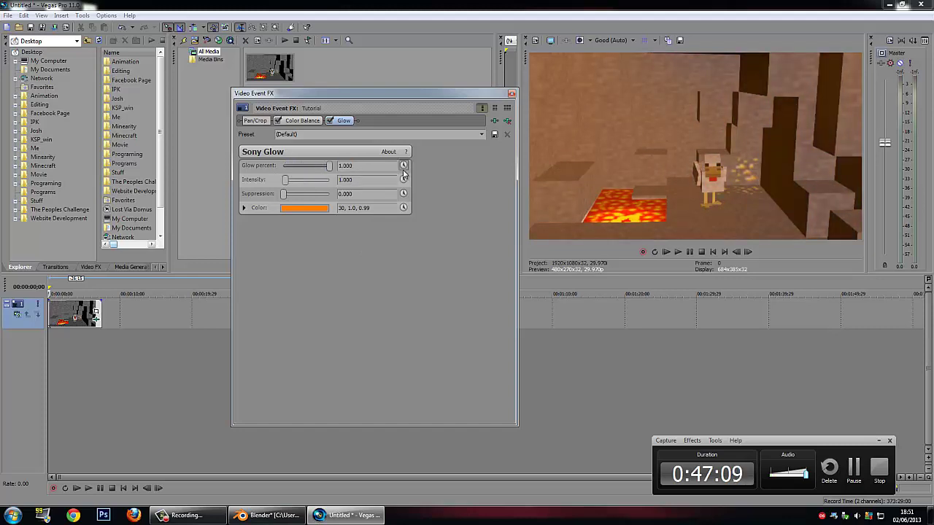
double_click(354, 179)
key(Return)
double_click(345, 180)
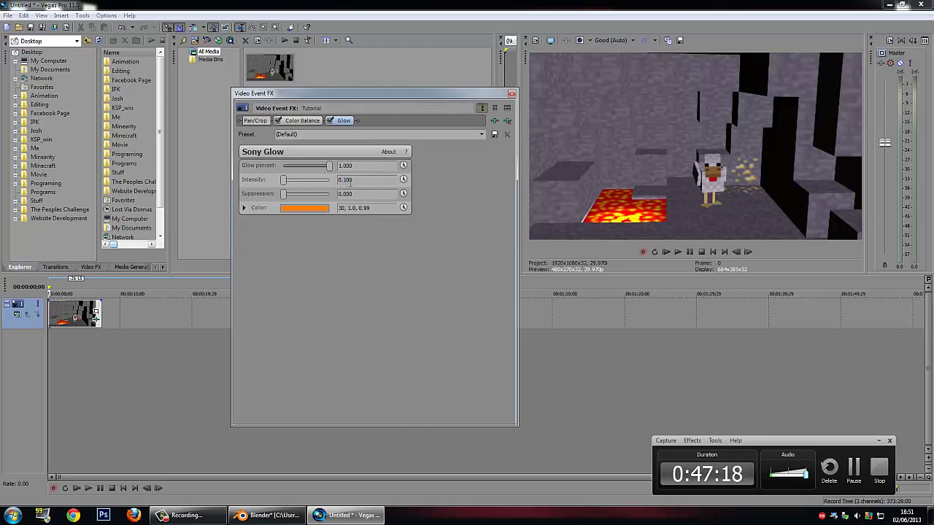
double_click(346, 179)
text(5)
key(Return)
Step: Close the effect settings, play back the clip to review the glow, and return to near the clip's start
click(512, 95)
click(678, 251)
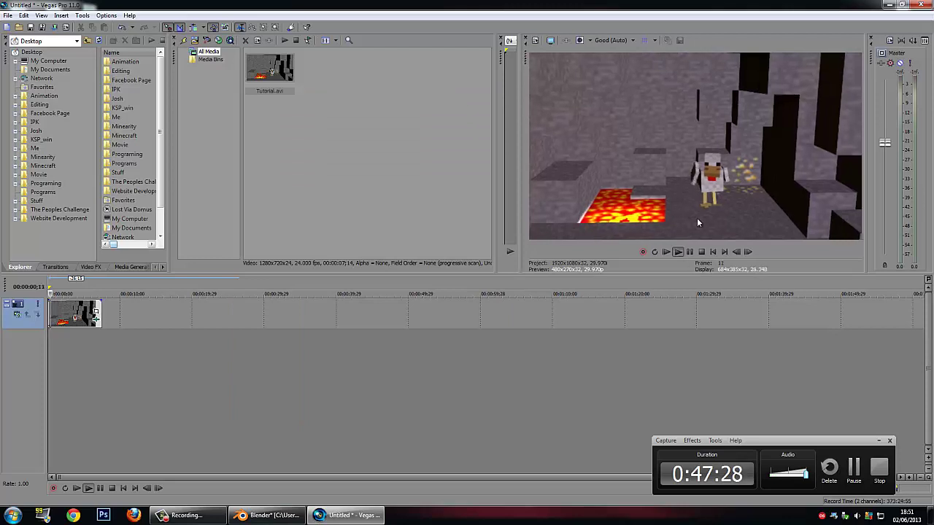
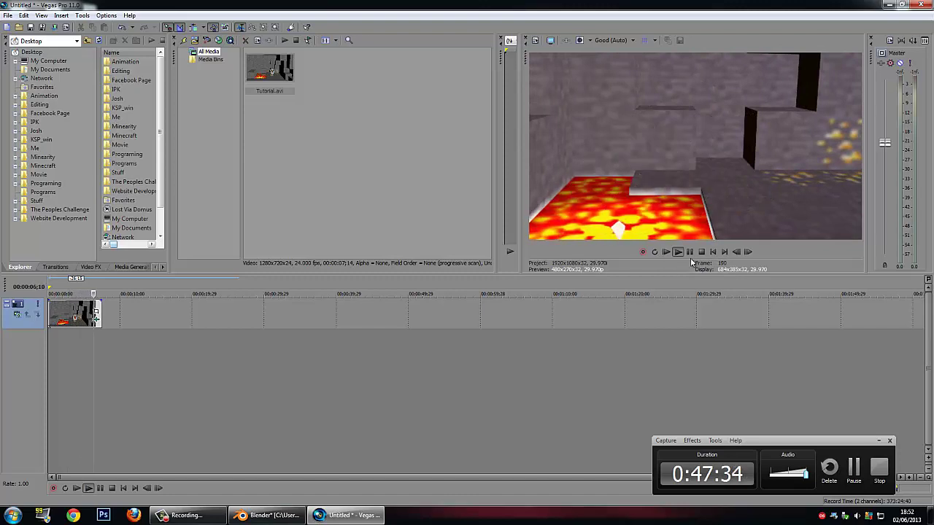
click(690, 251)
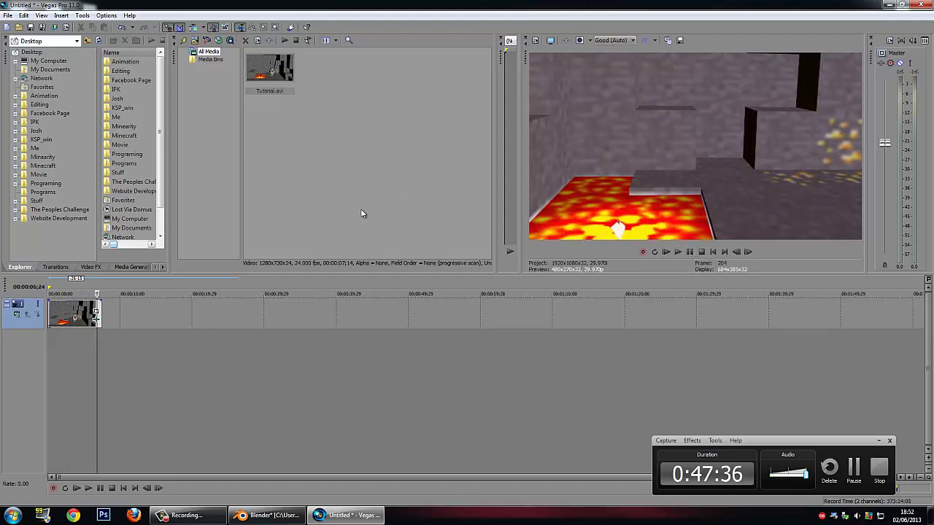
click(52, 334)
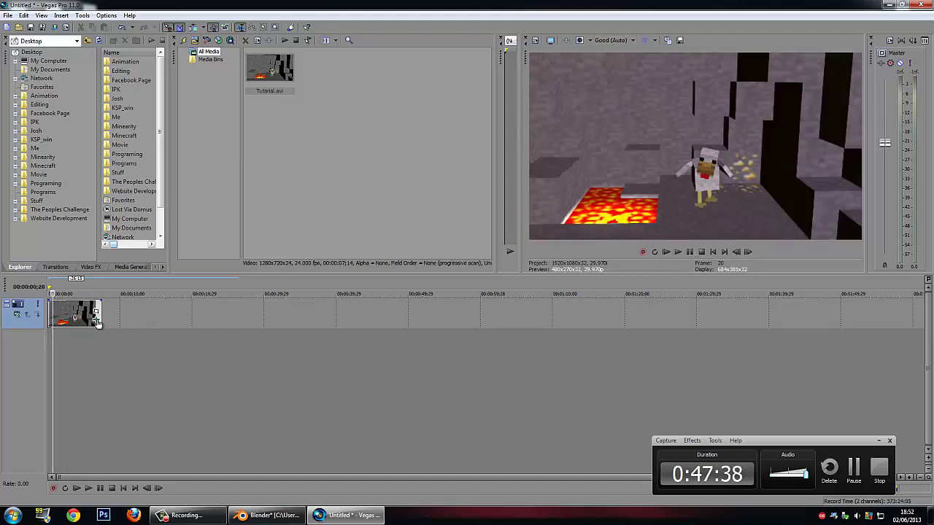
Step: Remove the Glow effect from the clip's effect chain and add Sony Glow again from the Light plug-ins
click(96, 321)
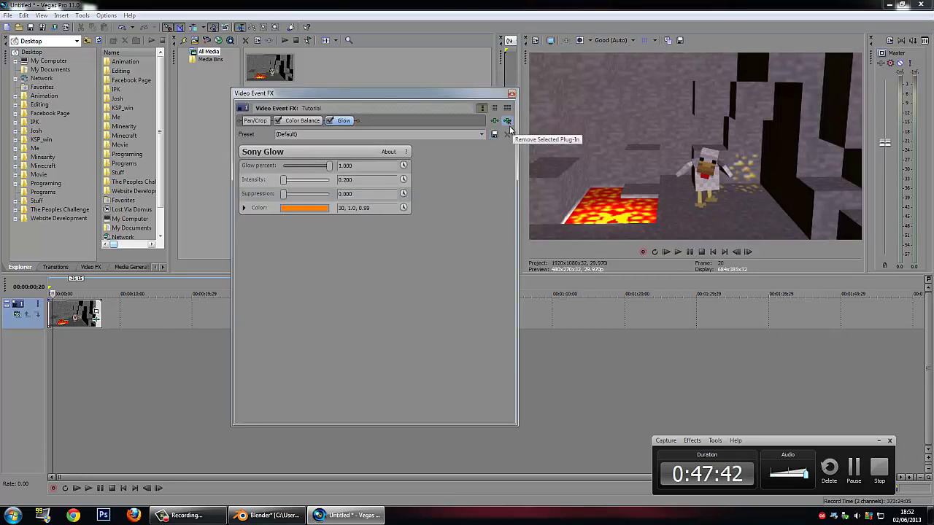
click(508, 121)
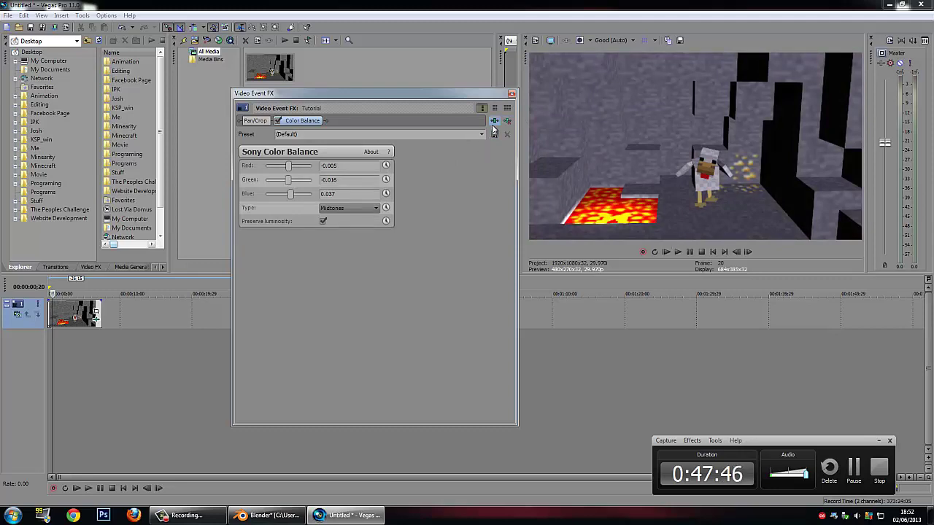
click(494, 121)
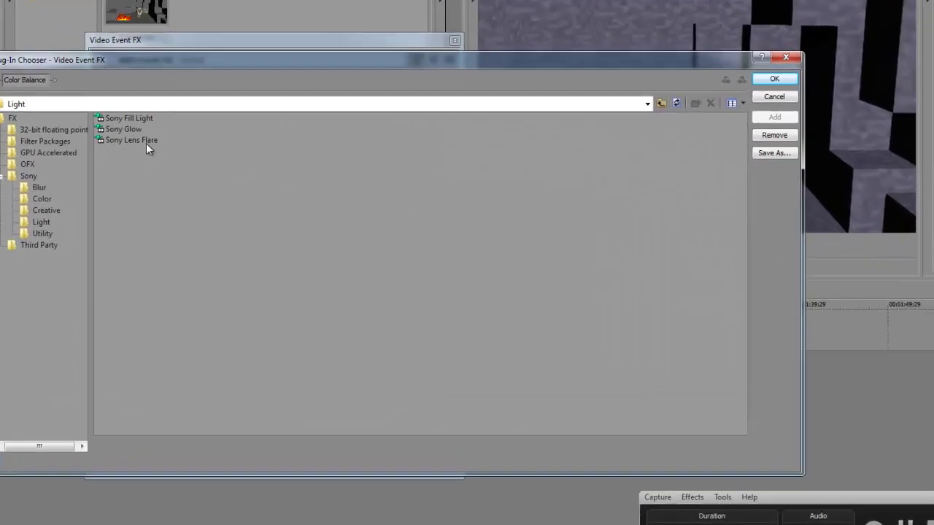
click(249, 163)
click(45, 110)
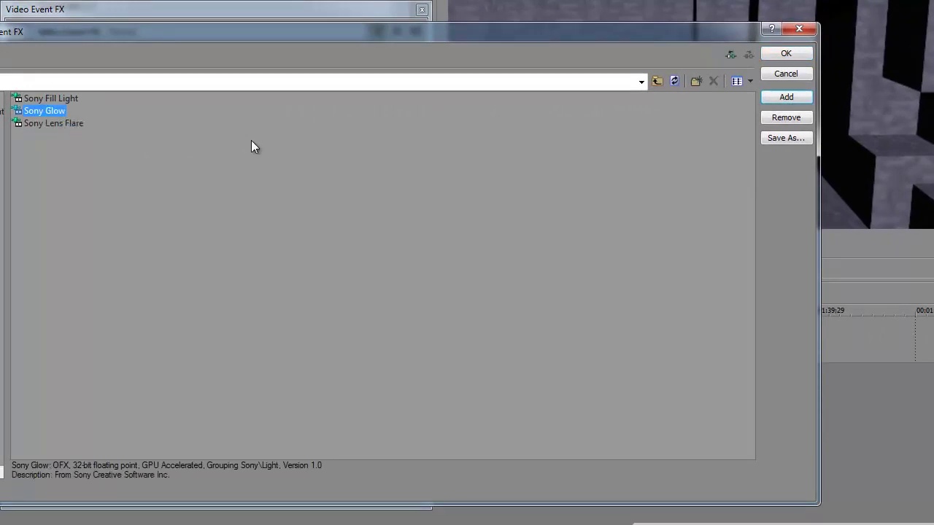
click(791, 98)
click(791, 53)
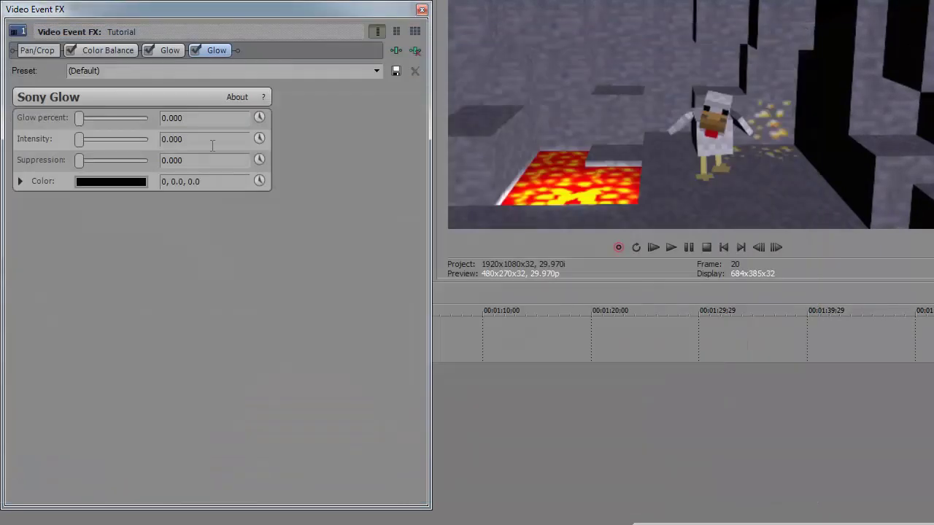
Step: Set the last Glow effect's color to orange, HSV 34, 1.0, 1.0
click(111, 181)
mouse_move(168, 355)
mouse_down()
mouse_move(171, 335)
mouse_move(169, 344)
mouse_up()
click(145, 215)
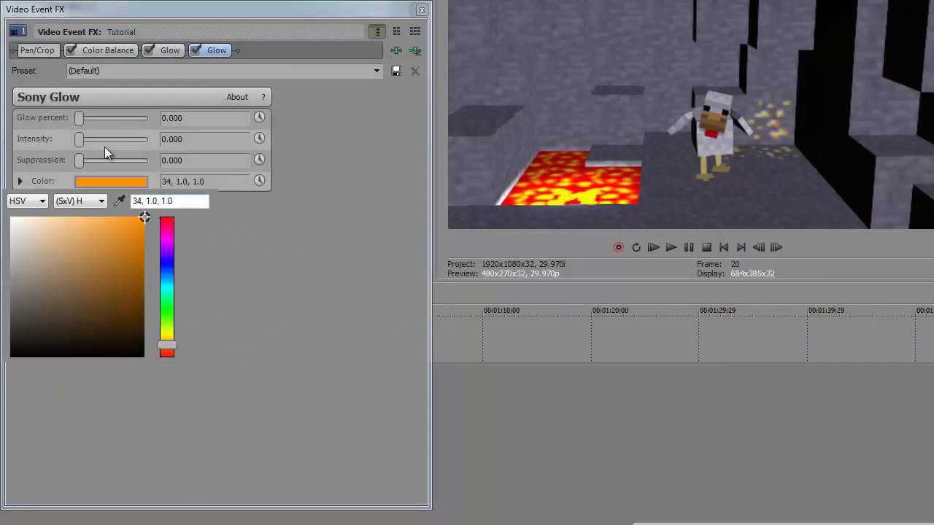
click(78, 166)
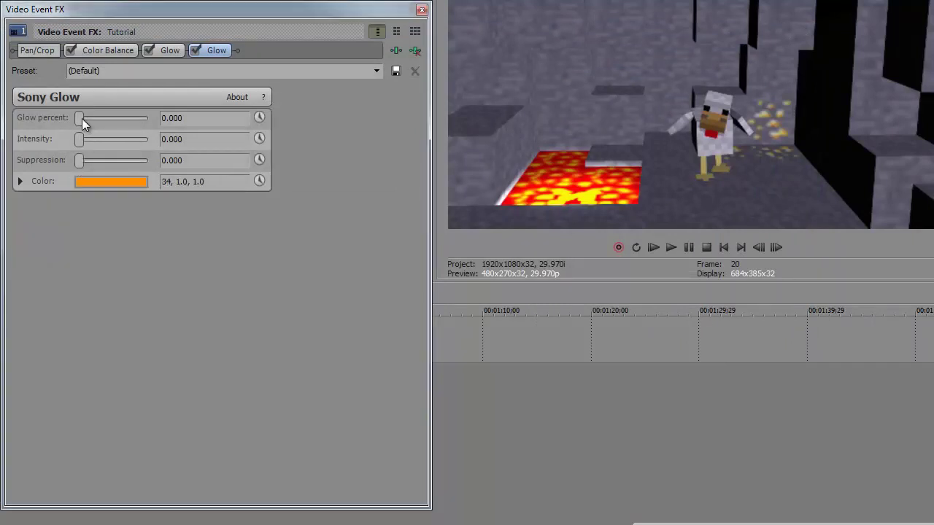
Step: Try several intensities on the last Glow effect, including 0.5, 0.02 and 0.03
click(171, 140)
text(0.5)
click(229, 118)
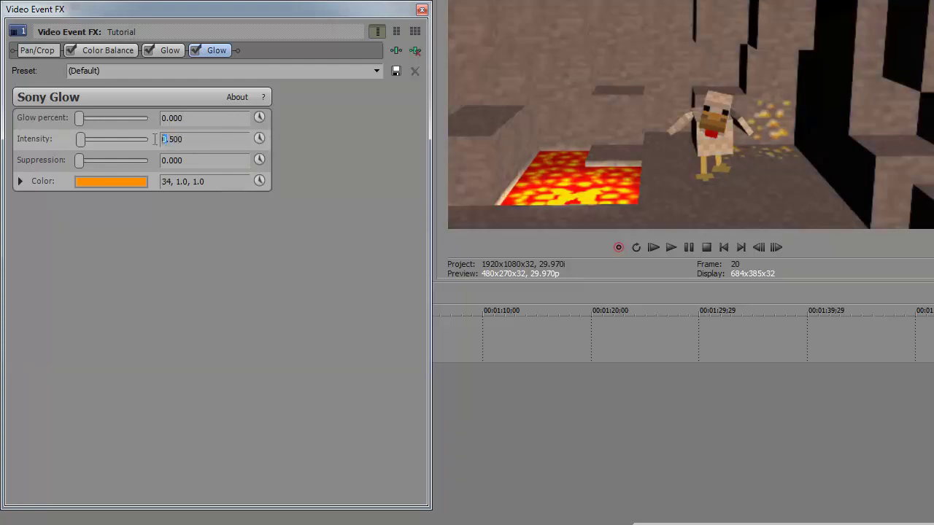
text(1)
double_click(174, 138)
text(0.05)
key(BackSpace)
text(2)
click(205, 121)
double_click(176, 139)
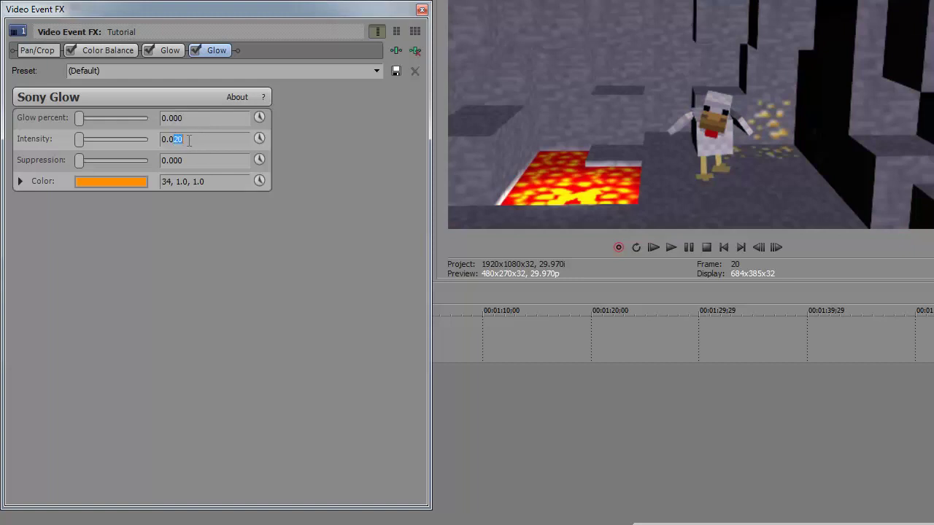
text(0.03)
Step: Set the last Glow effect's glow percent to 1.000, suppression to 0.158 and intensity to 0.421
drag(79, 120, 222, 131)
drag(80, 161, 87, 167)
drag(162, 167, 81, 143)
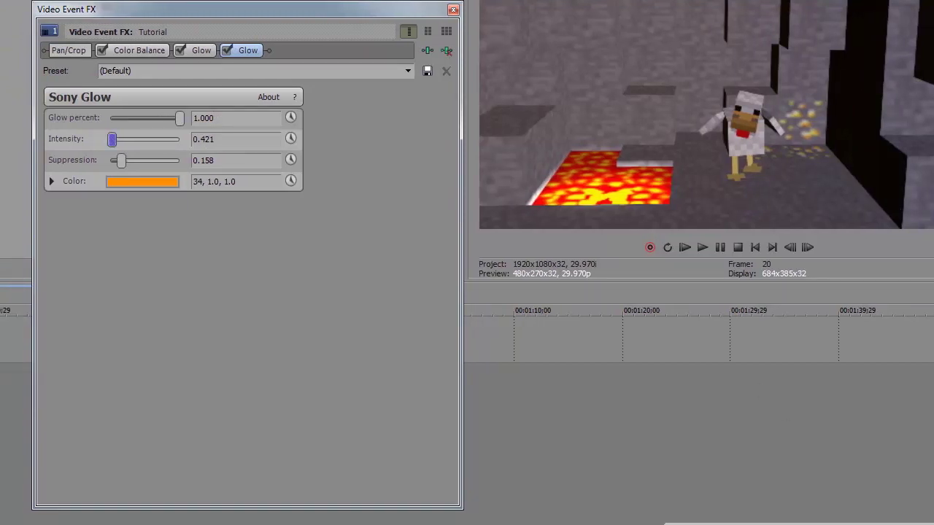
Step: Remove the last Glow effect and set the remaining Glow's color to orange, HSV 32, 0.98, 0.98
click(446, 51)
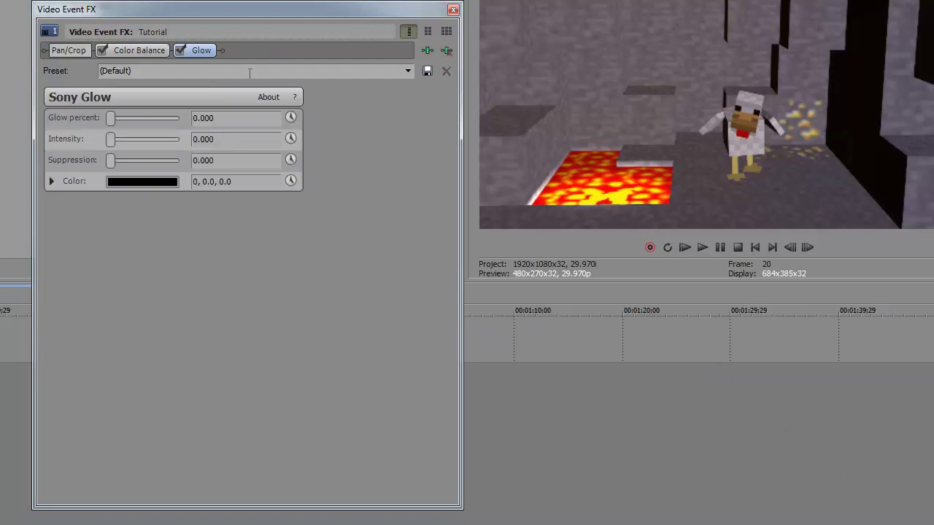
click(120, 184)
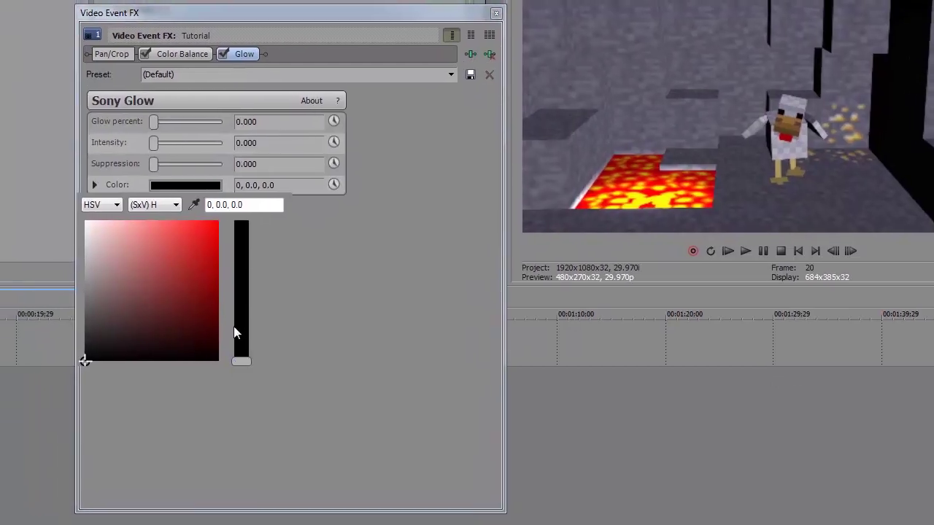
drag(235, 328, 279, 350)
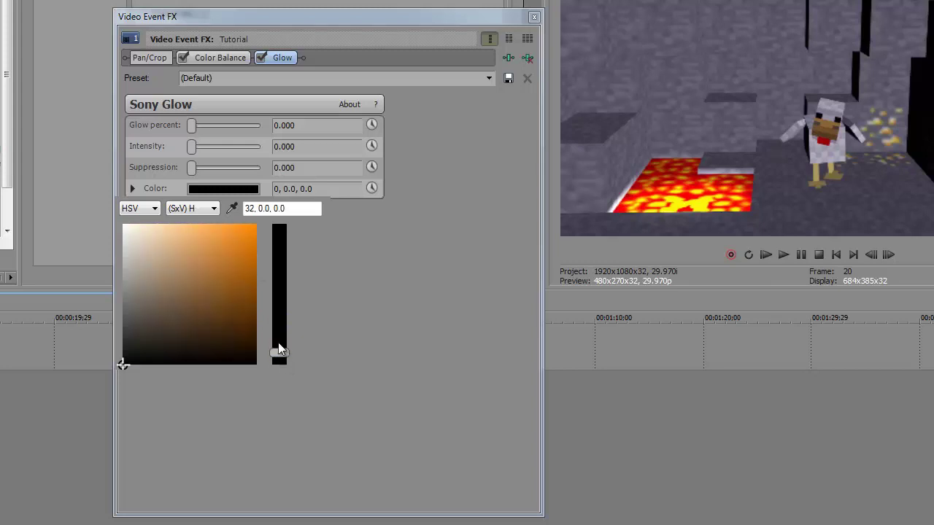
click(253, 226)
click(194, 165)
Step: Set the Glow effect's suppression to 0.053, intensity to 0.090 and glow percent to 1.000
drag(193, 166, 197, 165)
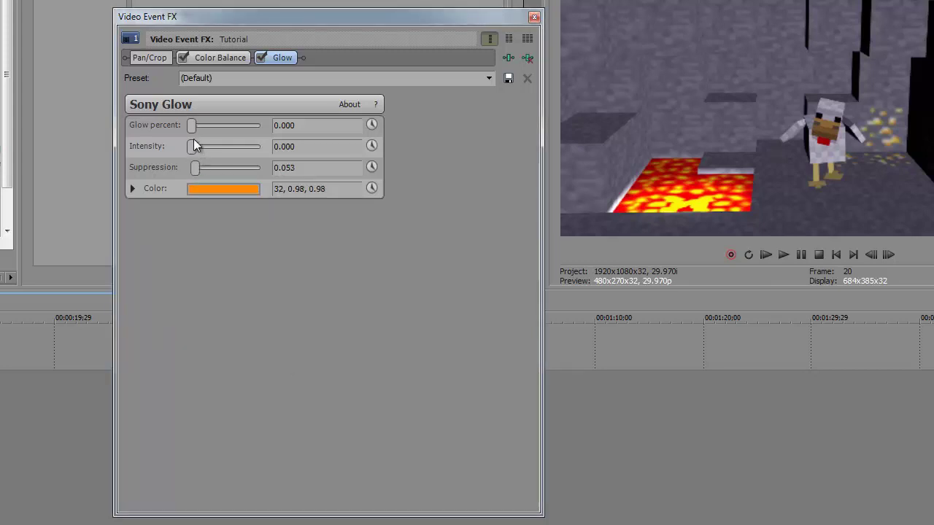
drag(194, 129, 188, 148)
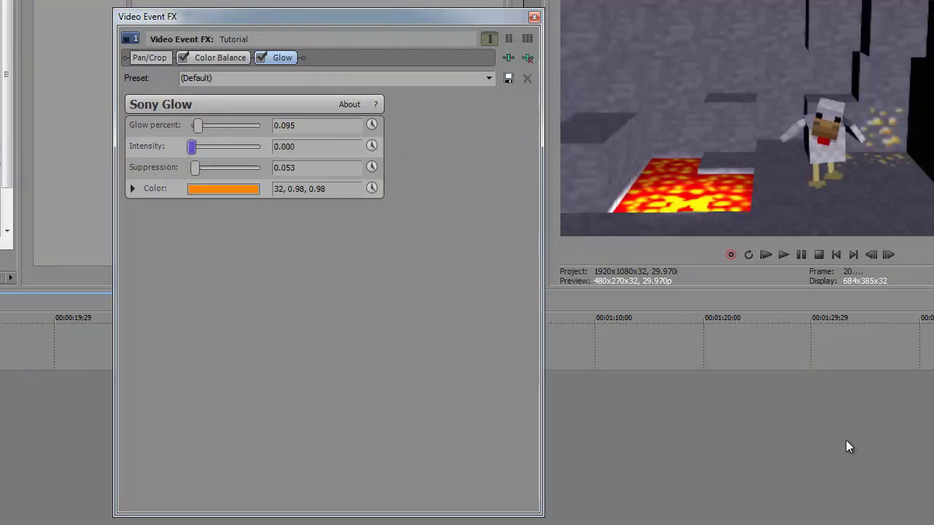
click(292, 147)
click(300, 147)
key(BackSpace)
key(BackSpace)
text(1)
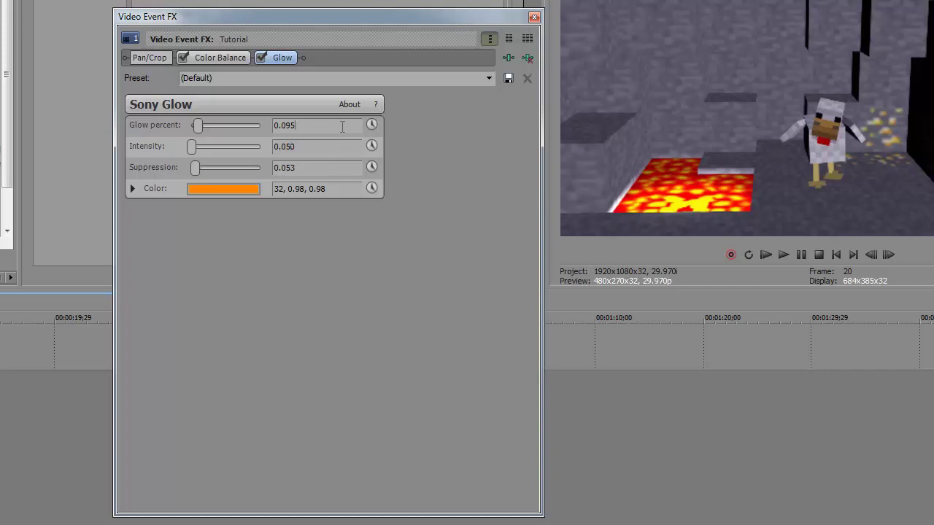
drag(287, 147, 299, 147)
mouse_move(261, 129)
mouse_down()
mouse_move(239, 137)
mouse_move(260, 135)
mouse_up()
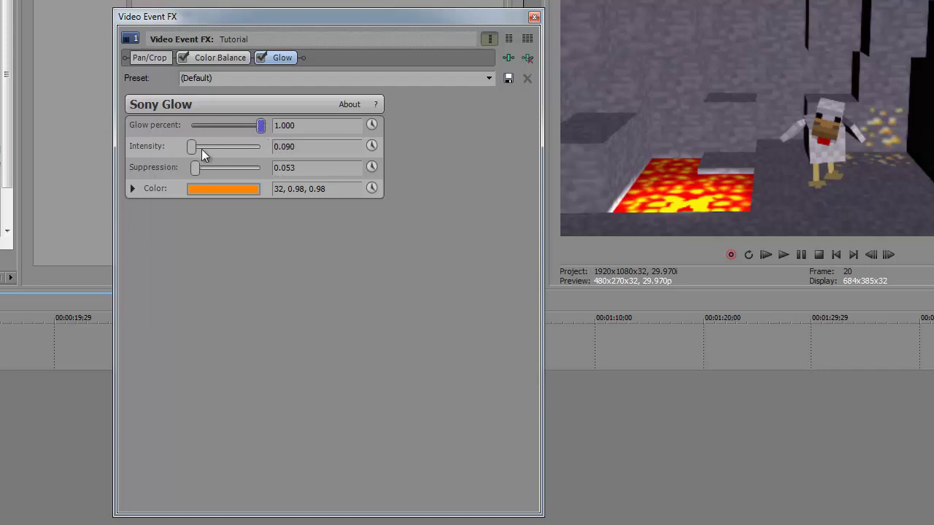
Step: Try a Glow intensity of 0.4, then lower it to 0.2
double_click(288, 147)
text(0.4)
click(330, 123)
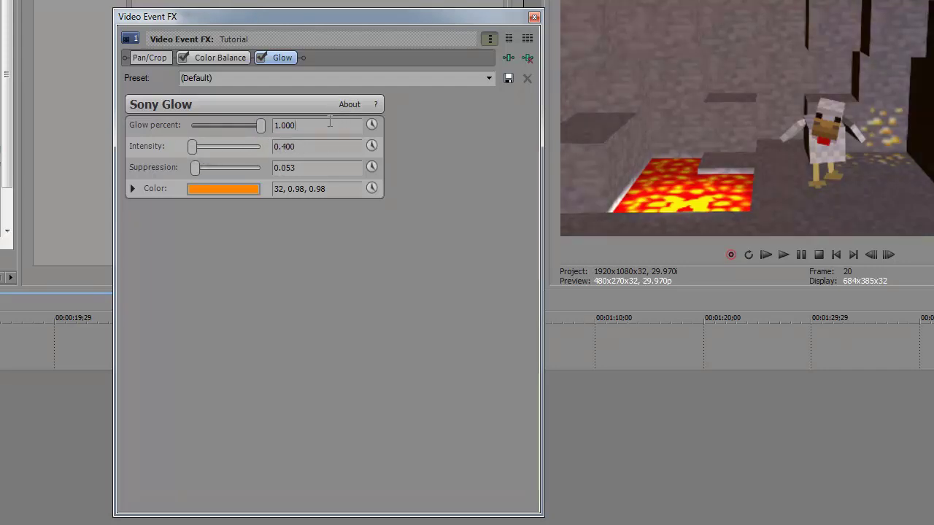
double_click(303, 146)
text(0.2)
Step: Add the Sony Glint effect after Glow in the clip's effect chain
click(508, 57)
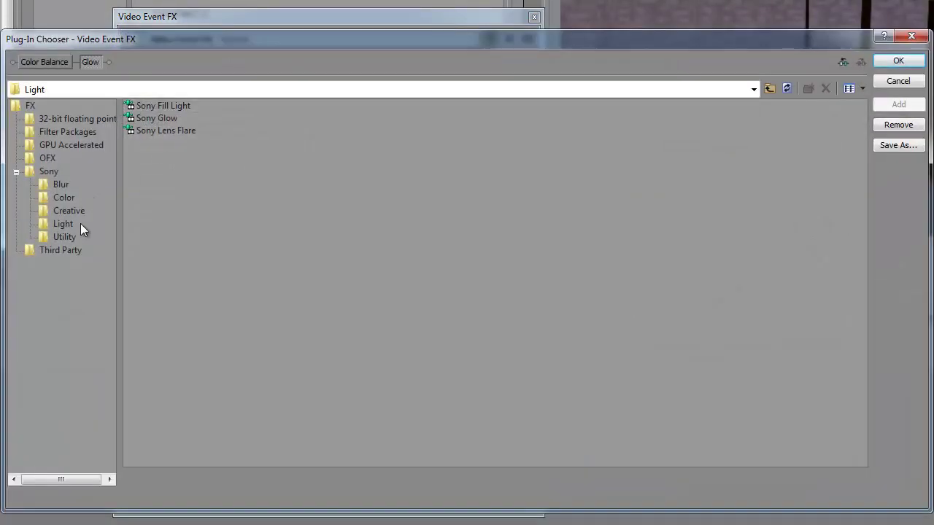
double_click(55, 170)
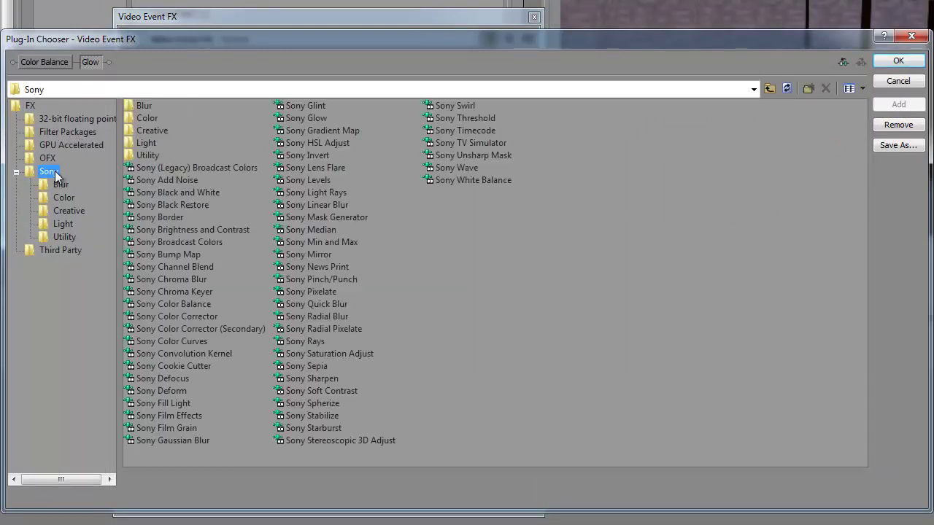
double_click(55, 171)
double_click(317, 106)
click(898, 61)
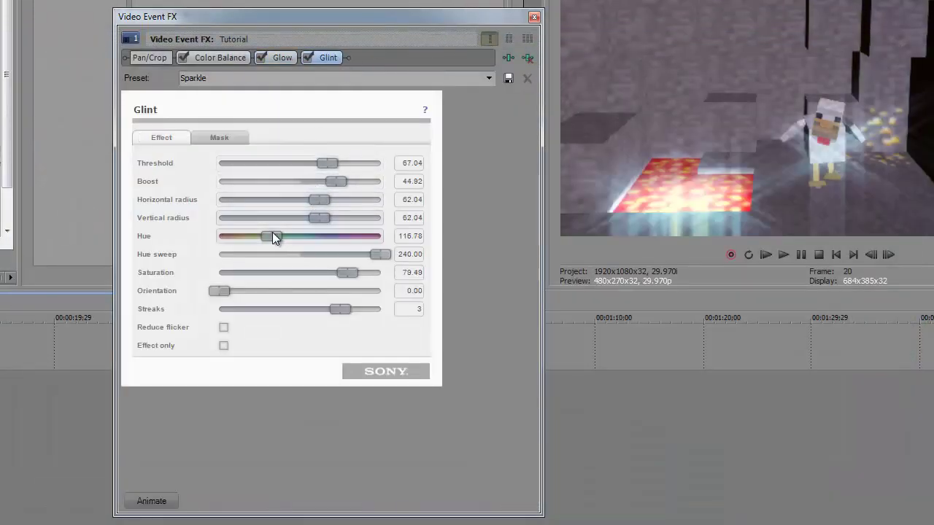
Step: Set Glint's hue to 9.27, threshold to 84.69, boost to 0.57, horizontal radius to 57.52 and vertical radius to 14.08
drag(267, 239, 226, 237)
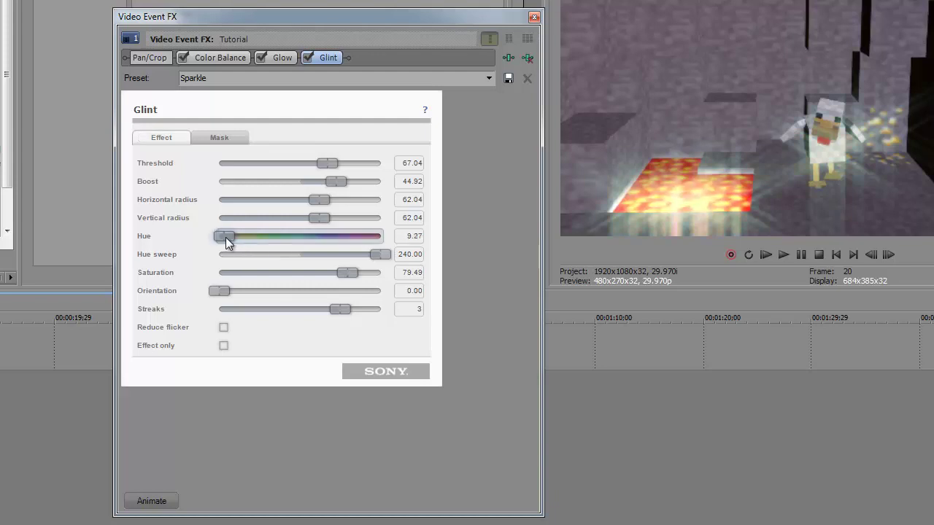
drag(296, 247, 202, 252)
drag(326, 163, 302, 175)
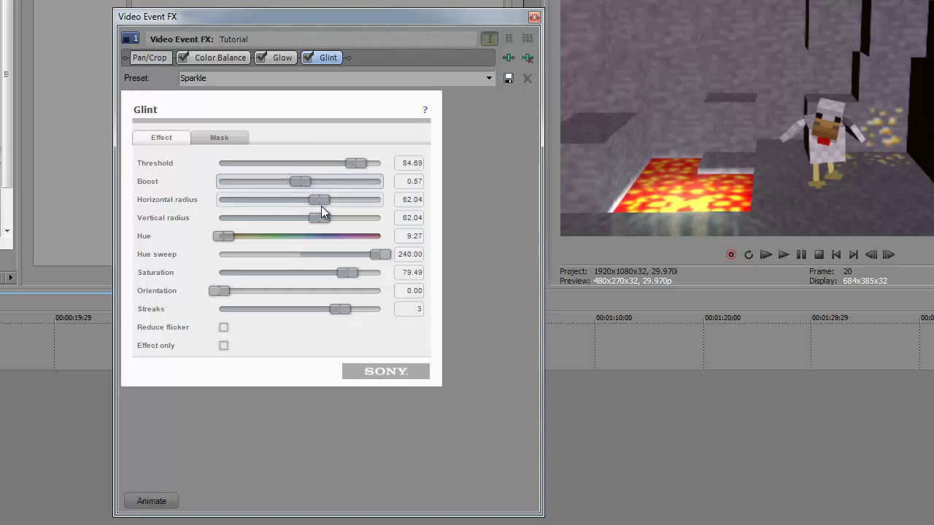
drag(356, 201, 243, 214)
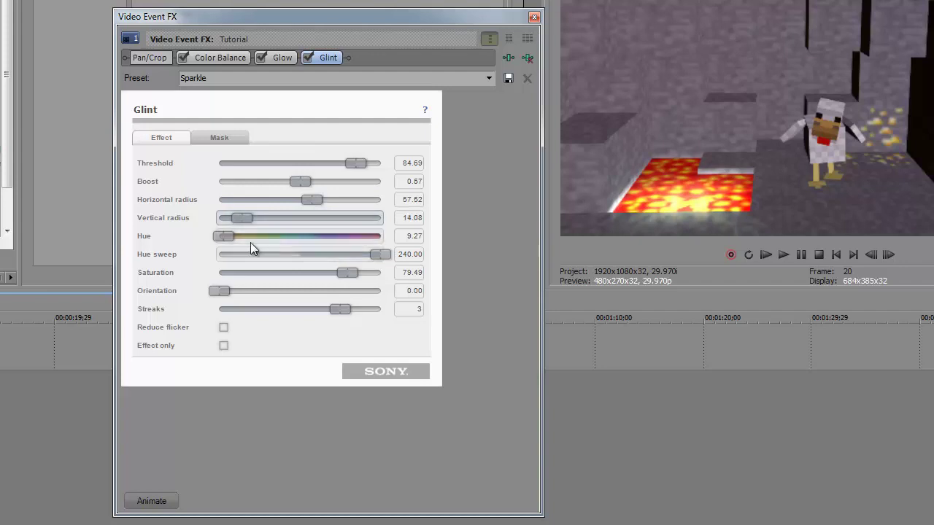
Step: Set Glint's hue to 352.98, hue sweep to 111.86, saturation to 101.66 and orientation to 360.00
drag(316, 238, 437, 239)
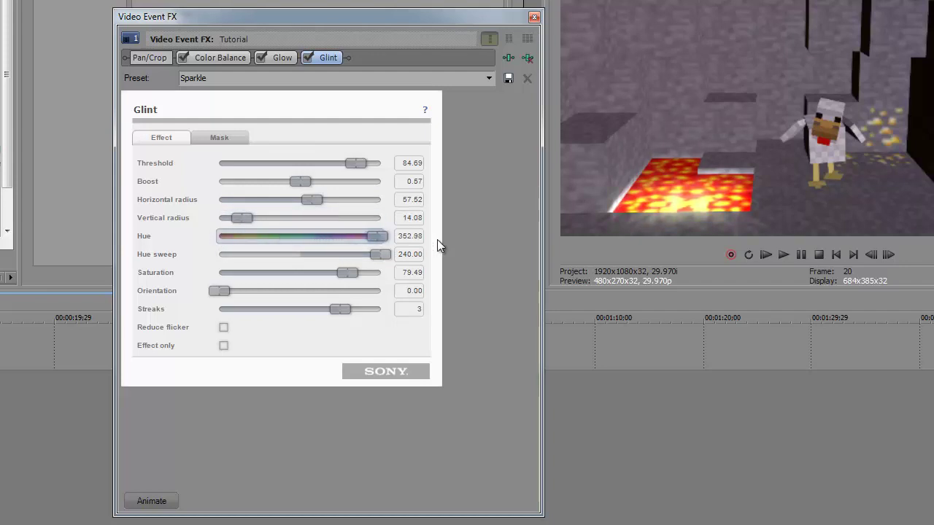
drag(341, 240, 555, 251)
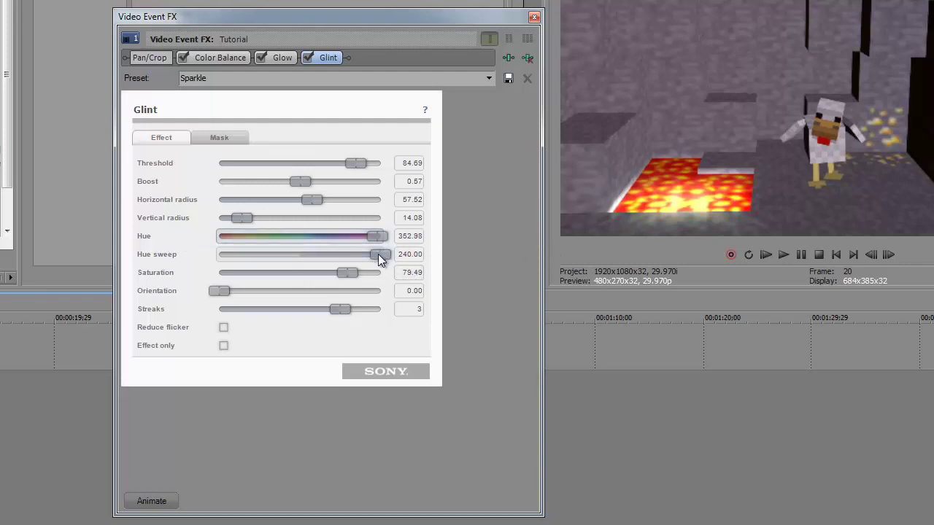
drag(378, 255, 326, 257)
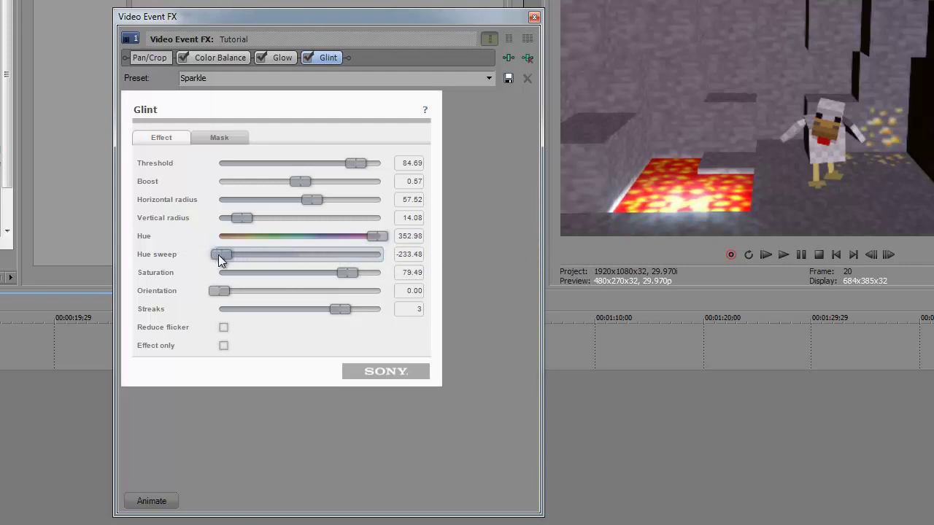
mouse_move(310, 263)
mouse_down()
mouse_move(159, 260)
mouse_move(360, 259)
mouse_move(339, 258)
mouse_move(375, 266)
mouse_move(308, 276)
mouse_up()
drag(221, 279, 429, 280)
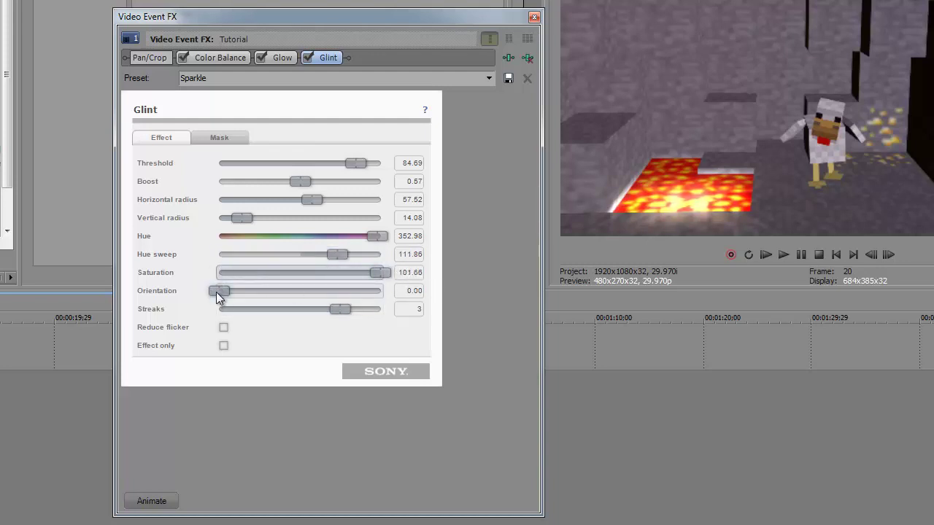
mouse_move(217, 292)
mouse_down()
mouse_move(402, 302)
mouse_move(218, 303)
mouse_move(394, 301)
mouse_move(275, 311)
mouse_move(406, 311)
mouse_move(309, 309)
mouse_move(326, 310)
mouse_up()
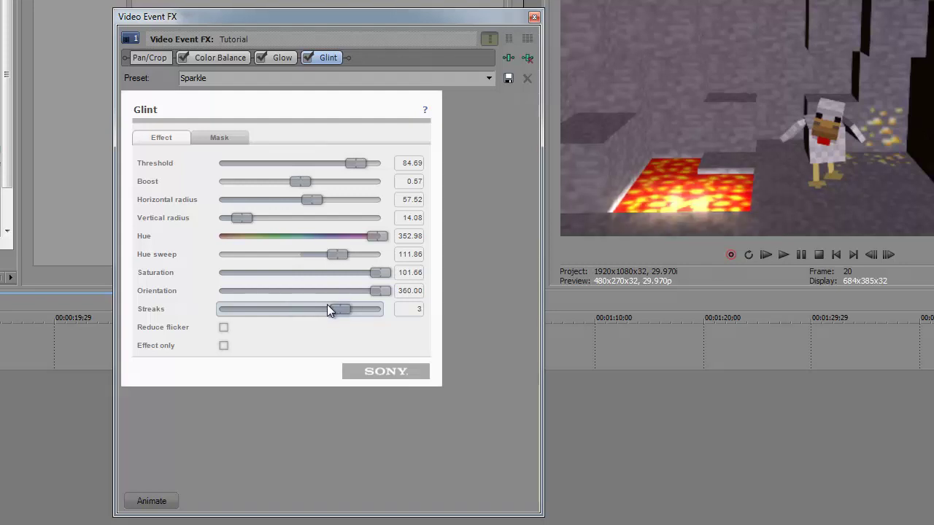
Step: Try out Glint's Reduce flicker and Effect only options
click(226, 329)
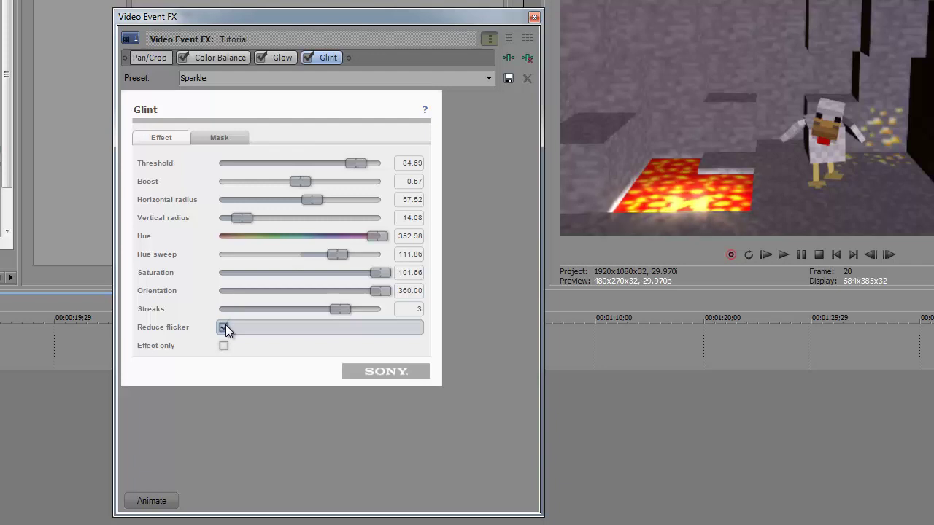
click(224, 327)
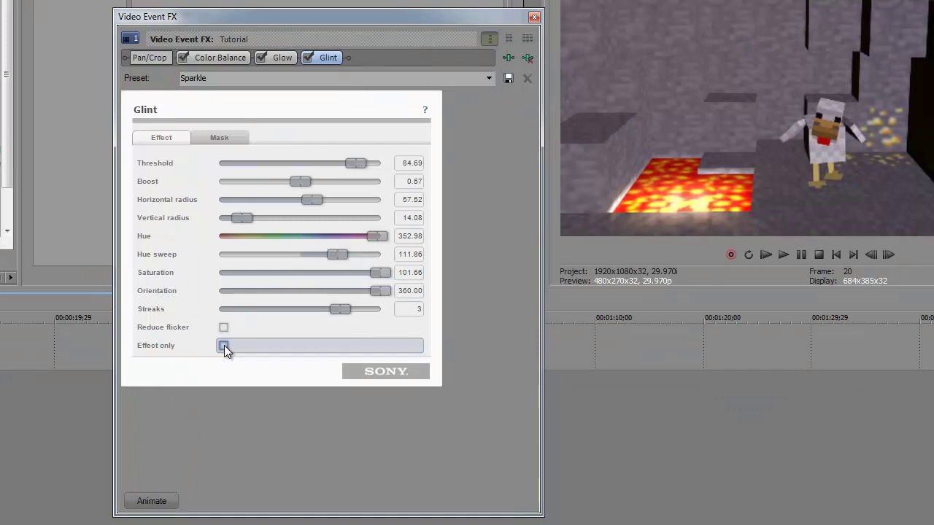
click(223, 346)
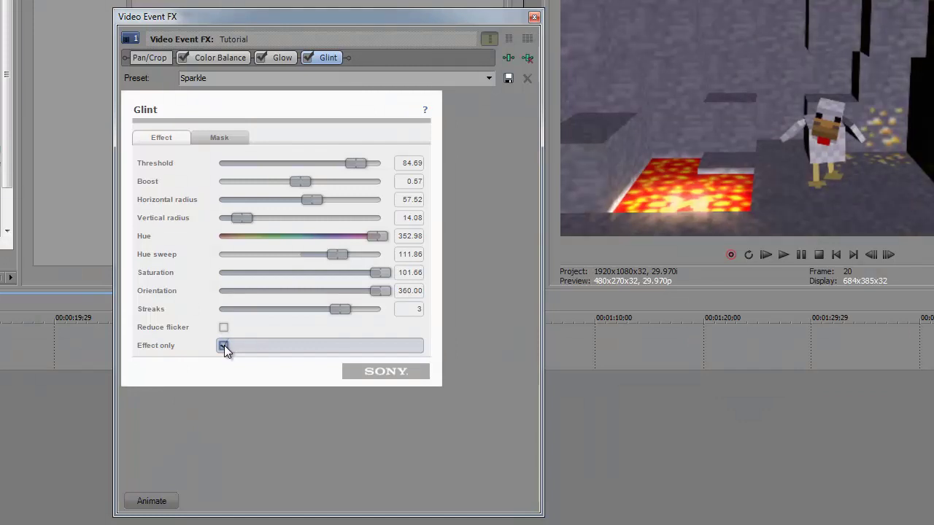
Step: Add the Sony Rays effect after Glint in the clip's effect chain
click(509, 58)
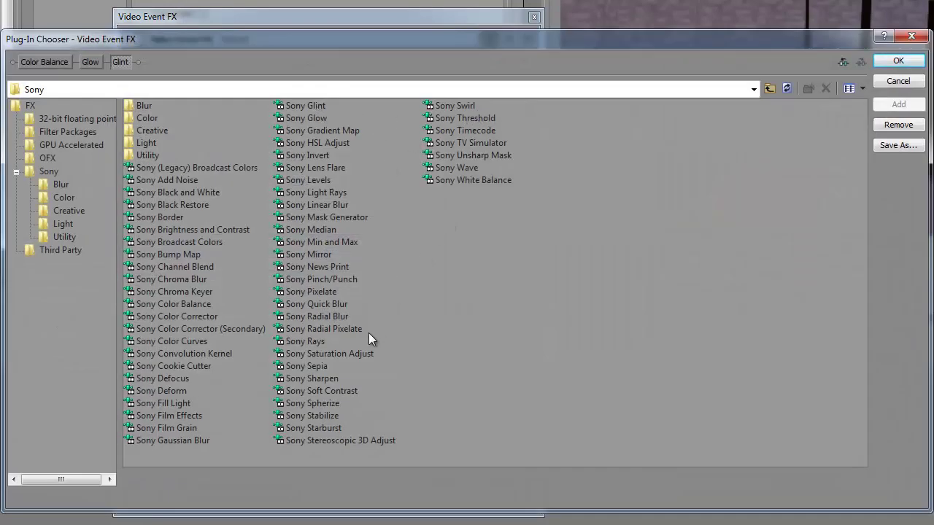
click(315, 342)
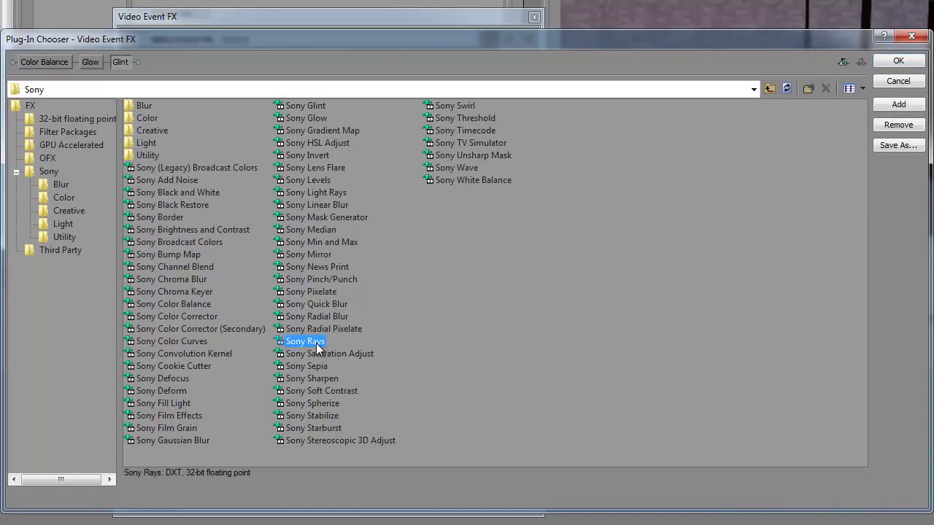
double_click(319, 342)
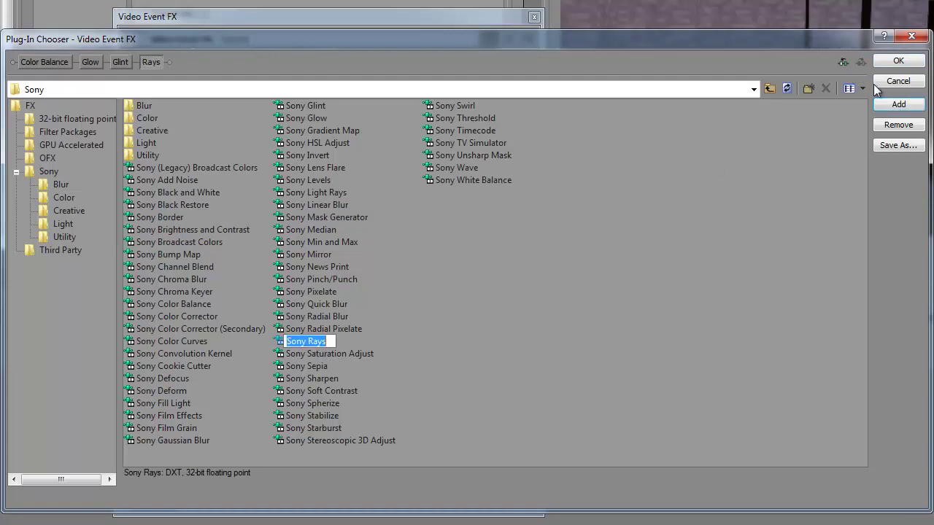
click(896, 63)
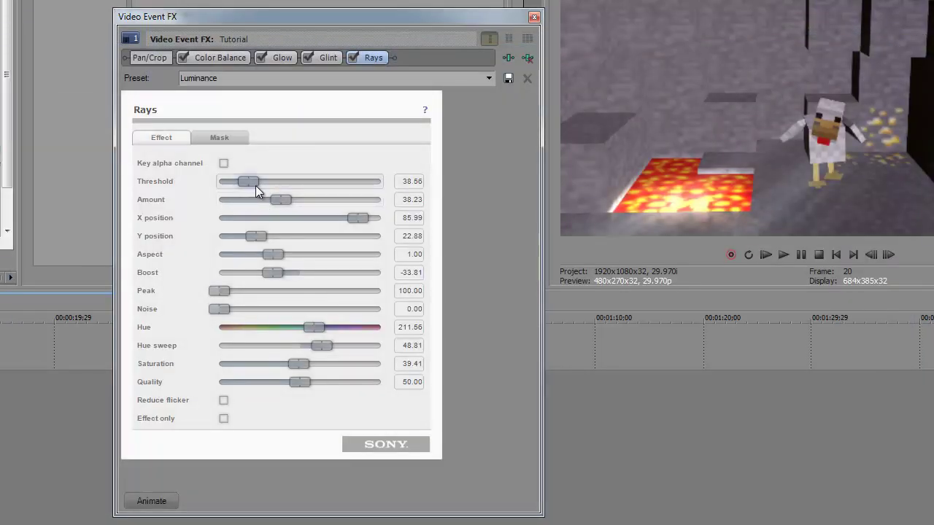
Step: Set the Rays threshold to 41.61 and its hue to 196.69, and close the clip's effect settings
mouse_move(256, 185)
mouse_down()
mouse_move(375, 198)
mouse_move(224, 197)
mouse_move(276, 199)
mouse_move(259, 198)
mouse_up()
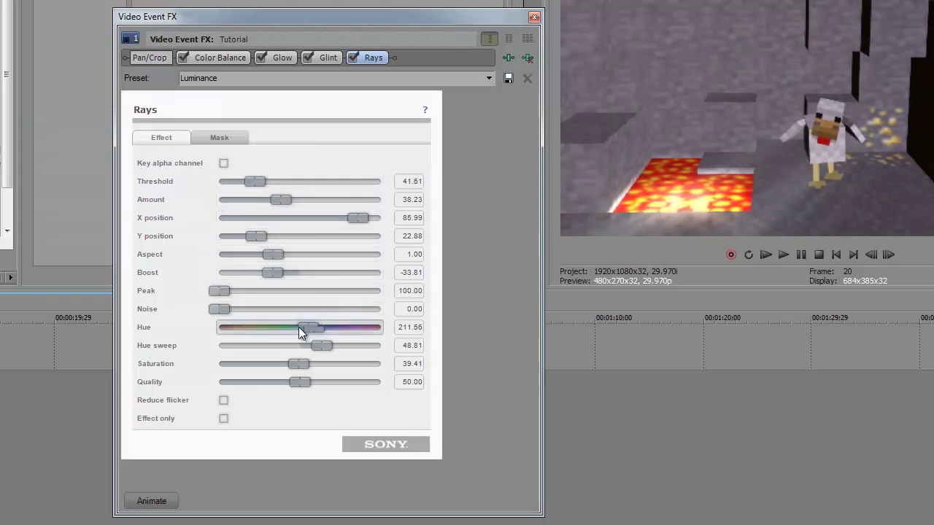
drag(259, 327, 284, 343)
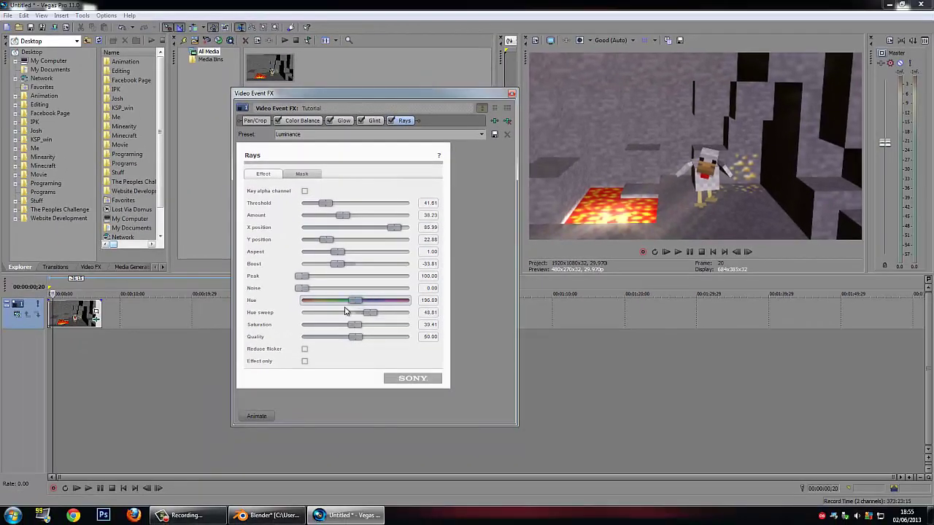
drag(345, 312, 312, 311)
click(512, 95)
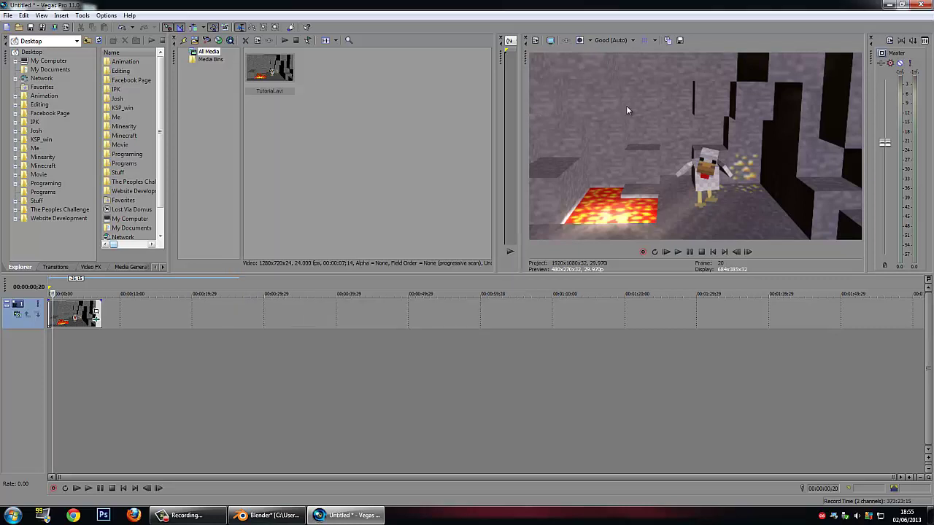
Step: Play the clip in the video preview to check the combined effects, and stop playback
click(677, 252)
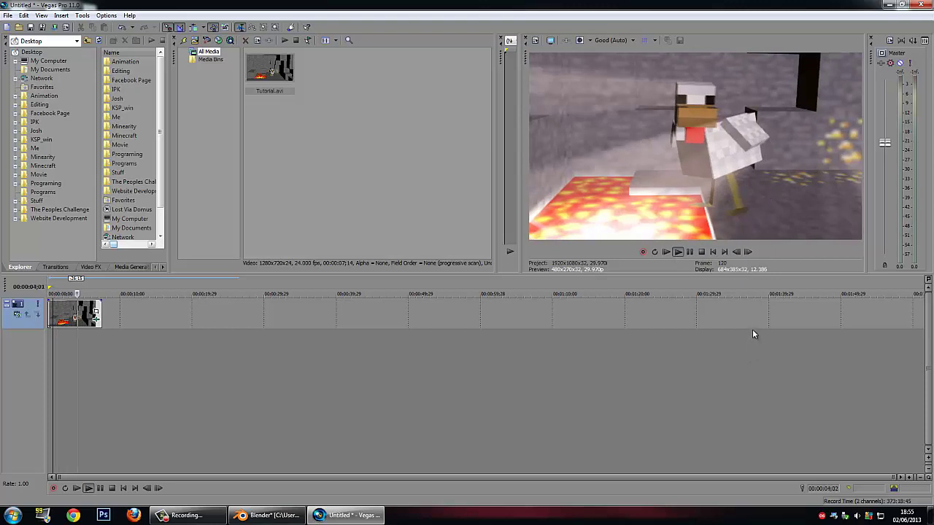
click(701, 251)
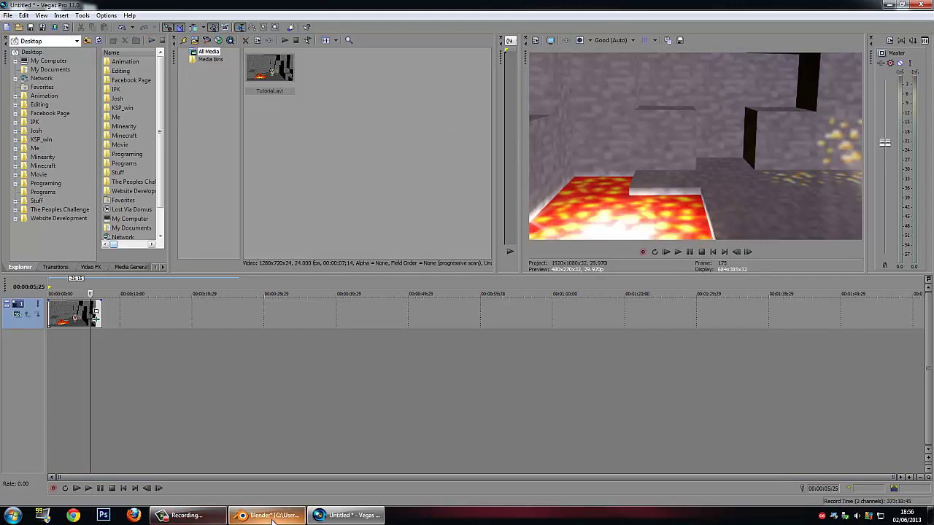
Step: Mark the clip's full length on the timeline, ending at 00:00:07;15, and render it as Tutorial.mp4
click(7, 15)
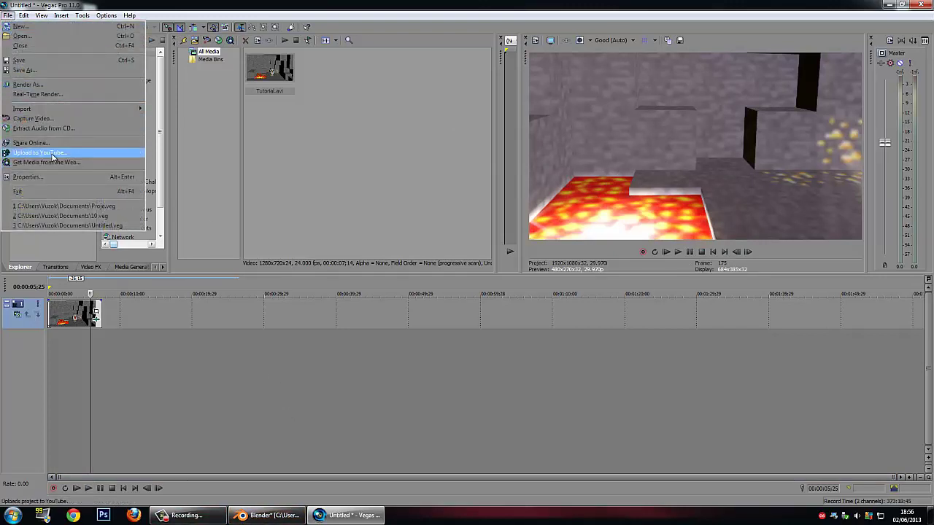
click(364, 354)
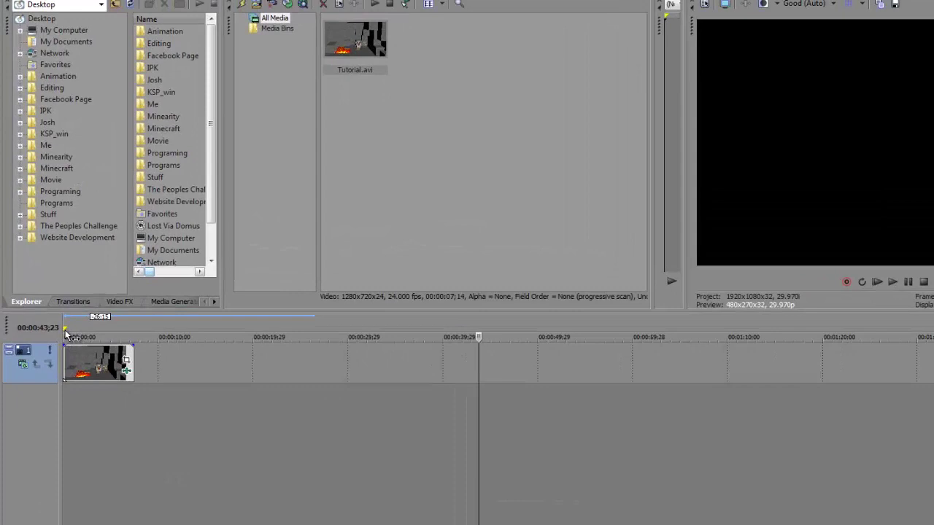
drag(48, 292, 104, 295)
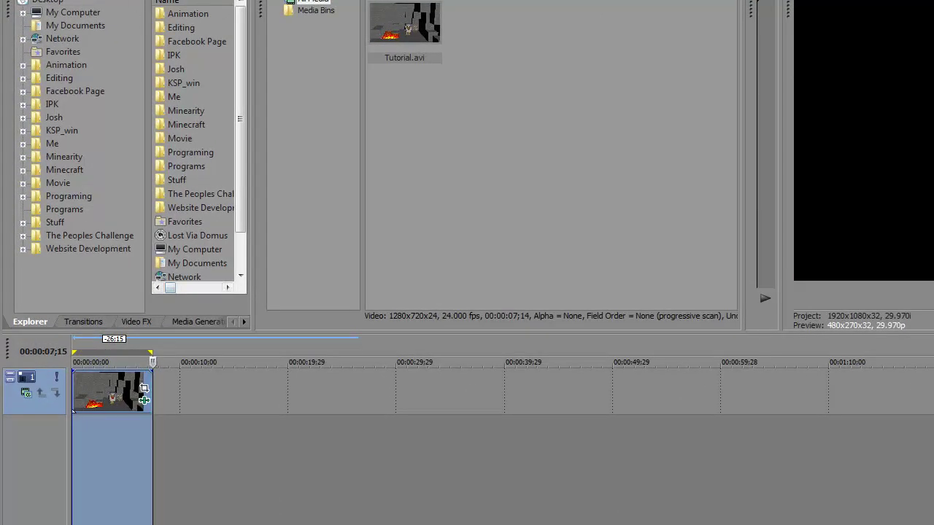
key(alt+f)
click(46, 46)
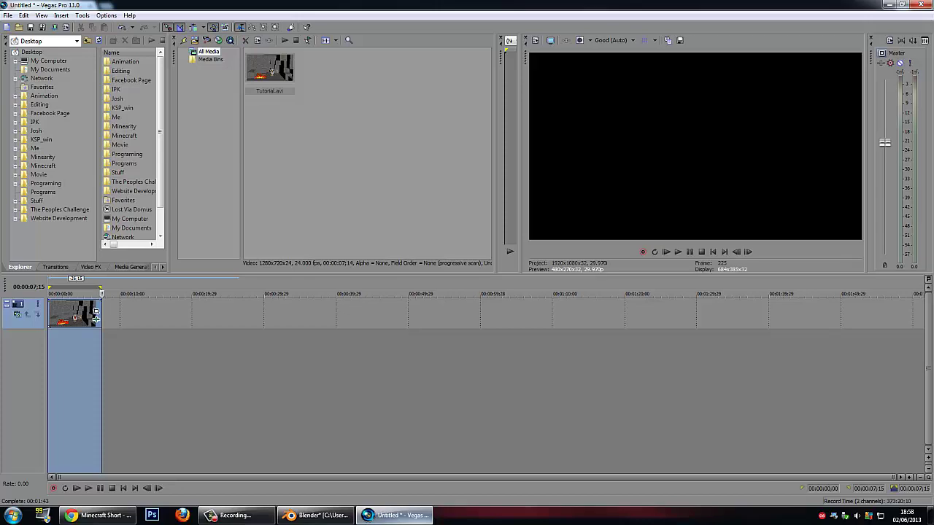
Step: Close Vegas Pro without saving the project and show the desktop
click(923, 5)
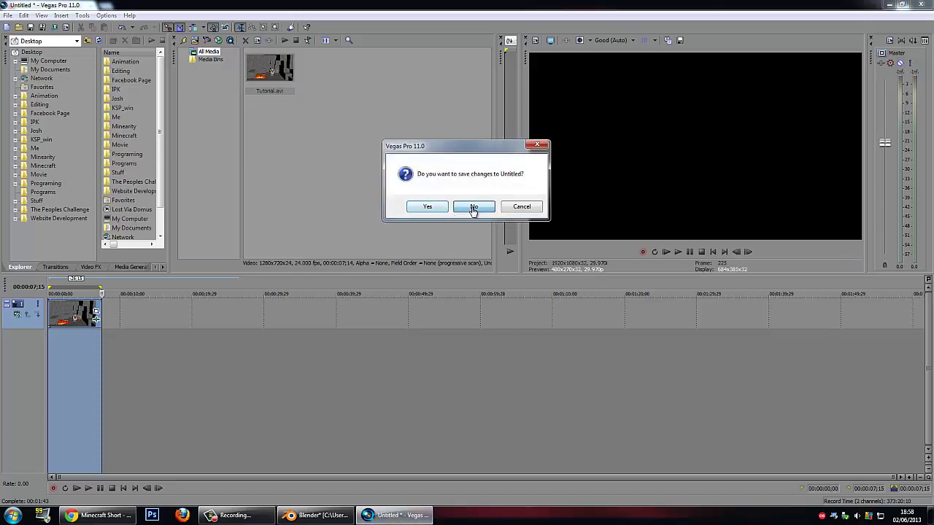
click(474, 207)
click(12, 515)
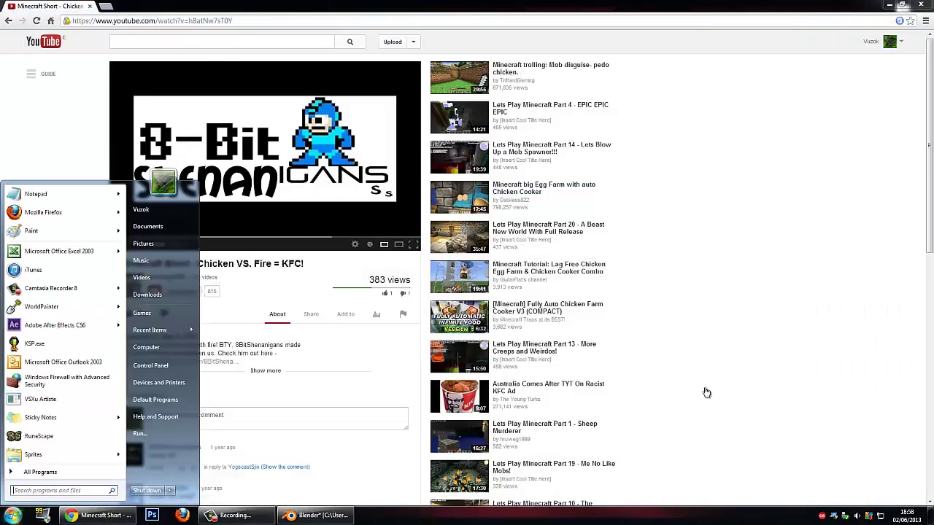
click(929, 515)
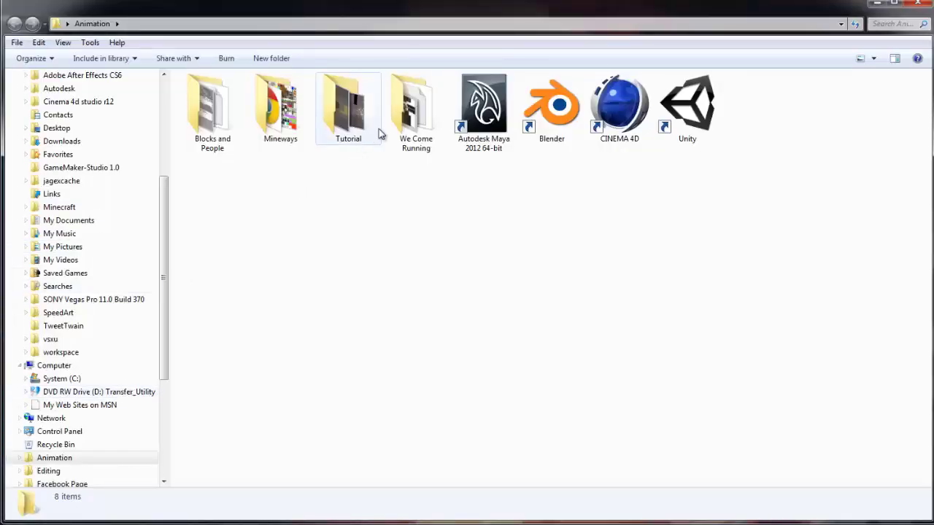
Step: Play the rendered Tutorial.mp4 from the Tutorial folder inside Animation, and close the player and the folder
click(341, 130)
double_click(341, 130)
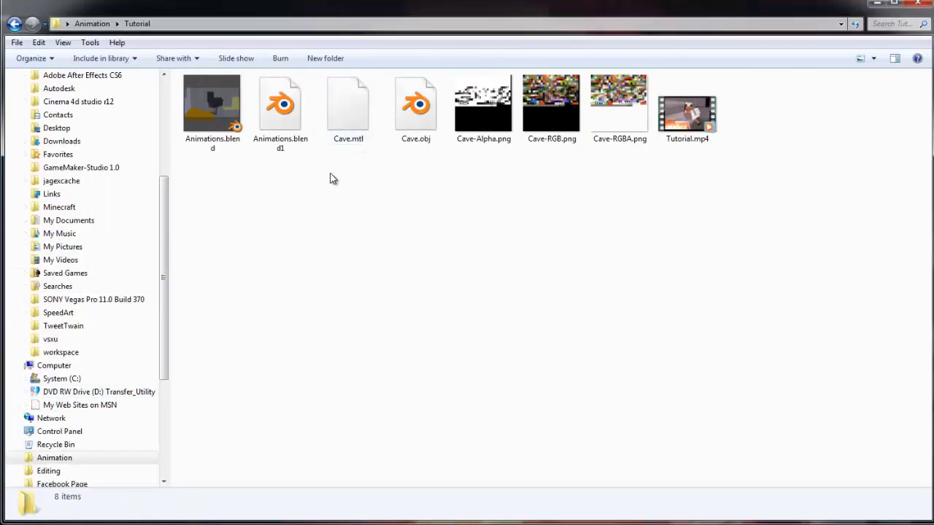
double_click(702, 132)
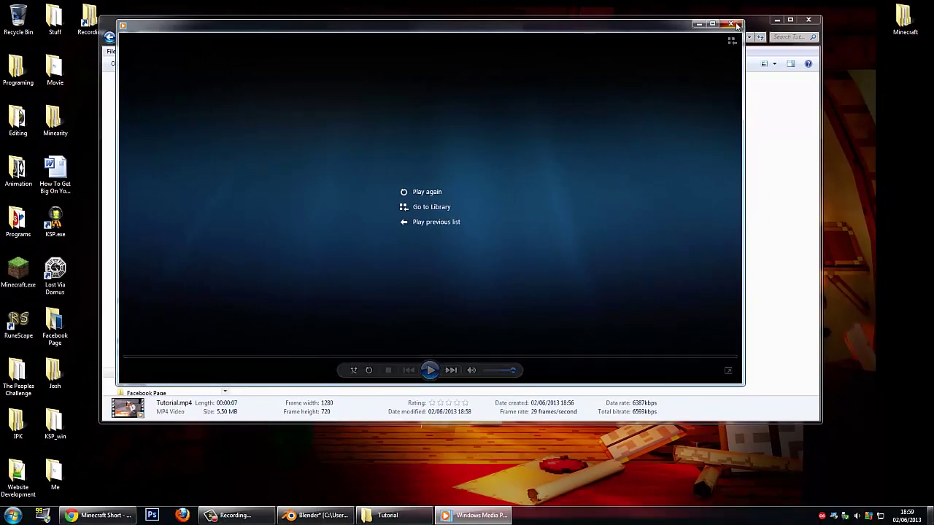
click(730, 24)
click(809, 19)
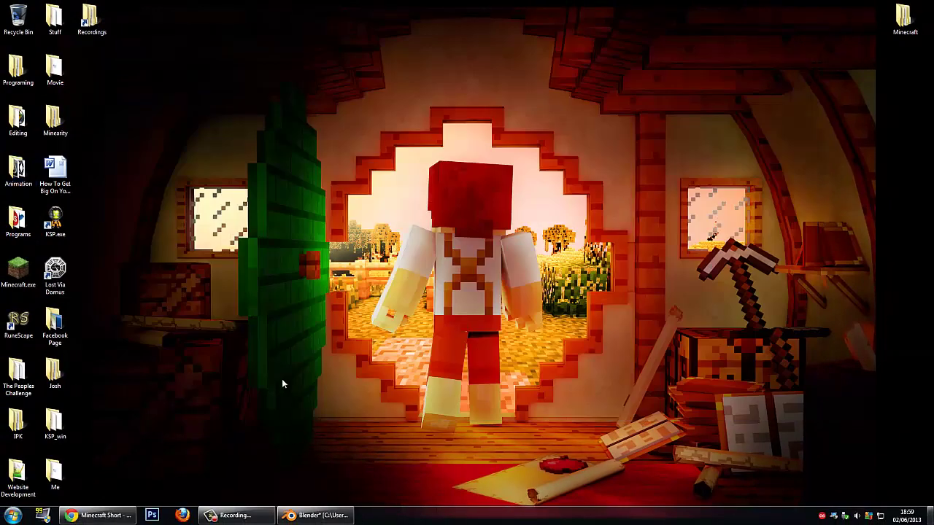
Step: Launch Camtasia Studio 8 from the desktop's Editing folder and close the folder
double_click(18, 121)
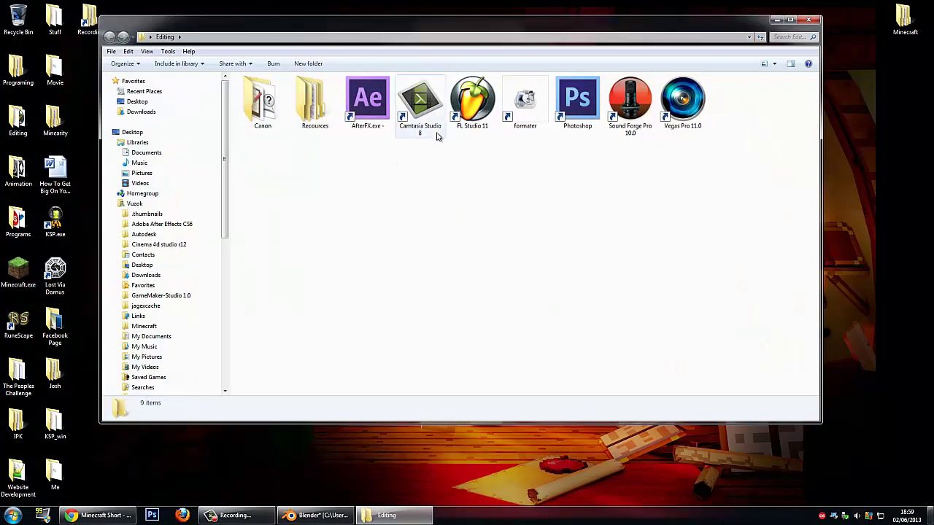
click(420, 102)
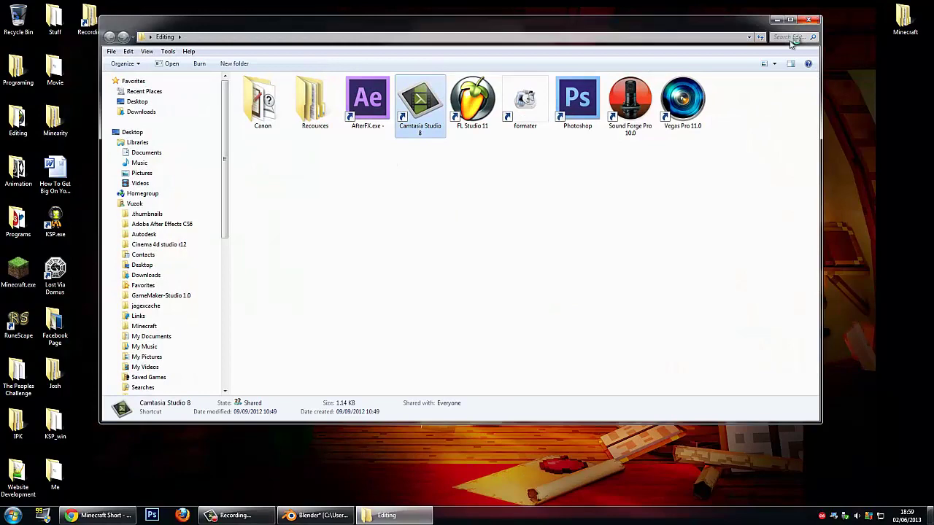
click(808, 21)
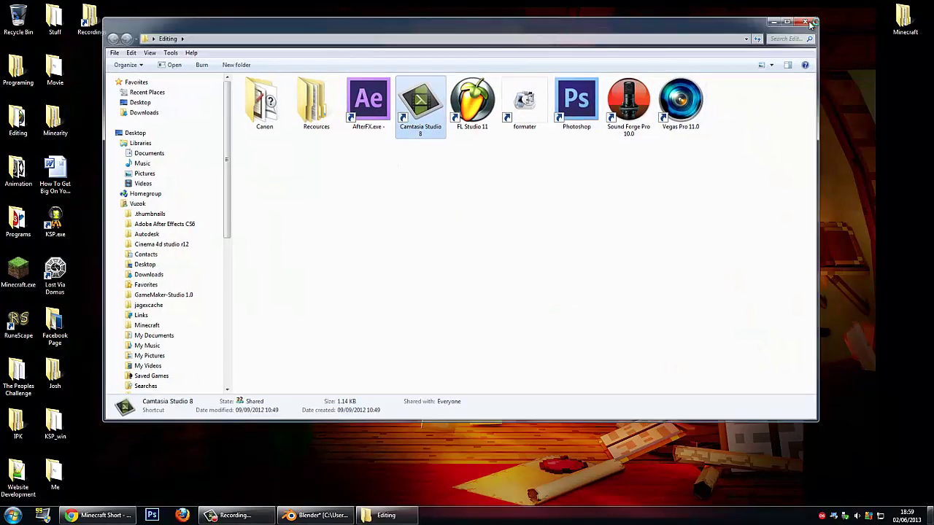
Step: Switch to Blender, save Animations.blend and close Blender
click(346, 517)
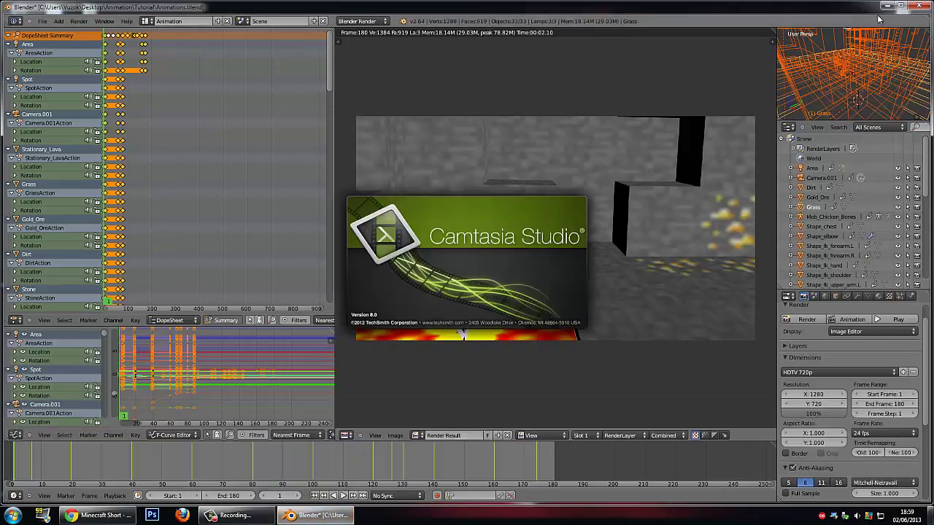
click(42, 21)
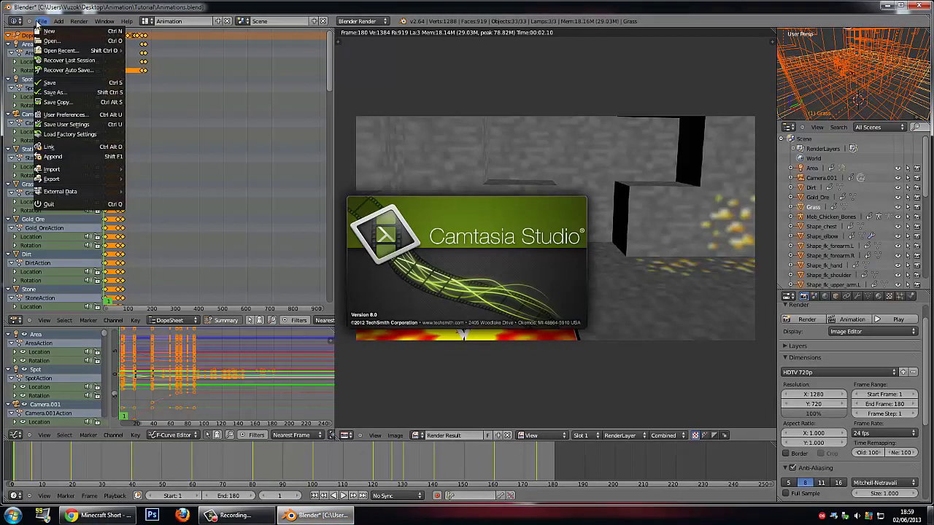
click(58, 82)
click(921, 6)
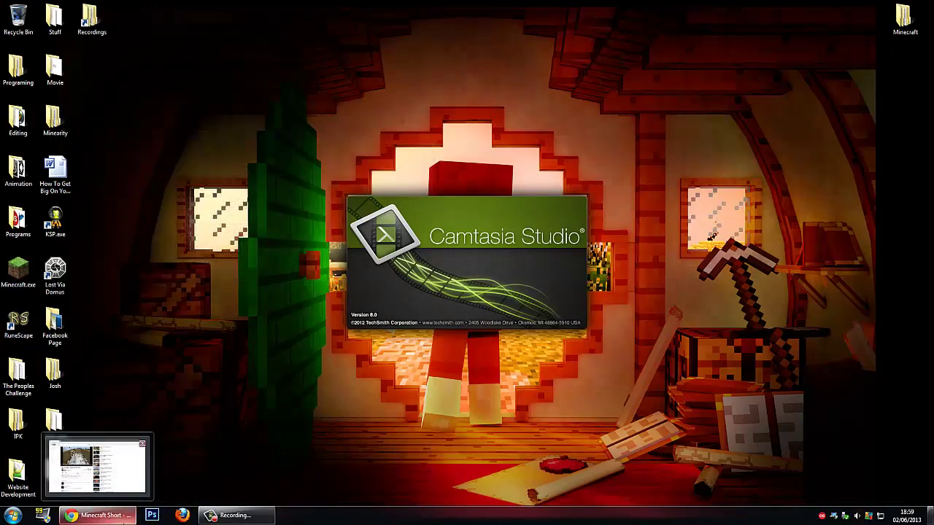
Step: Switch to Chrome, skip to another part of the open chicken video, and look through the "chicken burning minecraft" search results
click(98, 515)
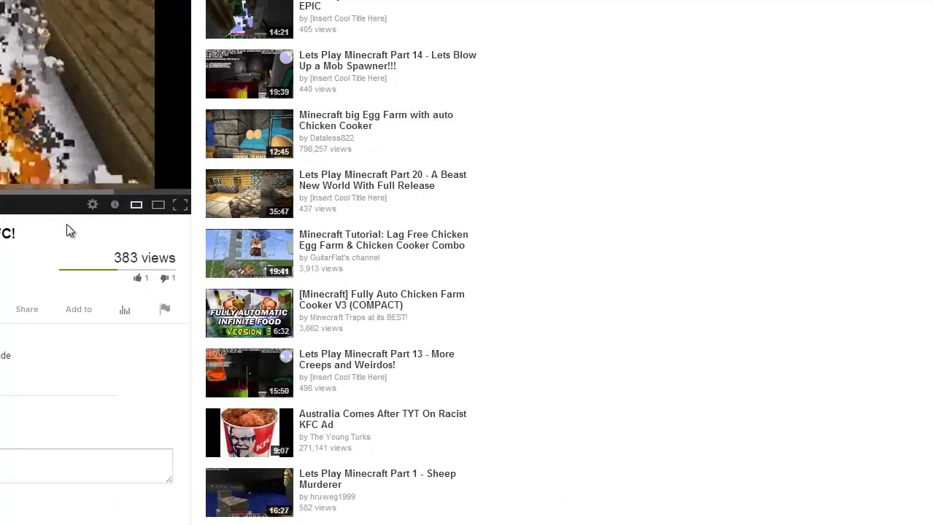
click(85, 193)
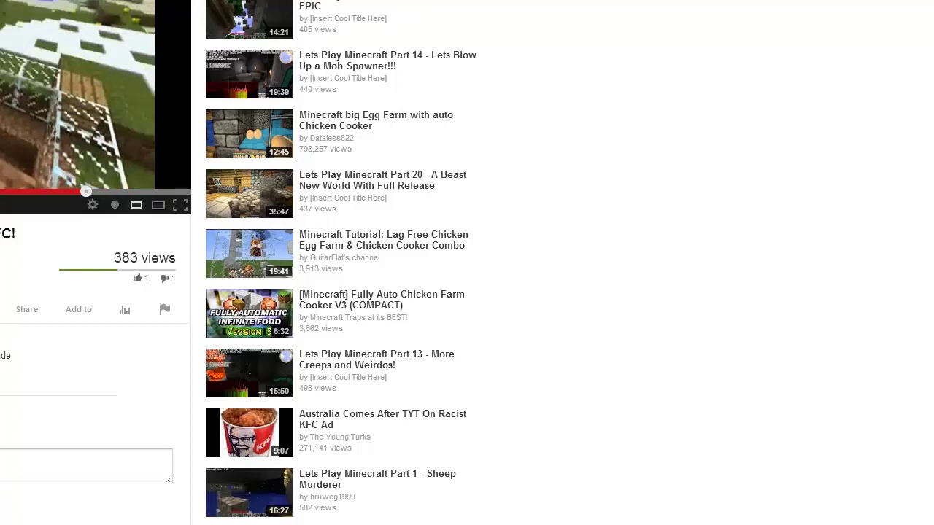
key(alt+Left)
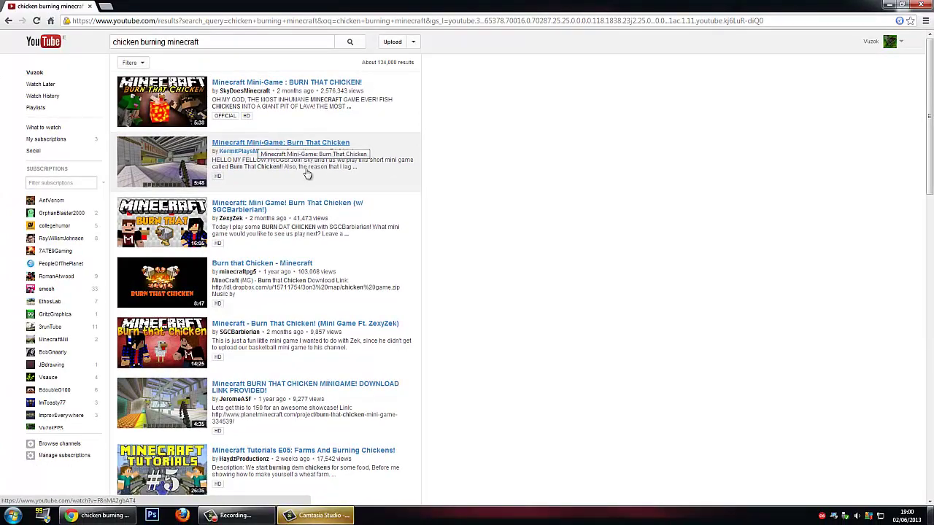
scroll(307, 174, down, 6)
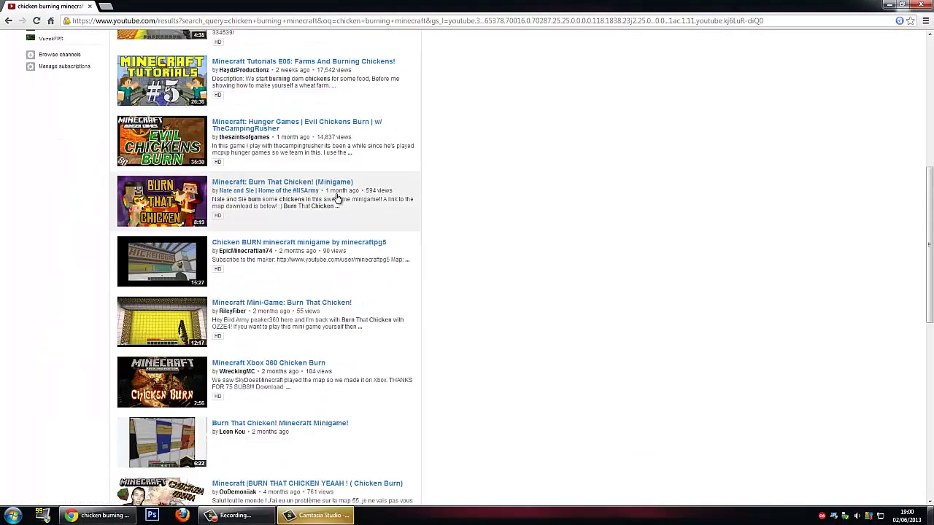
scroll(333, 199, down, 3)
scroll(321, 196, down, 4)
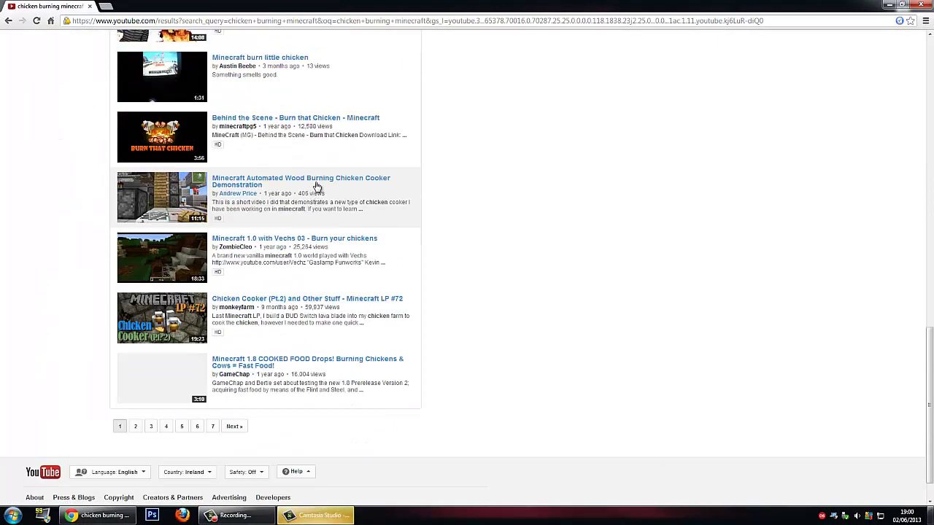
scroll(412, 175, up, 6)
scroll(441, 159, up, 1)
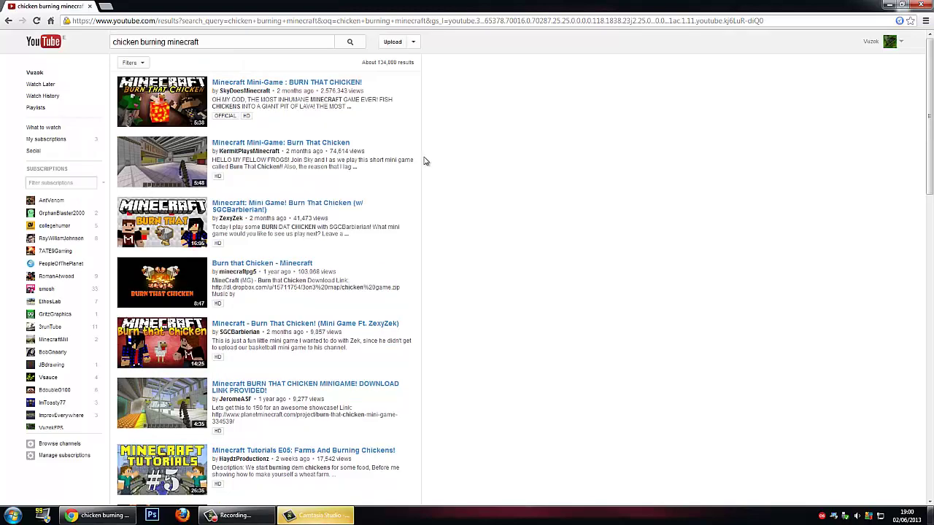
click(219, 517)
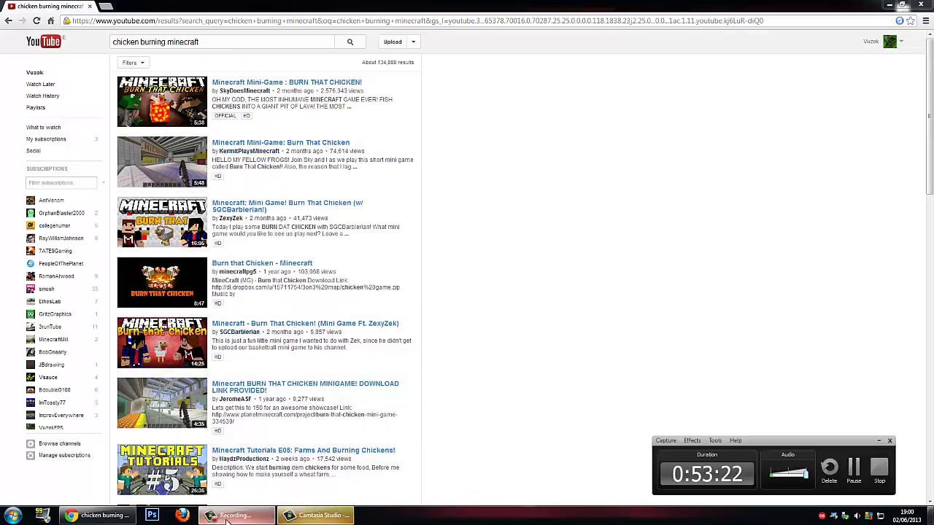
Step: Play the "Minecraft -- Every Sound Effect" video and close the advert overlaid on it
click(854, 471)
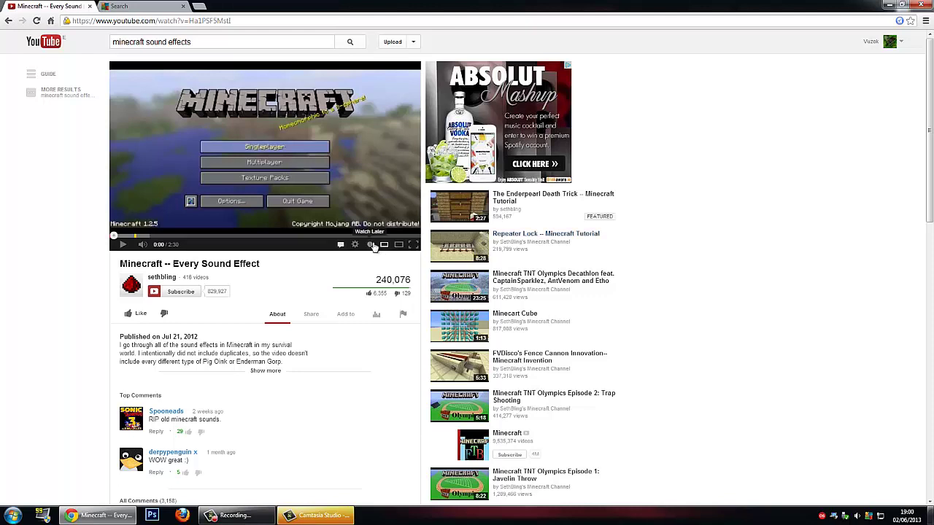
click(858, 516)
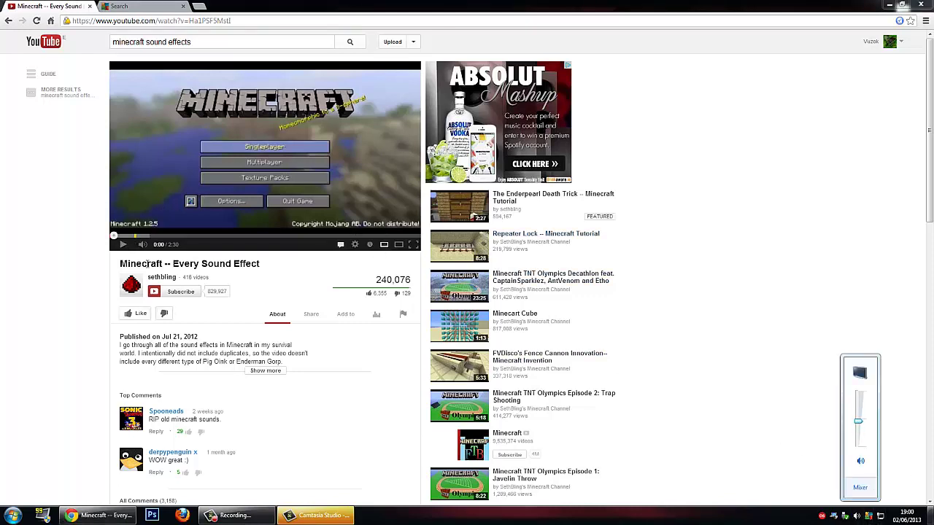
click(123, 244)
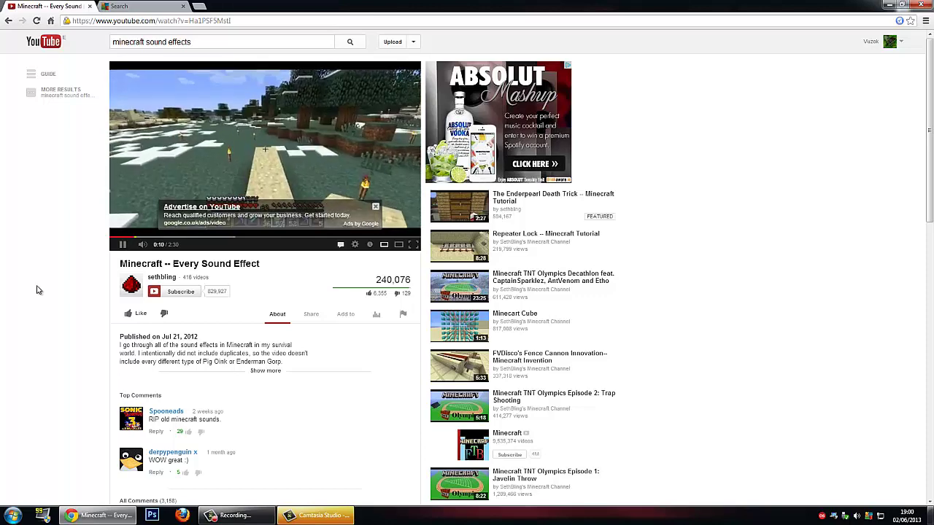
click(376, 207)
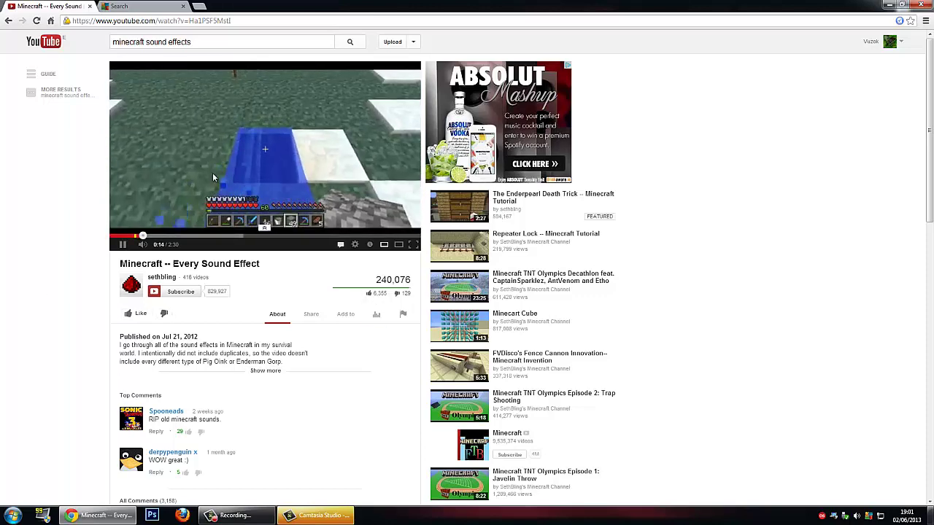
Step: Copy the web address of the "Minecraft -- Every Sound Effect" video
click(138, 21)
right_click(137, 21)
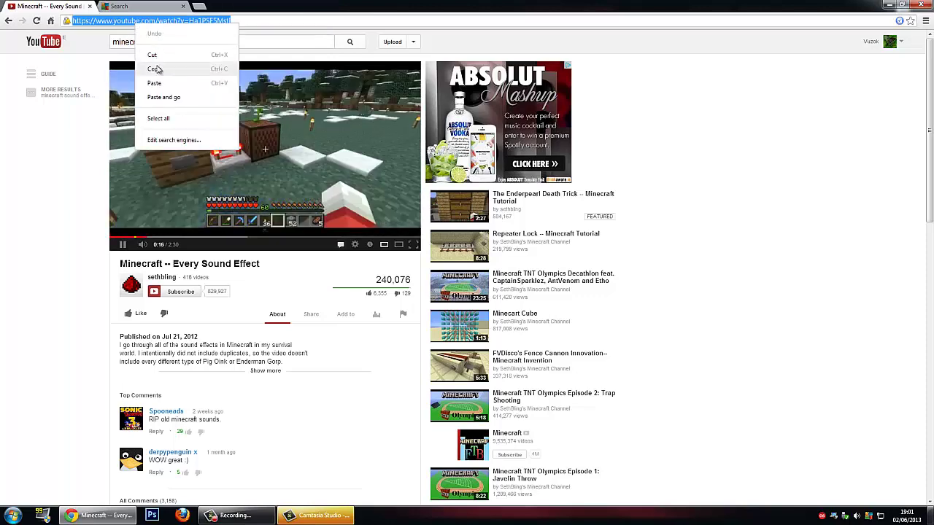
click(196, 55)
click(80, 139)
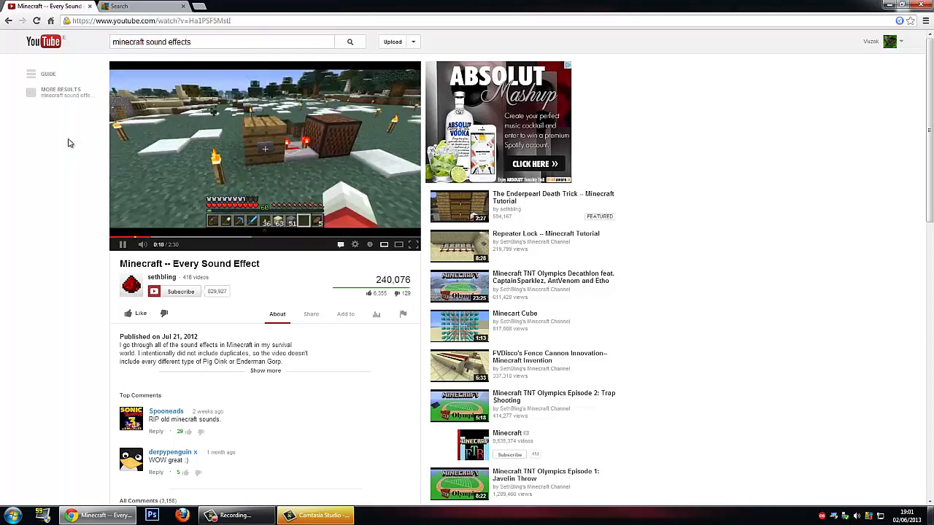
Step: Load google.ie in the second browser tab and return to the sound effects video
click(155, 7)
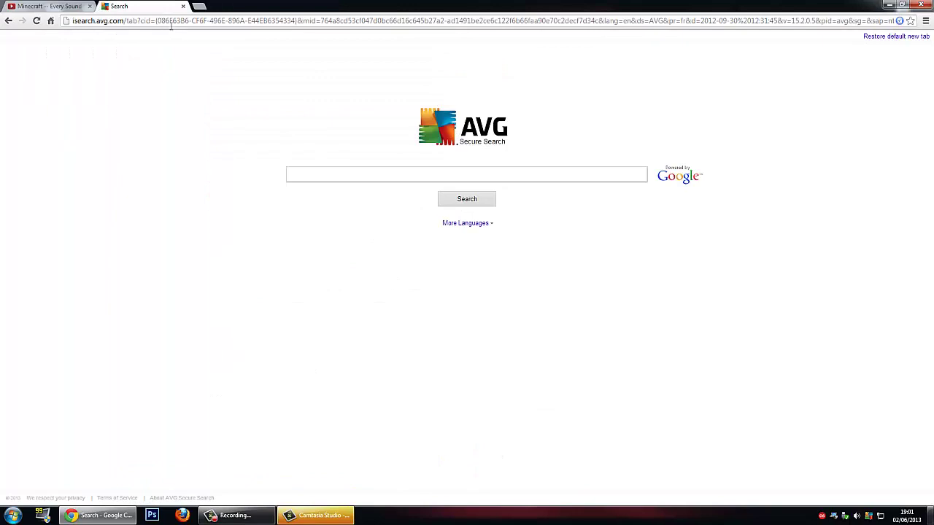
click(171, 22)
text(google.ie)
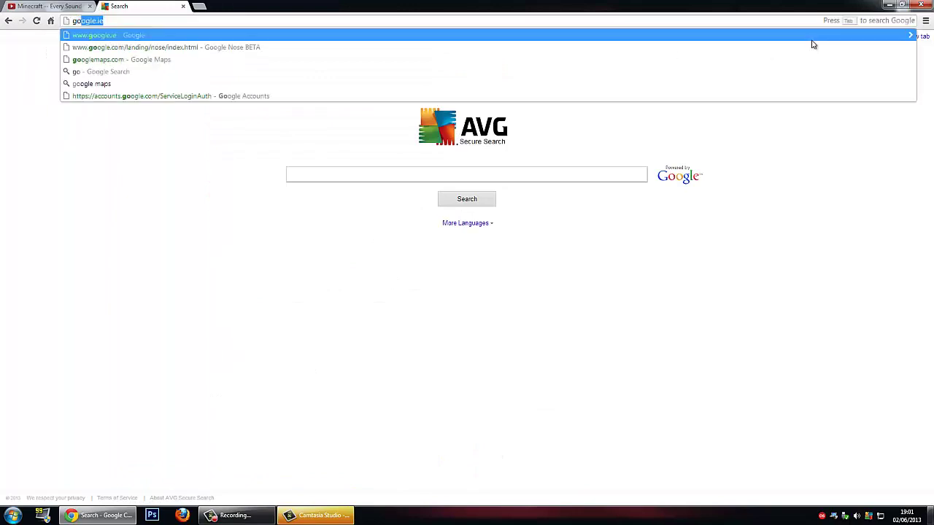
key(Return)
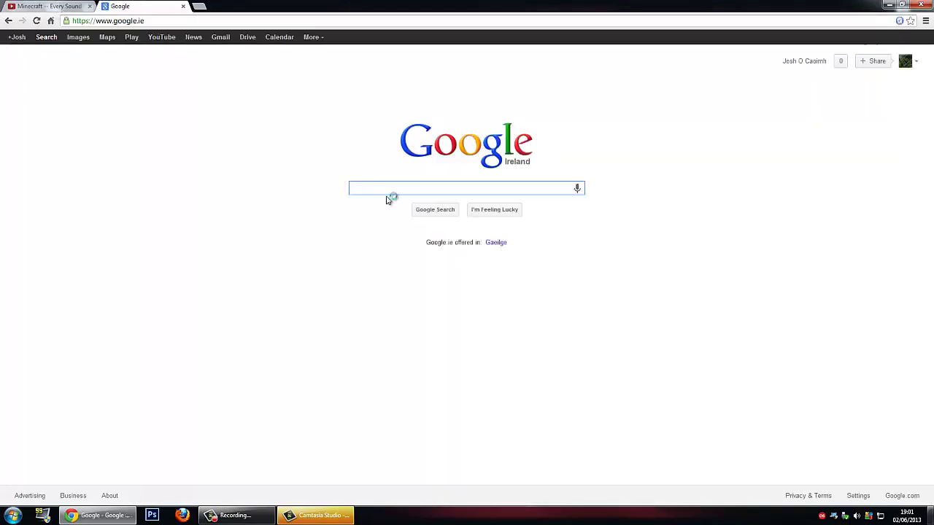
right_click(380, 187)
click(47, 6)
click(47, 5)
Step: Switch to Camtasia Studio and discard the auto-saved version of the unsaved project
click(318, 514)
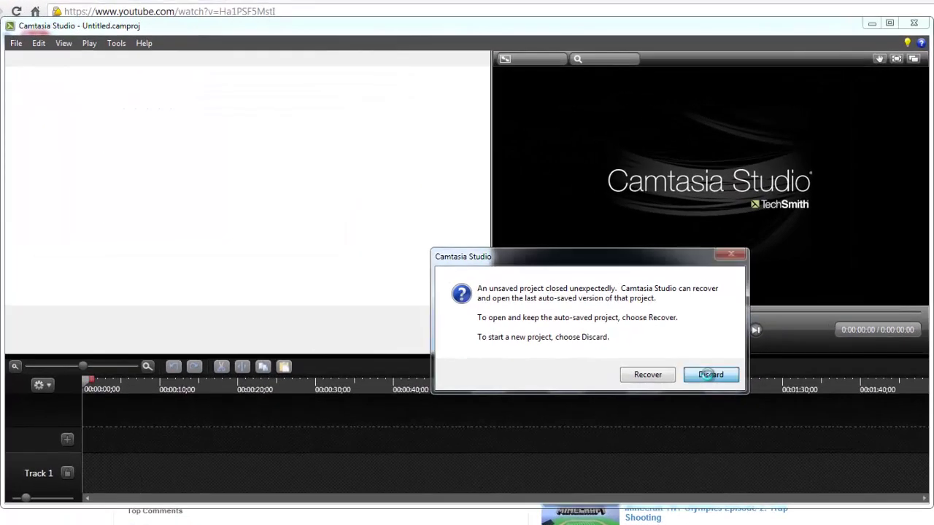
click(605, 292)
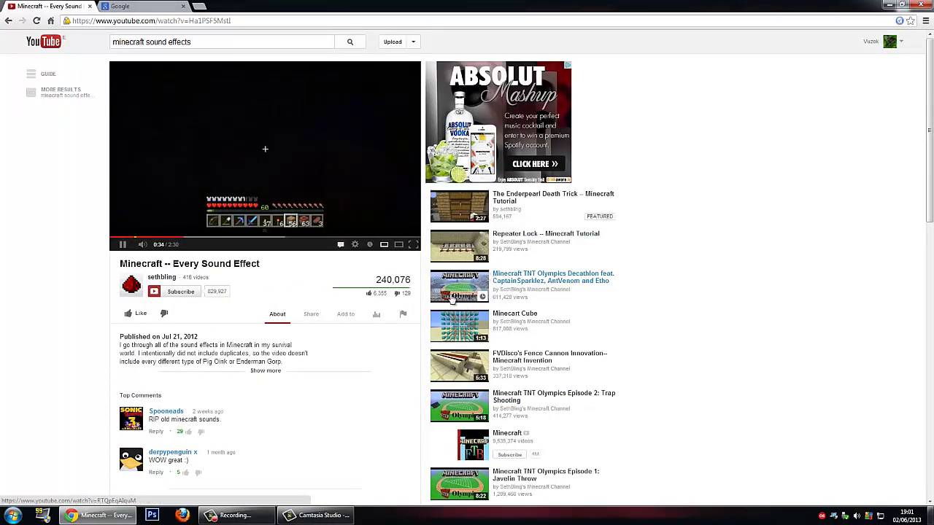
Step: In Chrome, play a few more seconds of the sound effects video and pause it at about 0:42
click(318, 221)
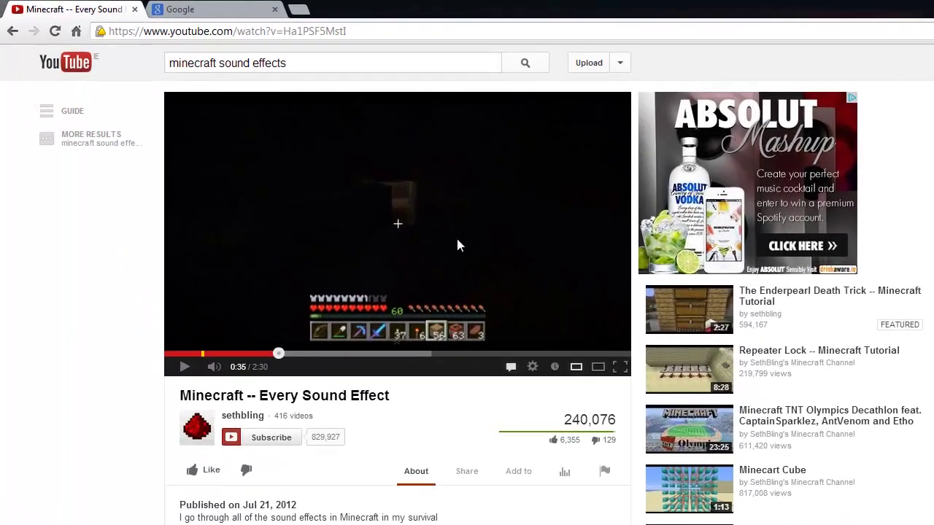
click(306, 164)
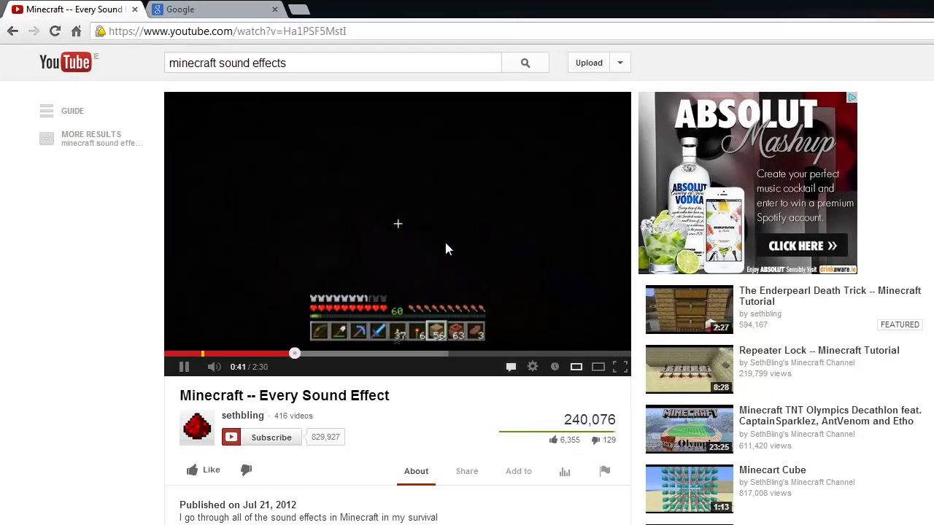
click(337, 128)
Step: Load flvto.com in the second browser tab in place of Google
click(240, 11)
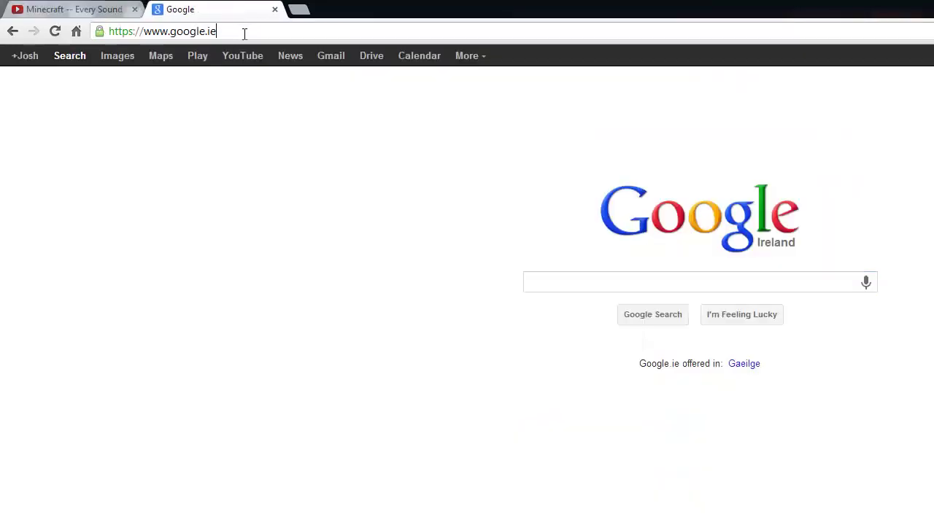
drag(244, 33, 57, 34)
text(flvto.com)
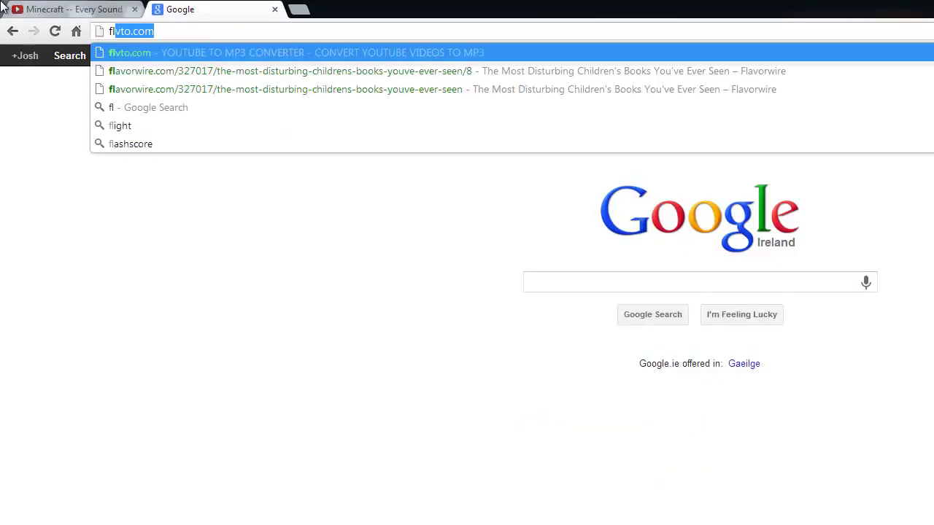
key(Return)
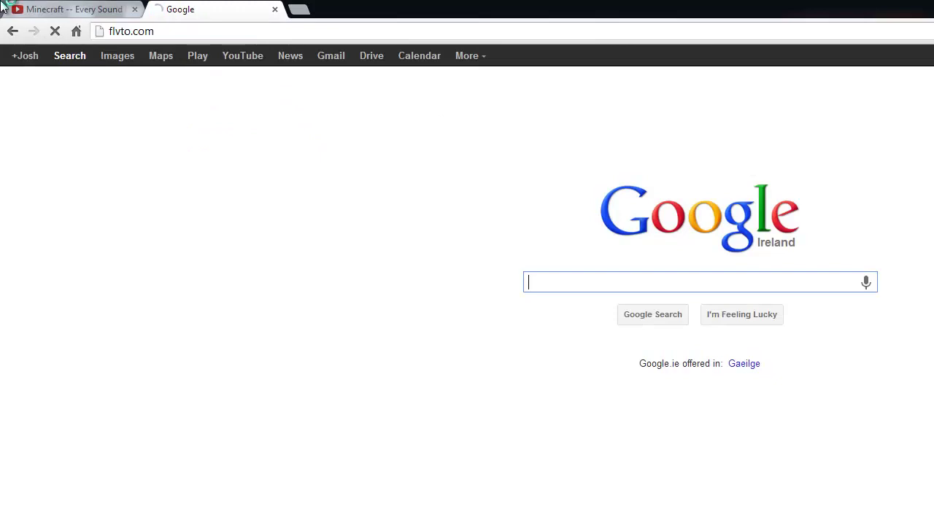
Step: Copy the sound effects video's web address into the flvto.com converter and start the conversion to MP3
click(85, 10)
right_click(154, 33)
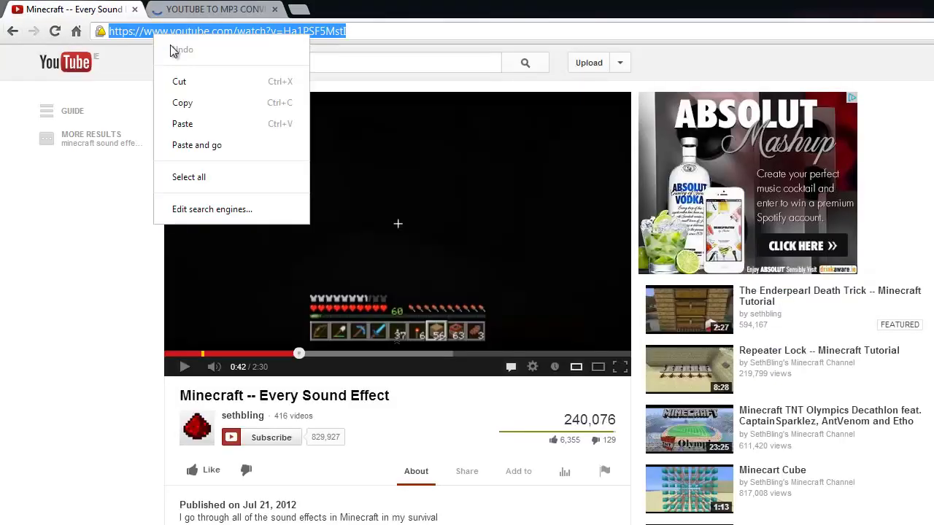
click(183, 104)
click(218, 9)
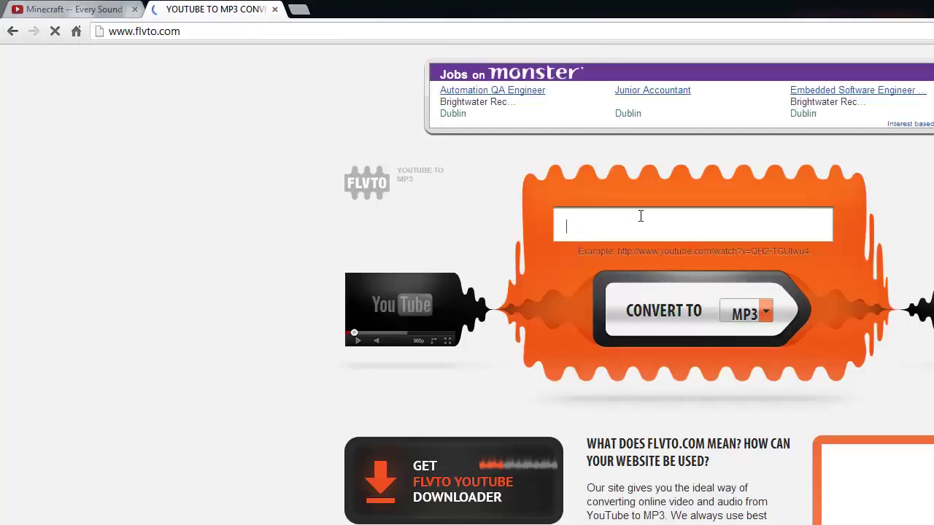
key(ctrl+v)
click(664, 312)
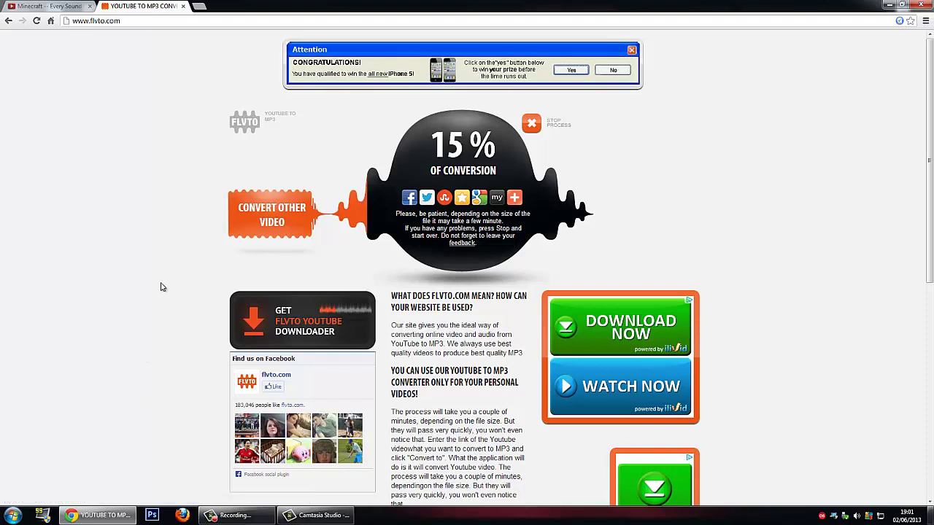
Step: Switch to Camtasia Studio and play the Tutorial.mp4 timeline with its sound effects from the start, stopping after the last effect
click(350, 518)
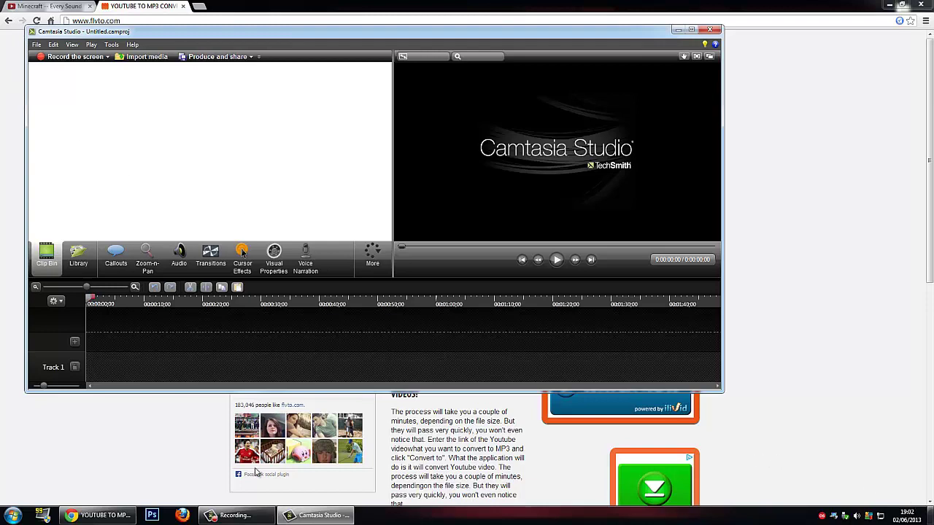
click(235, 515)
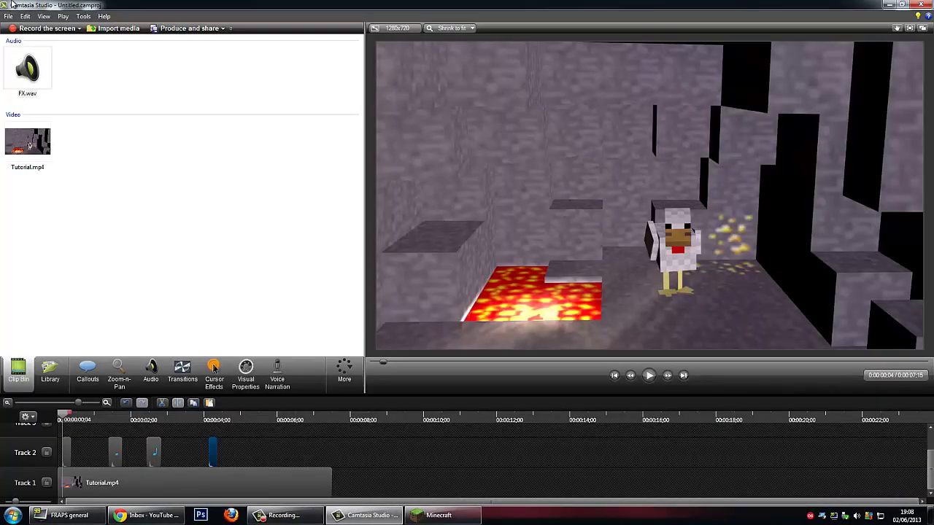
click(59, 421)
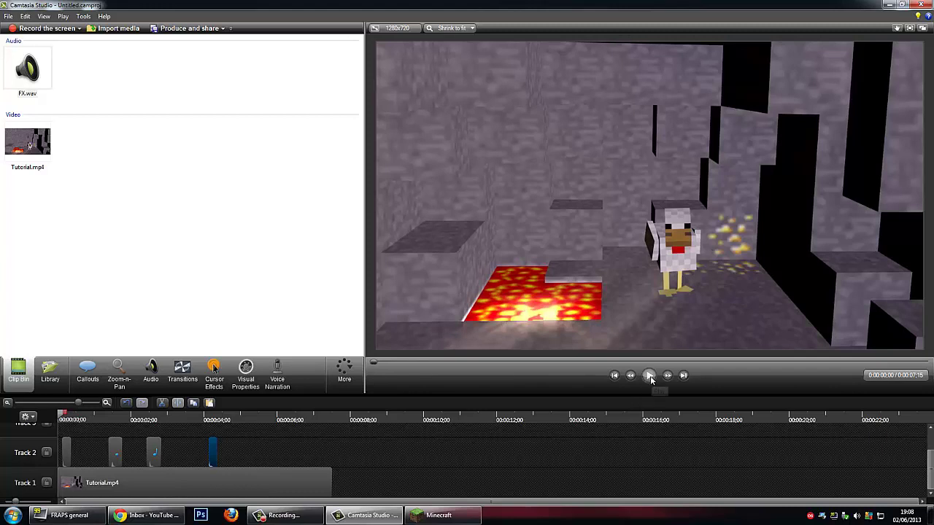
click(856, 516)
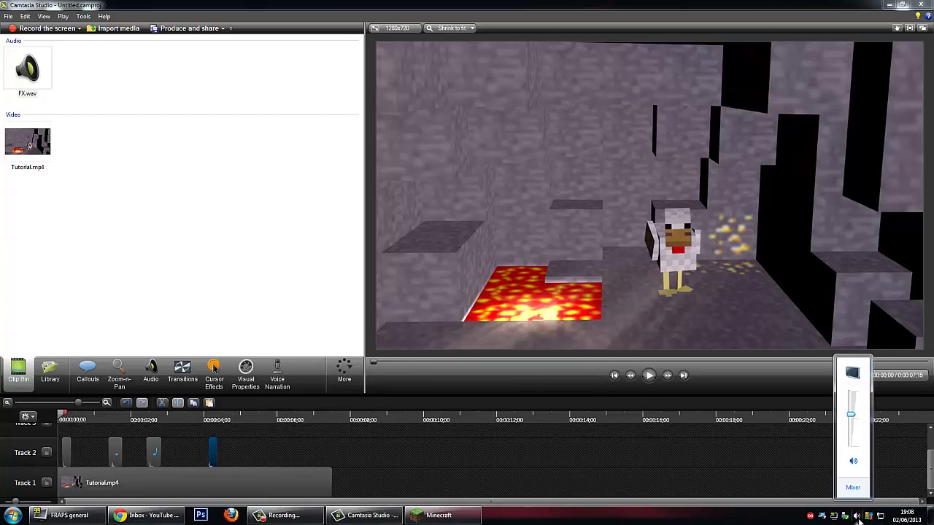
click(649, 374)
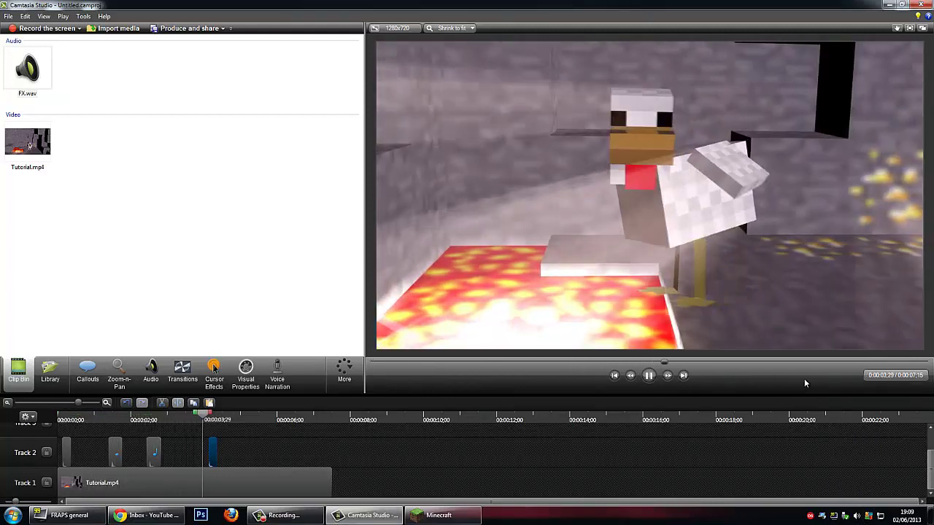
click(648, 375)
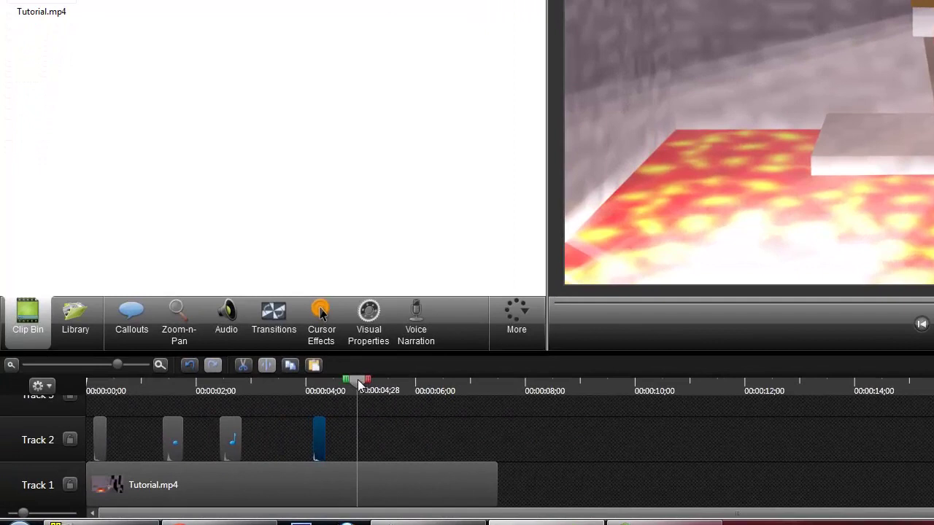
Step: Scrub the timeline back past the sound clips on Track 2 to near the start of Tutorial.mp4
drag(359, 385, 344, 392)
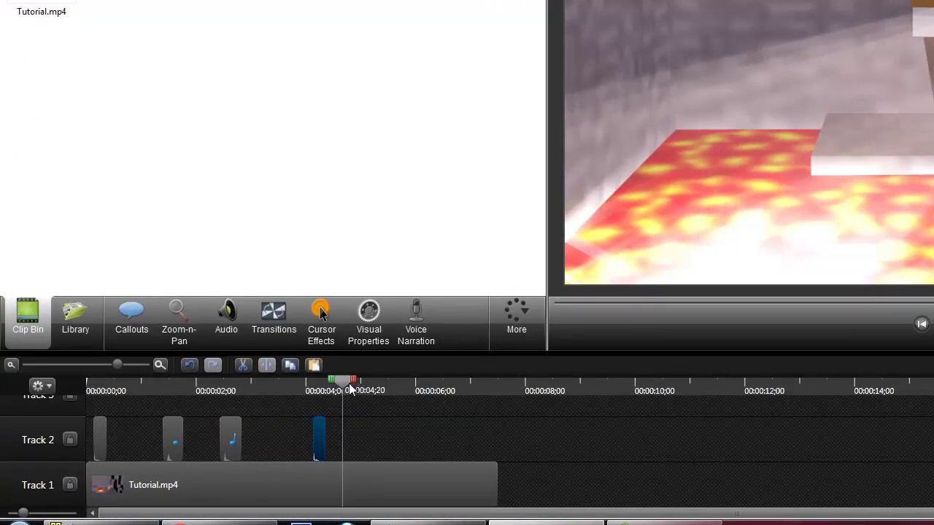
drag(349, 389, 158, 388)
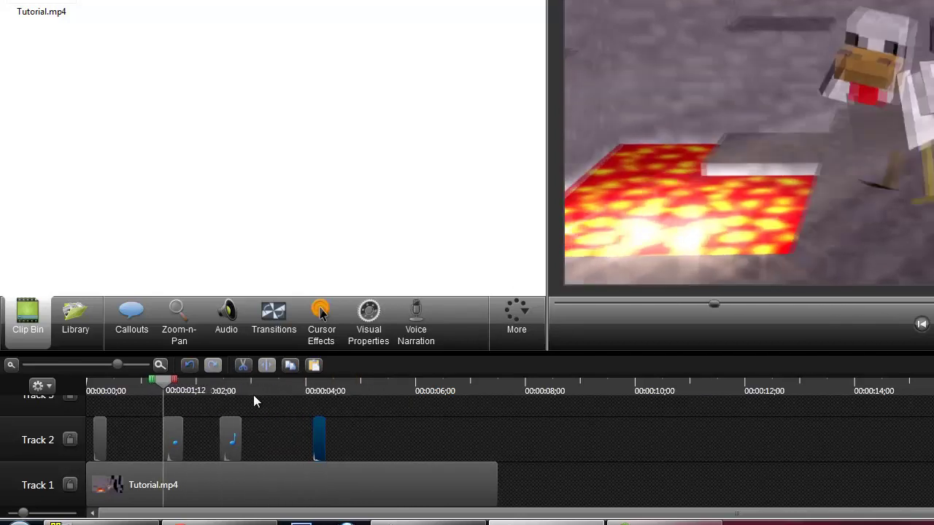
click(242, 392)
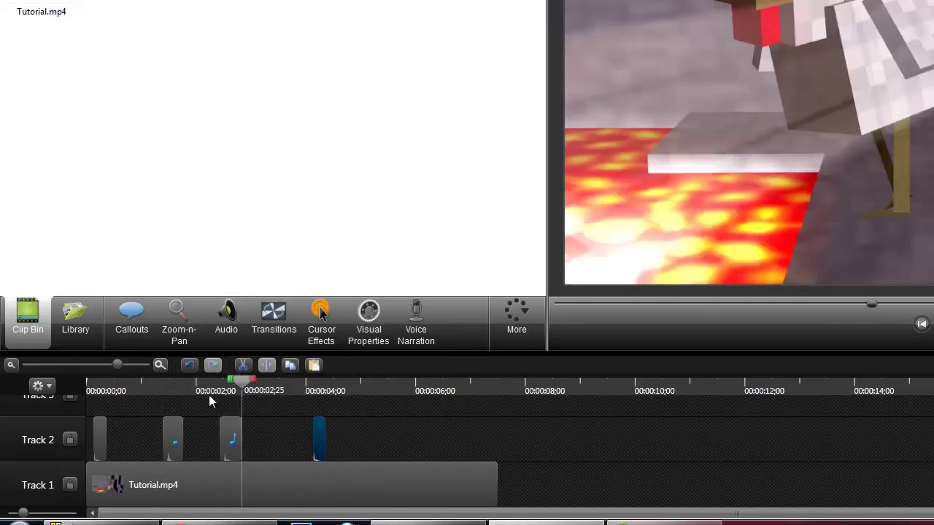
drag(239, 384, 94, 420)
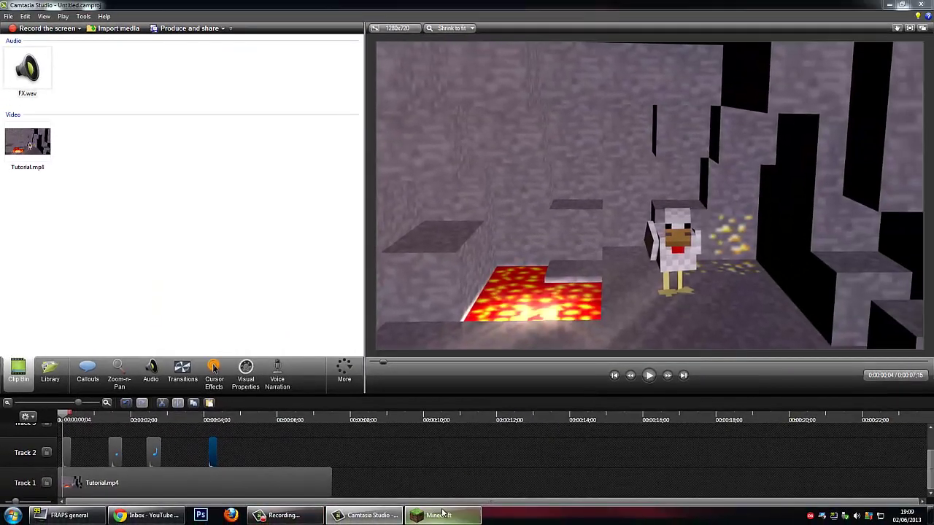
Step: Switch to Minecraft, load the singleplayer world Animations and face the cave's lava pool
click(443, 515)
click(409, 245)
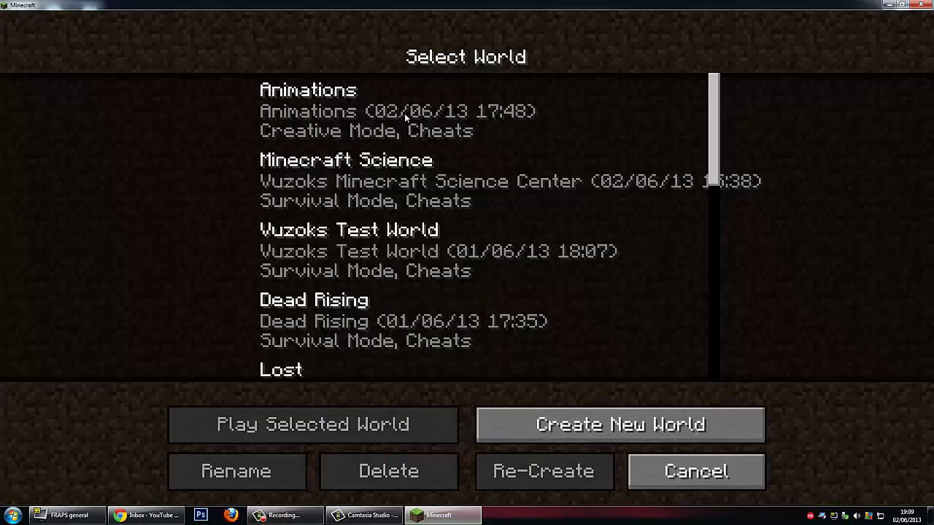
double_click(405, 115)
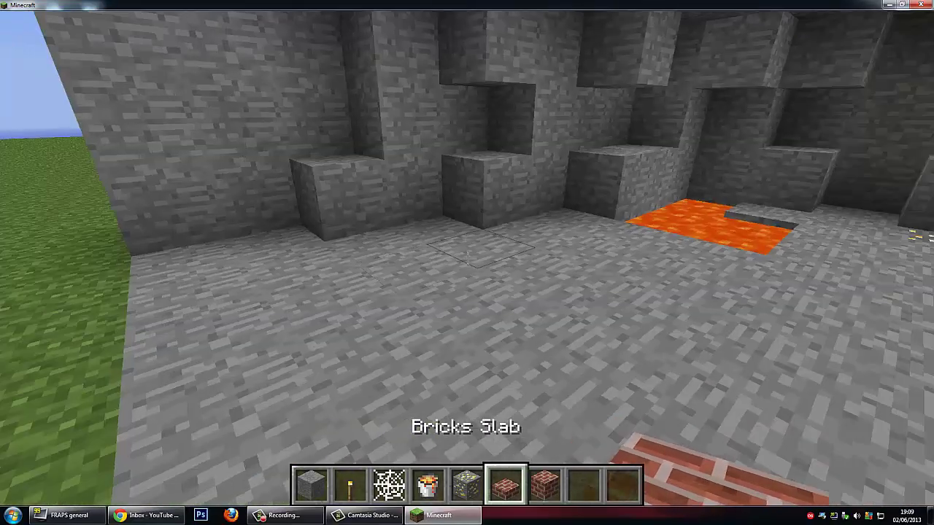
key(Escape)
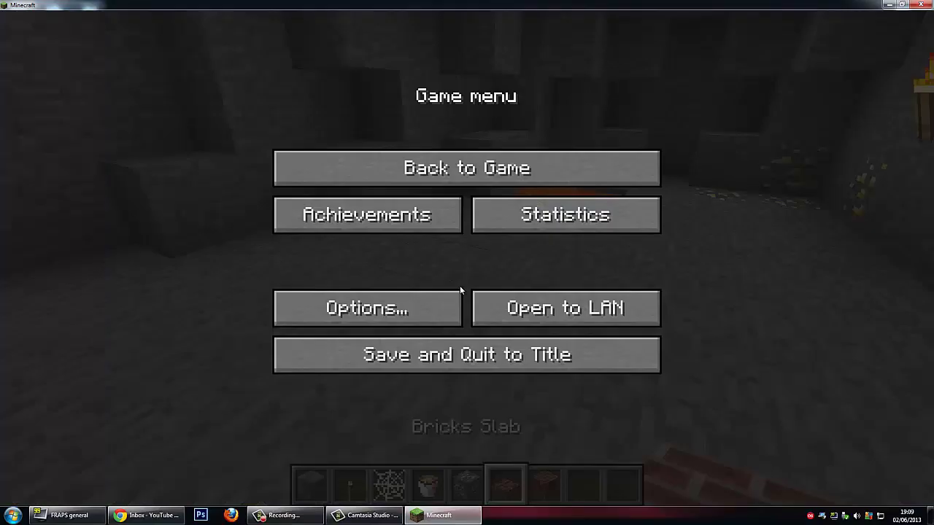
click(444, 294)
key(Escape)
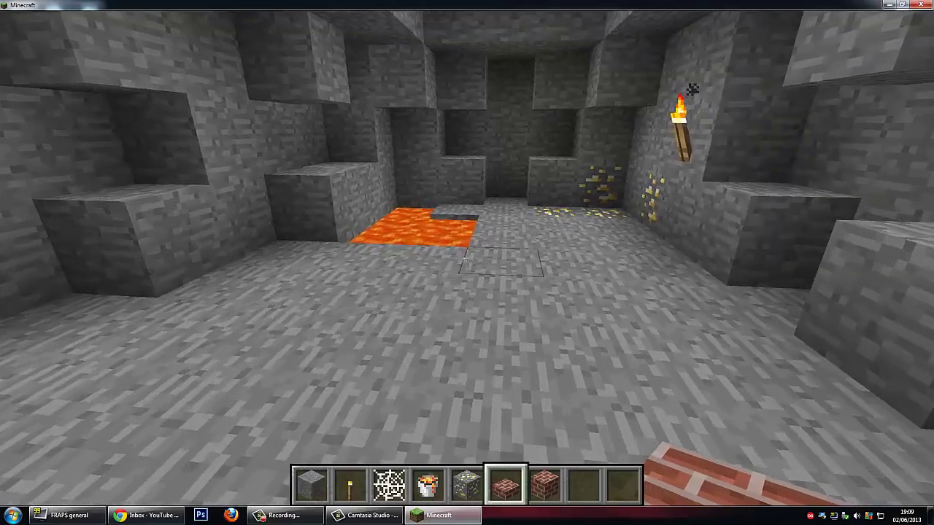
Step: Search the creative inventory for "chi", add the Spawn Chicken egg to the hotbar and select it
key(e)
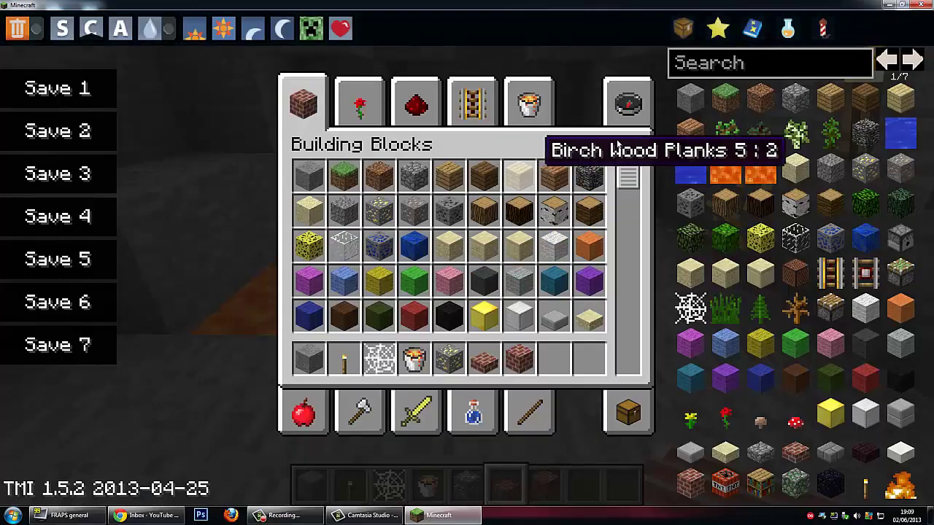
click(621, 121)
text(o)
text(hi)
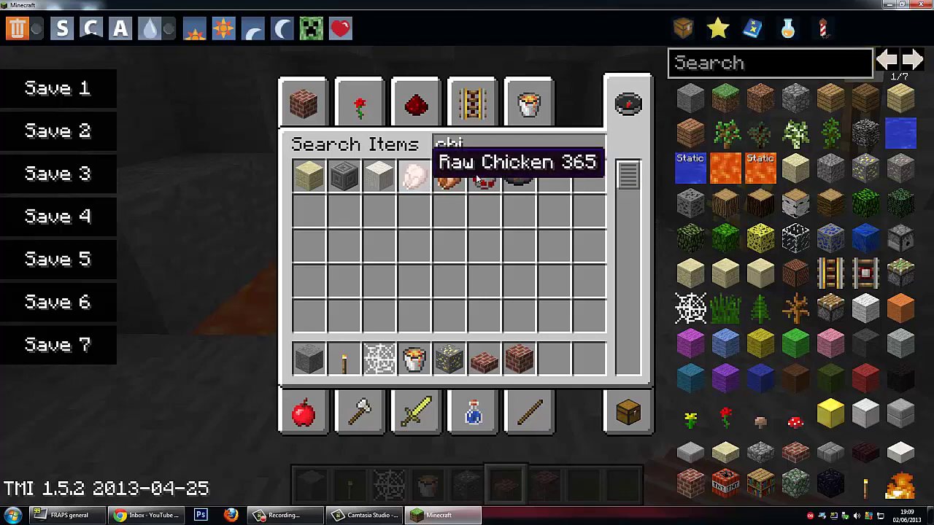
click(484, 176)
key(e)
scroll(467, 263, down, 1)
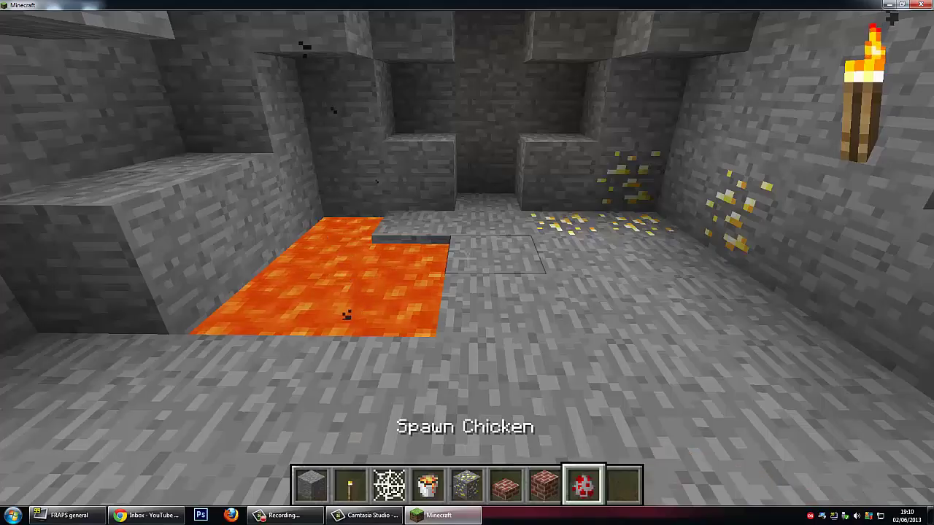
Step: Open the game options and return to the cave's lava pool
key(Escape)
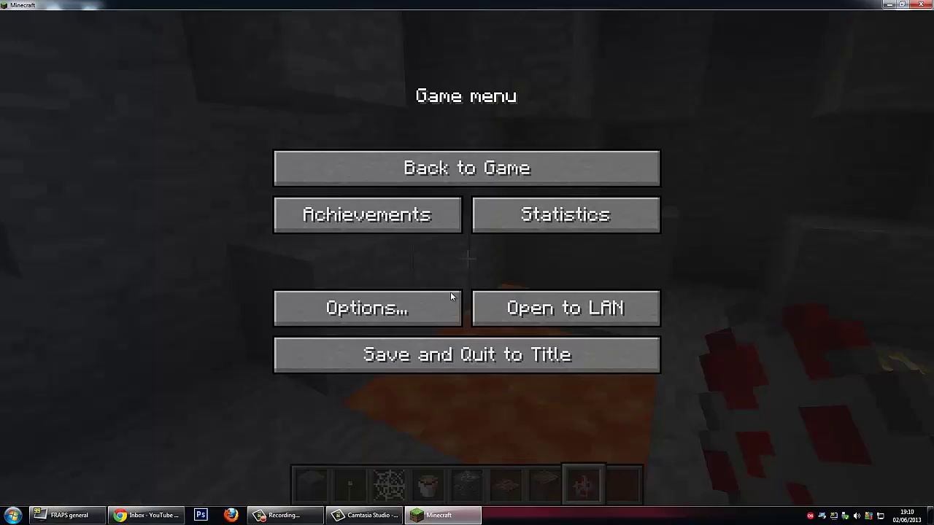
click(436, 308)
drag(813, 89, 814, 90)
key(Escape)
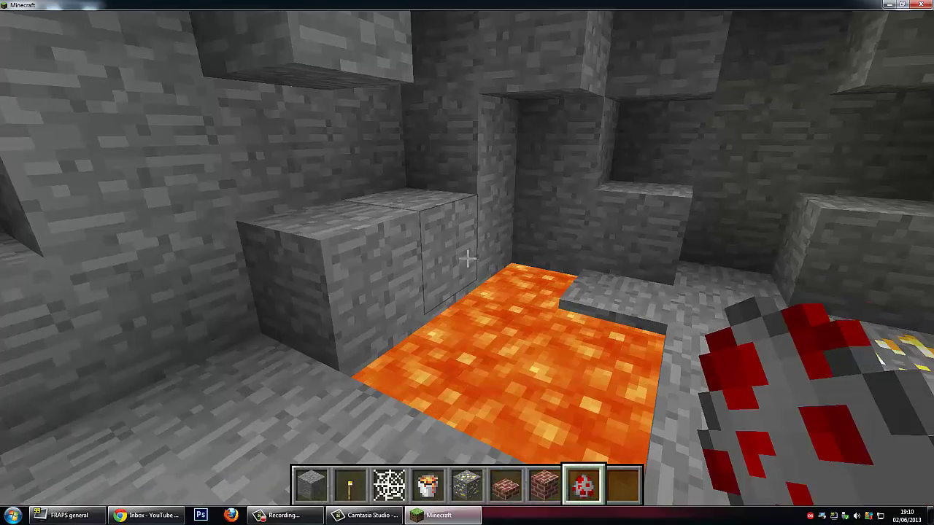
Step: Switch to FRAPS, review its movie capture settings and return to Minecraft
key(e)
key(alt+Tab)
click(429, 117)
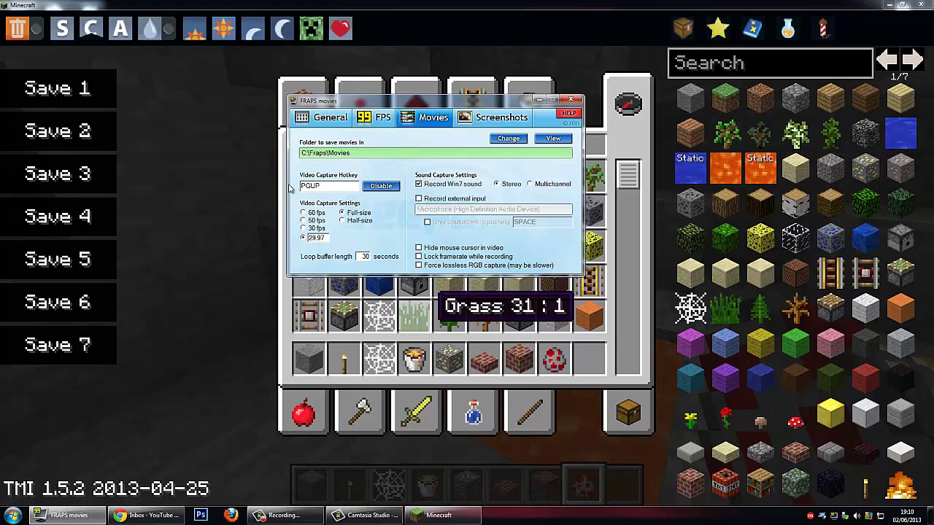
click(257, 187)
key(e)
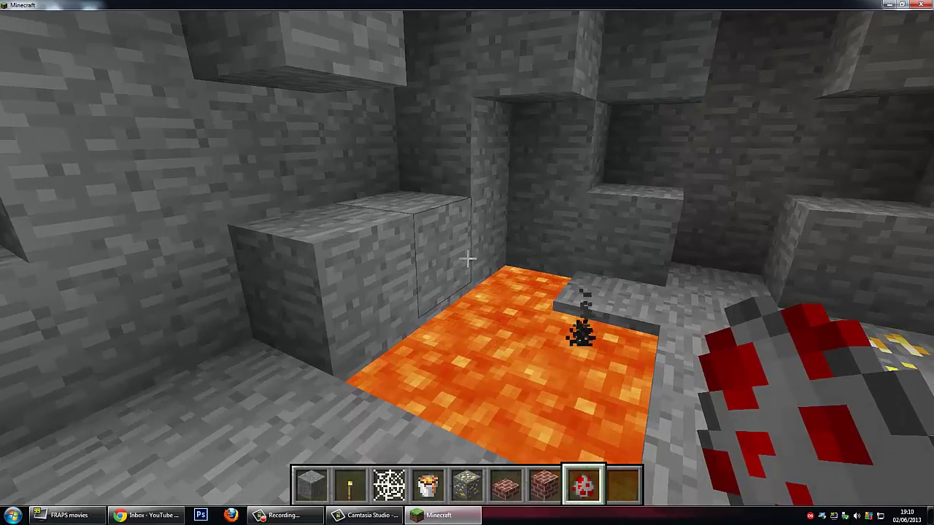
Step: Recheck the video capture hotkey in FRAPS and return to the cave near the lava pool
key(s)
key(w)
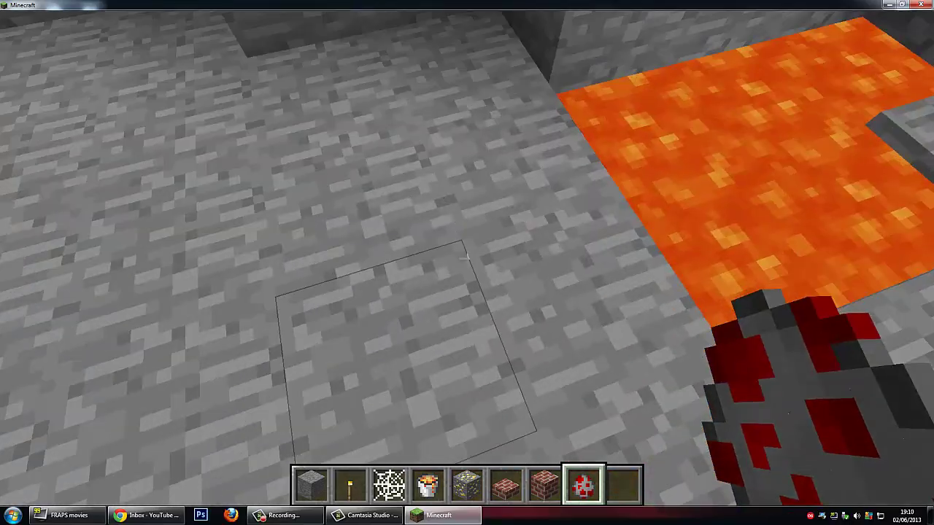
key(e)
key(e)
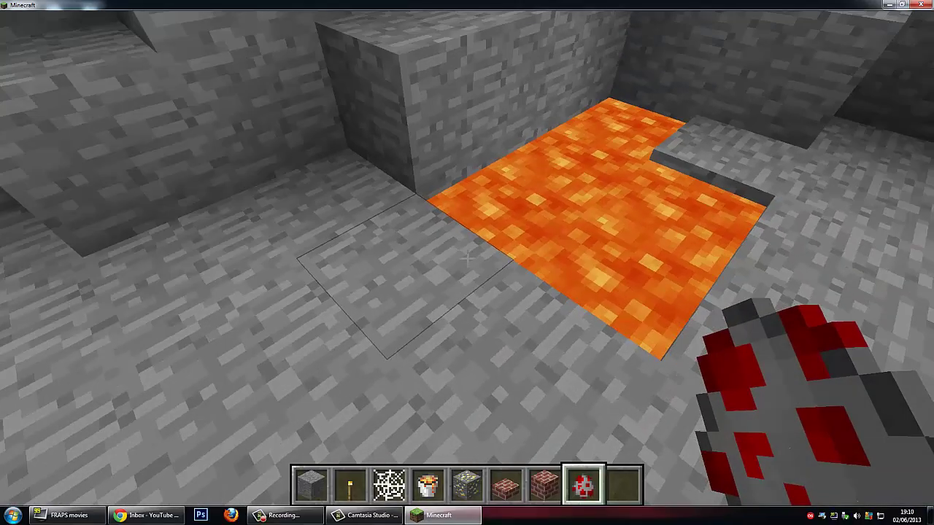
key(s)
key(e)
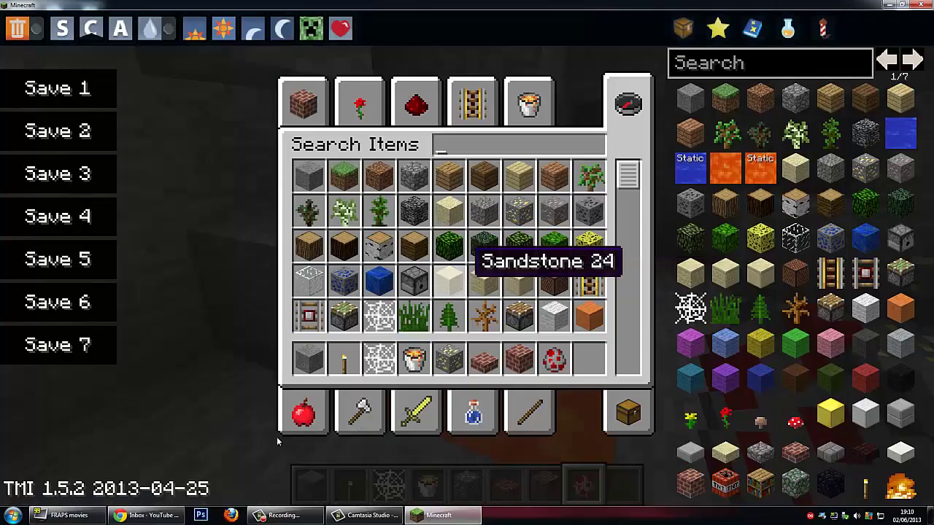
click(68, 515)
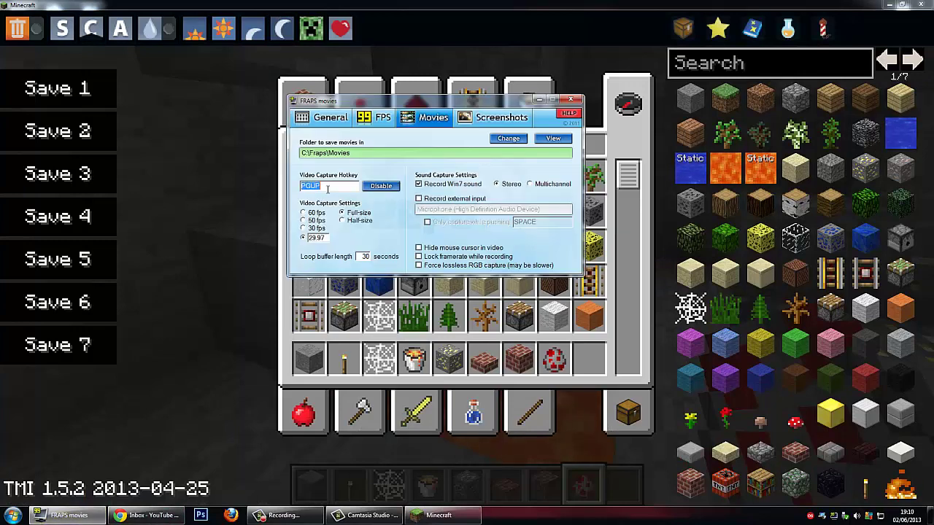
click(264, 225)
key(e)
key(e)
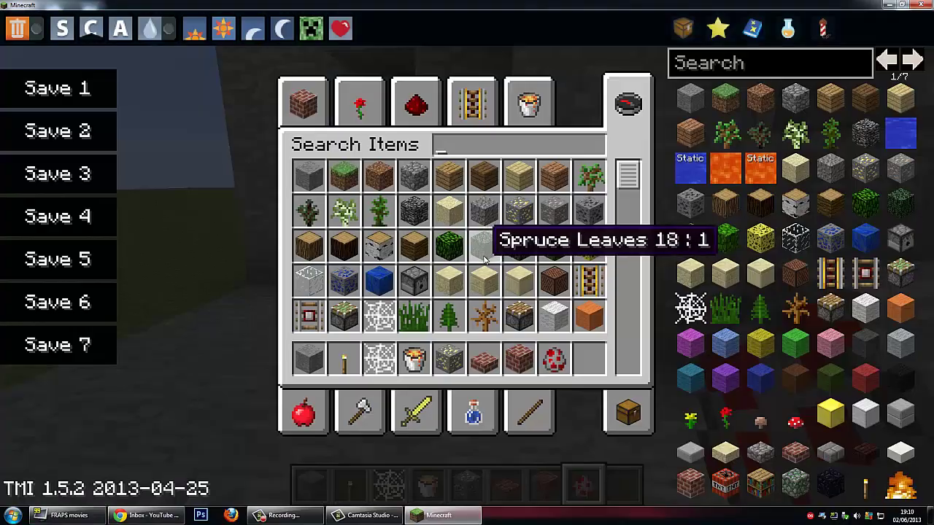
key(e)
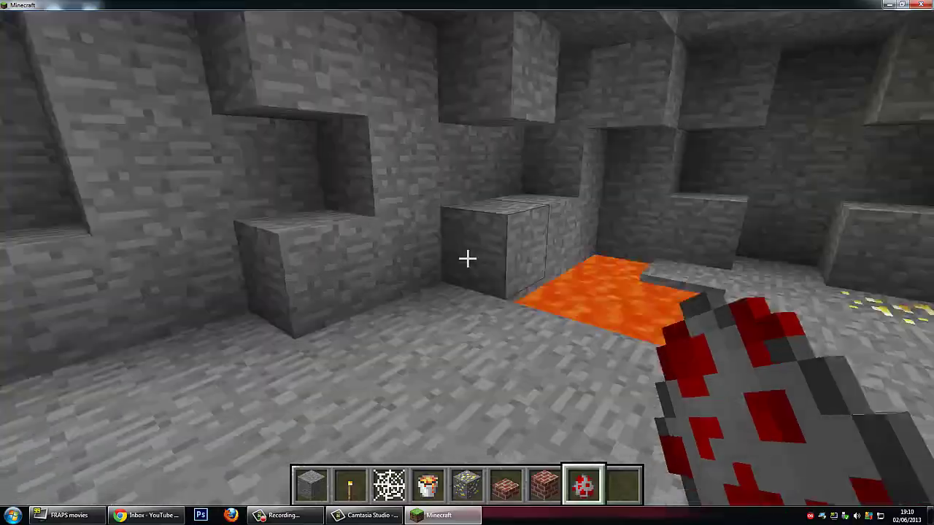
Step: Exit FRAPS, relaunch it and return to the Minecraft cave
key(e)
click(285, 515)
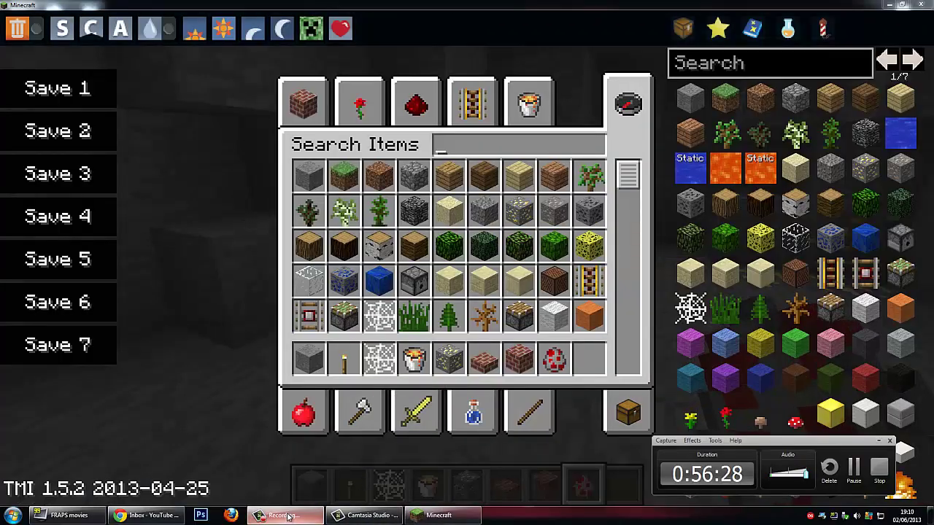
click(288, 515)
click(69, 515)
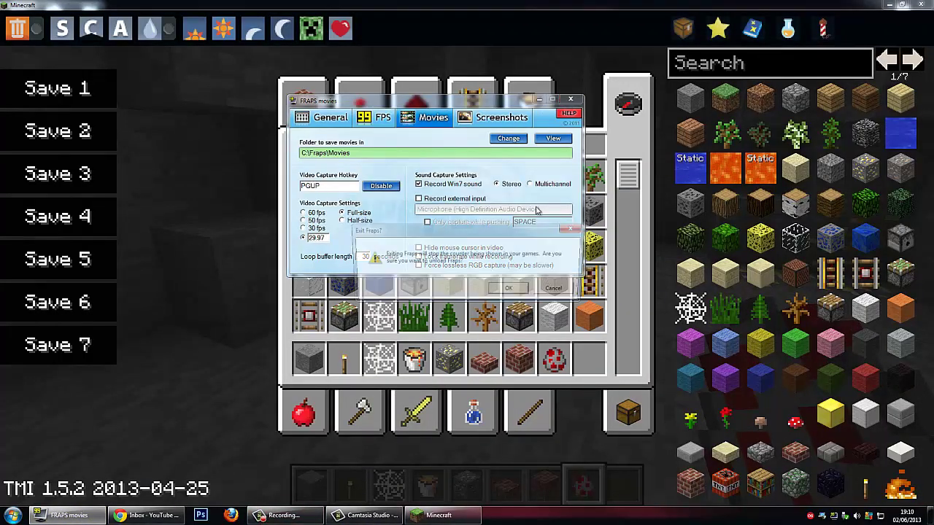
click(510, 291)
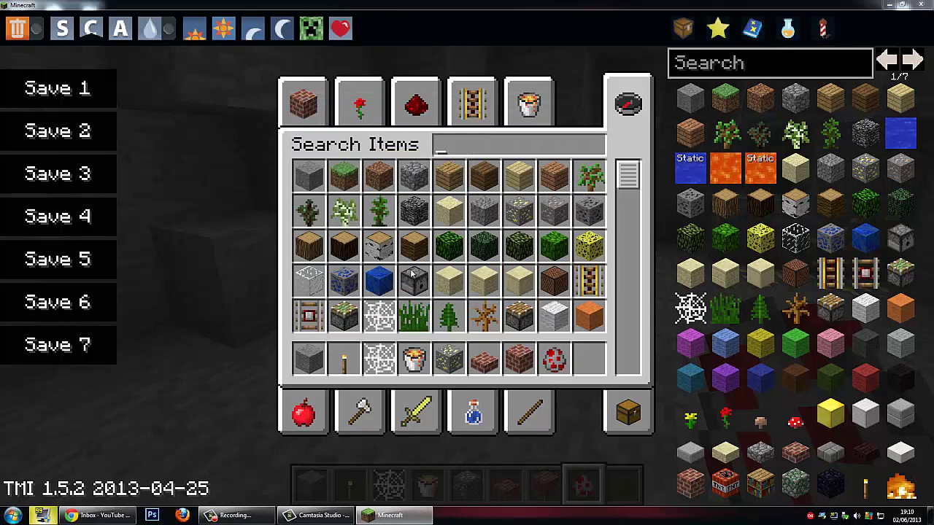
key(super)
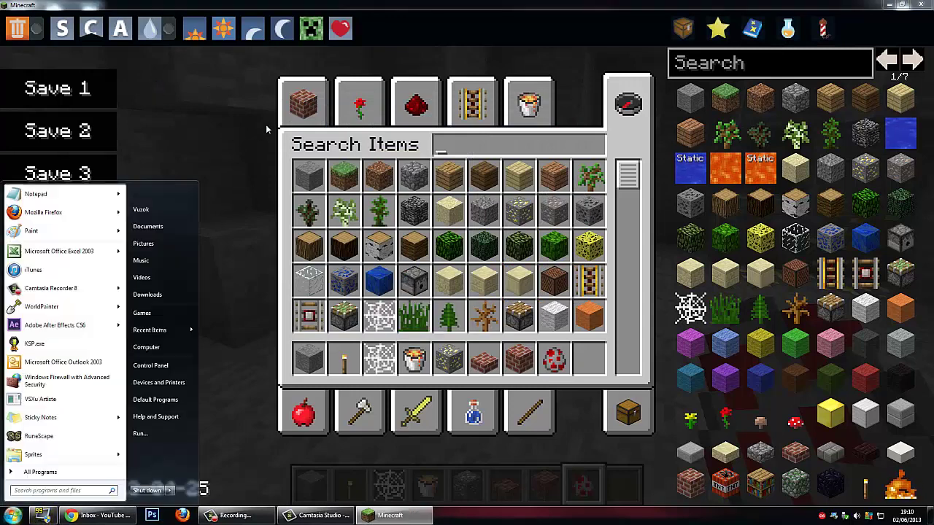
key(super)
key(Escape)
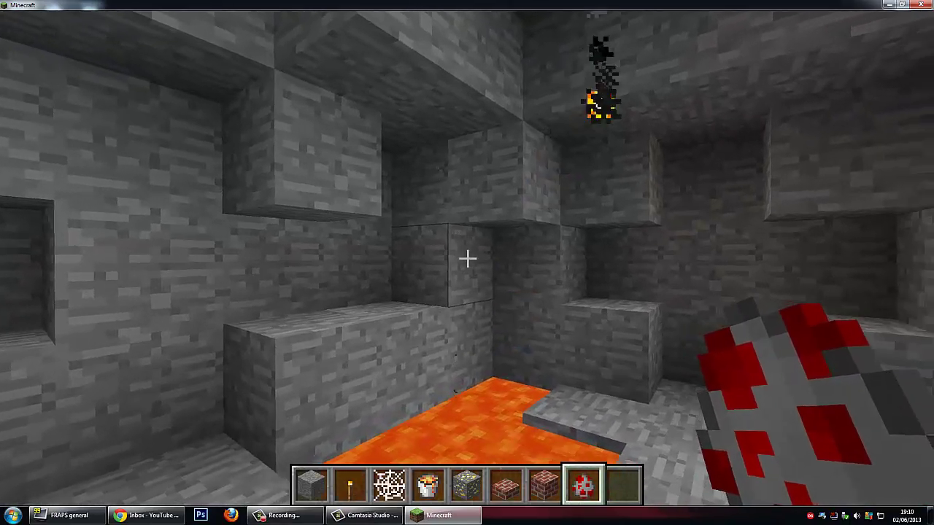
Step: Spawn chickens over the cave's lava pool so that they burn in it
right_click(468, 258)
key(w)
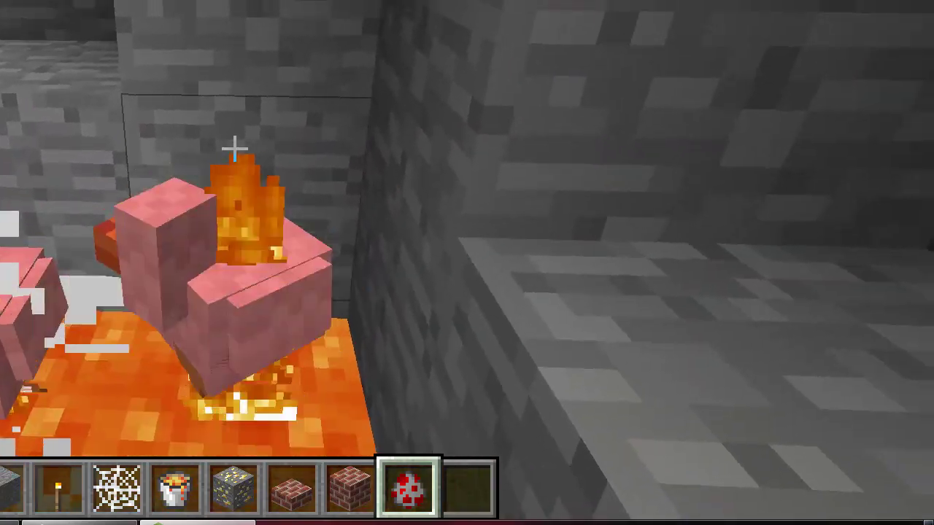
right_click(234, 149)
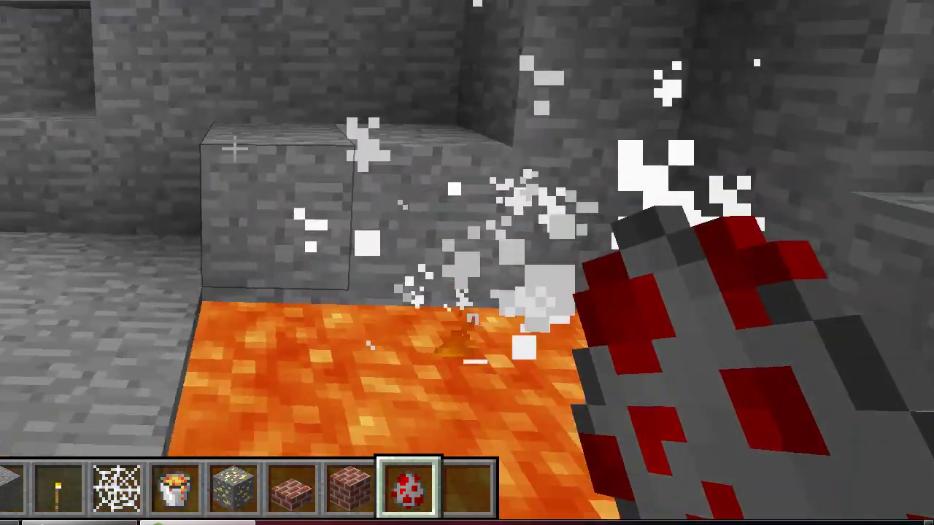
key(e)
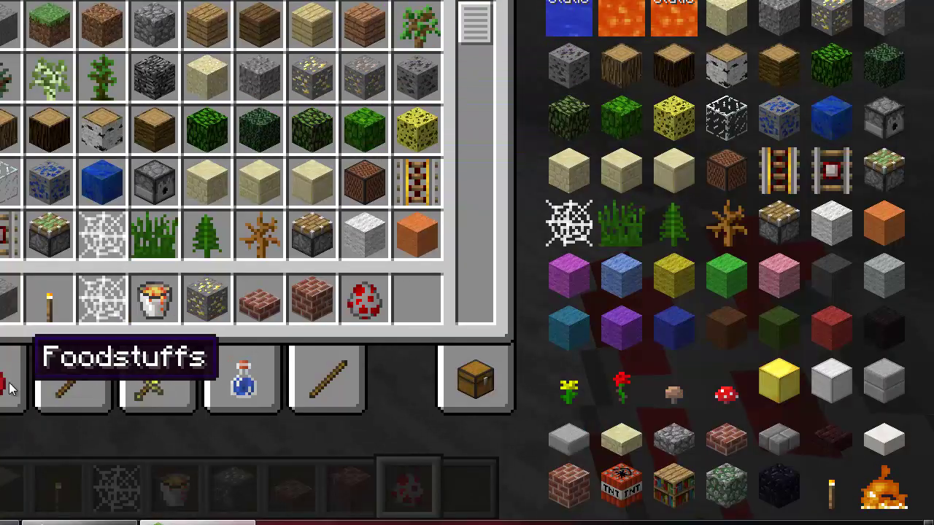
key(e)
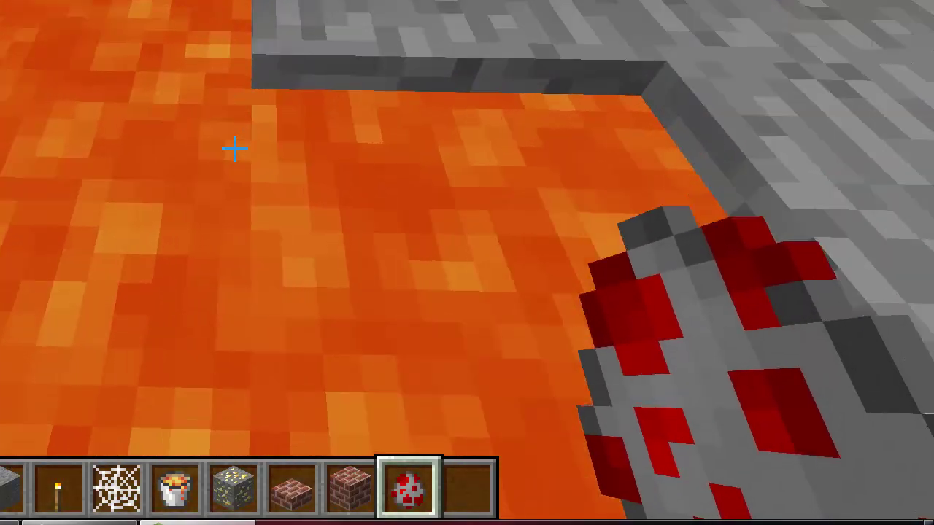
right_click(234, 149)
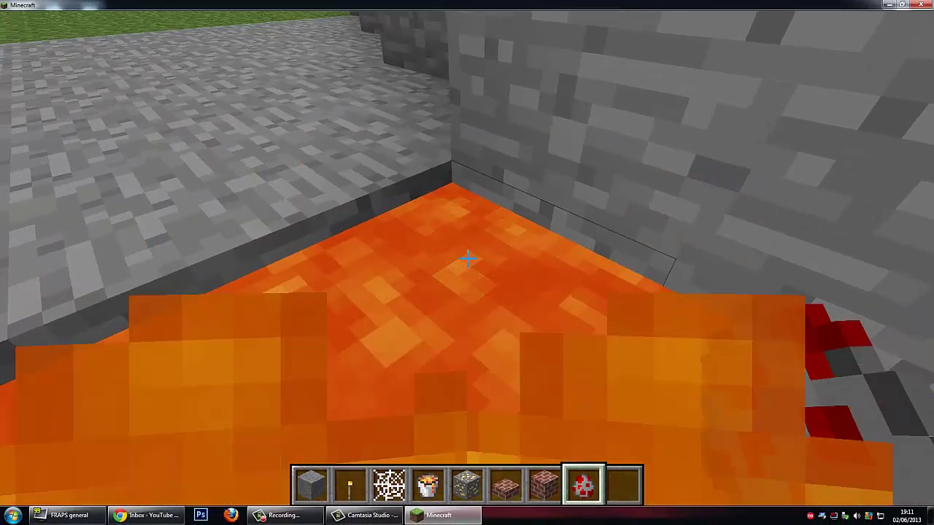
Step: Place bricks in the lava pool and climb out onto the stone floor
key(space)
scroll(468, 258, up, 4)
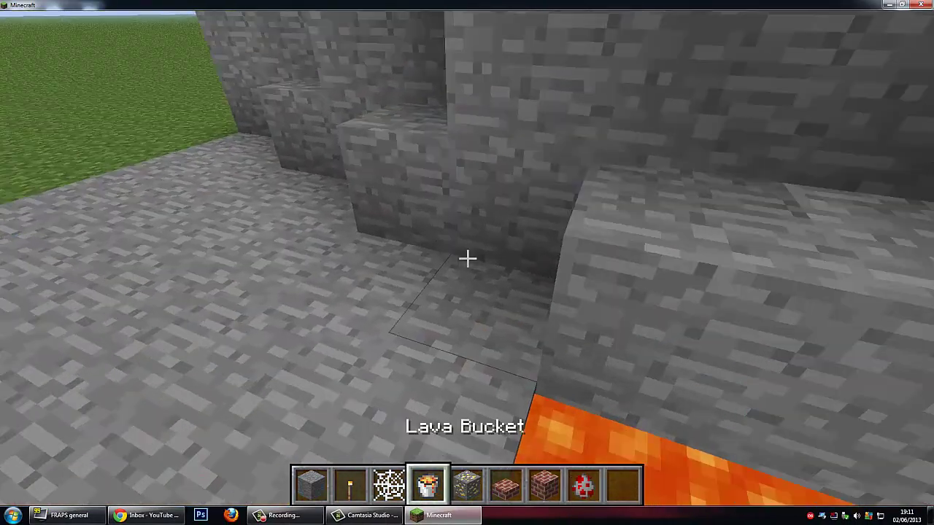
key(w)
scroll(467, 258, down, 1)
scroll(468, 258, up, 1)
right_click(468, 258)
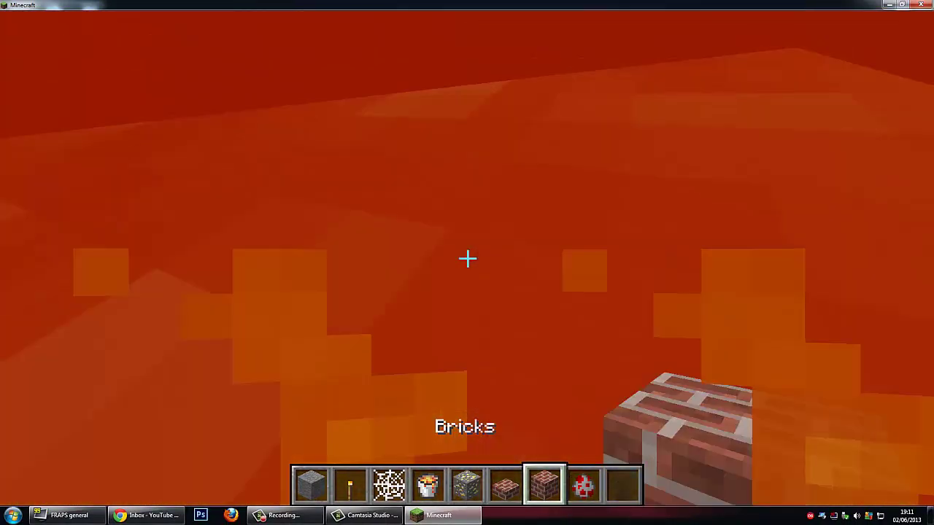
right_click(468, 258)
key(space)
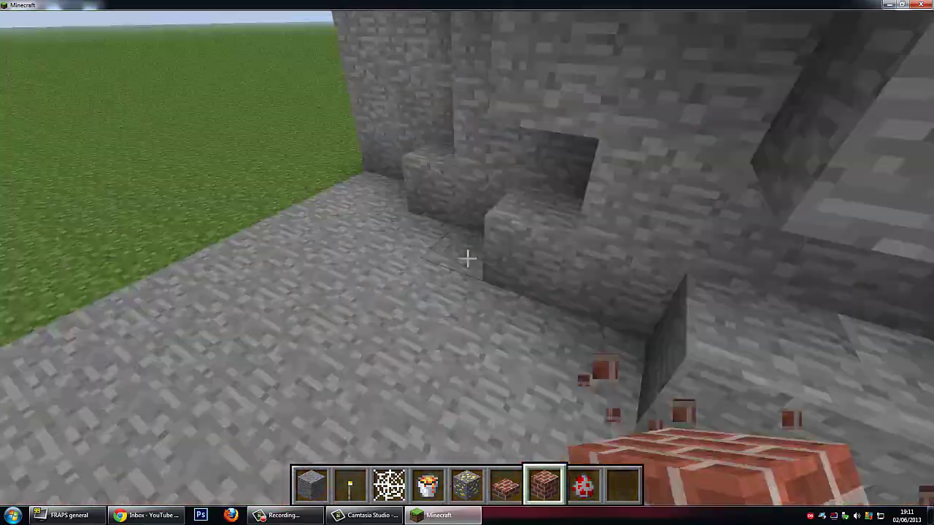
Step: Add flint and steel to the hotbar, spawn a chicken at the edge of the stone floor and burn it
key(e)
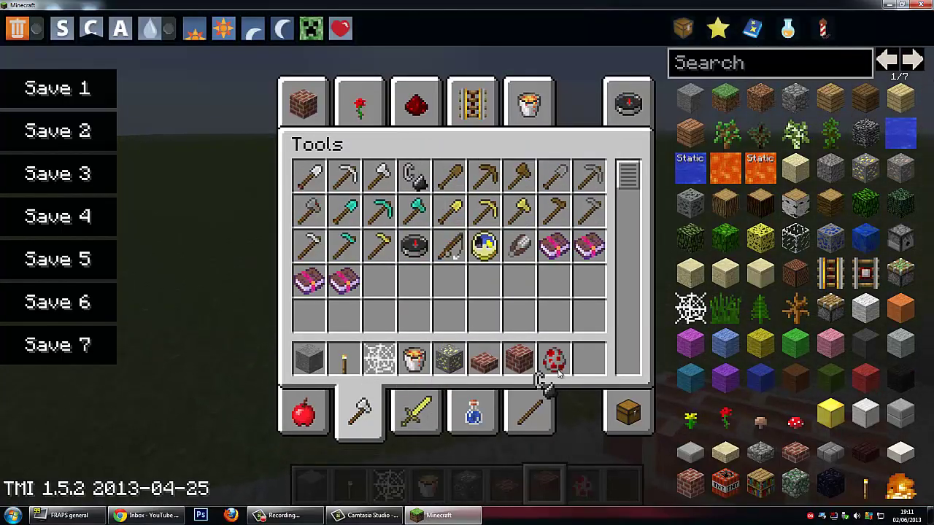
key(e)
scroll(468, 258, down, 1)
right_click(468, 258)
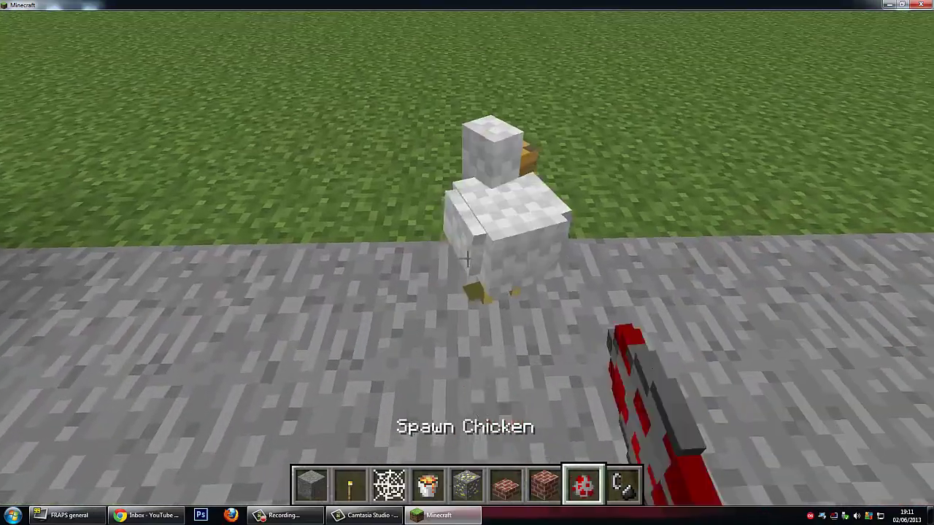
scroll(467, 257, up, 1)
scroll(467, 257, down, 2)
right_click(467, 258)
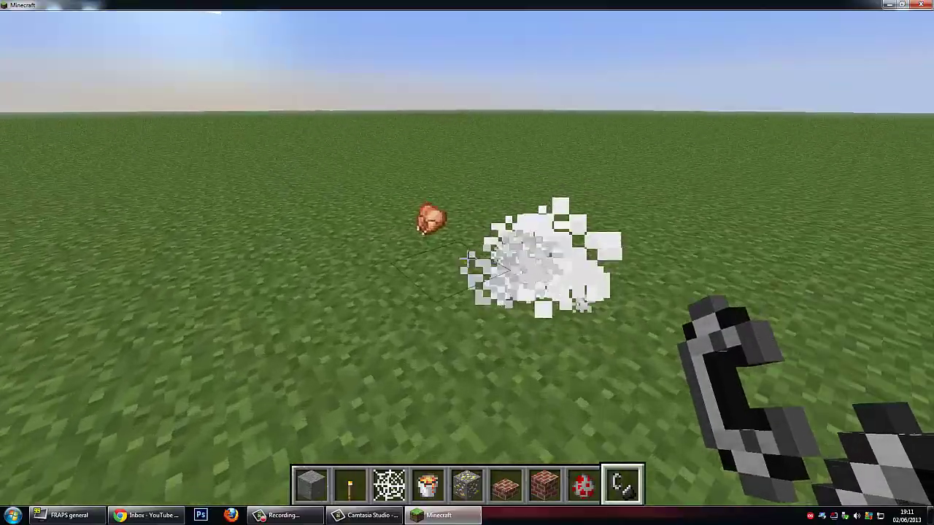
Step: Spawn another chicken on the grass, use the flint and steel on it and walk back to the cave
scroll(468, 257, up, 1)
right_click(467, 257)
scroll(467, 258, down, 1)
right_click(468, 257)
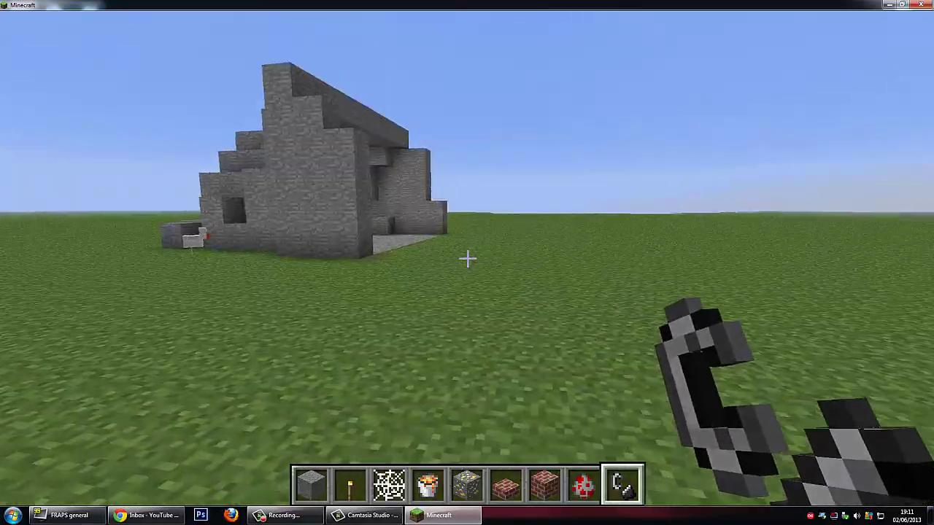
key(w)
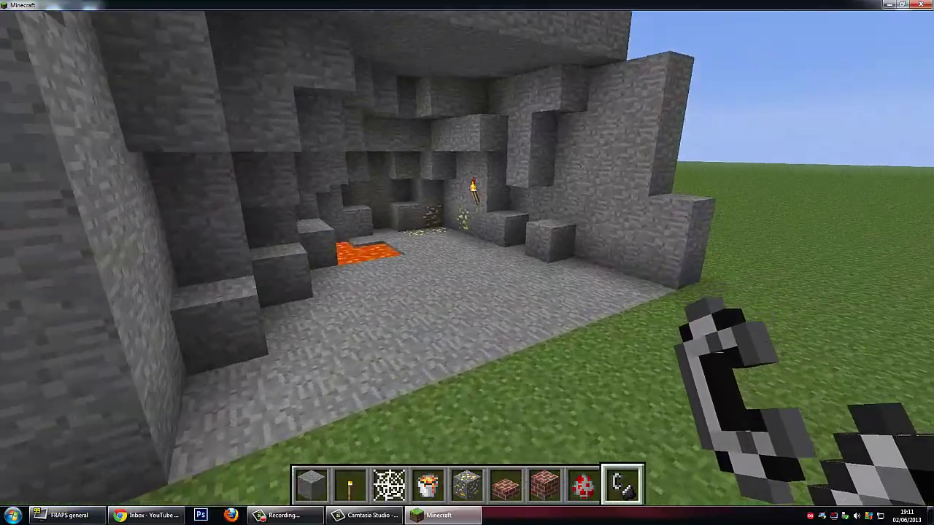
key(e)
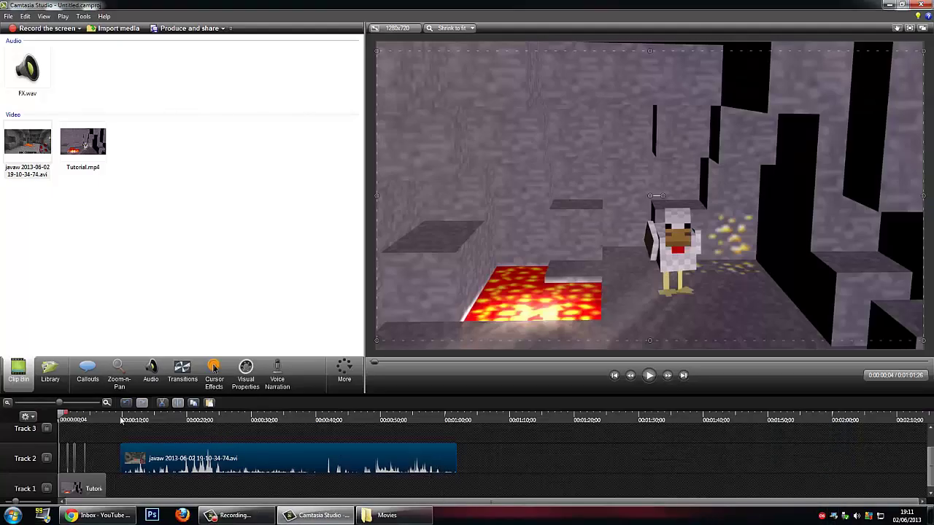
click(120, 418)
drag(121, 416, 159, 421)
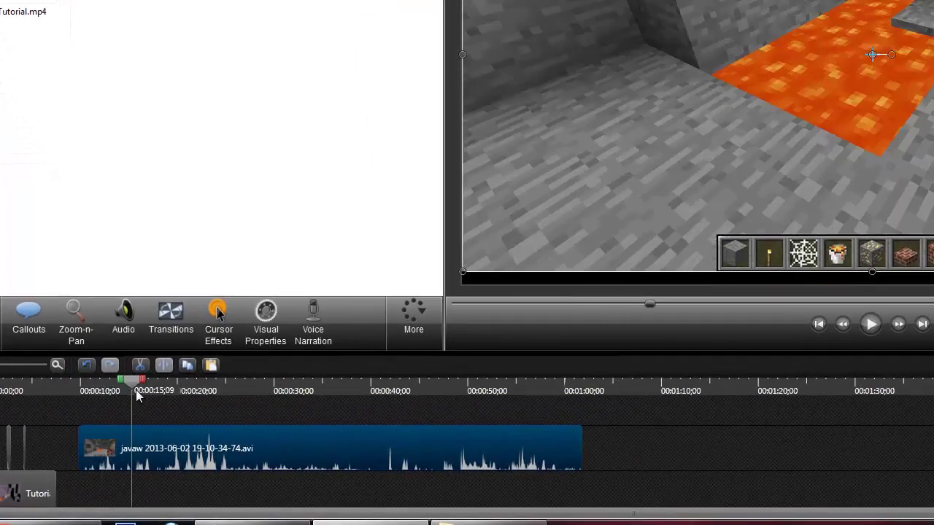
drag(135, 390, 73, 391)
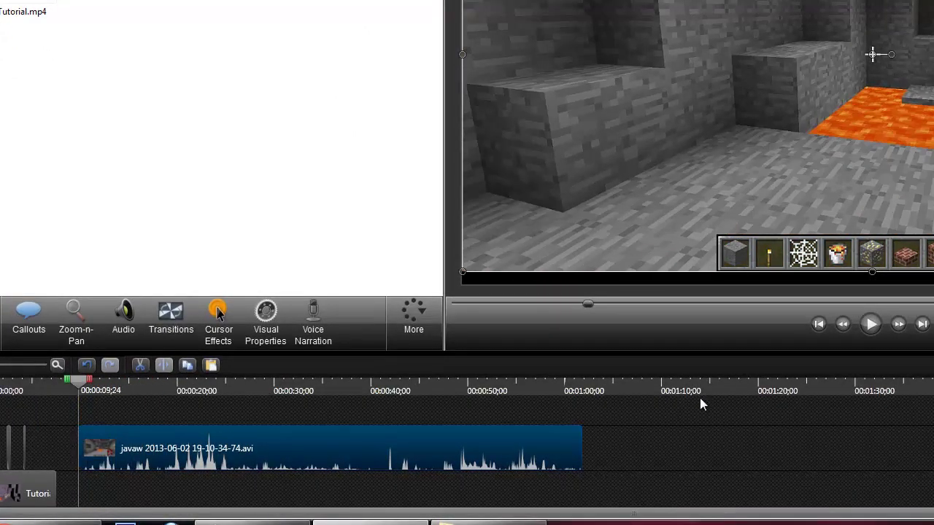
click(874, 334)
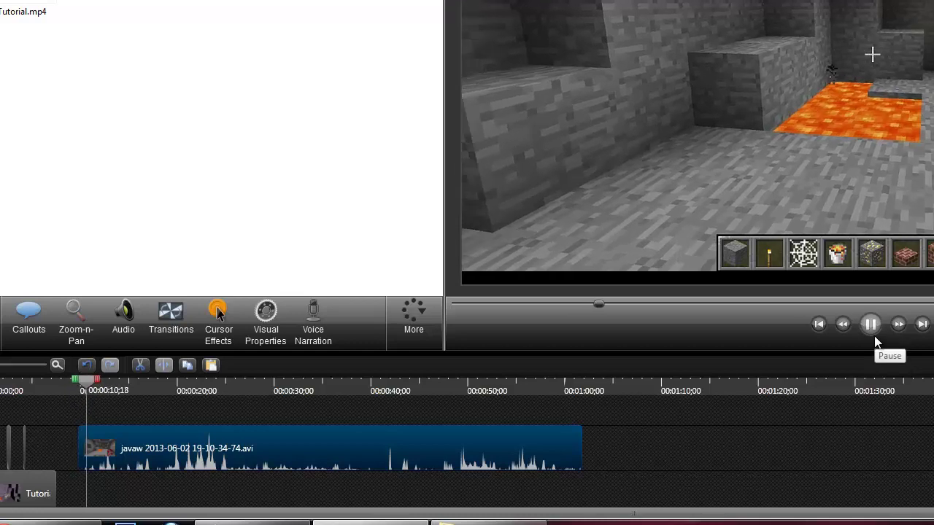
Step: Split the javaw clip on Track 2 at 0:00:12;00, just as the chicken appears, and delete the part before it
click(850, 198)
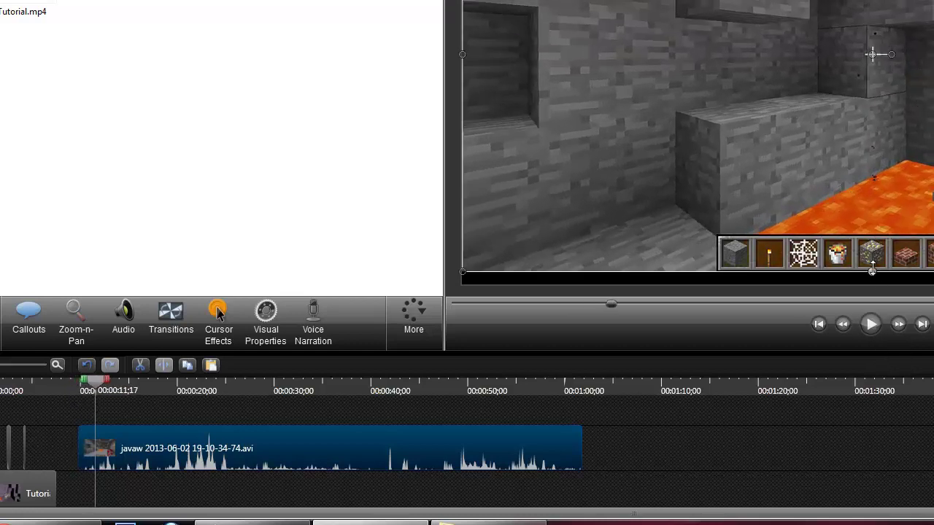
mouse_move(872, 269)
mouse_down()
mouse_move(873, 283)
mouse_move(885, 287)
mouse_move(872, 284)
mouse_up()
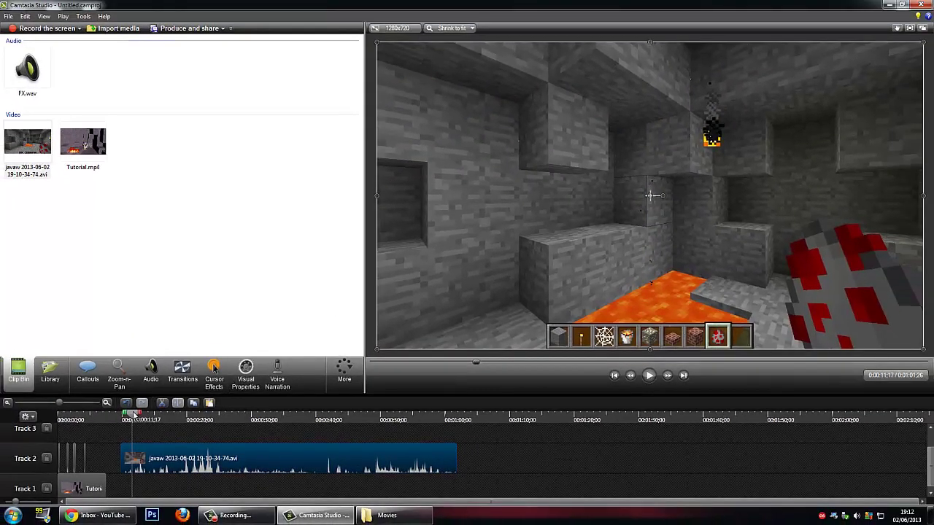
click(648, 375)
click(649, 375)
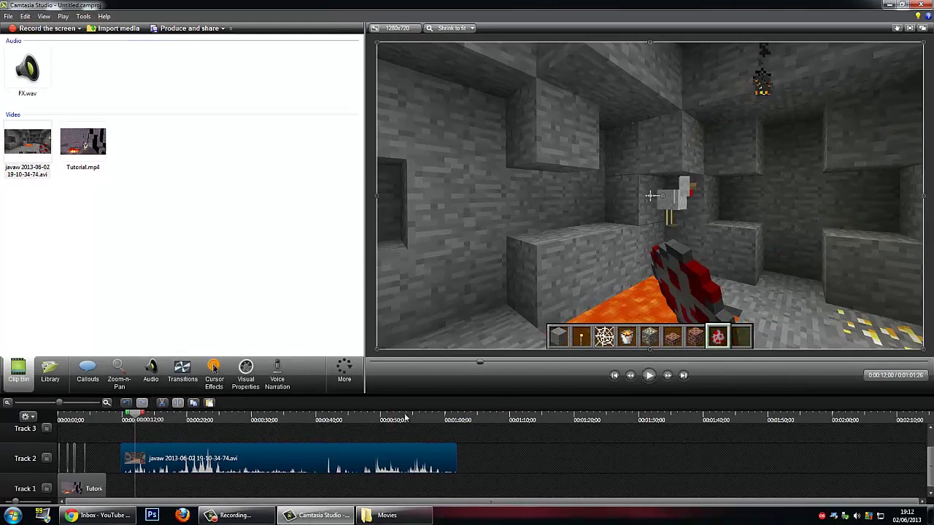
right_click(134, 414)
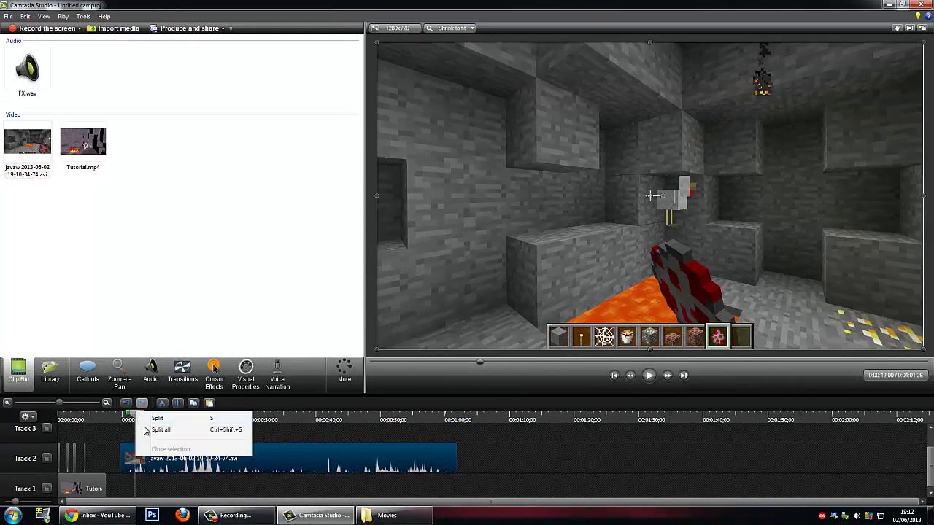
click(156, 429)
key(Delete)
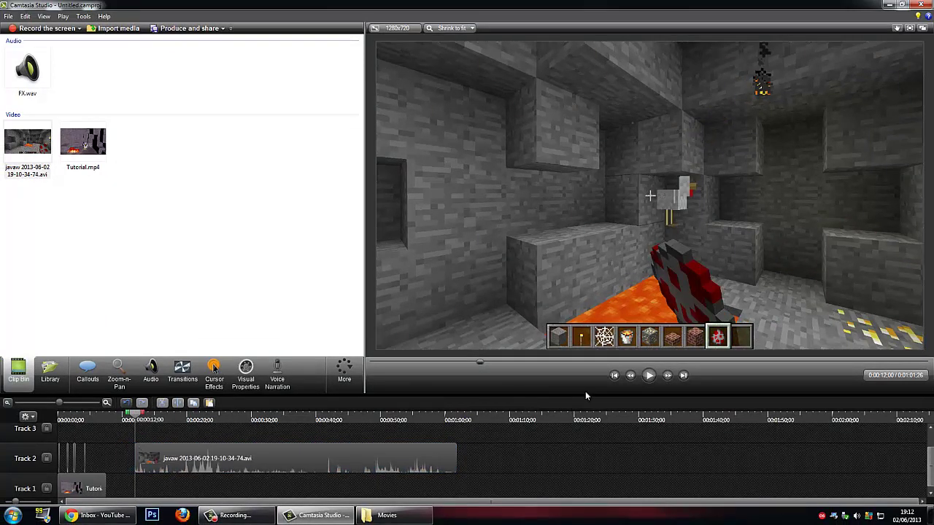
Step: Split the clip at 0:00:13;16 and place the cut-out piece directly after Tutorial.mp4 on Track 1
click(649, 375)
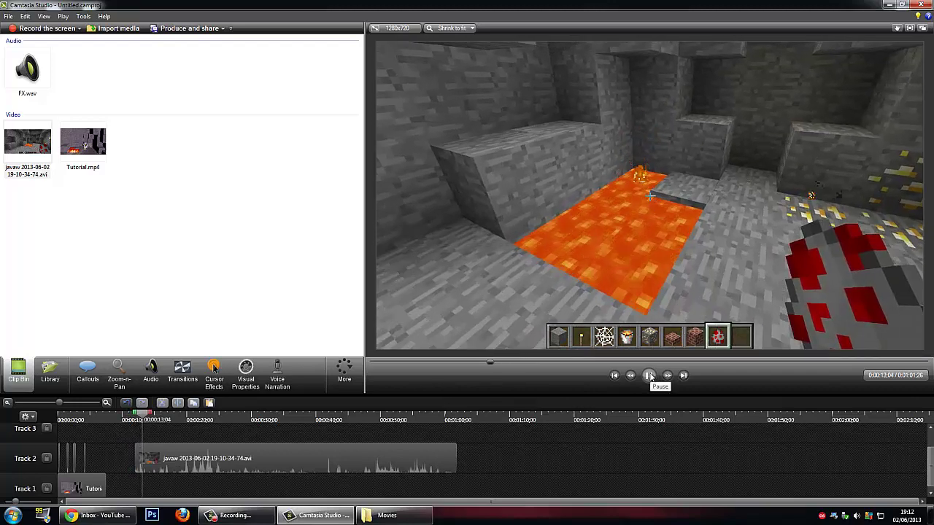
right_click(146, 418)
click(162, 434)
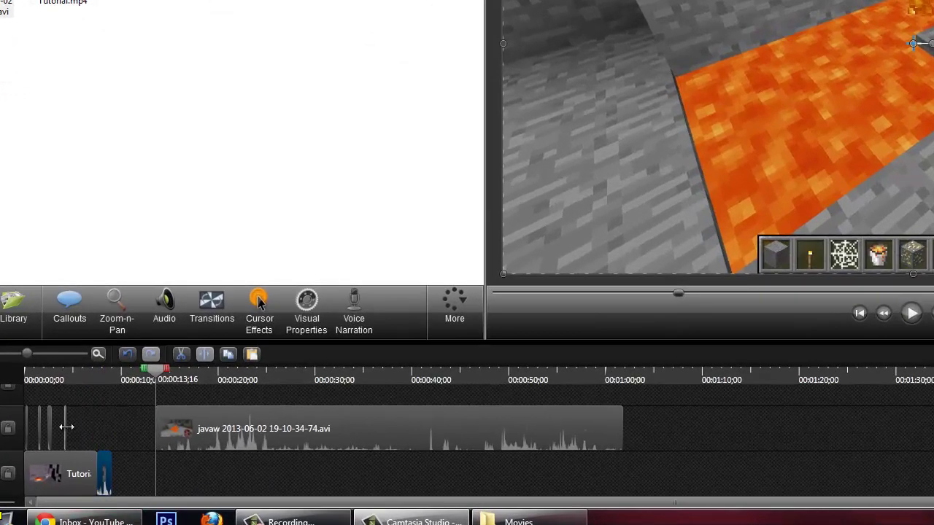
Step: Move the four short FX sound clips up to Track 3 and Tutorial.mp4 up to Track 2
click(47, 379)
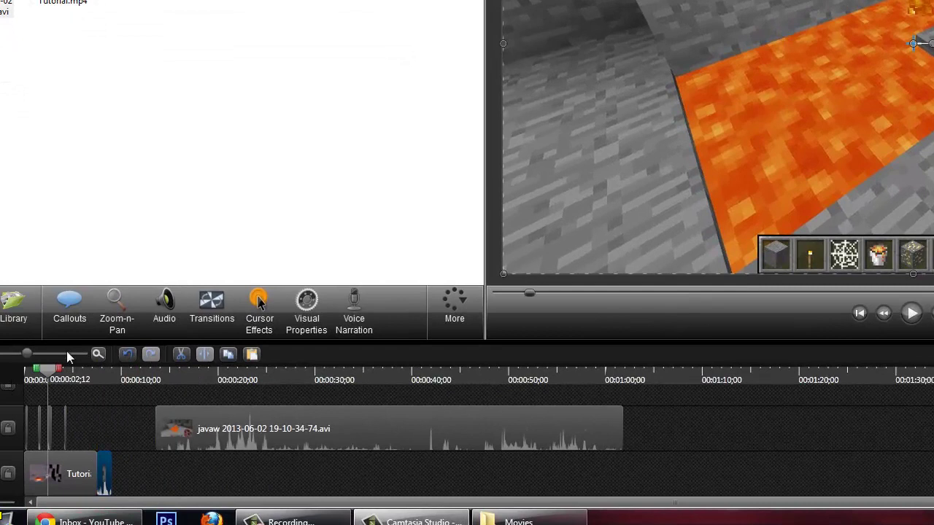
click(63, 350)
drag(175, 422, 176, 397)
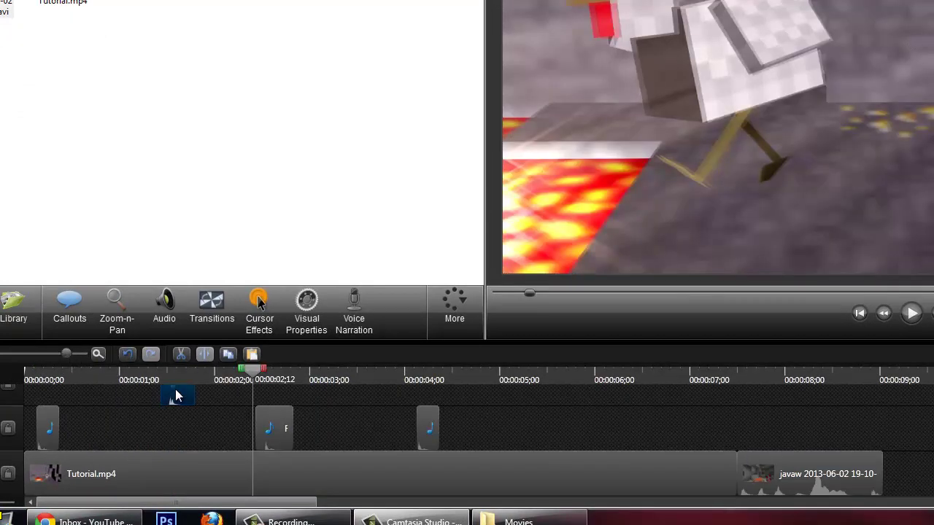
drag(44, 431, 46, 402)
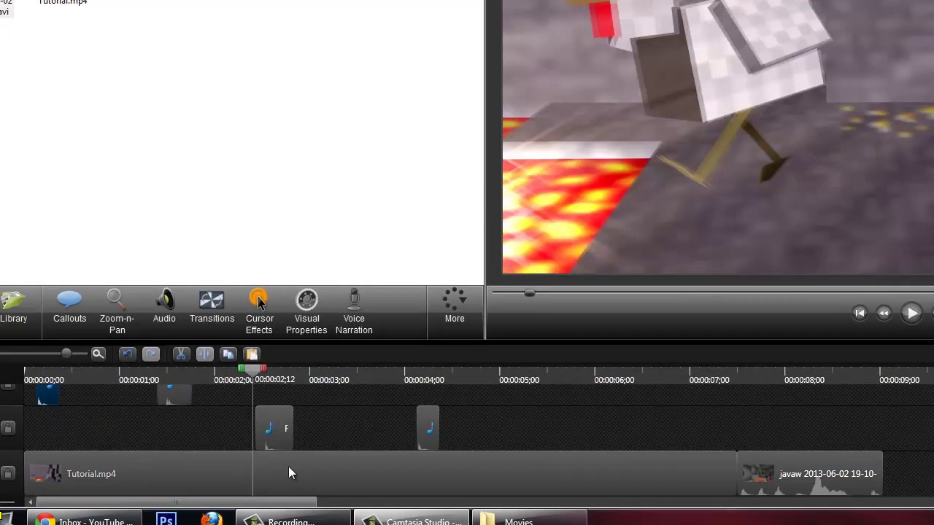
drag(273, 430, 279, 403)
drag(426, 441, 430, 401)
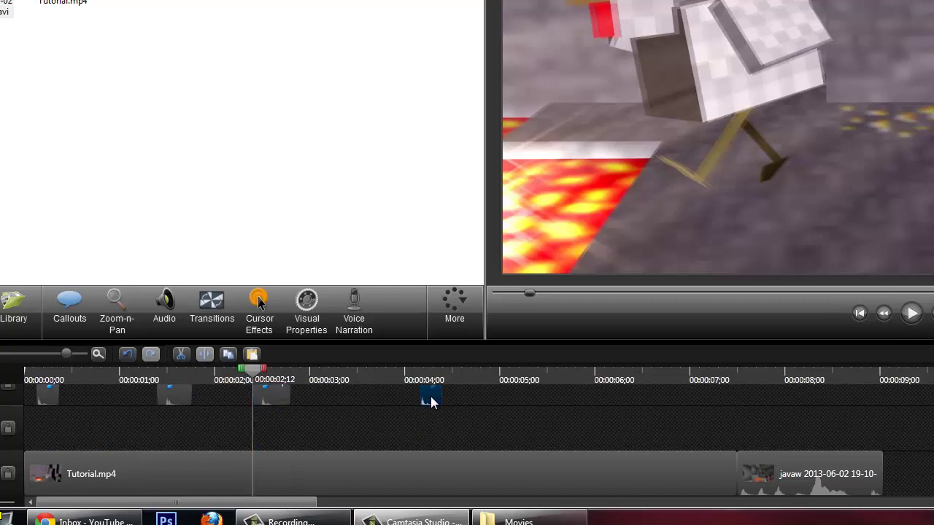
drag(419, 472, 412, 440)
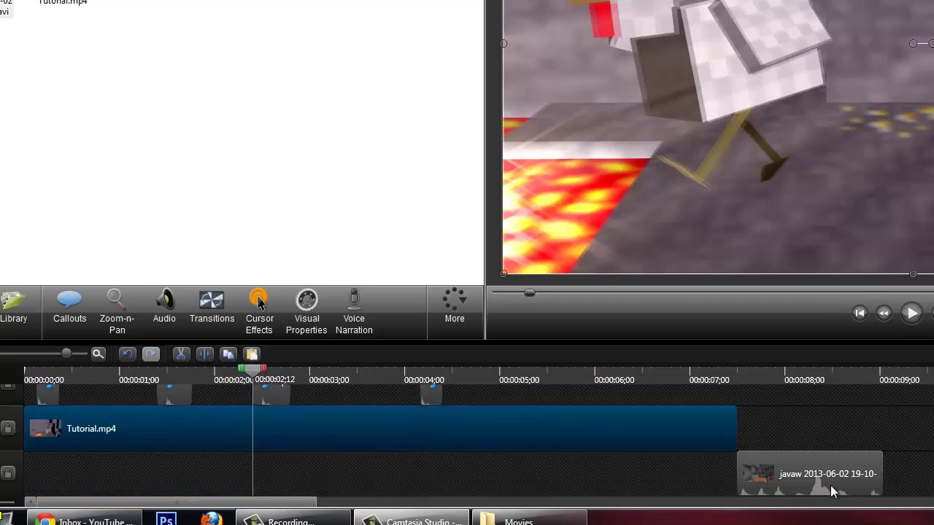
Step: Move the short javaw piece on Track 1 to start at 0:00:04;26, where the chicken falls towards the lava
drag(834, 489, 388, 476)
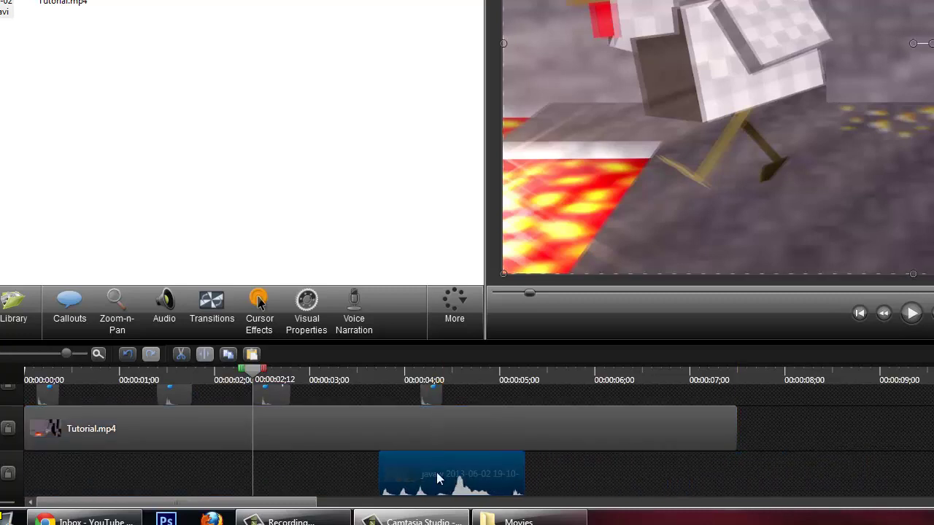
click(417, 379)
drag(417, 379, 493, 381)
drag(487, 477, 596, 485)
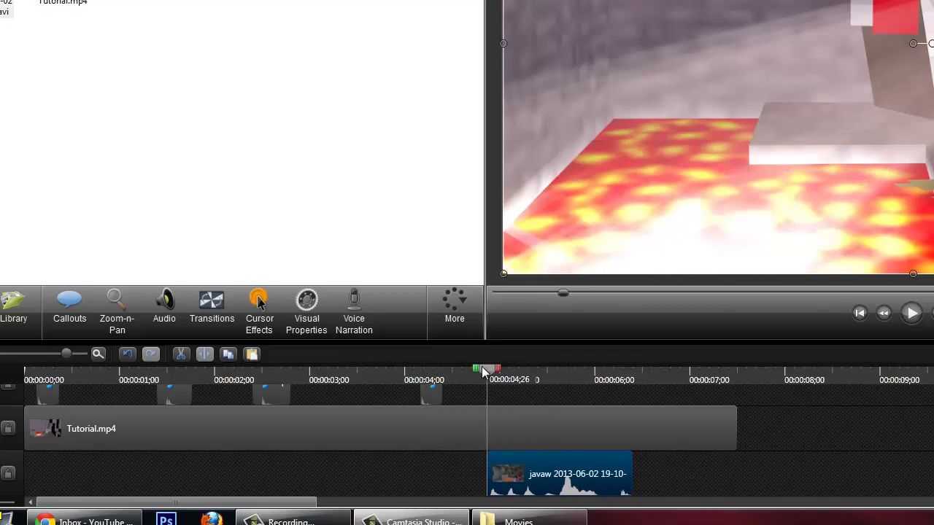
Step: Play the lava fall from the start of the short javaw piece to check the timing of its sound
mouse_move(487, 369)
mouse_down()
mouse_move(530, 376)
mouse_move(487, 375)
mouse_up()
click(912, 314)
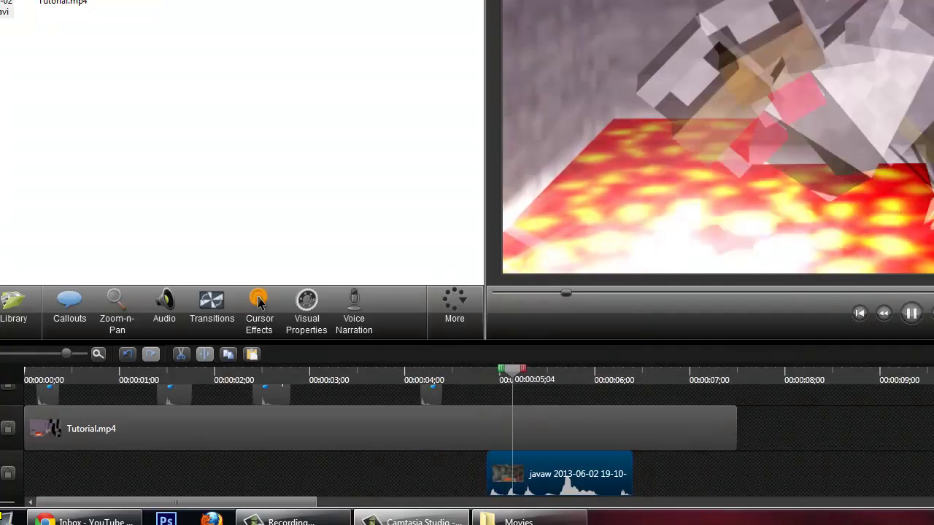
click(916, 316)
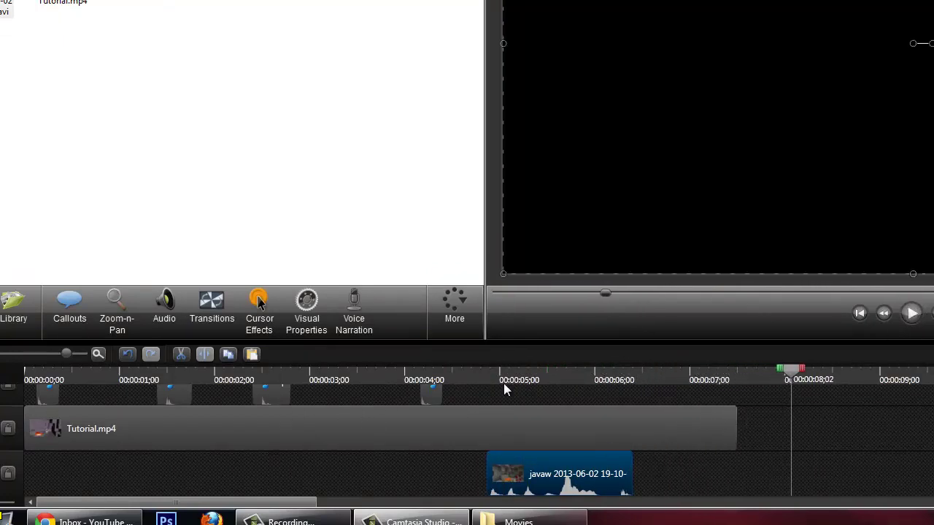
drag(797, 372, 488, 370)
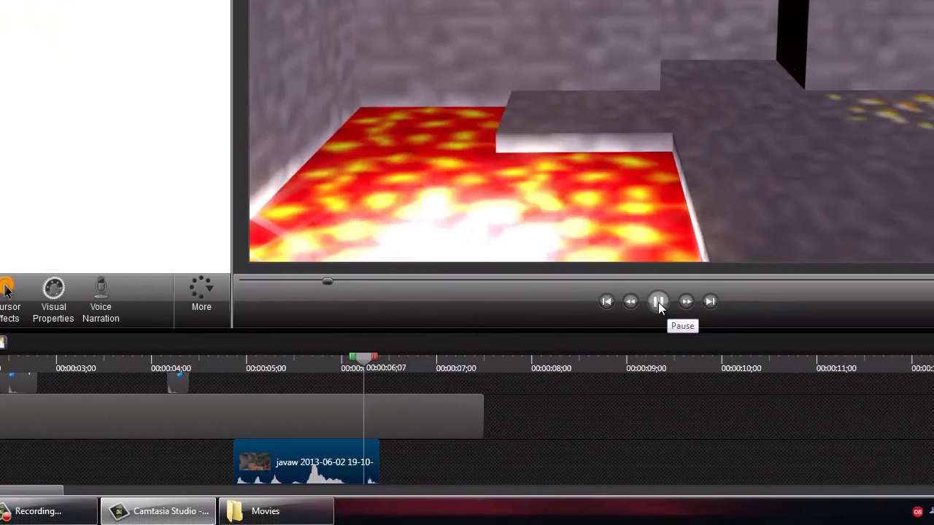
click(658, 302)
Step: Shift the short javaw piece on Track 1 slightly earlier and play the lava scene again
drag(354, 467, 329, 468)
click(200, 357)
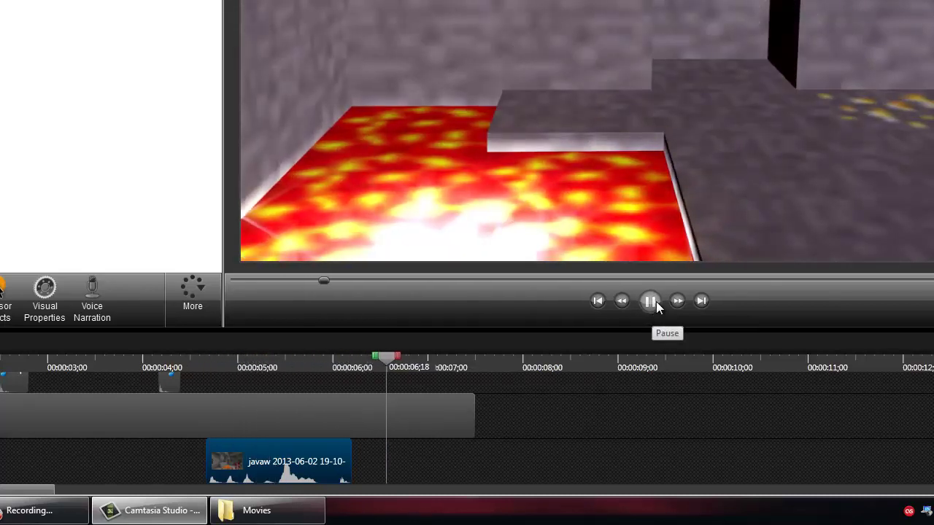
click(656, 301)
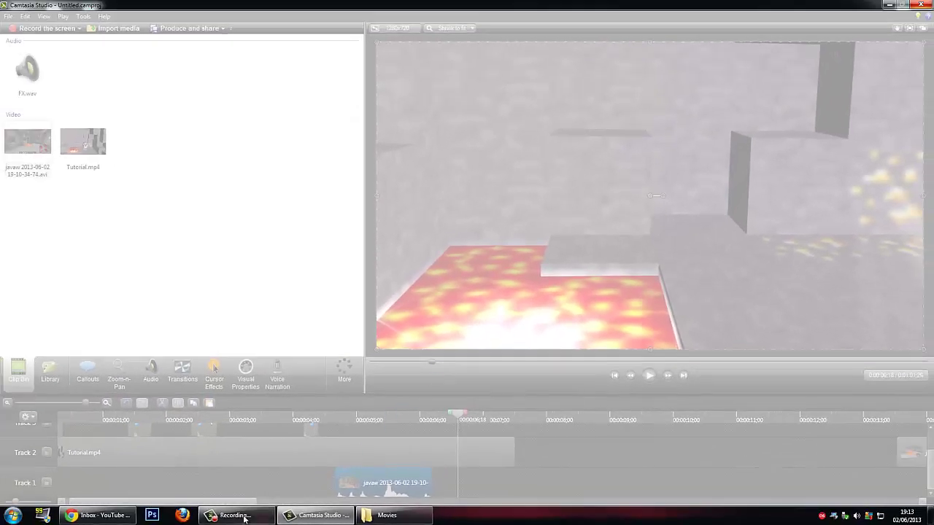
Step: Switch to the YouTube inbox in Chrome, open the newest comment notification and close the browser
click(234, 516)
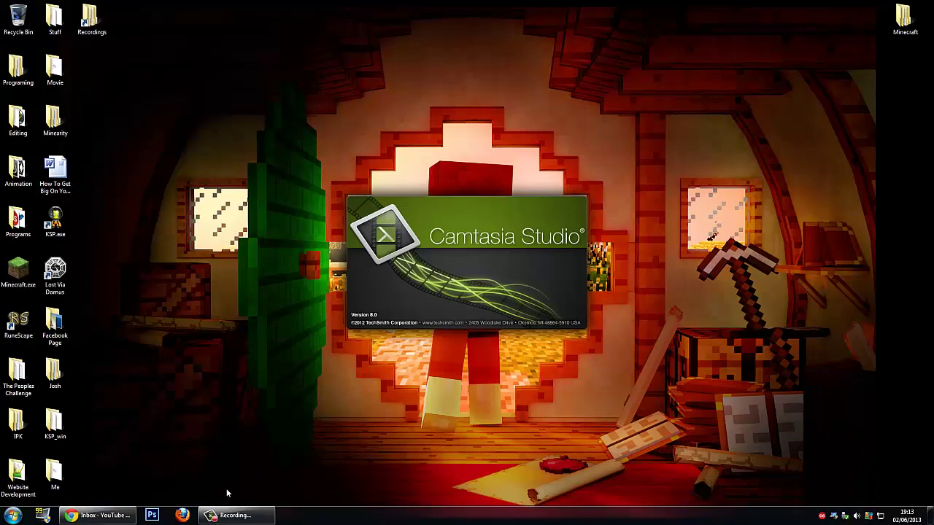
click(98, 515)
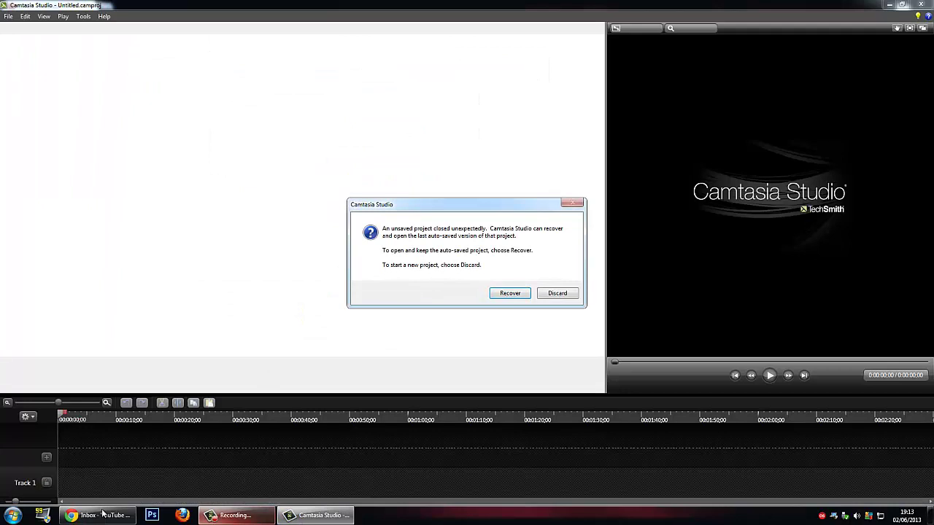
click(102, 514)
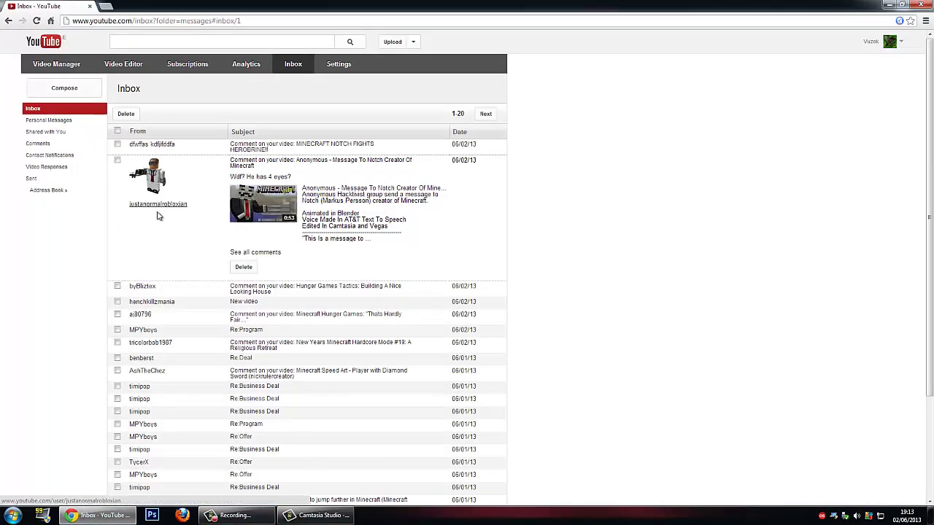
click(291, 146)
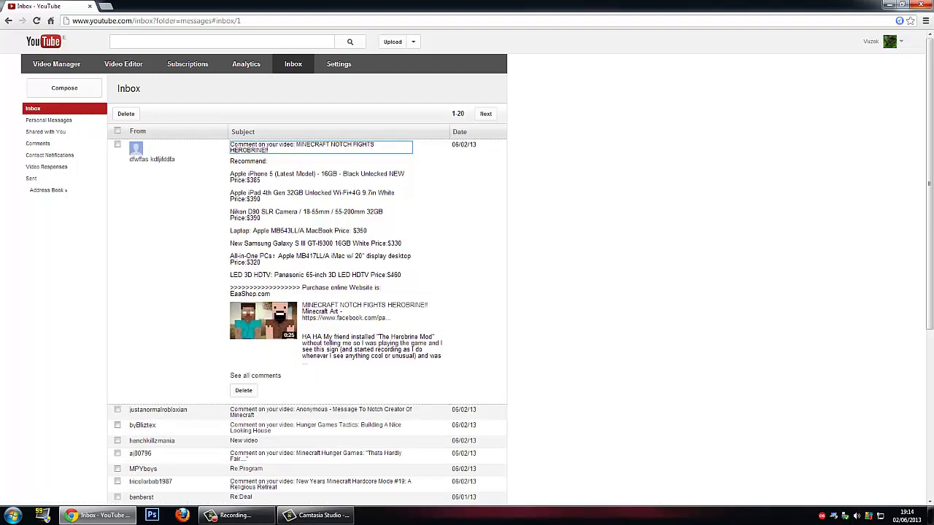
click(920, 4)
click(187, 515)
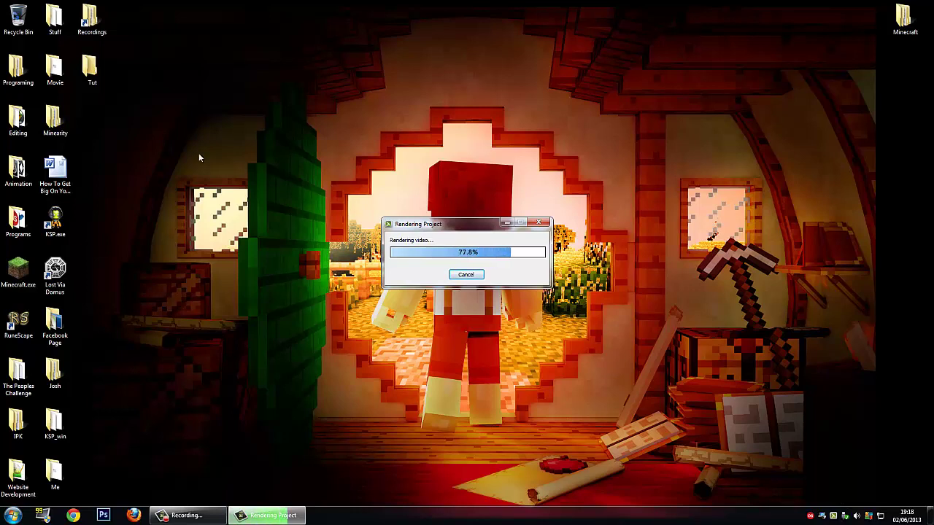
Step: Open the Tut folder on the desktop and show its contents as large icons
double_click(91, 68)
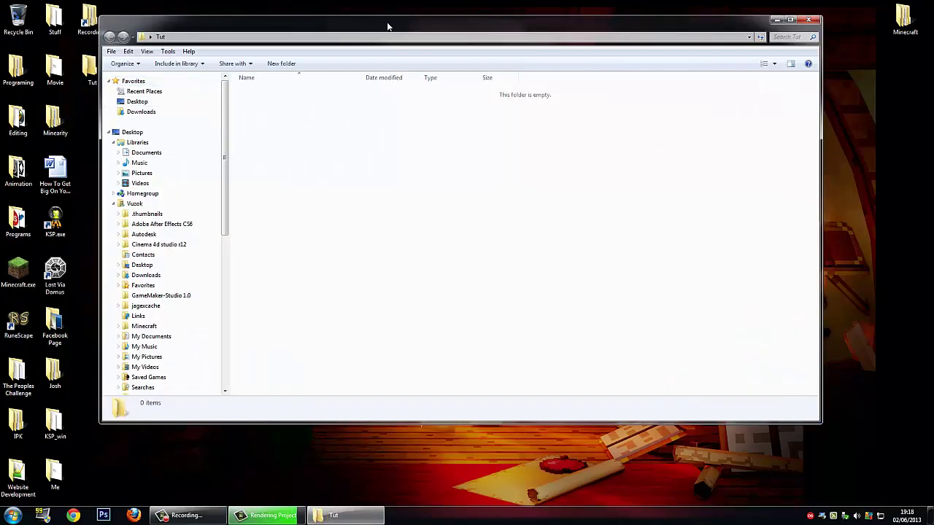
drag(387, 26, 400, 62)
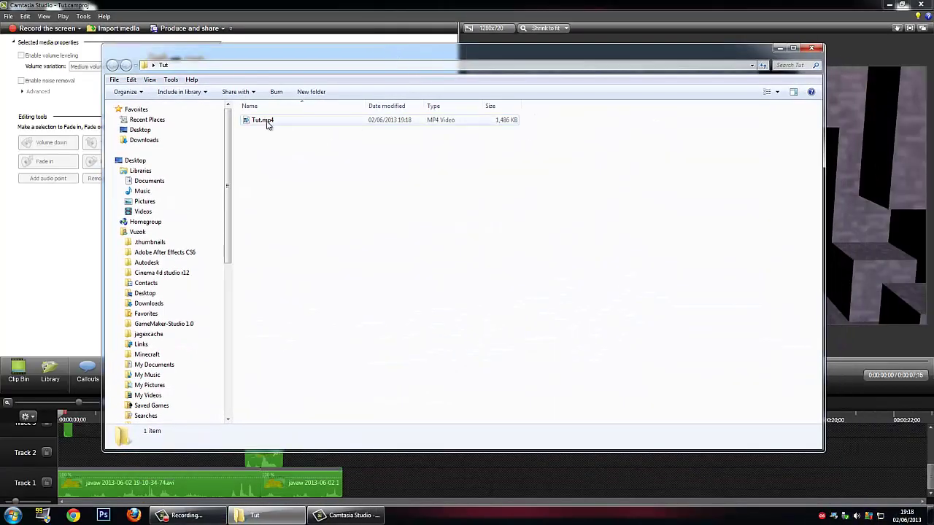
right_click(285, 149)
click(423, 167)
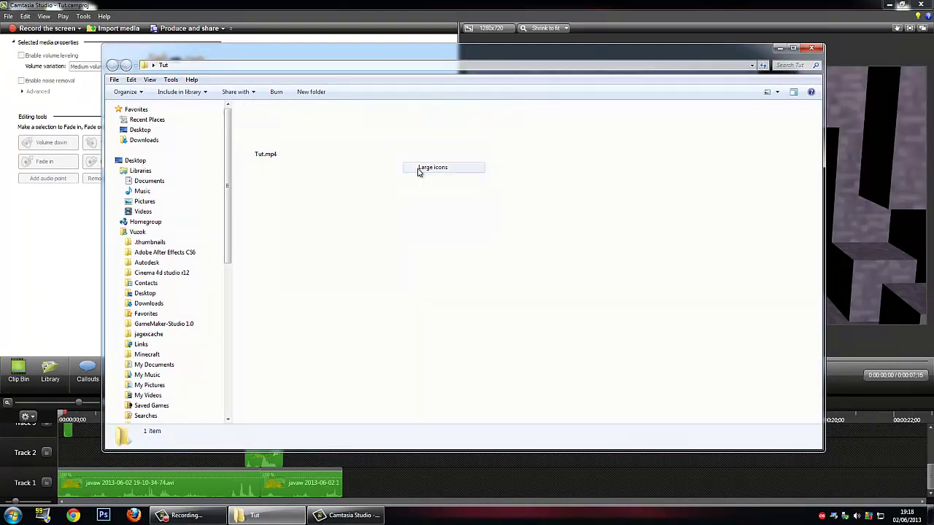
Step: Close Camtasia Studio without saving the changes to Tut.camproj
click(850, 4)
click(920, 4)
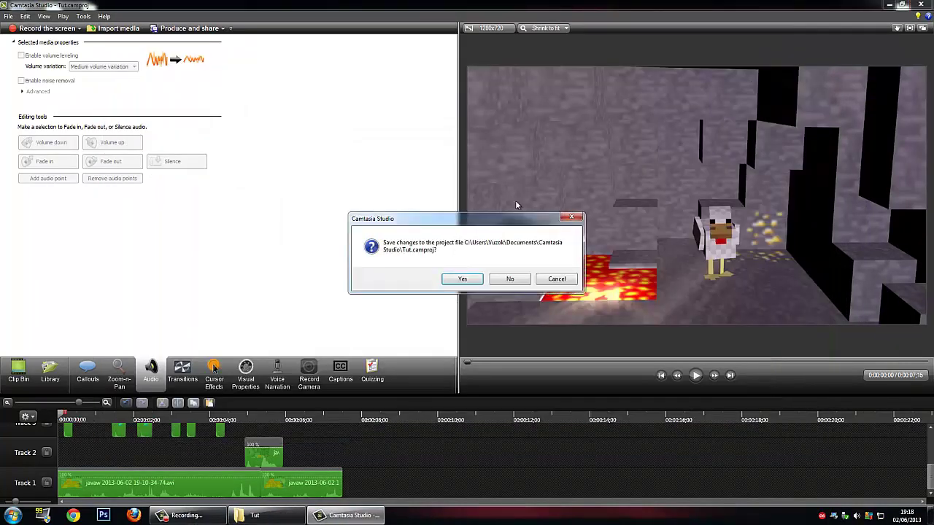
click(511, 279)
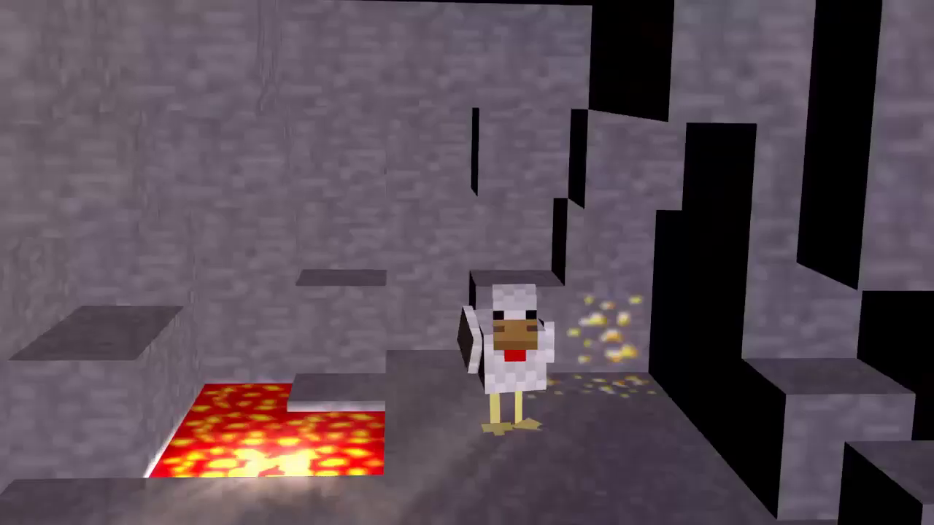